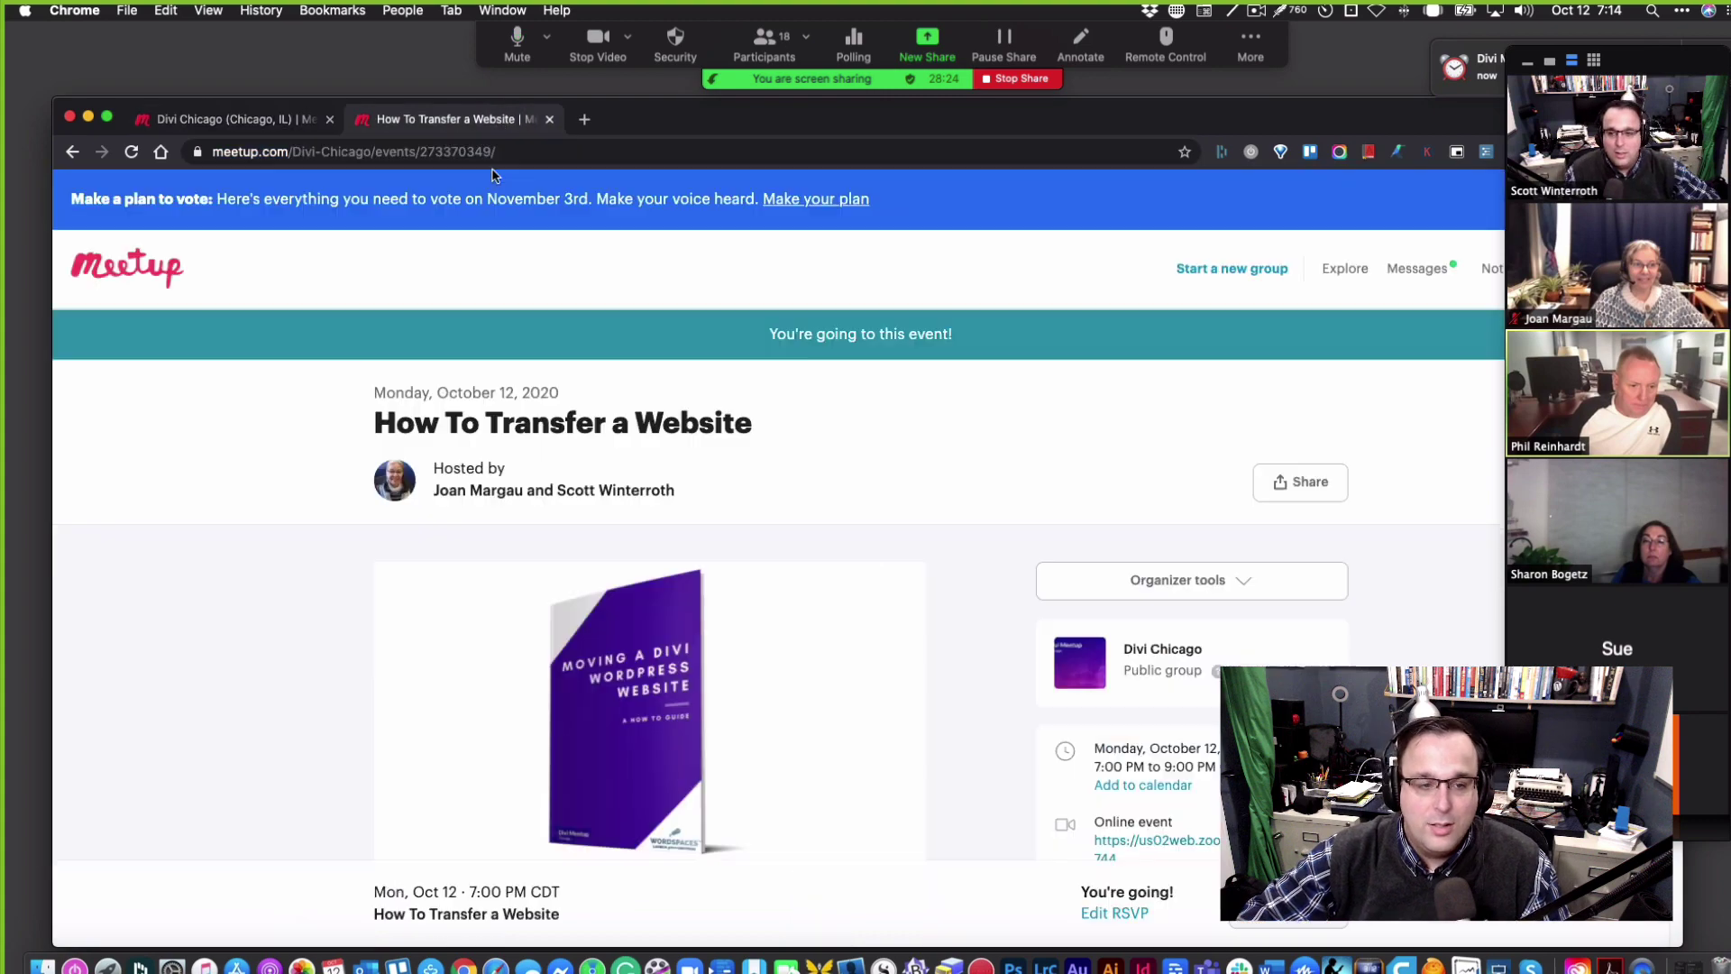
# Step: Load stagingdev.wordspaces.com in the current browser tab
pyautogui.click(514, 150)
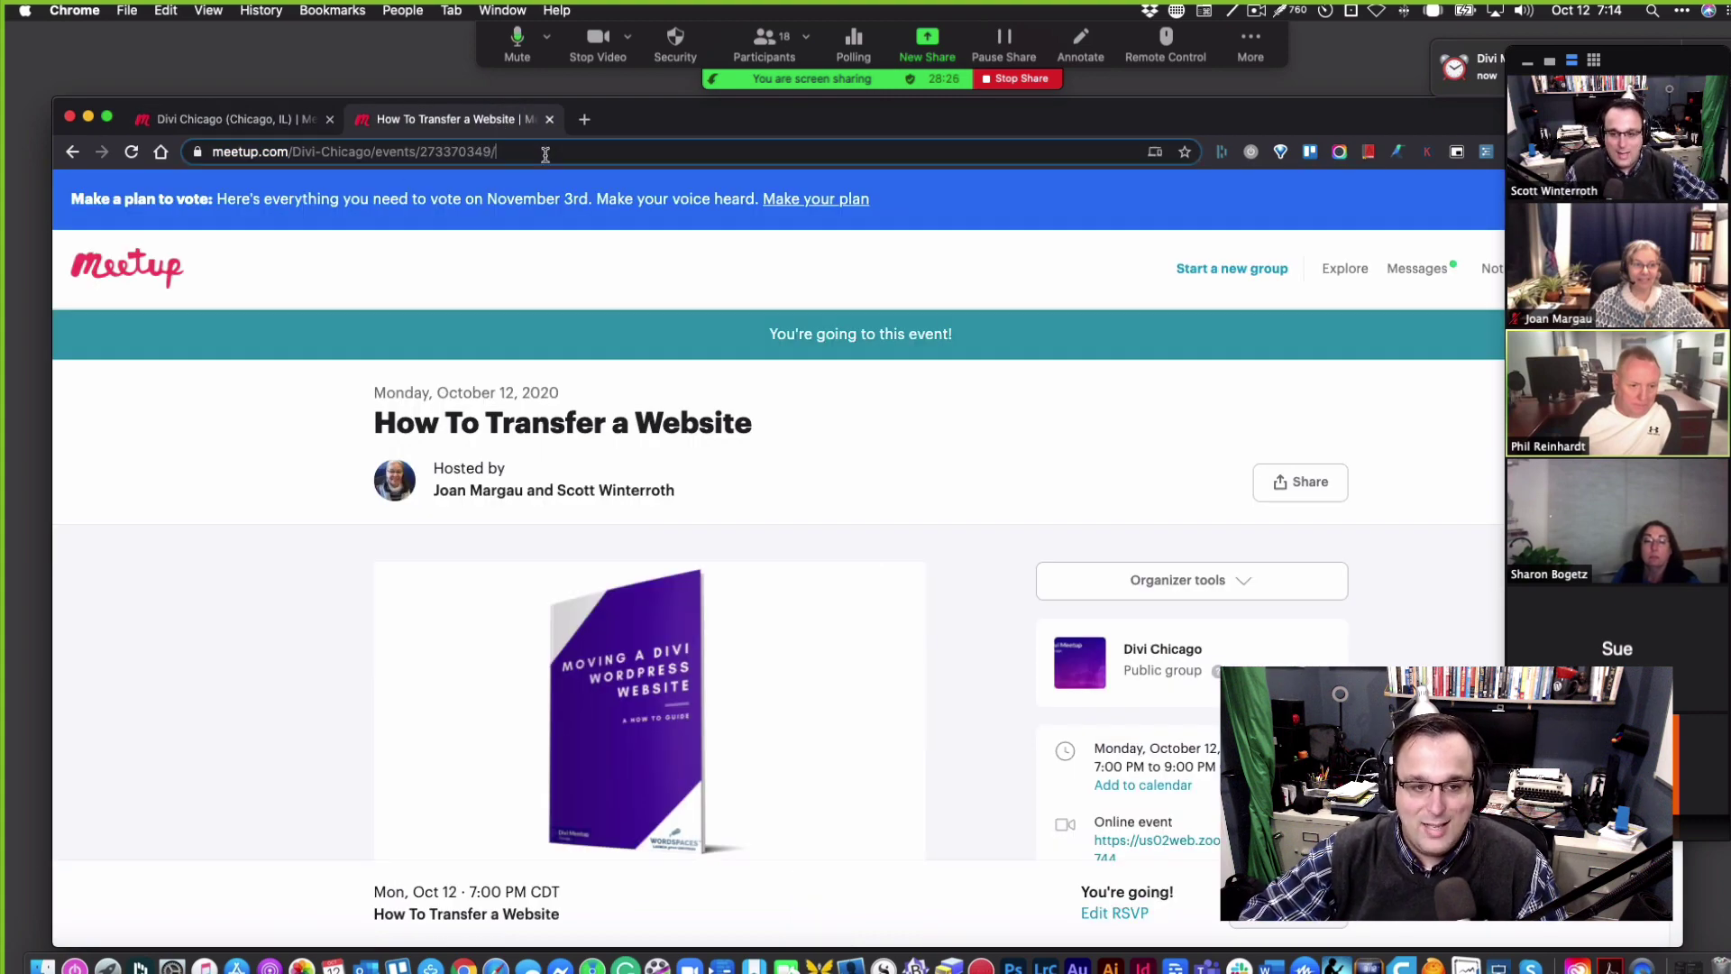
pyautogui.write('s')
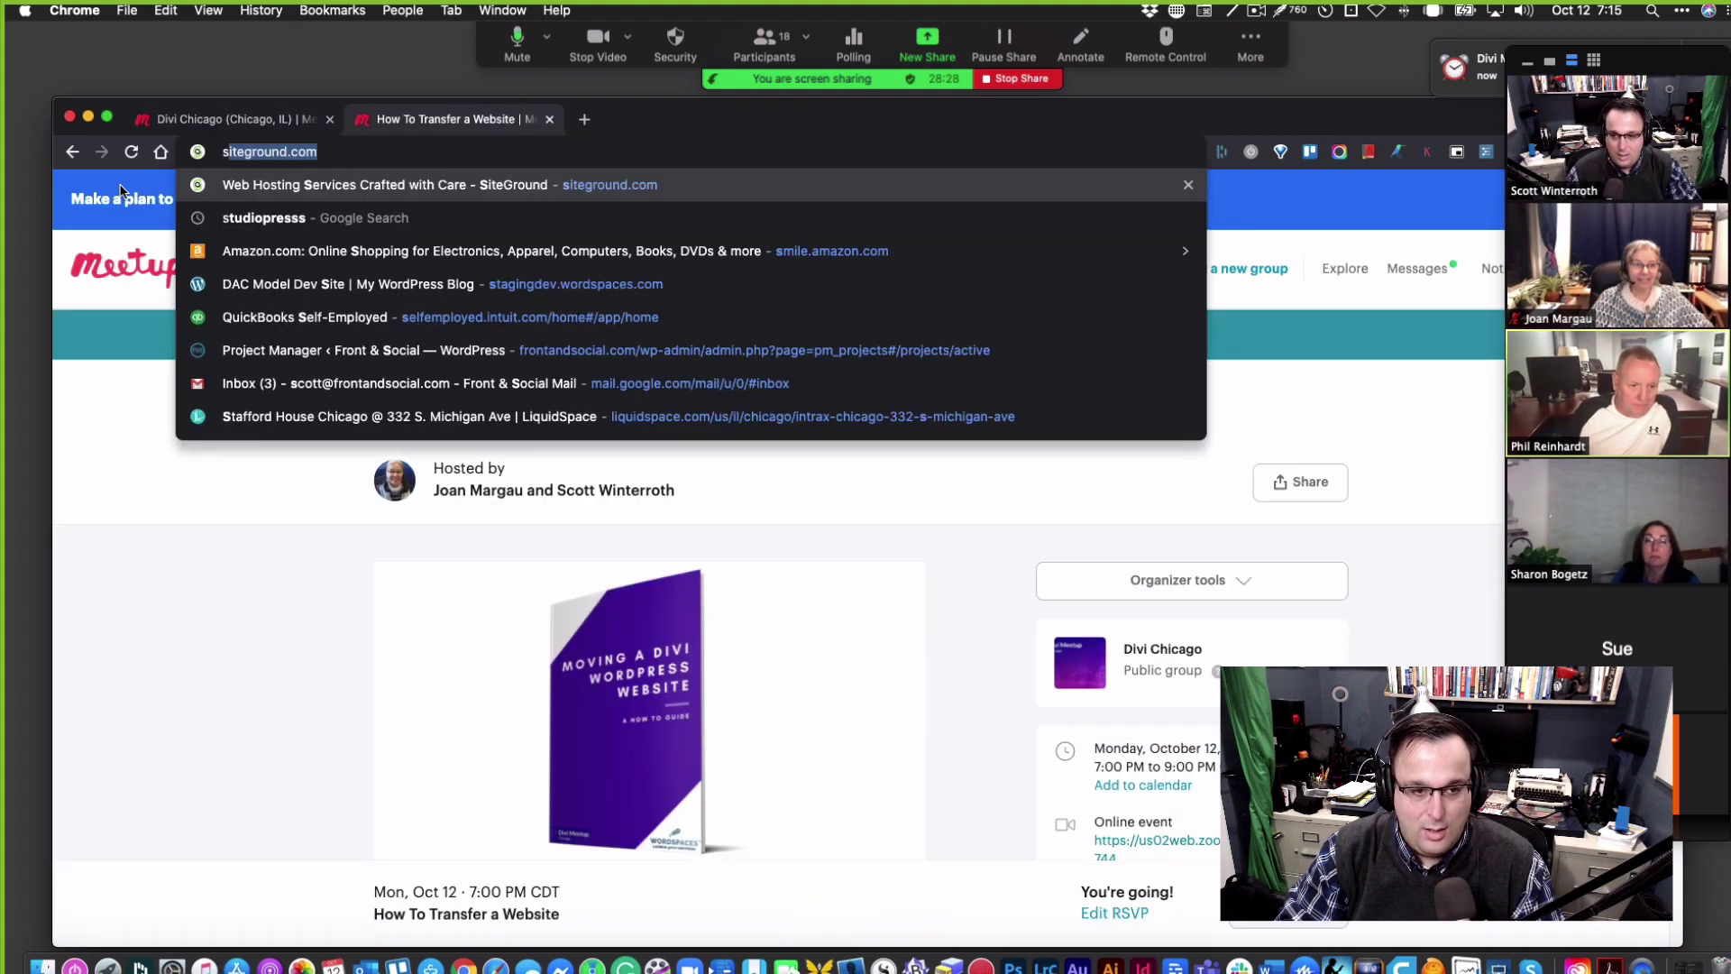
pyautogui.press('BackSpace')
pyautogui.press('BackSpace')
pyautogui.write('stagingdev.wordspaces')
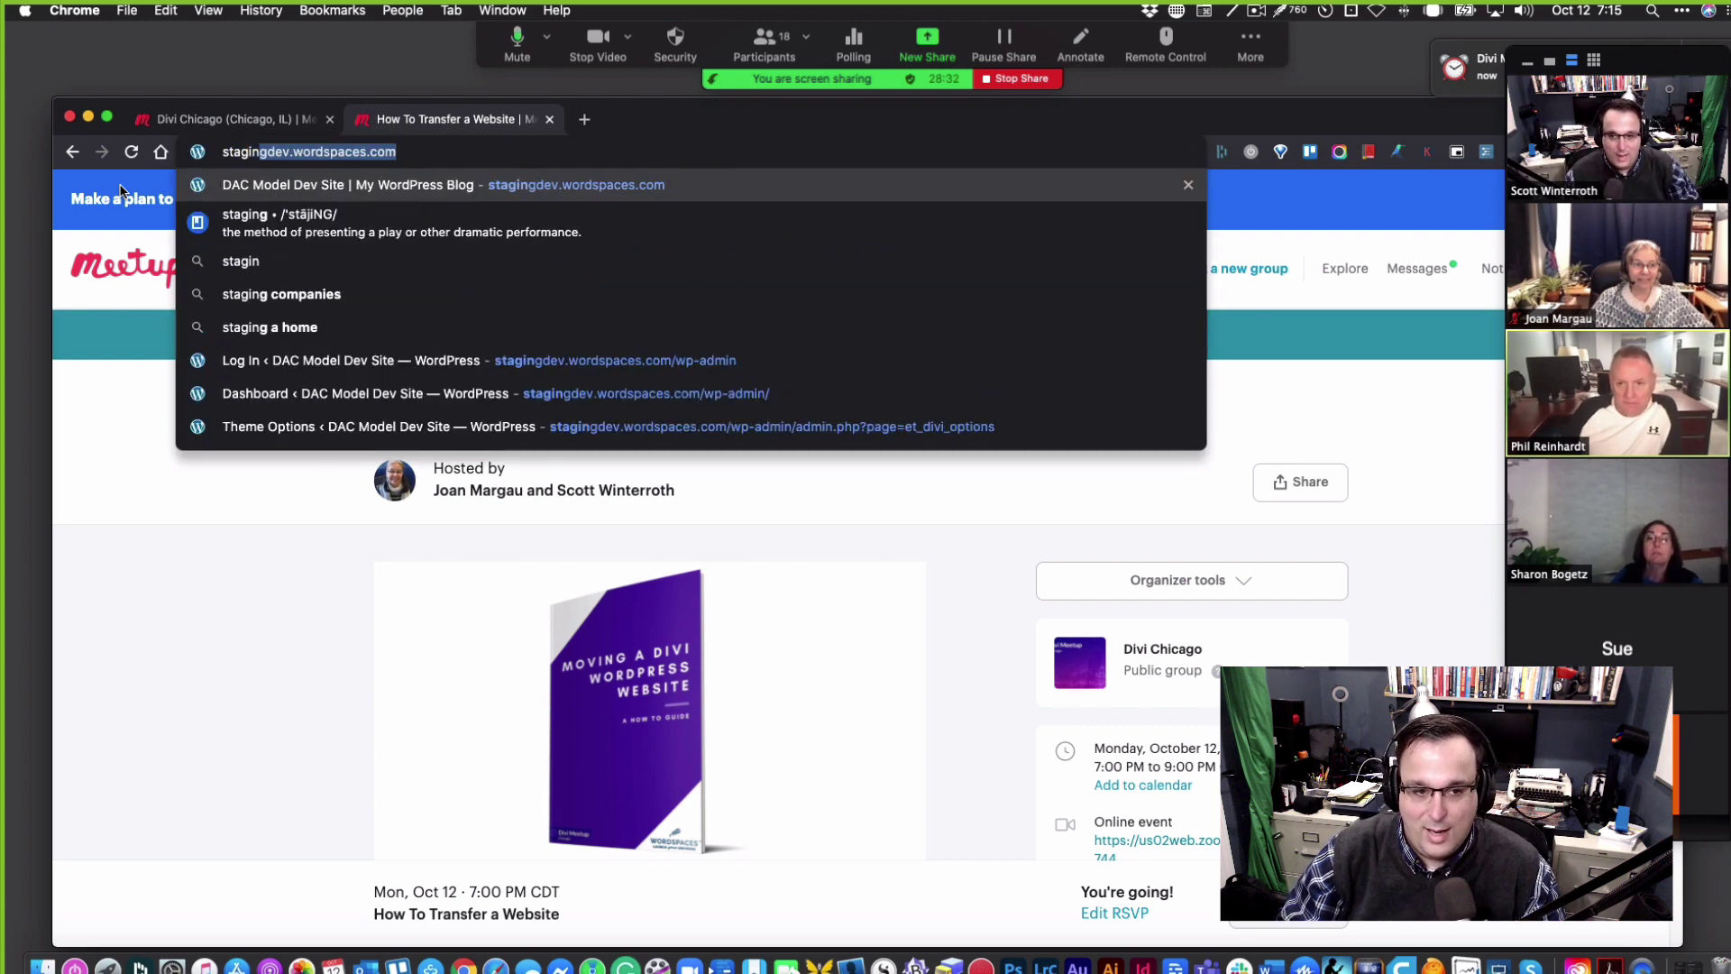
pyautogui.press('Return')
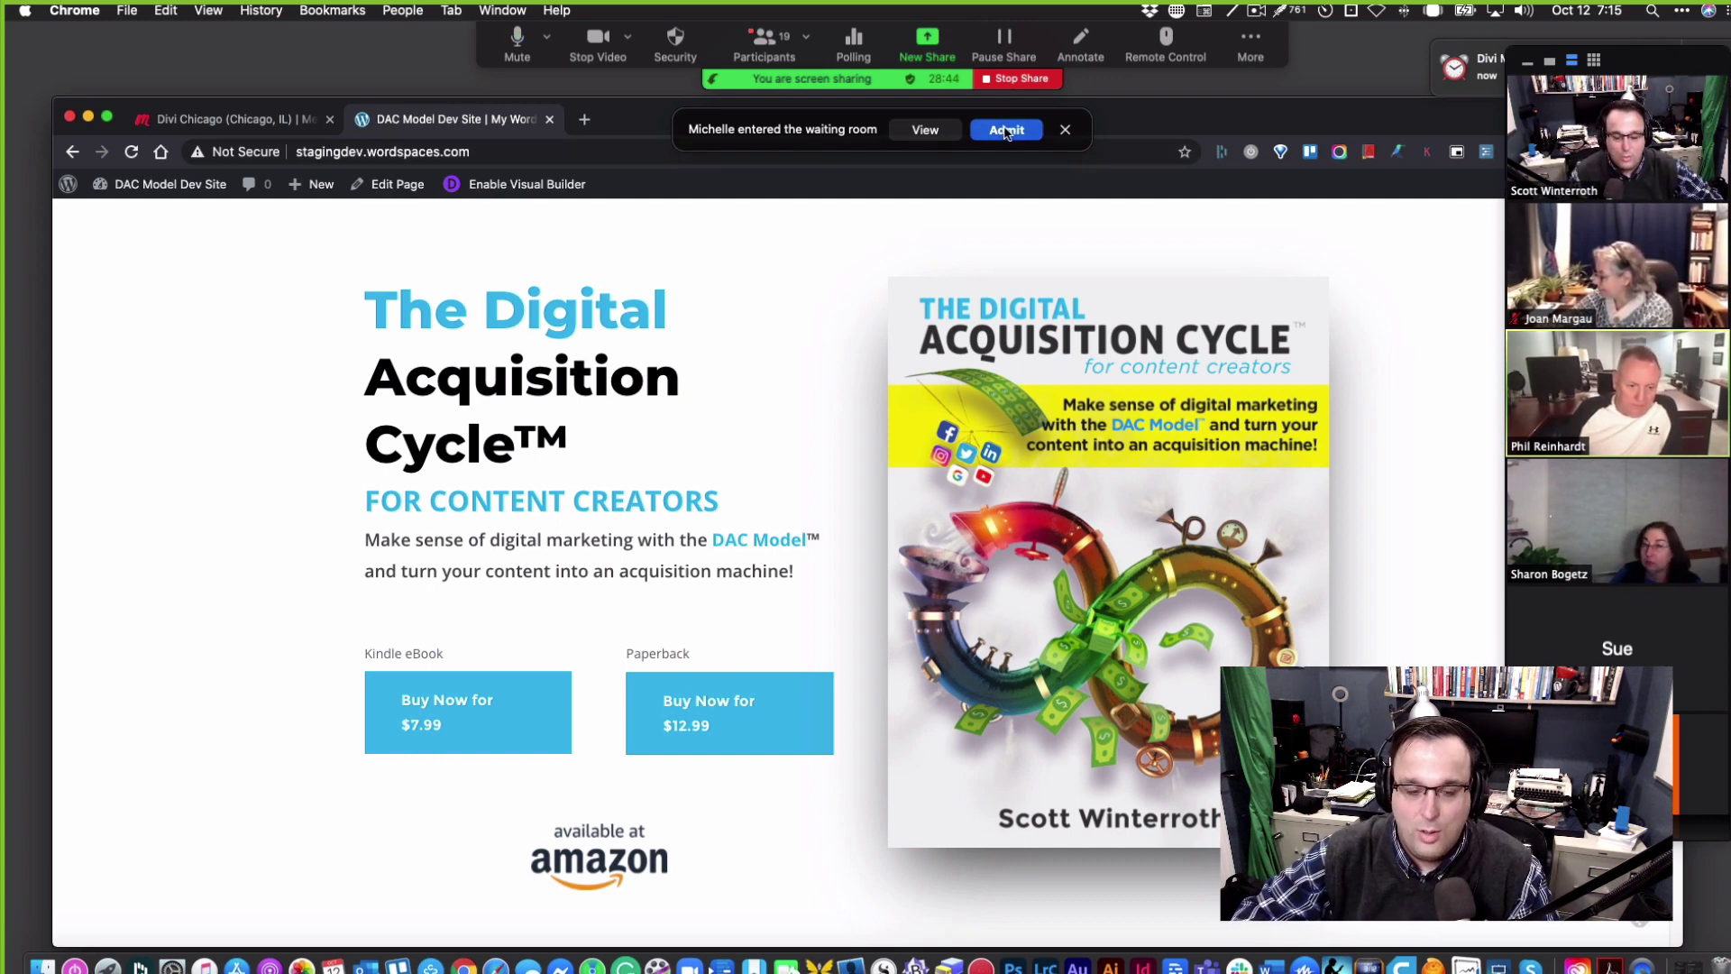
pyautogui.click(1004, 129)
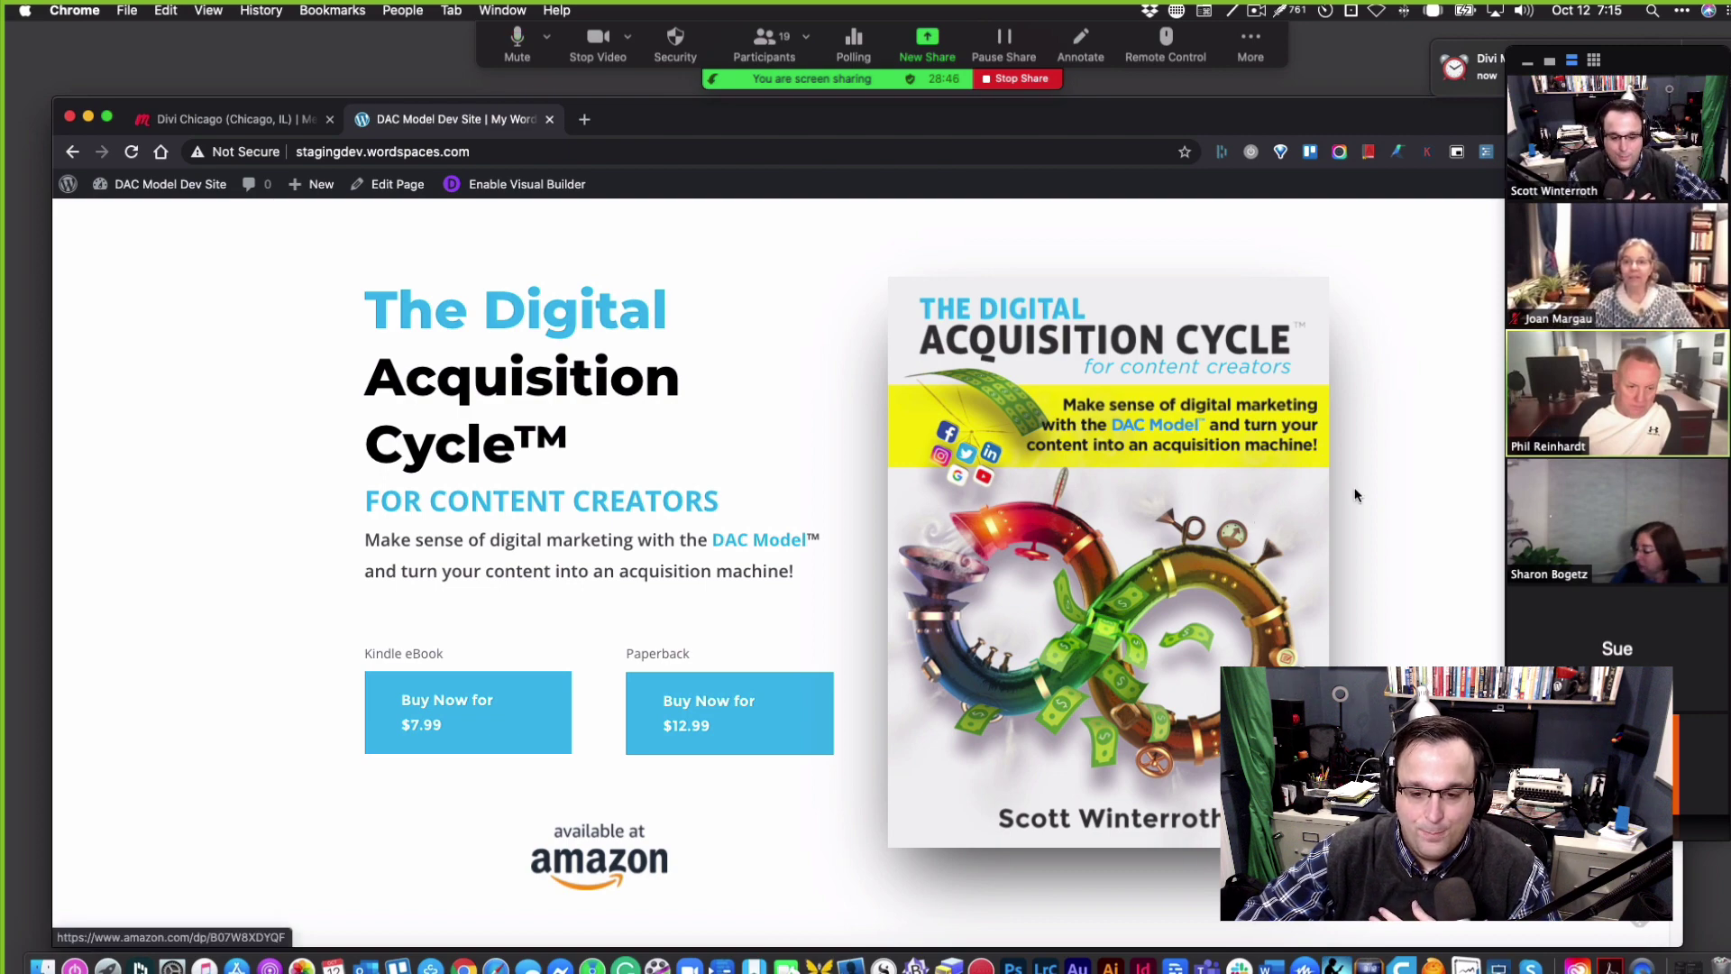
pyautogui.scroll(-1, 1361, 495)
pyautogui.scroll(-10, 1361, 495)
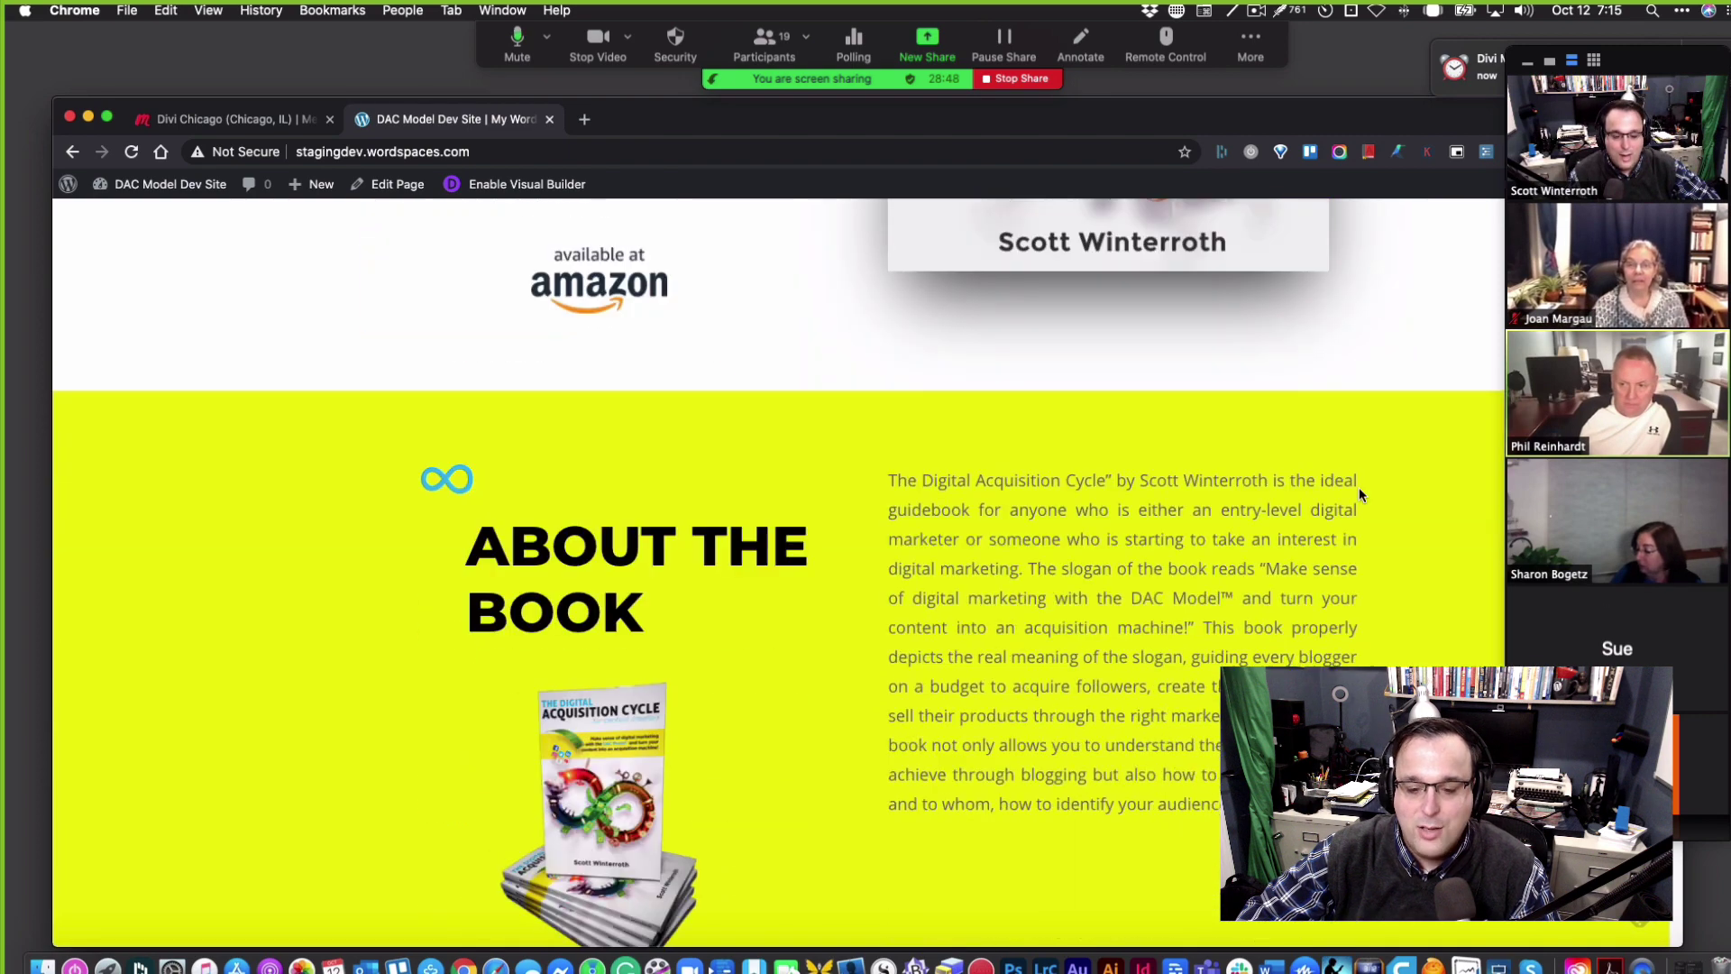
pyautogui.scroll(-15, 1359, 489)
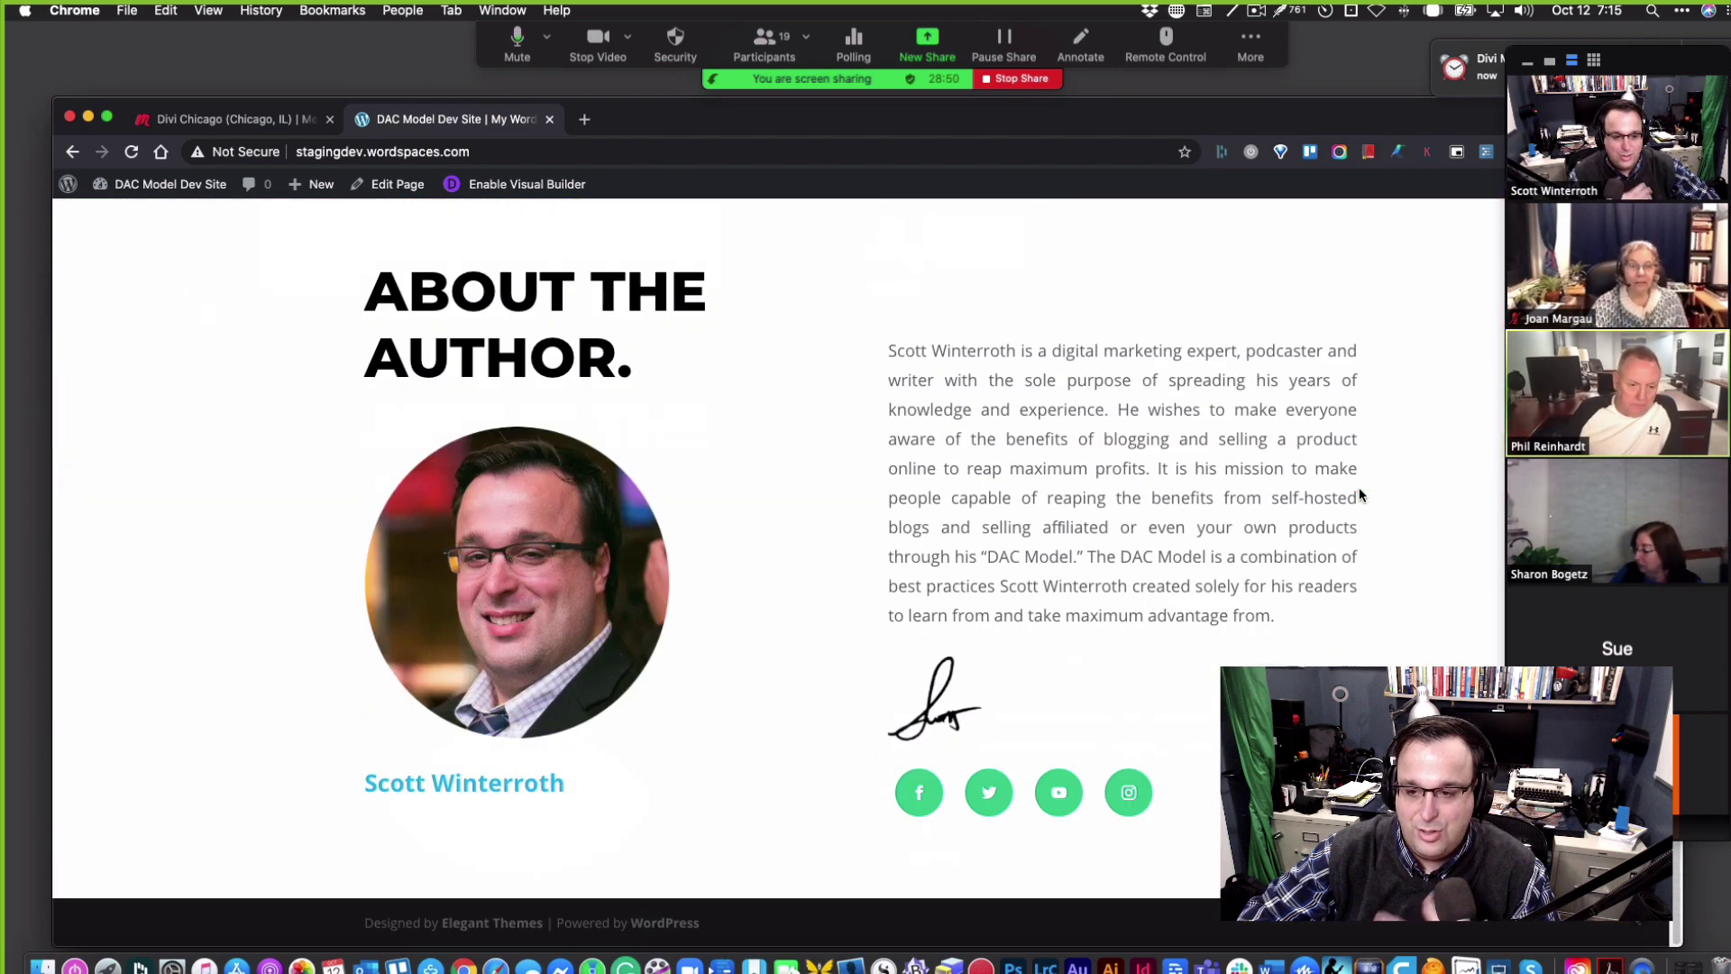
pyautogui.scroll(20, 1359, 494)
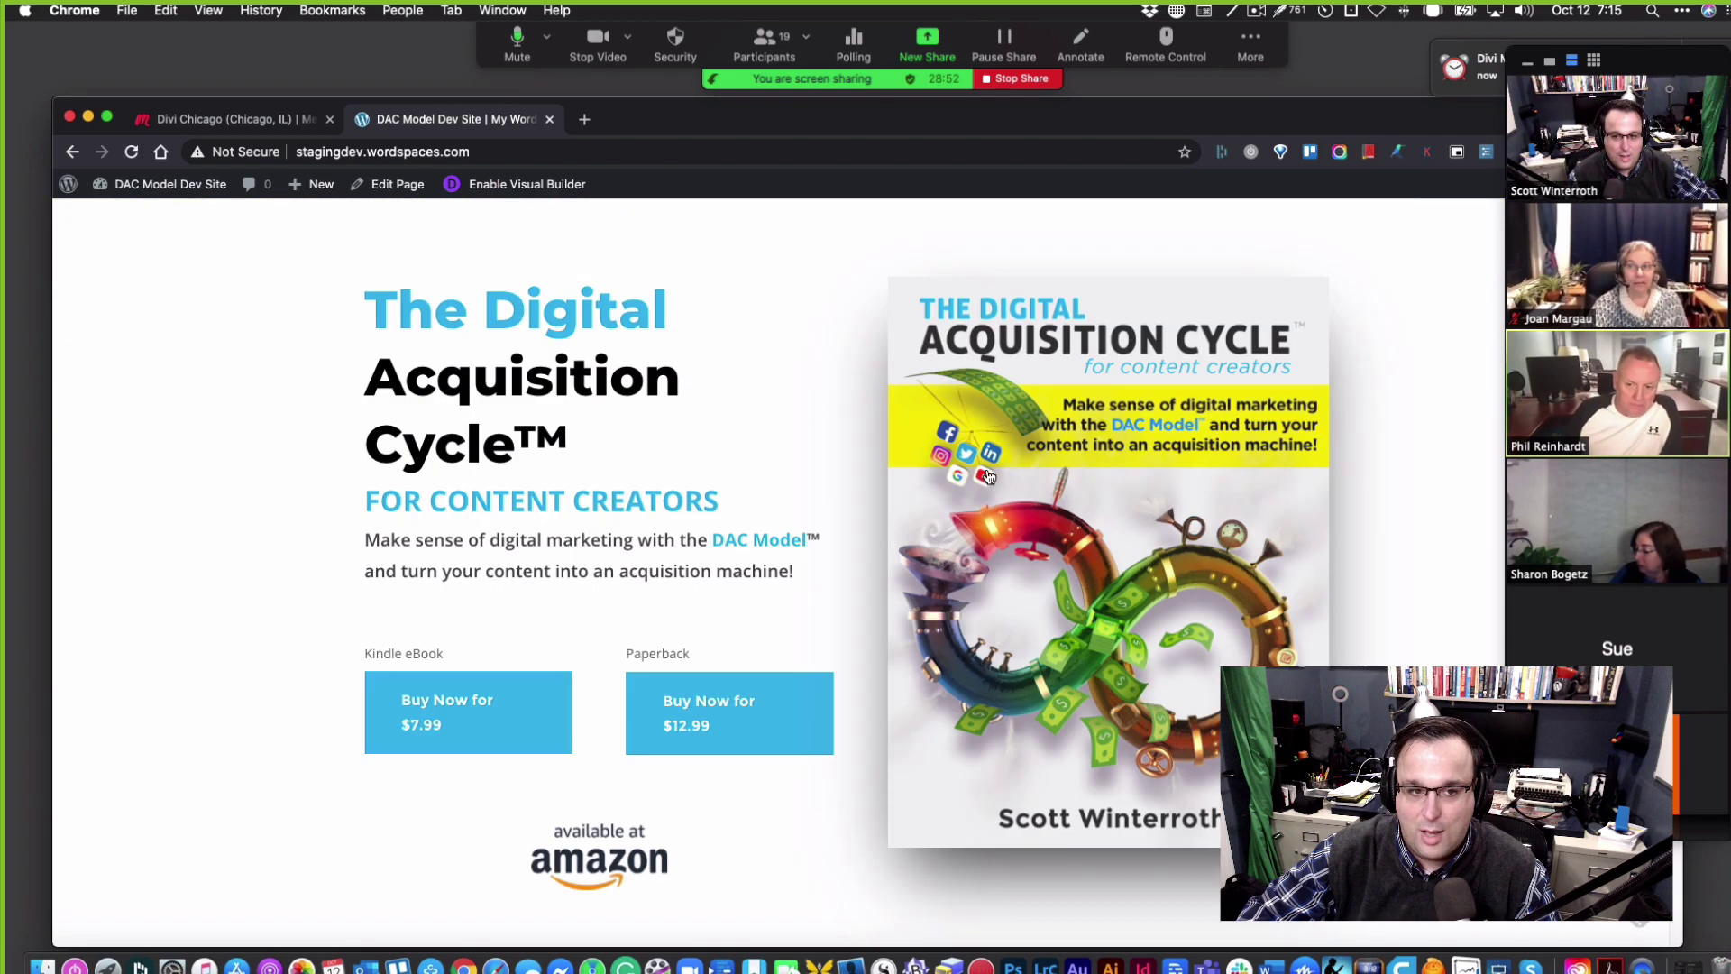
pyautogui.click(192, 191)
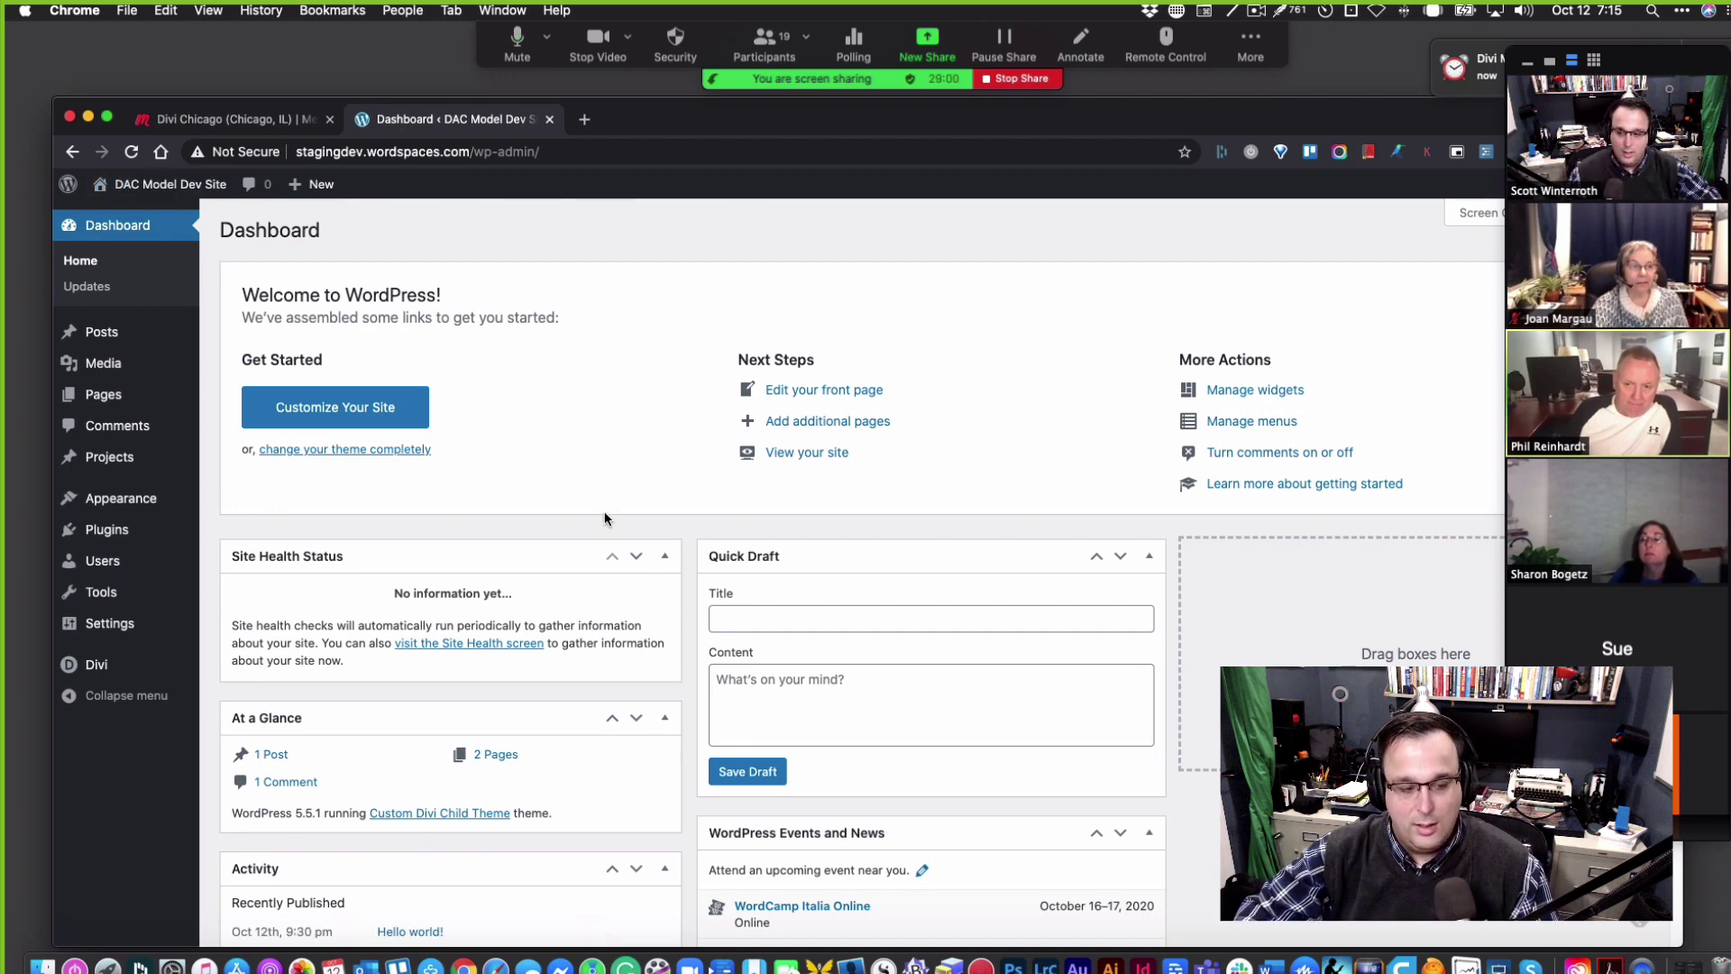
pyautogui.click(147, 512)
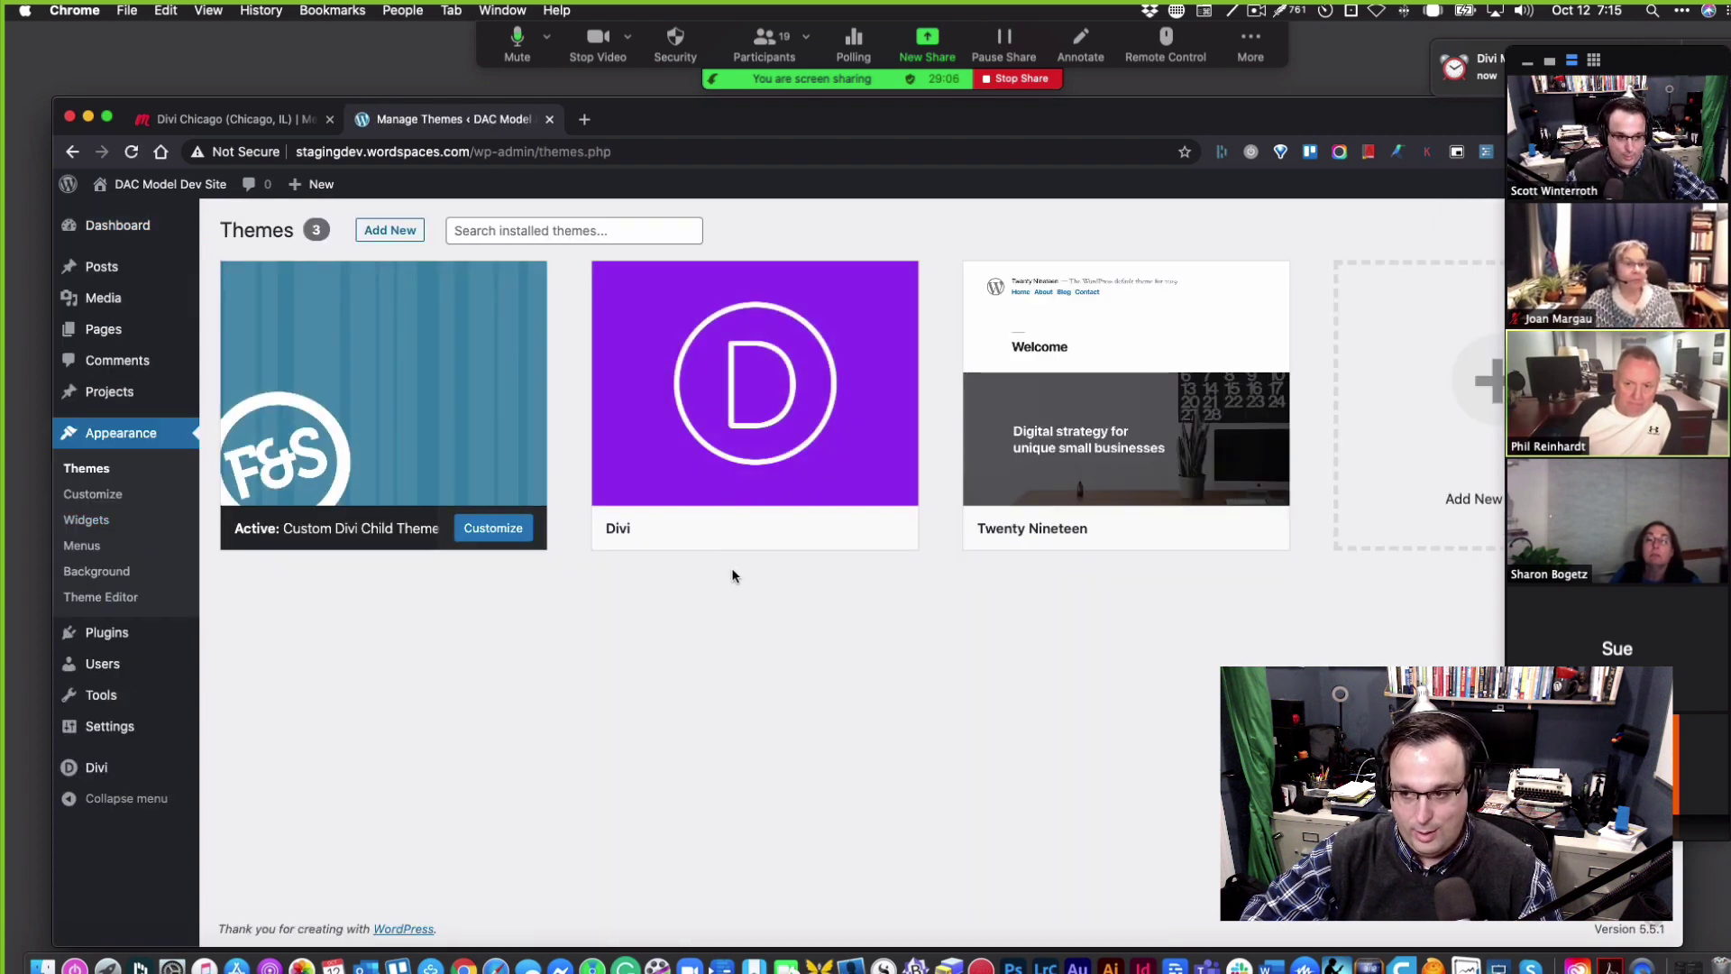
pyautogui.click(135, 232)
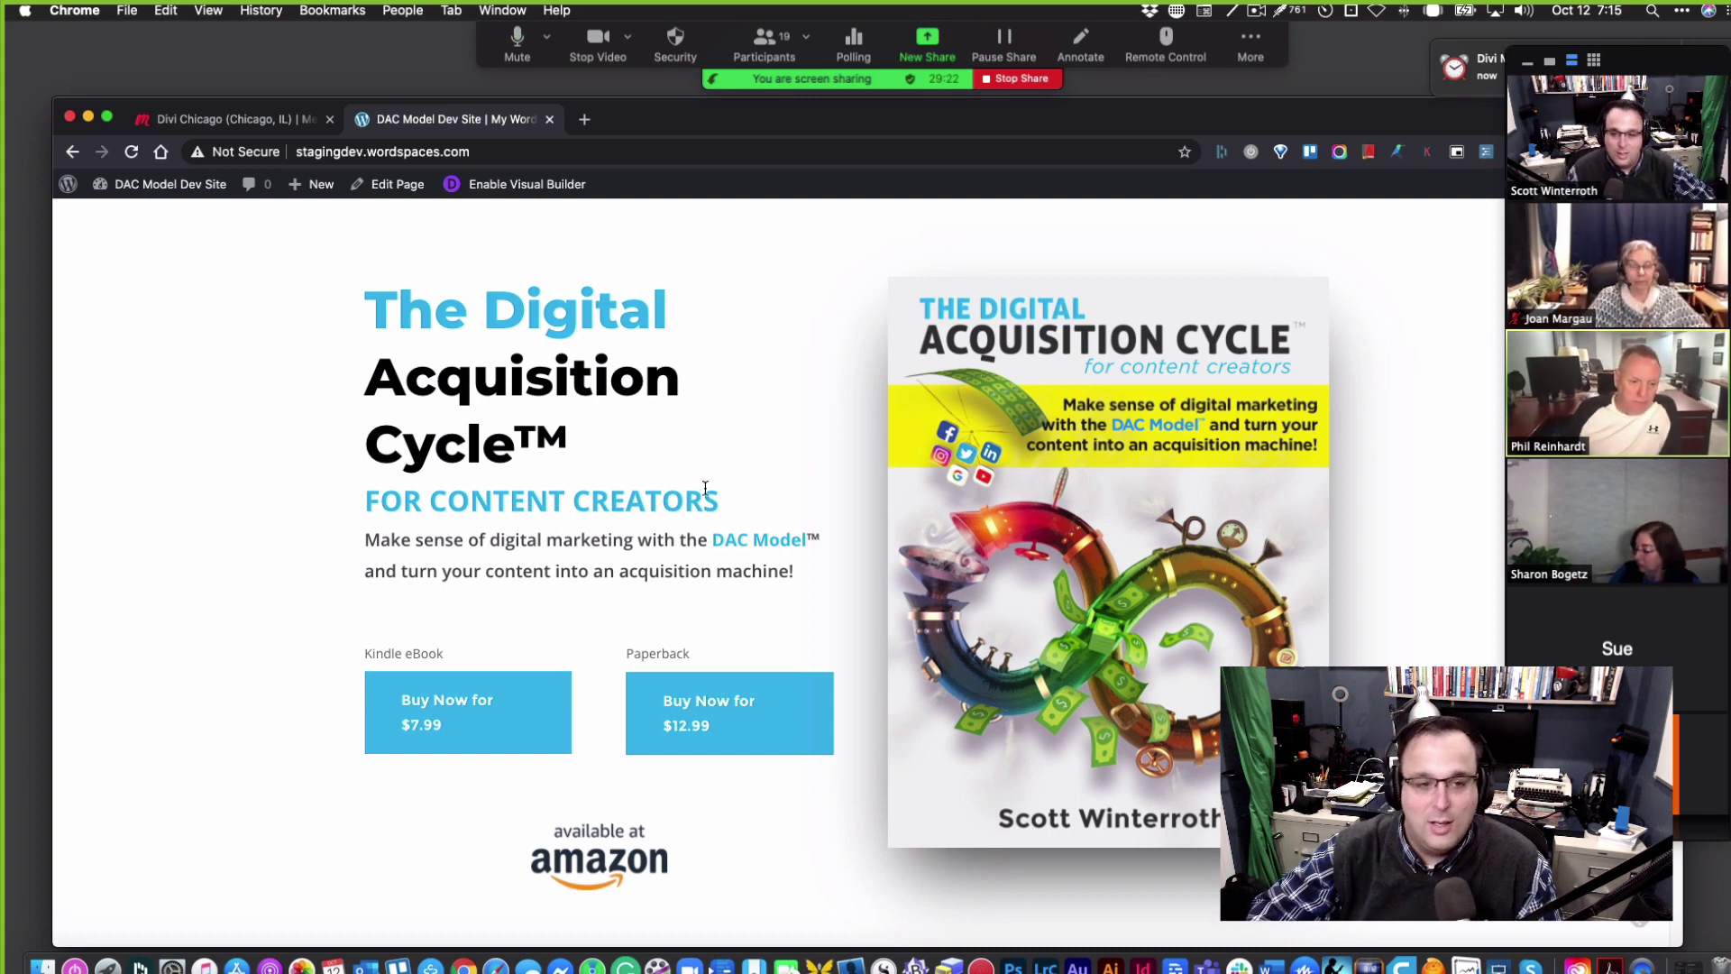
# Step: Open the home page in Divi's Visual Builder, review its Portability options, then return to the Dashboard
pyautogui.click(558, 191)
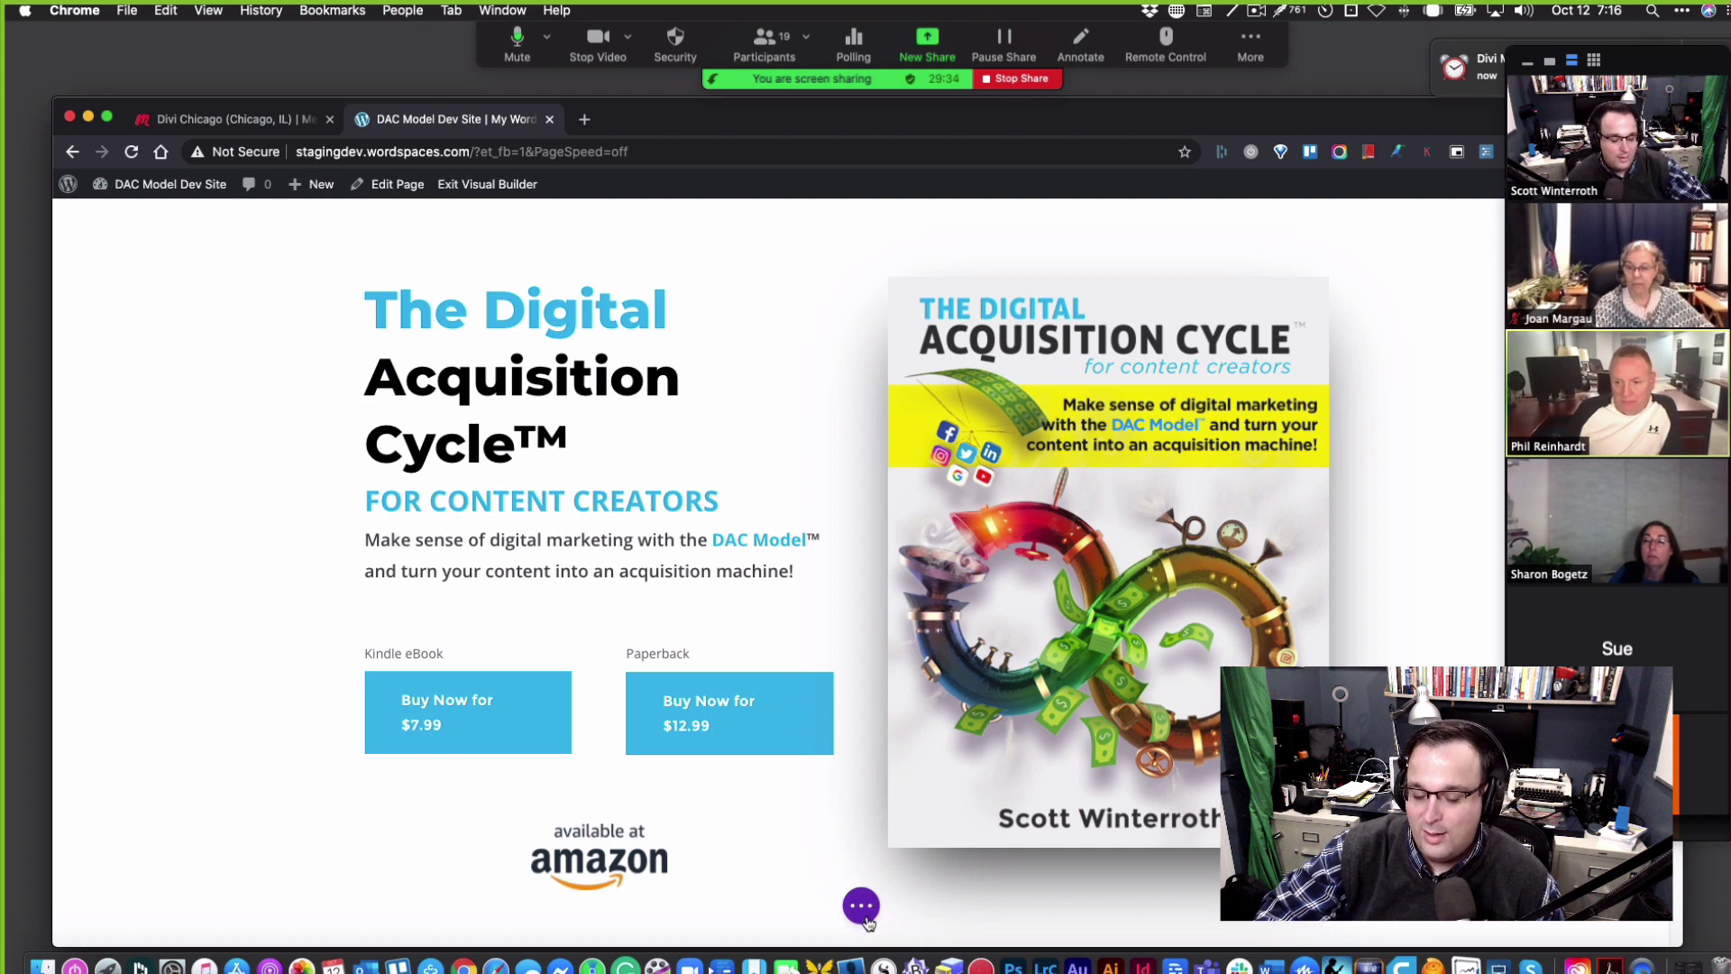
pyautogui.click(872, 910)
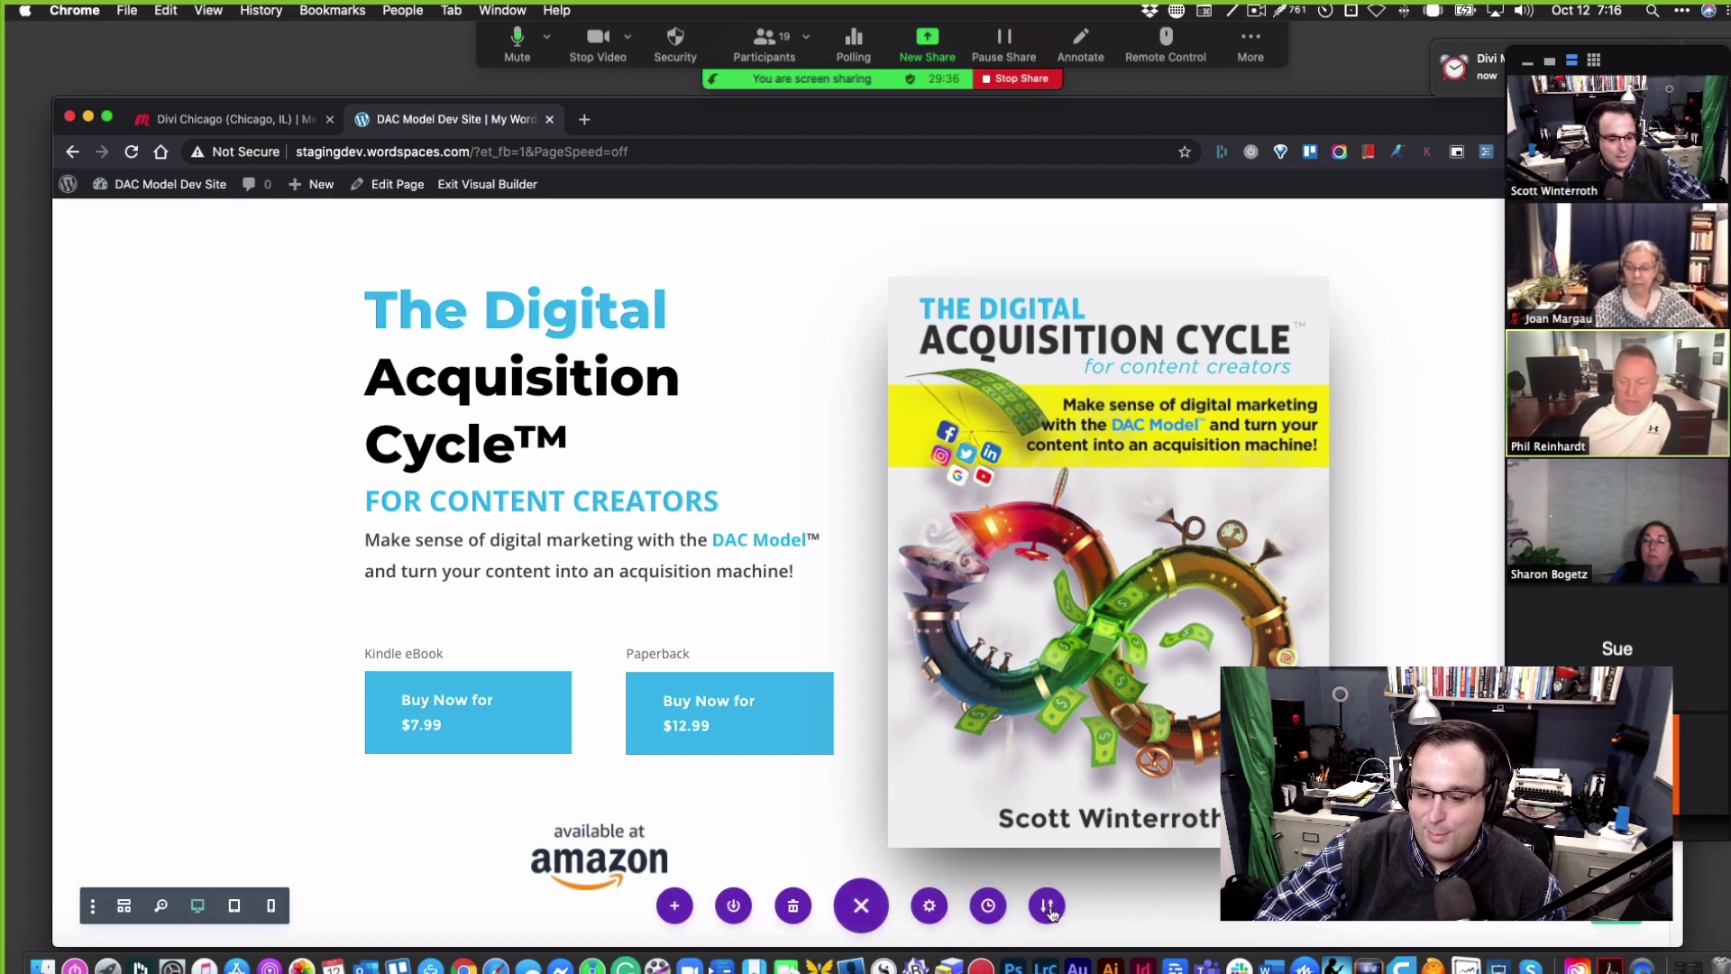
pyautogui.click(1048, 908)
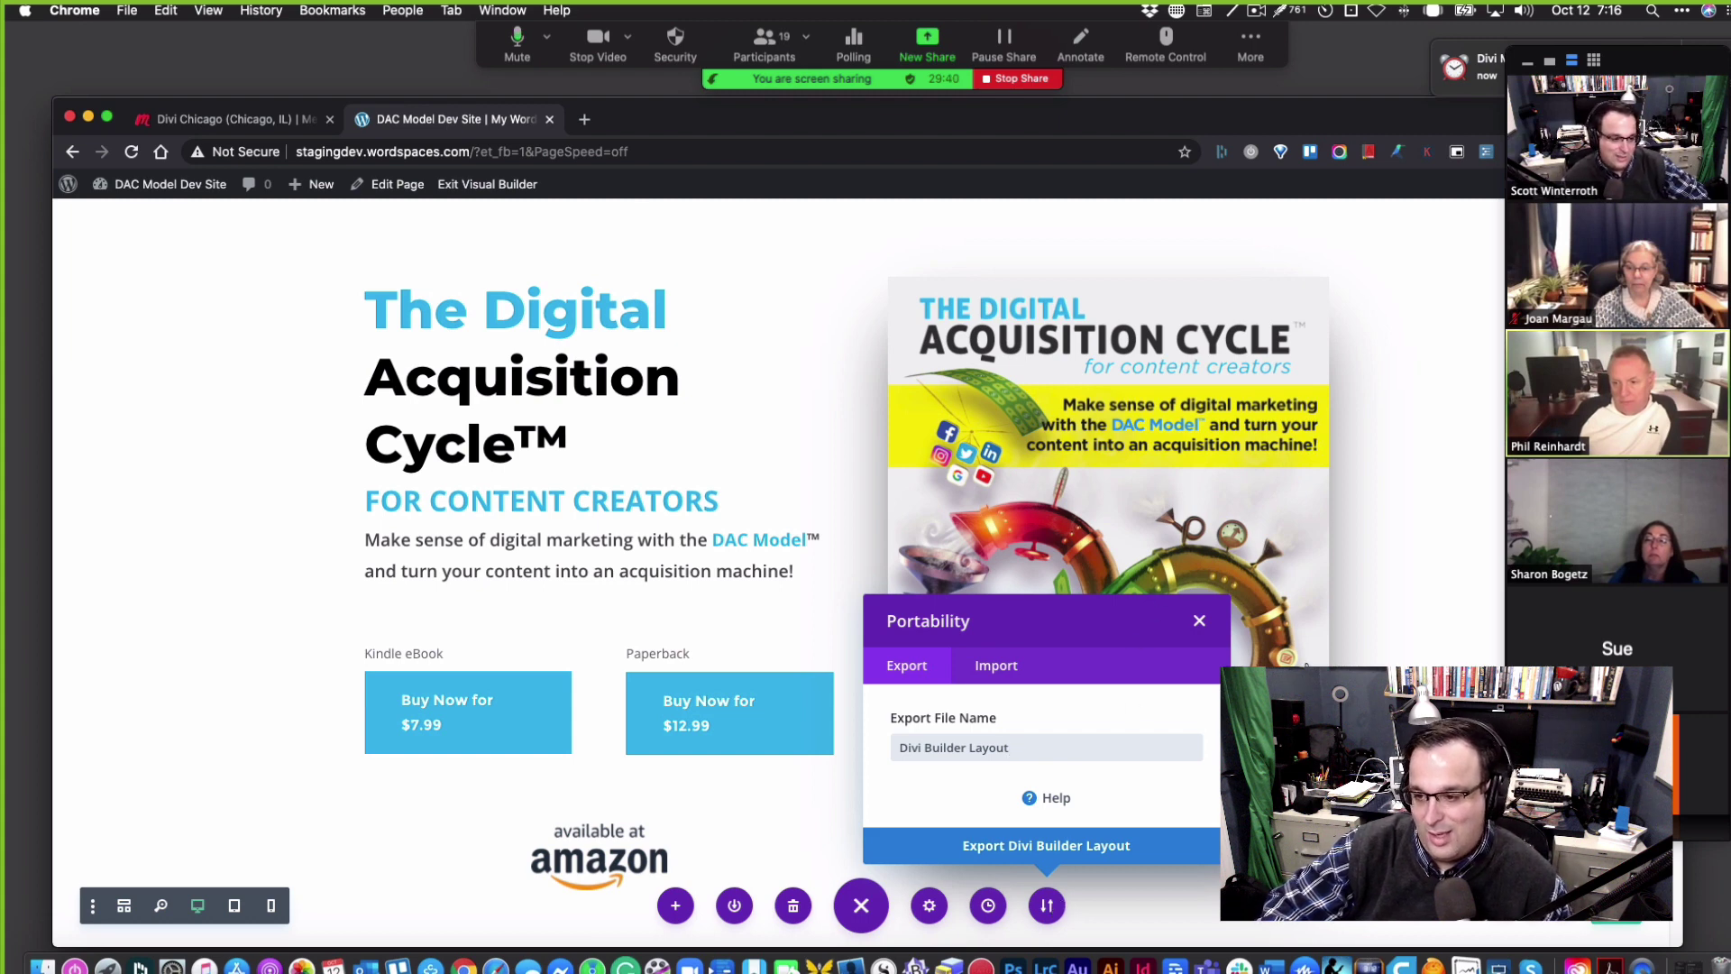
pyautogui.click(1199, 620)
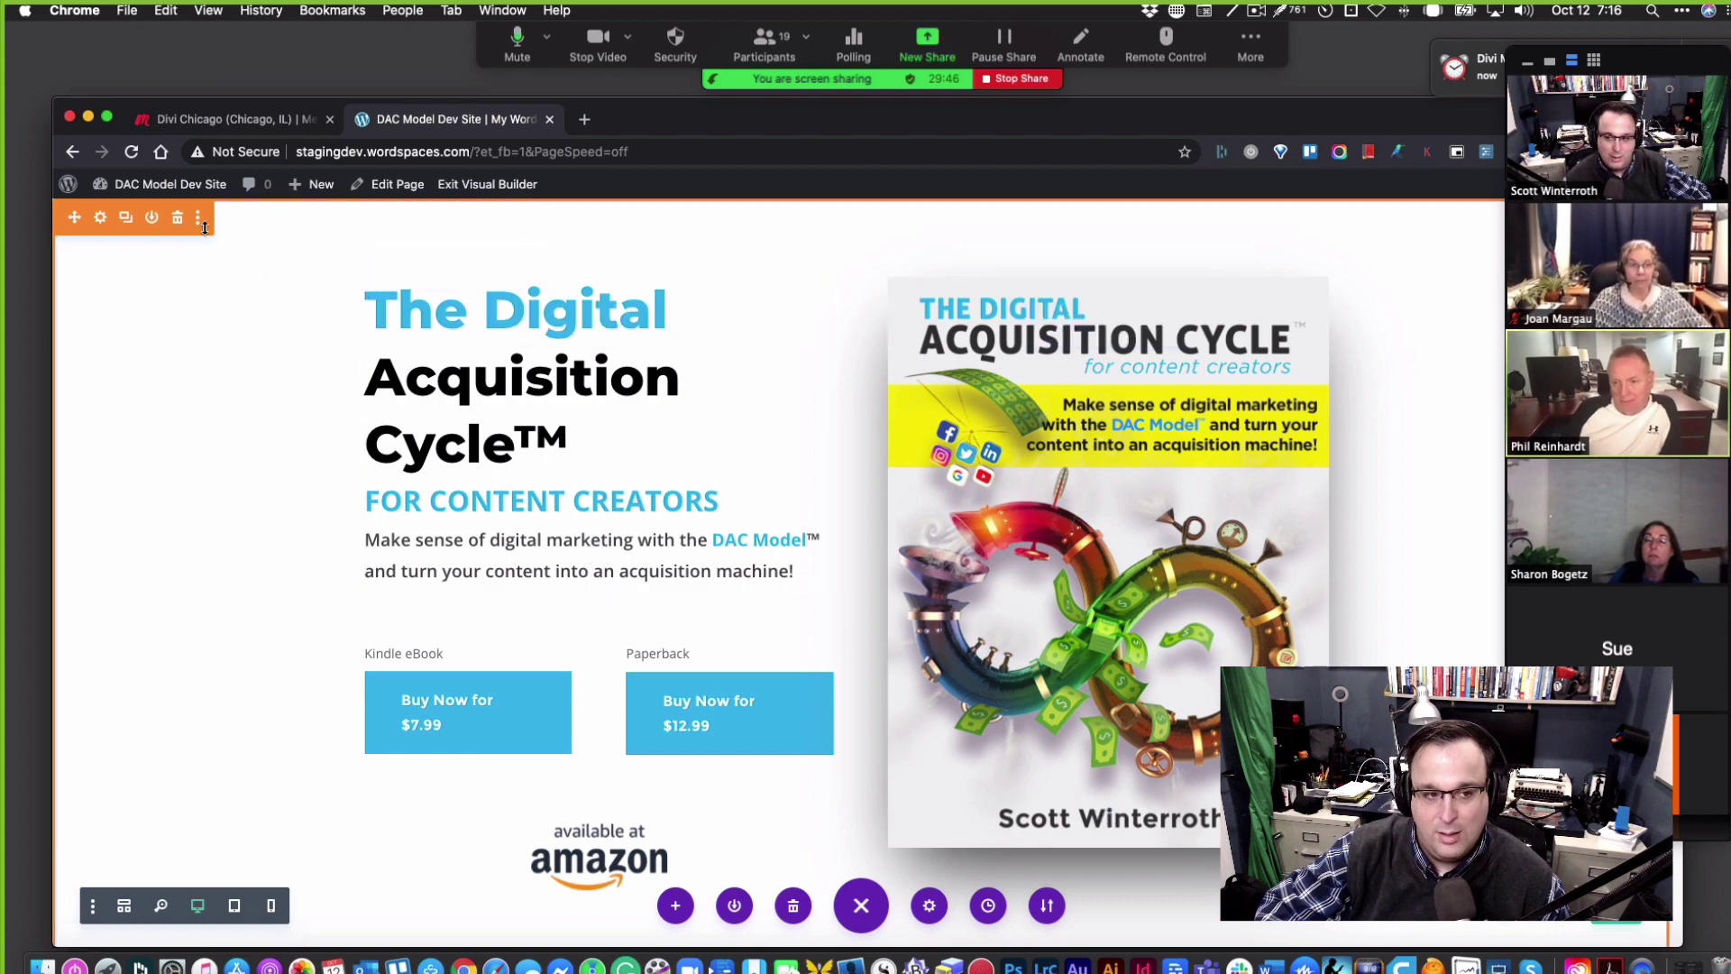
pyautogui.click(185, 194)
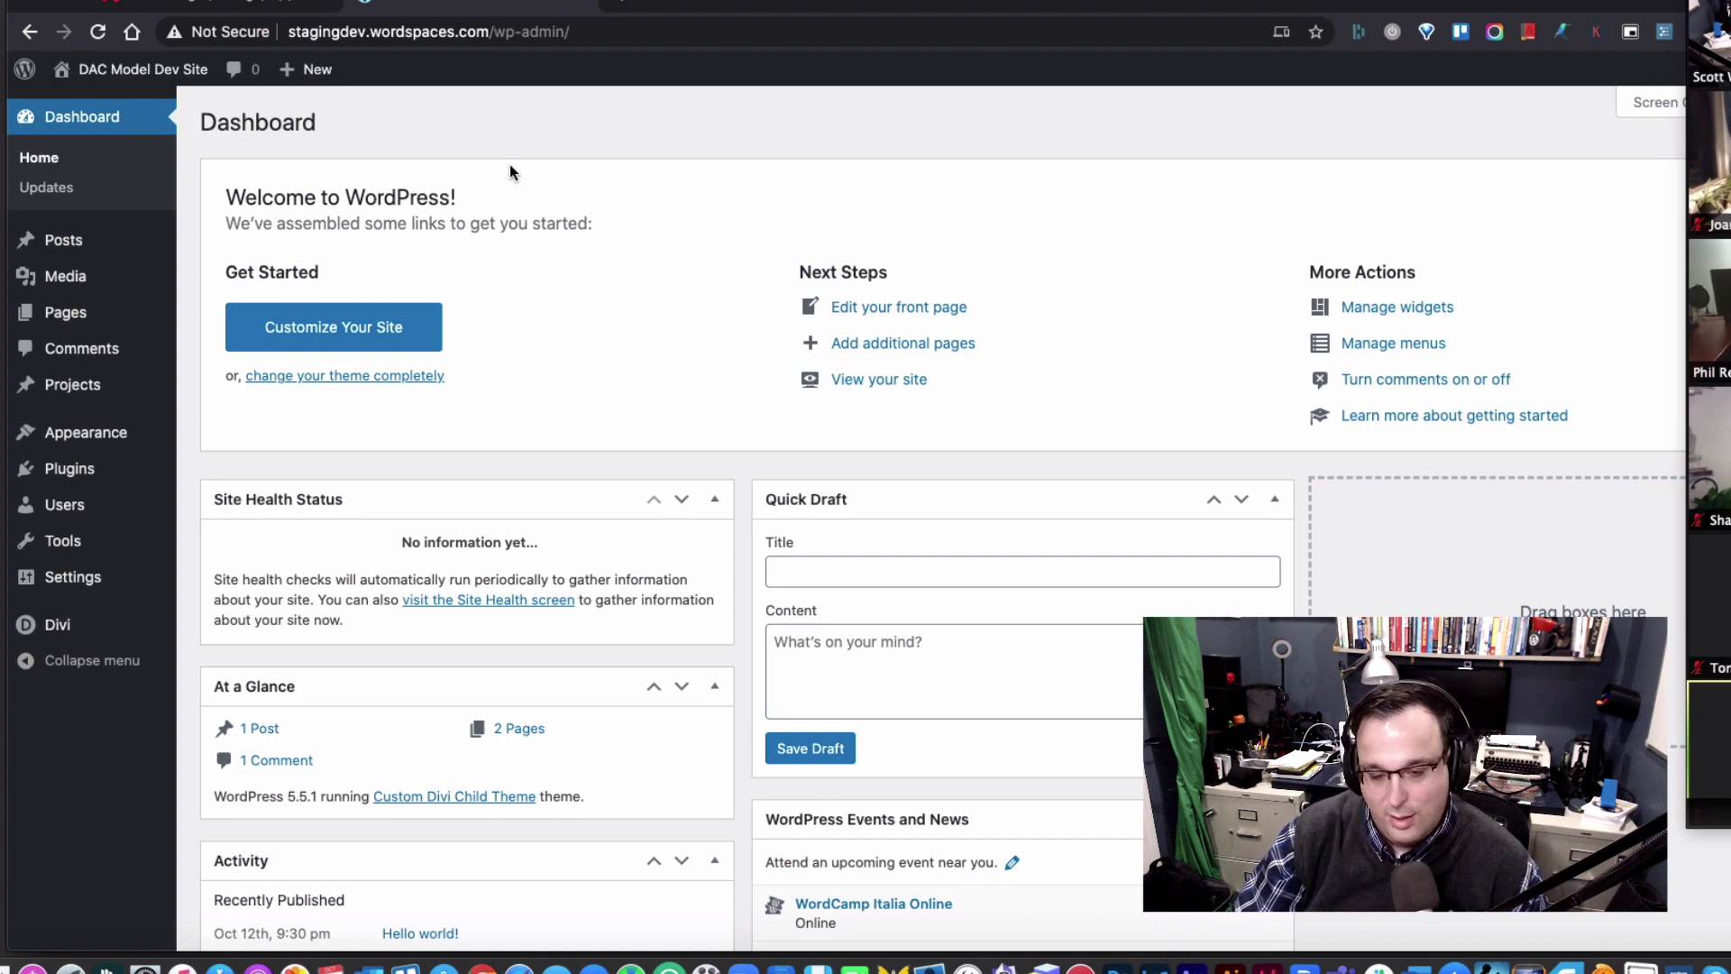
# Step: View the staging site's front page and scroll through it
pyautogui.click(151, 72)
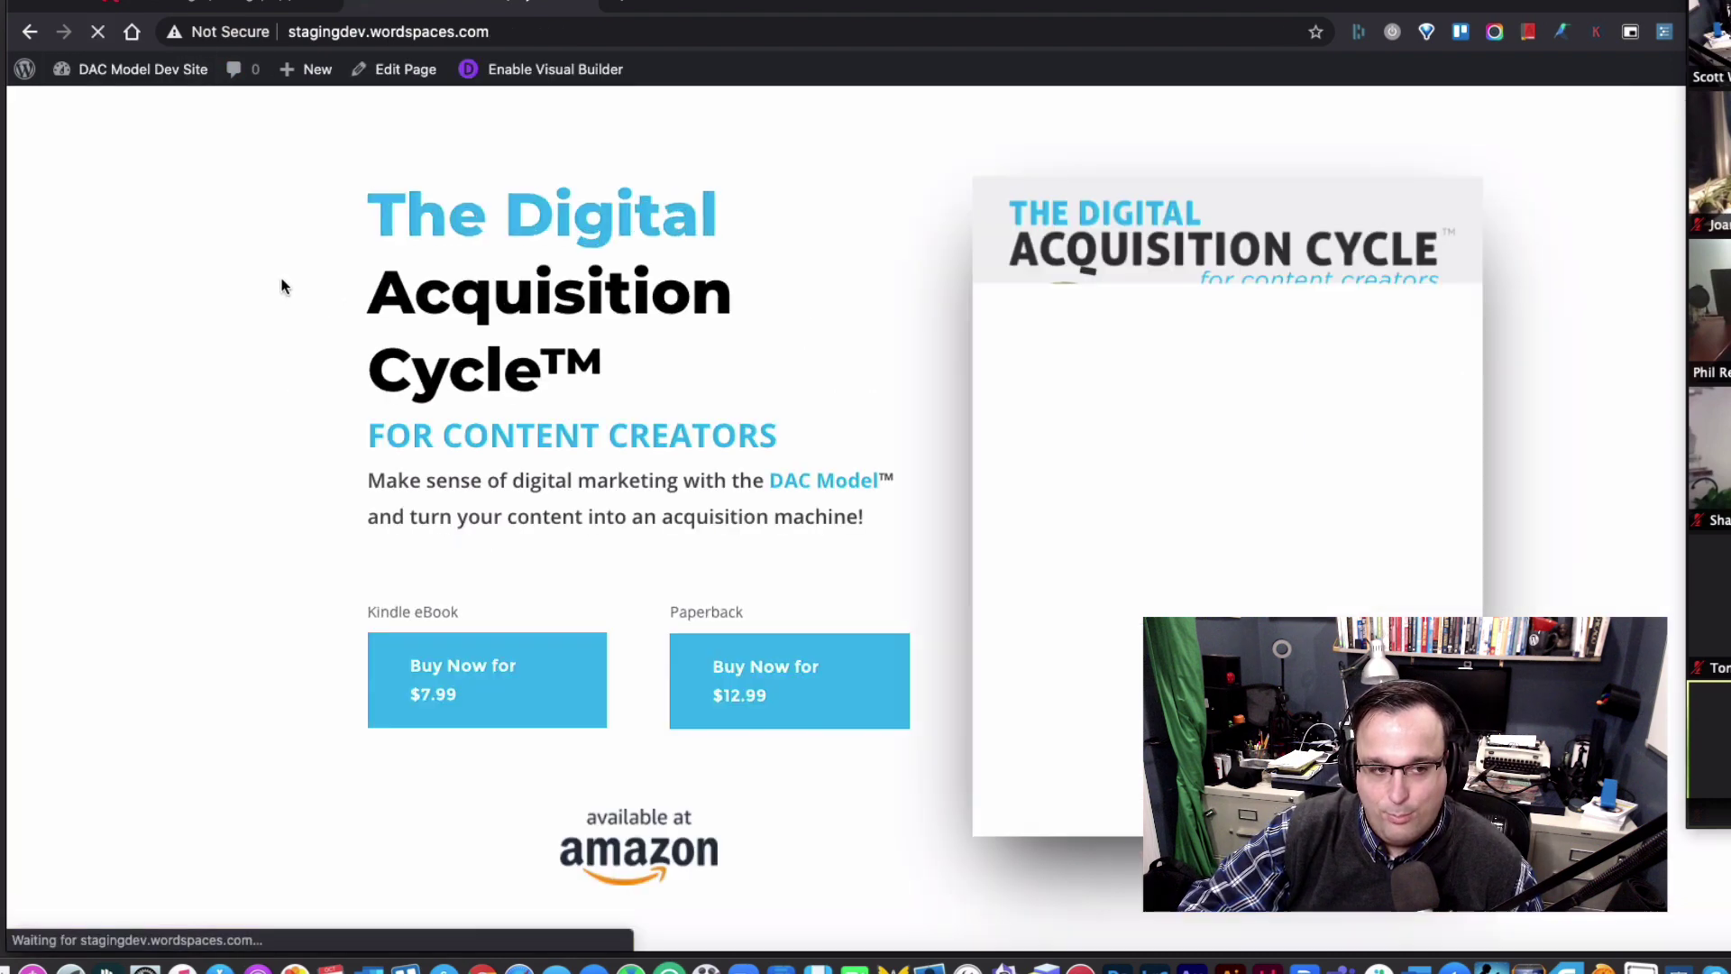
pyautogui.scroll(-10, 728, 438)
pyautogui.scroll(-10, 728, 438)
pyautogui.scroll(20, 727, 433)
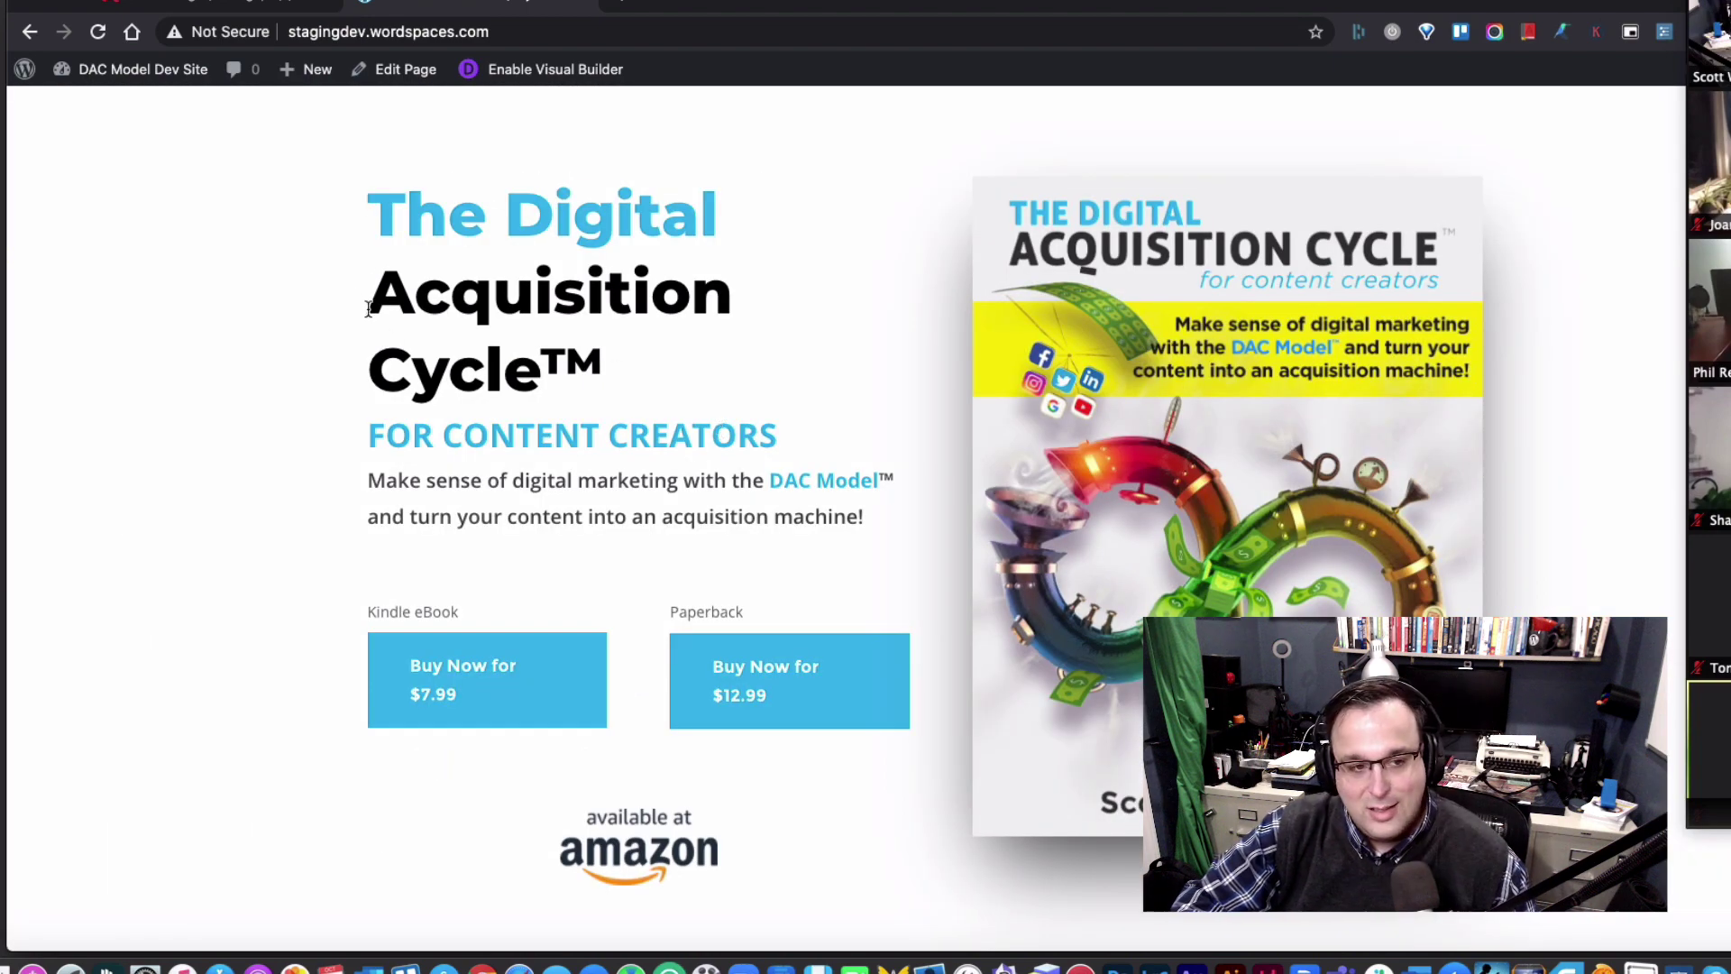
# Step: Confirm dacmodel.com isn't reachable yet, return to the staging site, and start a new tab
pyautogui.click(501, 31)
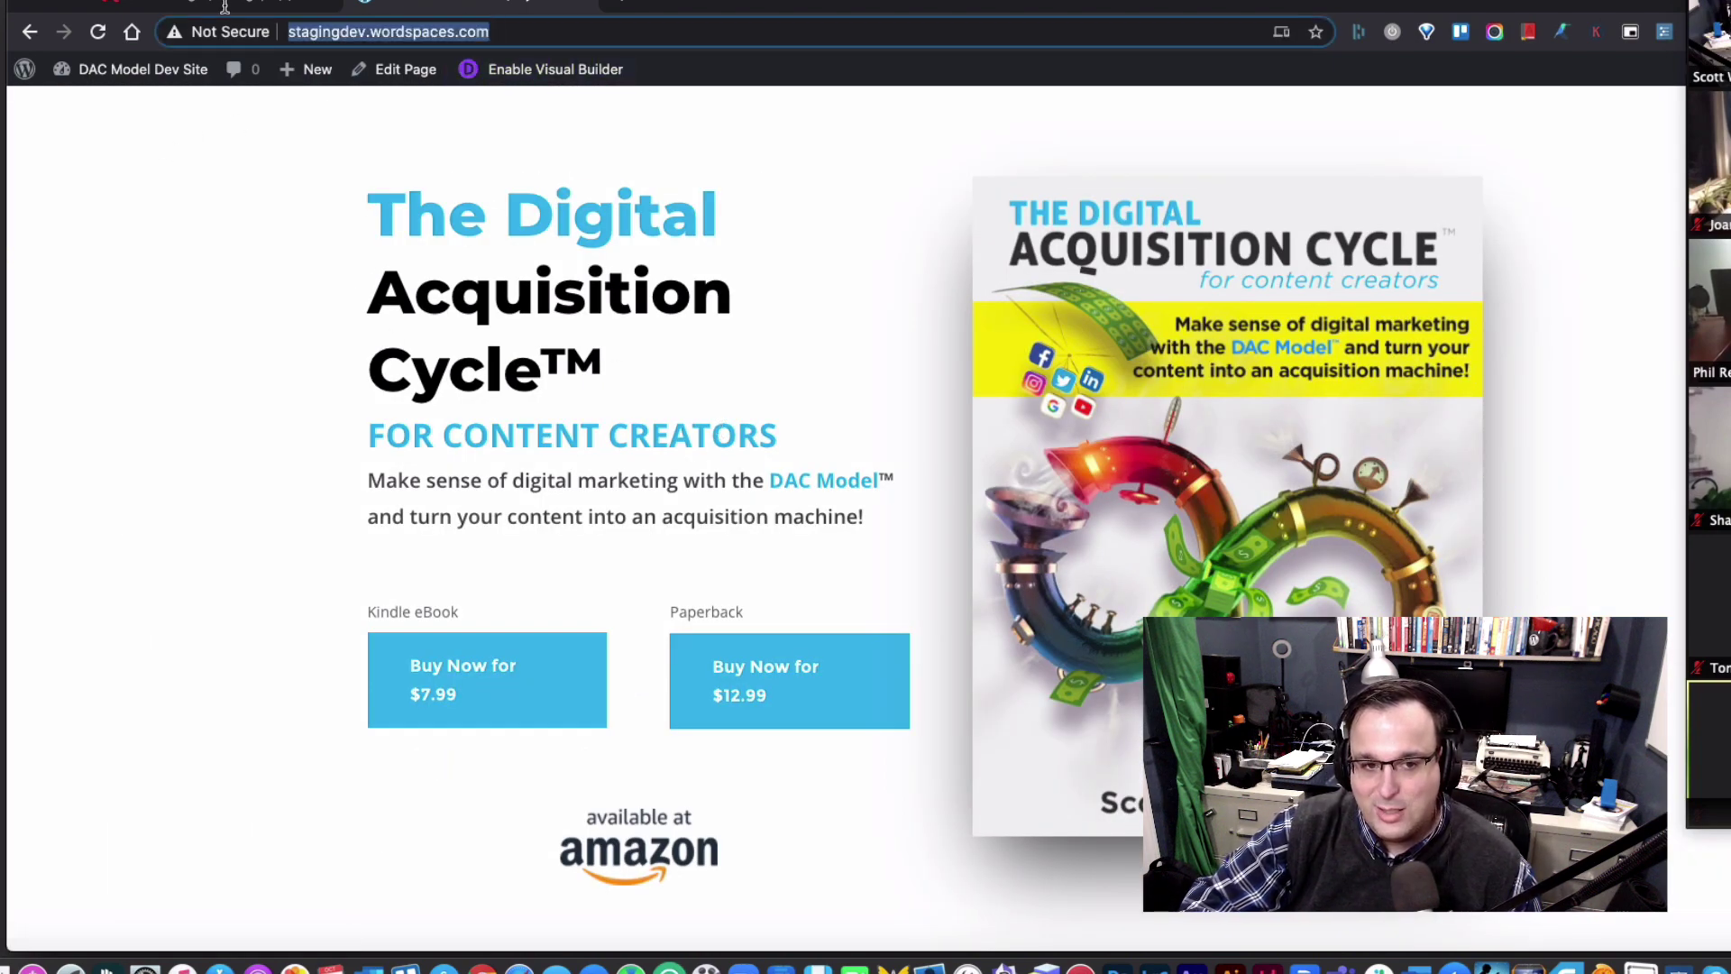
pyautogui.write('d')
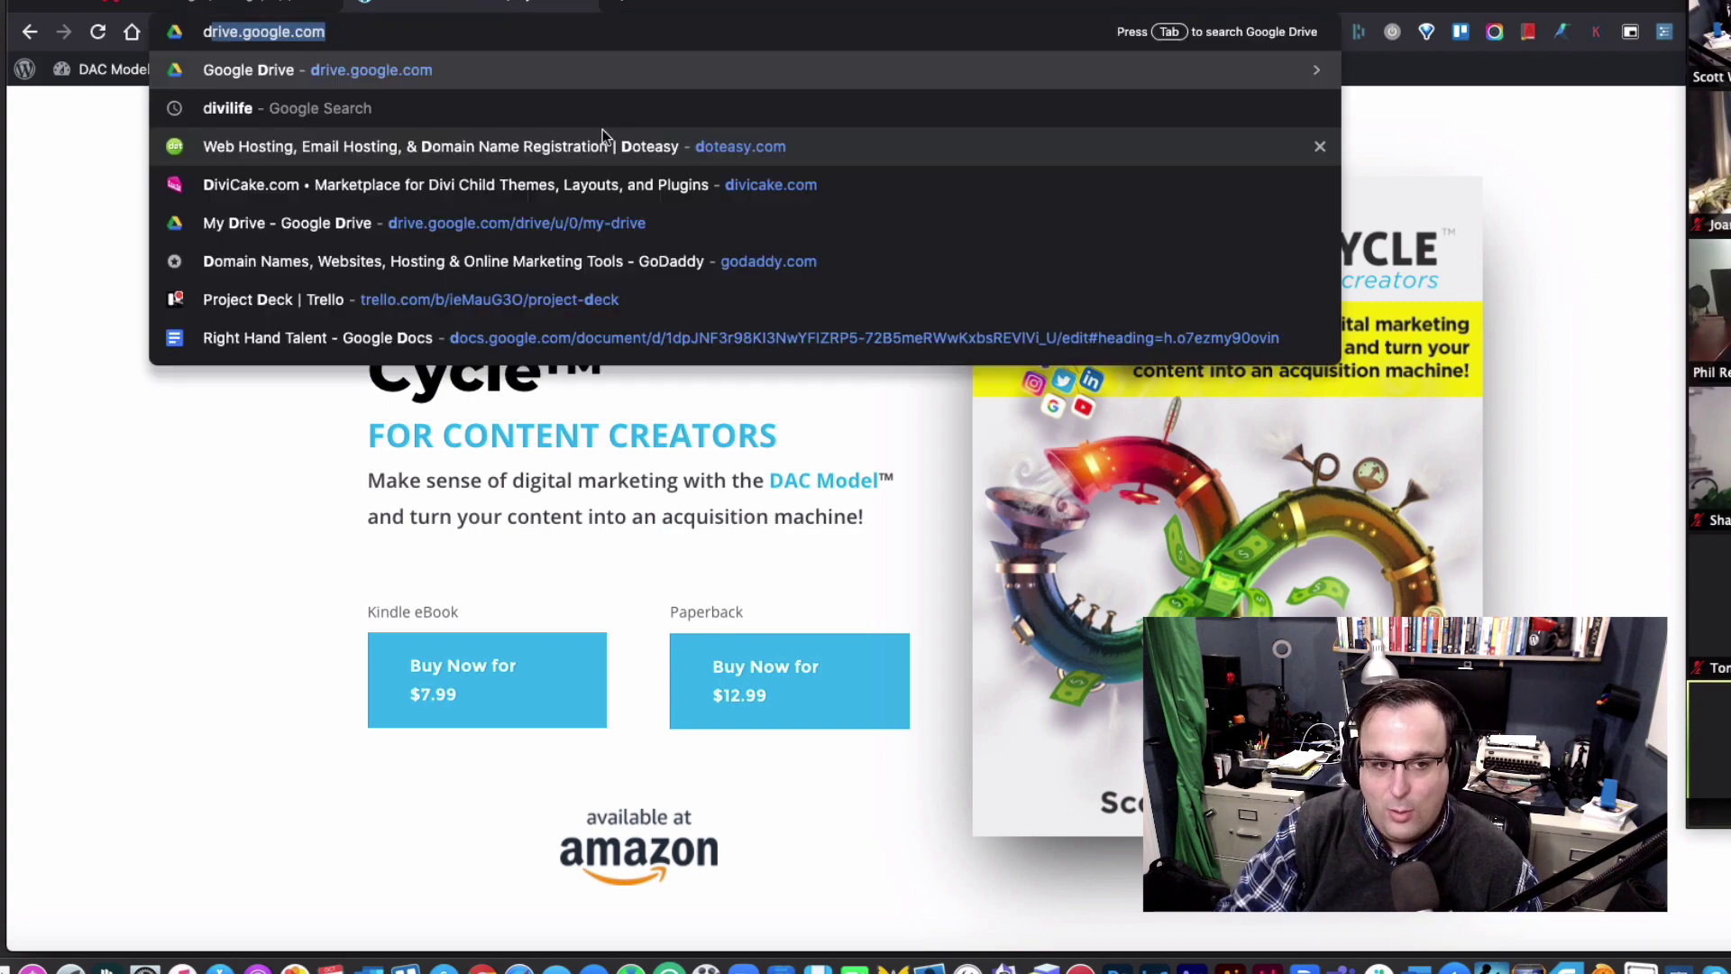
pyautogui.write('acmodel.com')
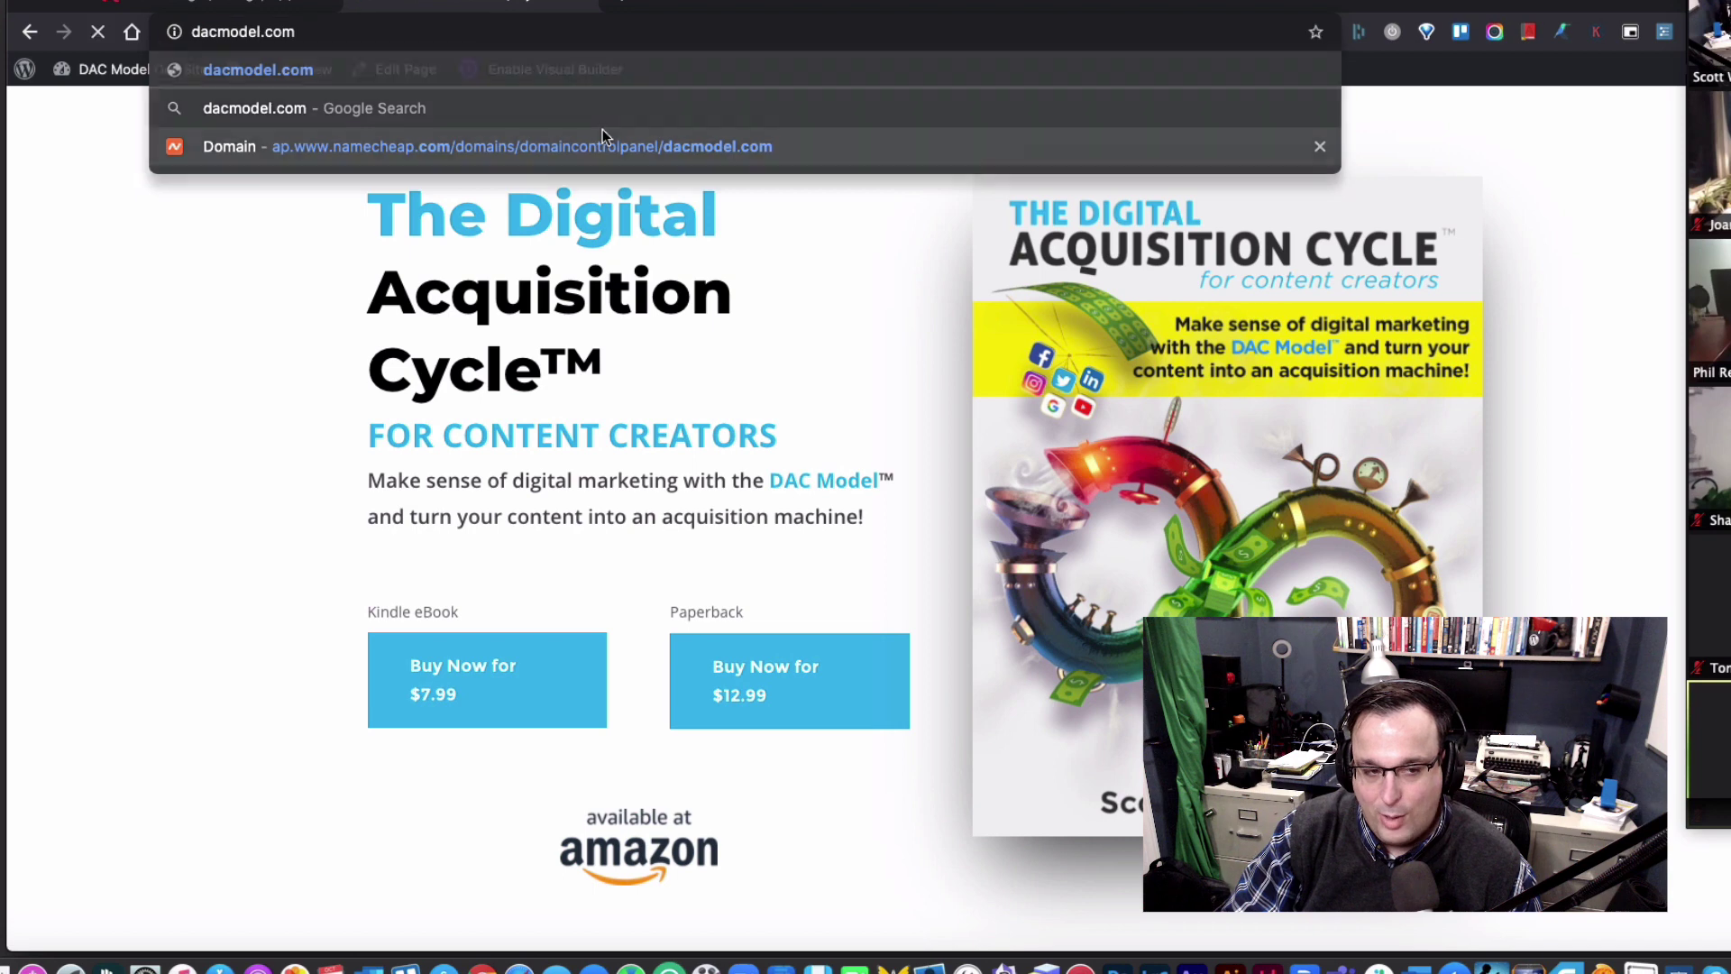
pyautogui.press('Return')
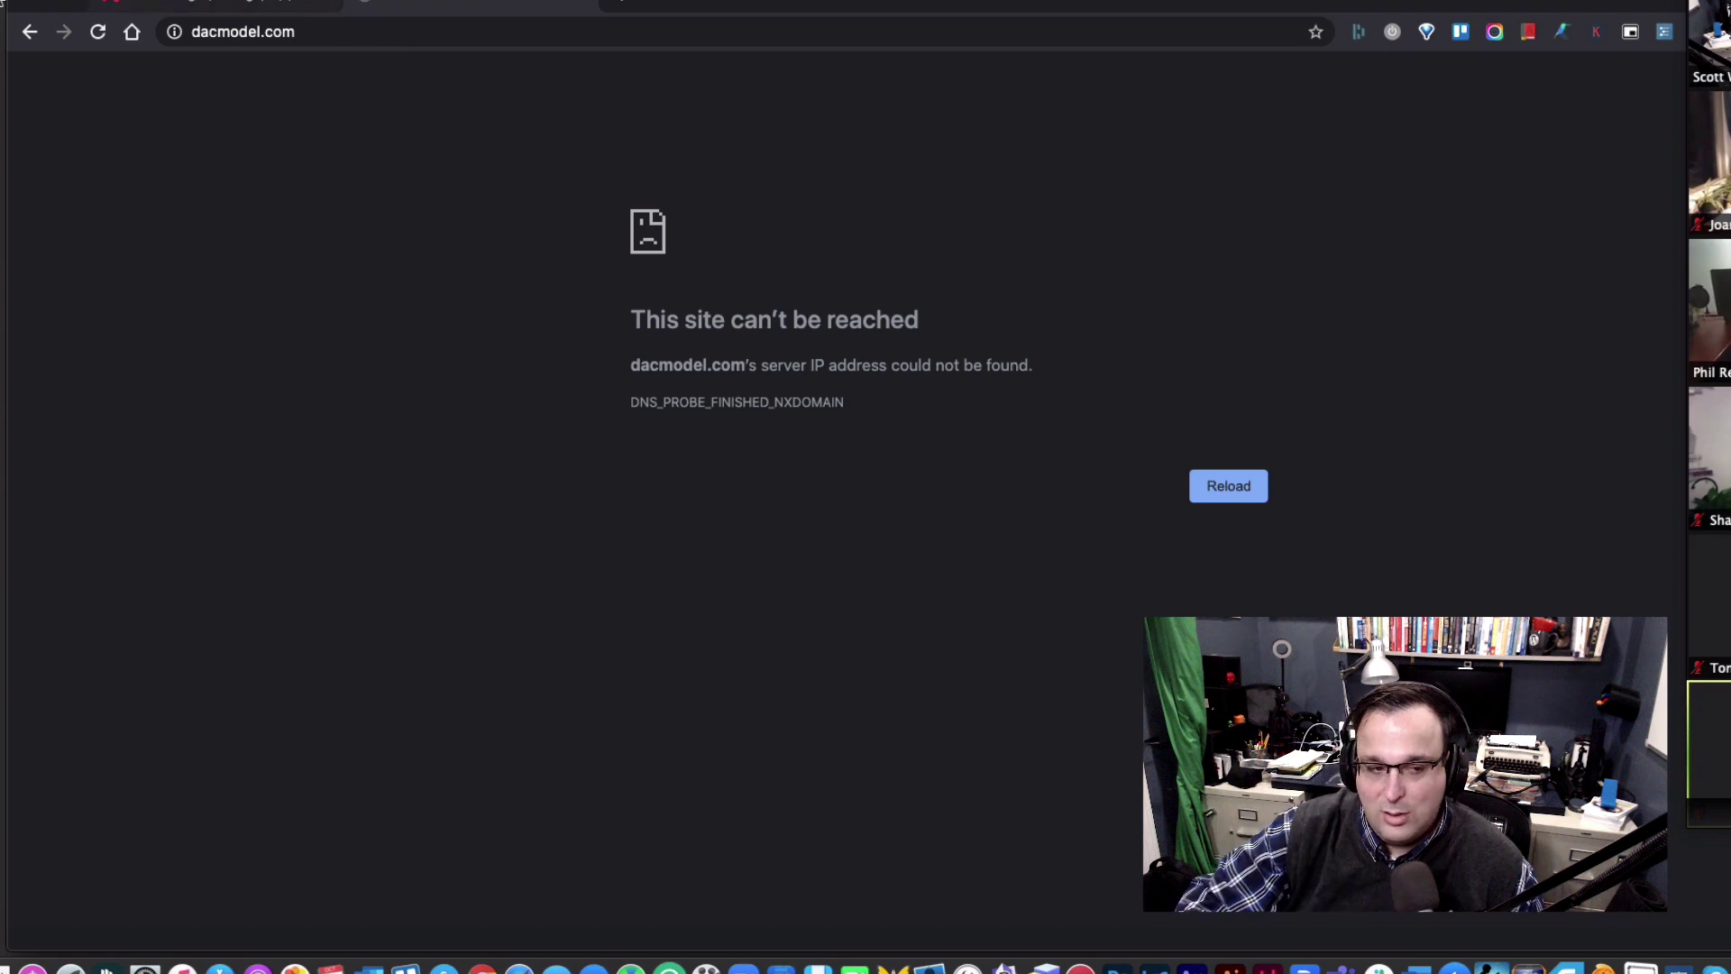
pyautogui.click(22, 27)
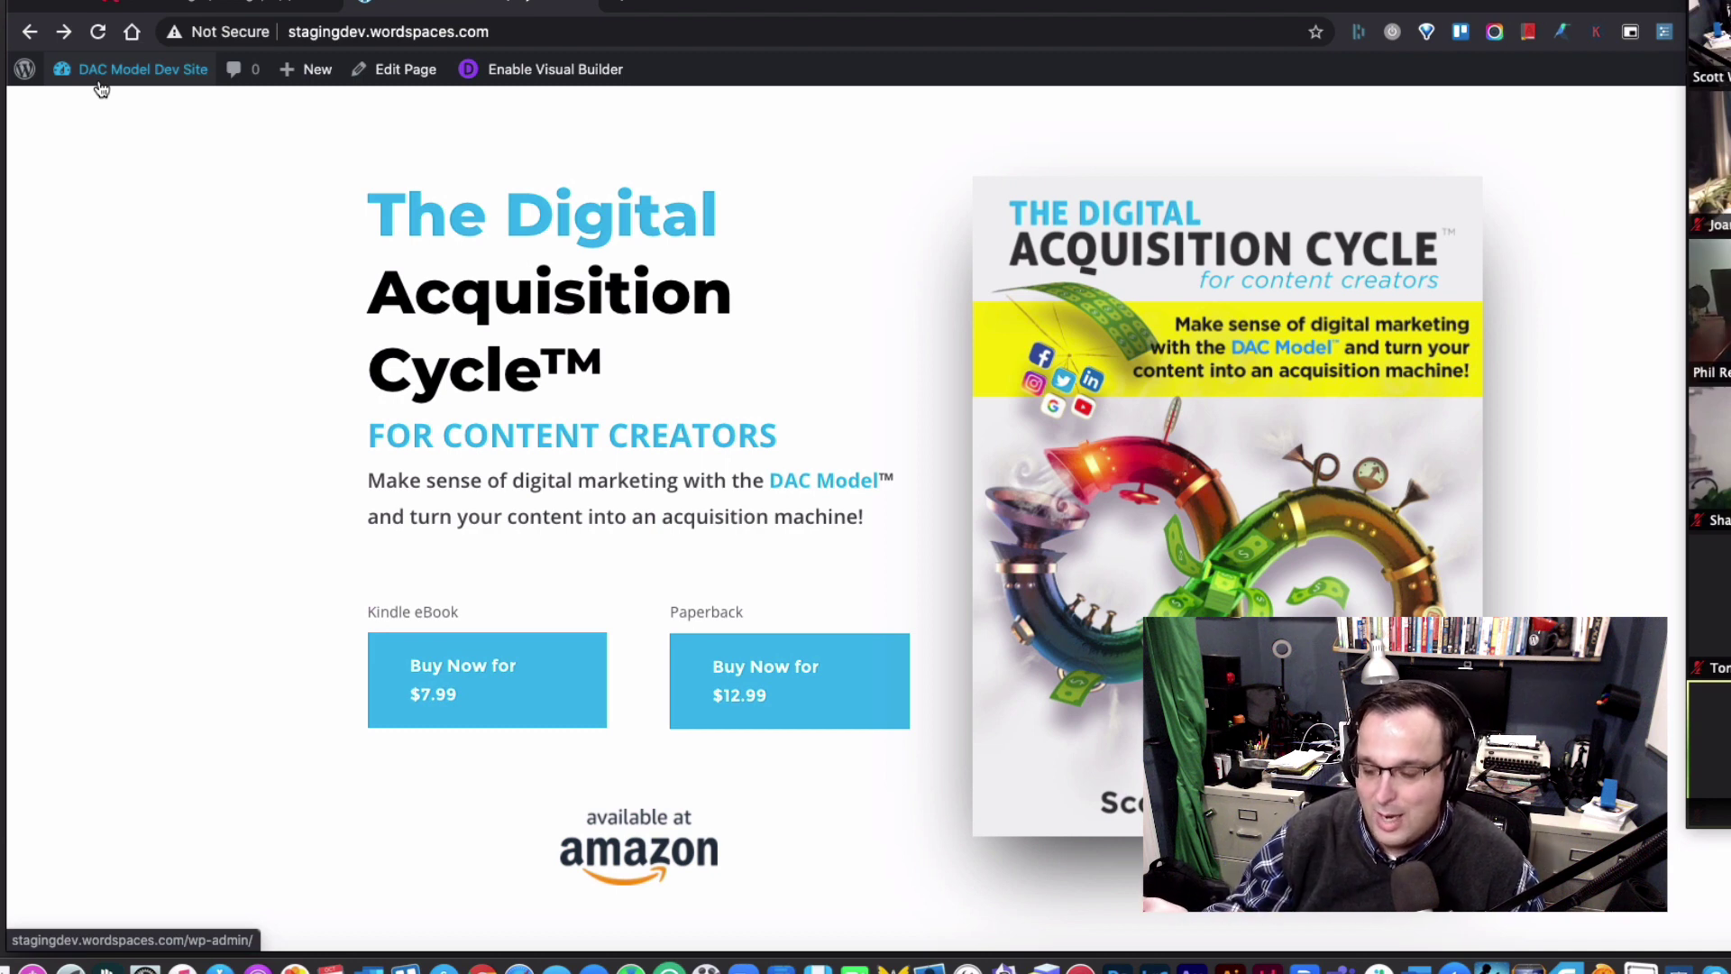
pyautogui.moveTo(101, 88)
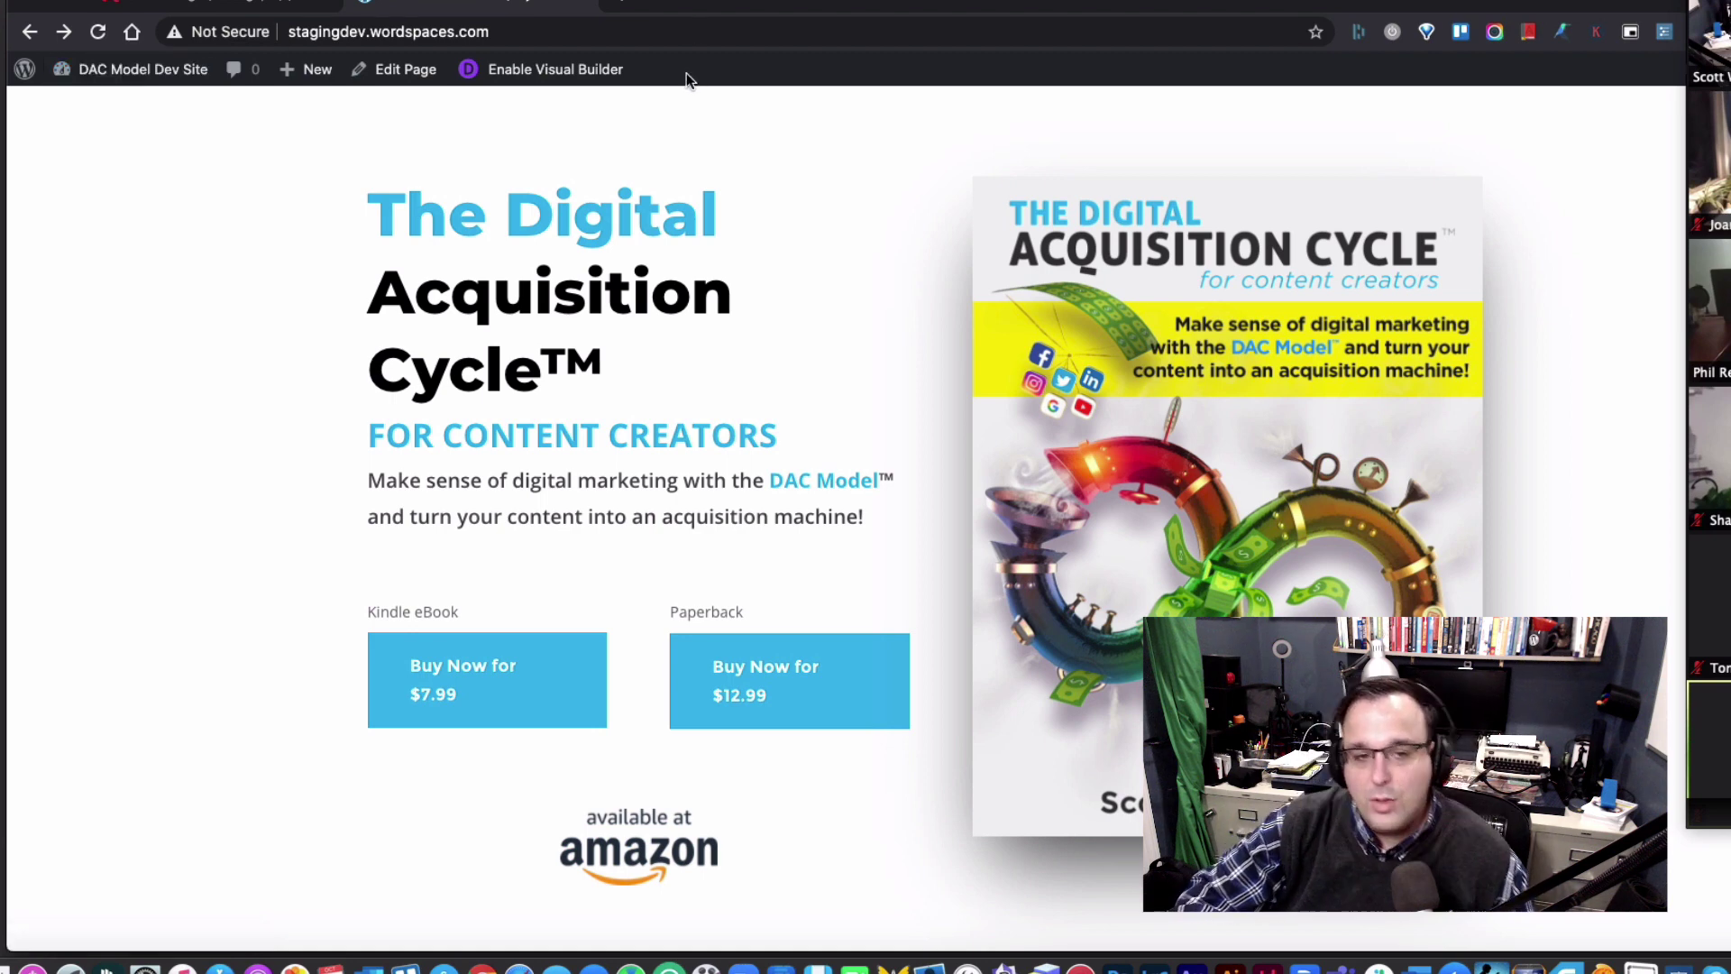
pyautogui.click(622, 3)
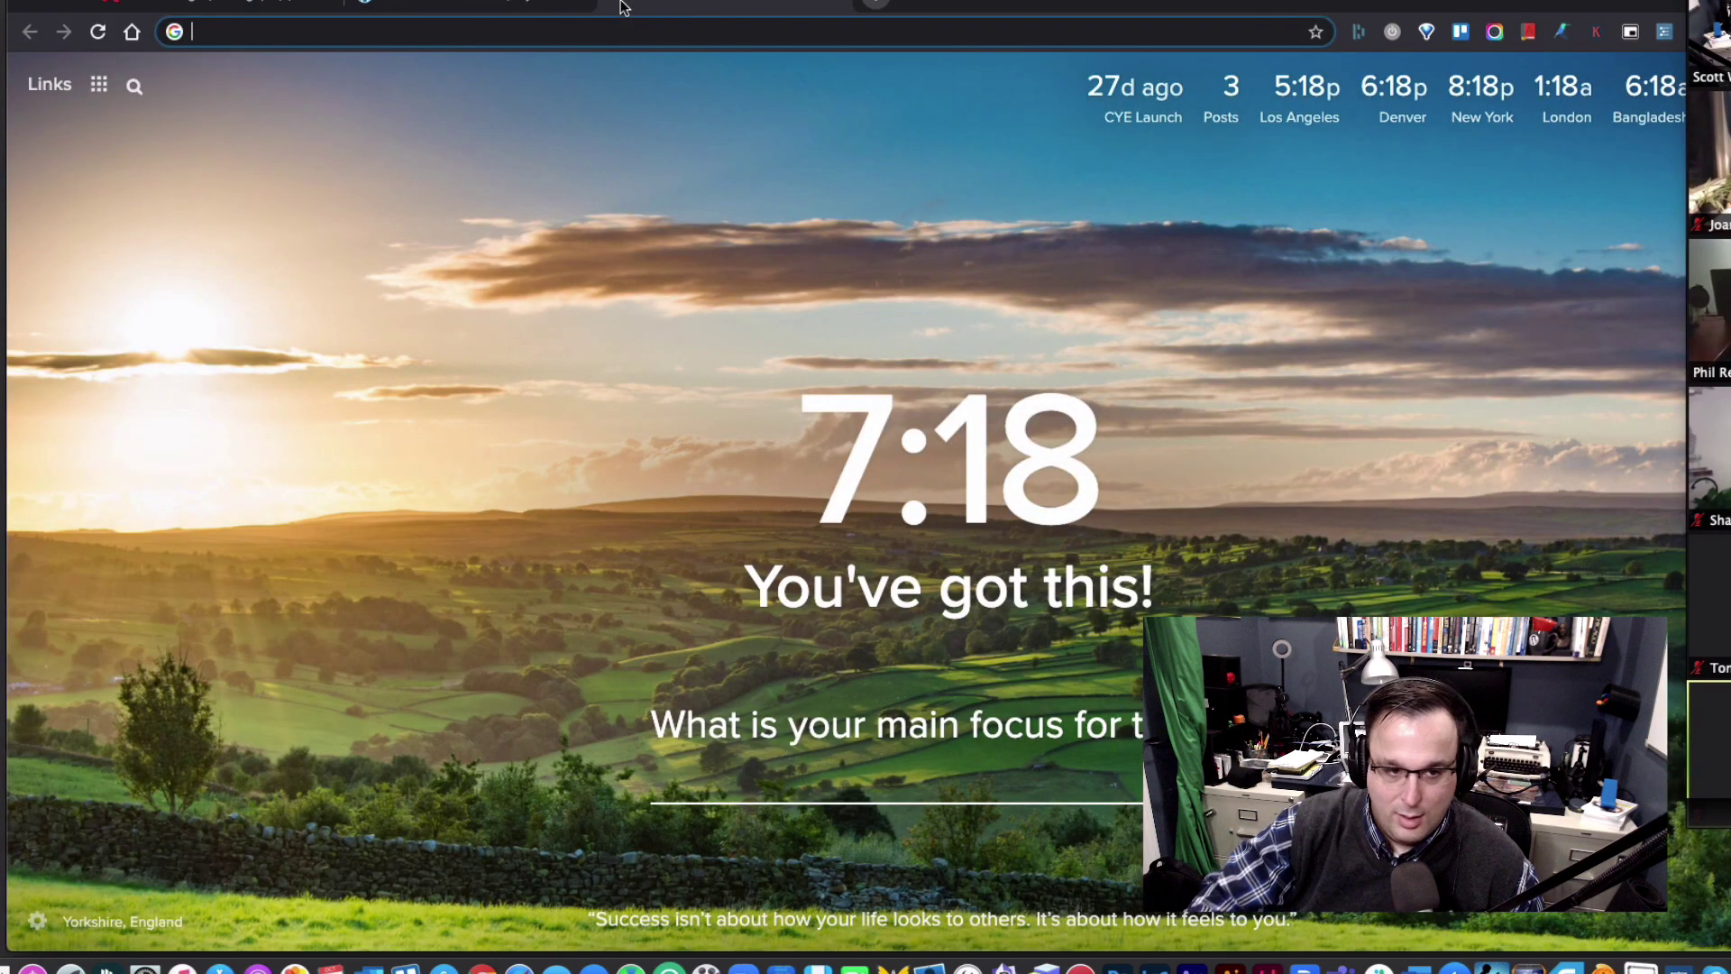
# Step: Read the thirteen relaunch steps in the Divi pre-flight checklist PDF, then return to the browser
pyautogui.click(424, 5)
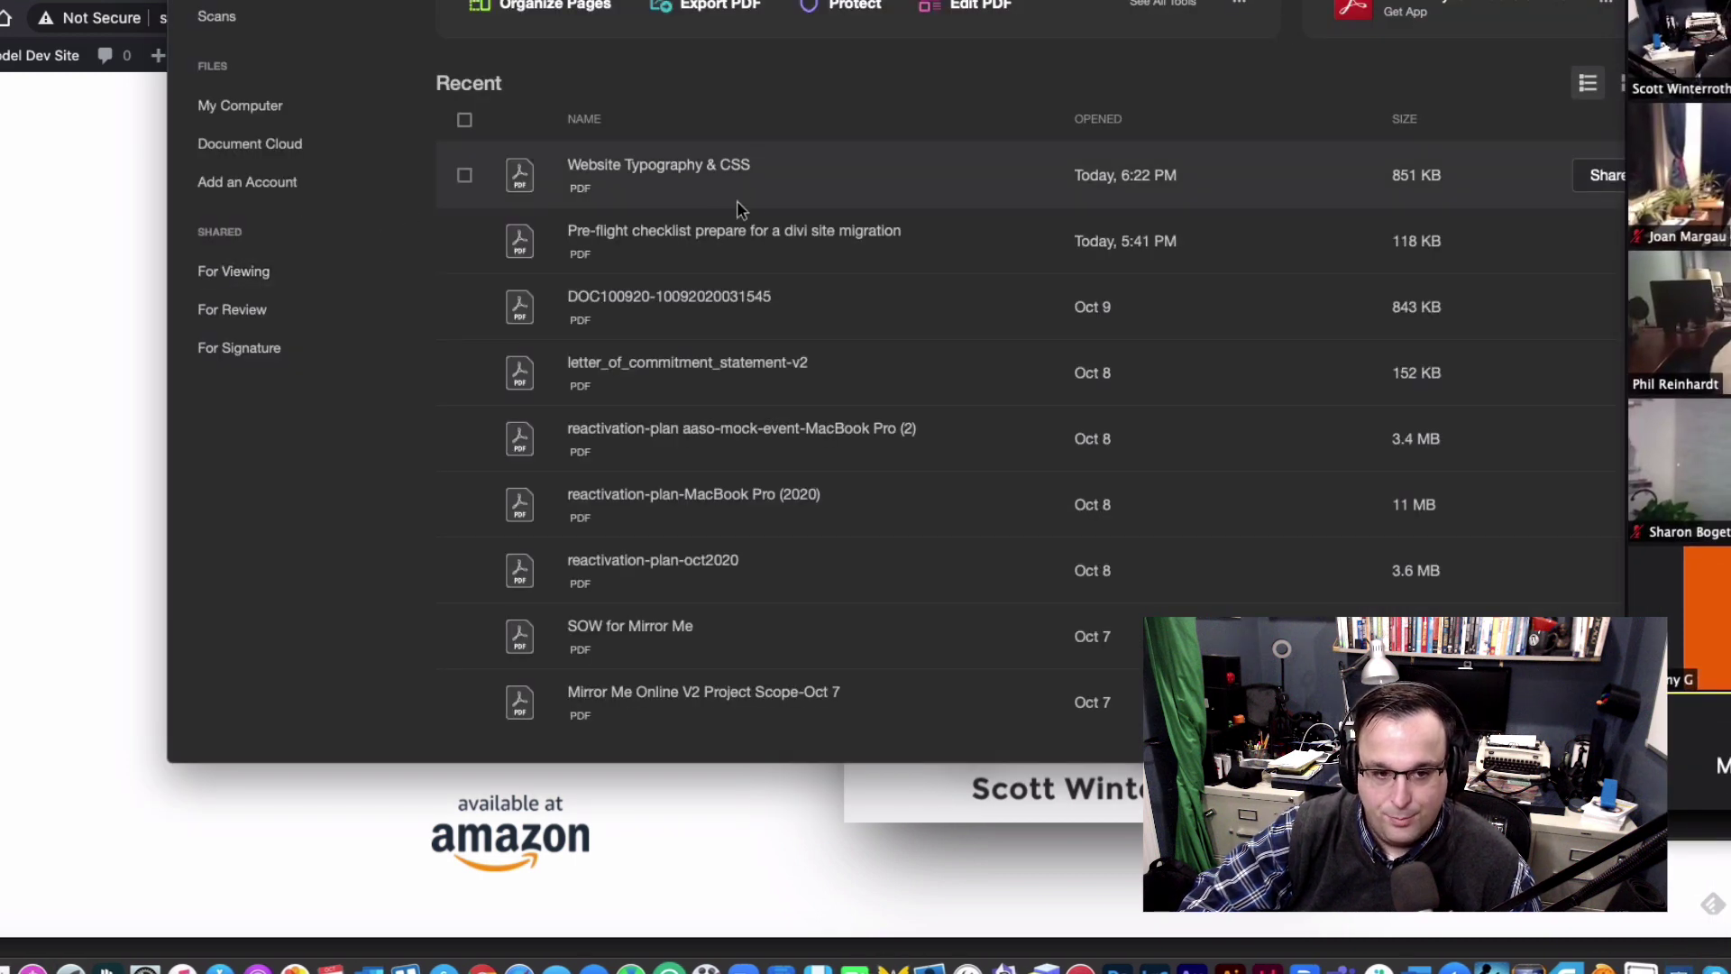
pyautogui.doubleClick(730, 232)
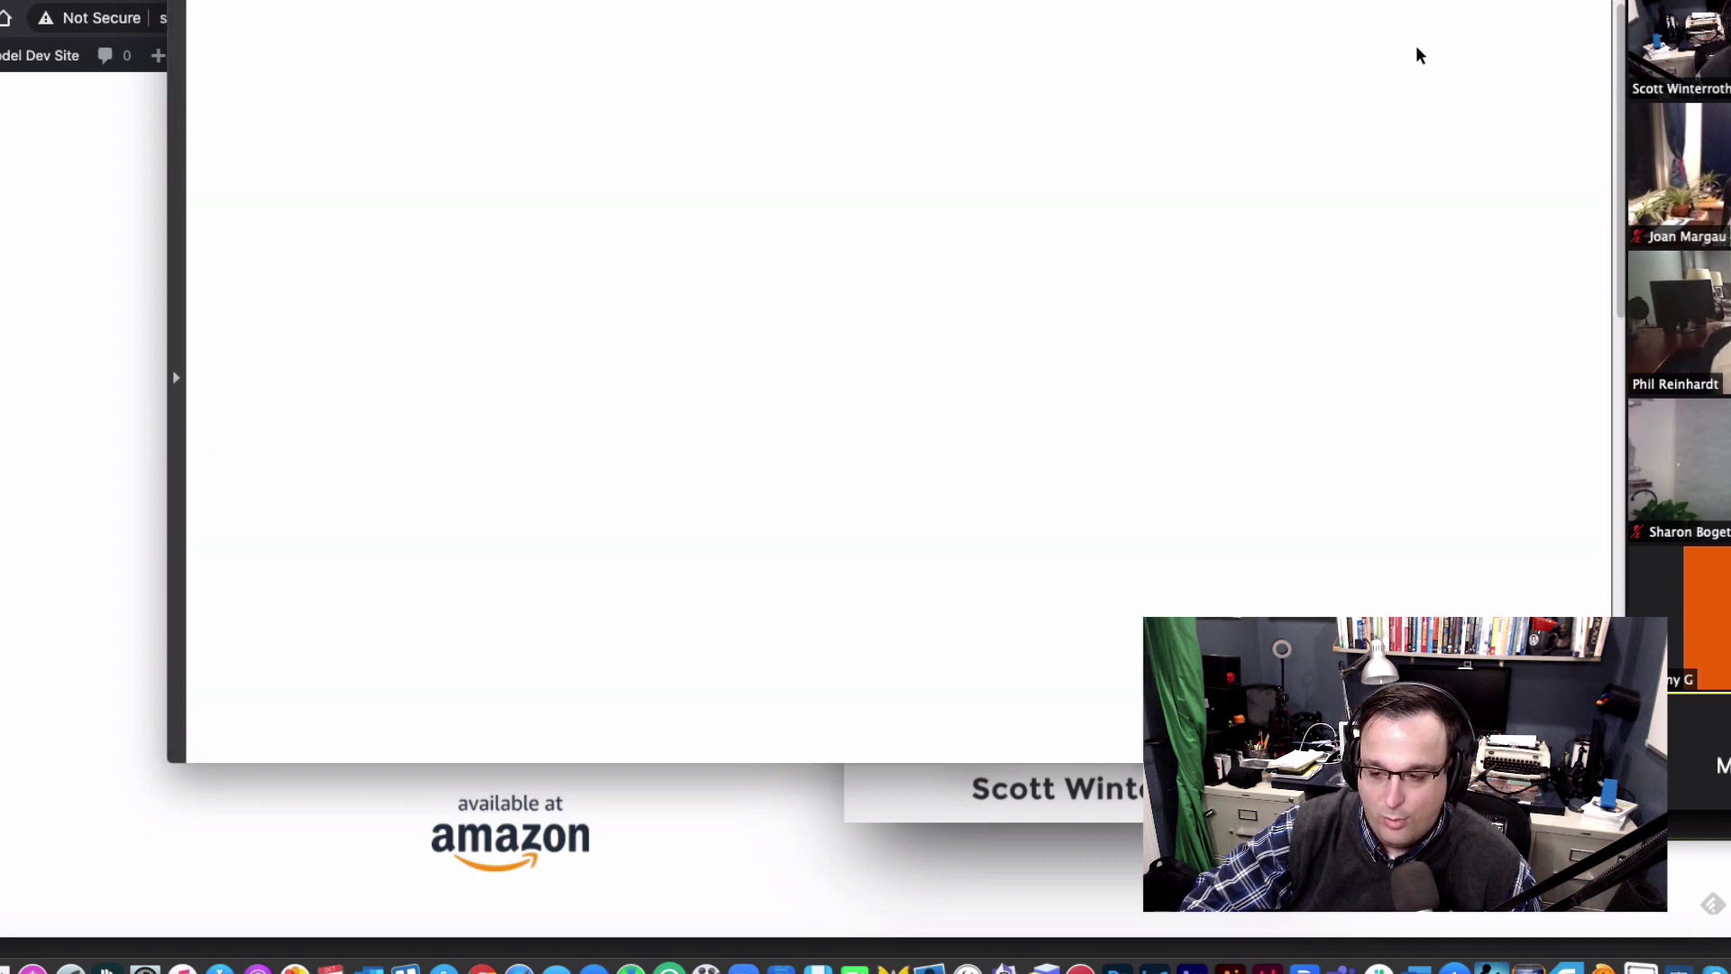
pyautogui.moveTo(1503, 0); pyautogui.dragTo(1573, 8)
pyautogui.scroll(-5, 1016, 311)
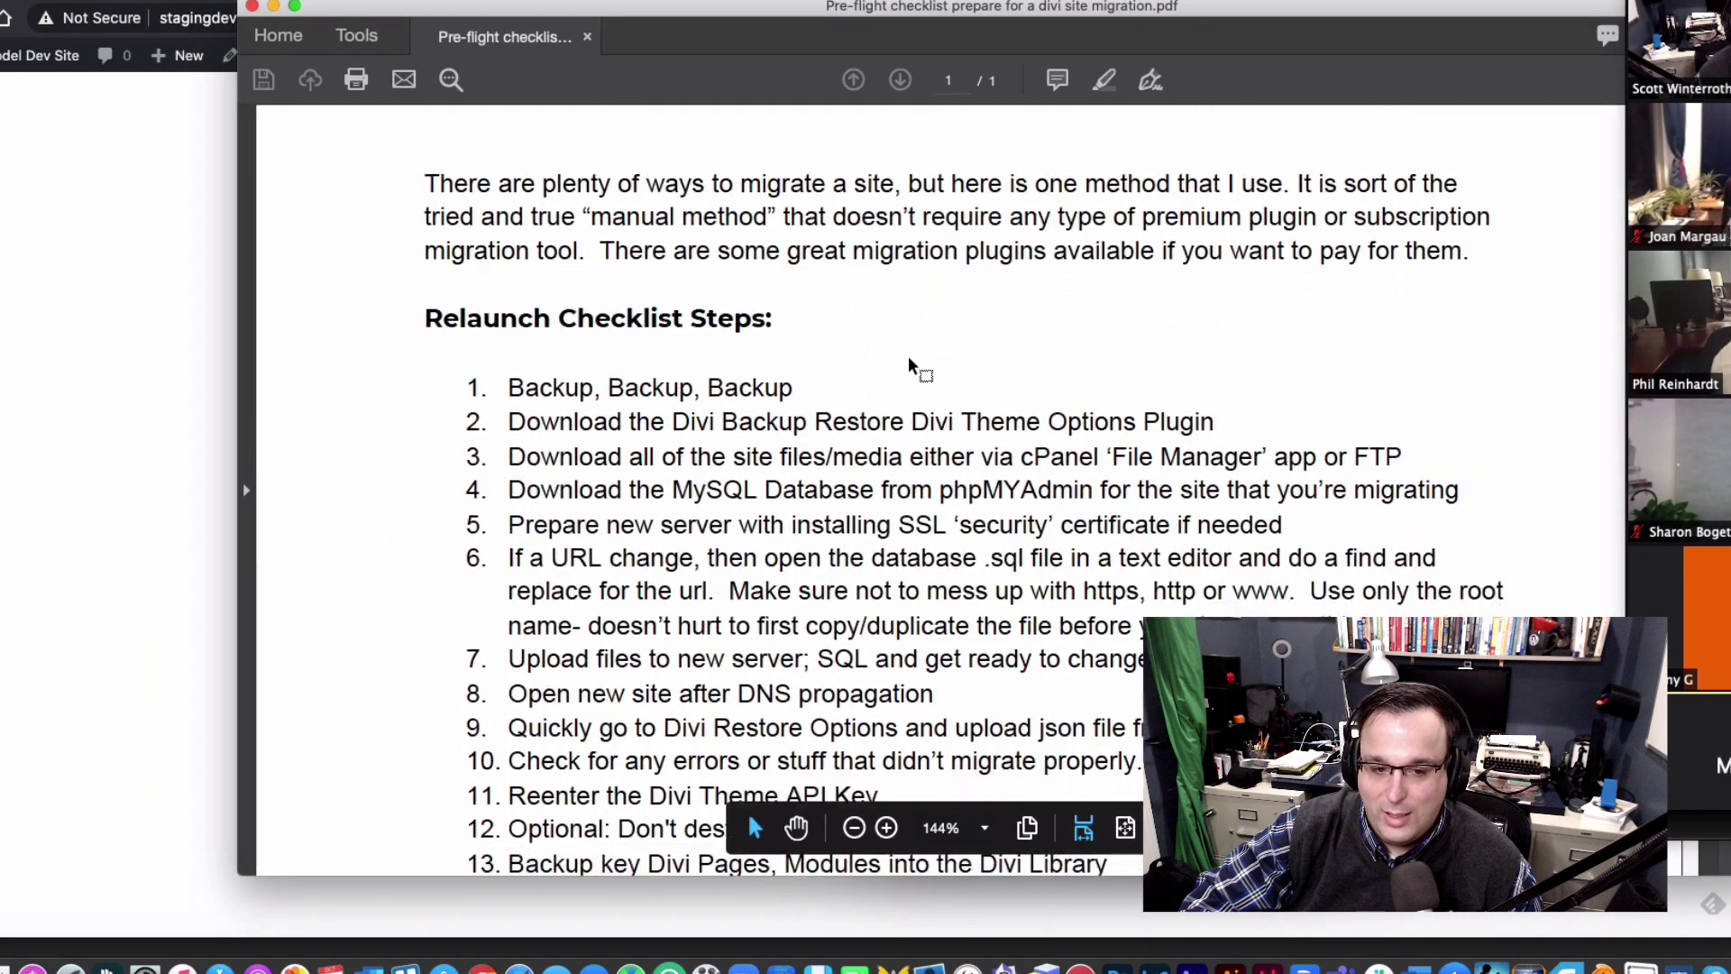
pyautogui.scroll(-1, 918, 356)
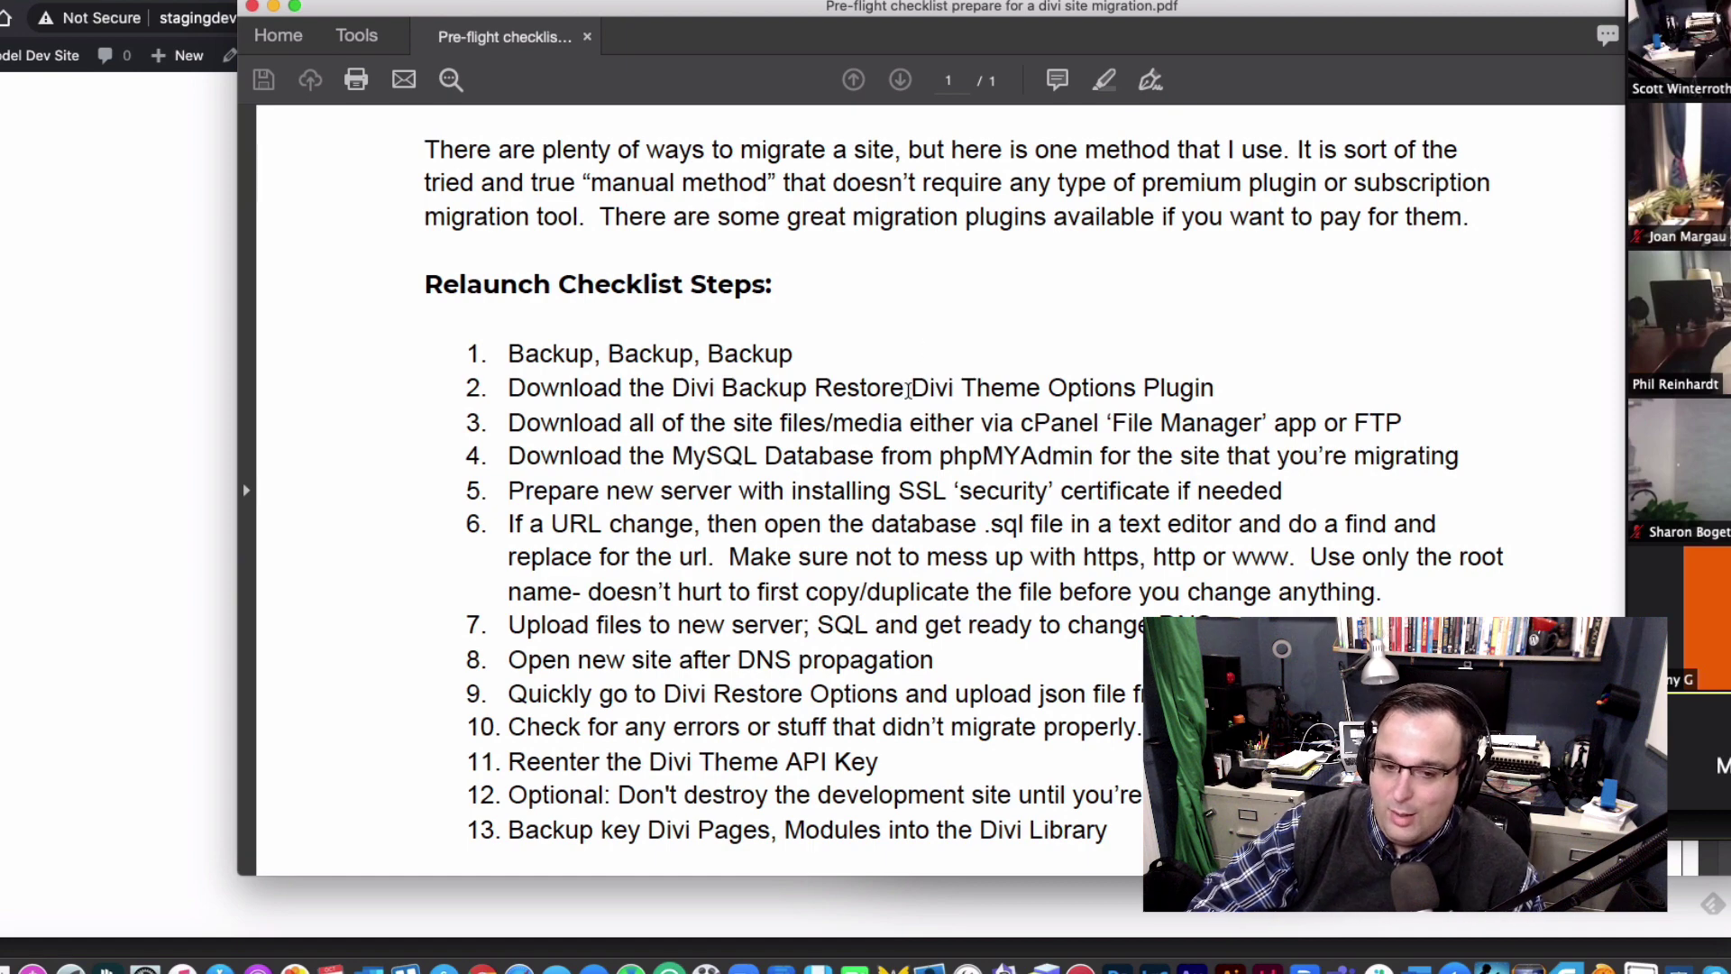
pyautogui.scroll(-1, 909, 387)
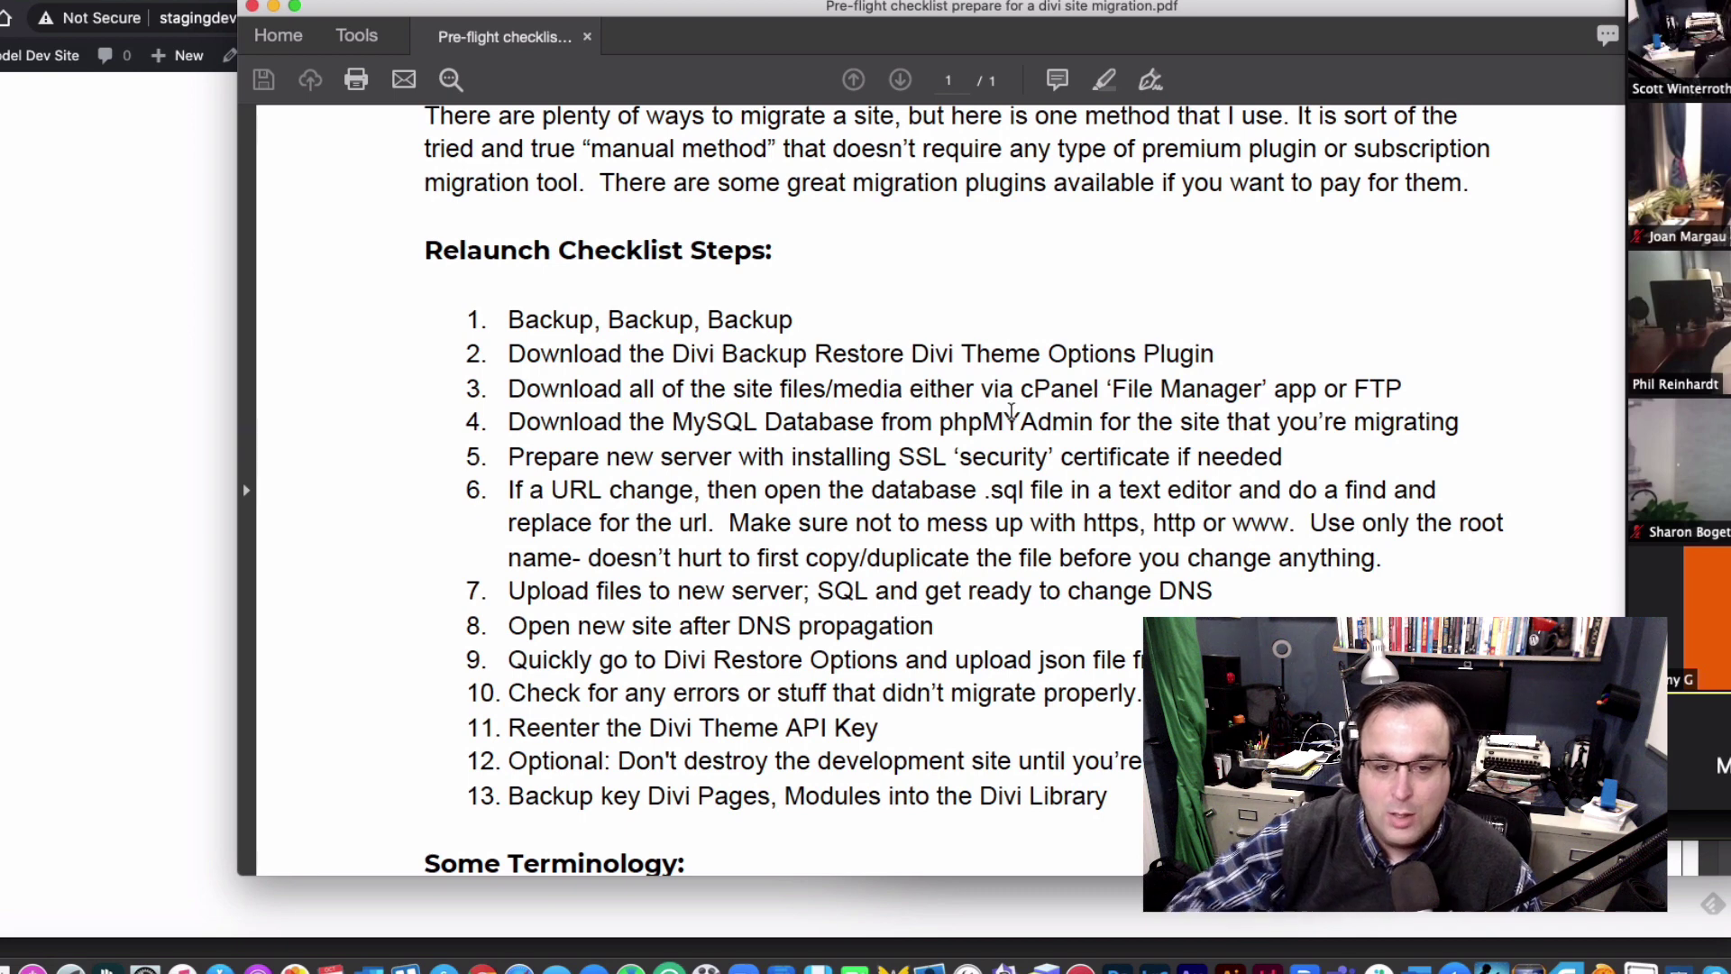
pyautogui.click(137, 121)
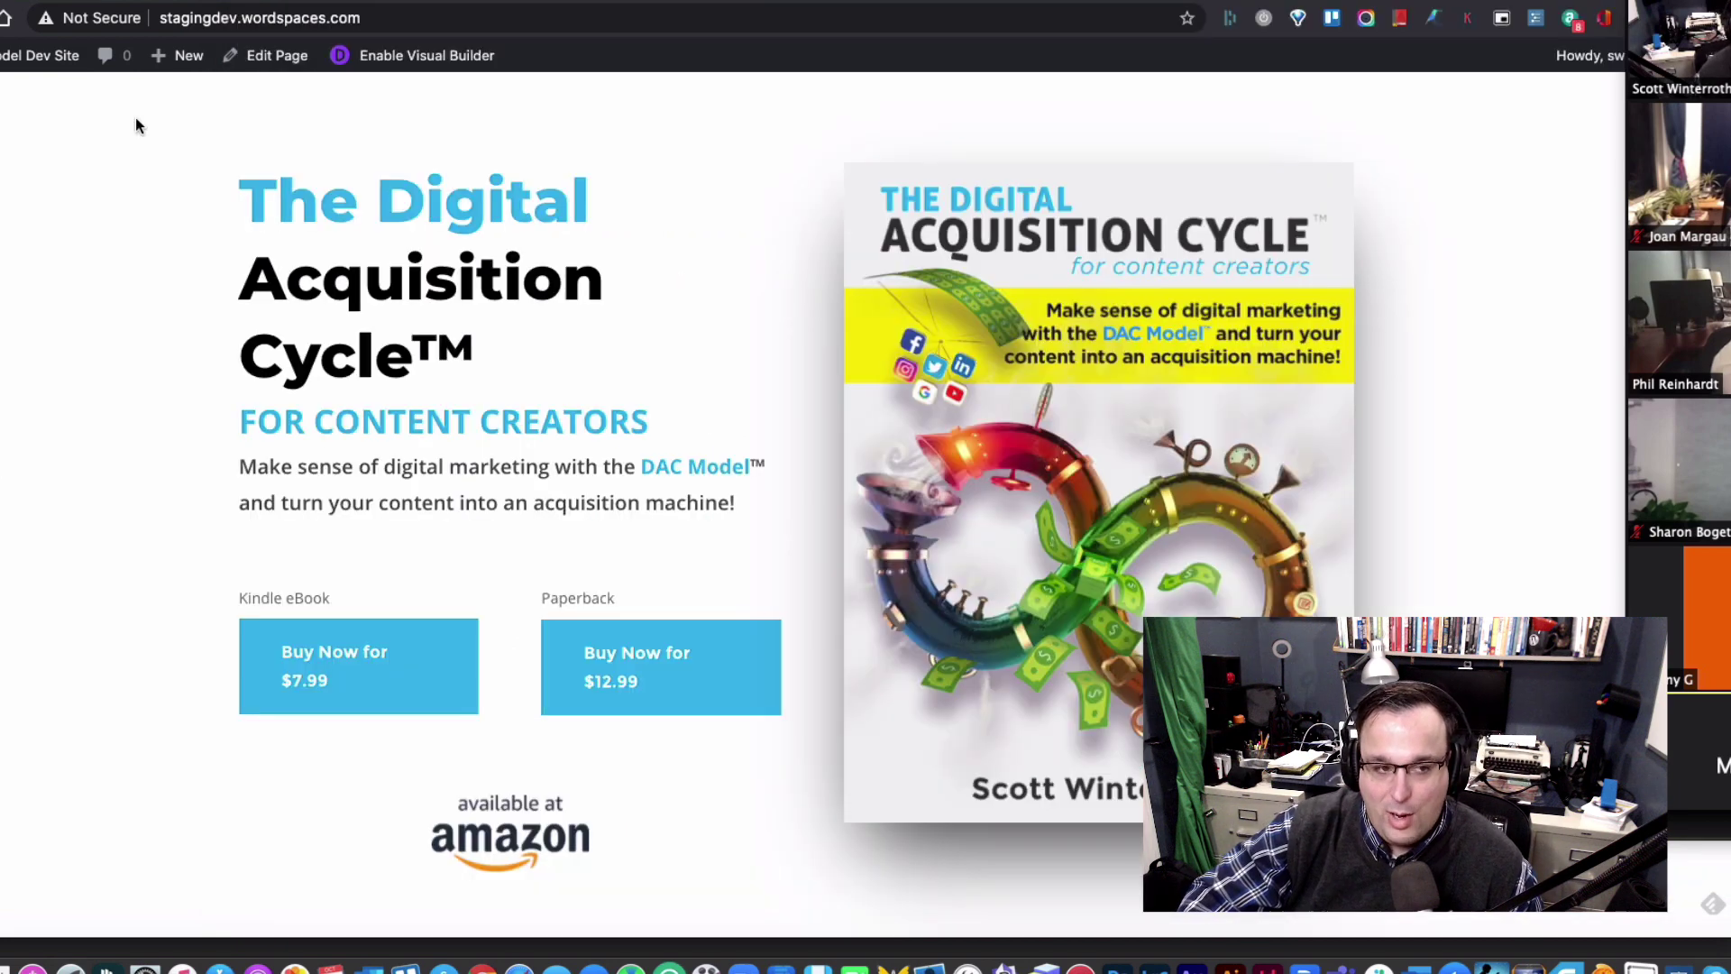
# Step: Search plugins for 'restore divi theme', then install and activate Backup/Restore Divi Theme Options
pyautogui.moveTo(907, 4); pyautogui.dragTo(1034, 15)
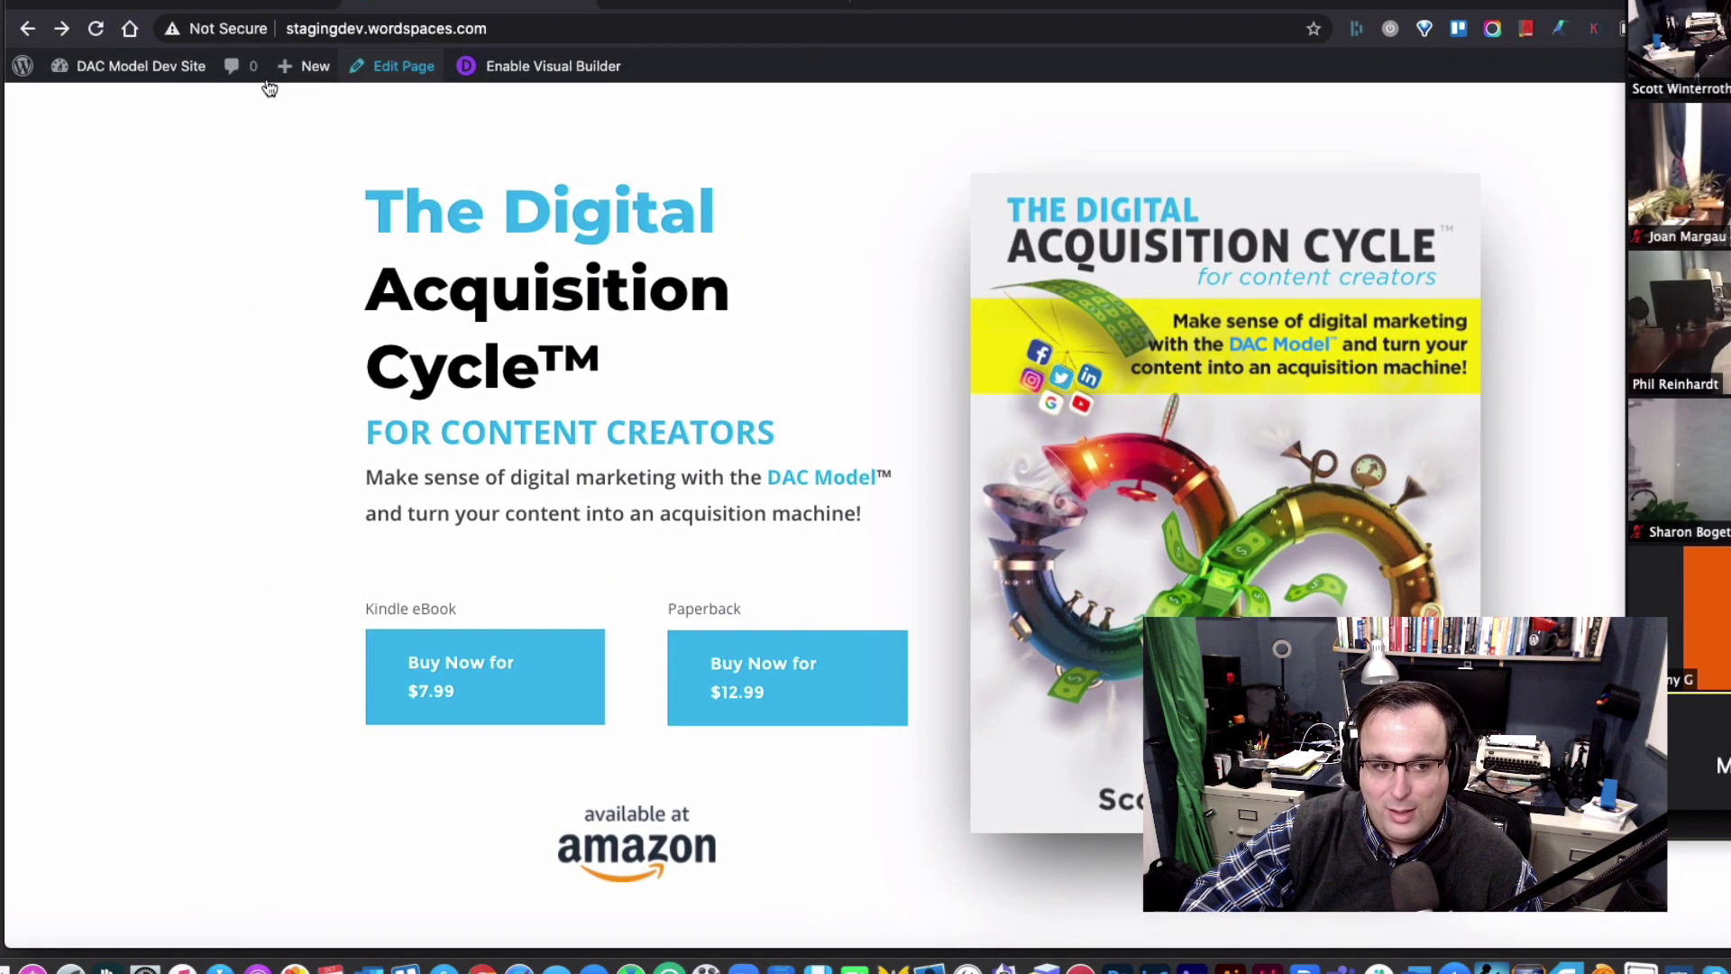
pyautogui.click(150, 72)
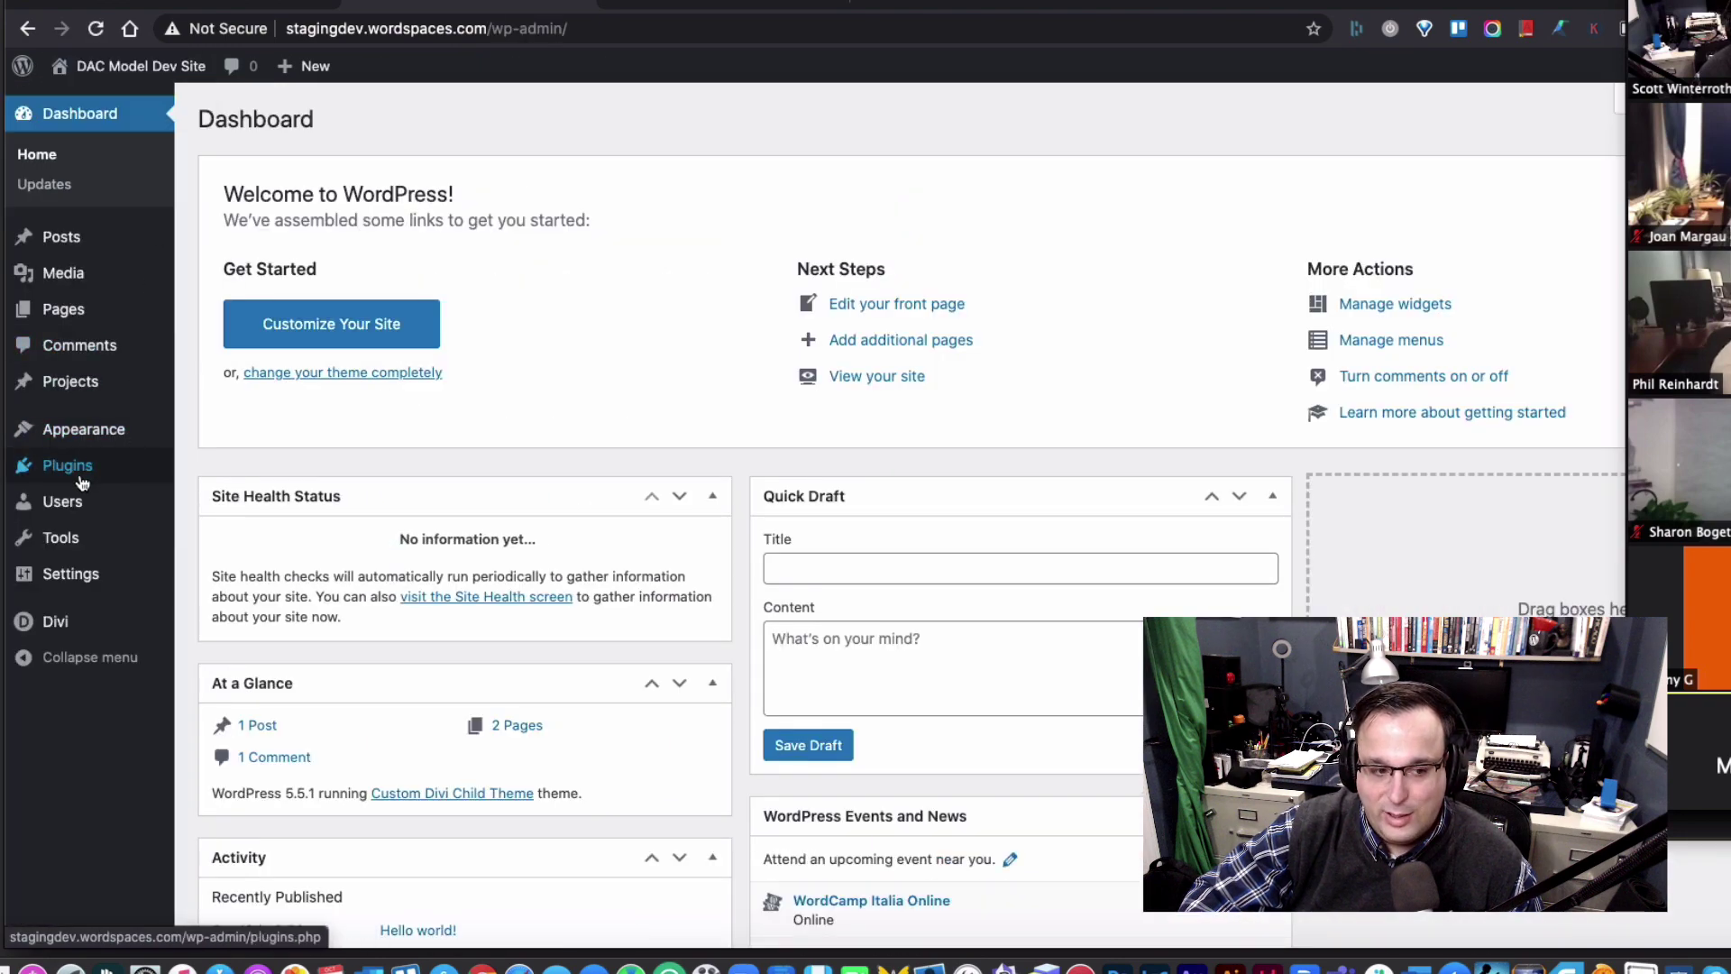
pyautogui.moveTo(82, 482)
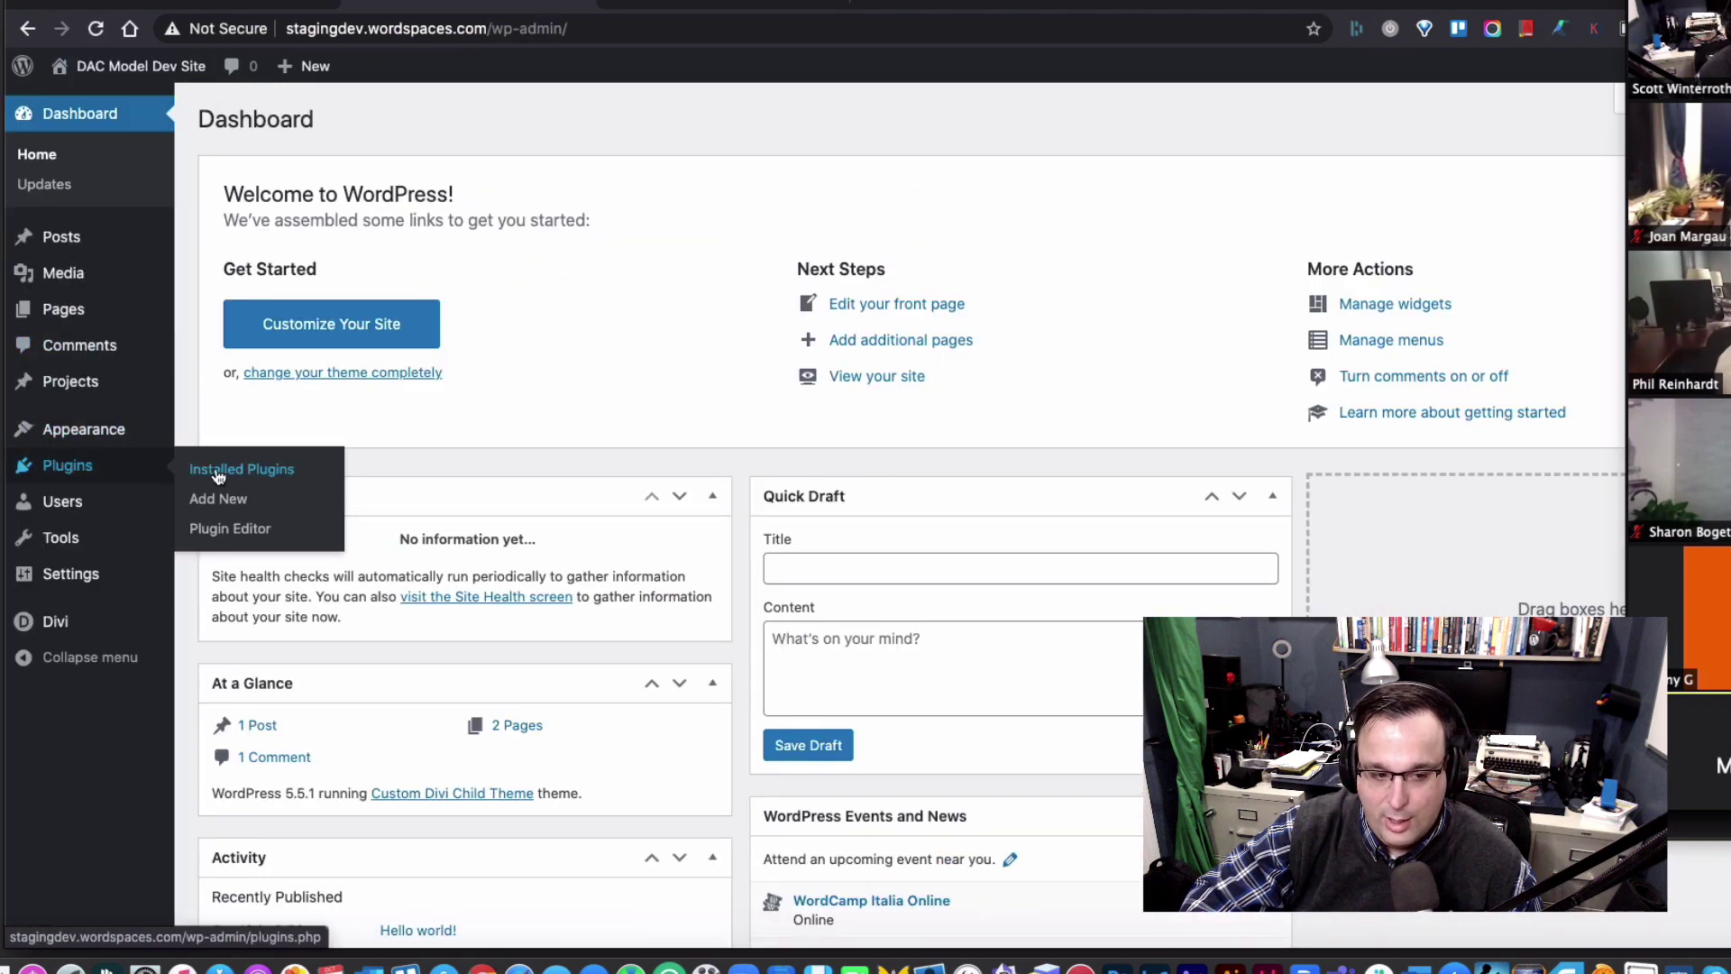
pyautogui.click(227, 468)
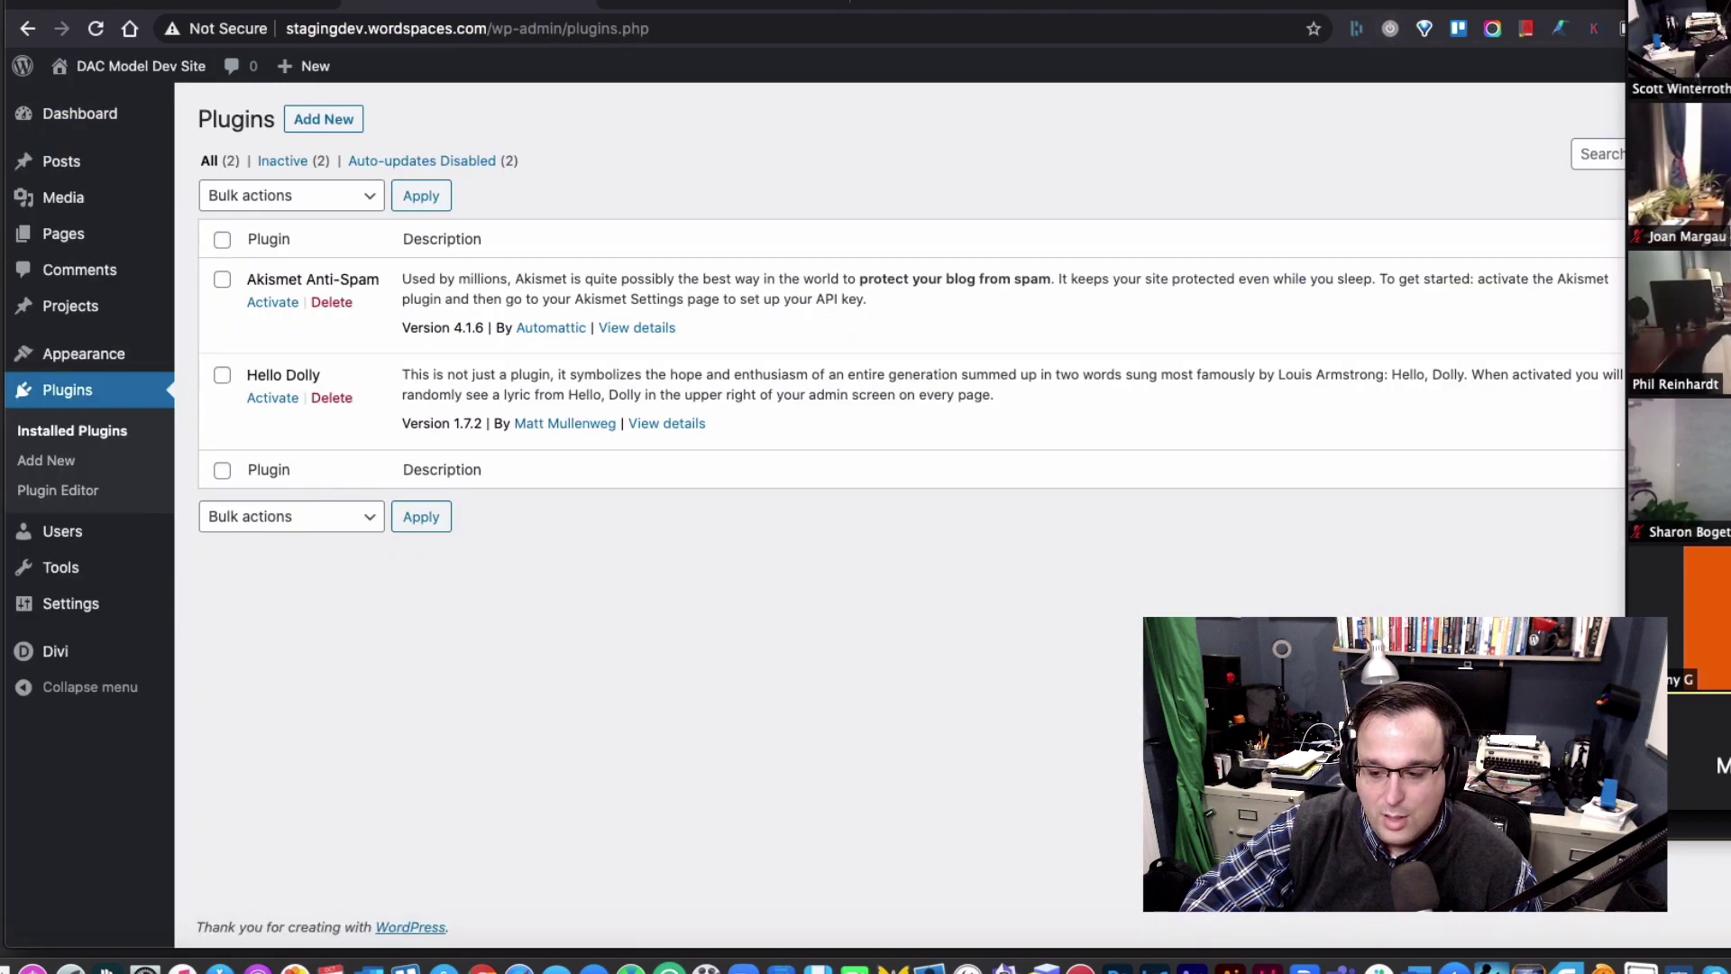
pyautogui.click(348, 118)
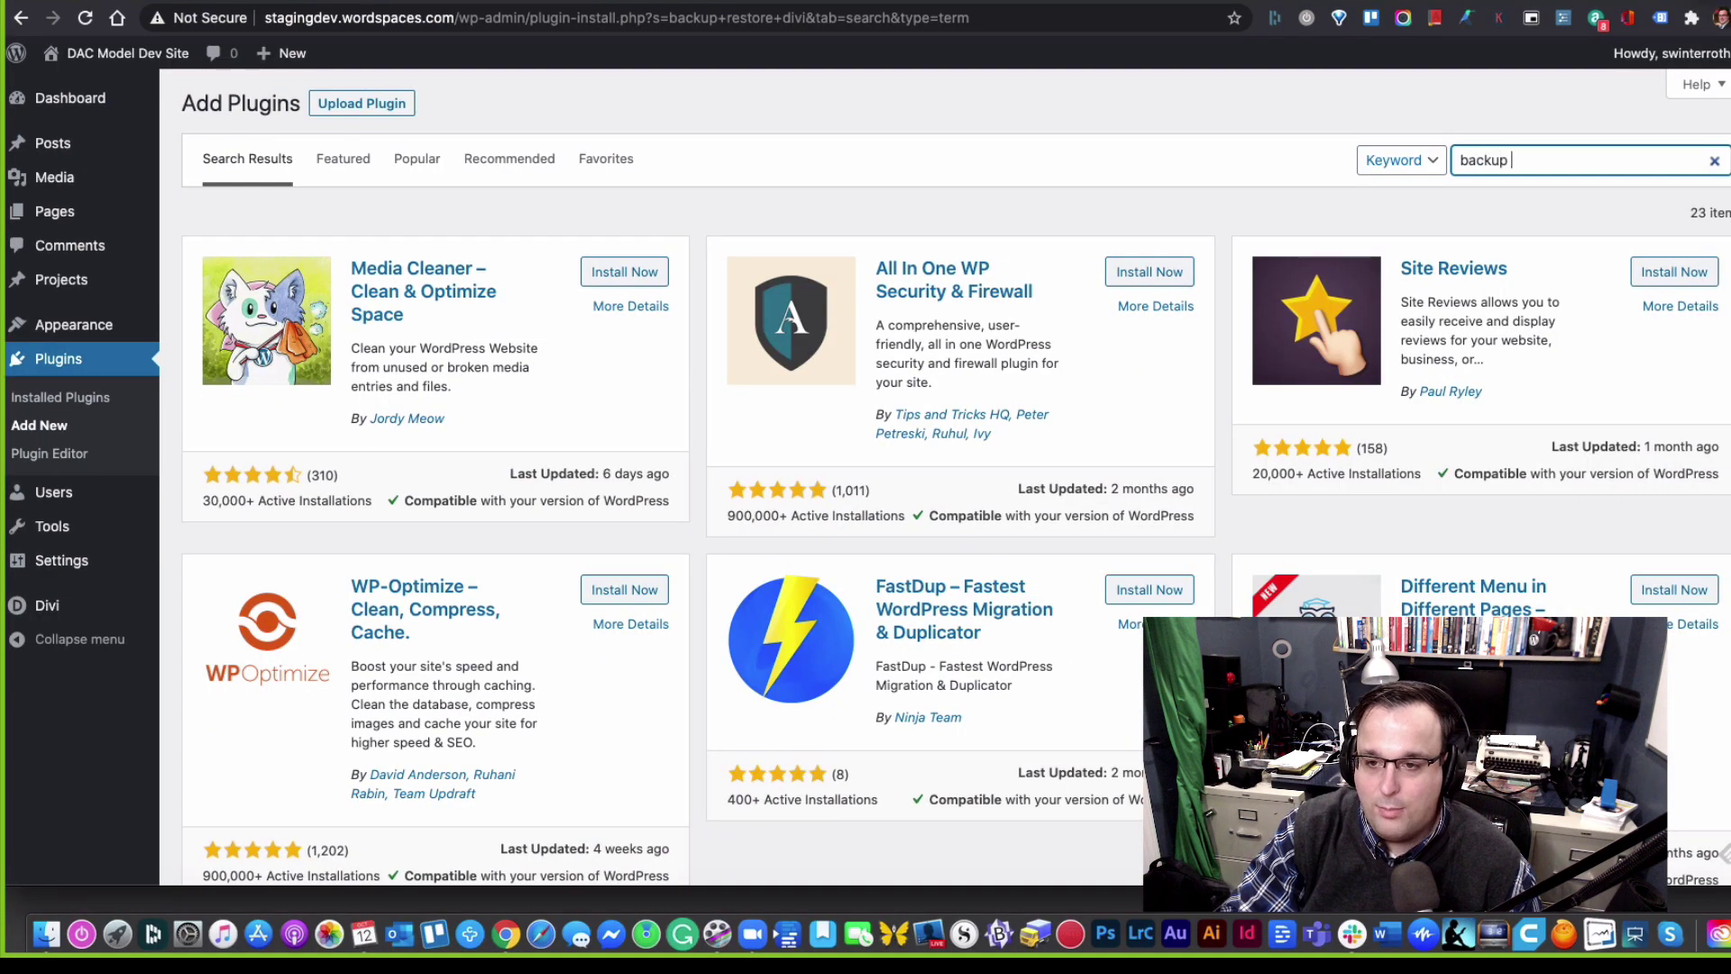
pyautogui.write('restore di')
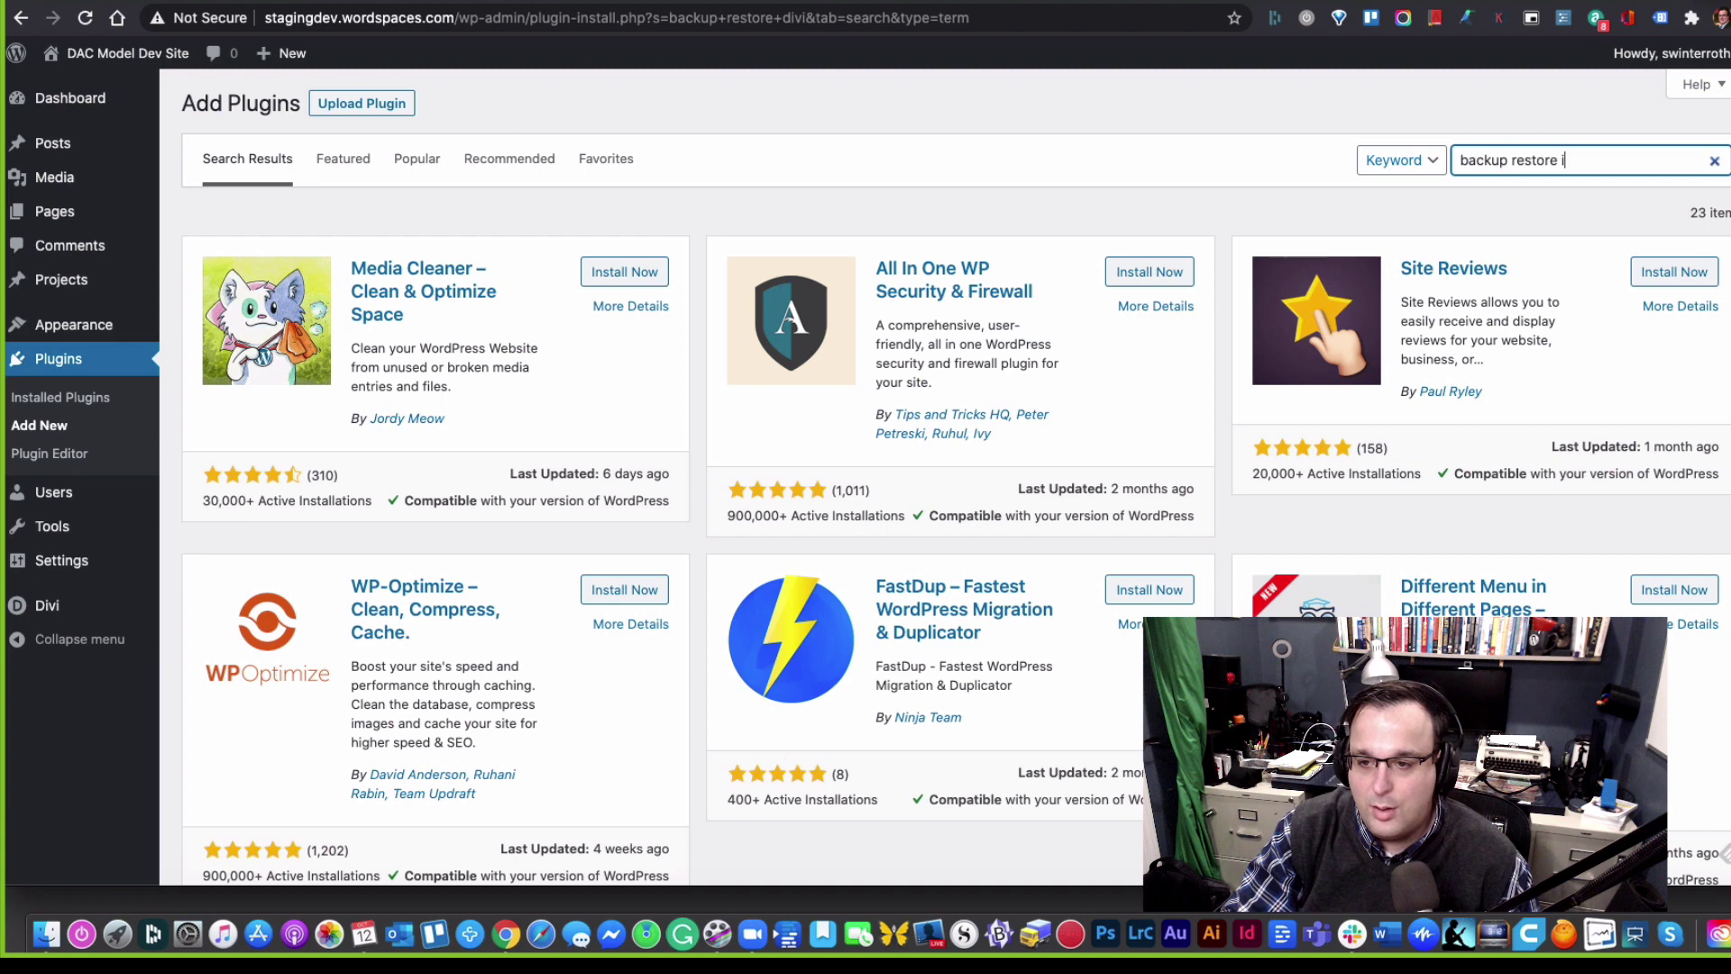
pyautogui.write('vi them')
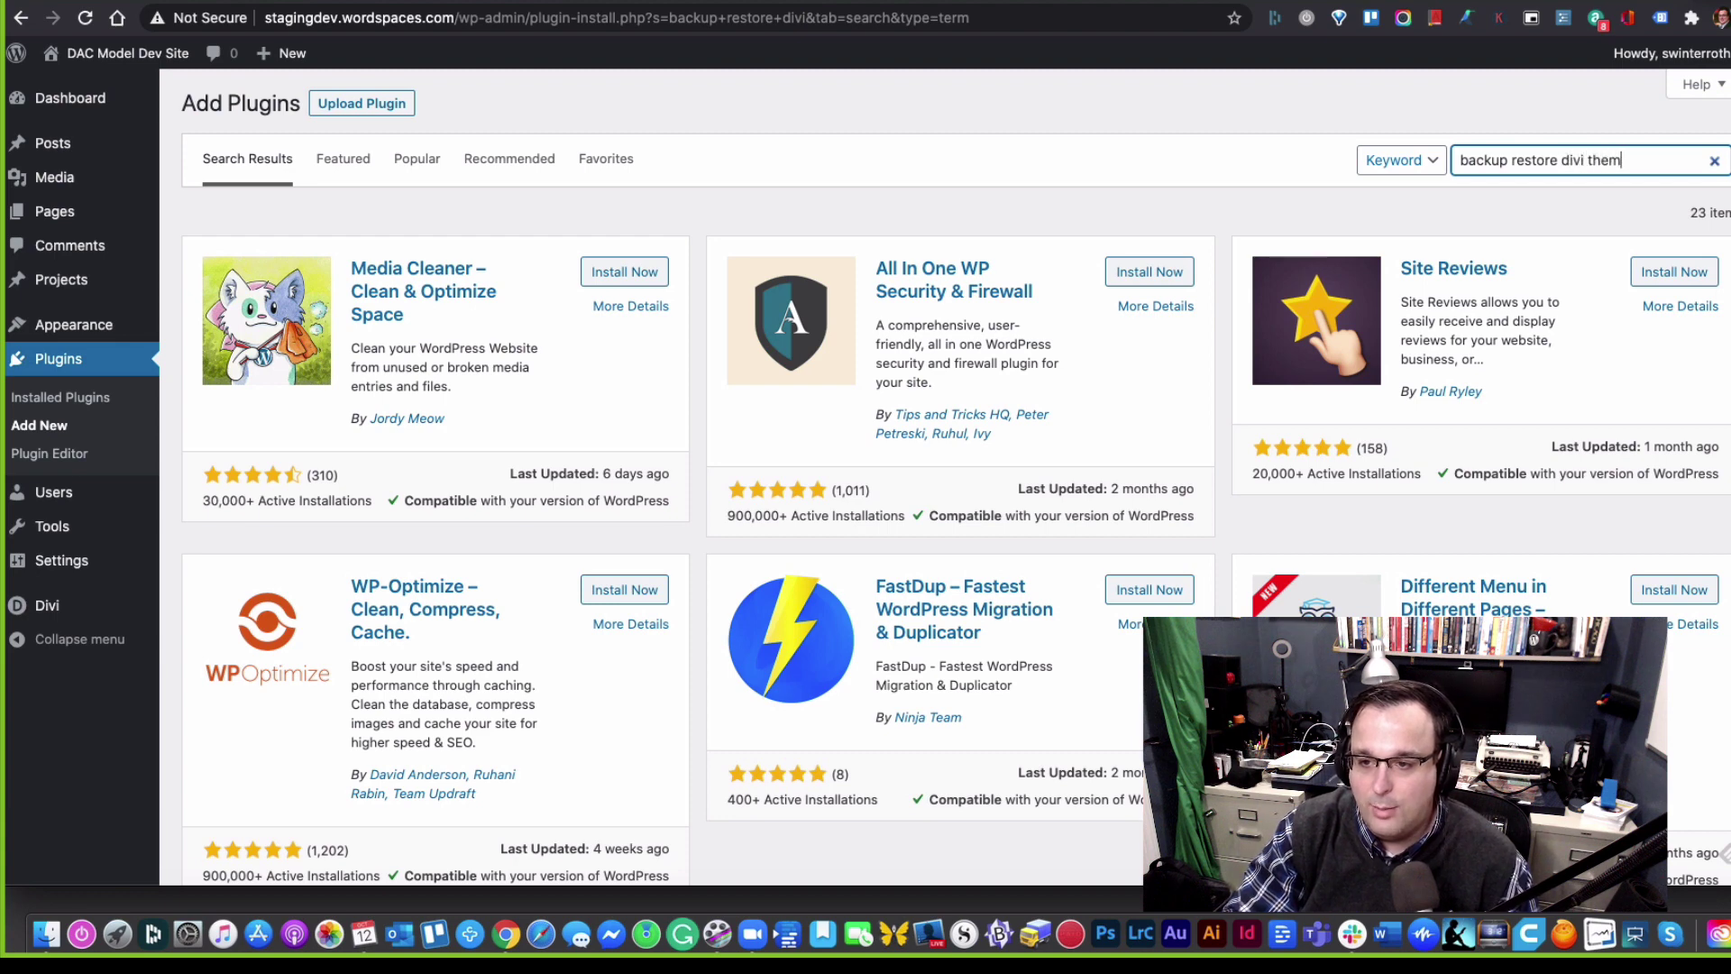
pyautogui.write('e')
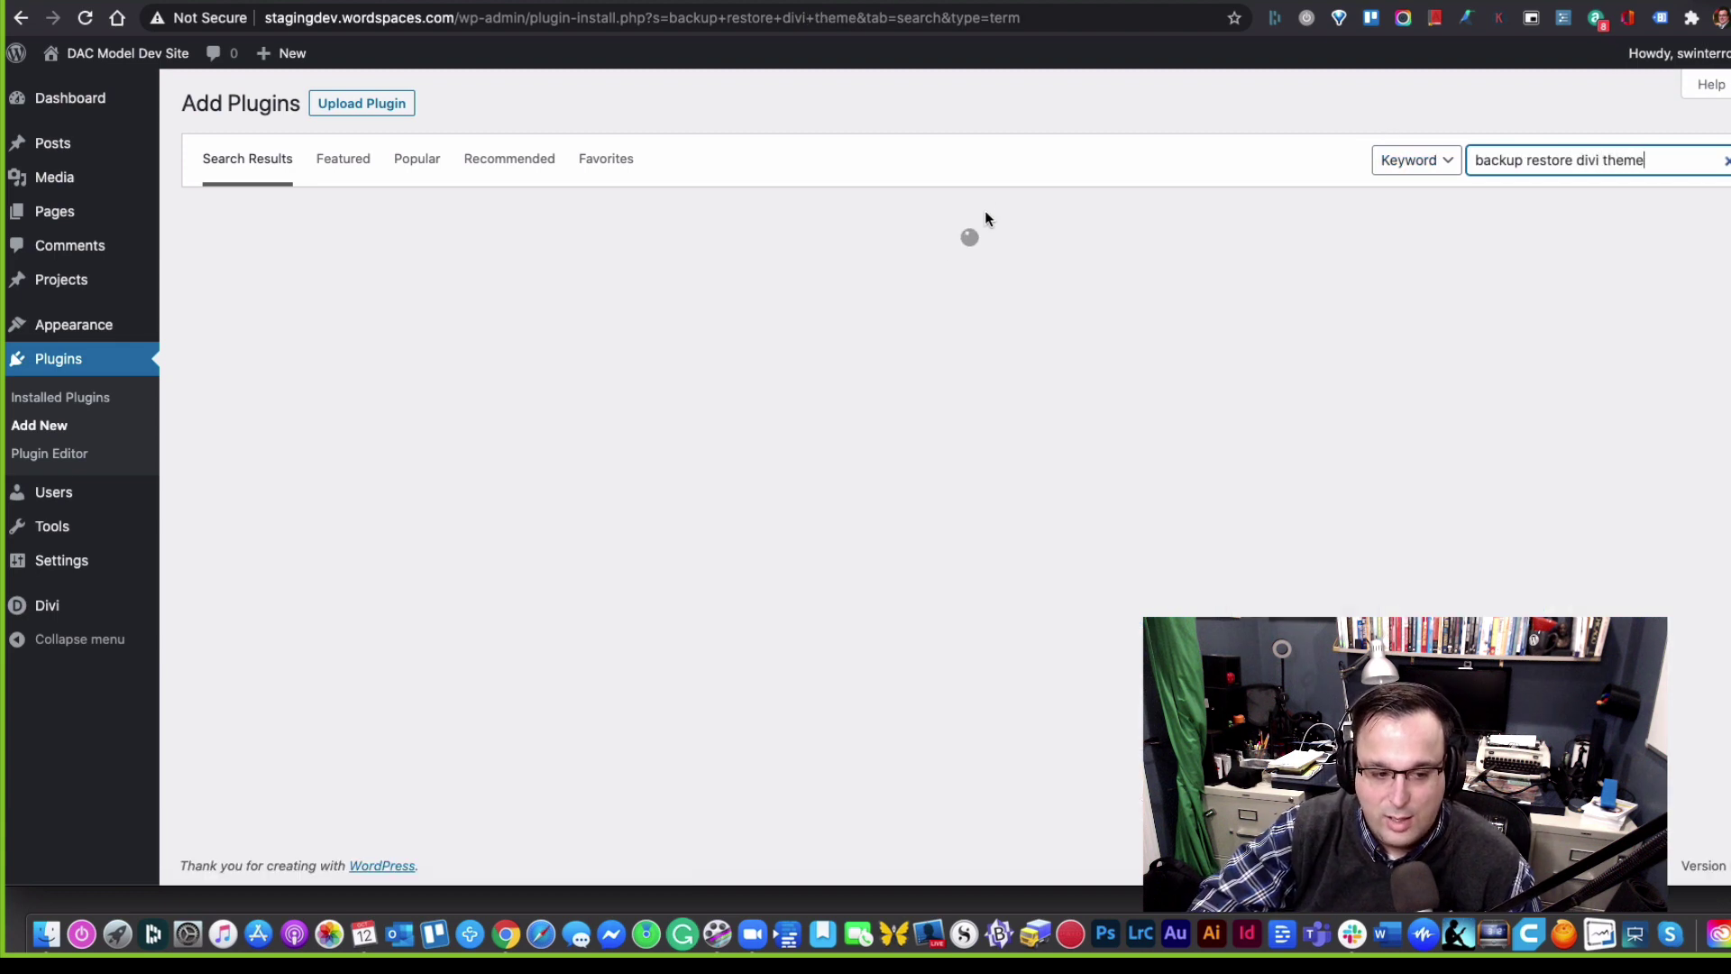
pyautogui.scroll(-5, 1036, 463)
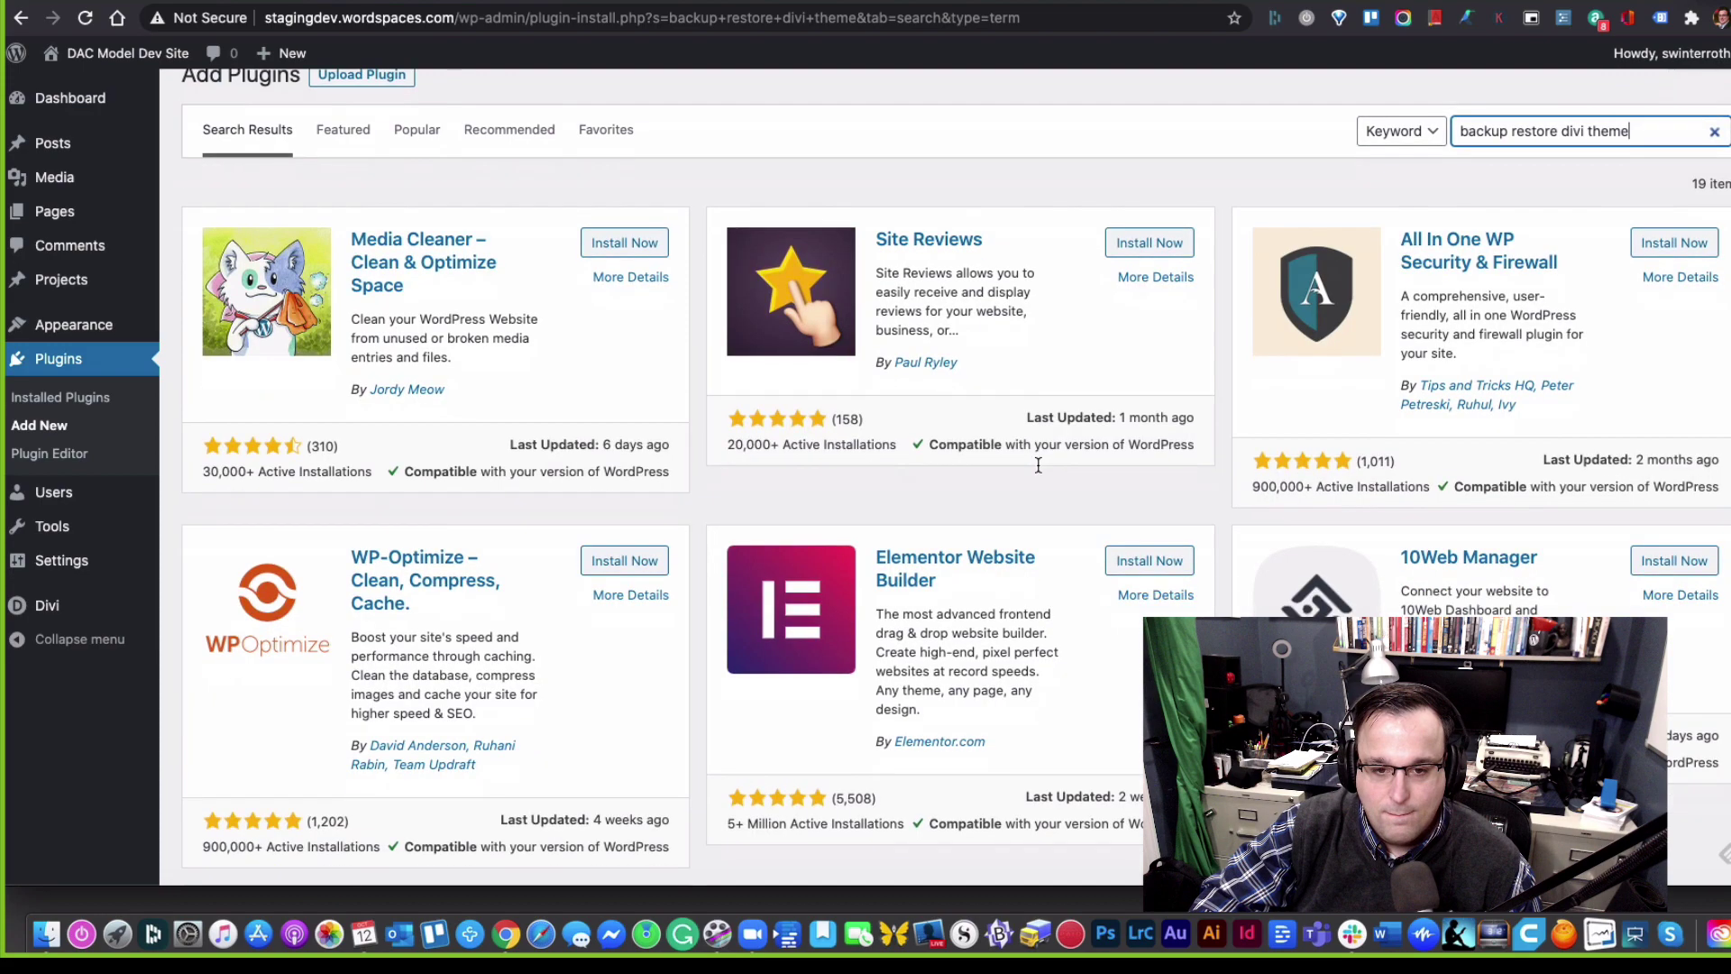
pyautogui.scroll(-1, 1037, 467)
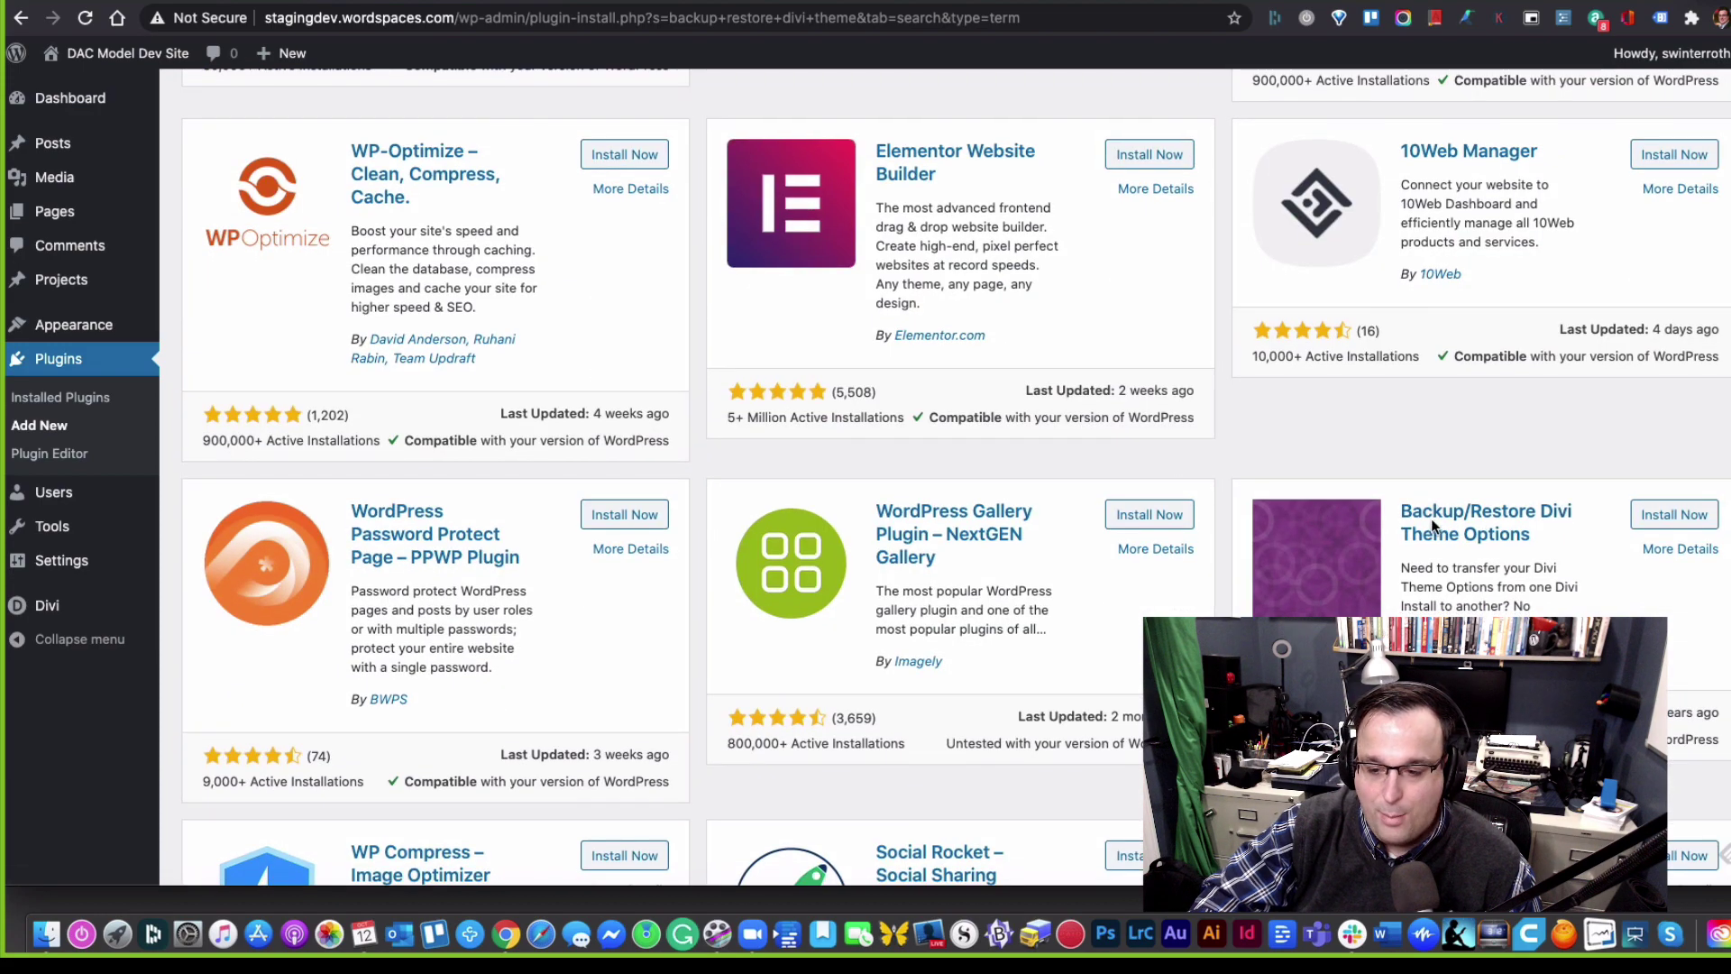
pyautogui.click(1646, 530)
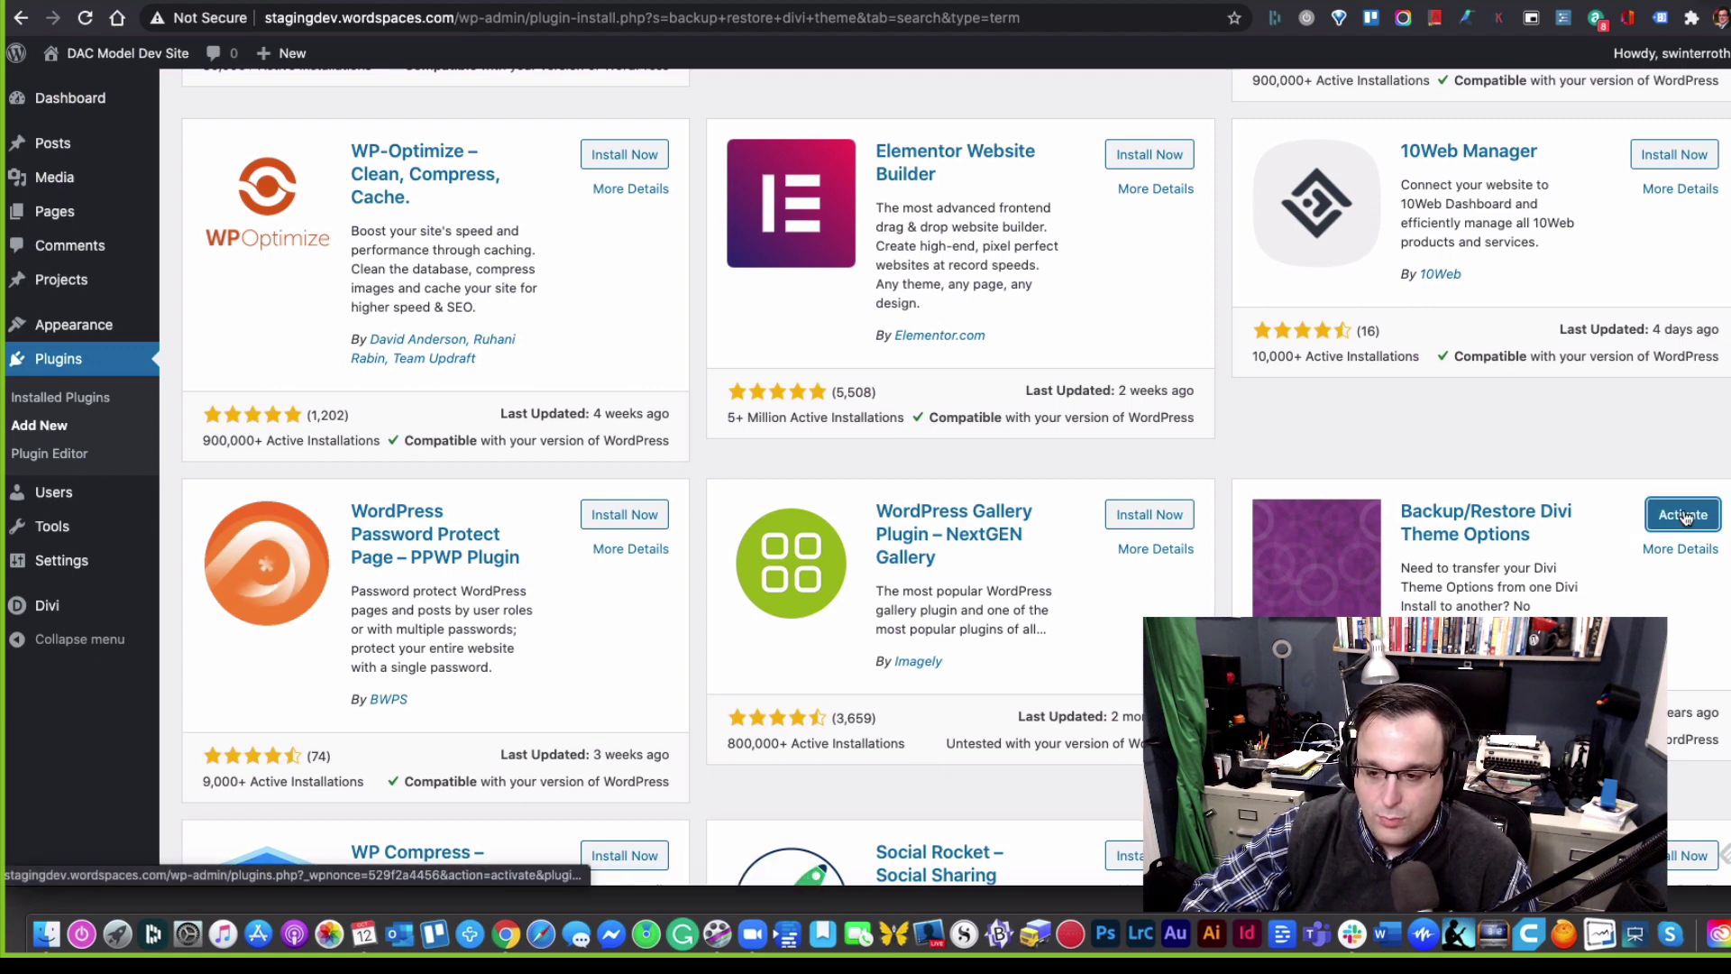
pyautogui.click(1683, 516)
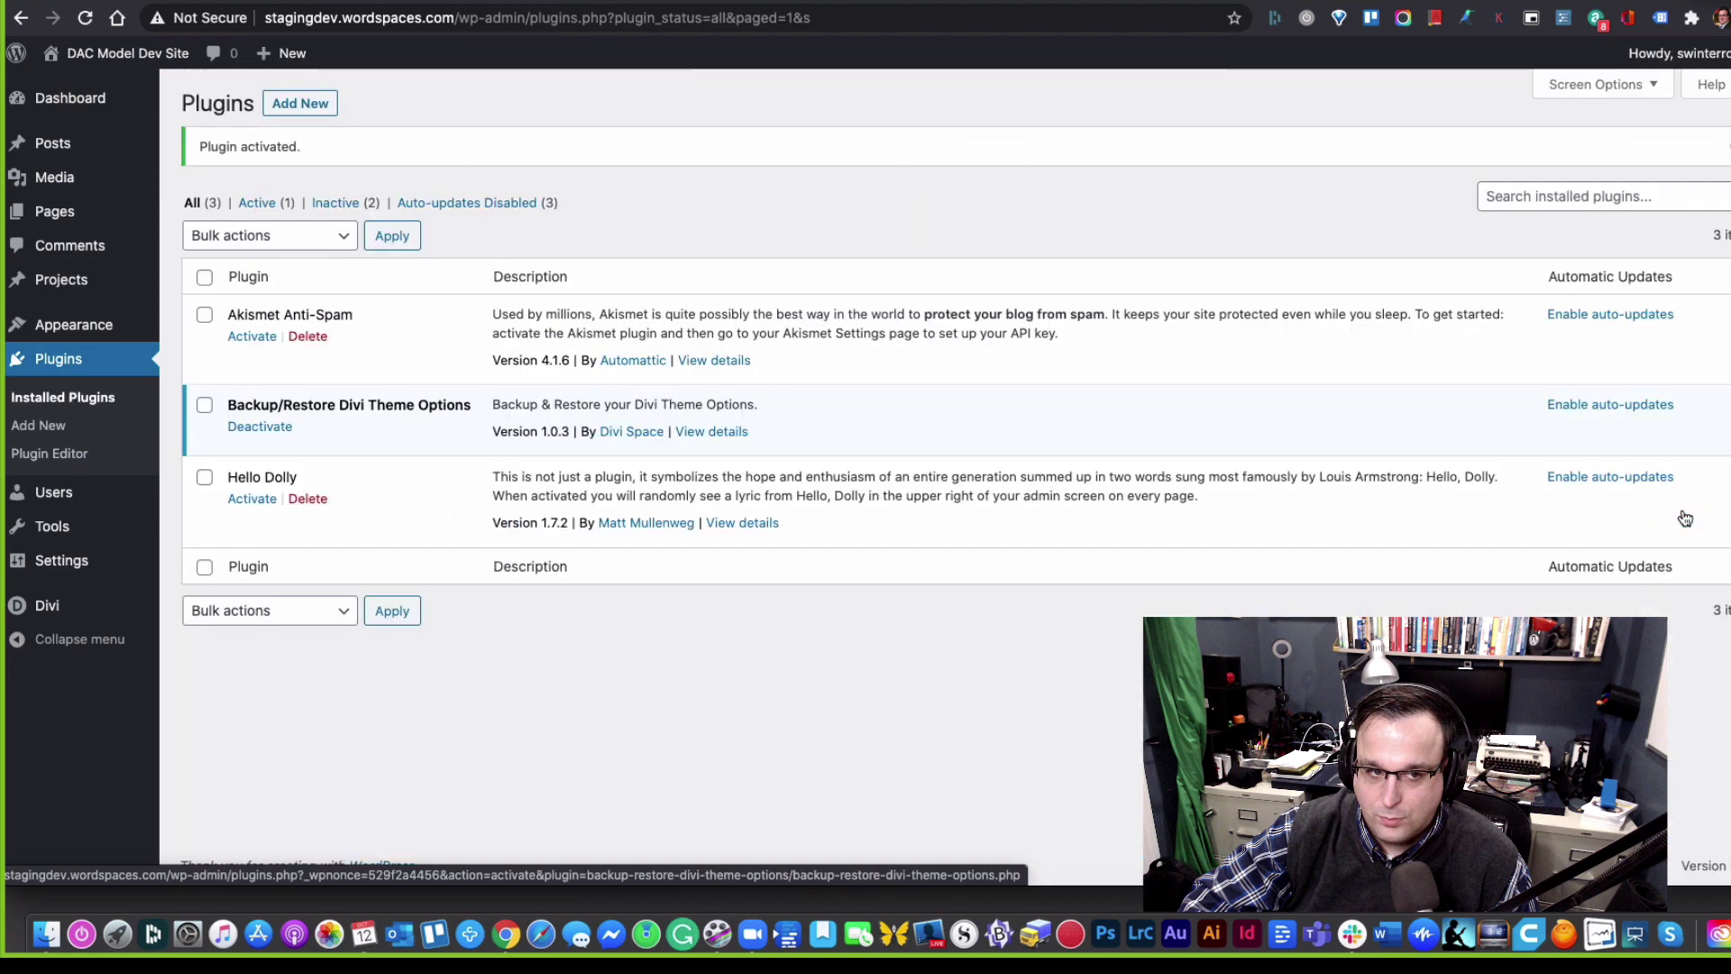
pyautogui.moveTo(1460, 1); pyautogui.dragTo(1616, 2)
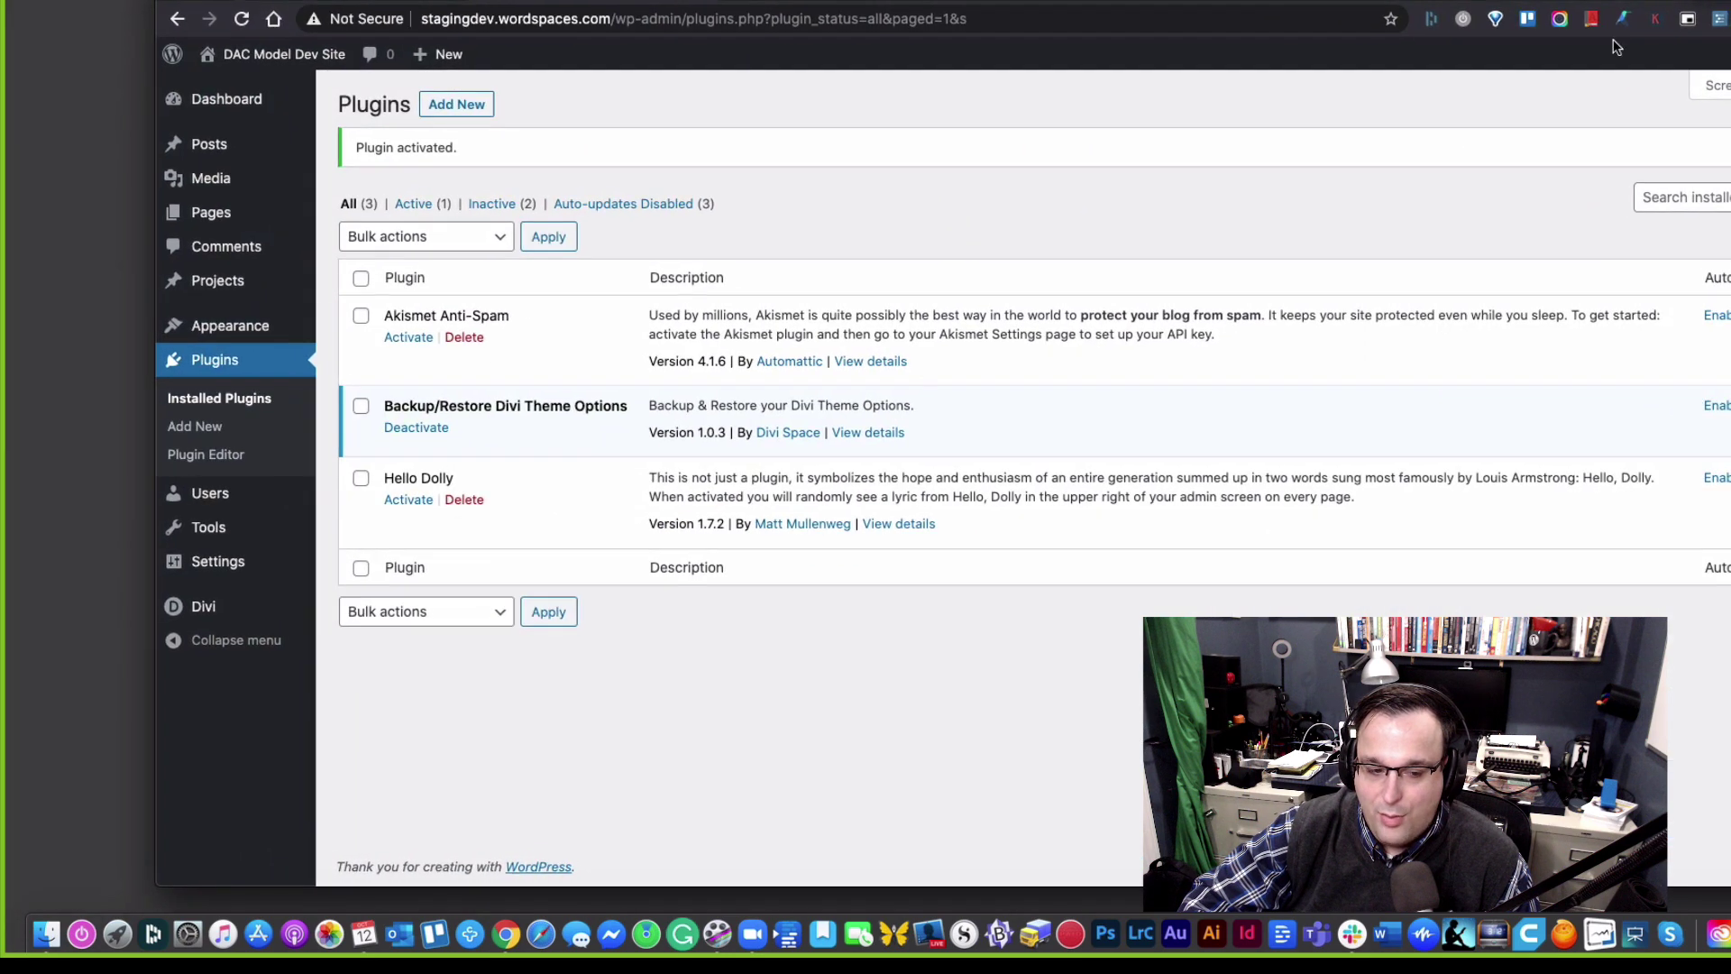
# Step: Open Divi's Backup/Restore Theme Options and download the stored settings as a file
pyautogui.moveTo(204, 608)
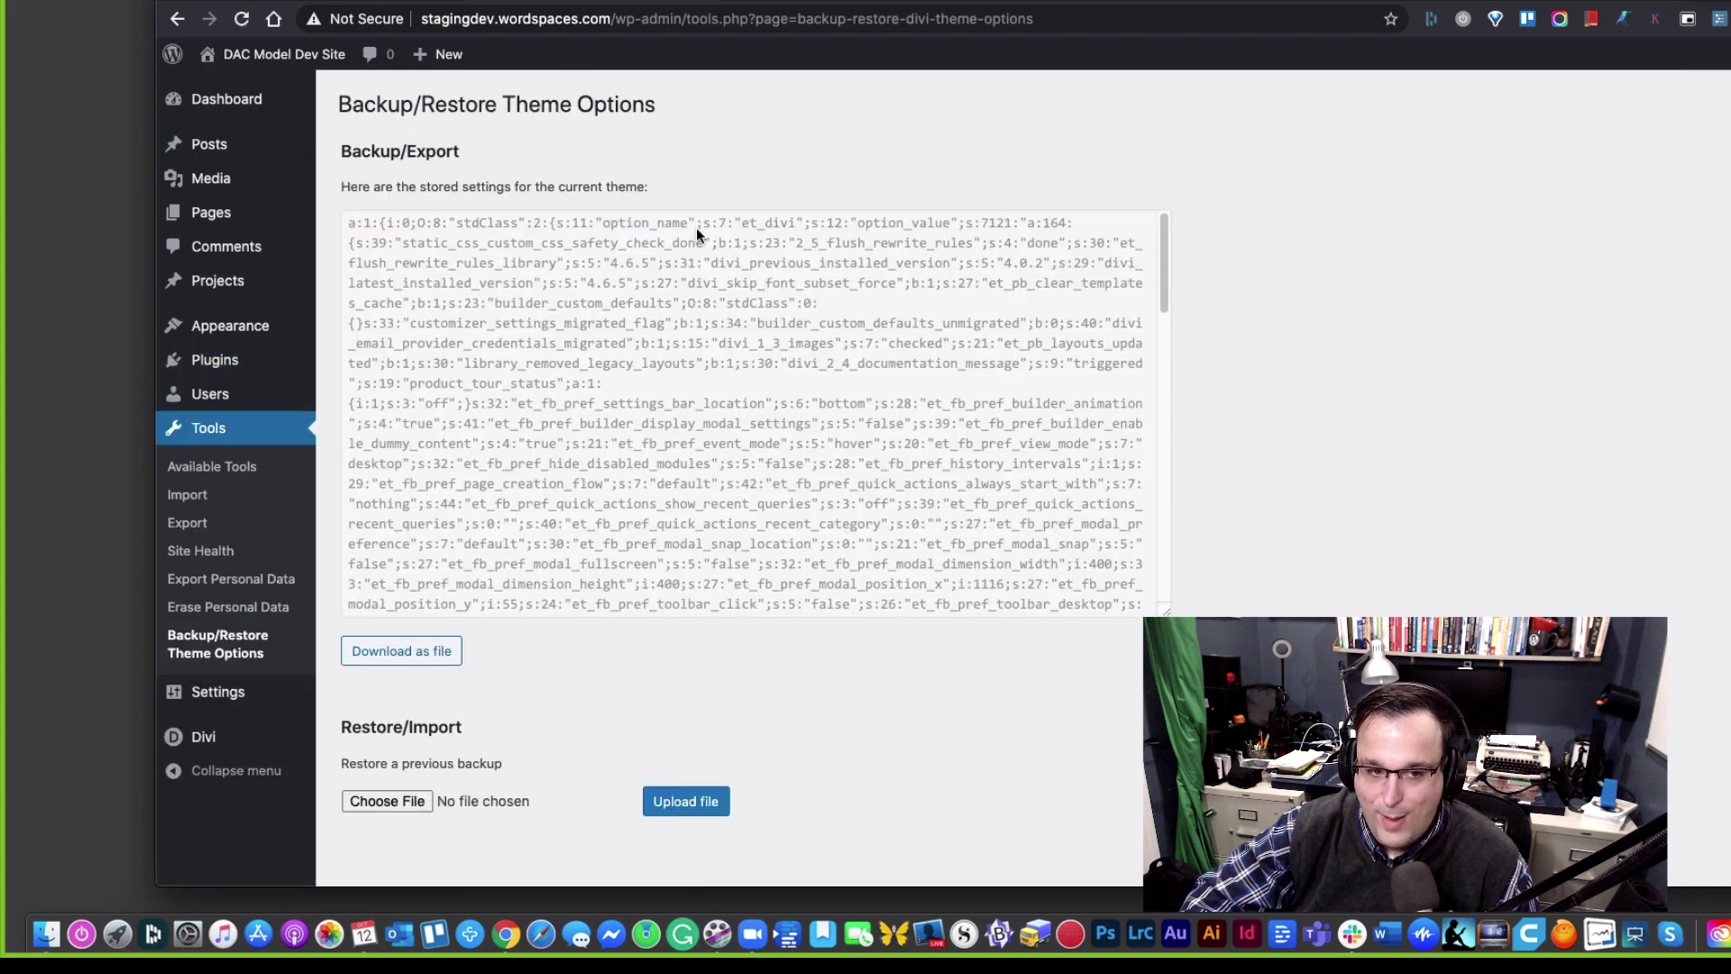
pyautogui.click(436, 651)
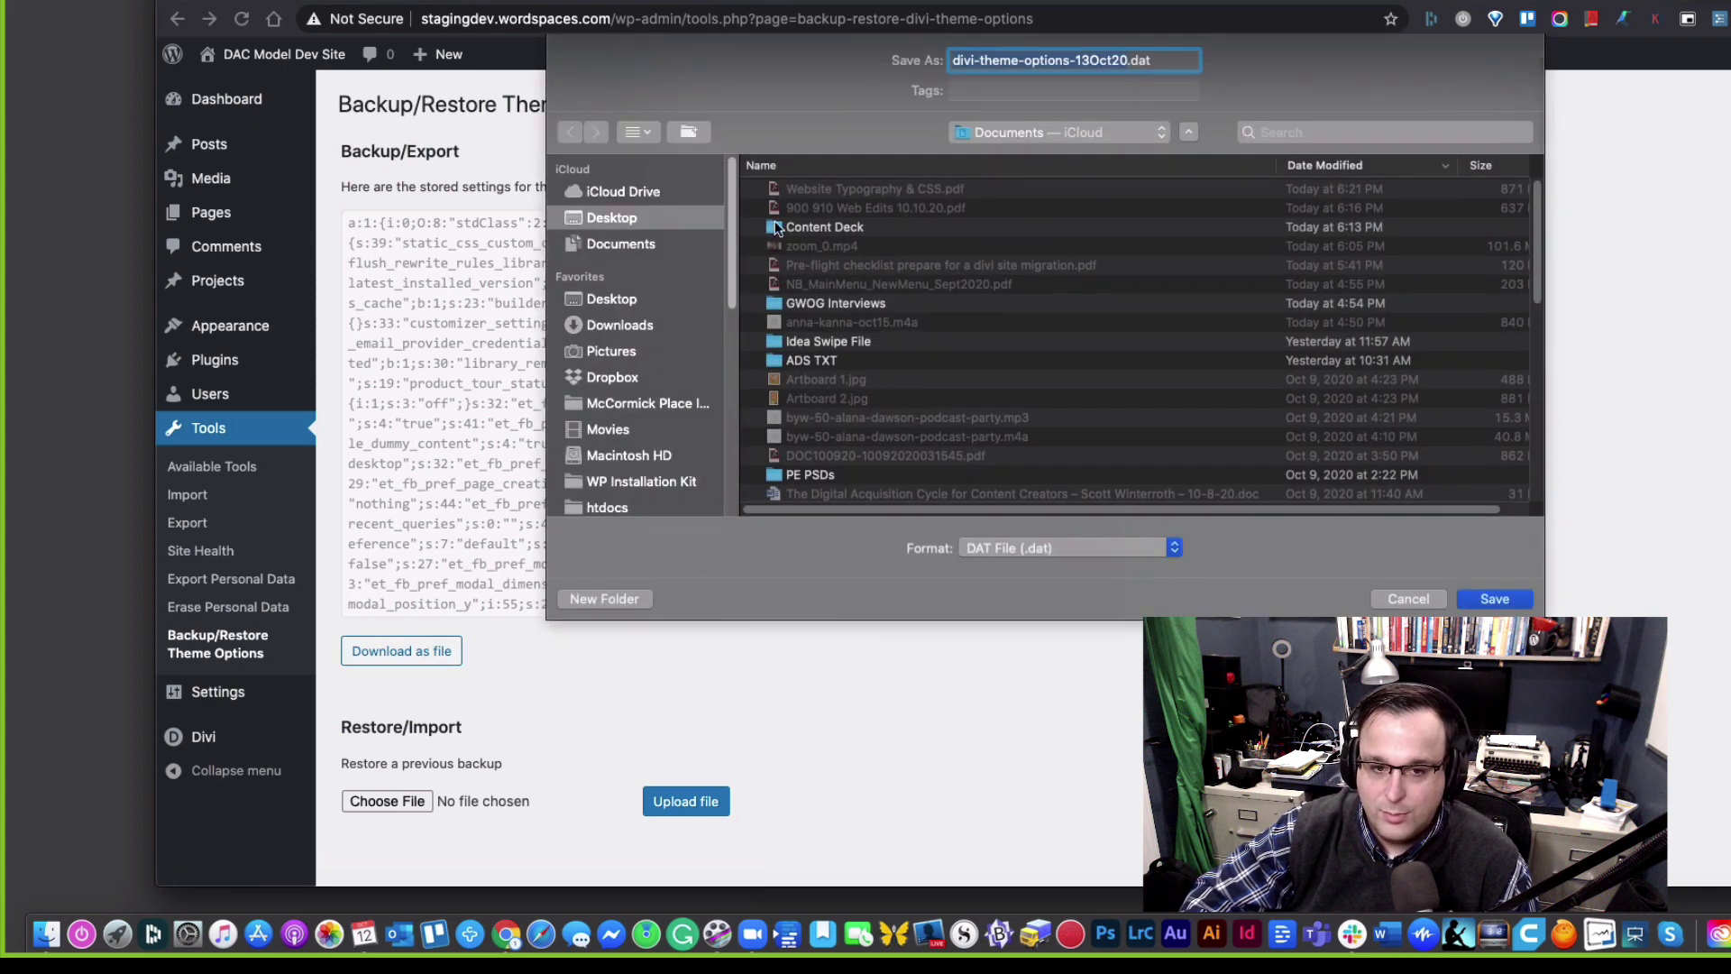
# Step: Save divi-theme-options-13Oct20.dat, review the Divi Theme Options page, then switch to the new tab
pyautogui.click(1479, 602)
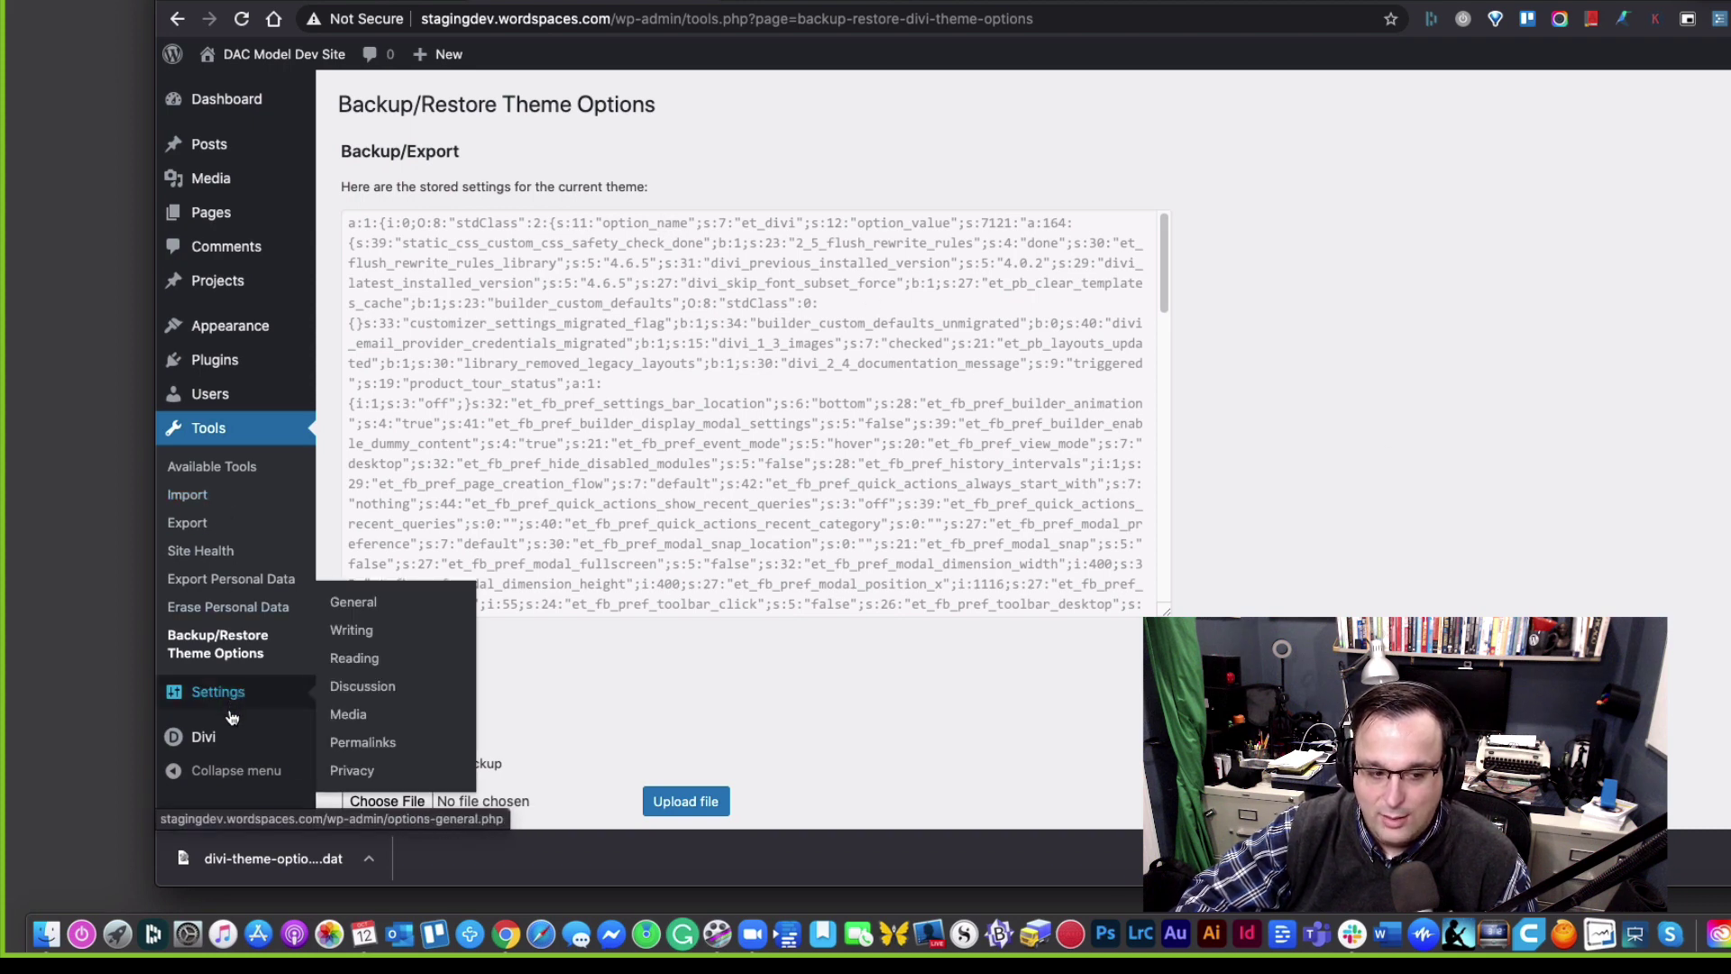
pyautogui.moveTo(239, 744)
pyautogui.click(356, 636)
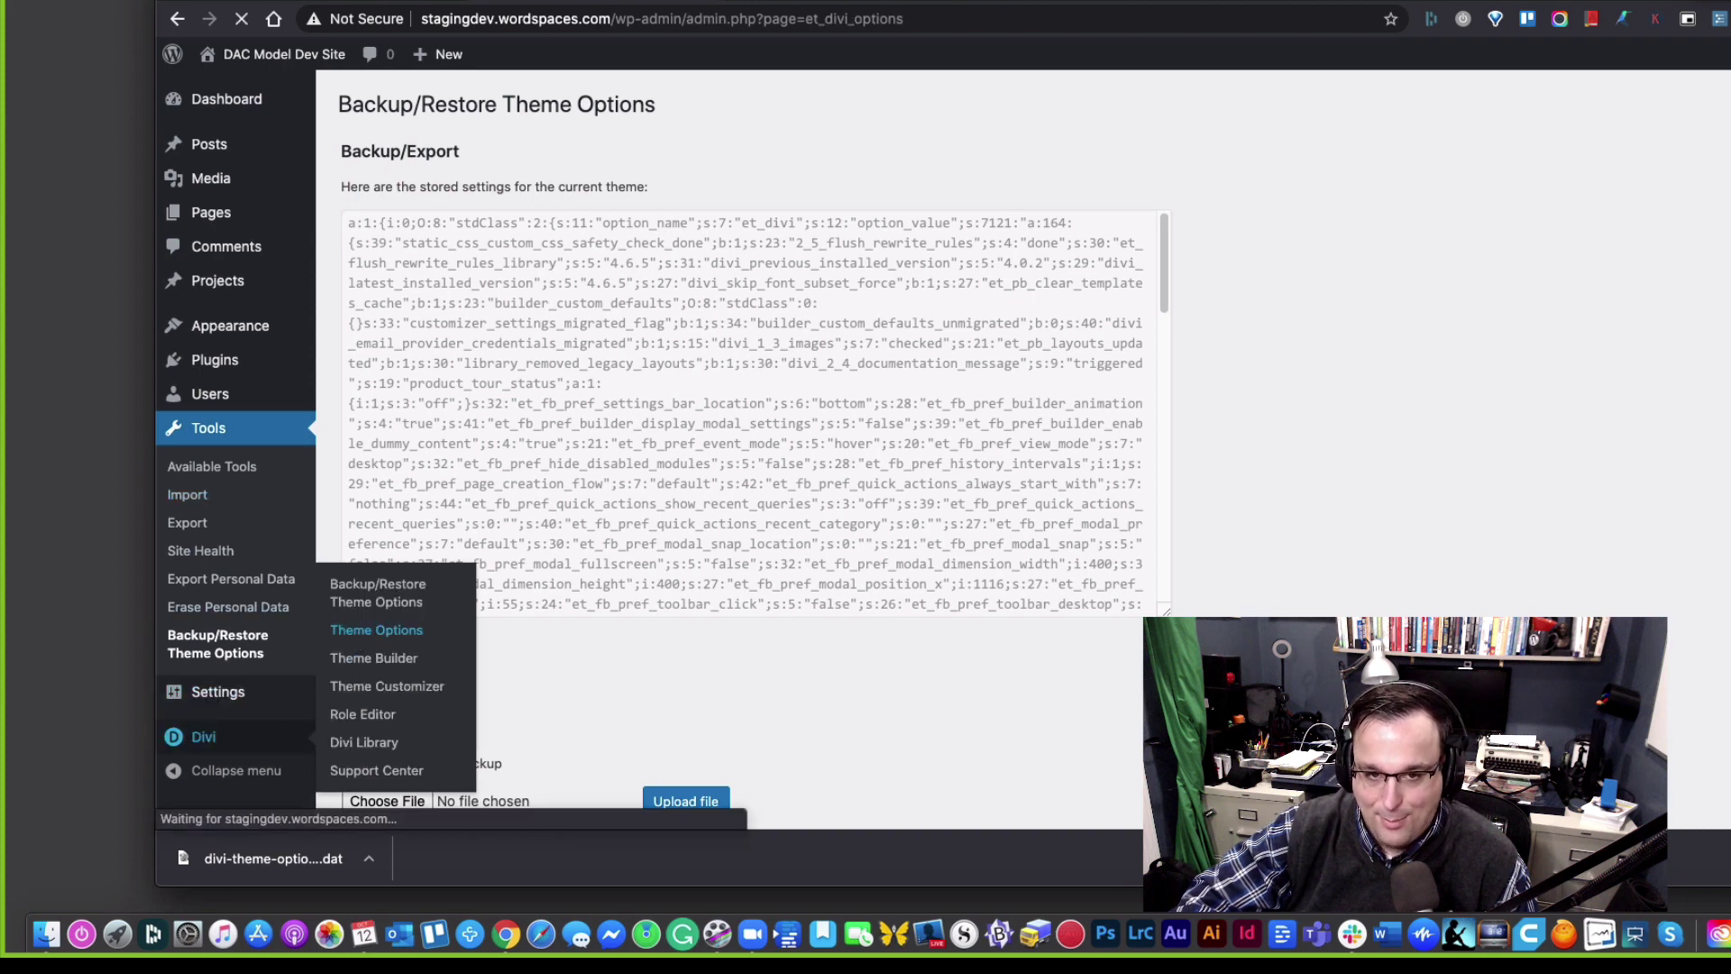
pyautogui.scroll(-15, 1515, 306)
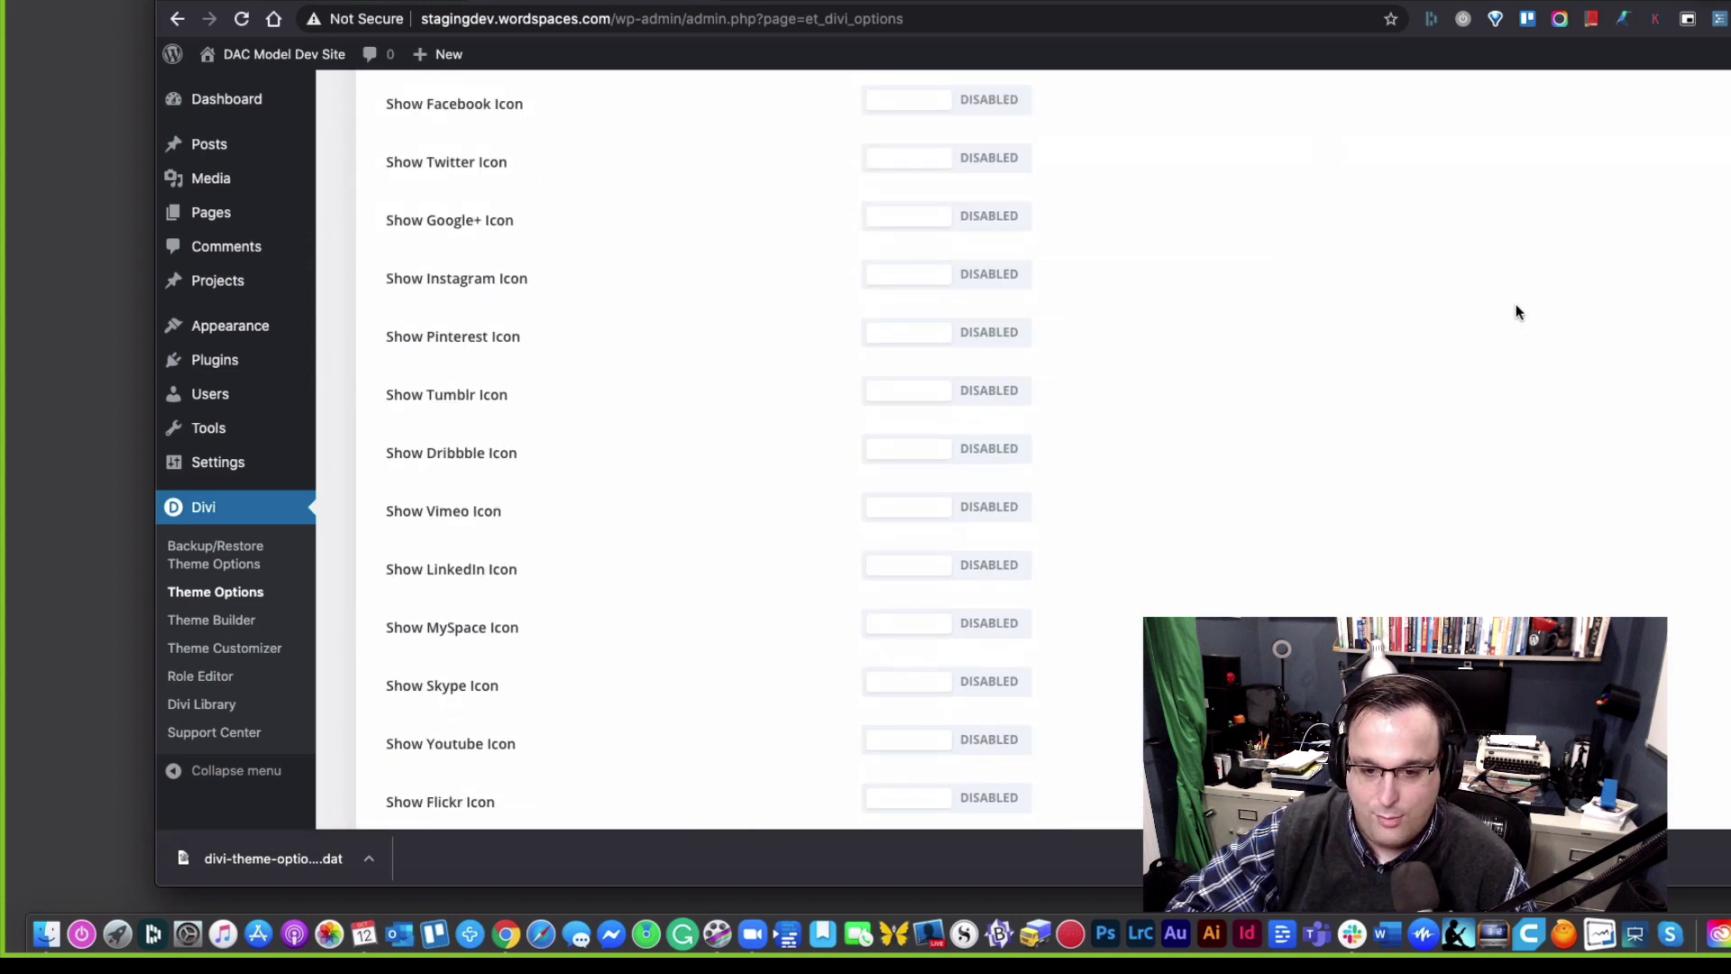
pyautogui.scroll(15, 1596, 81)
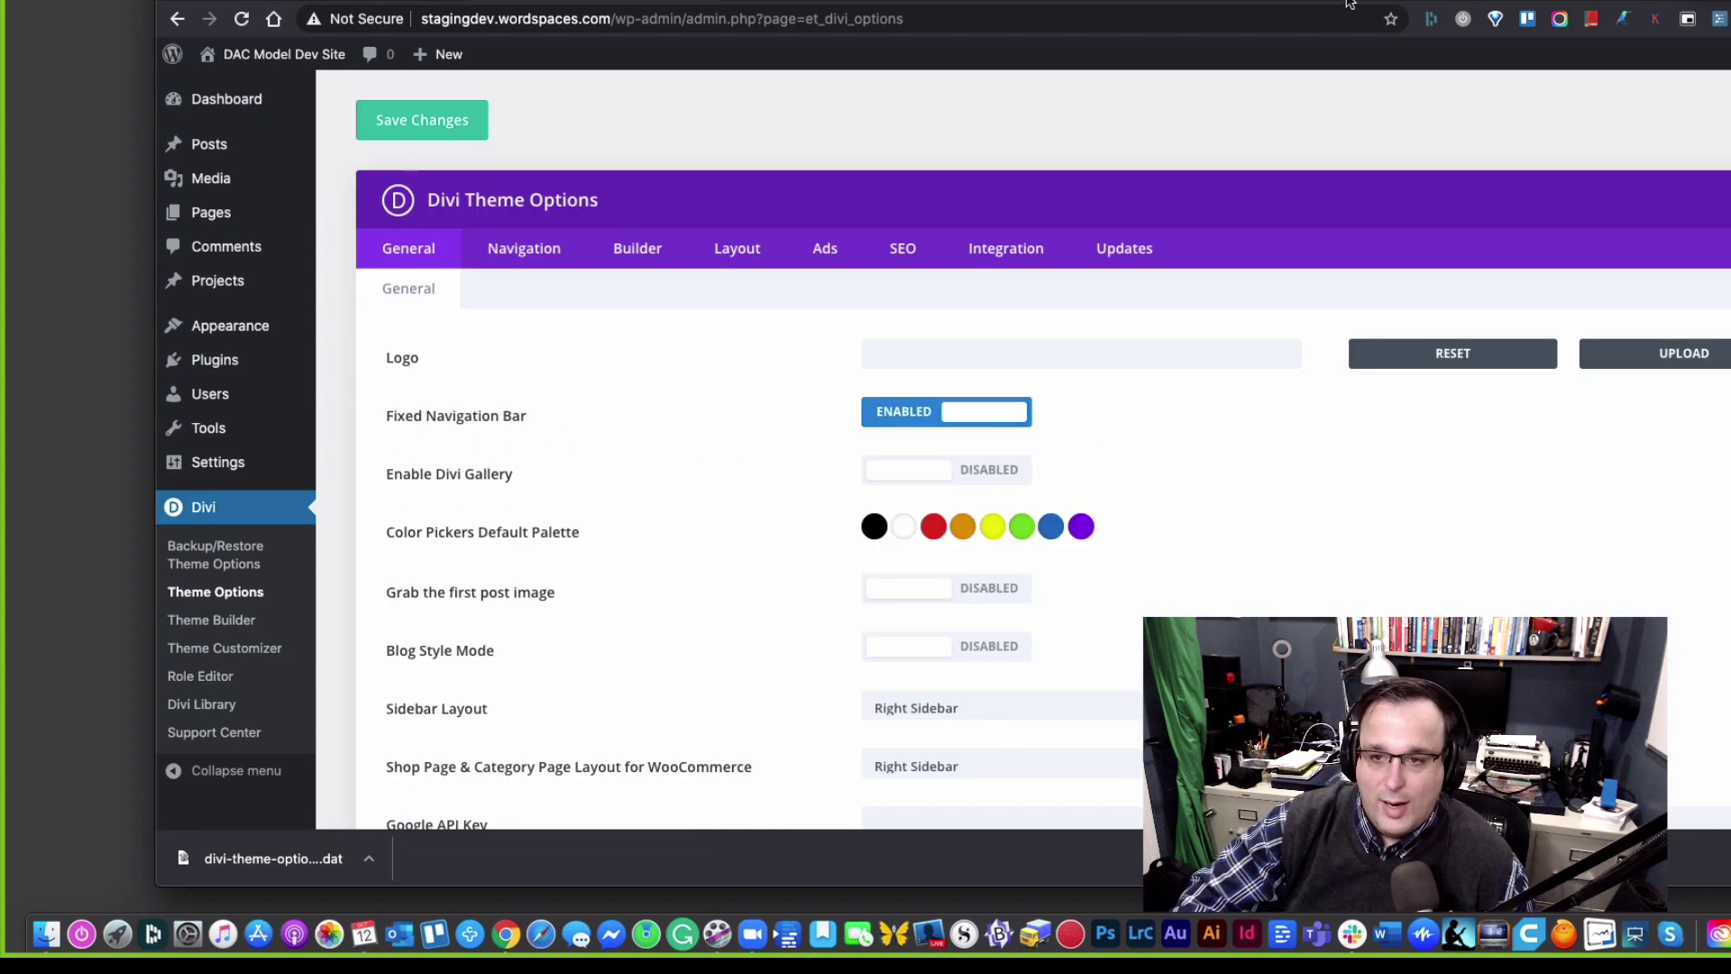
pyautogui.moveTo(1344, 0); pyautogui.dragTo(1275, 45)
pyautogui.click(811, 35)
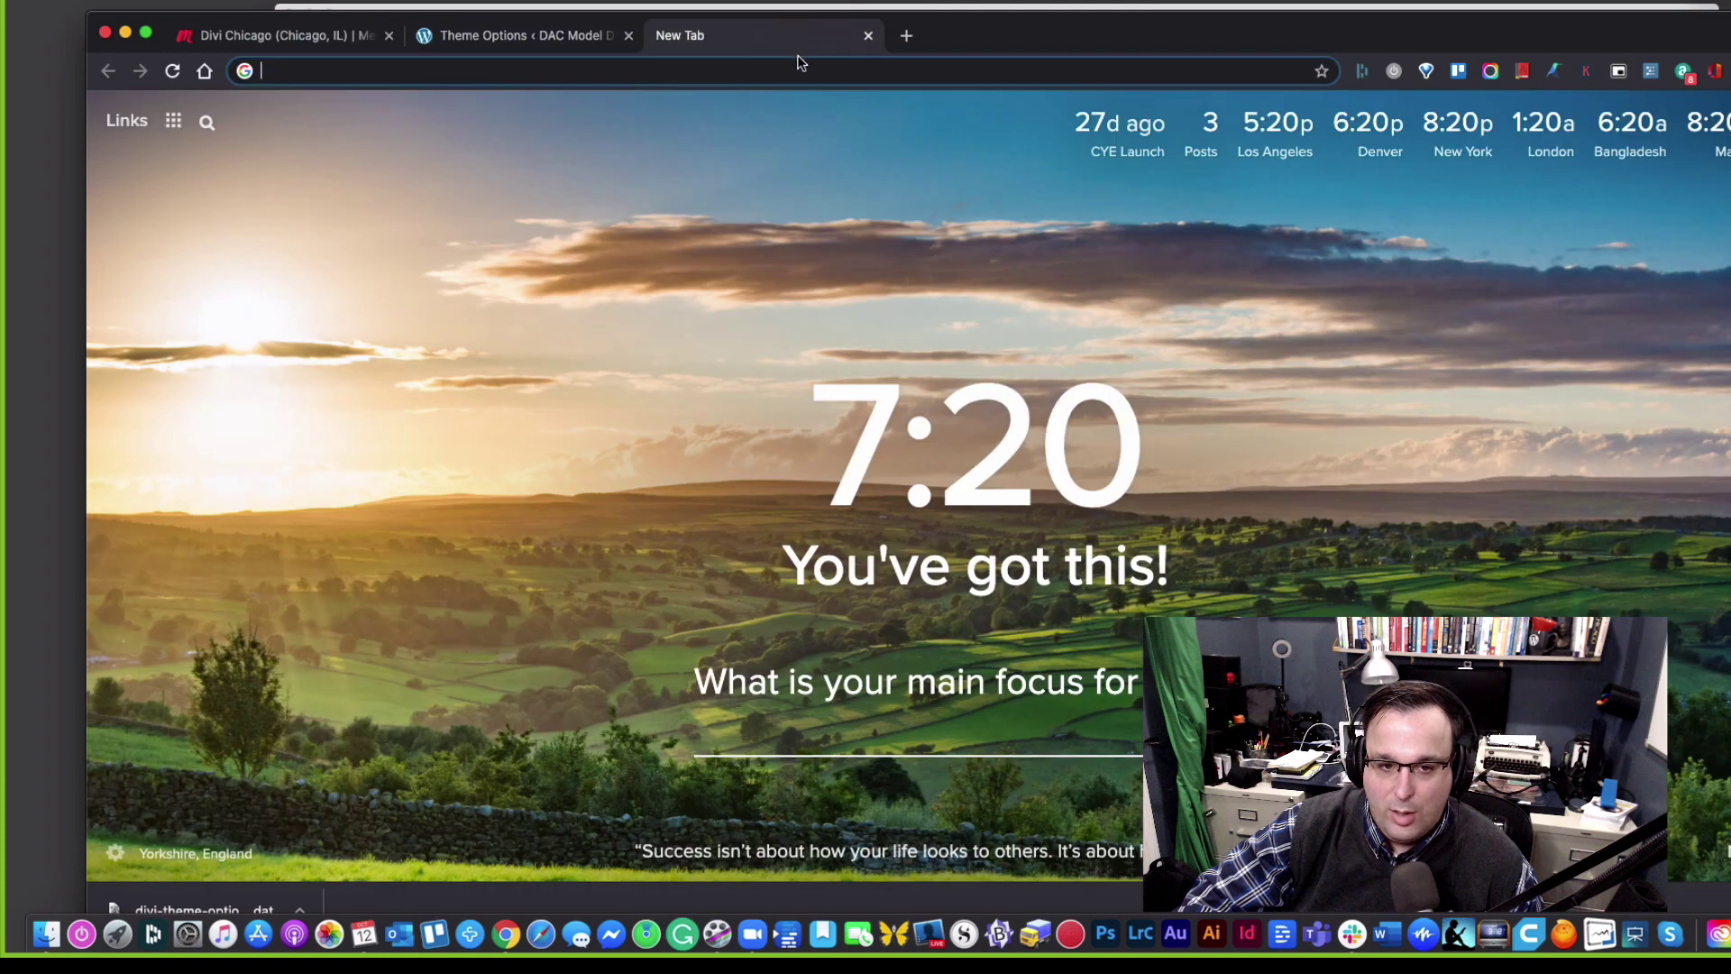
# Step: Load wordspaces.com/cpanel in the new tab to reach the hosting account's cPanel main page
pyautogui.click(792, 72)
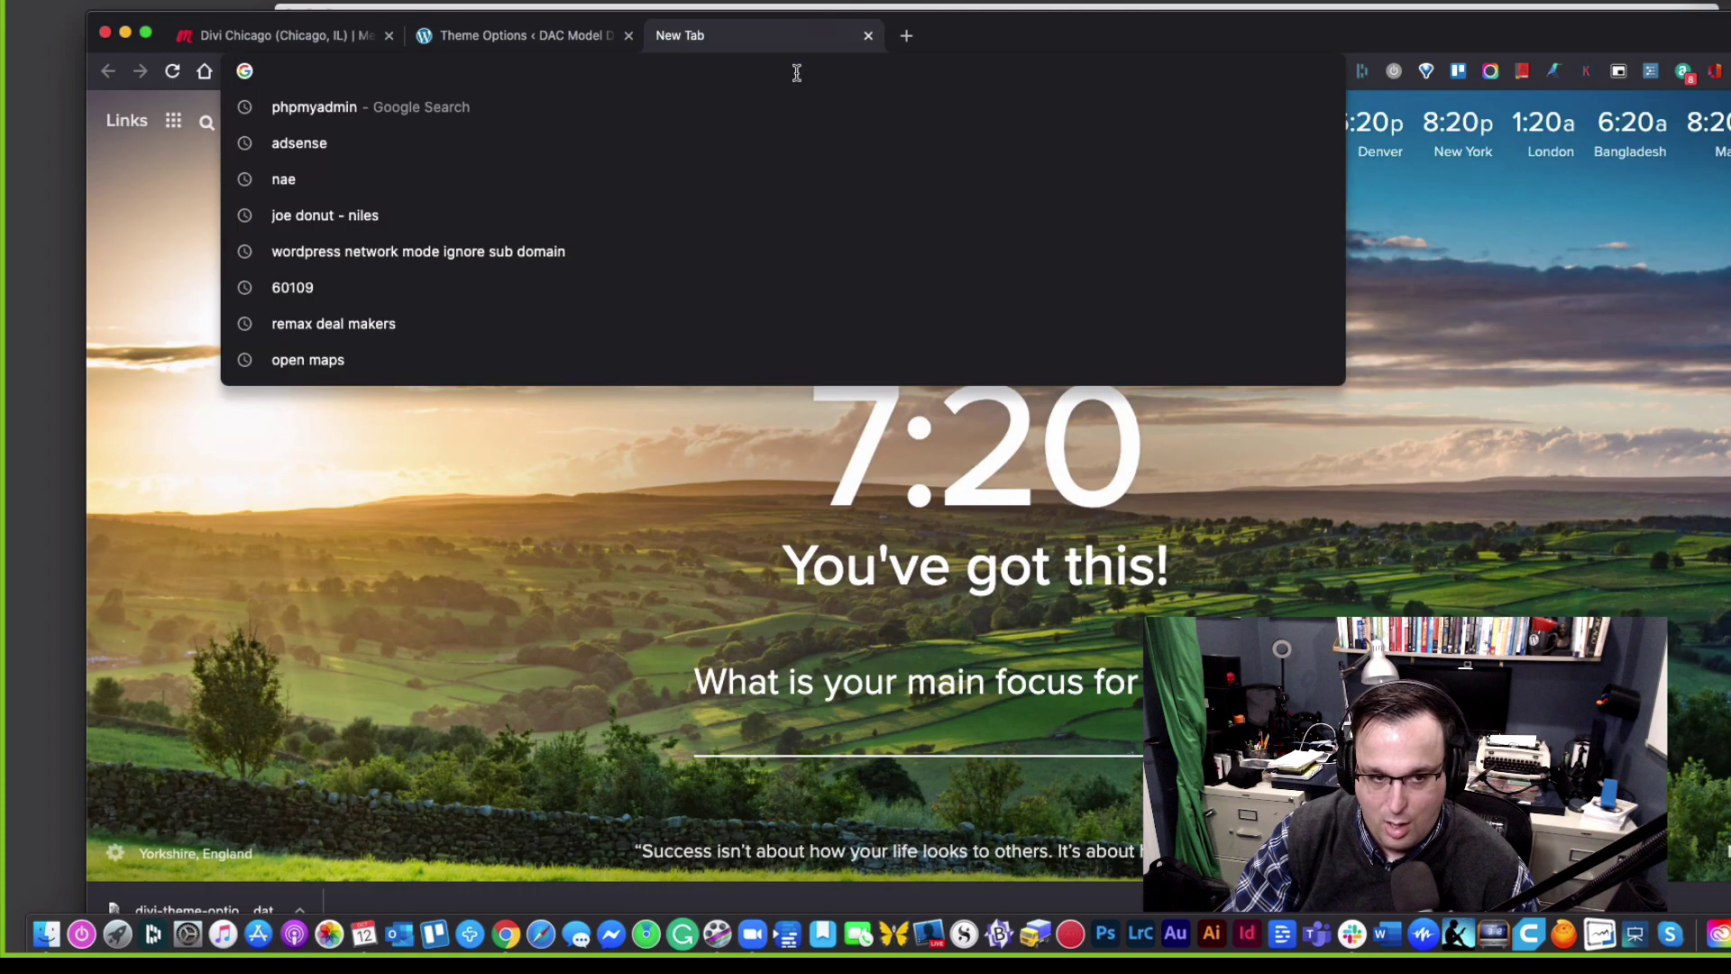
pyautogui.write('wordspaces.com')
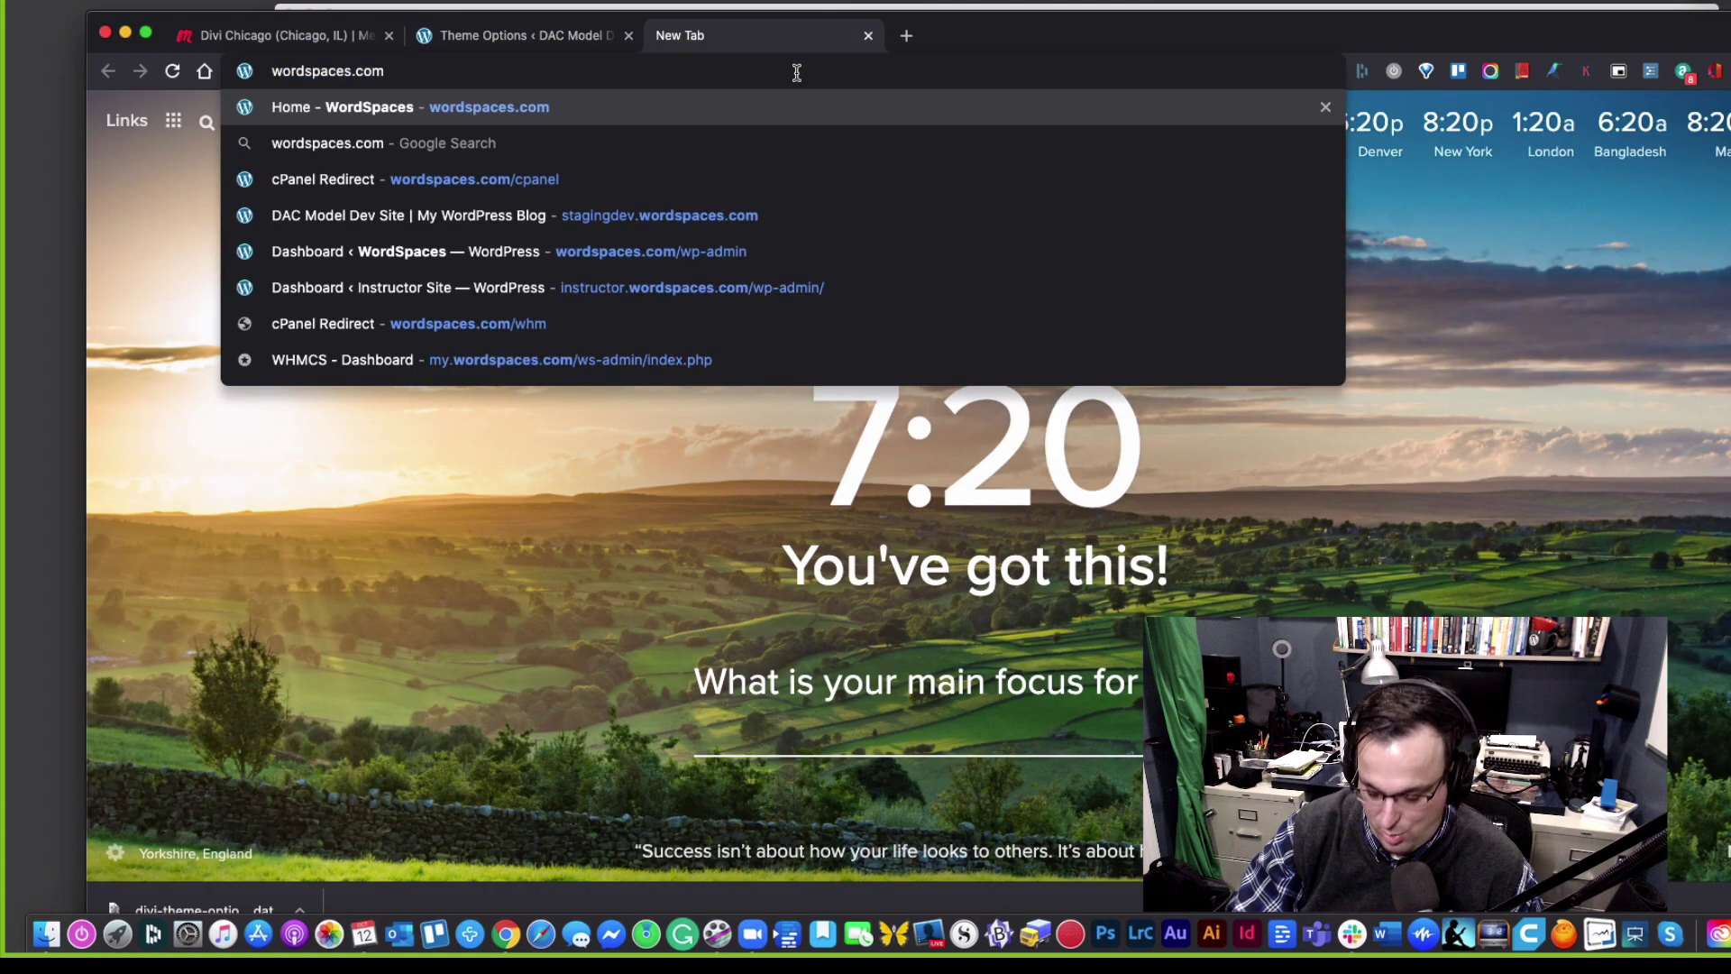
pyautogui.write('/cpanel')
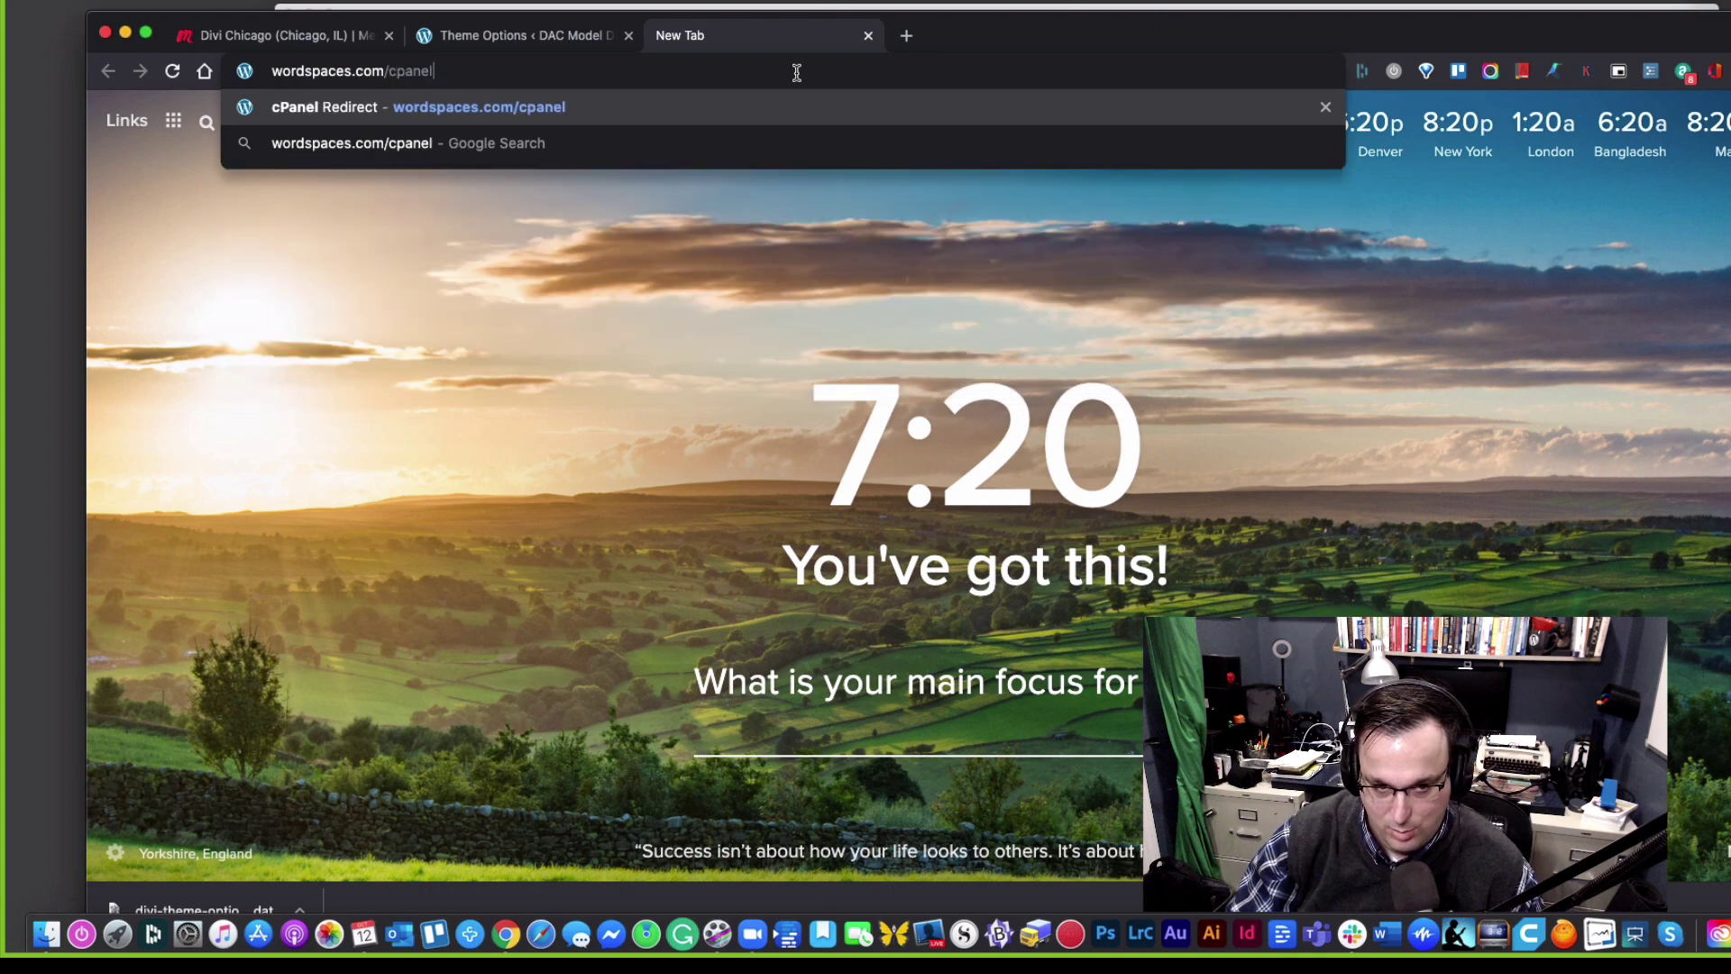
pyautogui.press('Return')
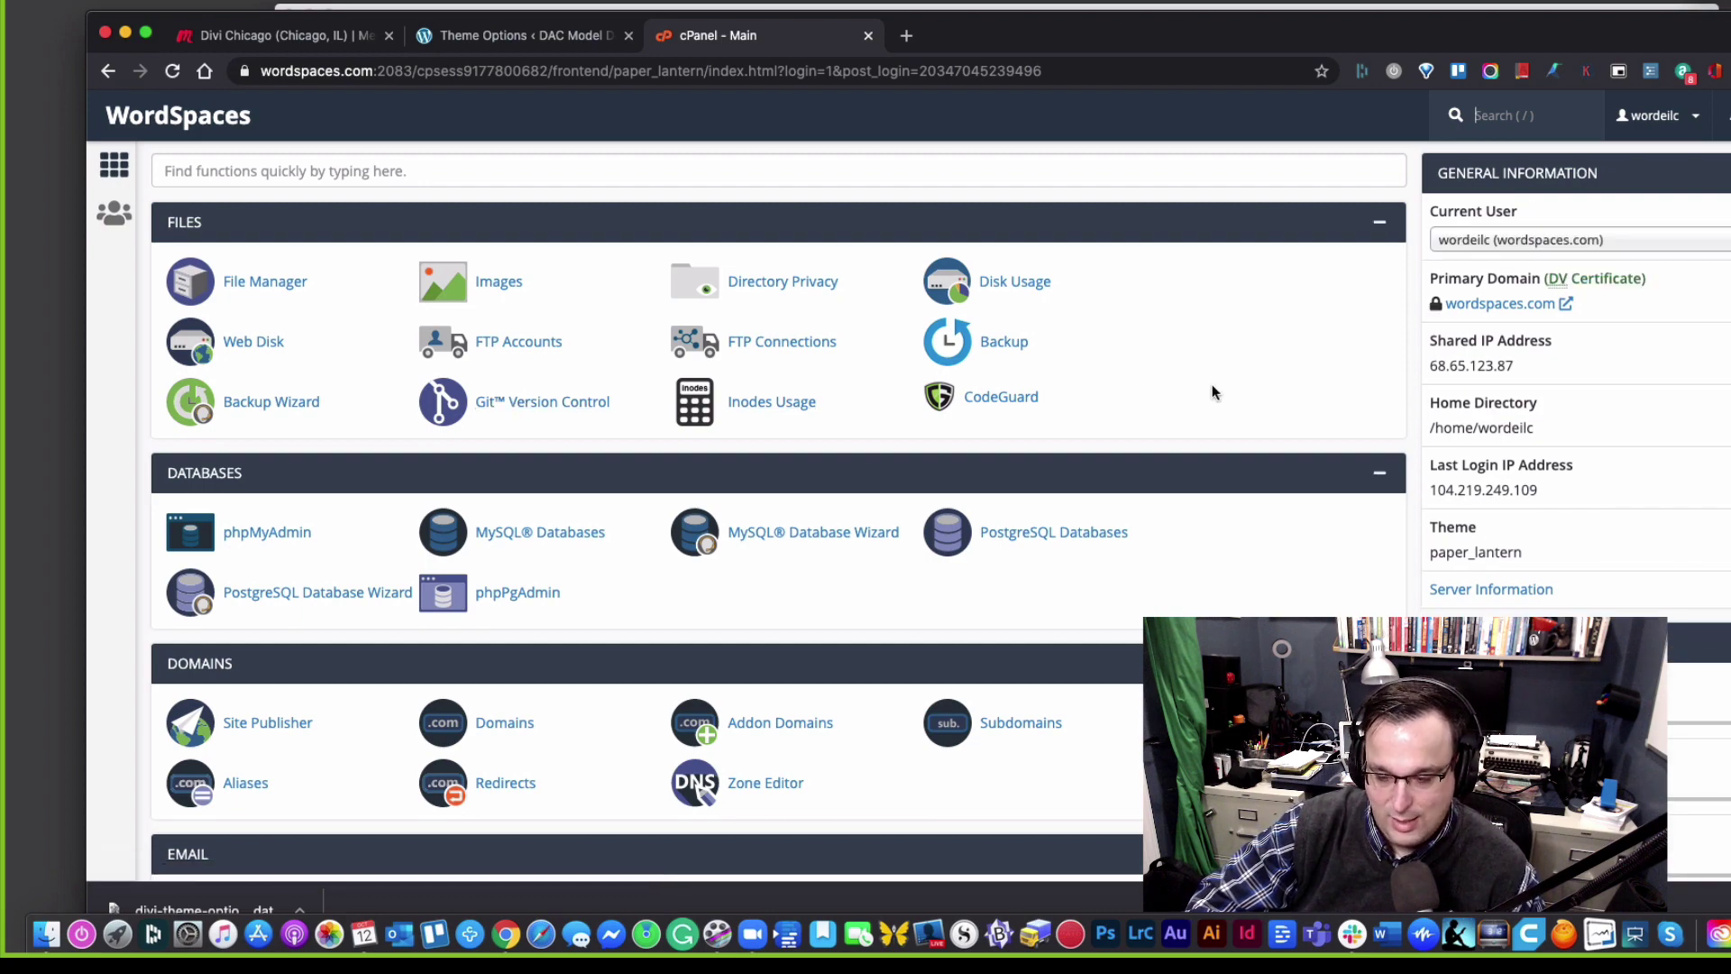
pyautogui.scroll(-4, 1214, 381)
pyautogui.scroll(5, 1215, 382)
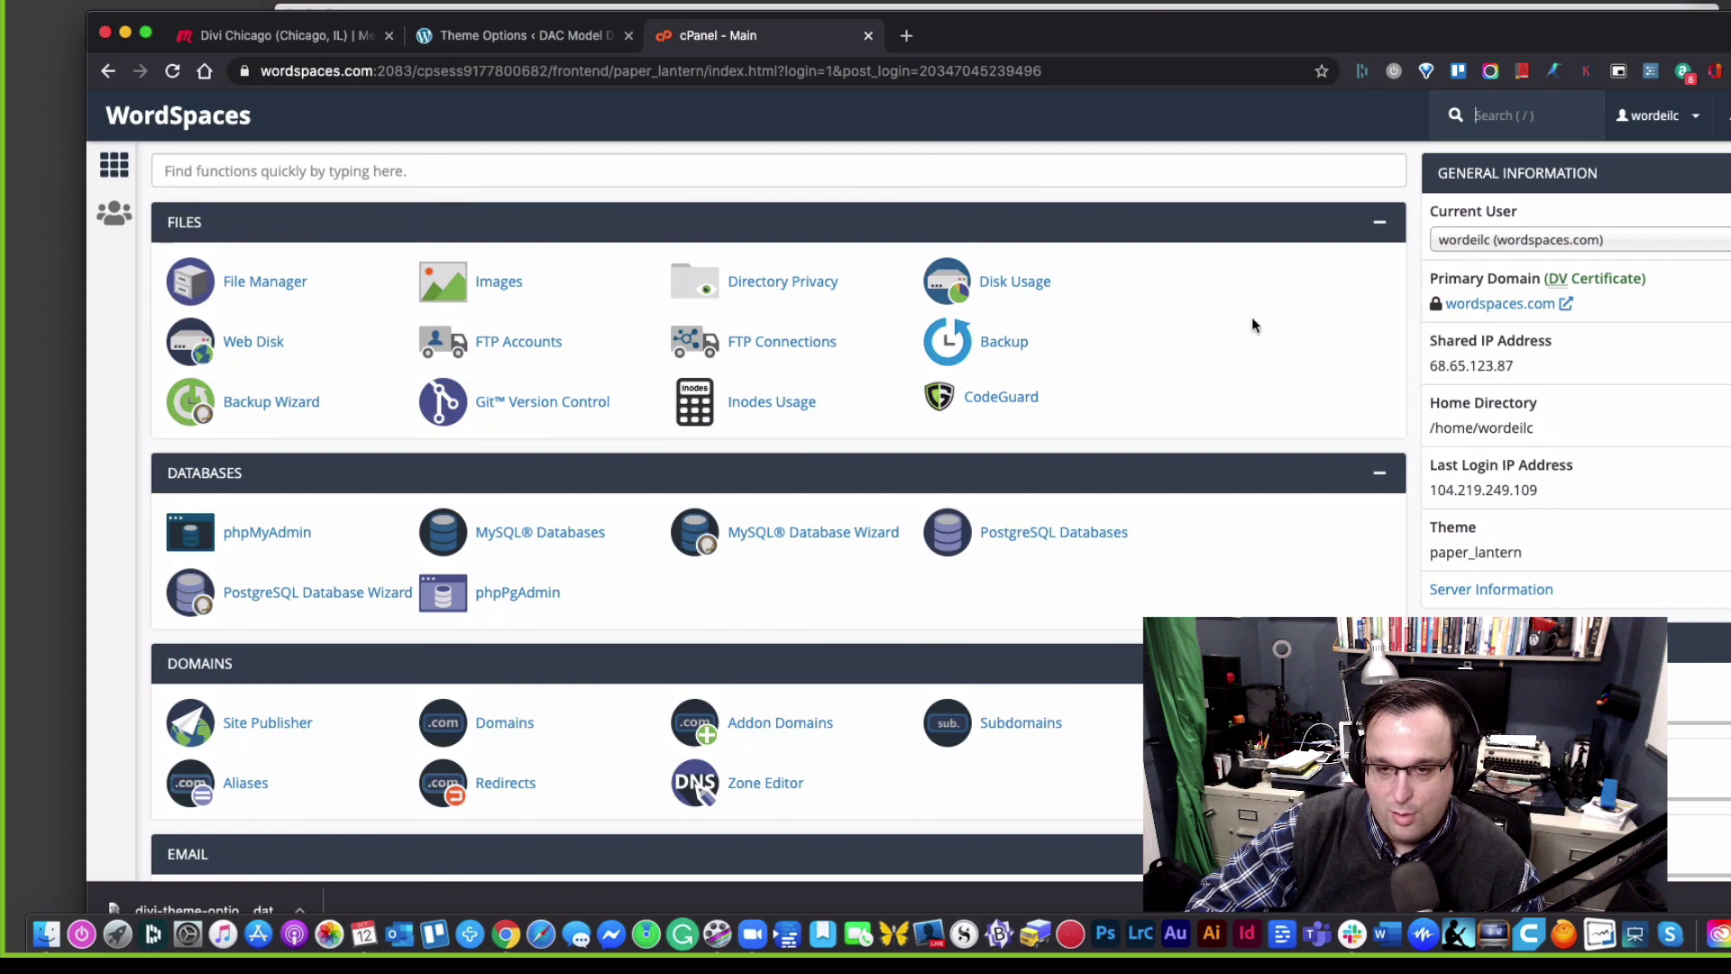
pyautogui.moveTo(1259, 40); pyautogui.dragTo(1320, 3)
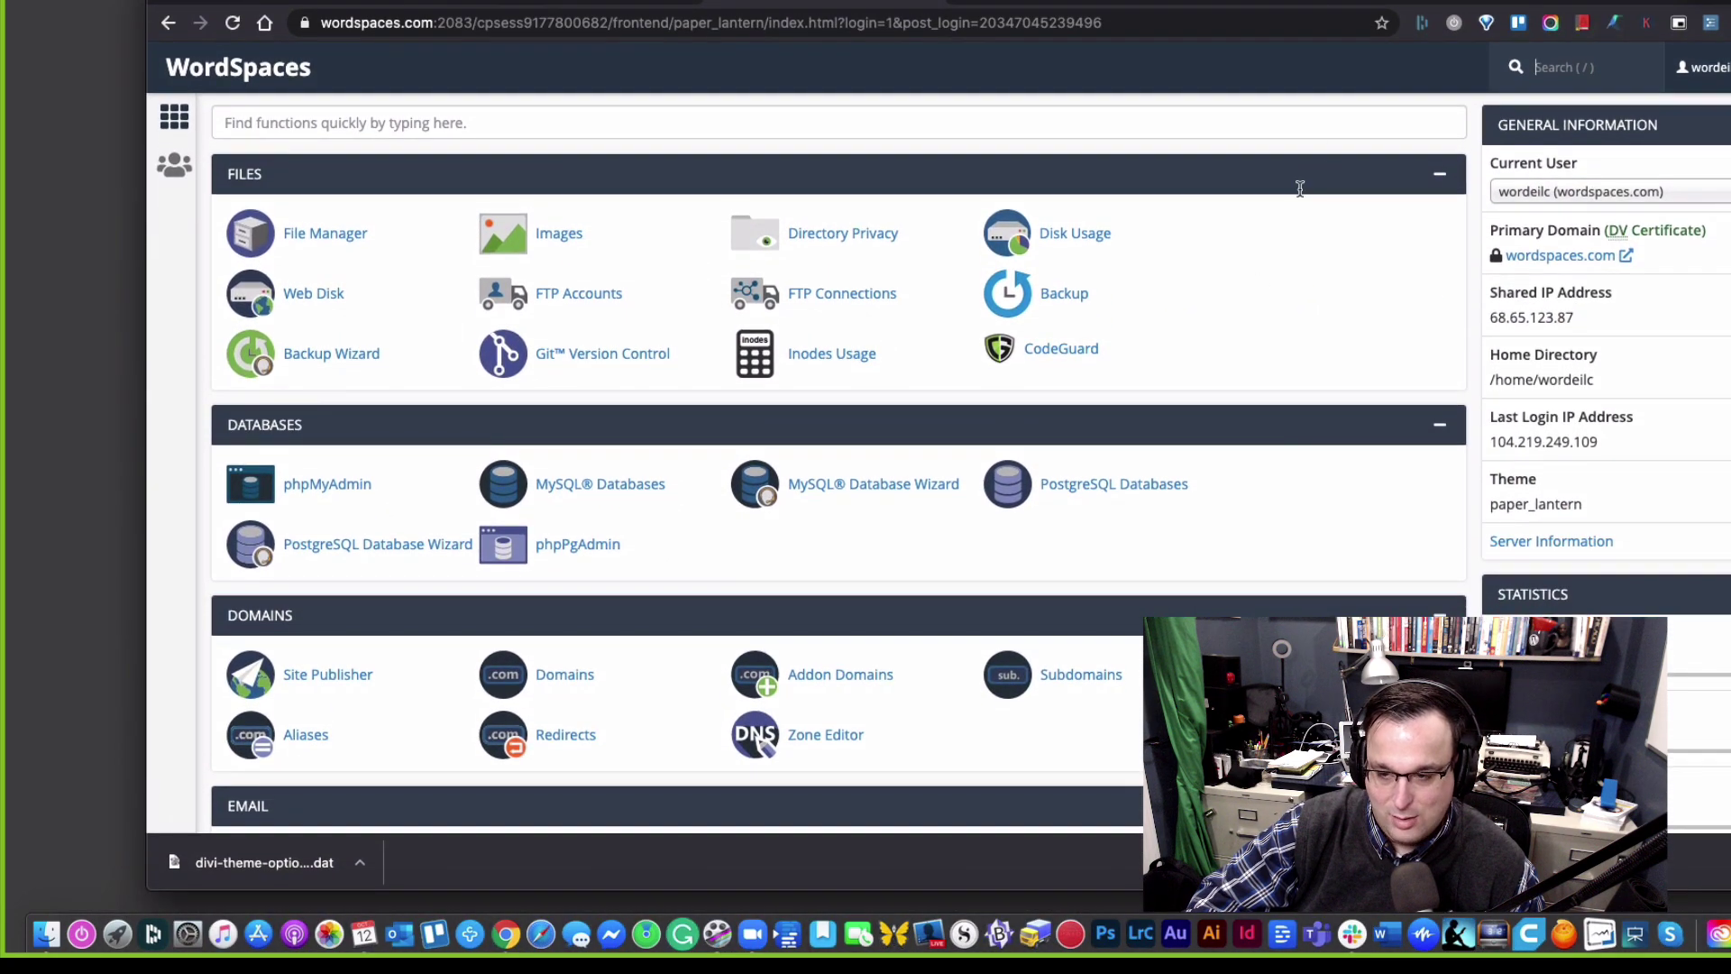
# Step: In Transmit, connect to the WordSpaces server and open public_html/stagingdev.wordspaces.com
pyautogui.click(1044, 938)
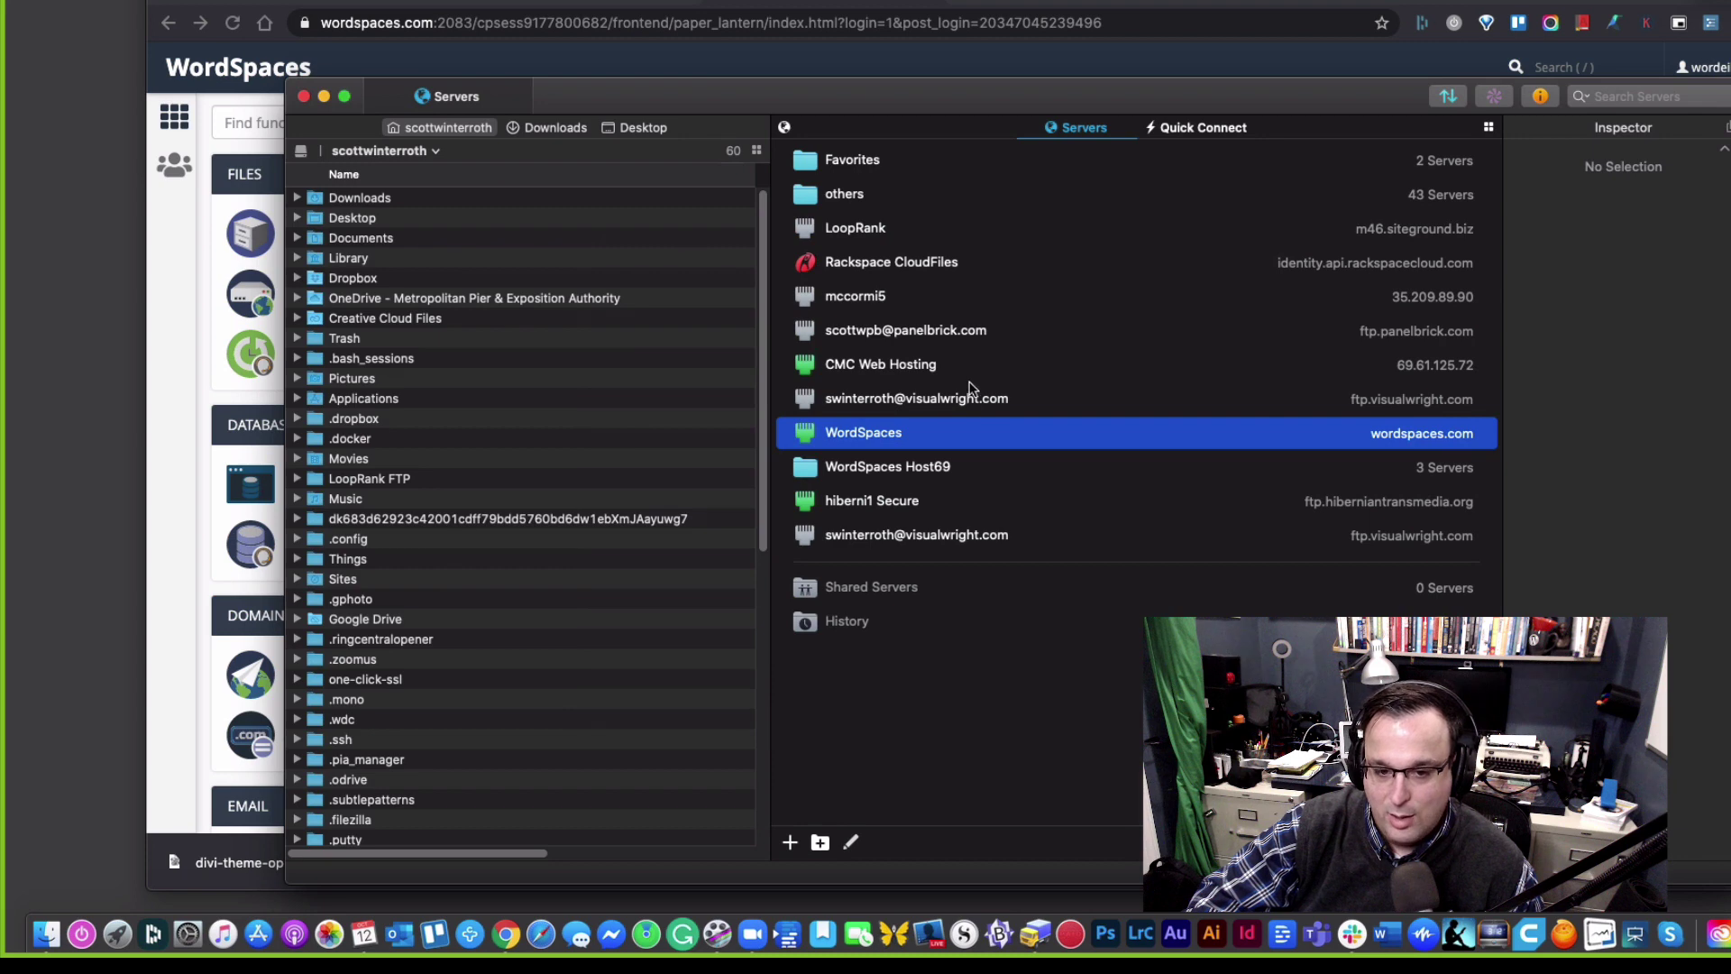
pyautogui.doubleClick(940, 436)
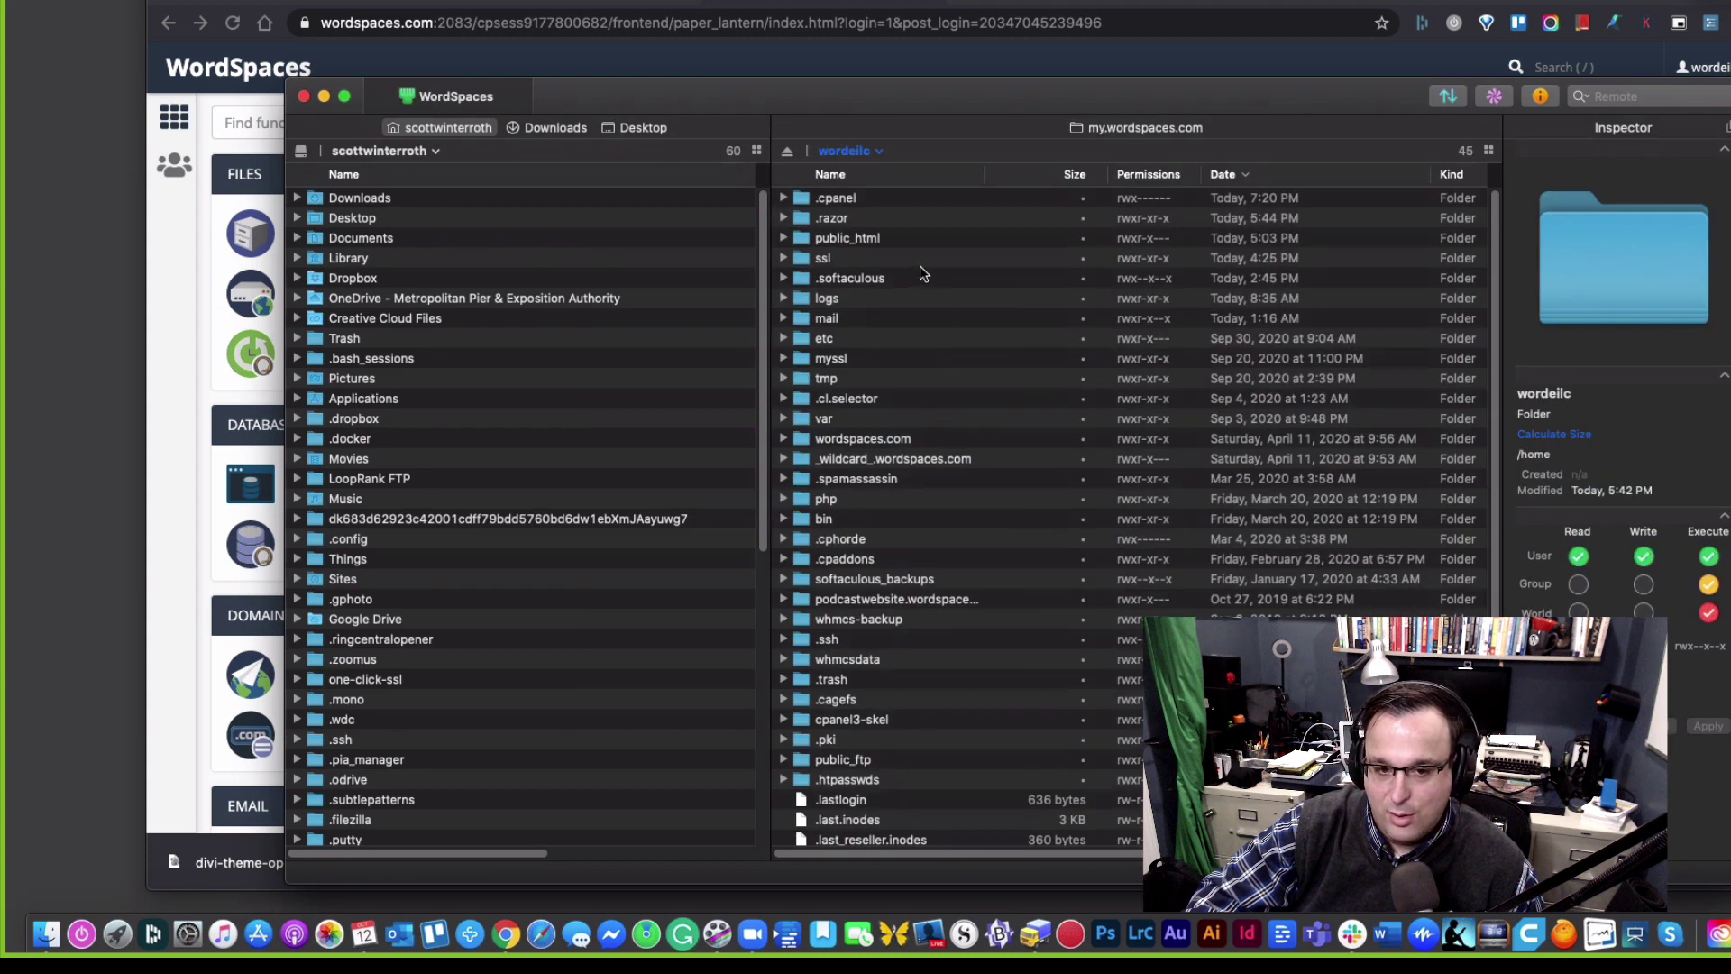
pyautogui.doubleClick(909, 237)
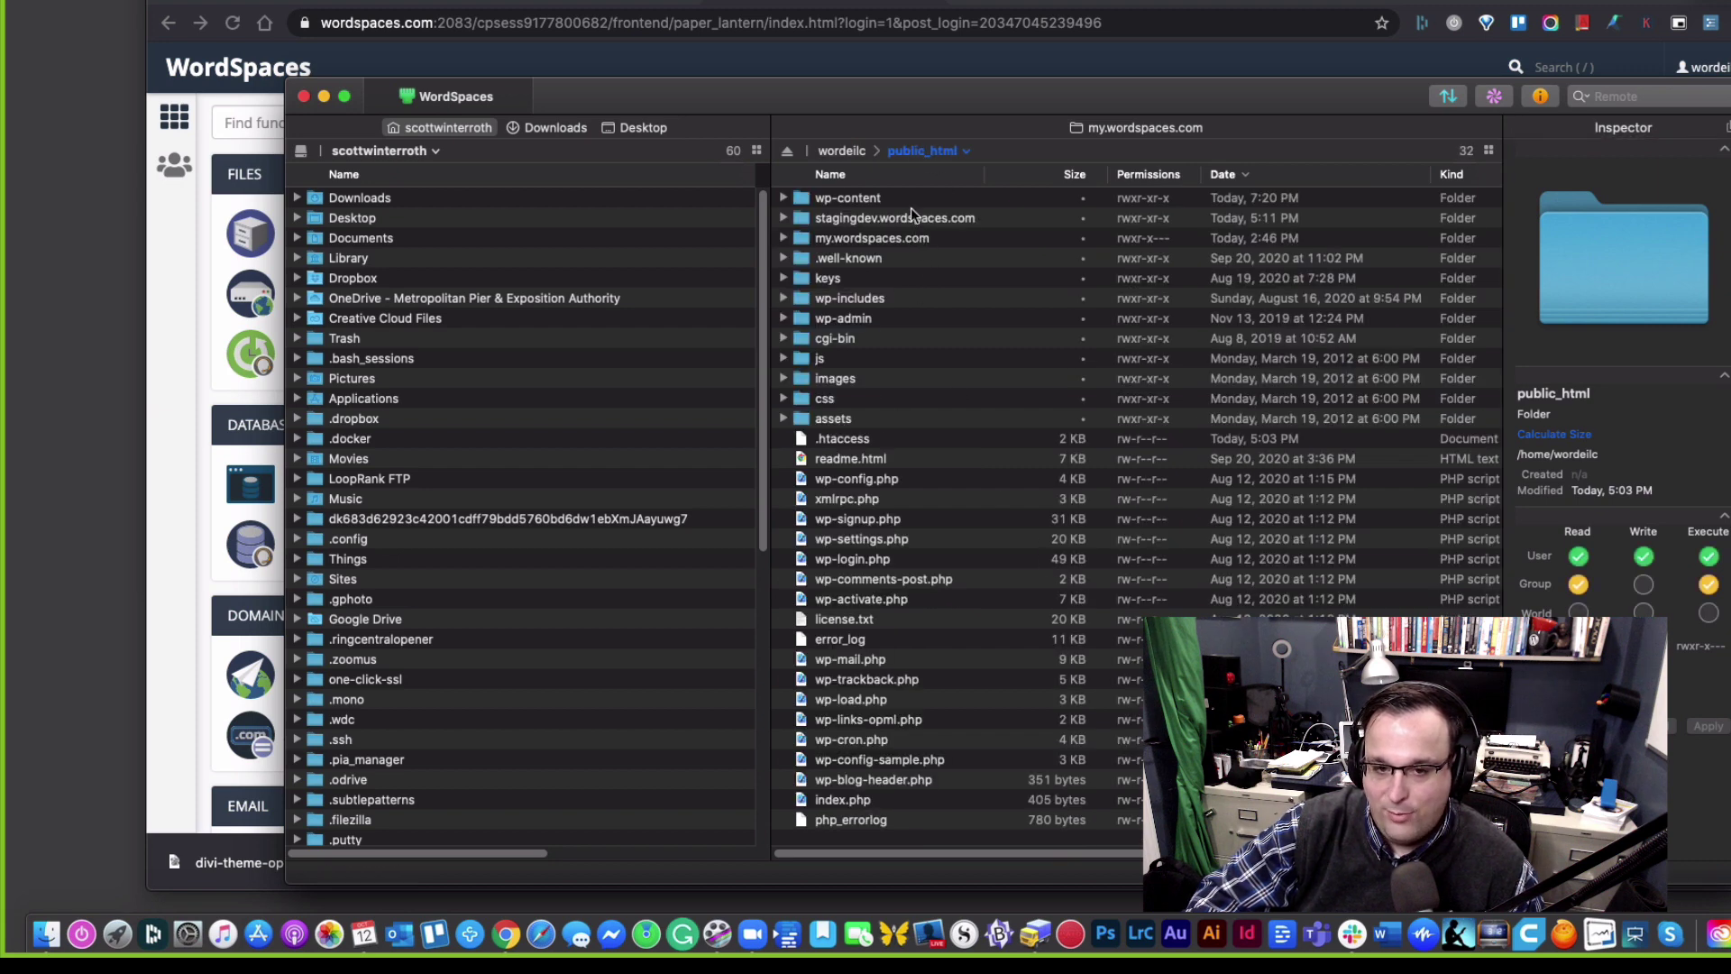
pyautogui.doubleClick(881, 225)
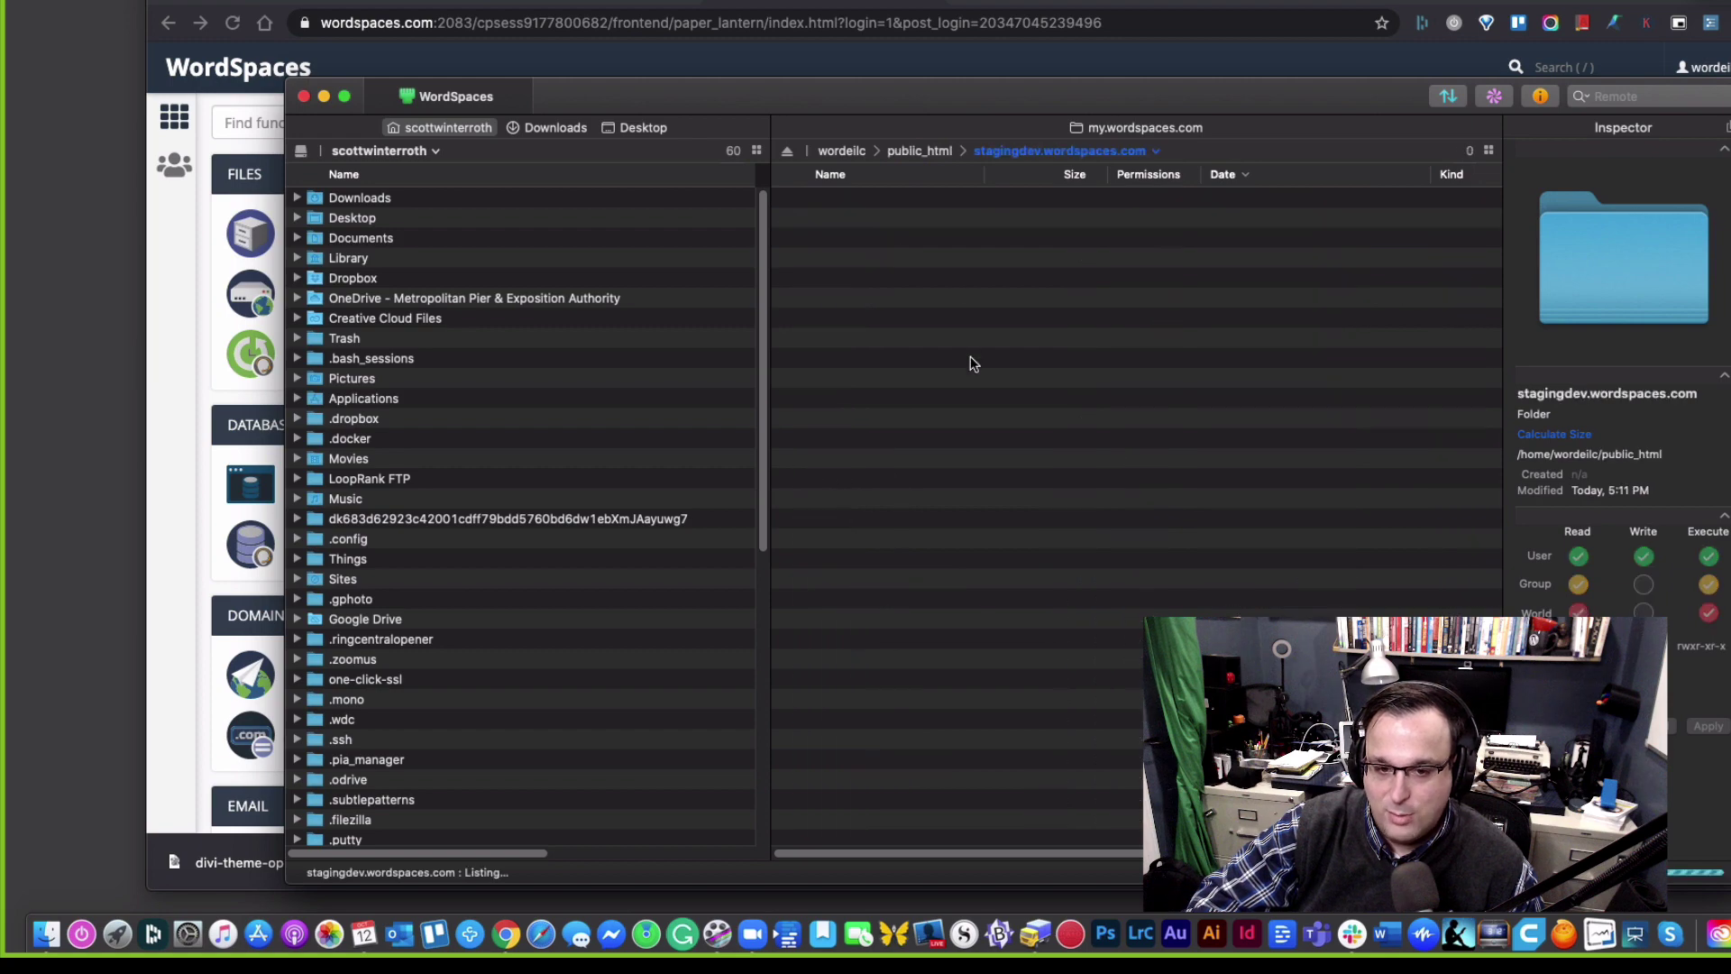
# Step: Select and deselect the folder's 21 items, then bring the cPanel page back to the front
pyautogui.moveTo(906, 696); pyautogui.dragTo(1037, 191)
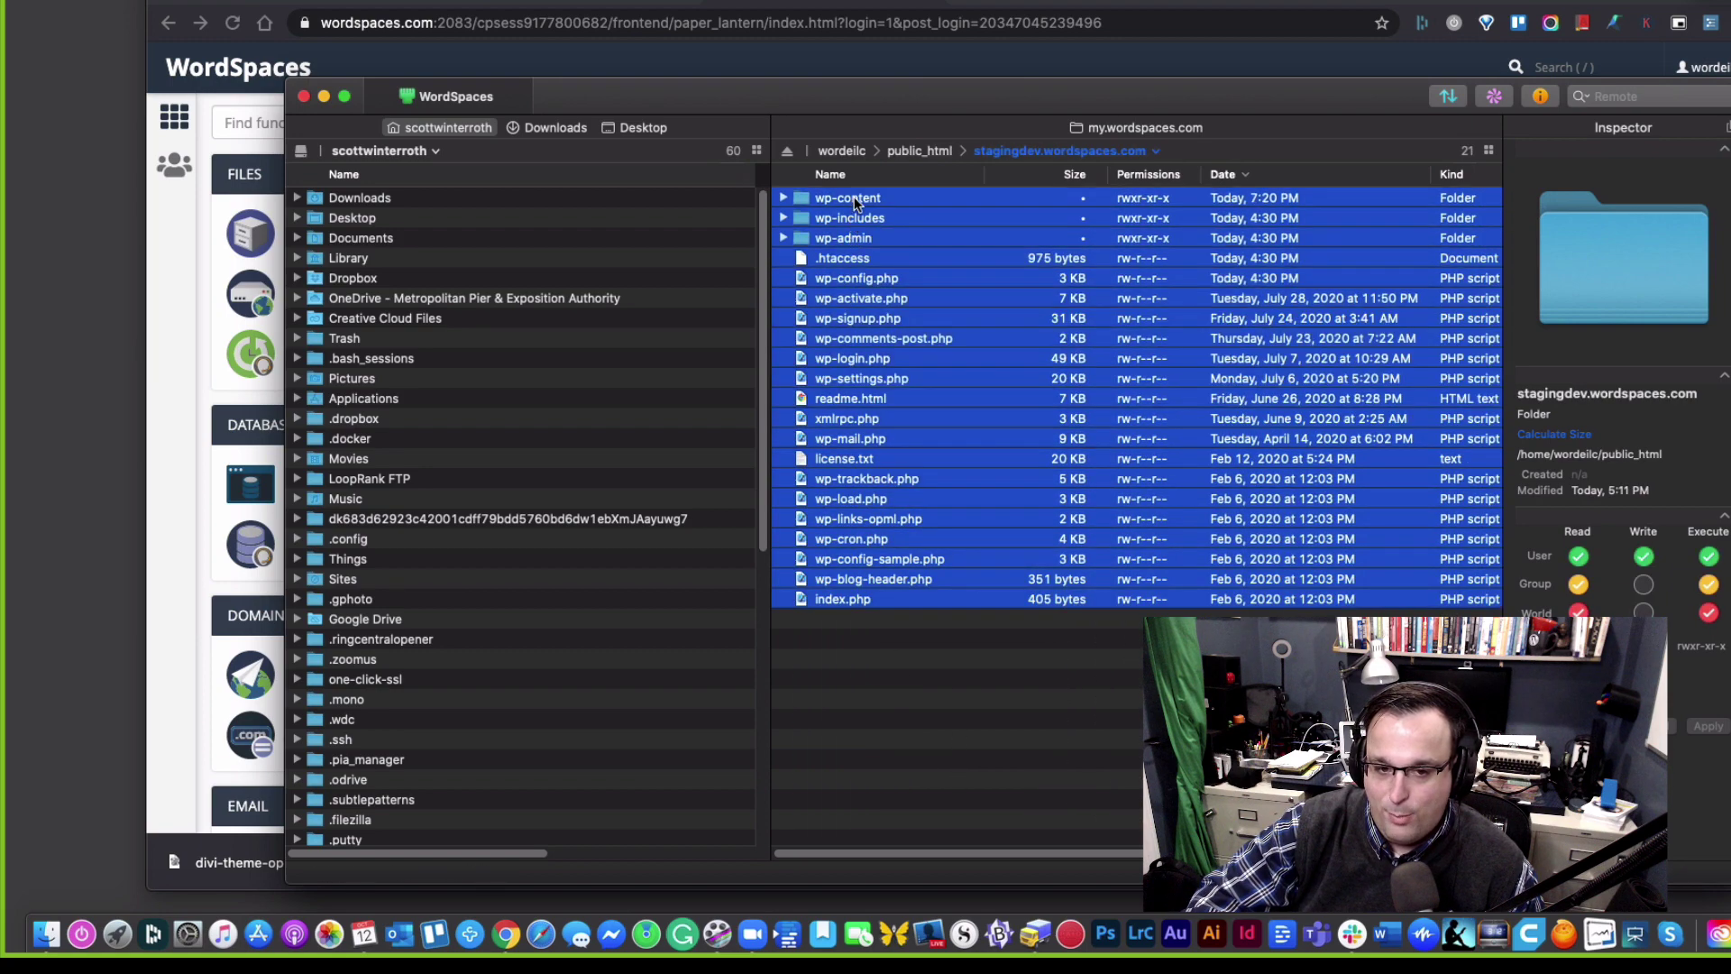
pyautogui.click(1126, 753)
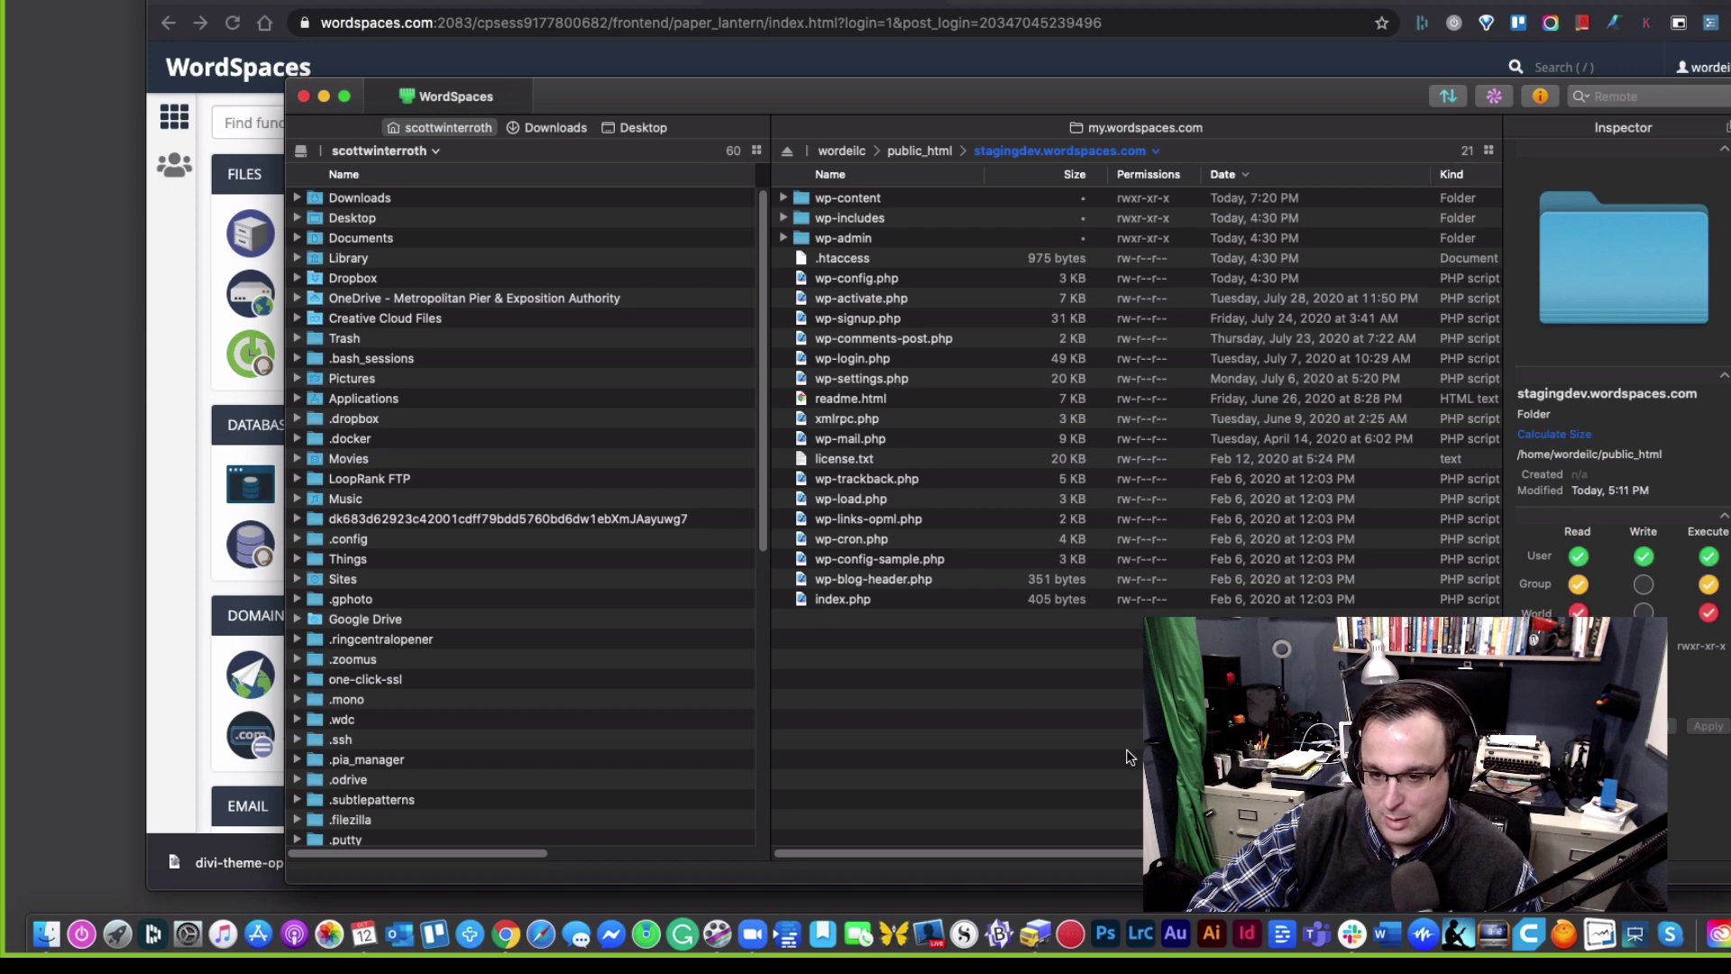
pyautogui.moveTo(1130, 758); pyautogui.dragTo(998, 220)
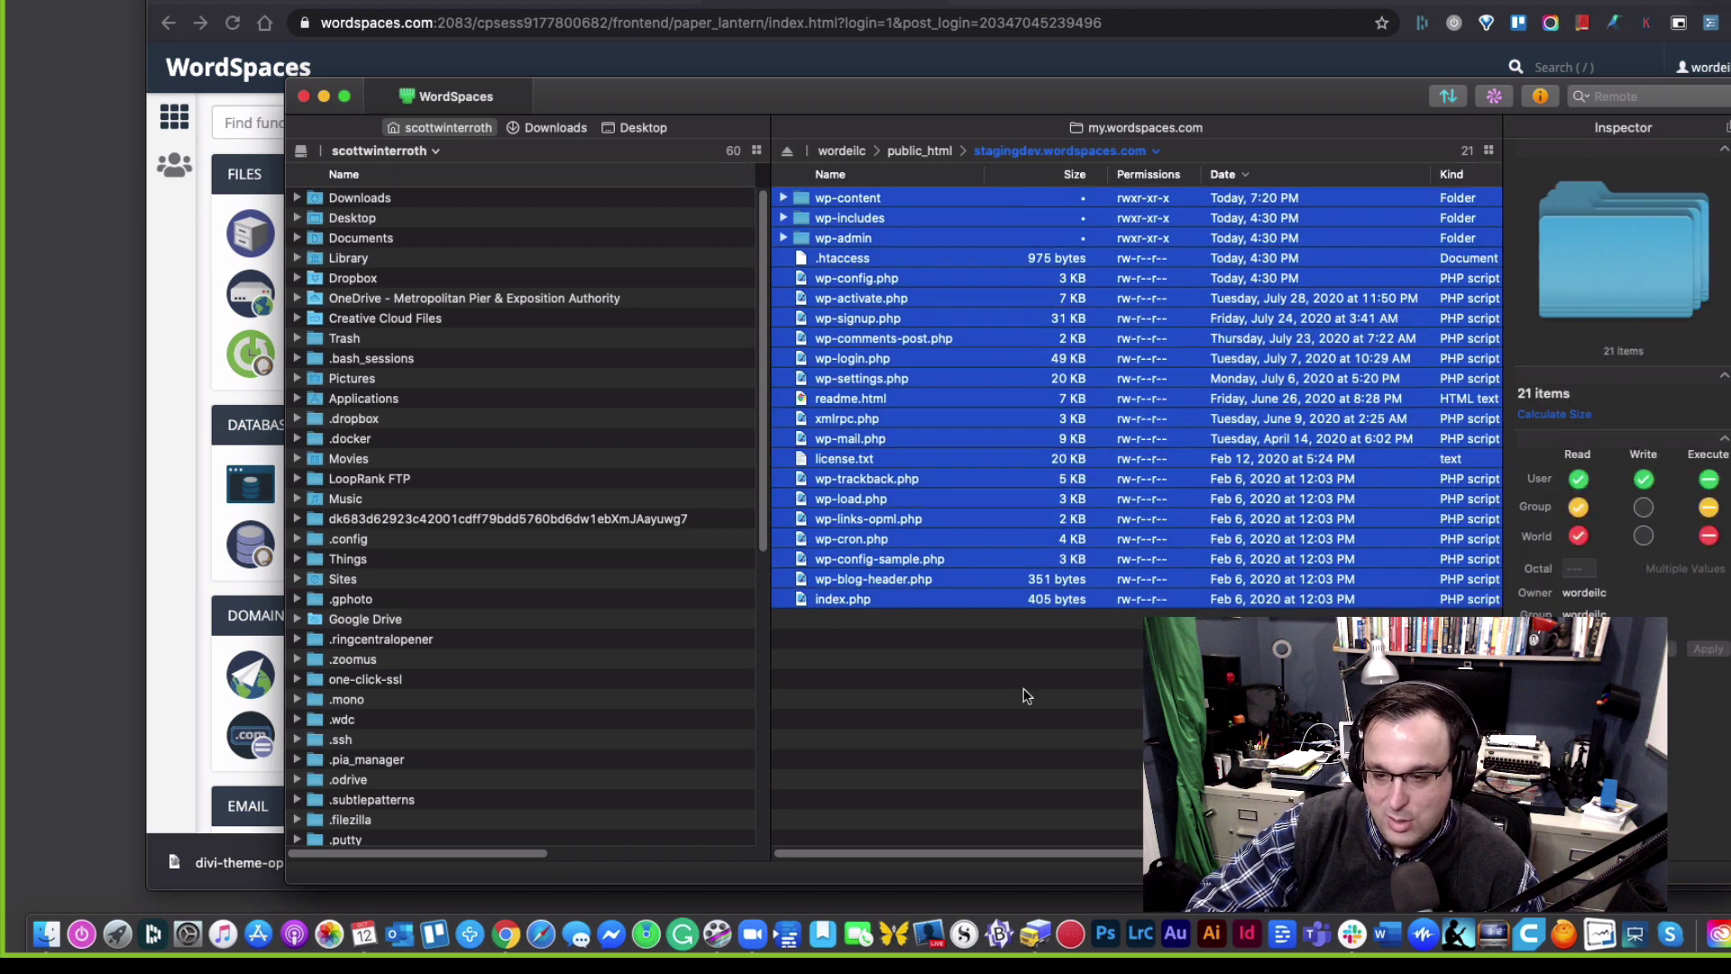
pyautogui.click(1028, 761)
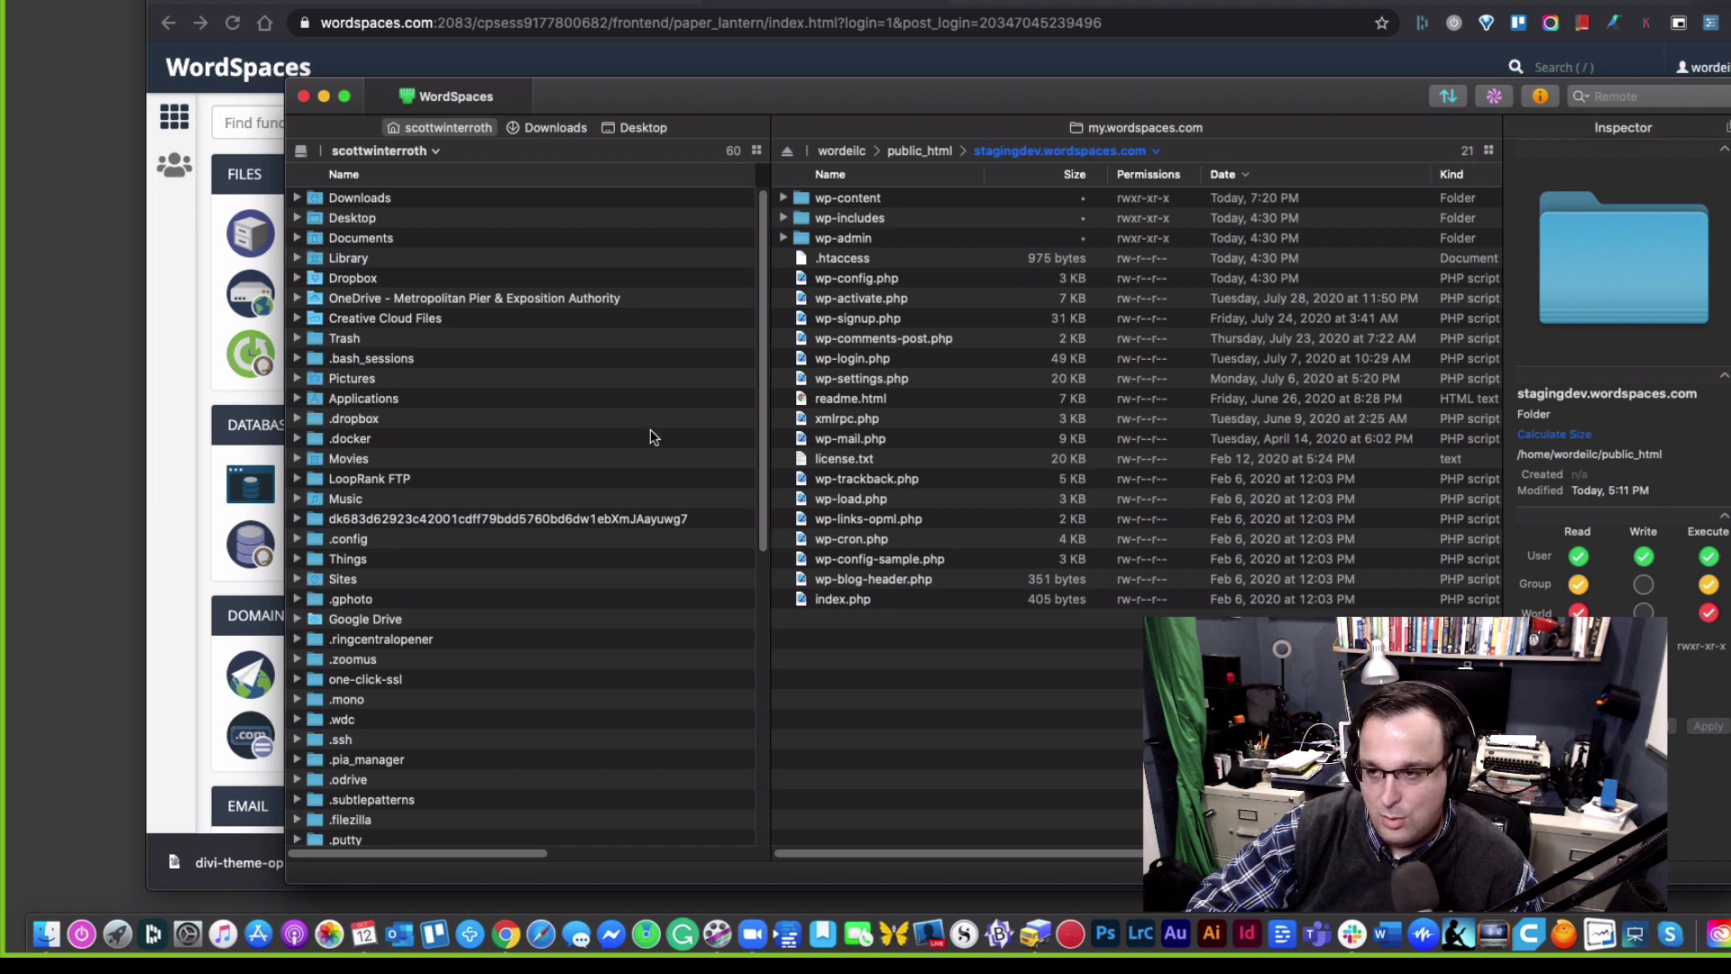
pyautogui.click(1365, 63)
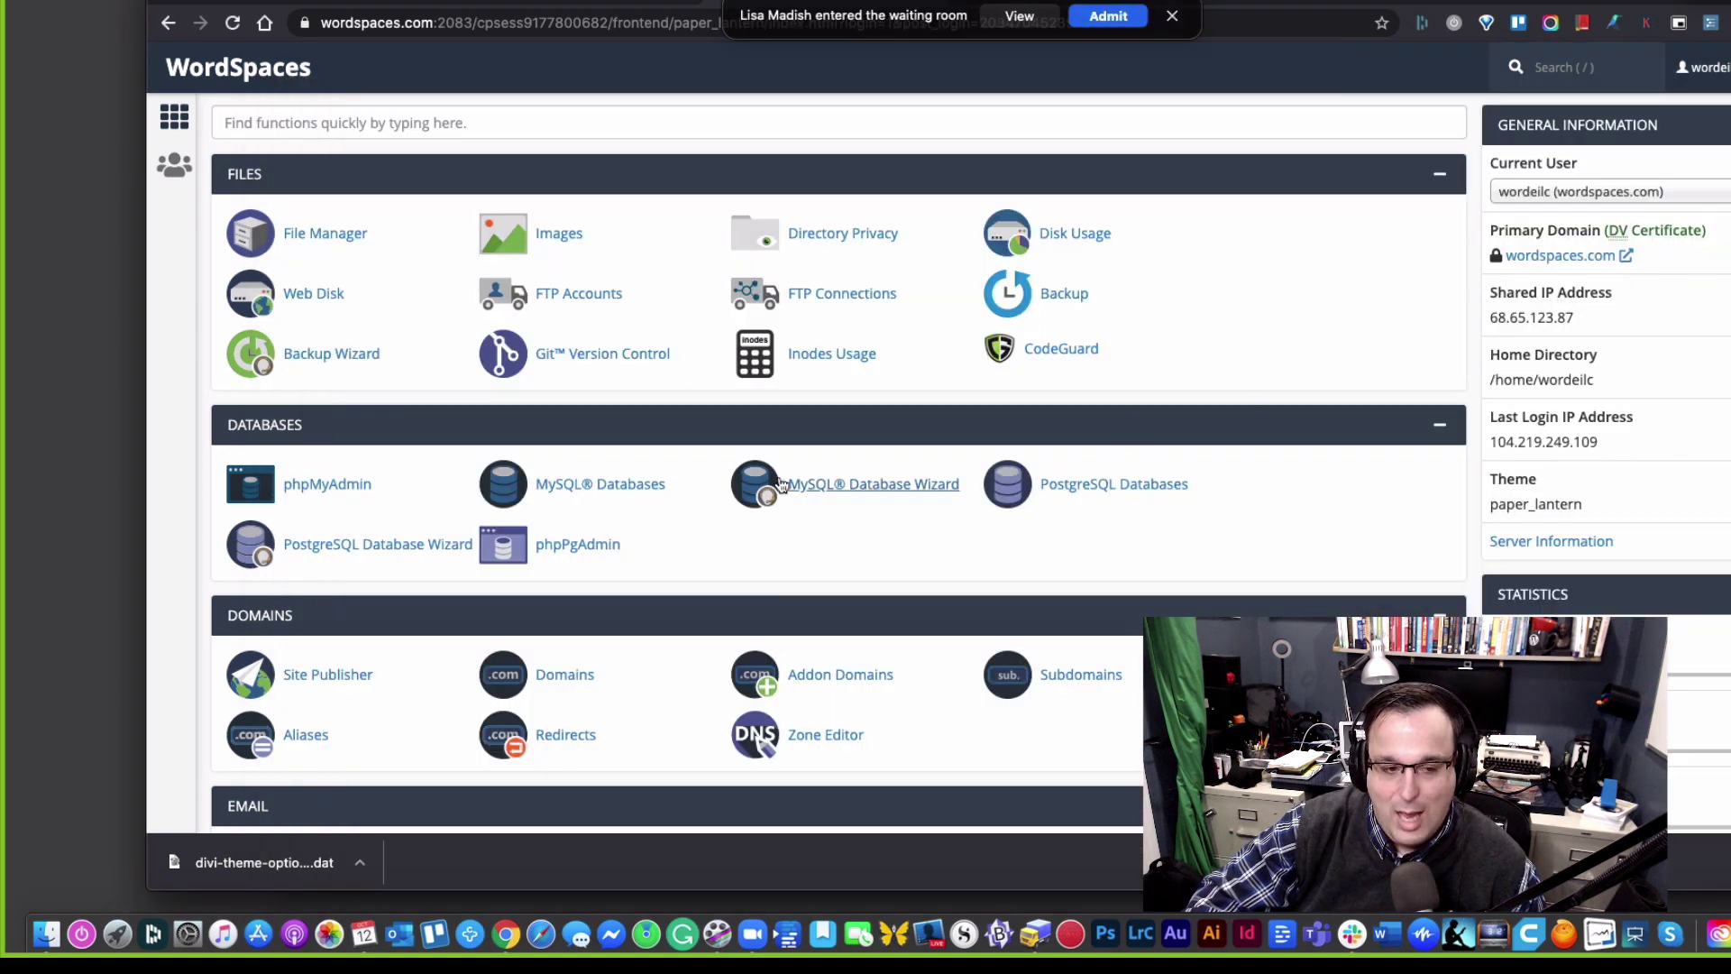
# Step: Open cPanel's File Manager and navigate to the public_html/ folder
pyautogui.click(321, 241)
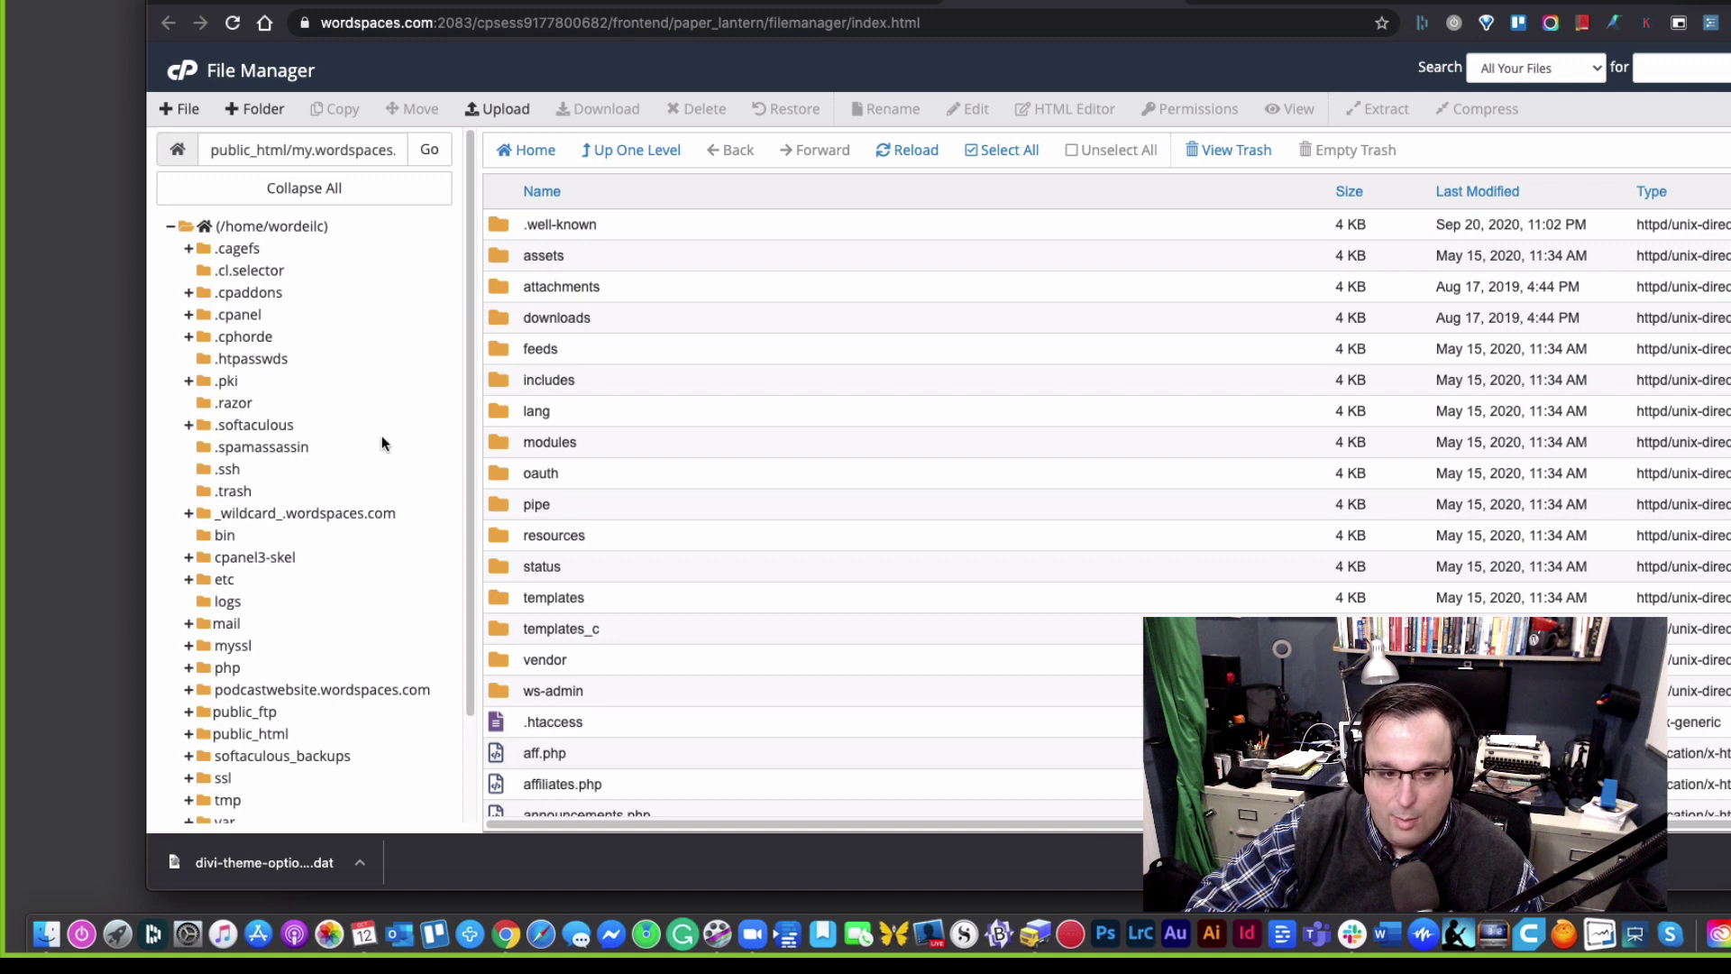
pyautogui.scroll(-2, 669, 452)
pyautogui.scroll(2, 669, 455)
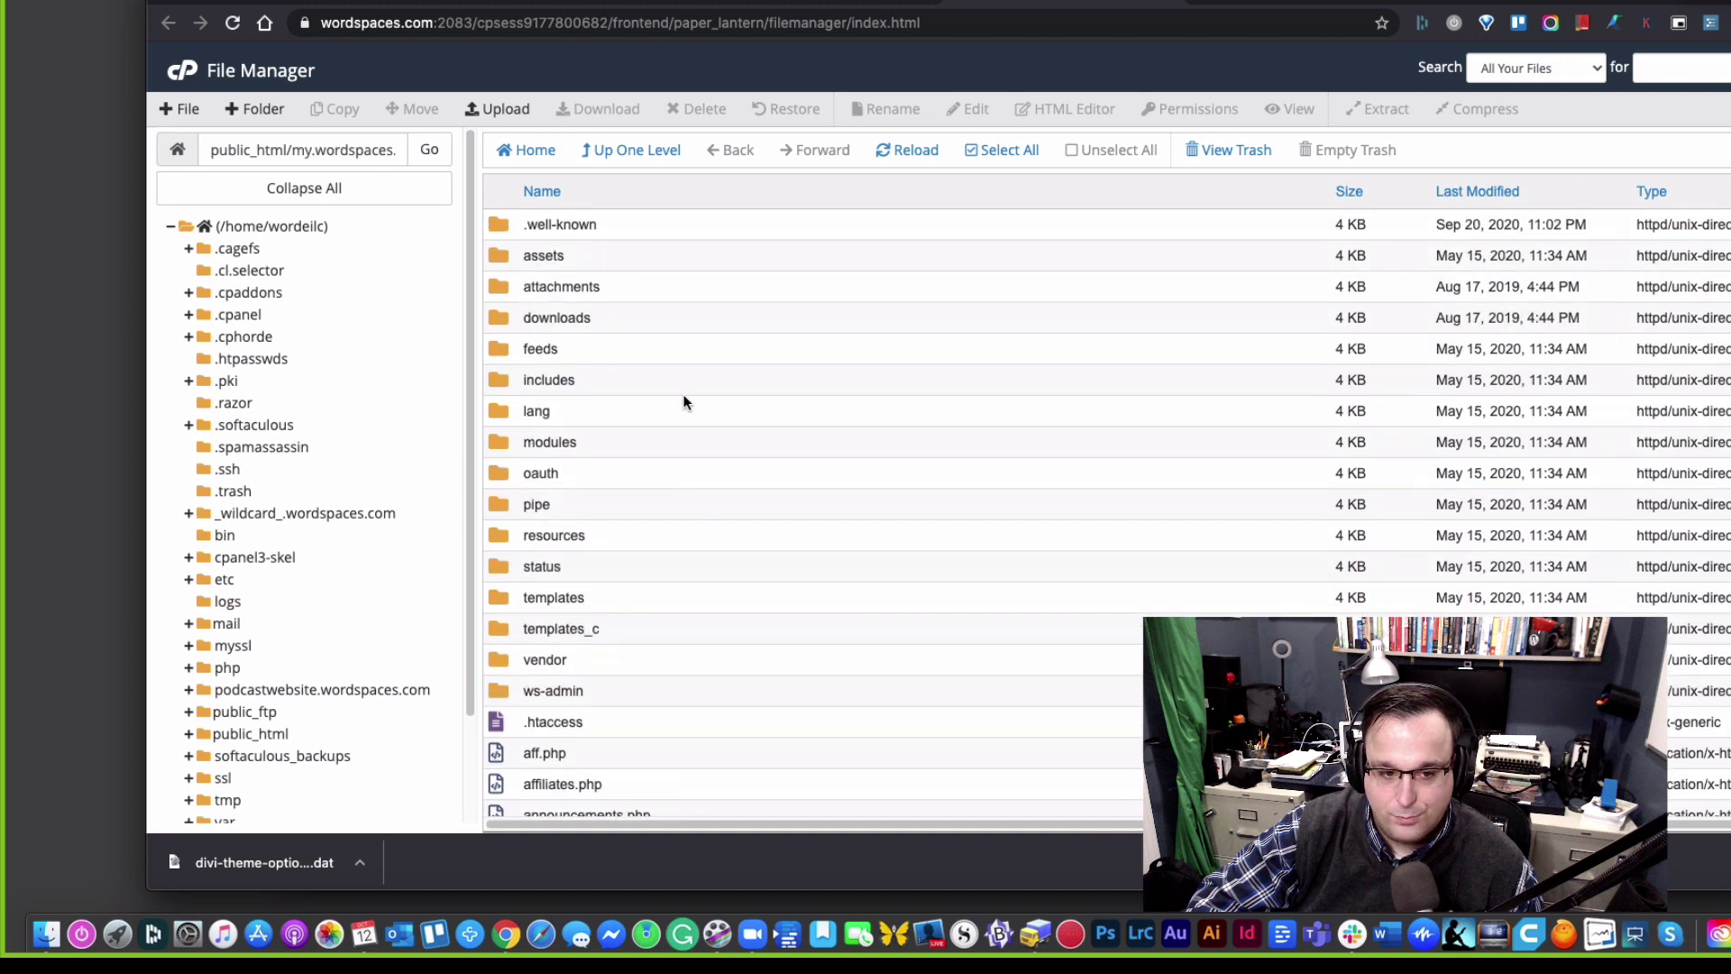
pyautogui.scroll(-5, 683, 402)
pyautogui.scroll(5, 684, 399)
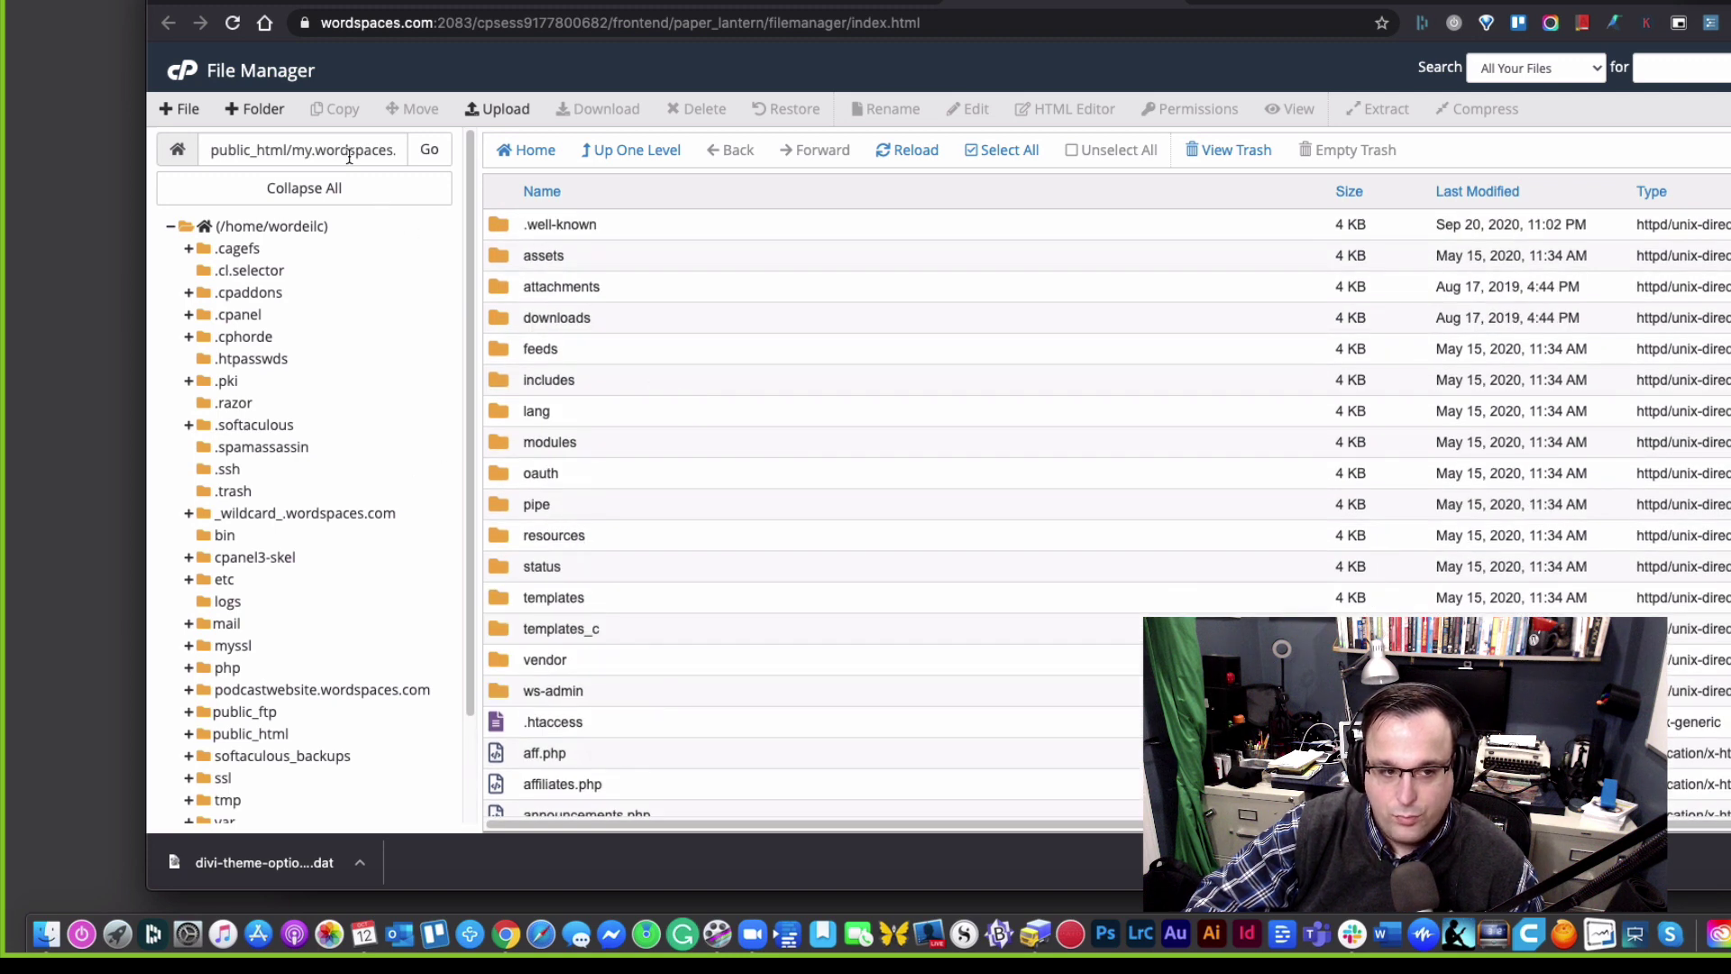
pyautogui.moveTo(295, 151); pyautogui.dragTo(425, 154)
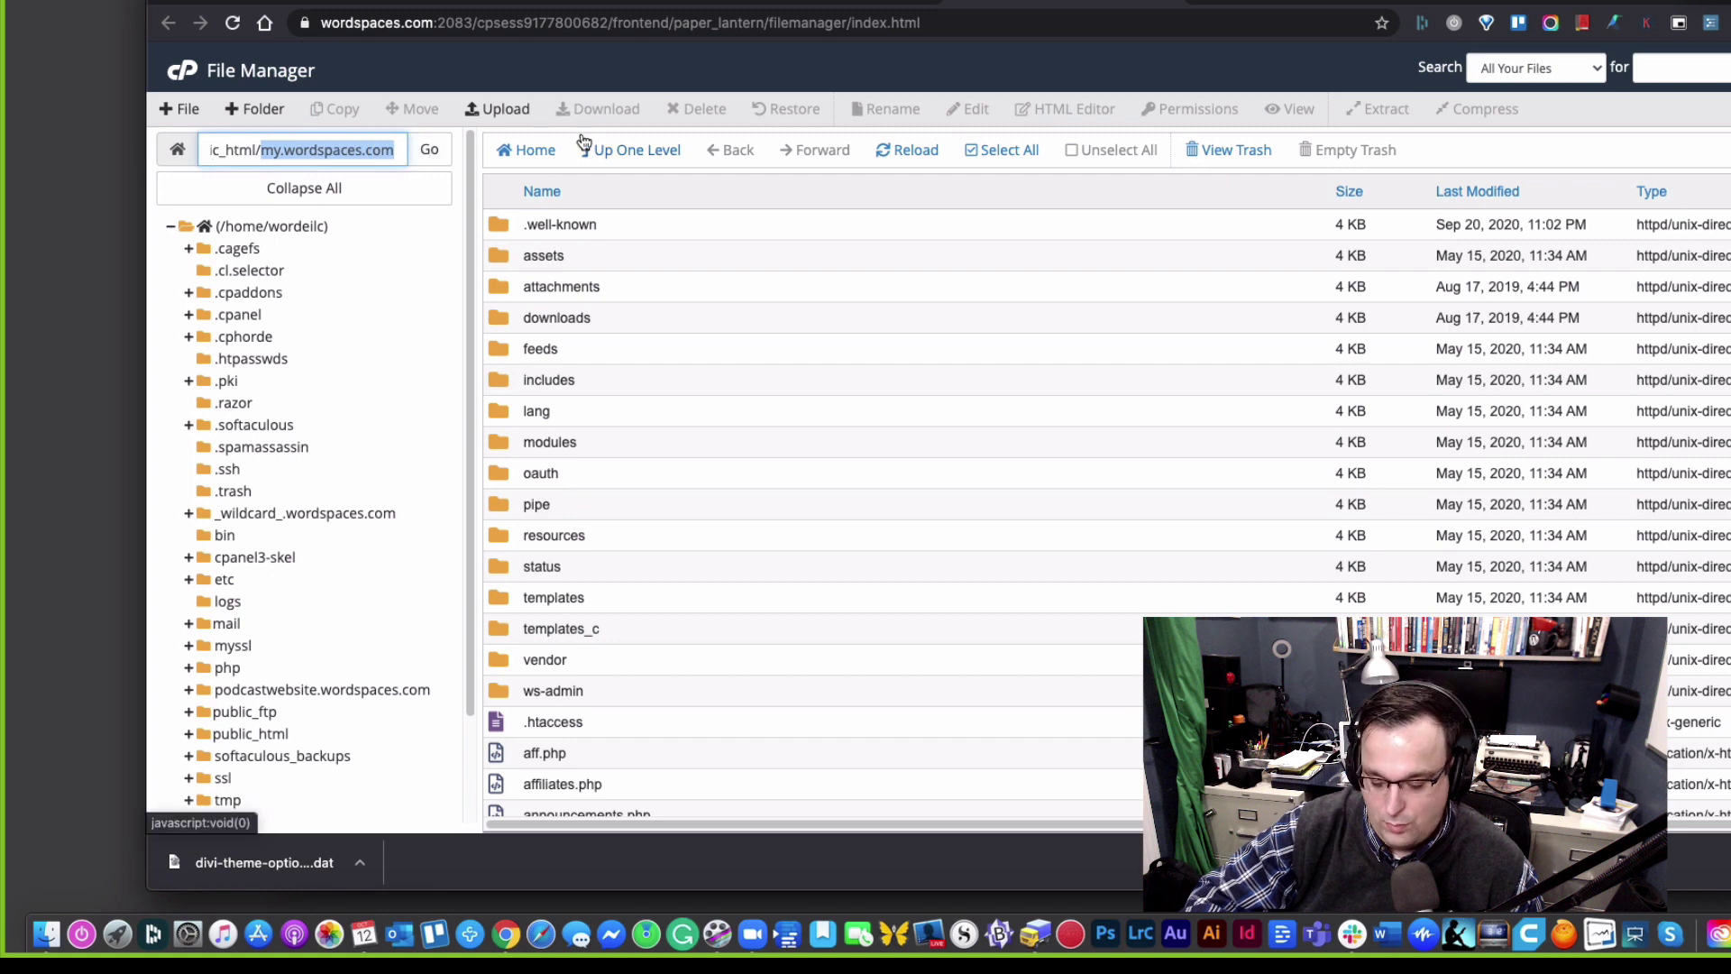
pyautogui.press('BackSpace')
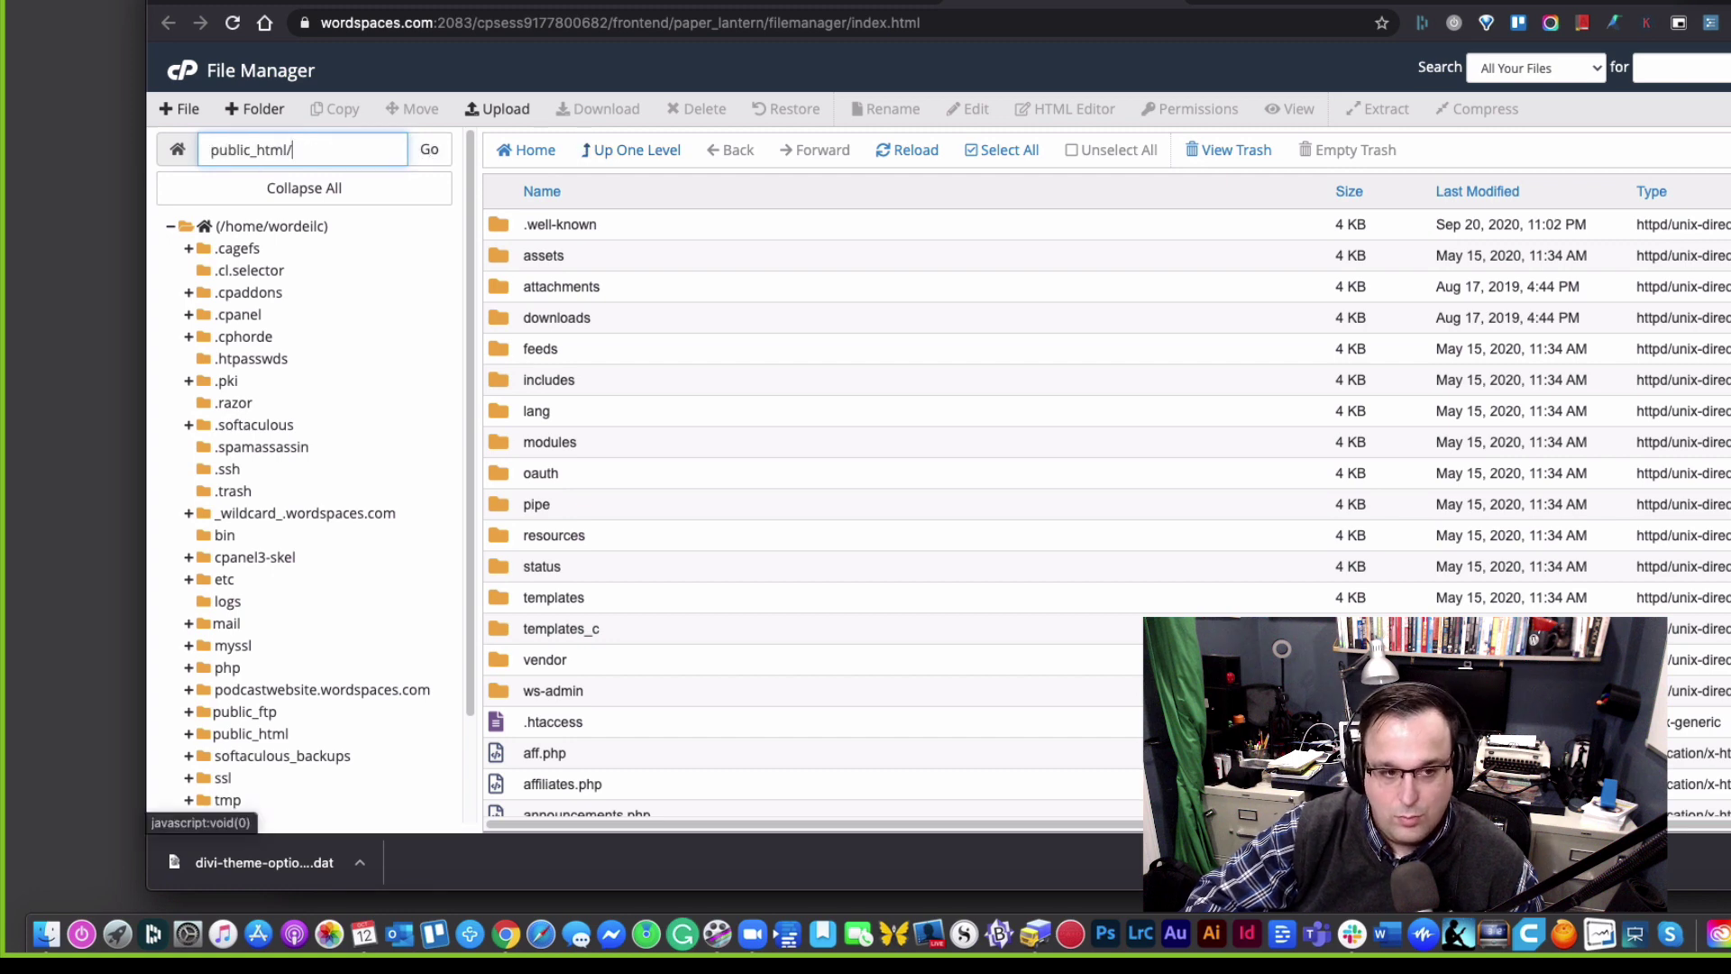
pyautogui.click(426, 155)
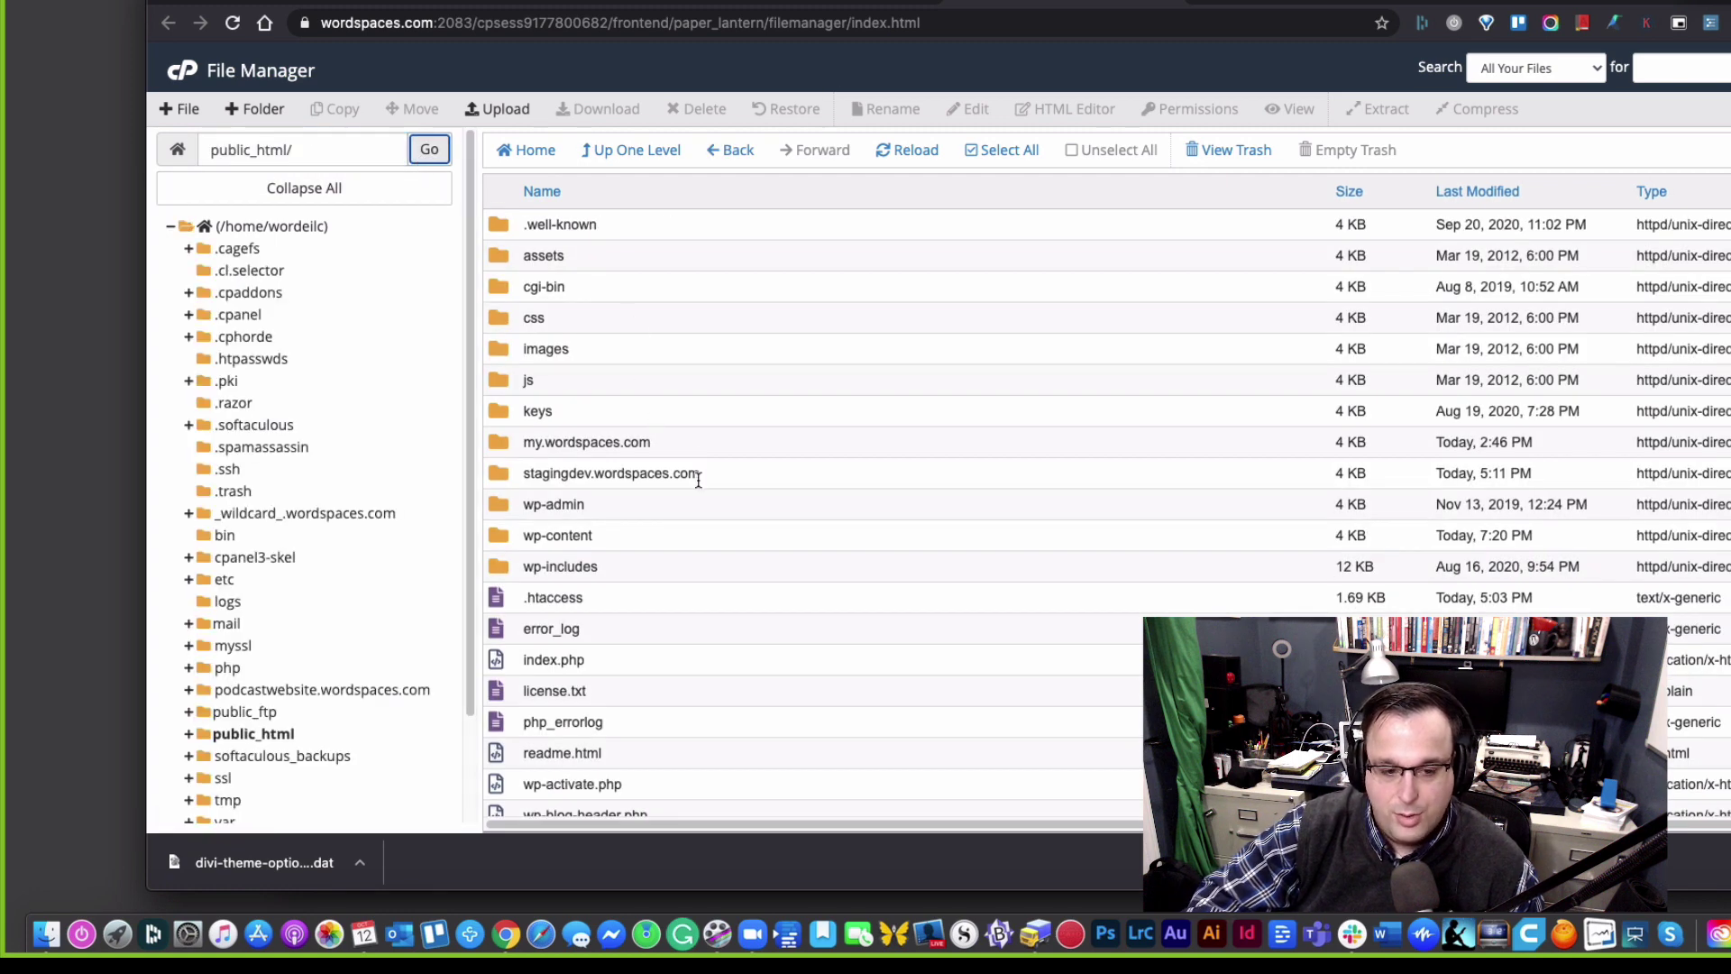
# Step: Enter the stagingdev.wordspaces.com folder and select wp-config.php
pyautogui.doubleClick(806, 474)
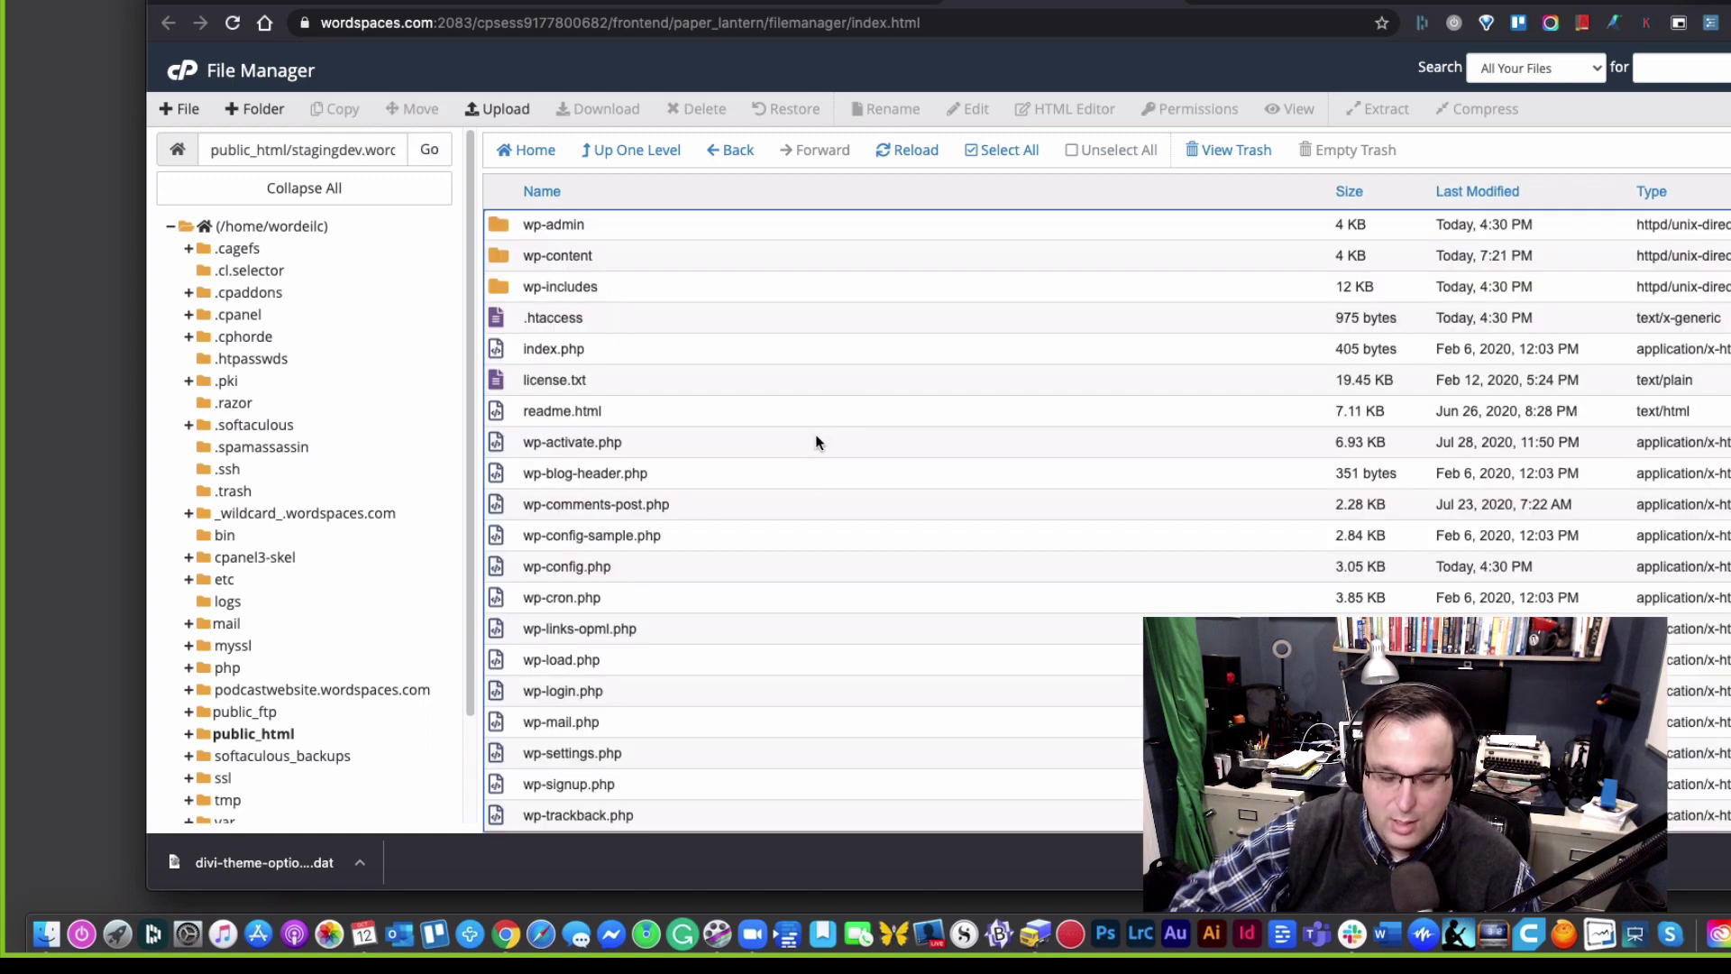
pyautogui.click(804, 576)
pyautogui.scroll(-1, 806, 578)
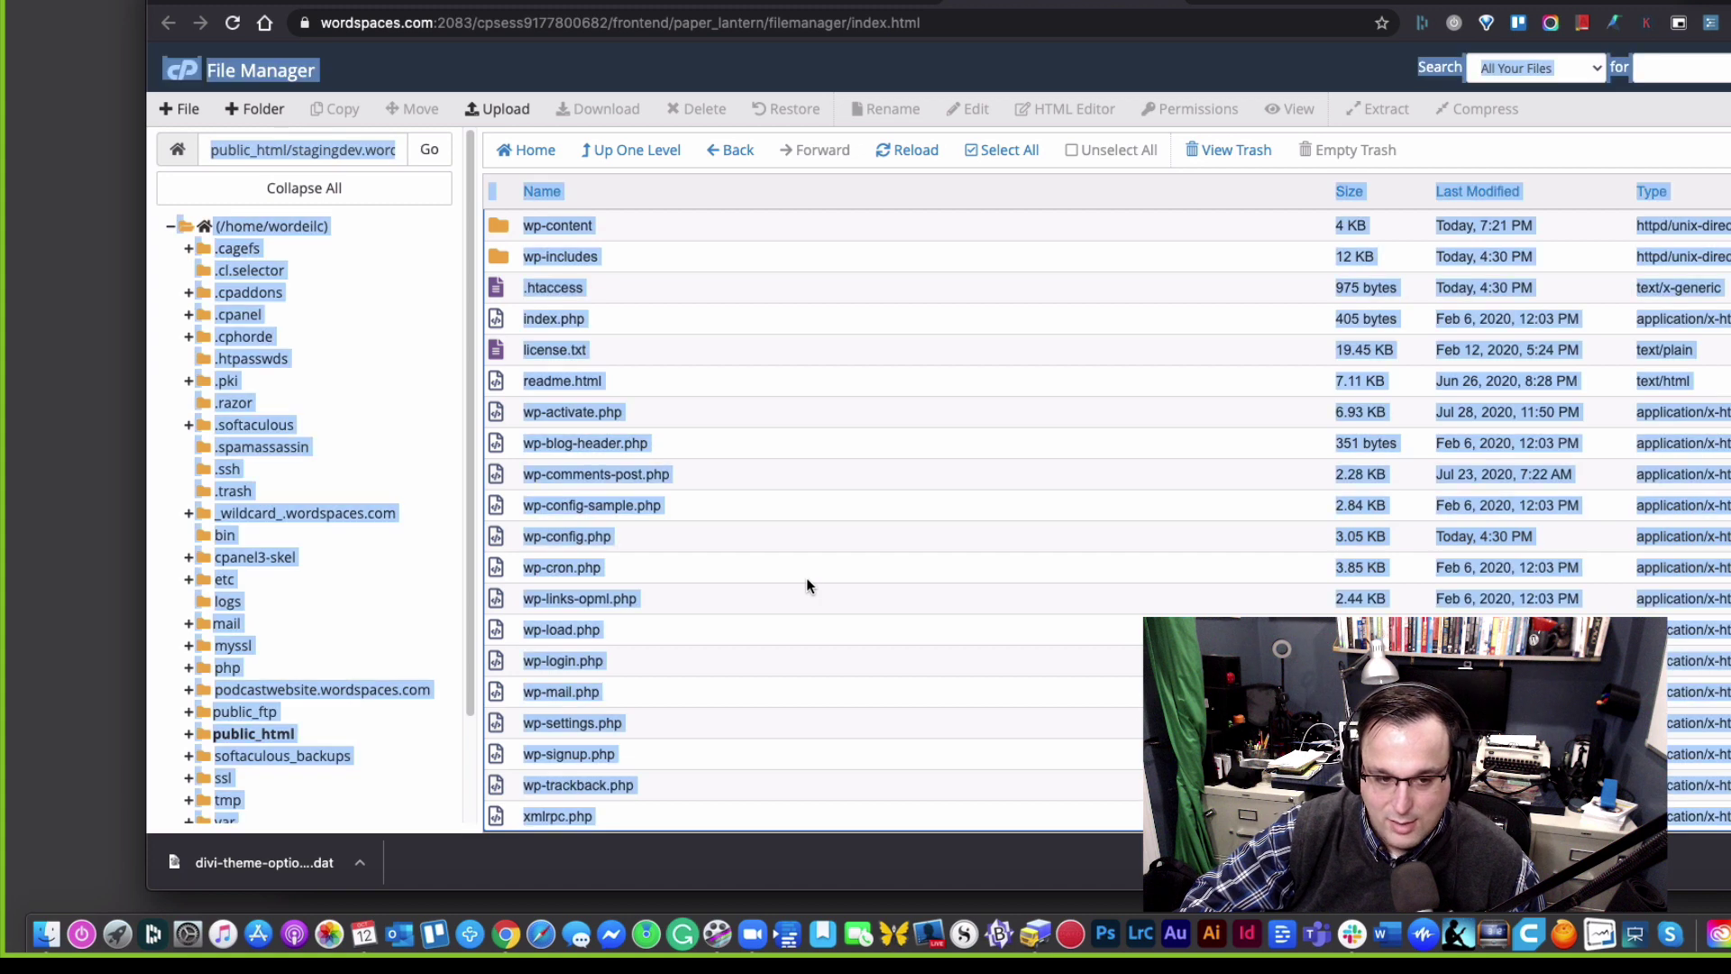
# Step: Select every file and folder in stagingdev.wordspaces.com and compress them into a Zip archive
pyautogui.click(806, 577)
pyautogui.click(610, 822)
pyautogui.scroll(1, 633, 365)
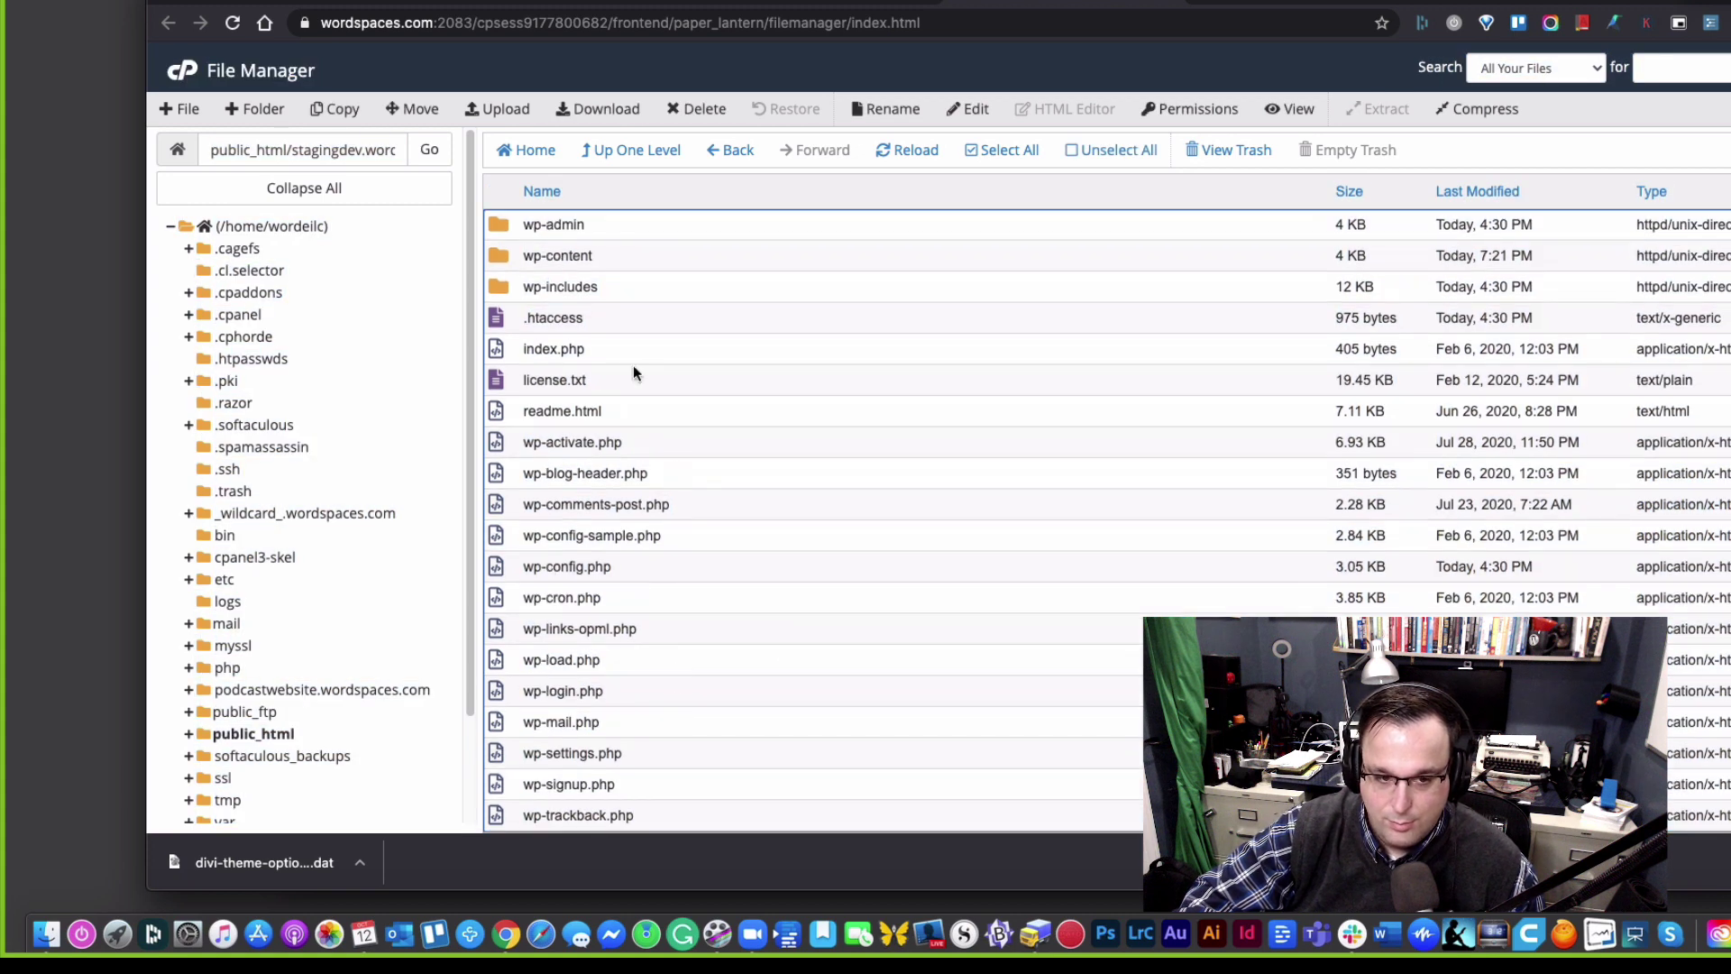
pyautogui.keyDown('shift'); pyautogui.click(601, 227); pyautogui.keyUp('shift')
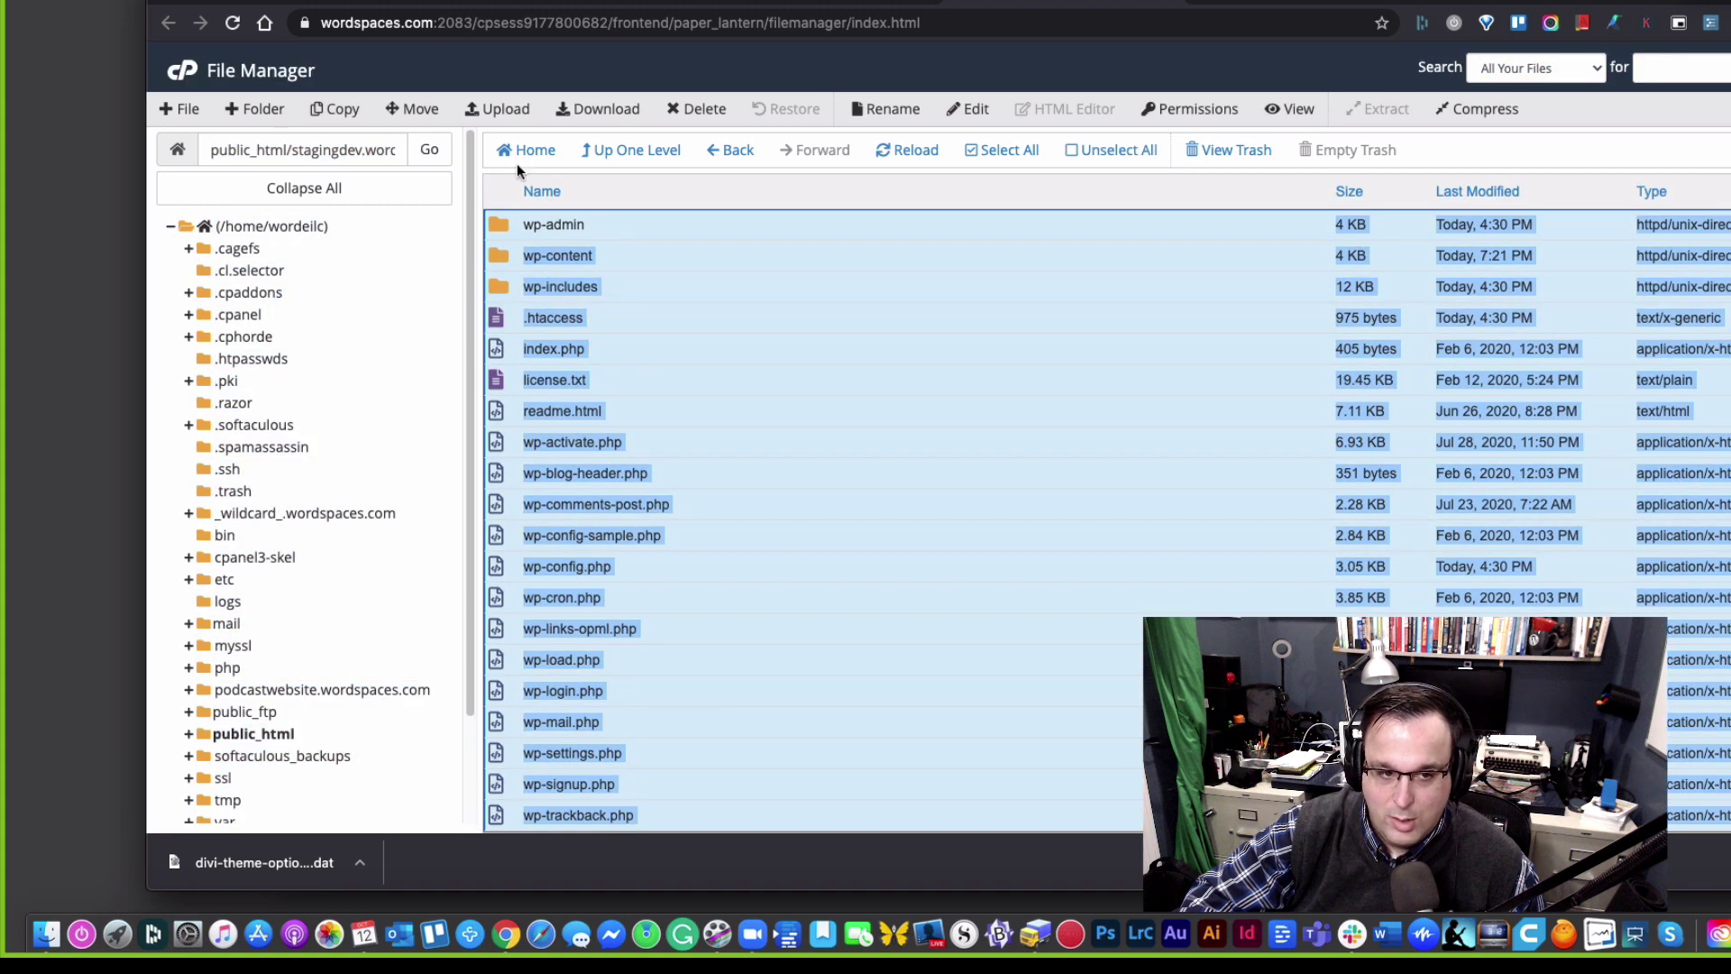
pyautogui.click(1479, 112)
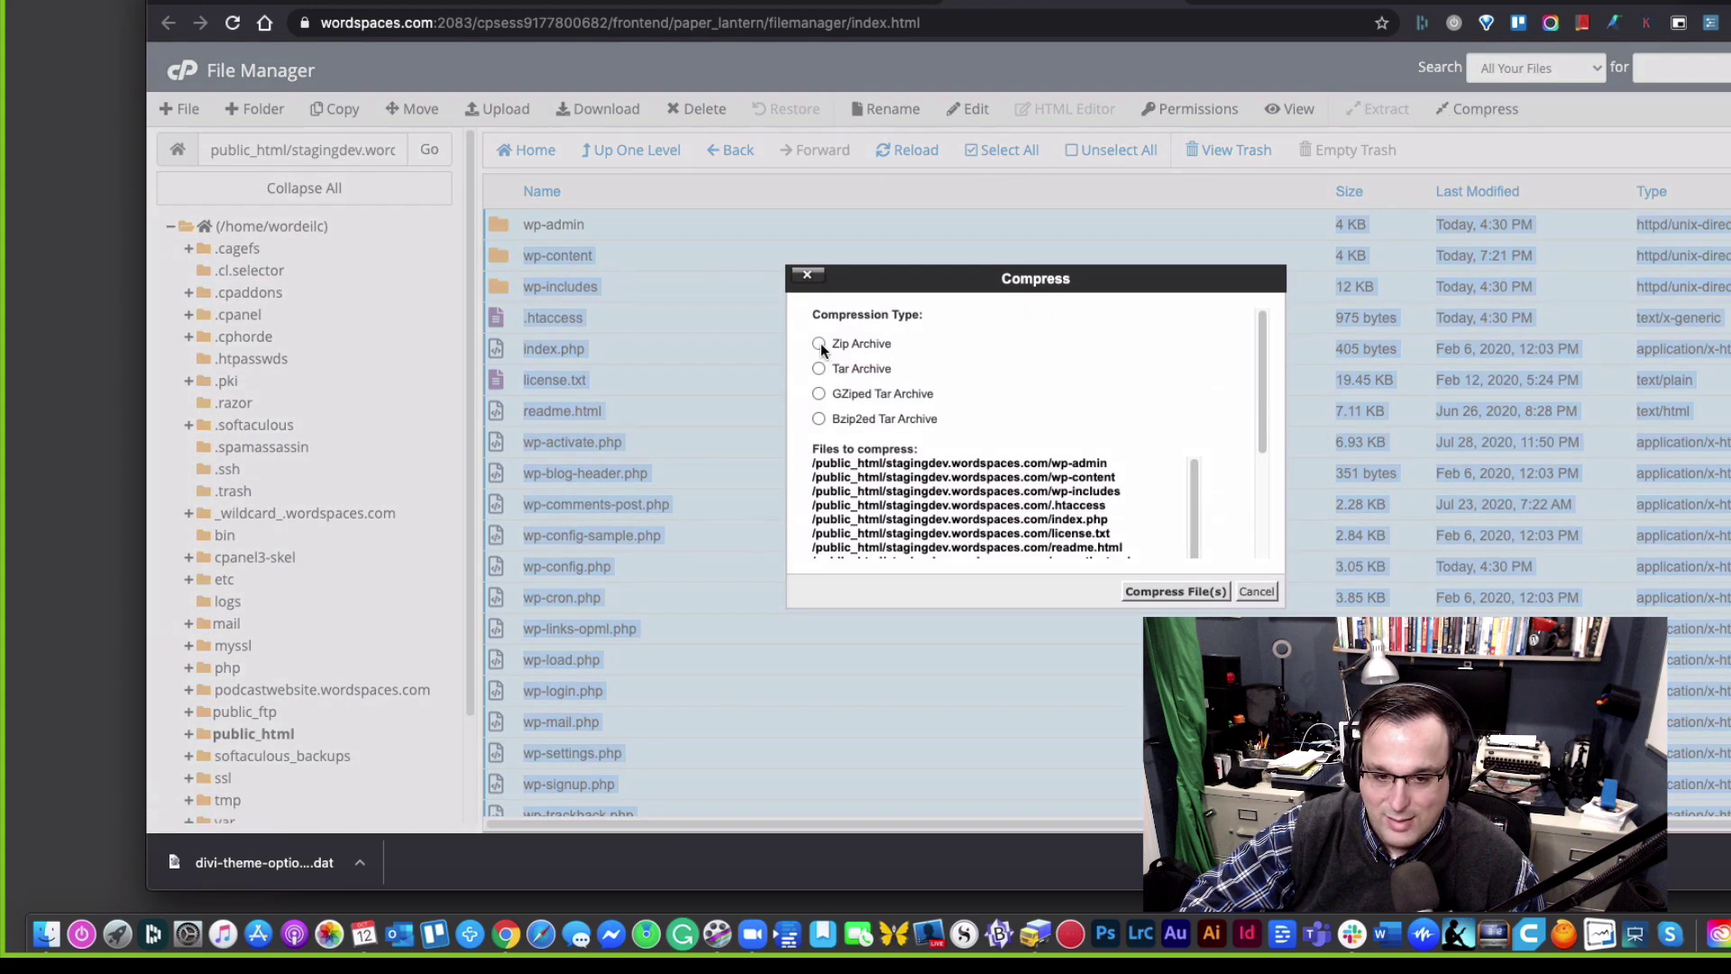
pyautogui.click(1172, 591)
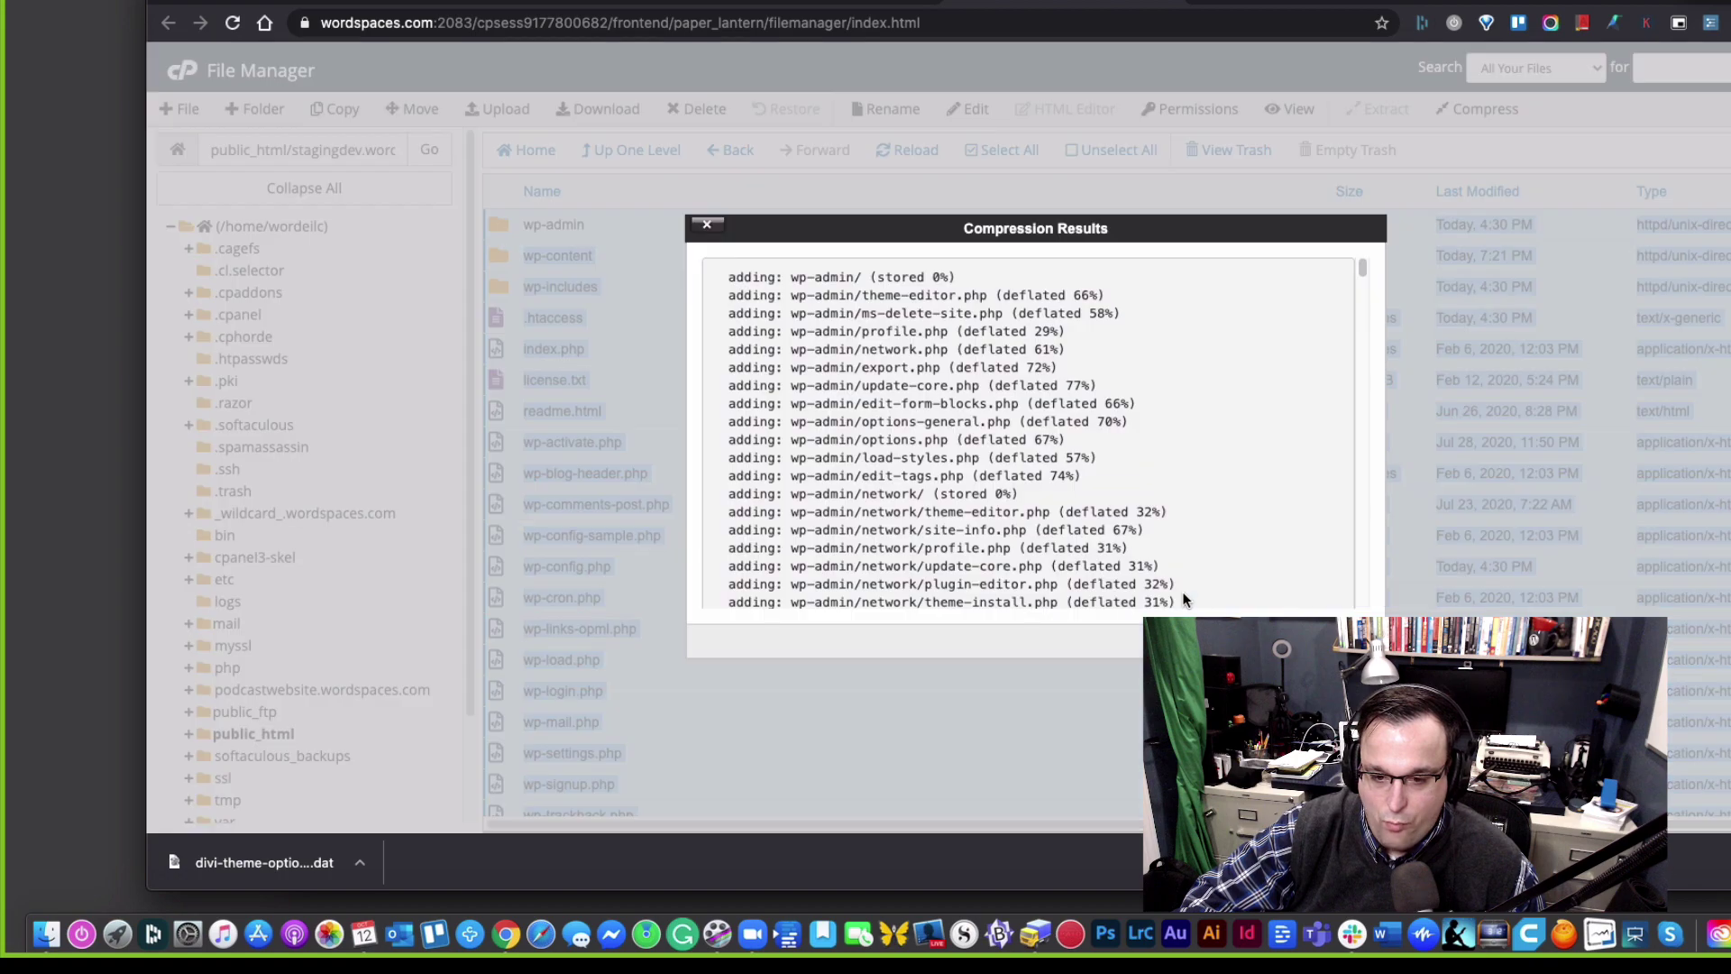
# Step: Close the compression results and reload the listing so wp-admin.zip appears
pyautogui.click(1293, 625)
pyautogui.scroll(-1, 1096, 564)
pyautogui.click(1096, 565)
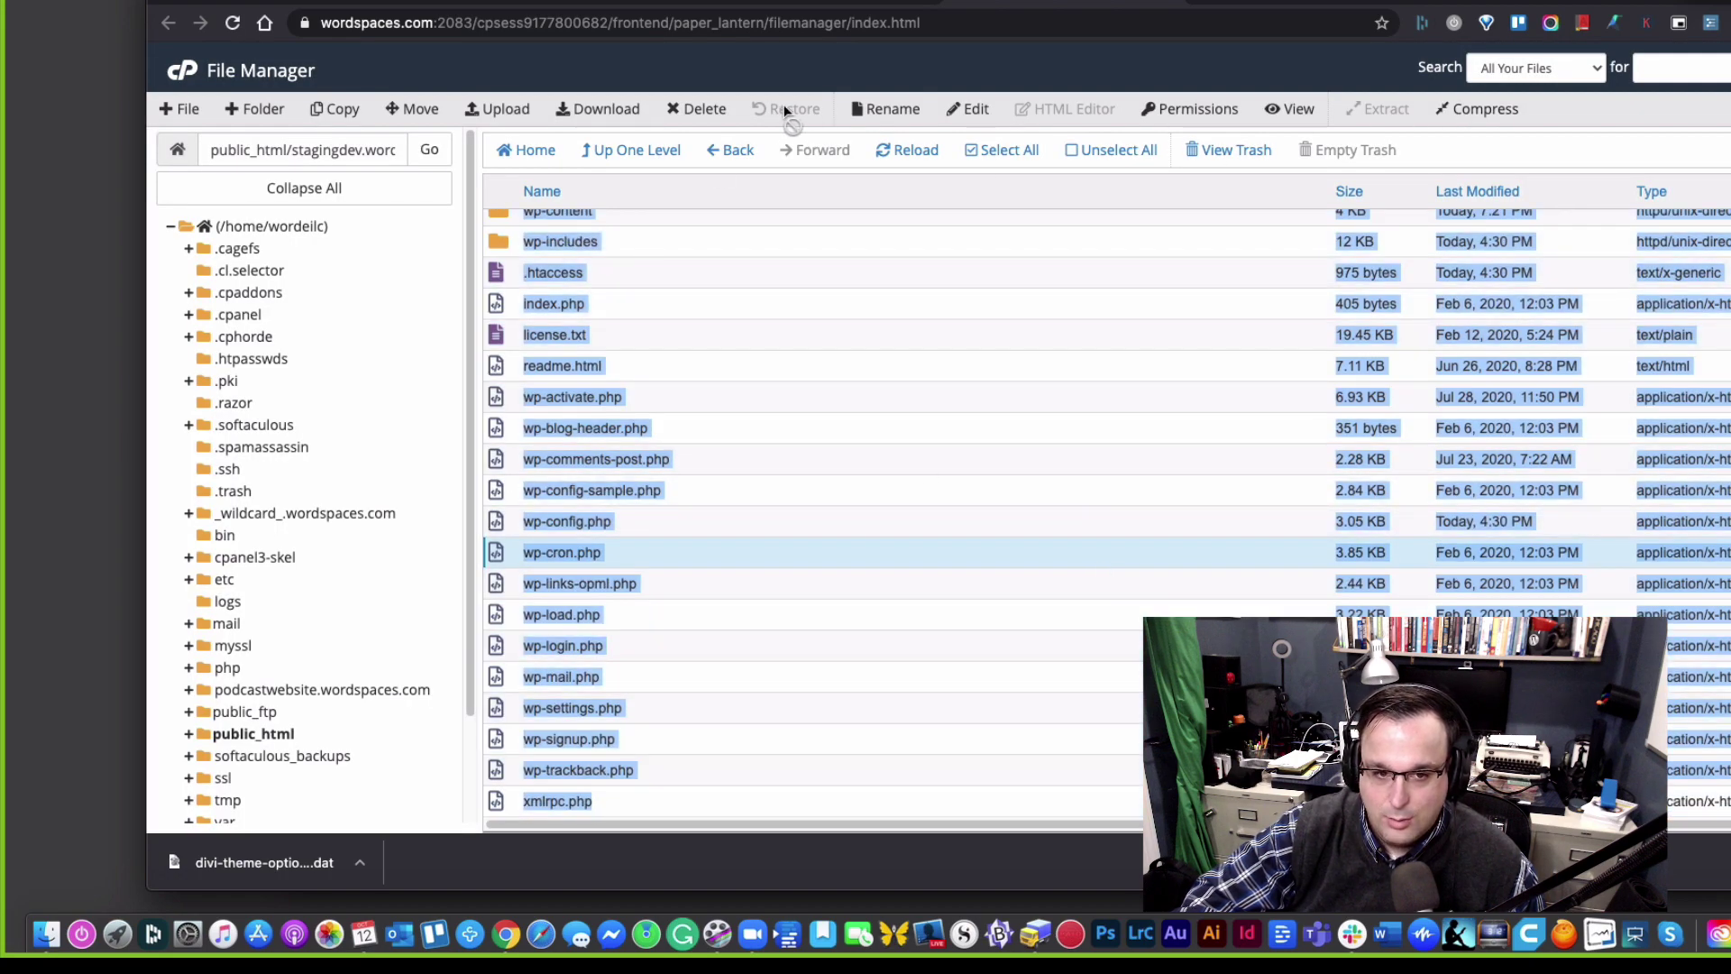
pyautogui.click(931, 153)
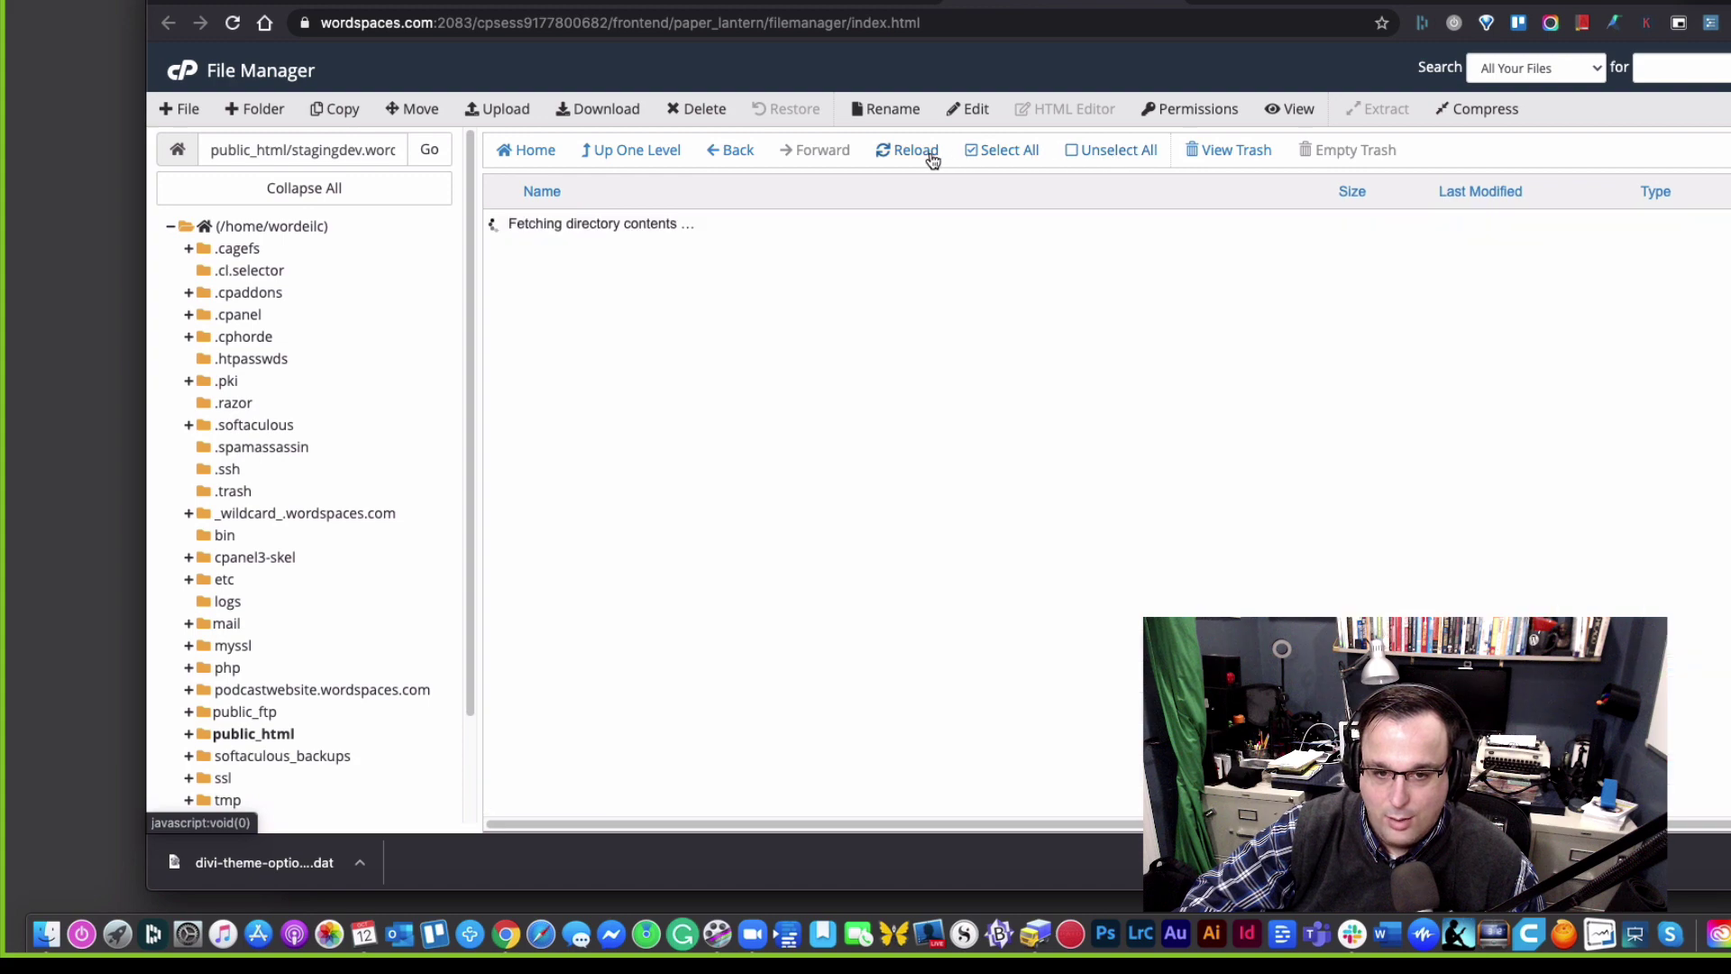
# Step: Download the wp-admin.zip archive and save it to the computer
pyautogui.scroll(2, 615, 359)
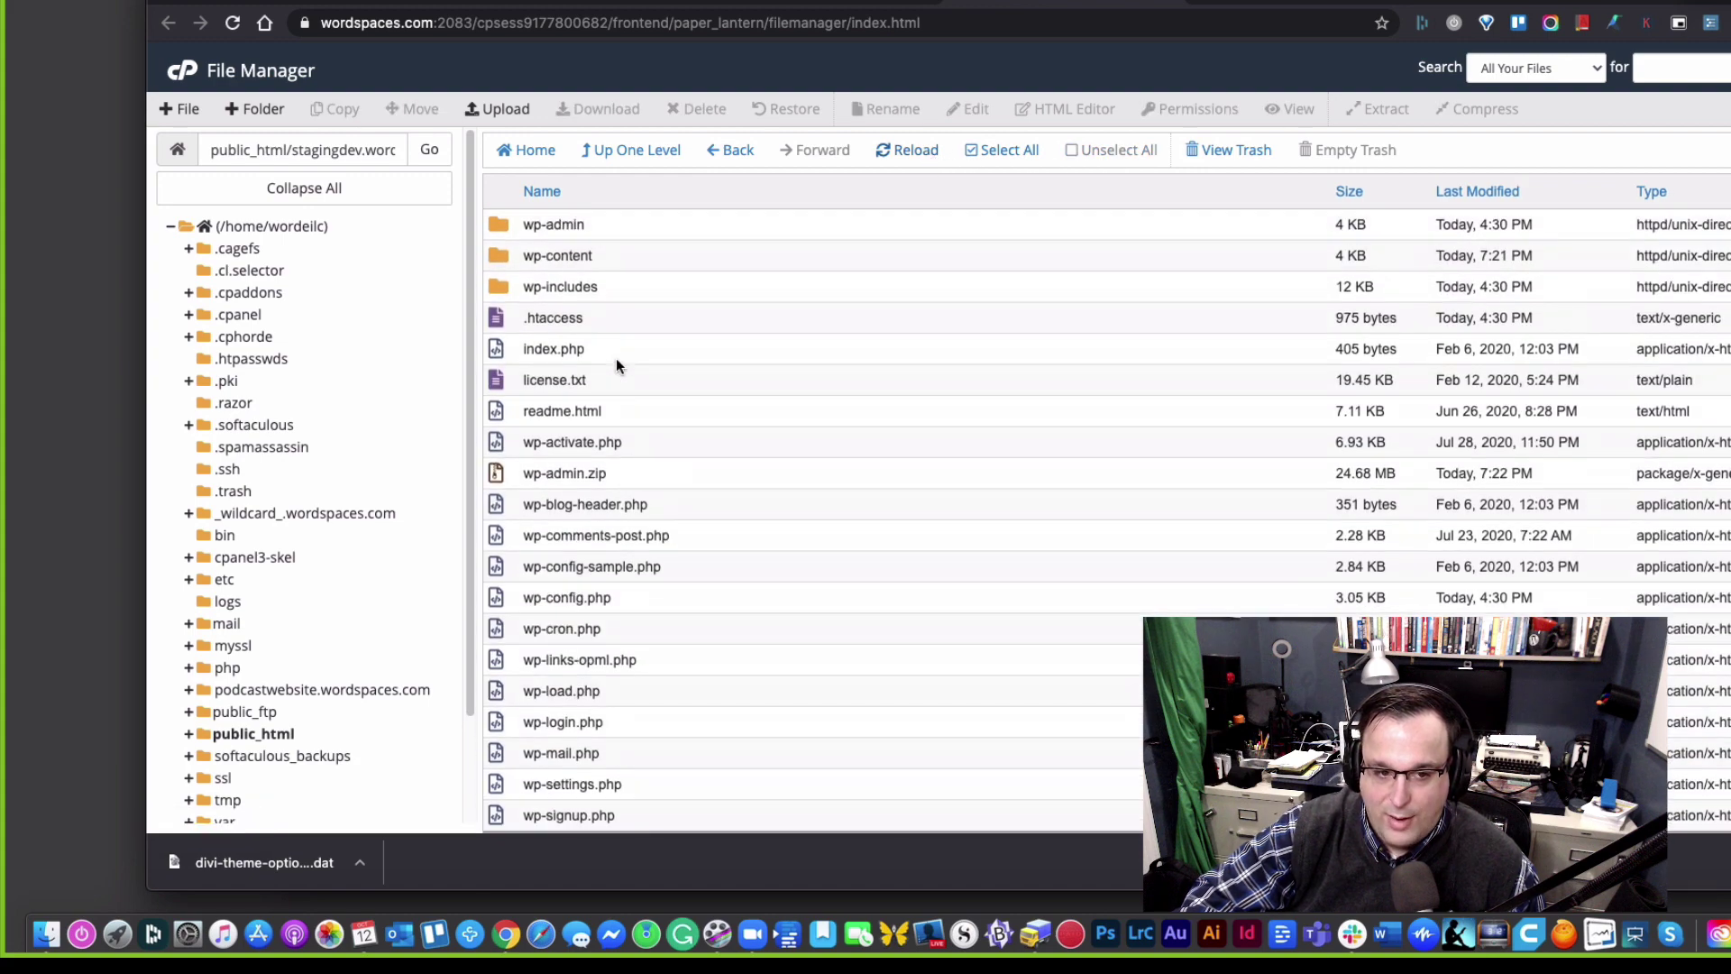
pyautogui.click(624, 448)
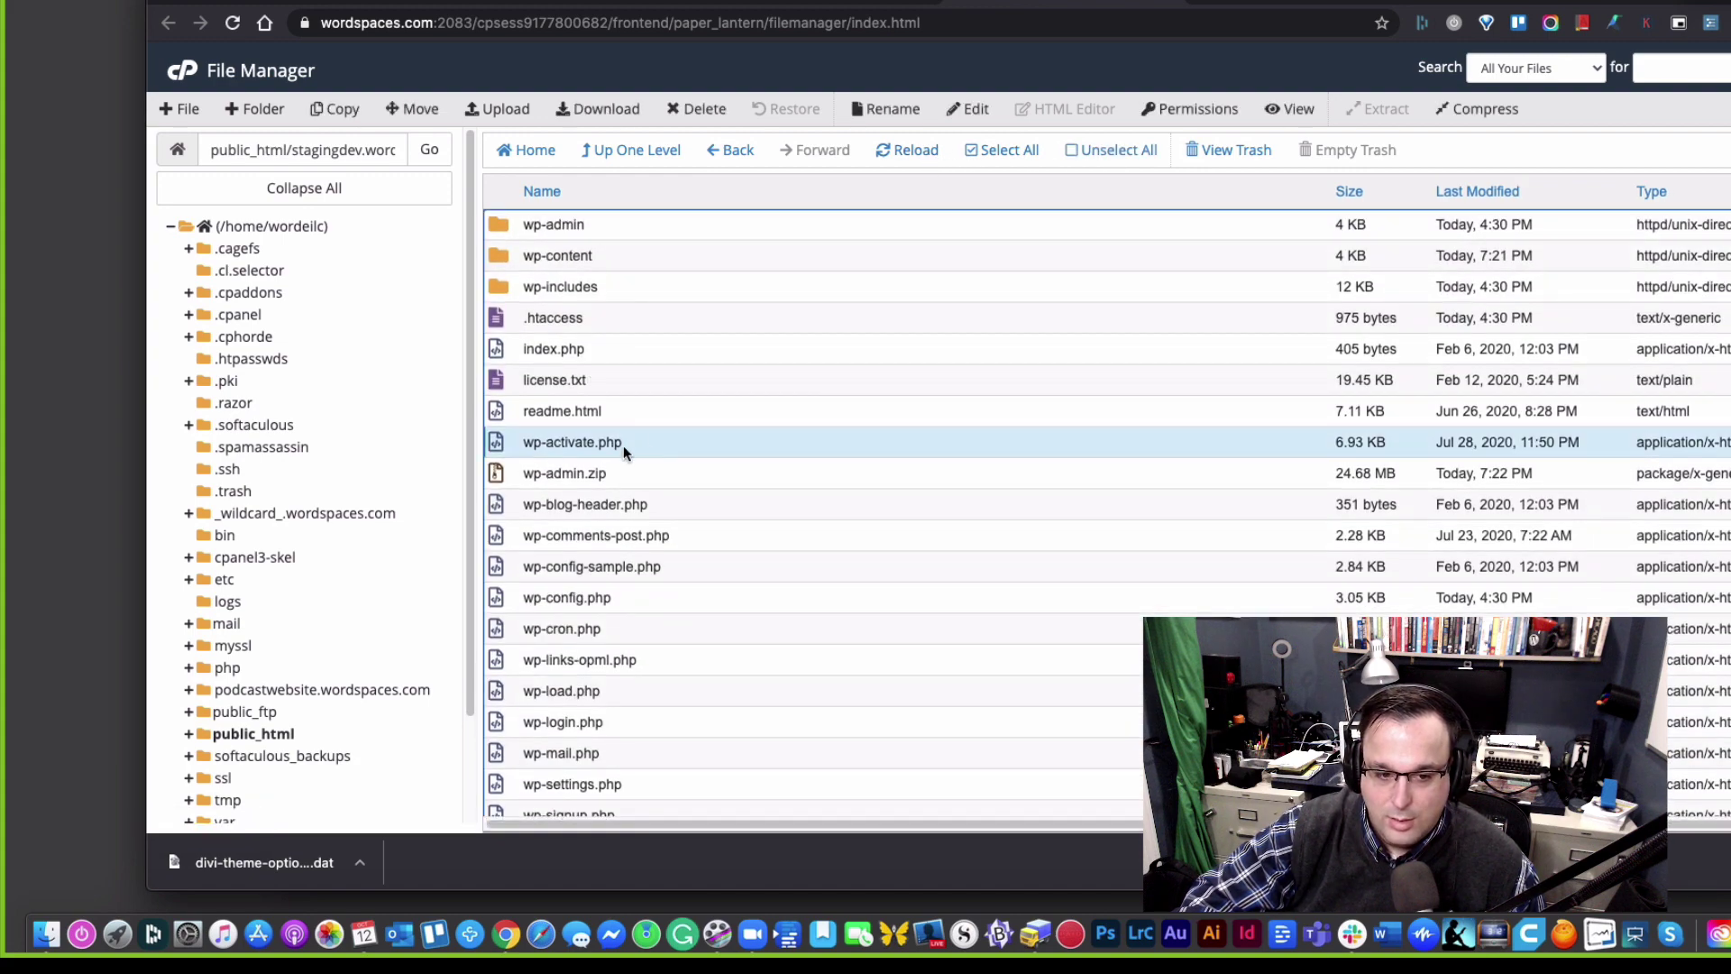
pyautogui.scroll(-3, 685, 443)
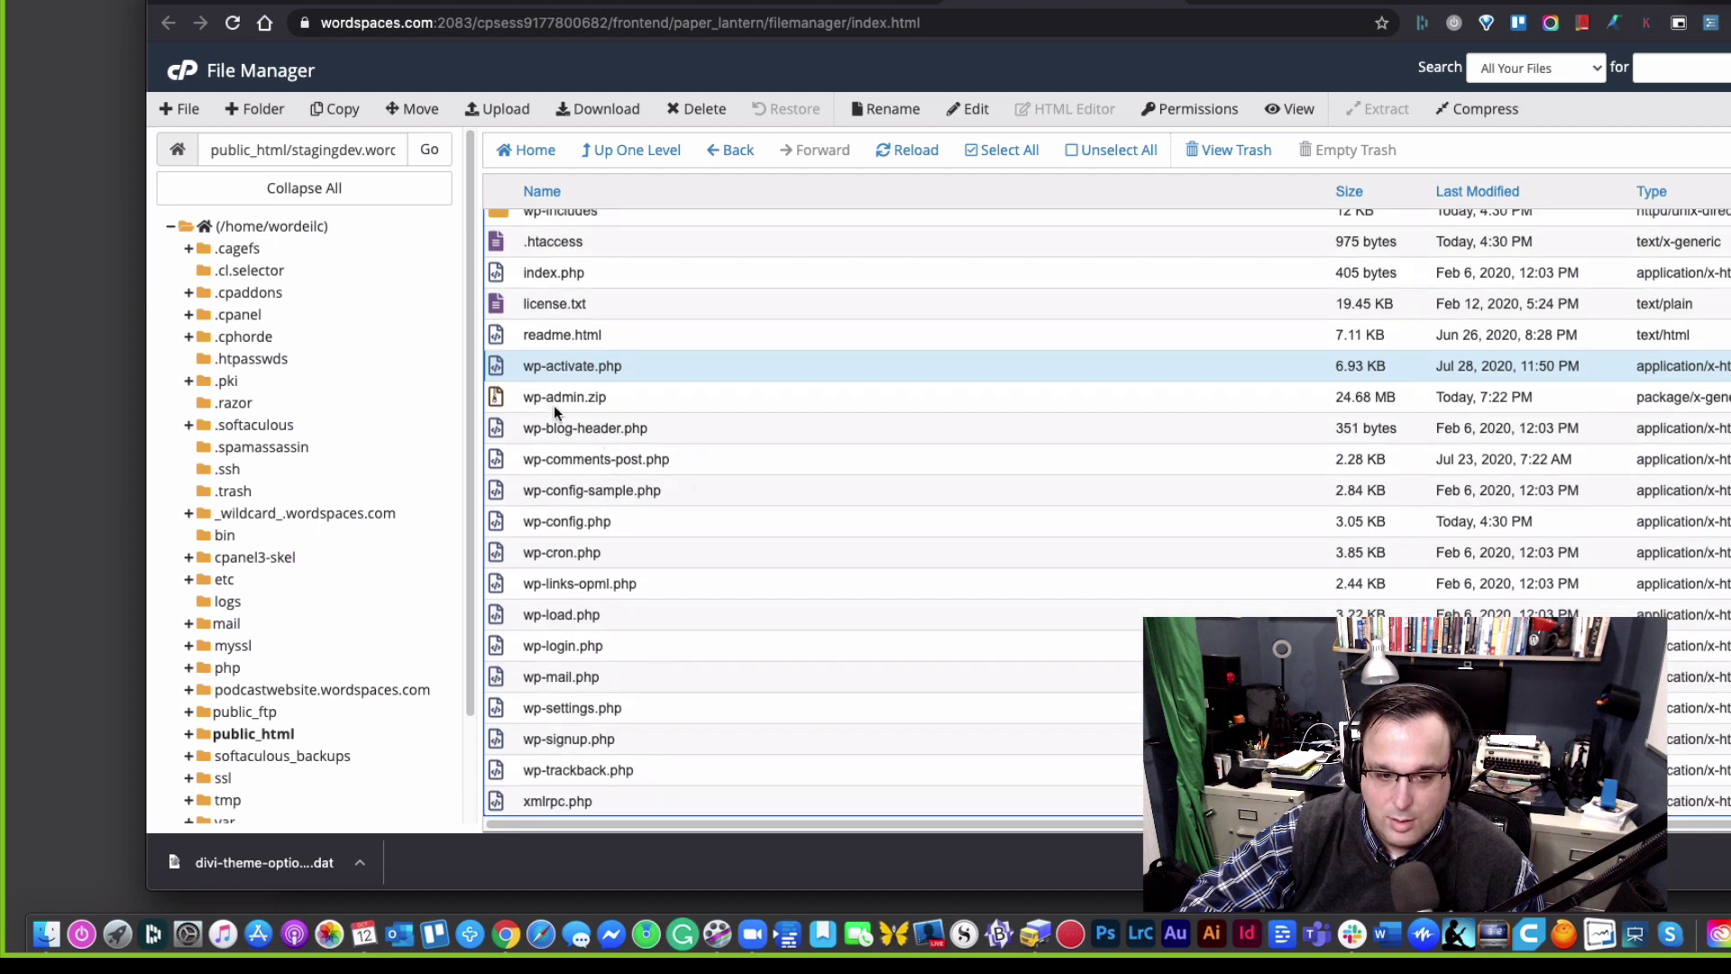
pyautogui.click(679, 397)
pyautogui.rightClick(682, 396)
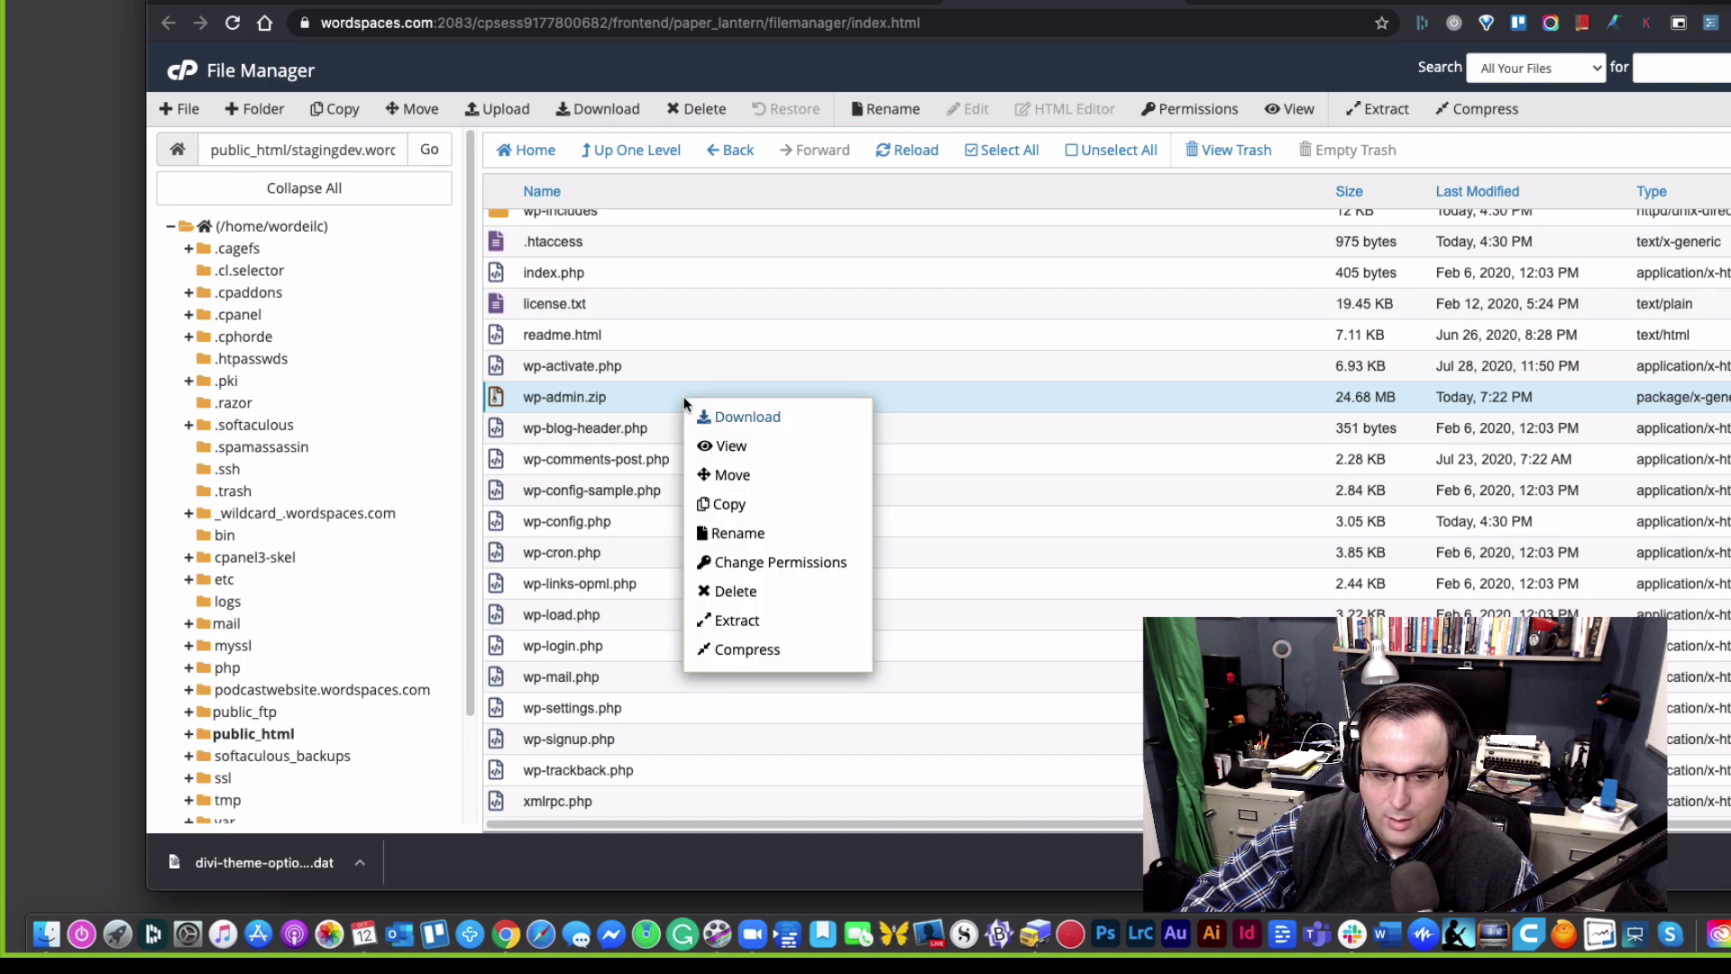
pyautogui.click(701, 418)
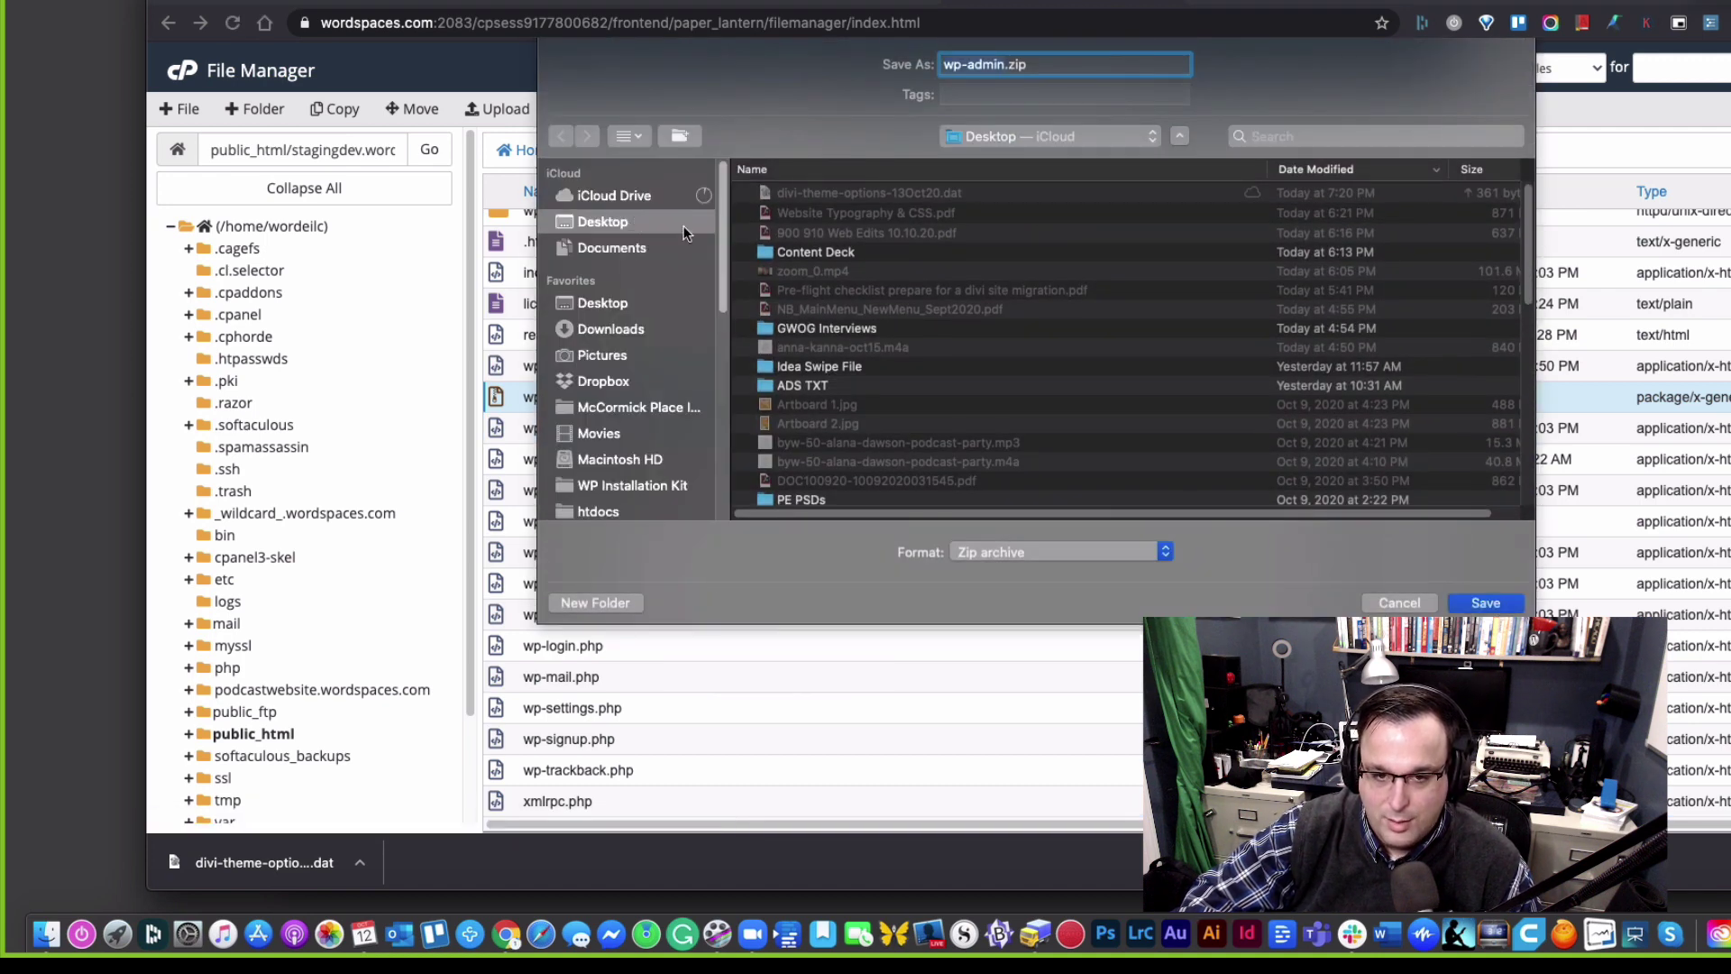
pyautogui.click(1479, 602)
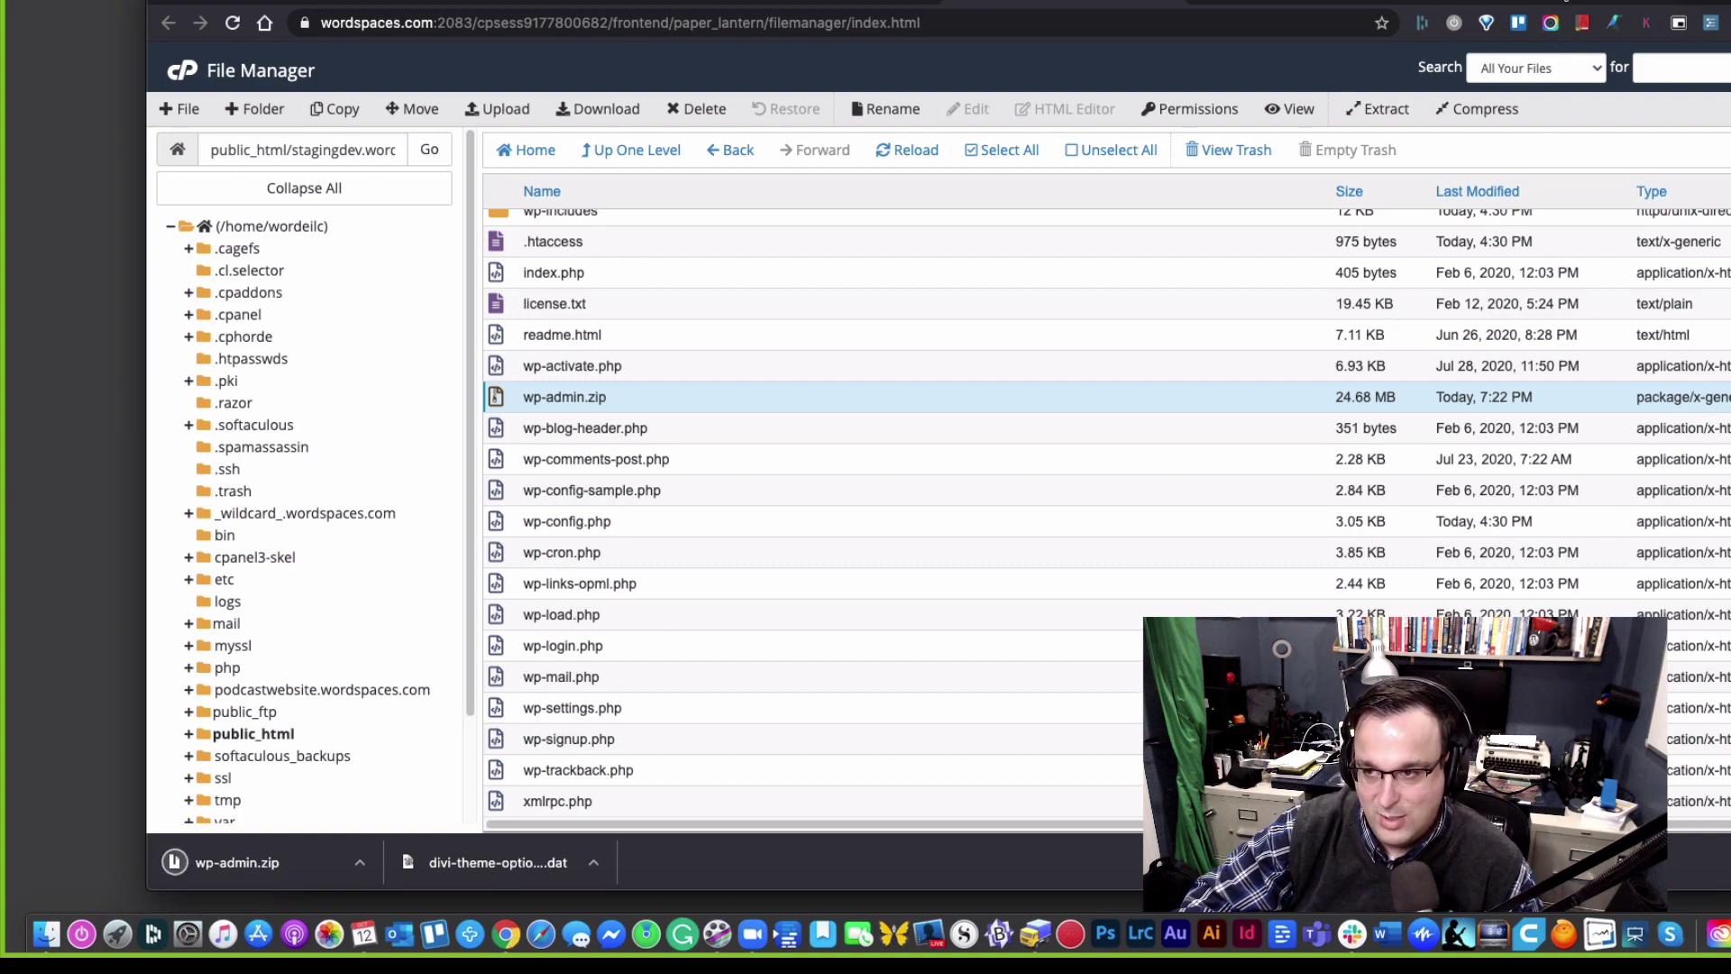
# Step: Close the File Manager and launch phpMyAdmin from the cPanel Databases section
pyautogui.moveTo(1565, 0); pyautogui.dragTo(1478, 0)
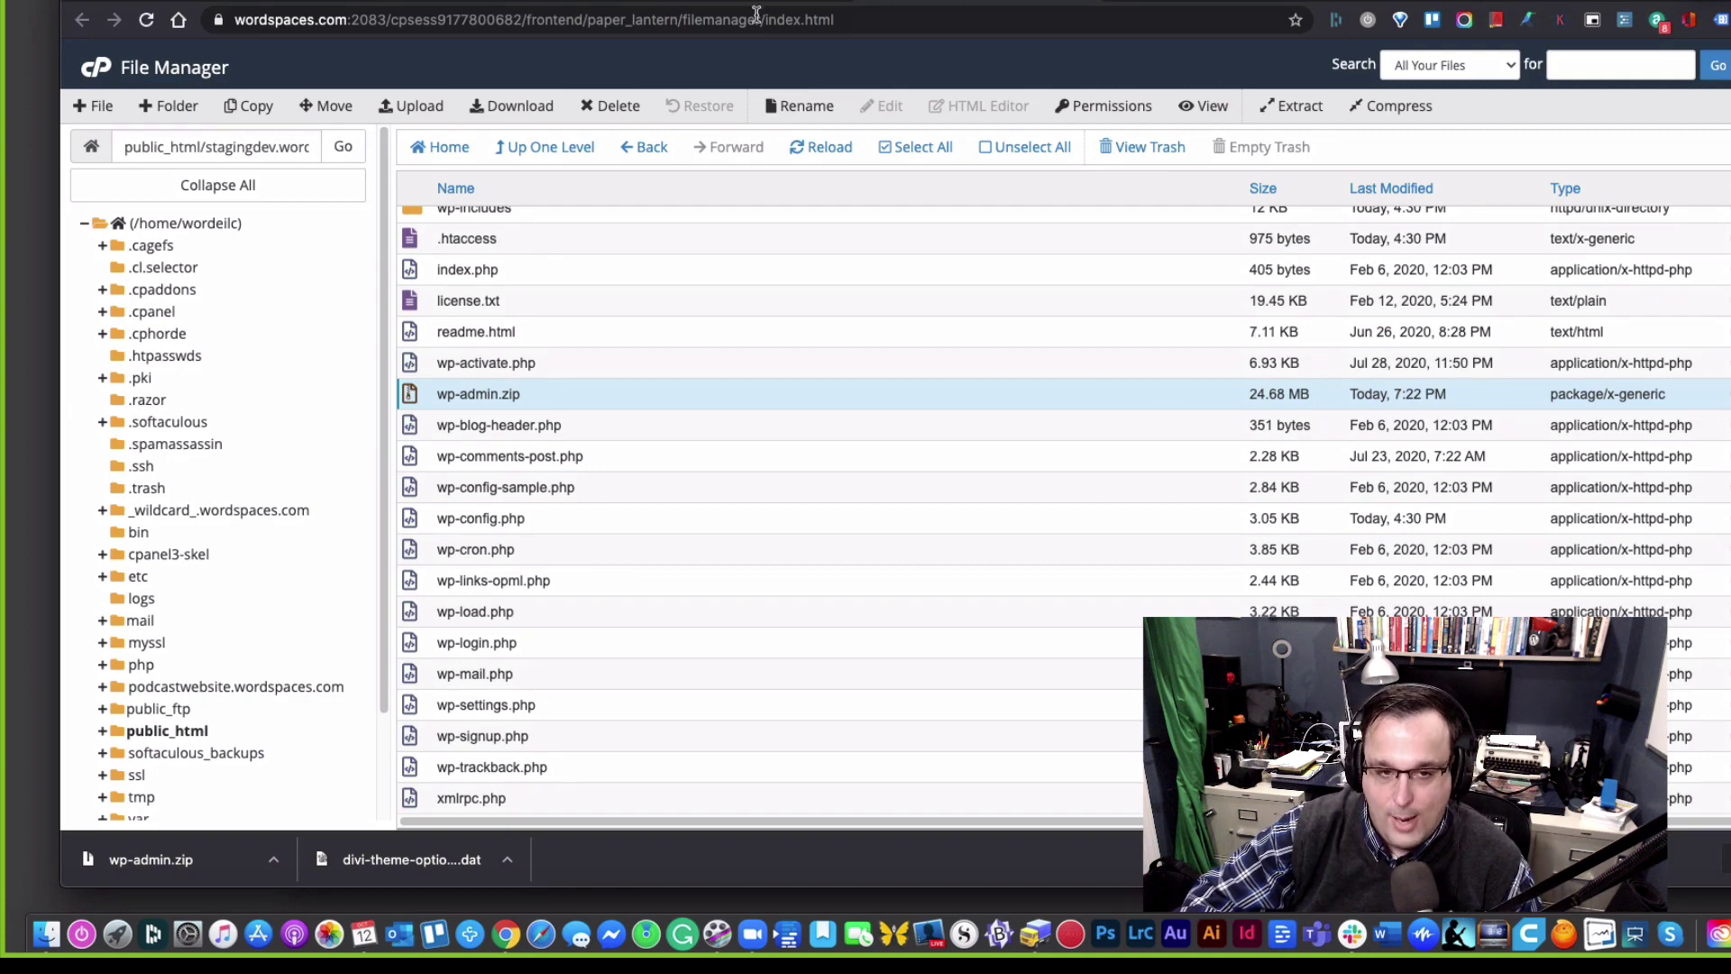
pyautogui.press('super+w')
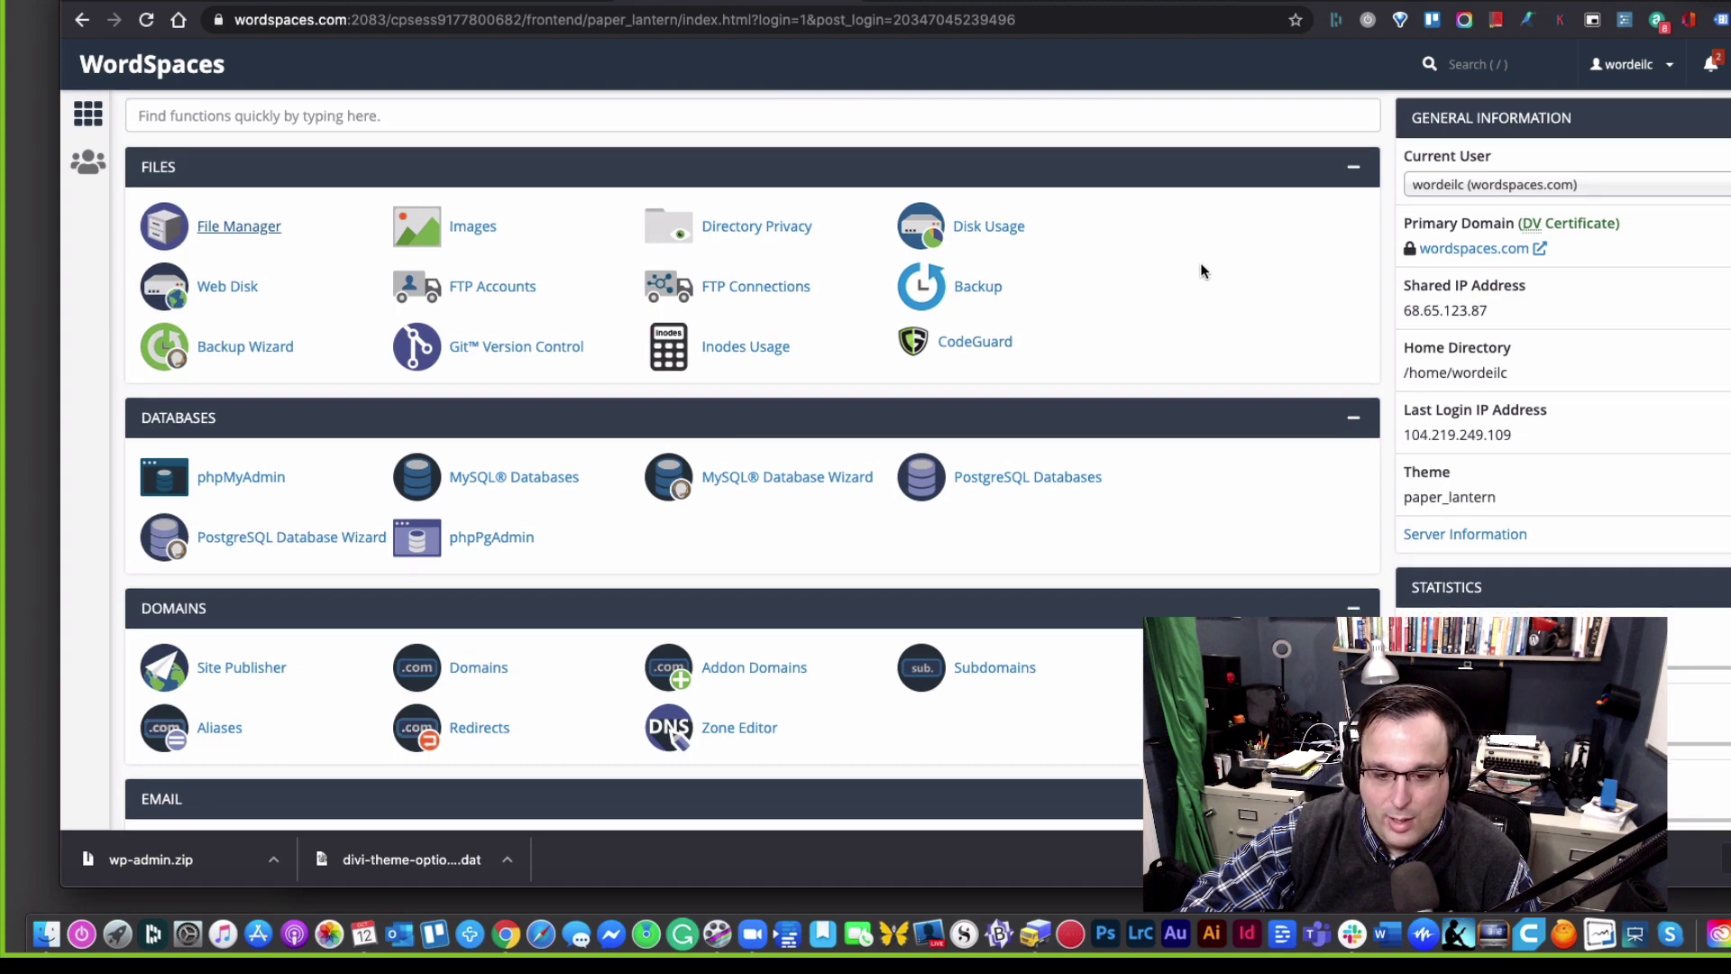
pyautogui.scroll(-2, 1199, 262)
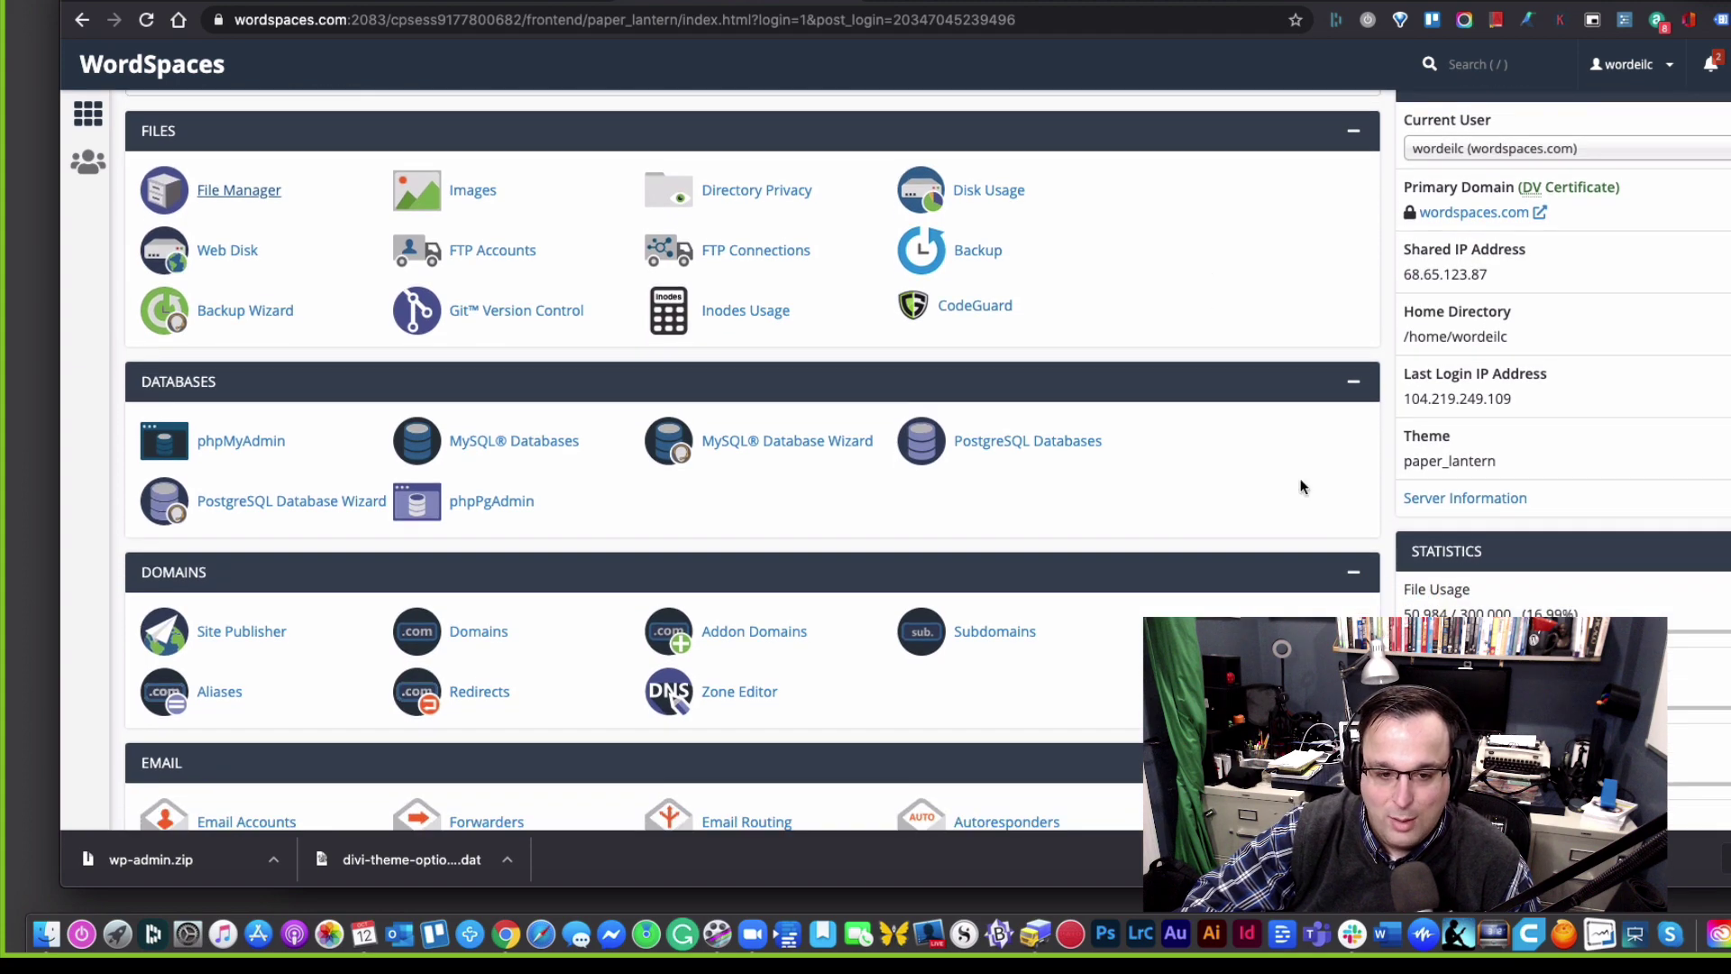
pyautogui.scroll(-3, 1300, 522)
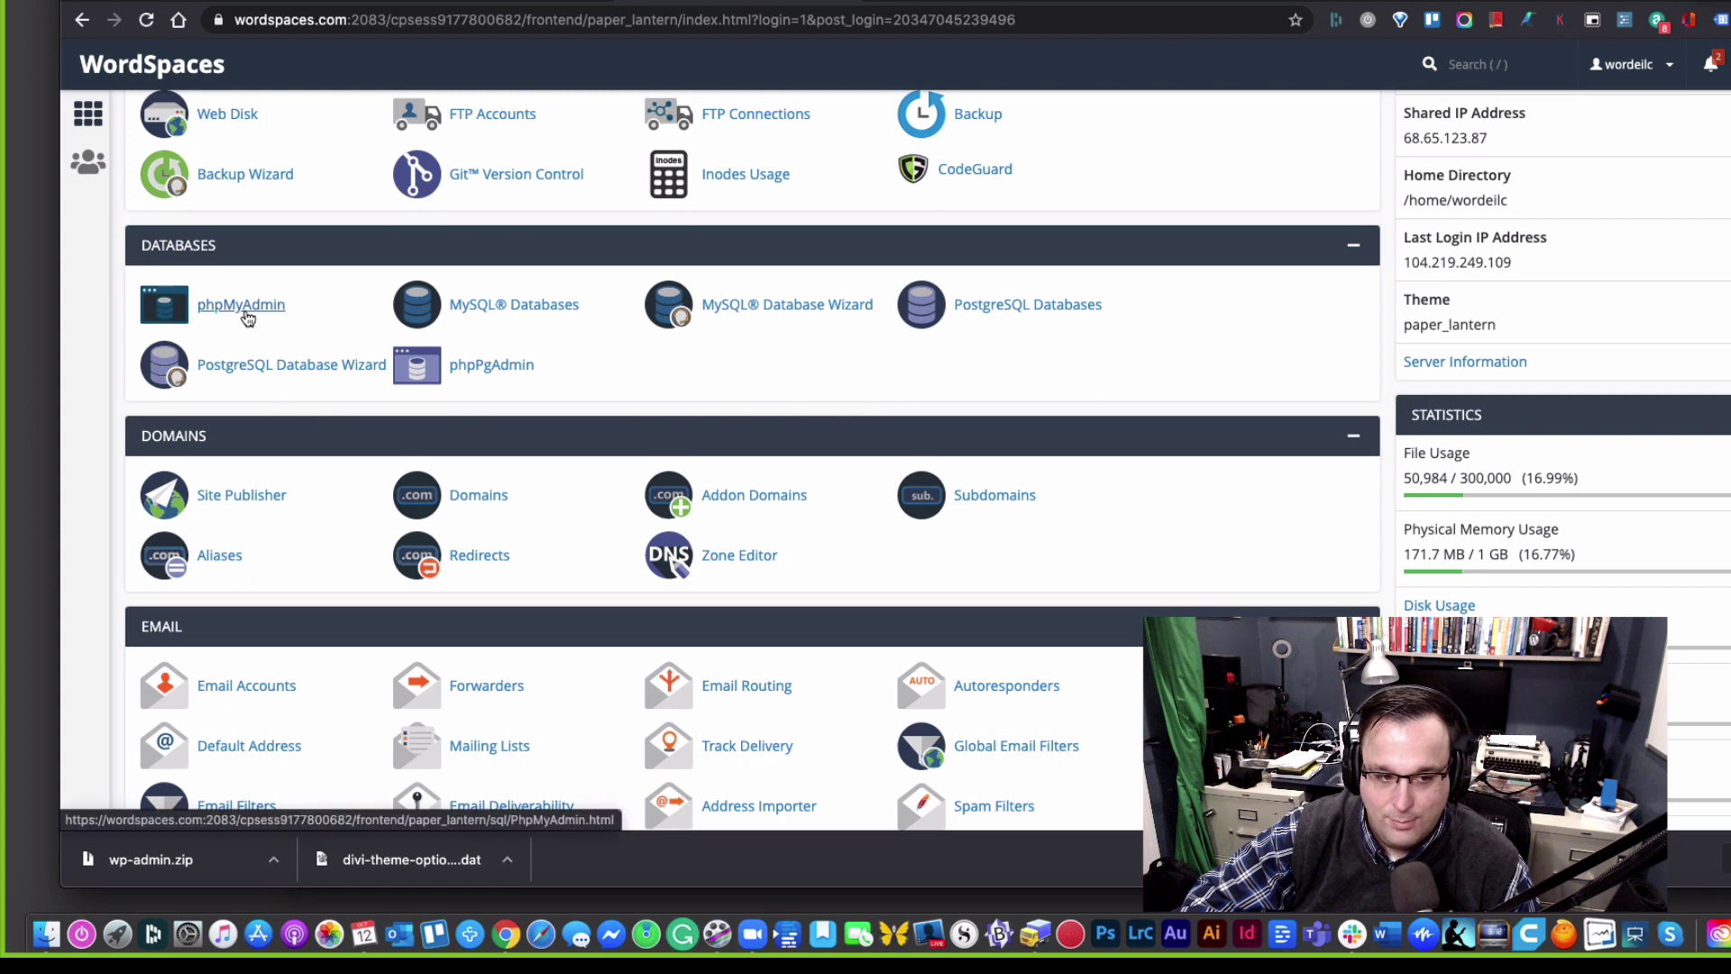
pyautogui.click(246, 317)
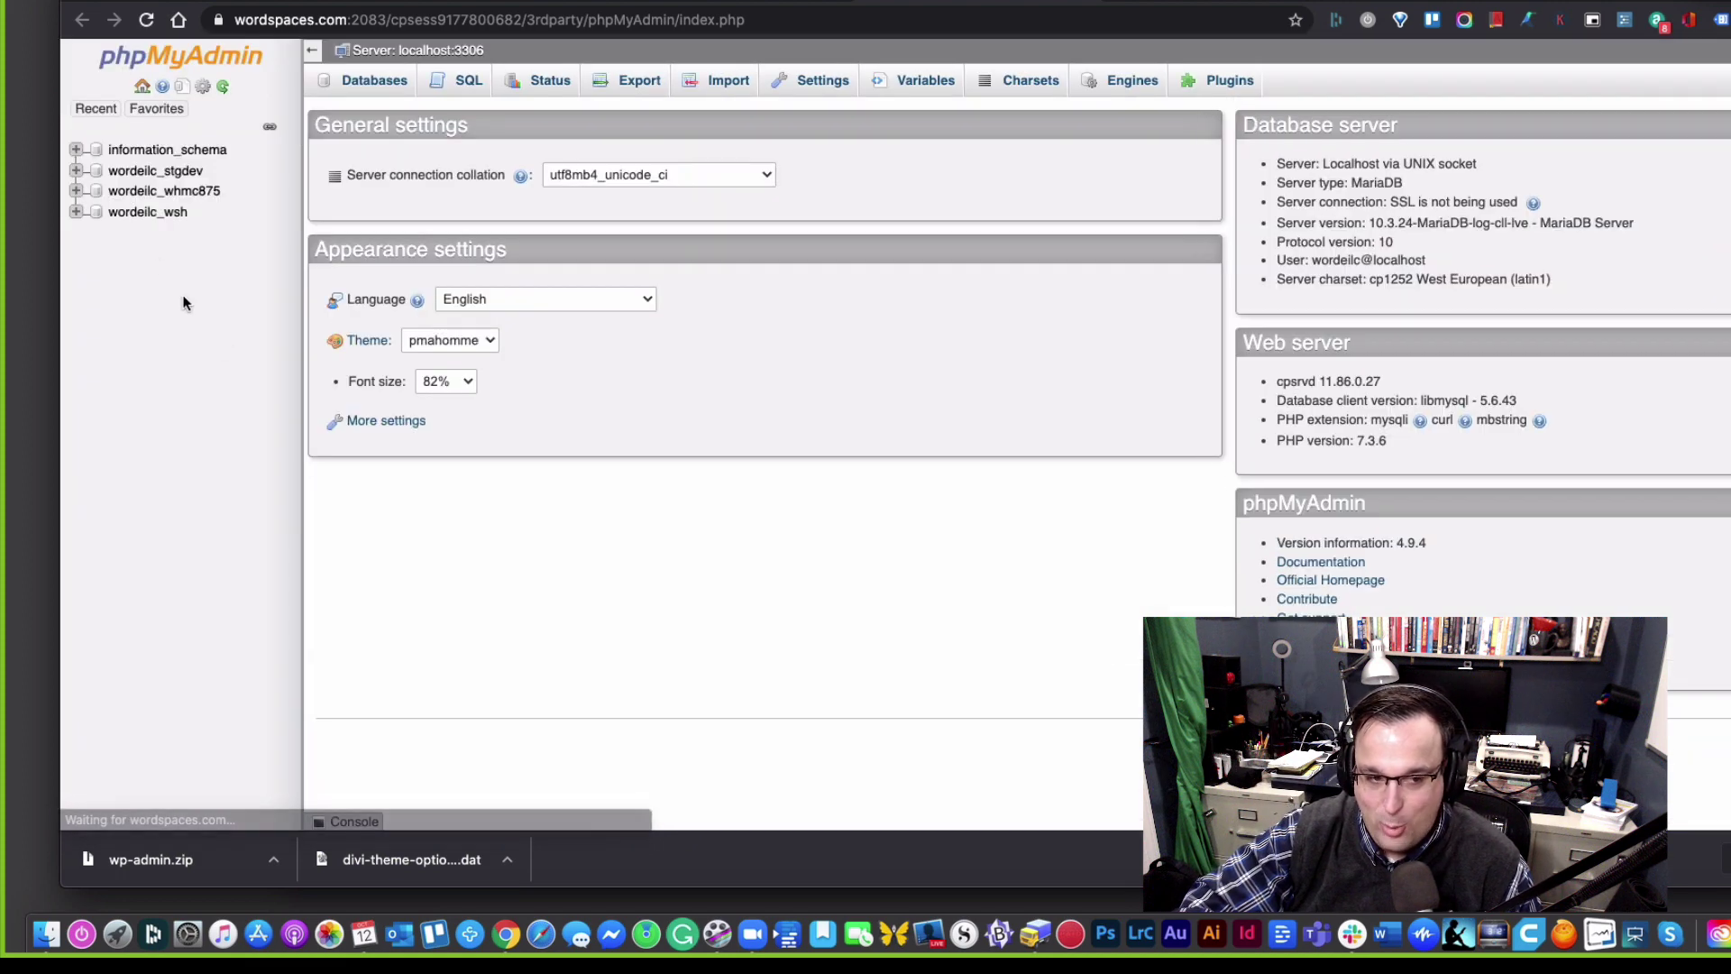
# Step: Select the wordeilc_stgdev database in the tree and bring up its Export page
pyautogui.click(184, 177)
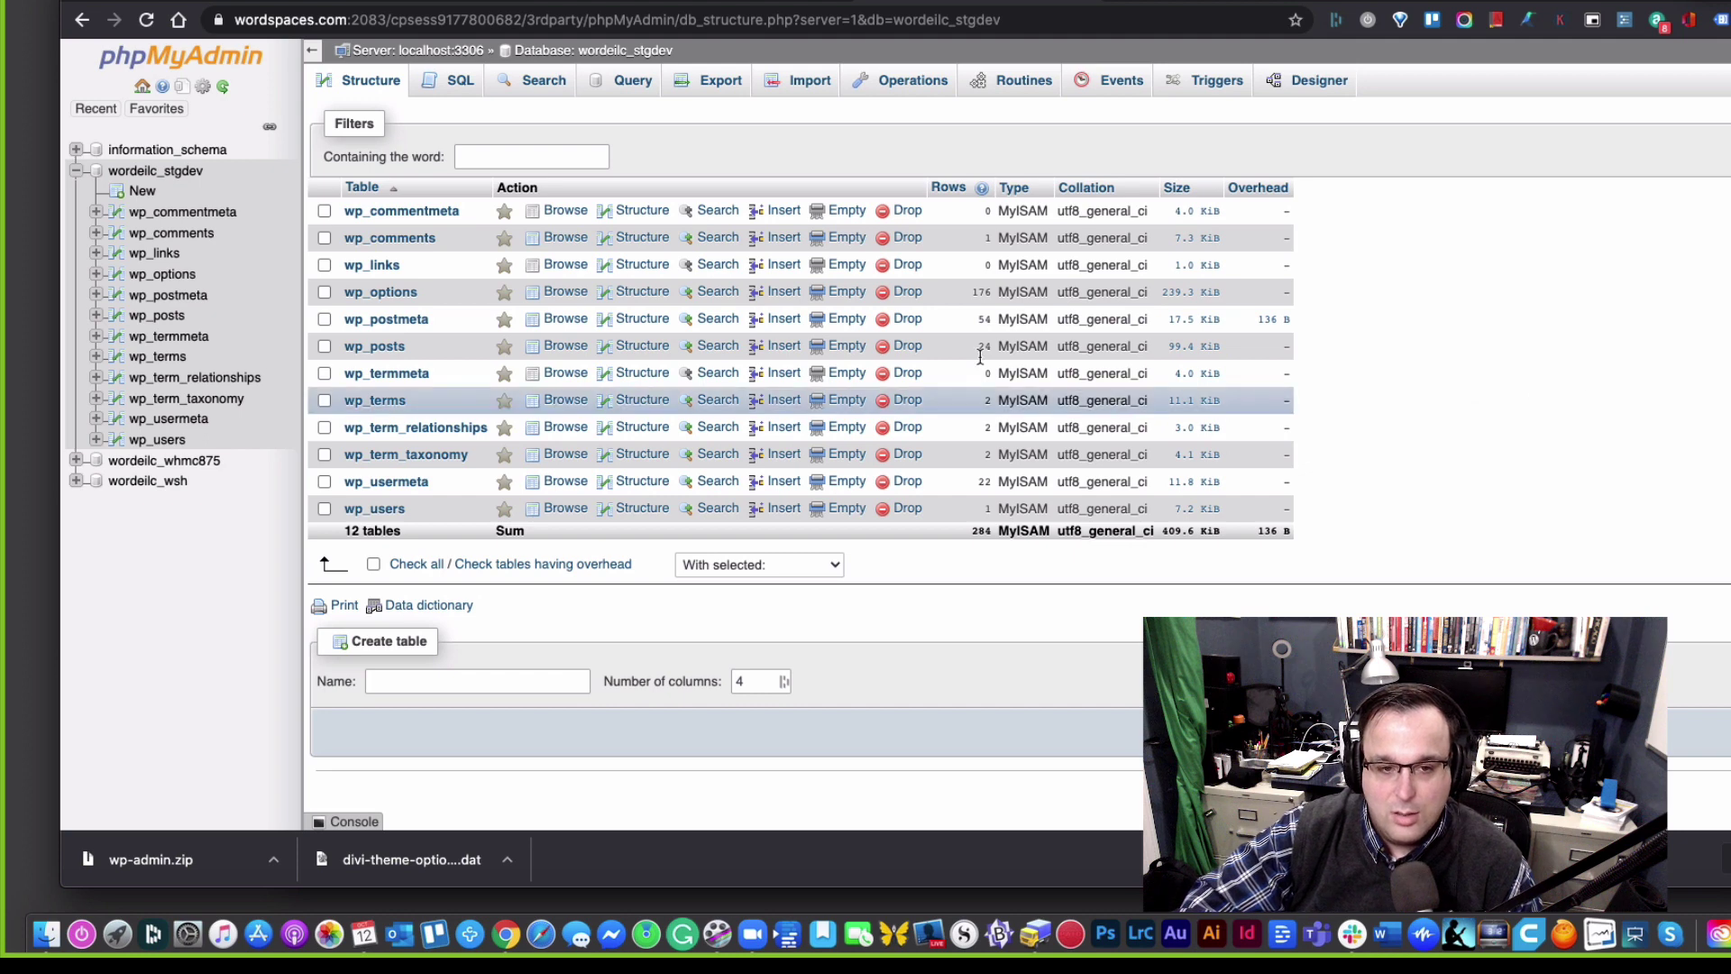
pyautogui.click(711, 93)
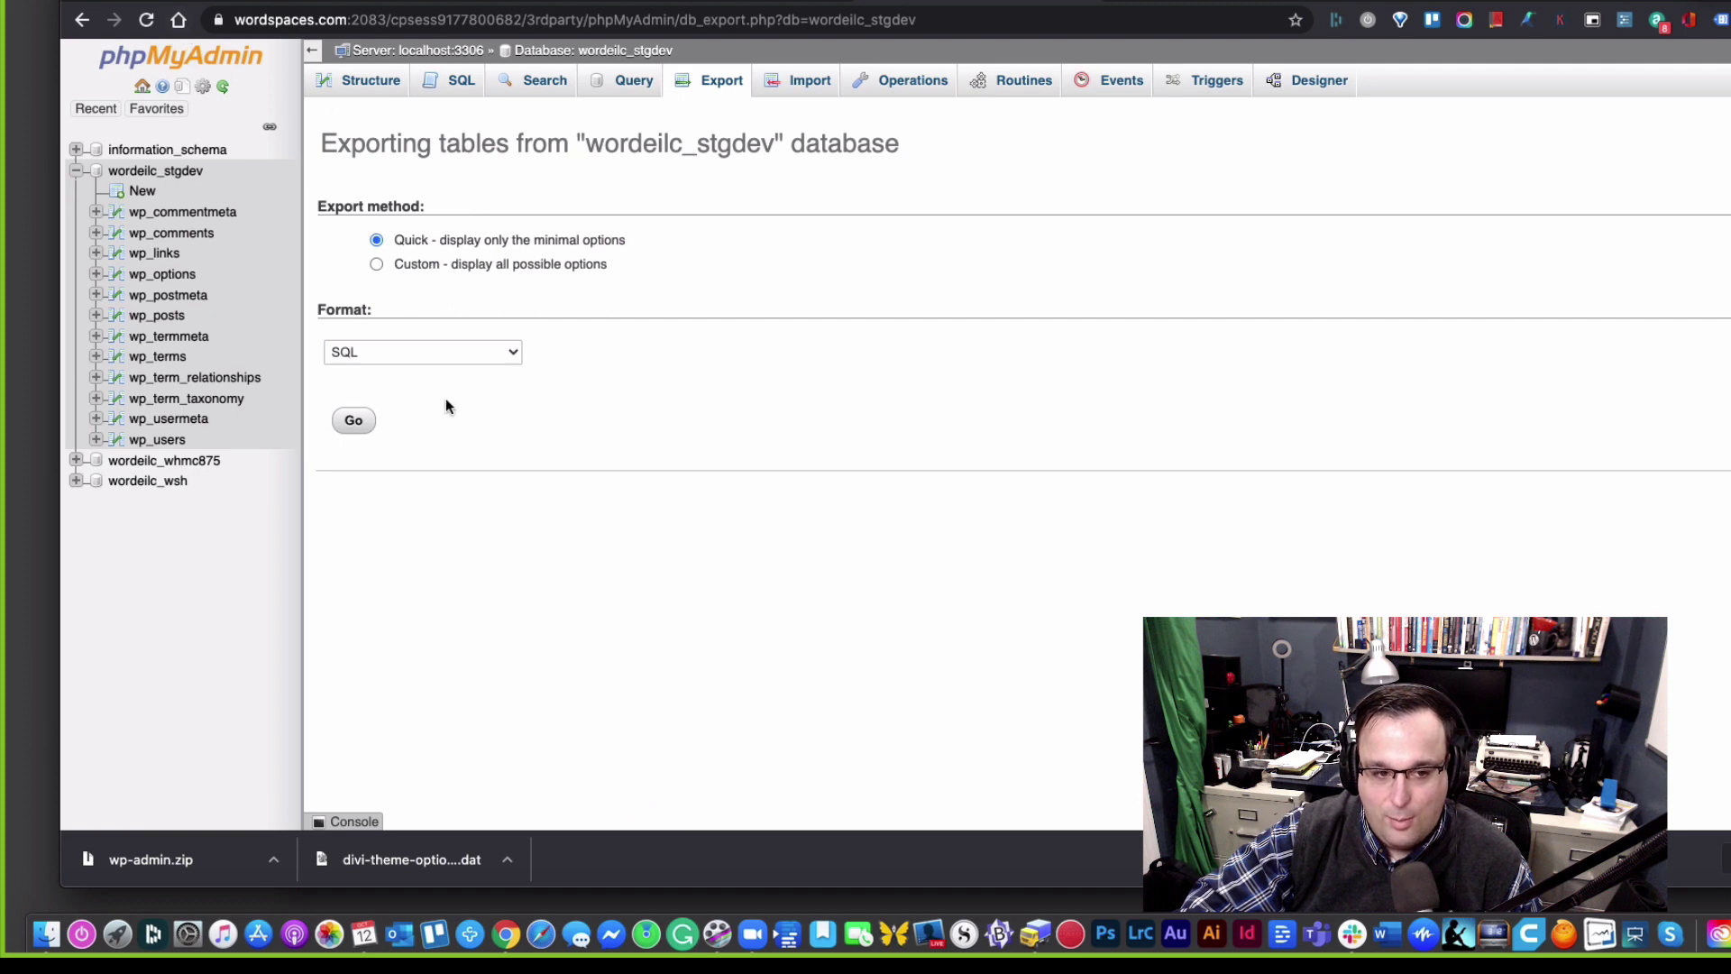
# Step: Switch the export to Custom and enable the Add DROP TABLE / VIEW / PROCEDURE statements option
pyautogui.click(401, 265)
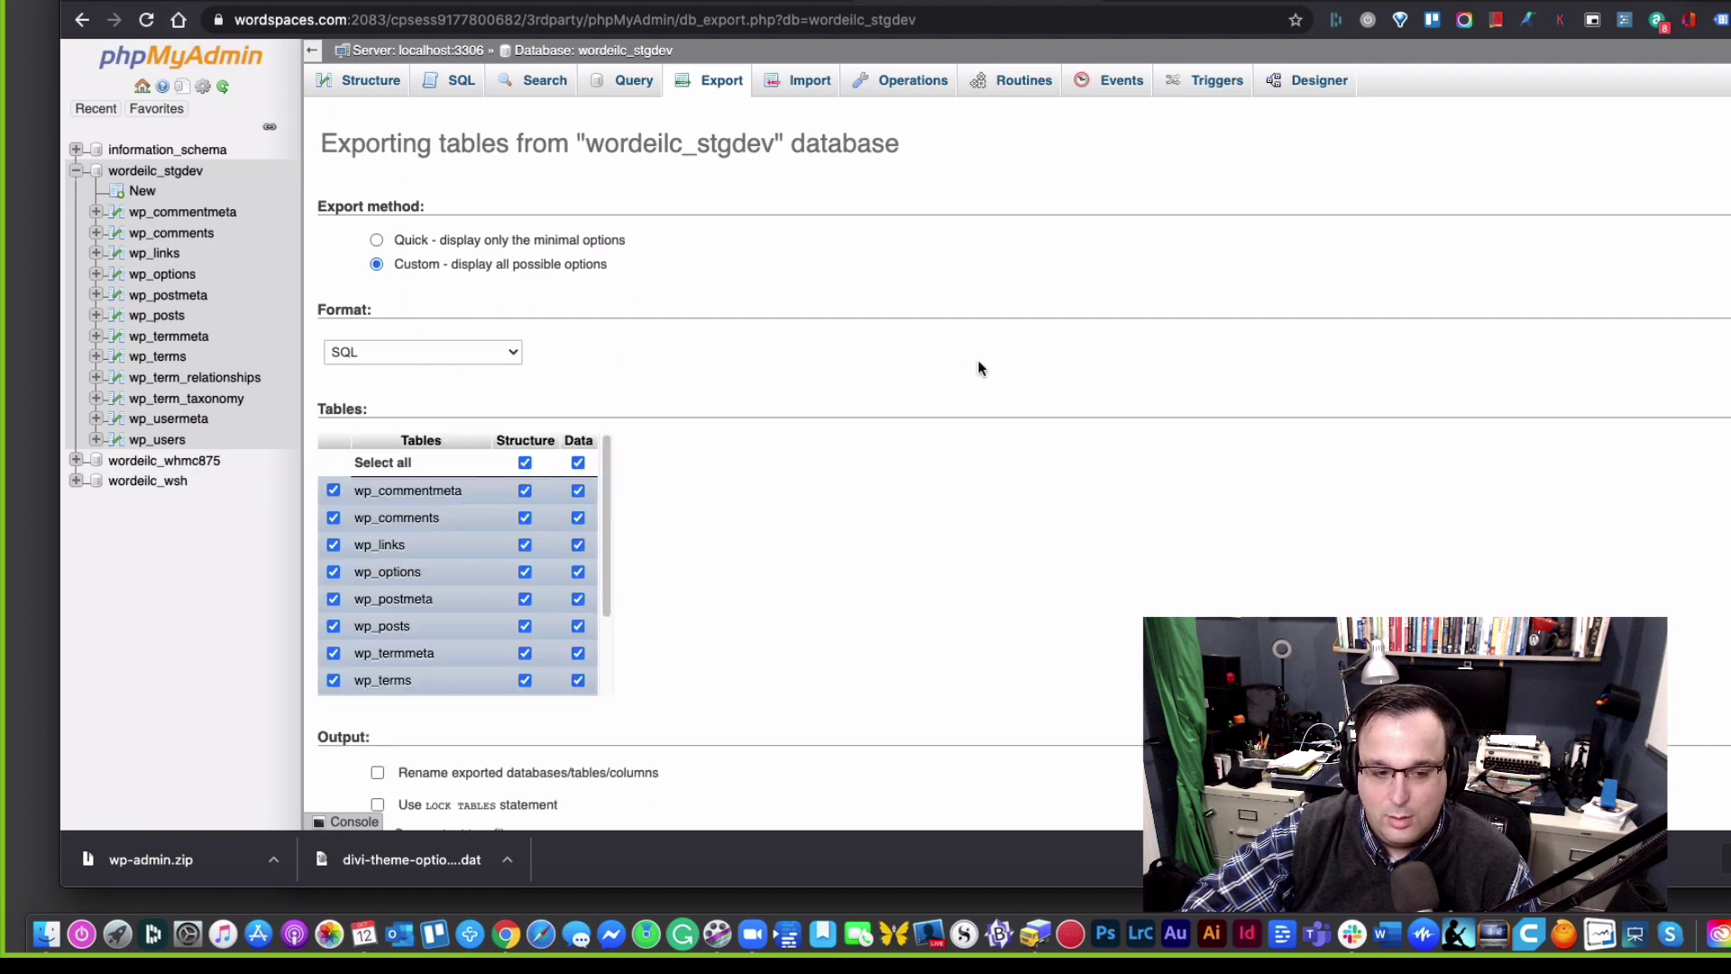
pyautogui.scroll(-3, 979, 360)
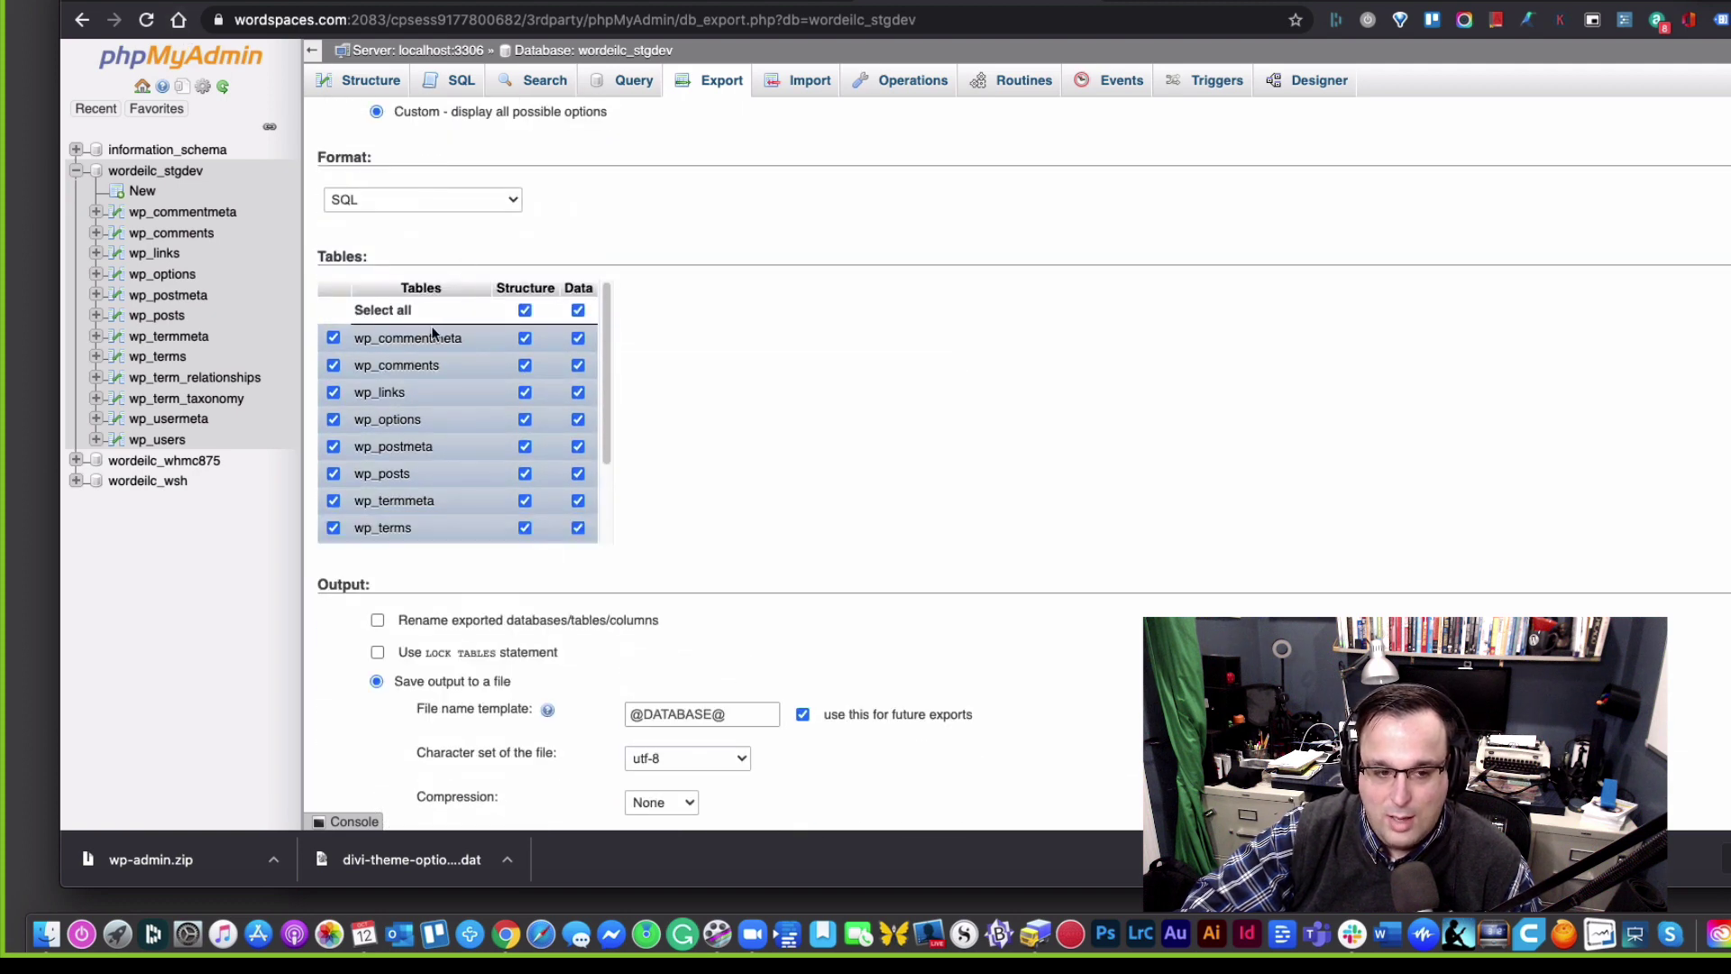
pyautogui.scroll(-3, 435, 352)
pyautogui.scroll(3, 373, 537)
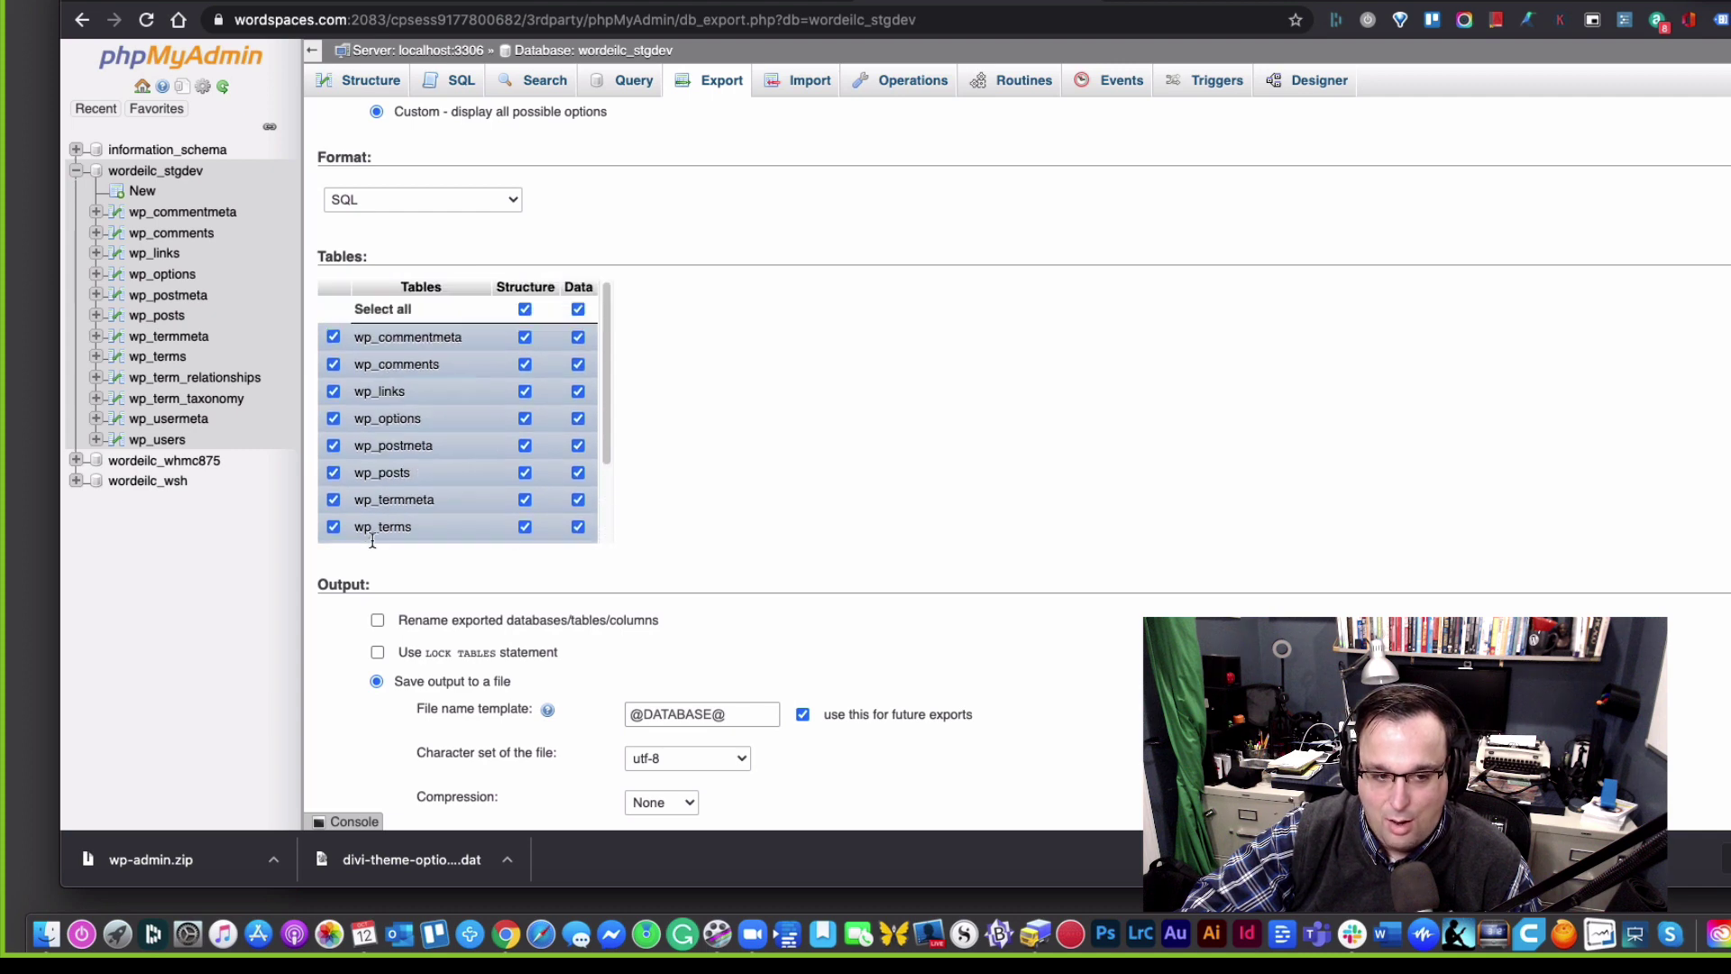
pyautogui.scroll(-3, 378, 417)
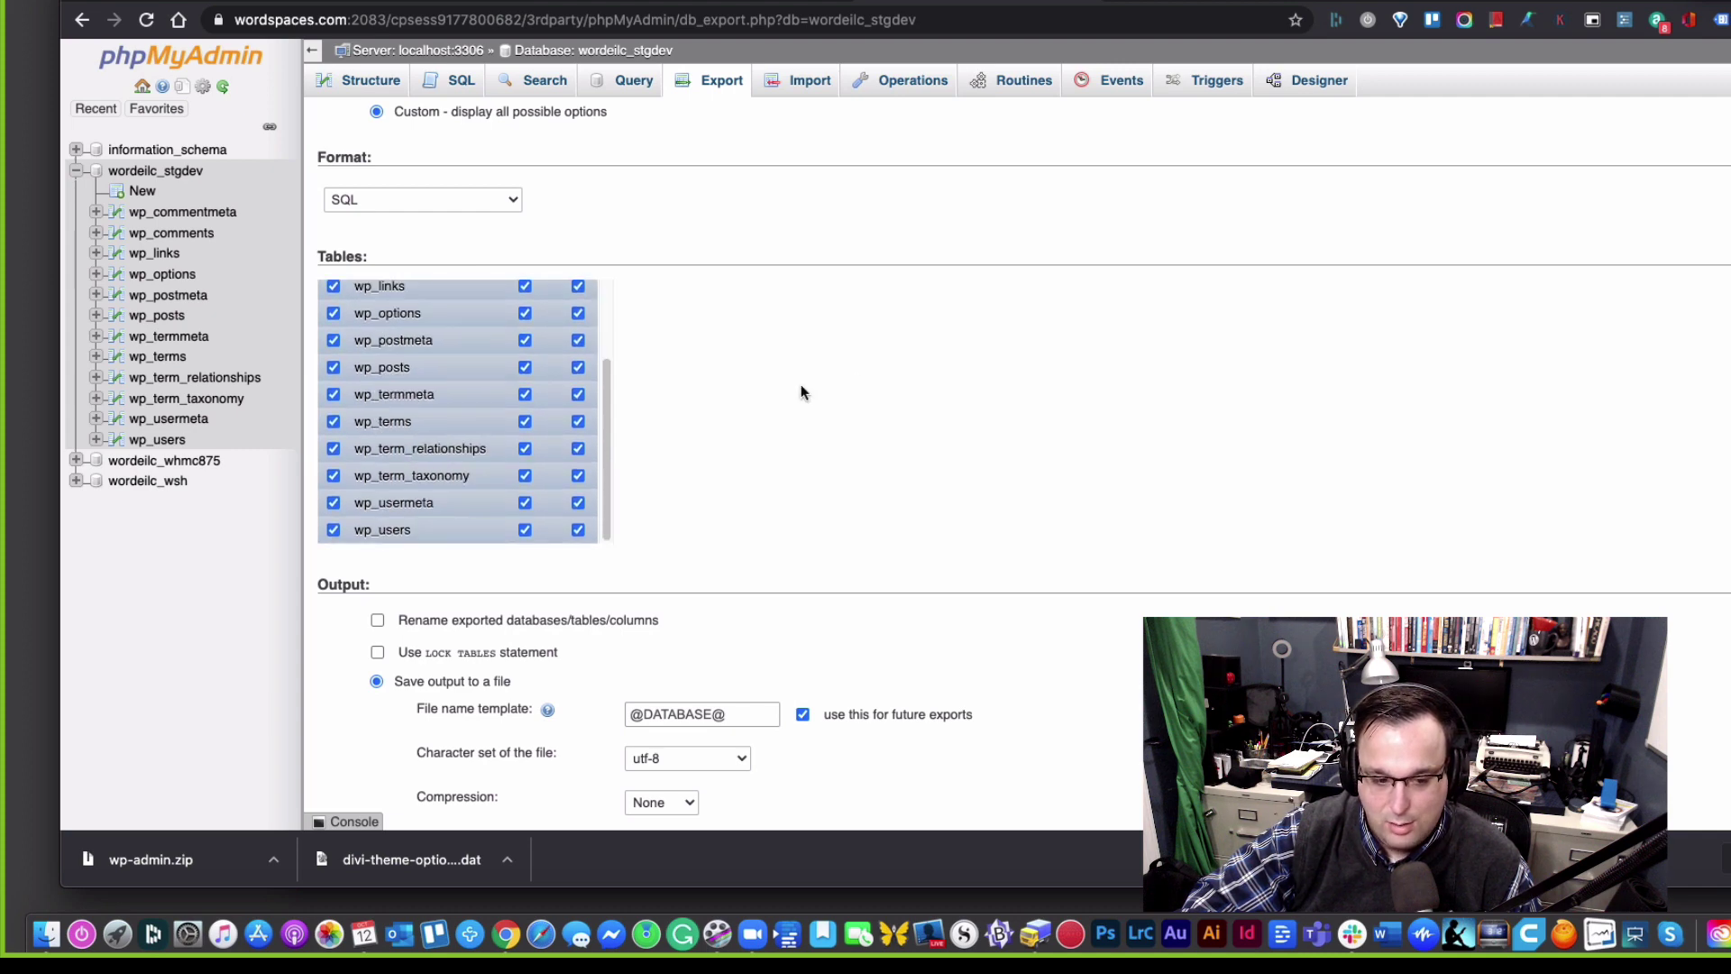
pyautogui.scroll(-10, 801, 386)
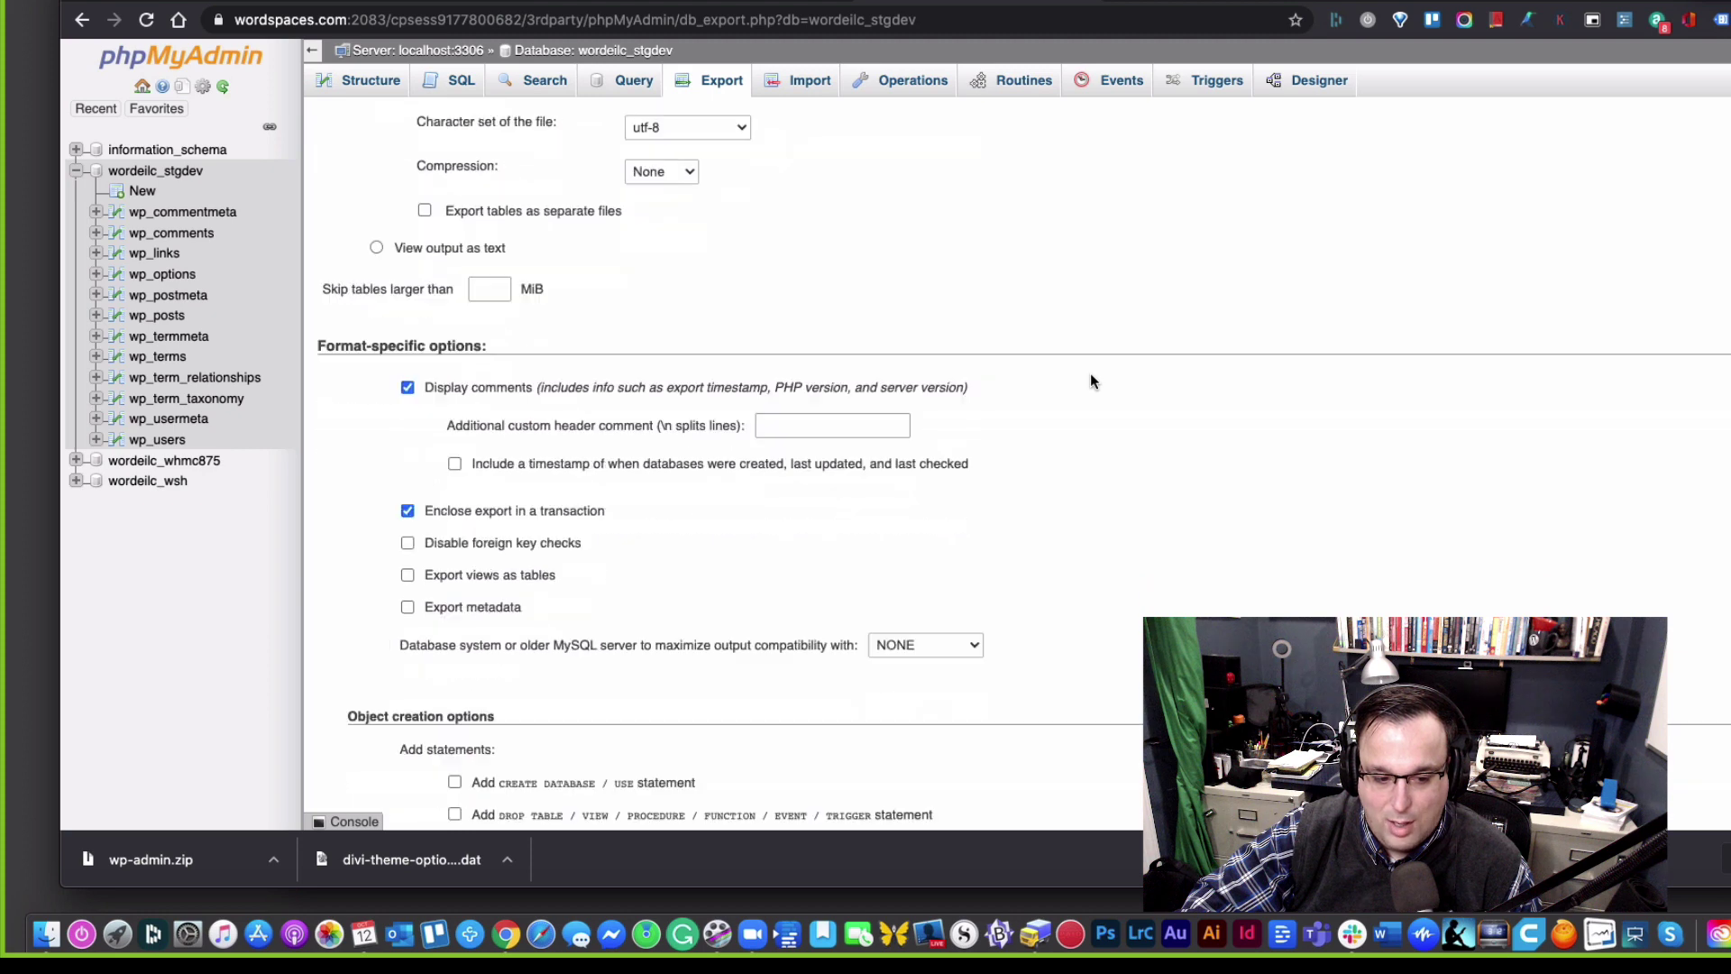
pyautogui.scroll(-5, 1091, 374)
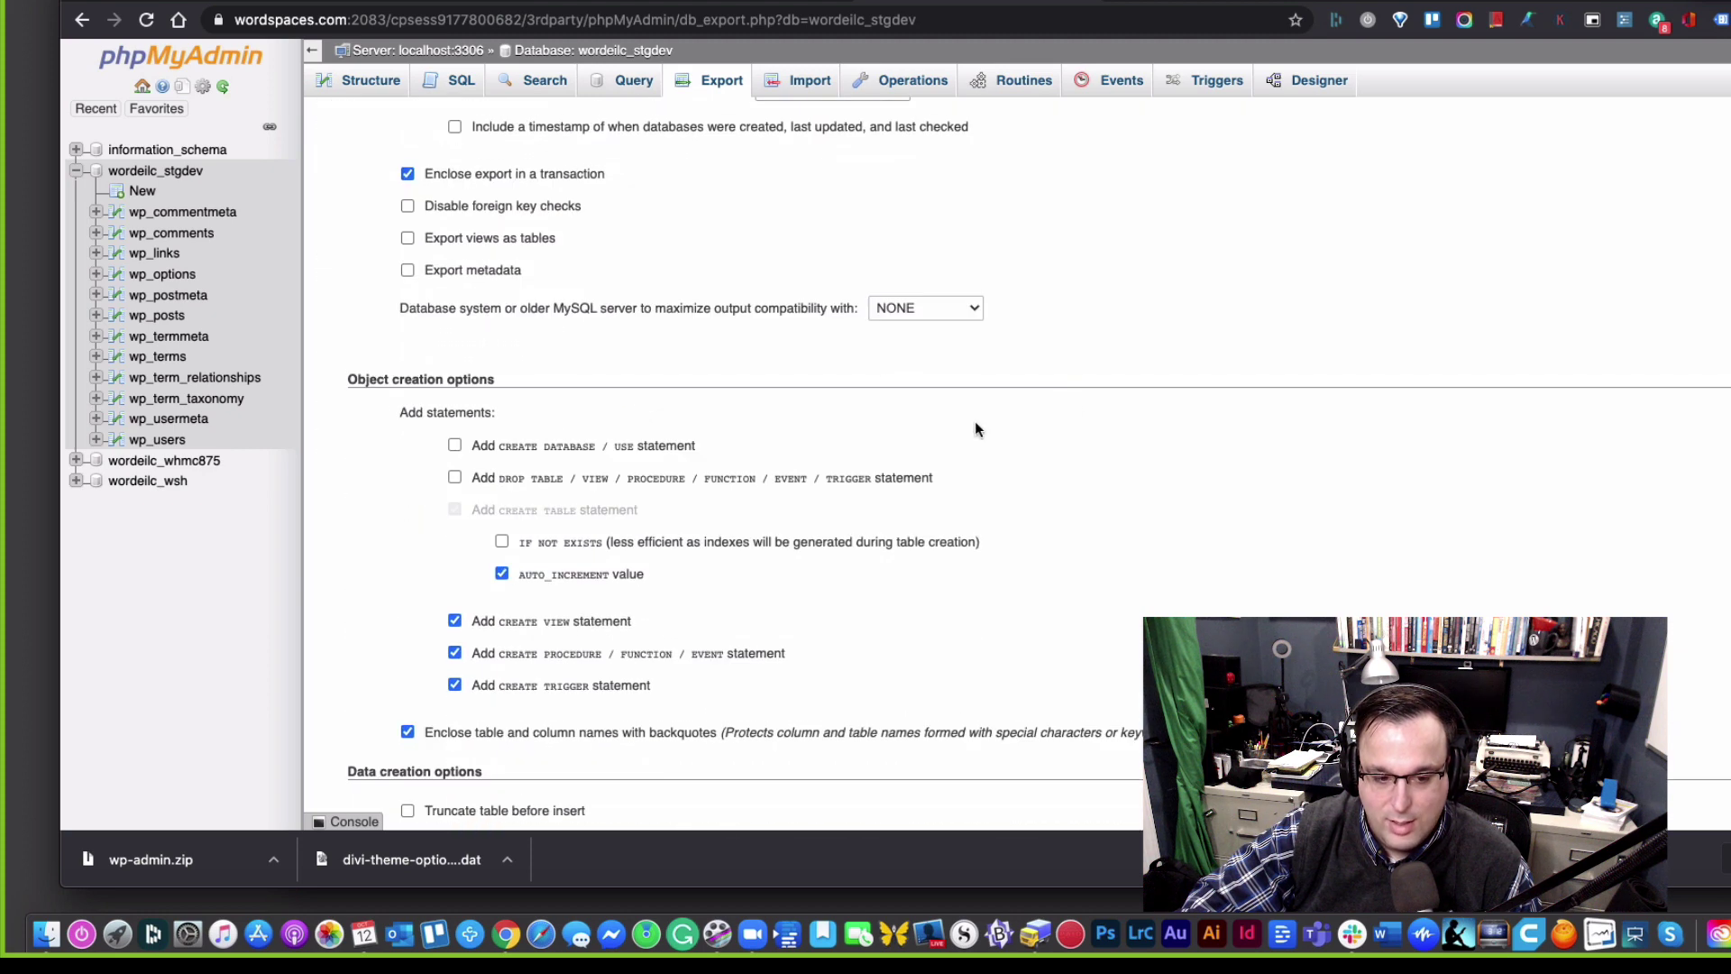
pyautogui.click(455, 473)
pyautogui.scroll(-3, 1269, 532)
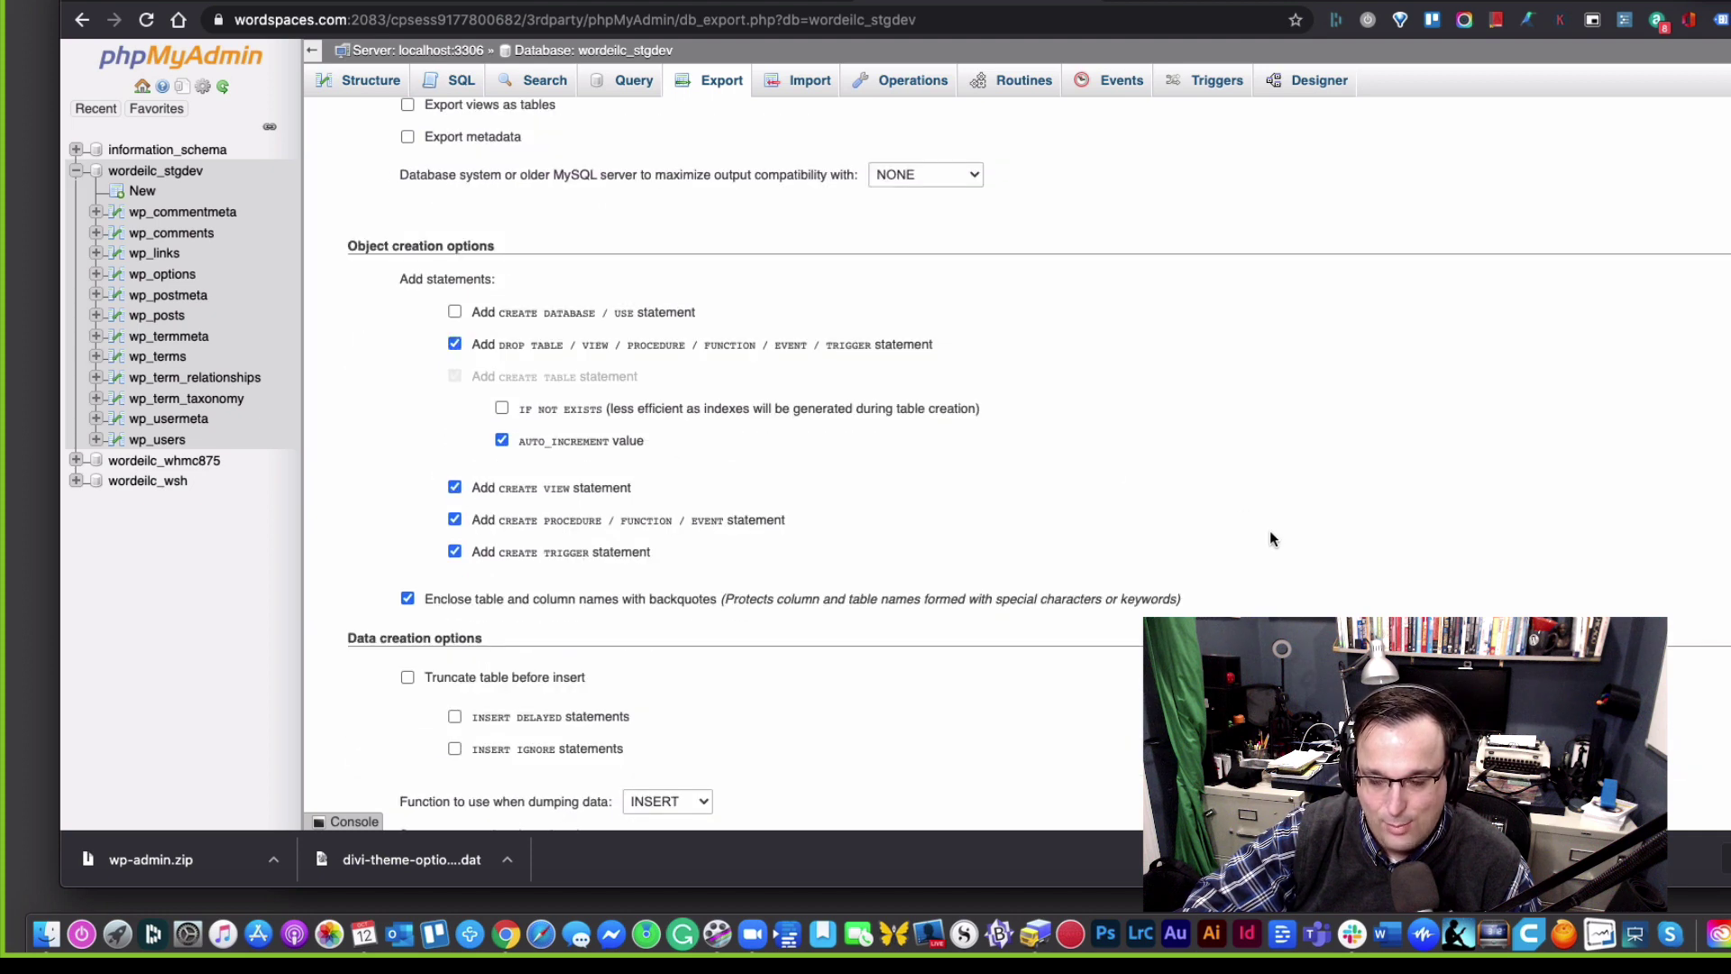
pyautogui.scroll(-2, 1267, 521)
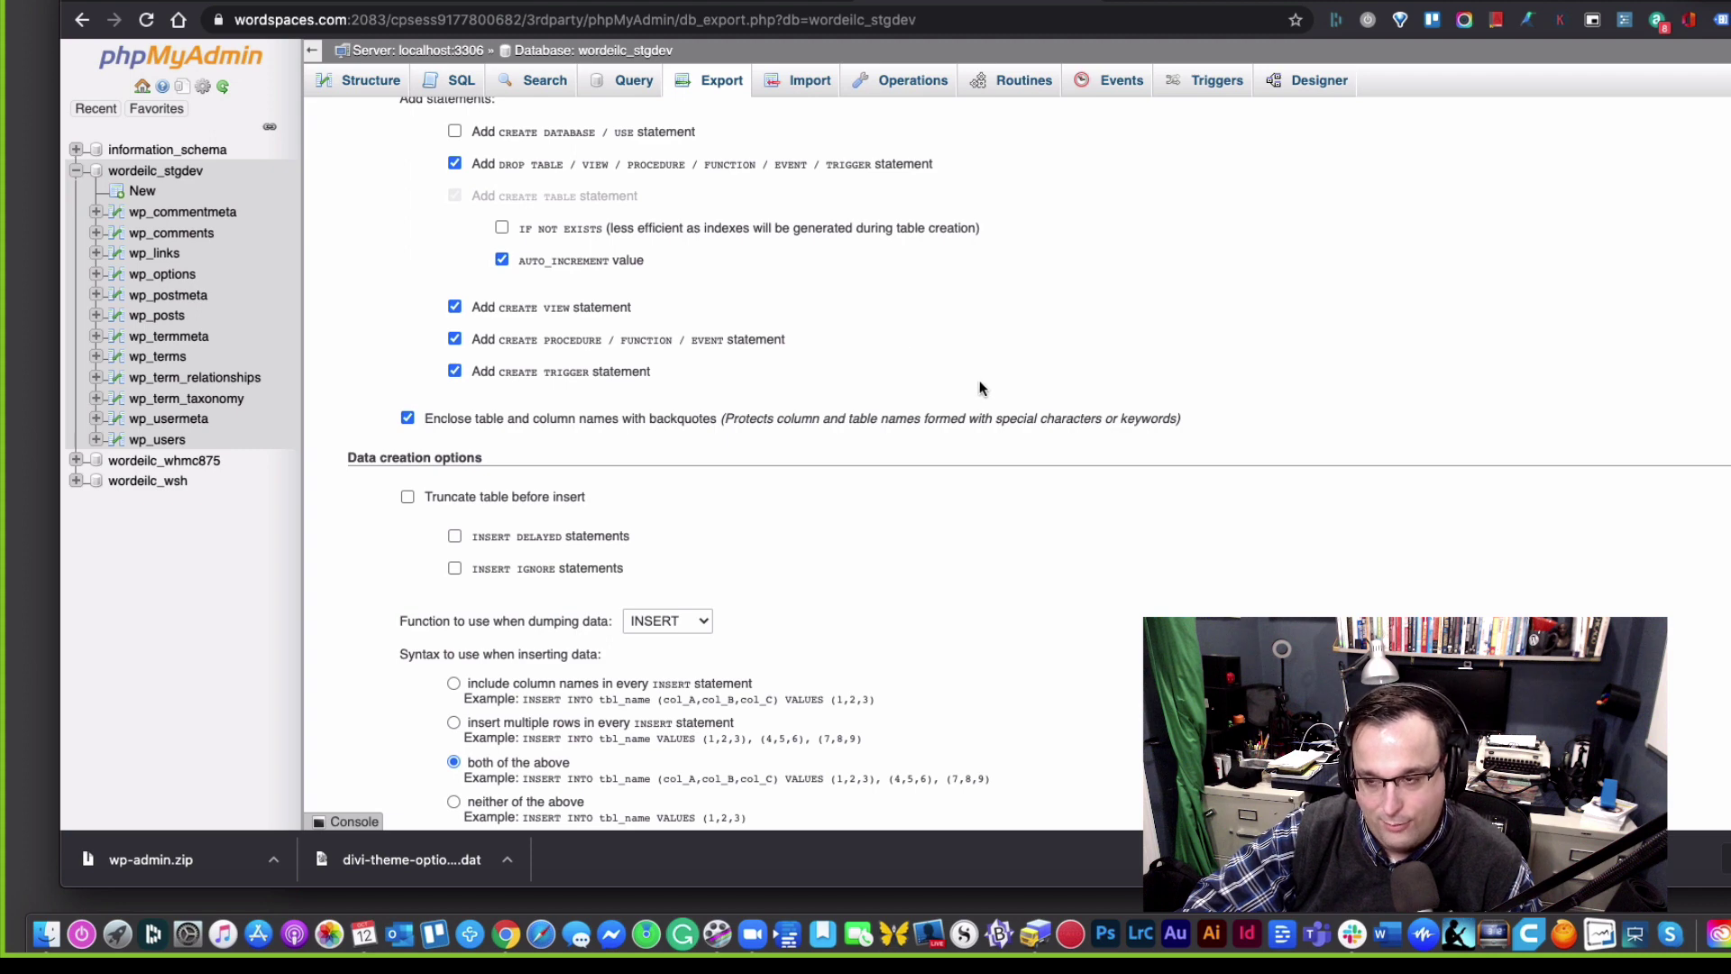
pyautogui.scroll(-1, 985, 388)
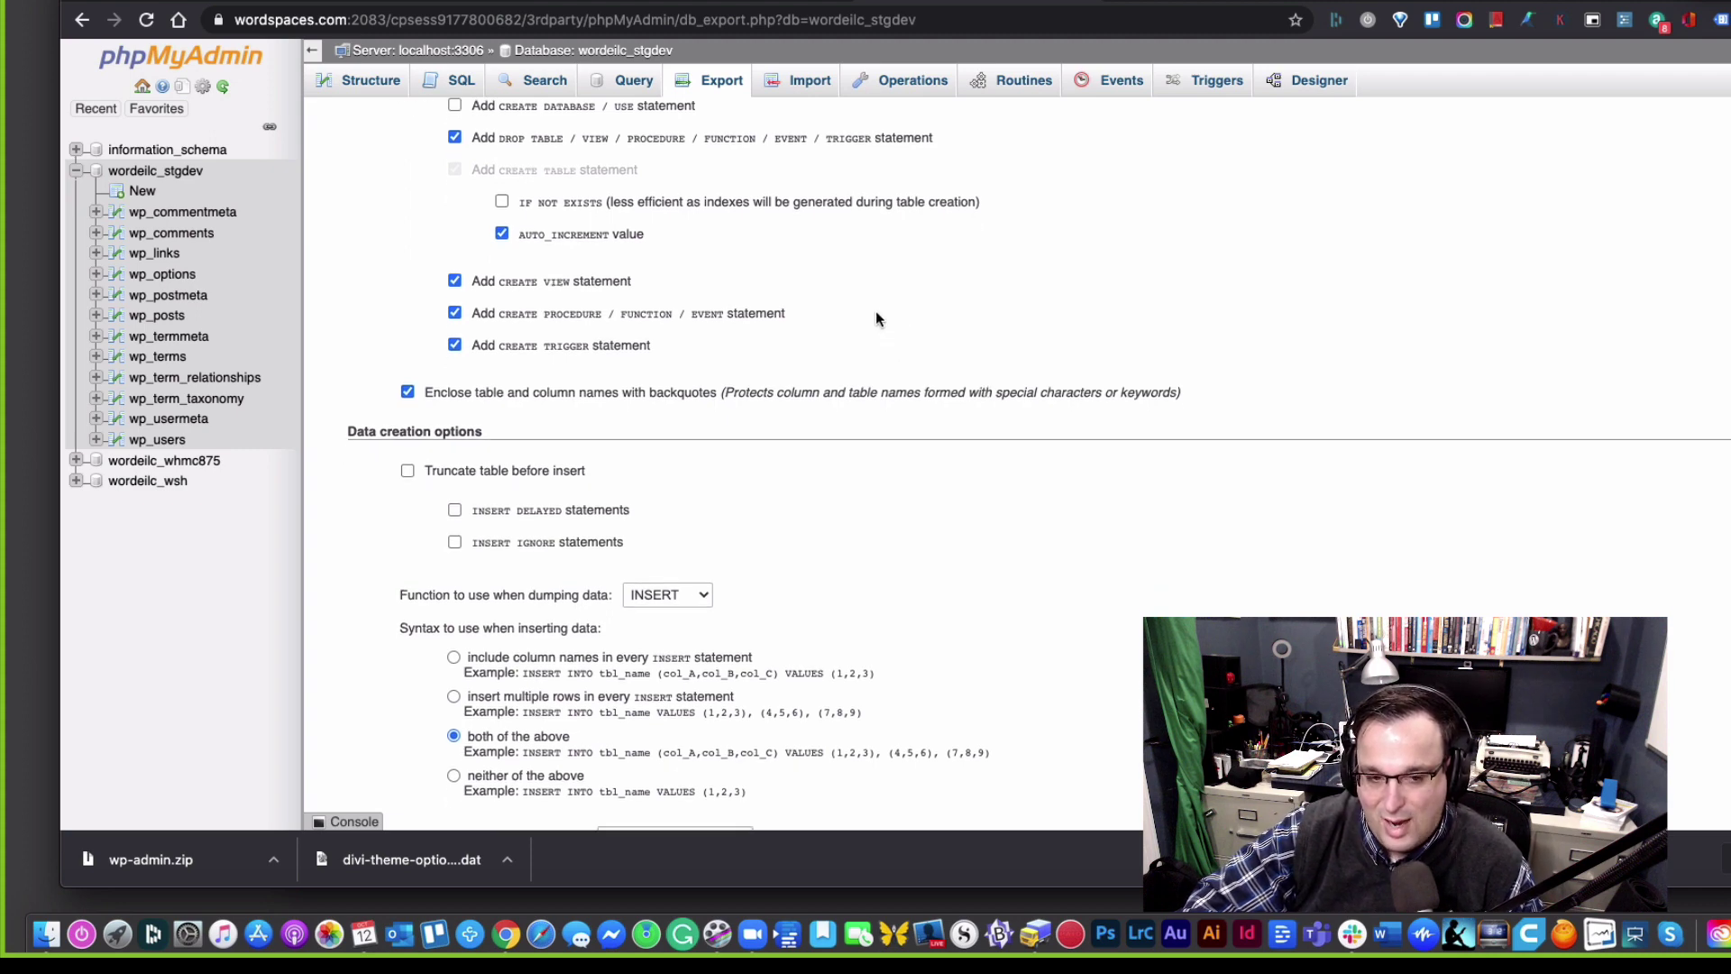
pyautogui.scroll(-3, 876, 317)
pyautogui.scroll(-2, 876, 317)
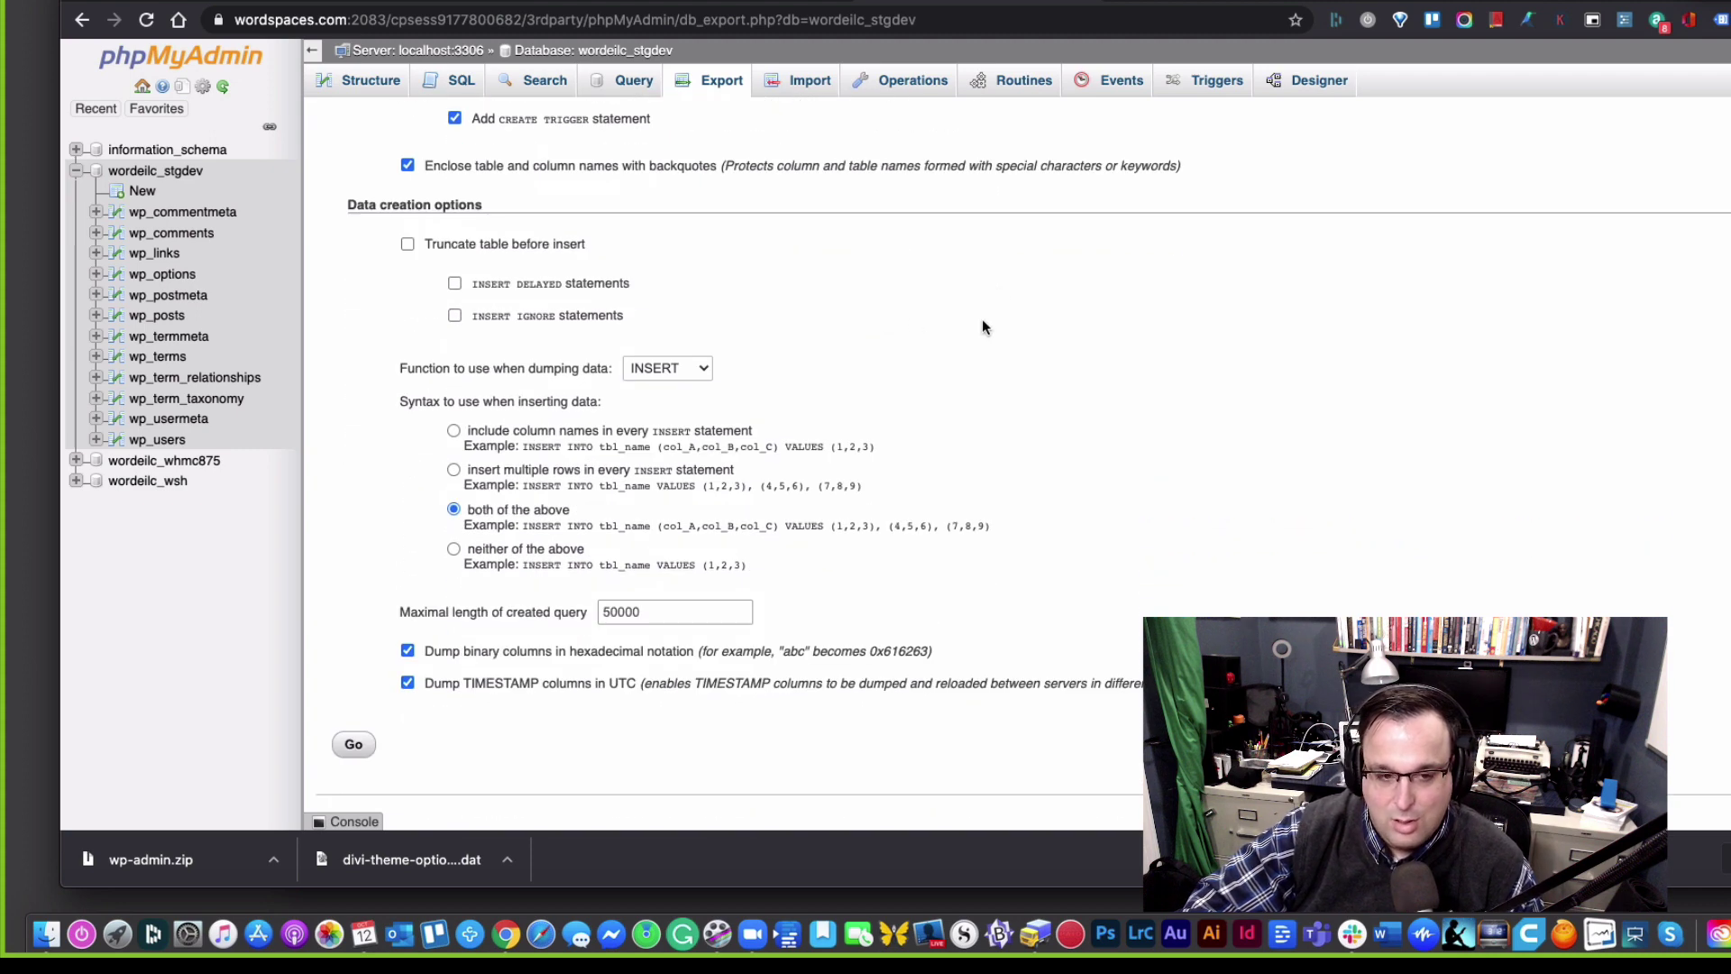
# Step: Save the wordeilc_stgdev.sql export to the Desktop, then return to the cPanel home tab
pyautogui.click(371, 751)
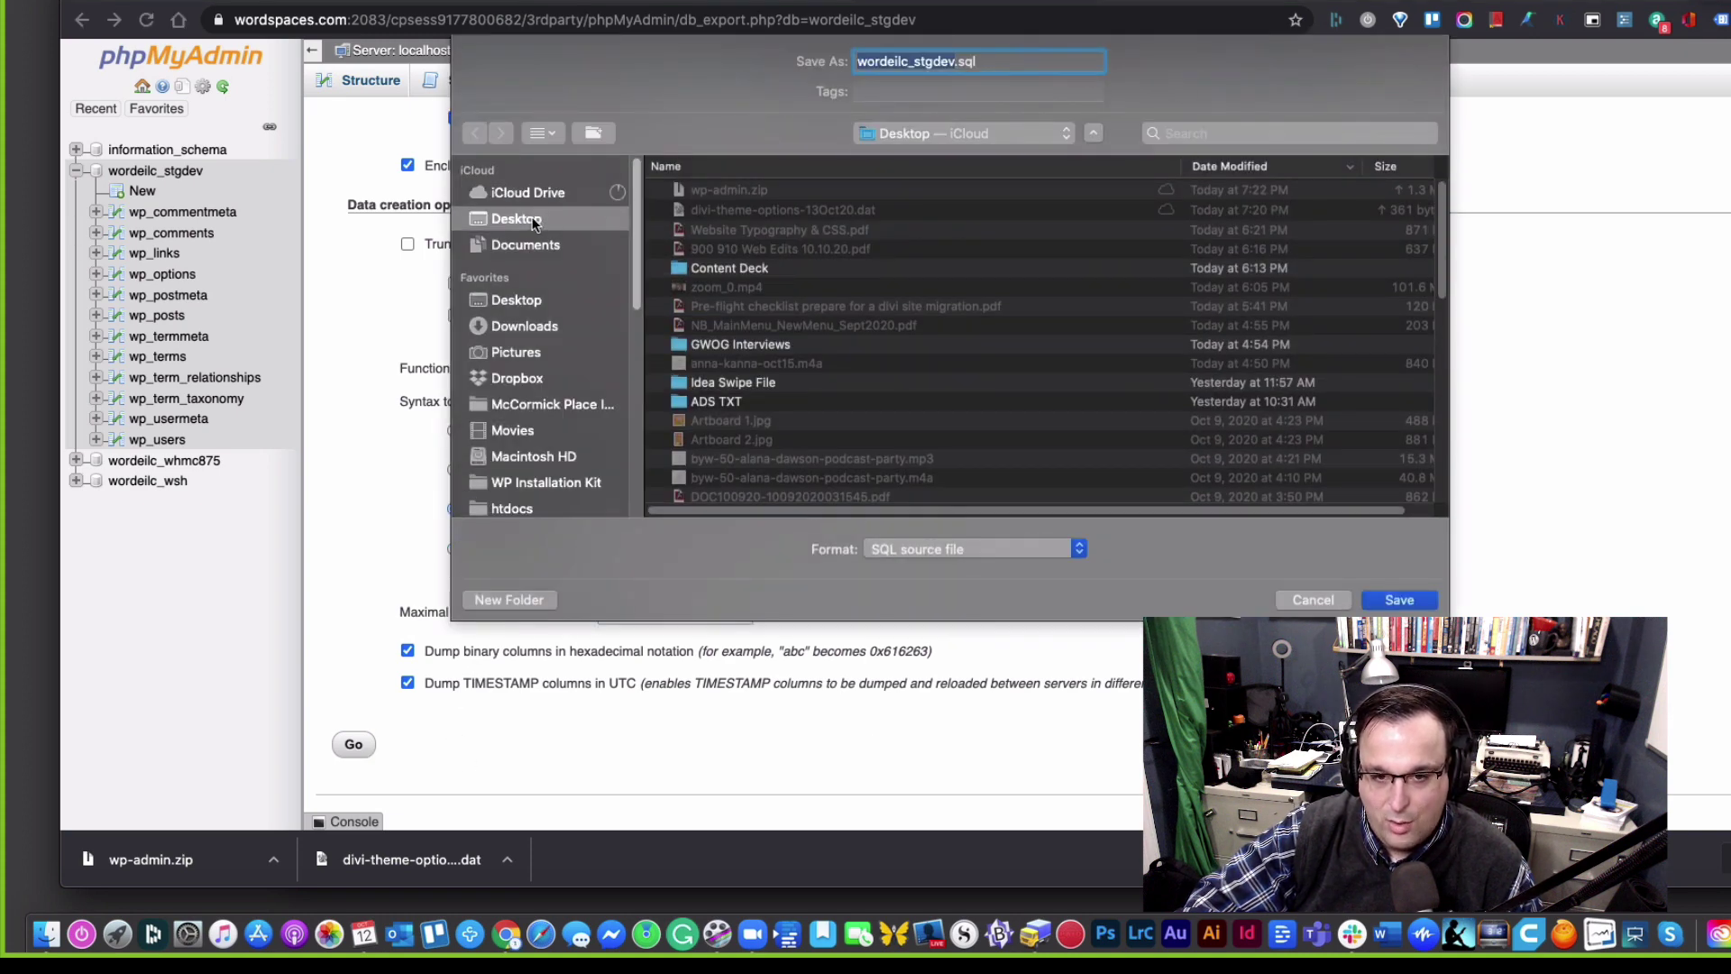
pyautogui.click(1397, 600)
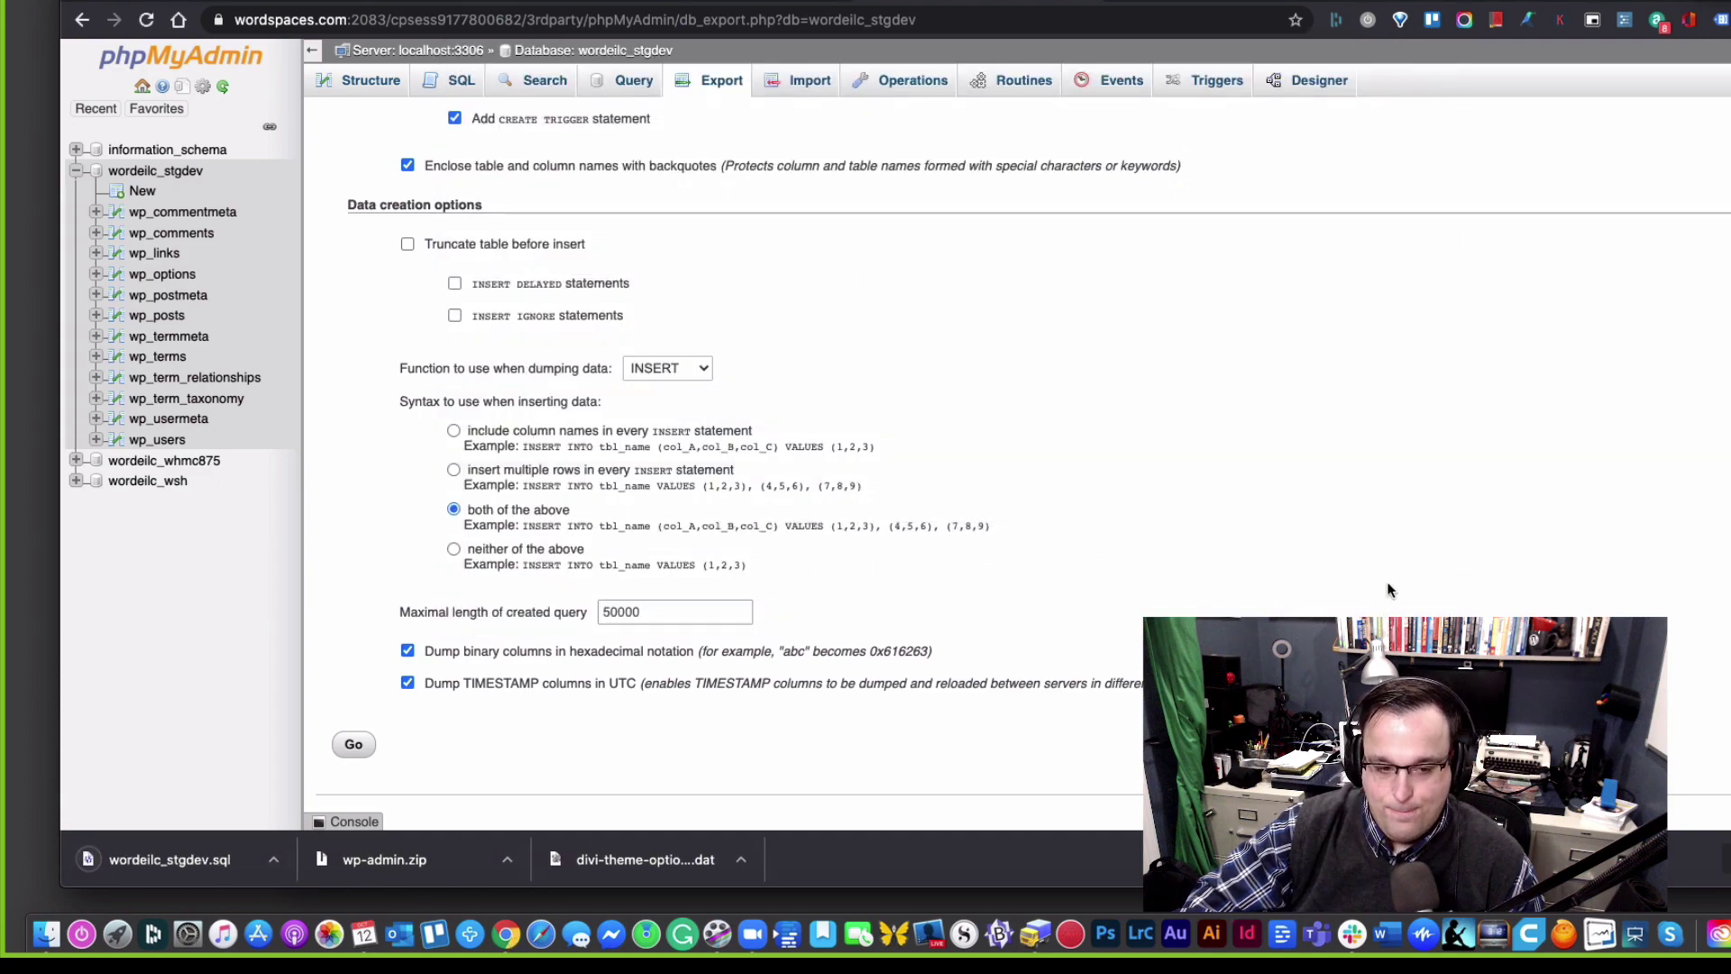
pyautogui.scroll(3, 1384, 556)
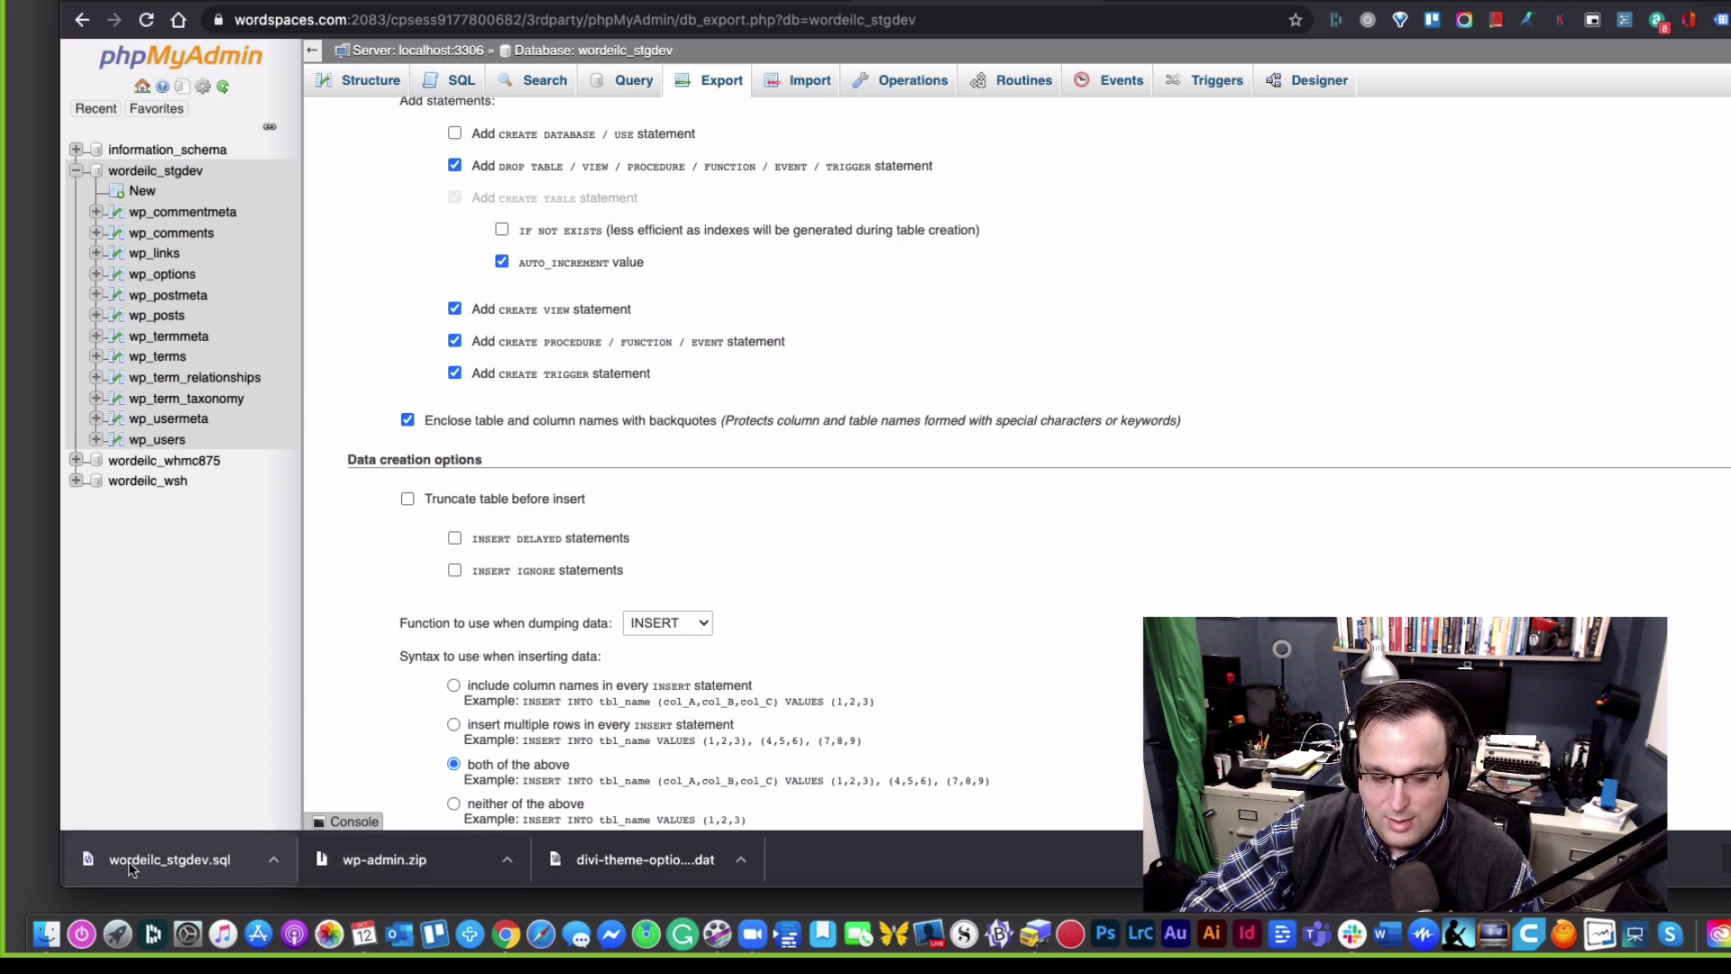
pyautogui.scroll(10, 1149, 510)
pyautogui.scroll(2, 1154, 511)
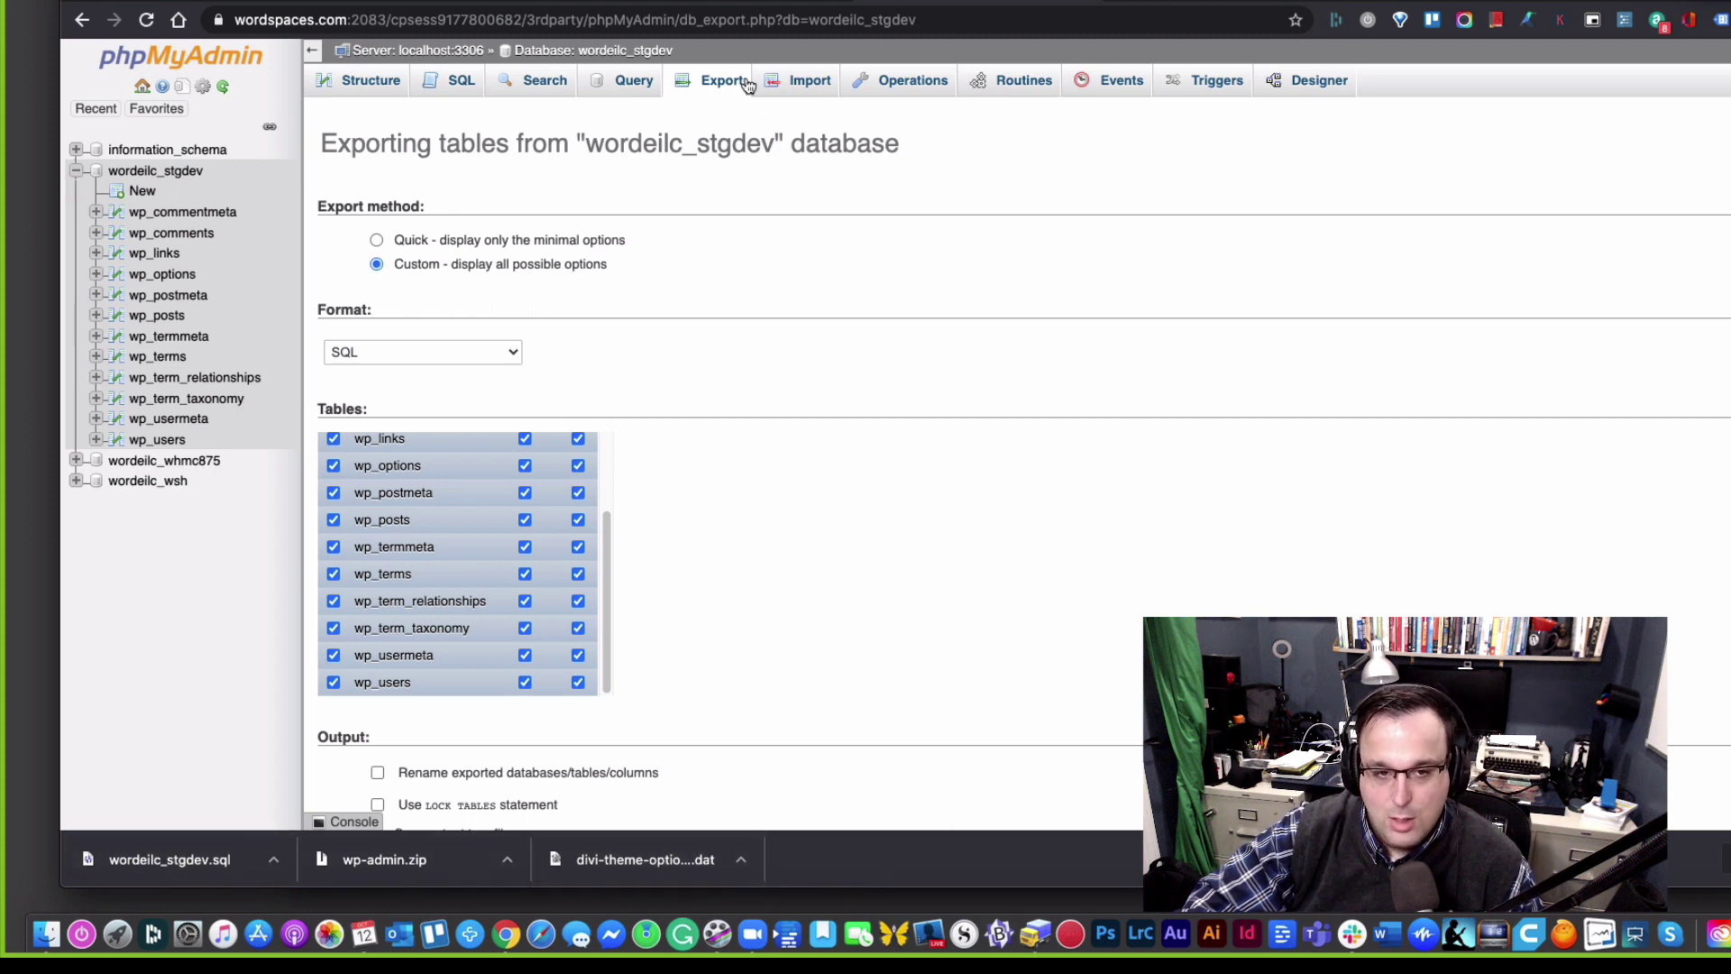
pyautogui.click(747, 3)
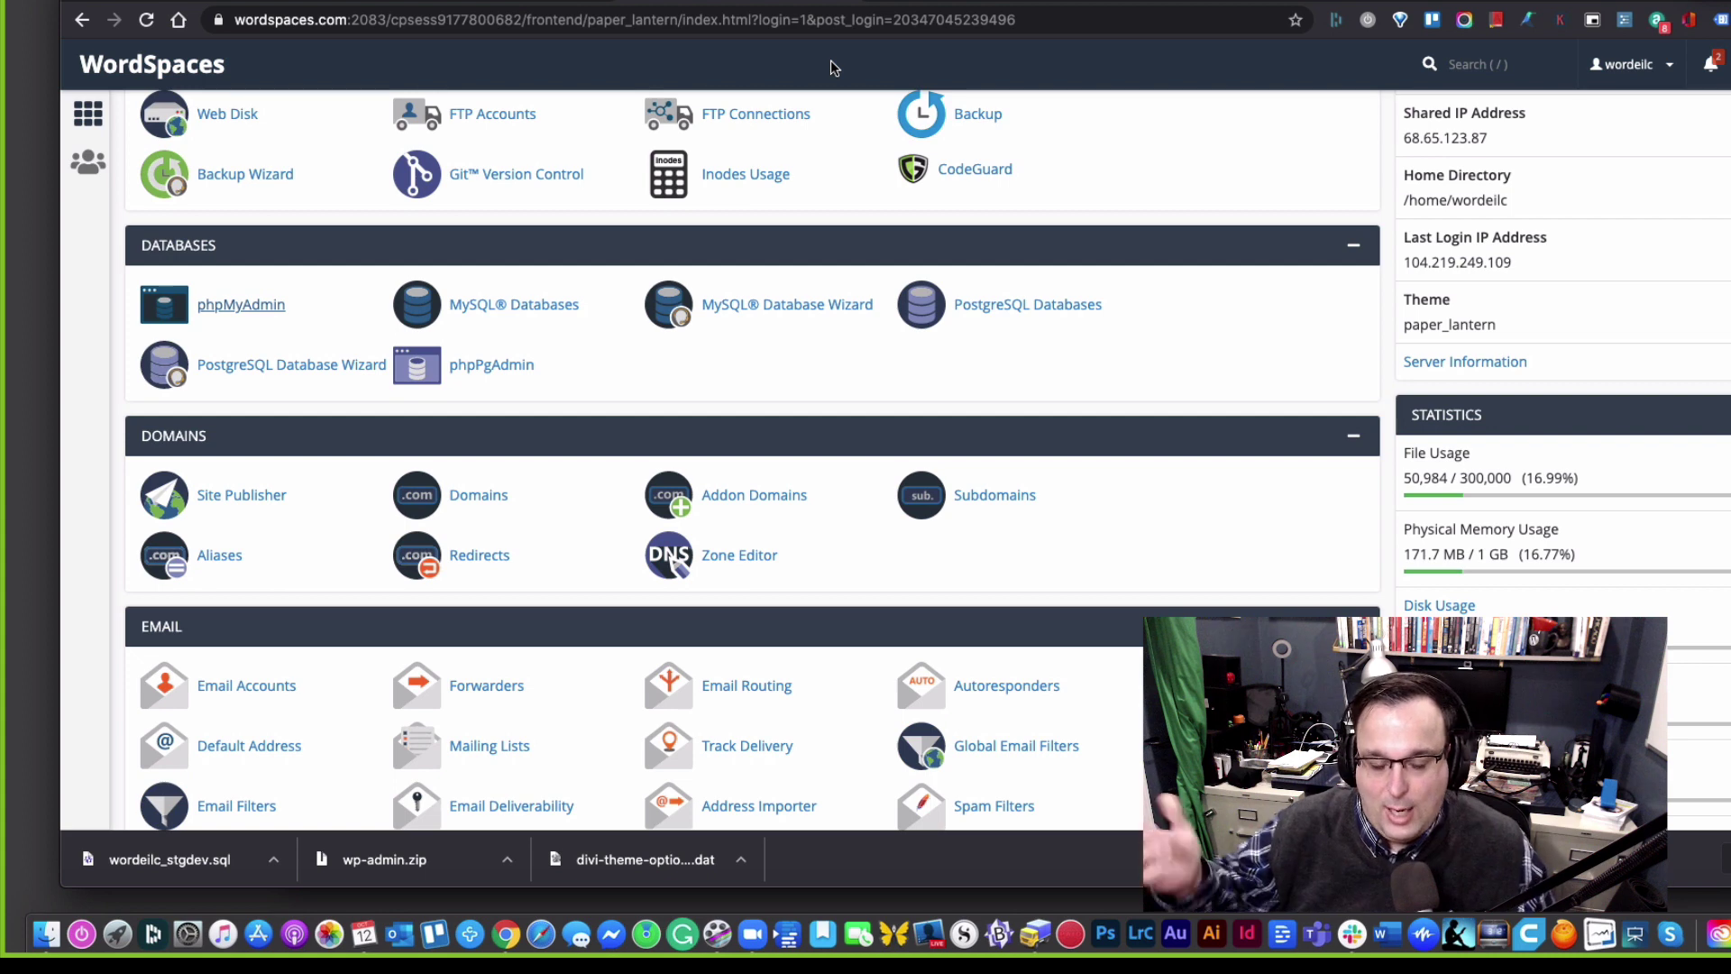
# Step: Find 'add on do' on the cPanel home page and open Addon Domains
pyautogui.scroll(1, 1039, 421)
pyautogui.scroll(3, 1046, 442)
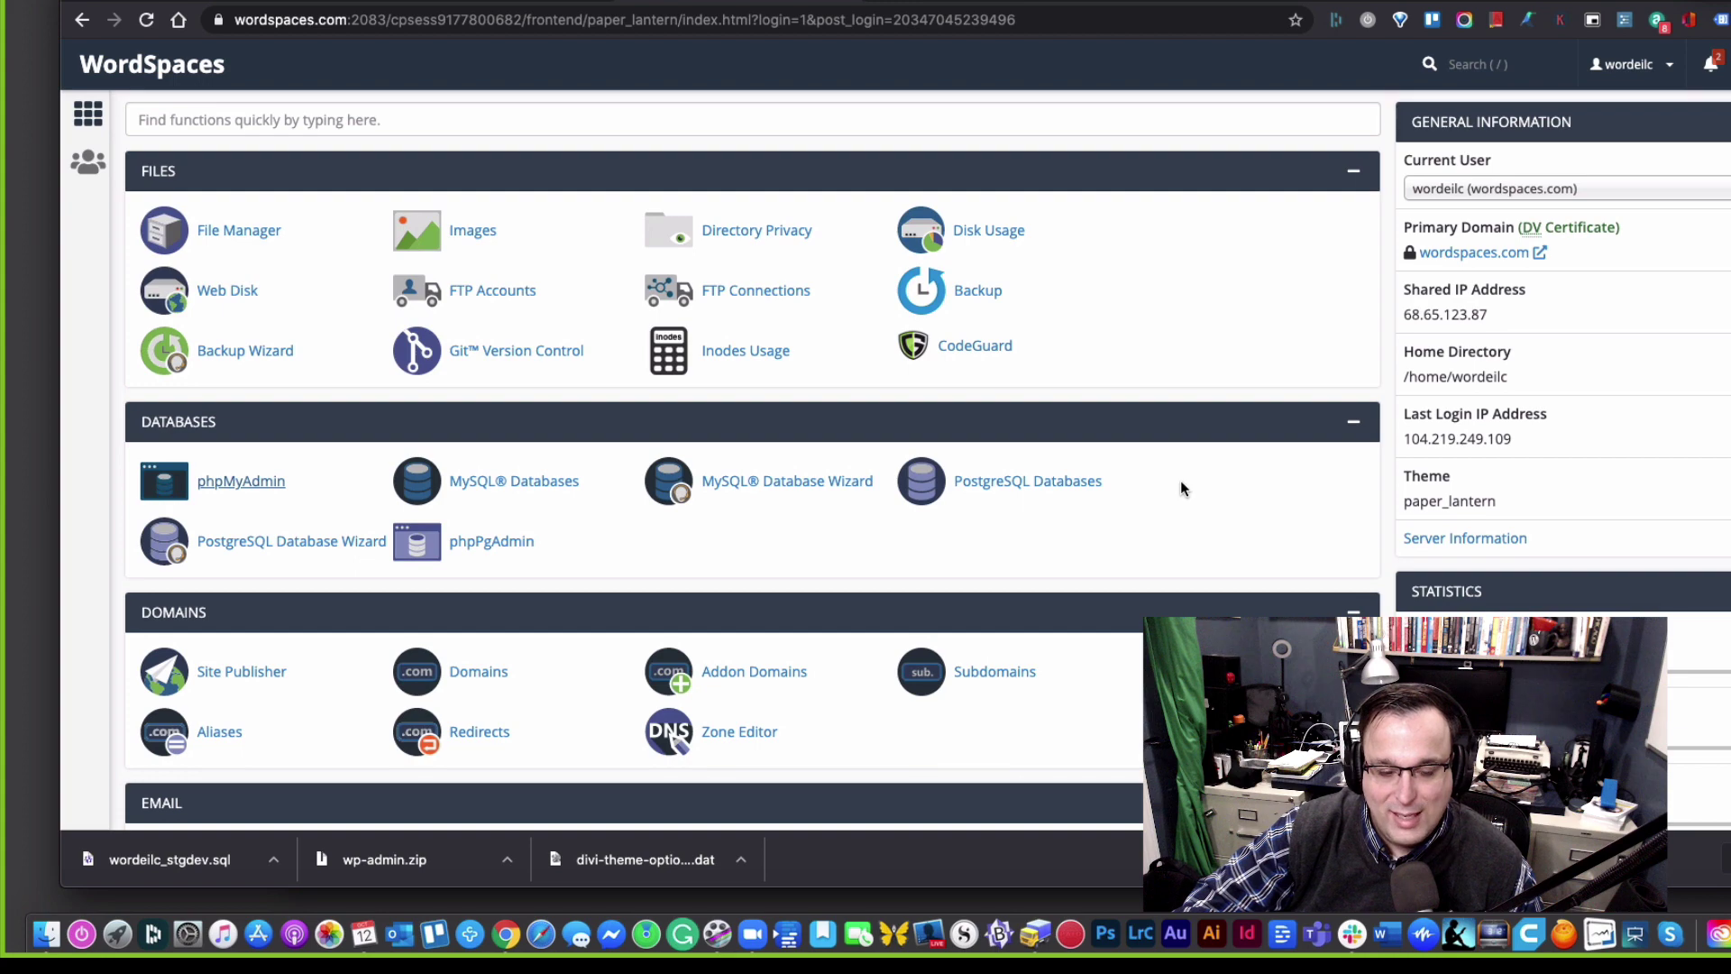
pyautogui.scroll(-10, 1184, 477)
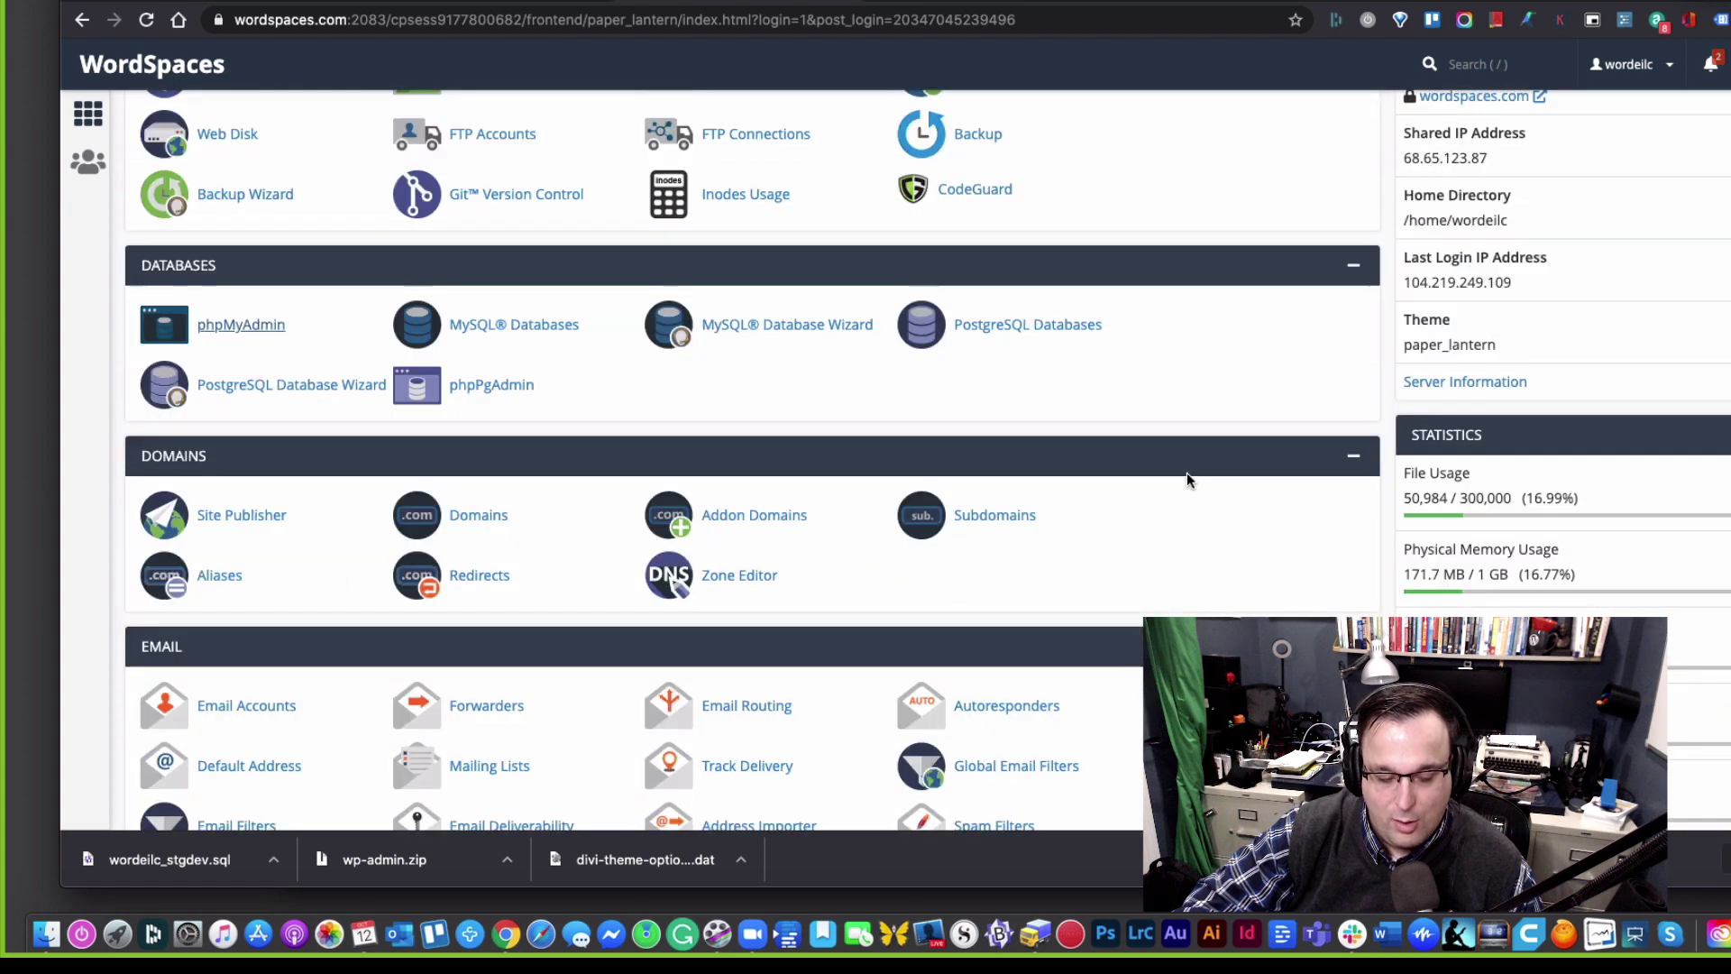
pyautogui.press('super+f')
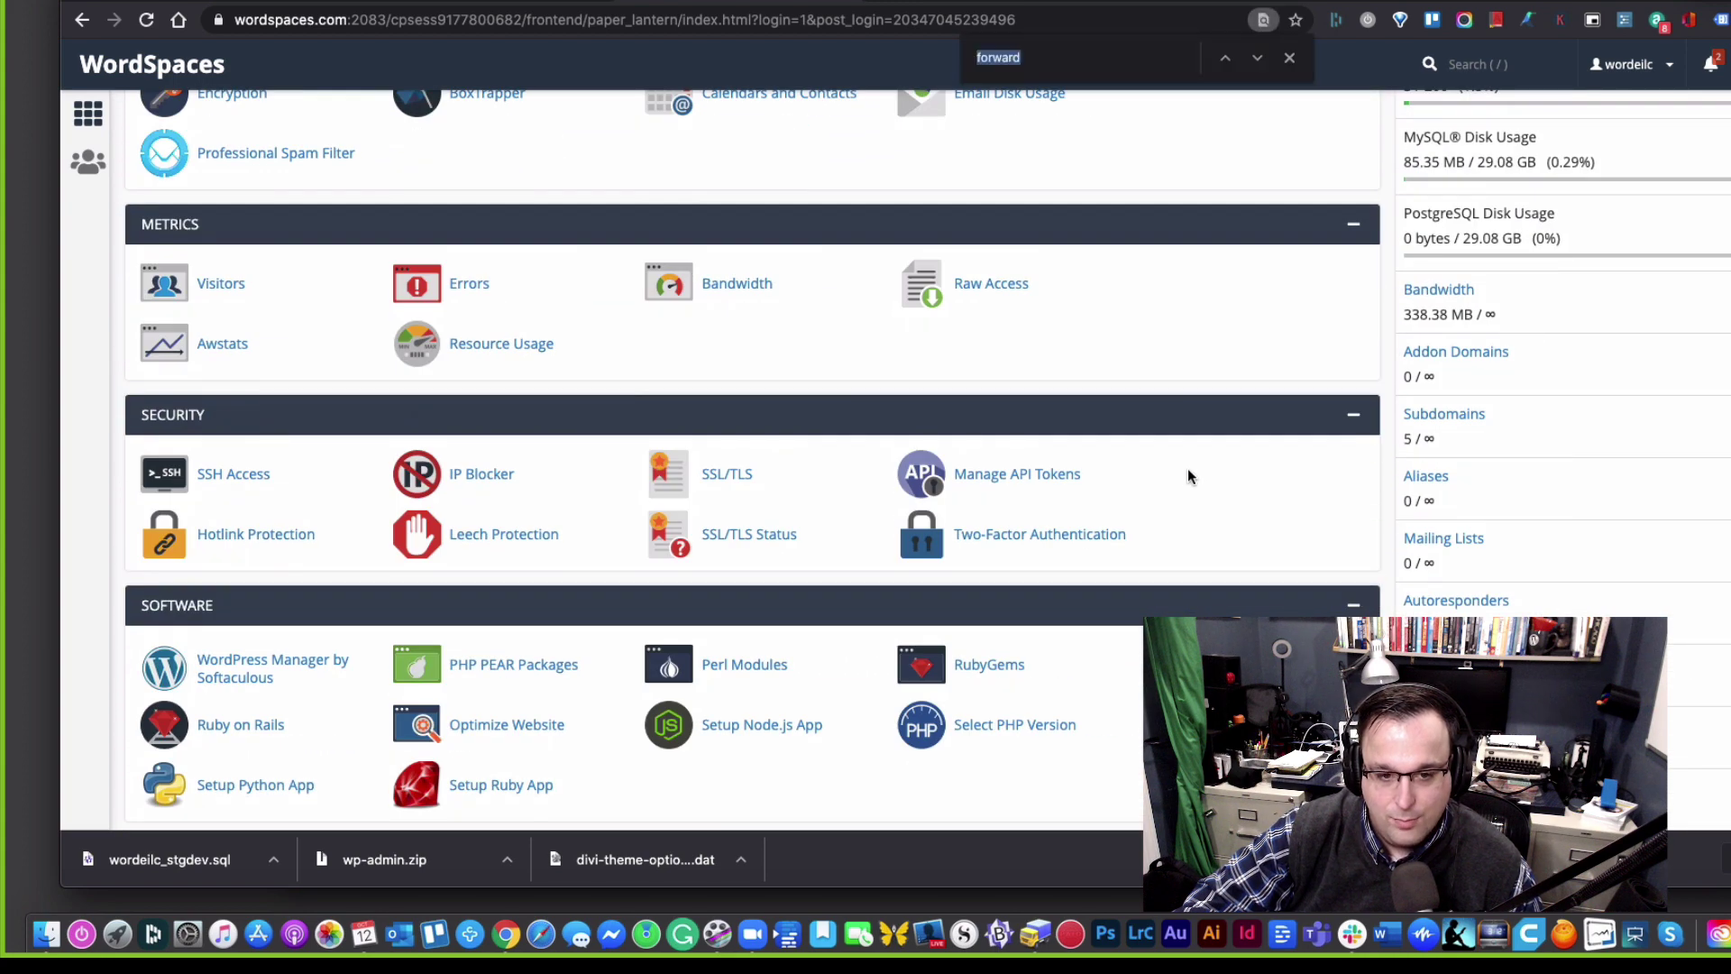
pyautogui.write('add')
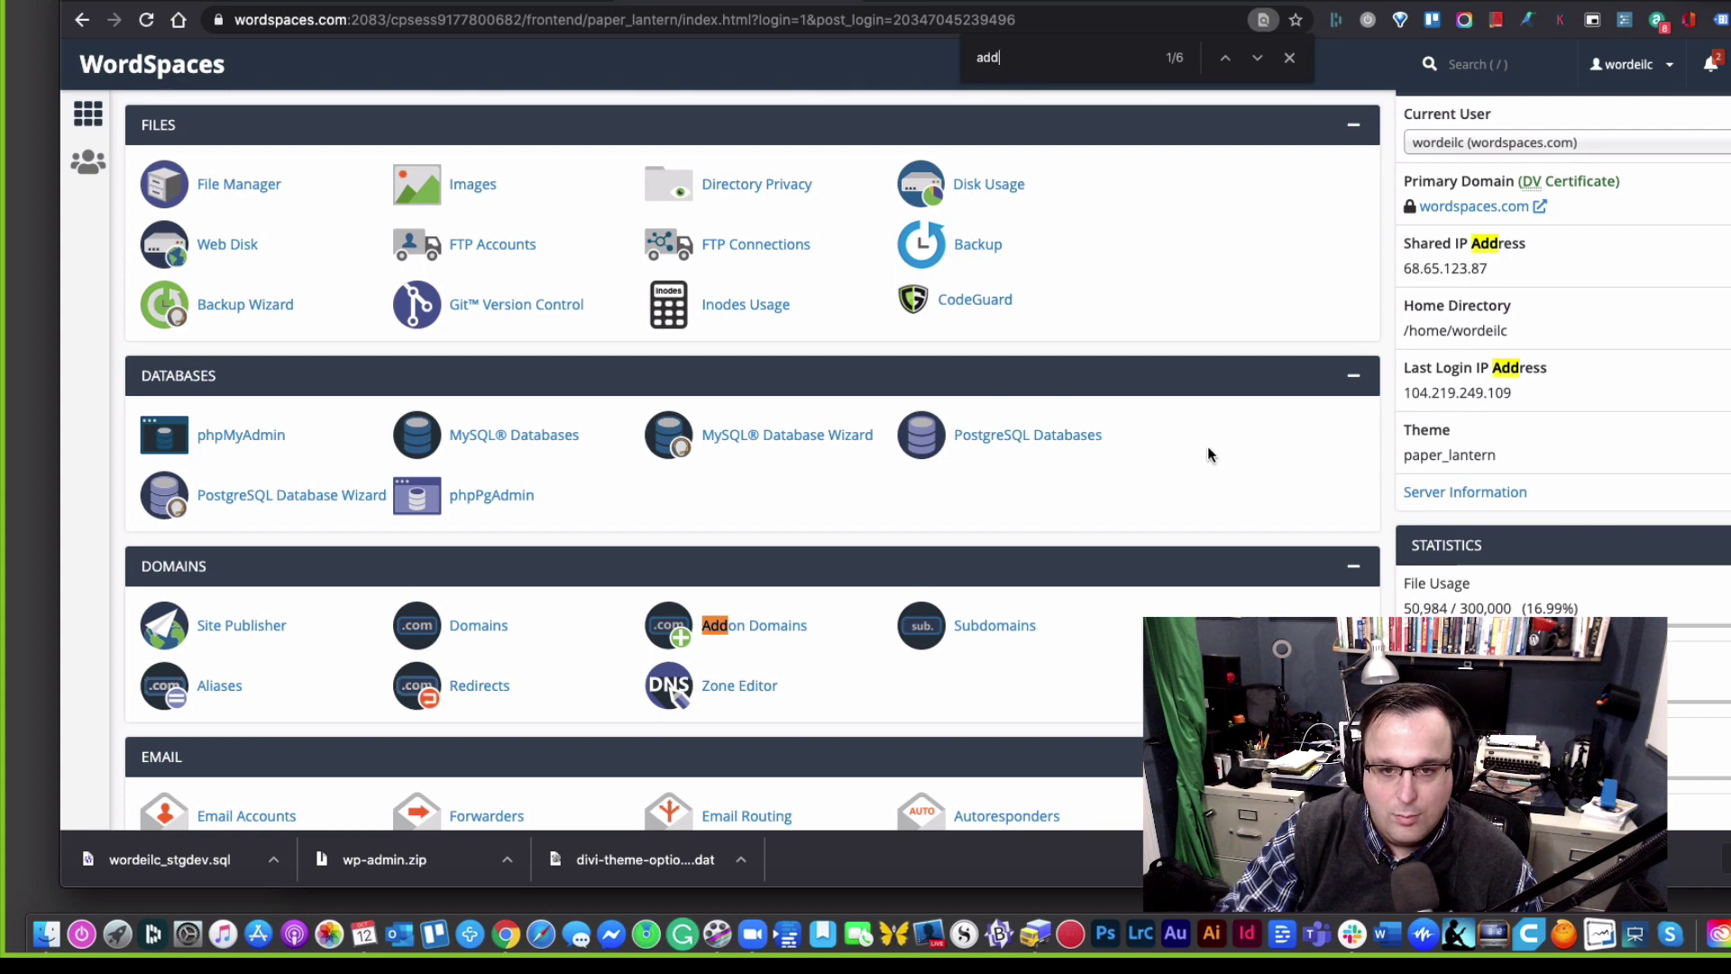
pyautogui.write(' on dom')
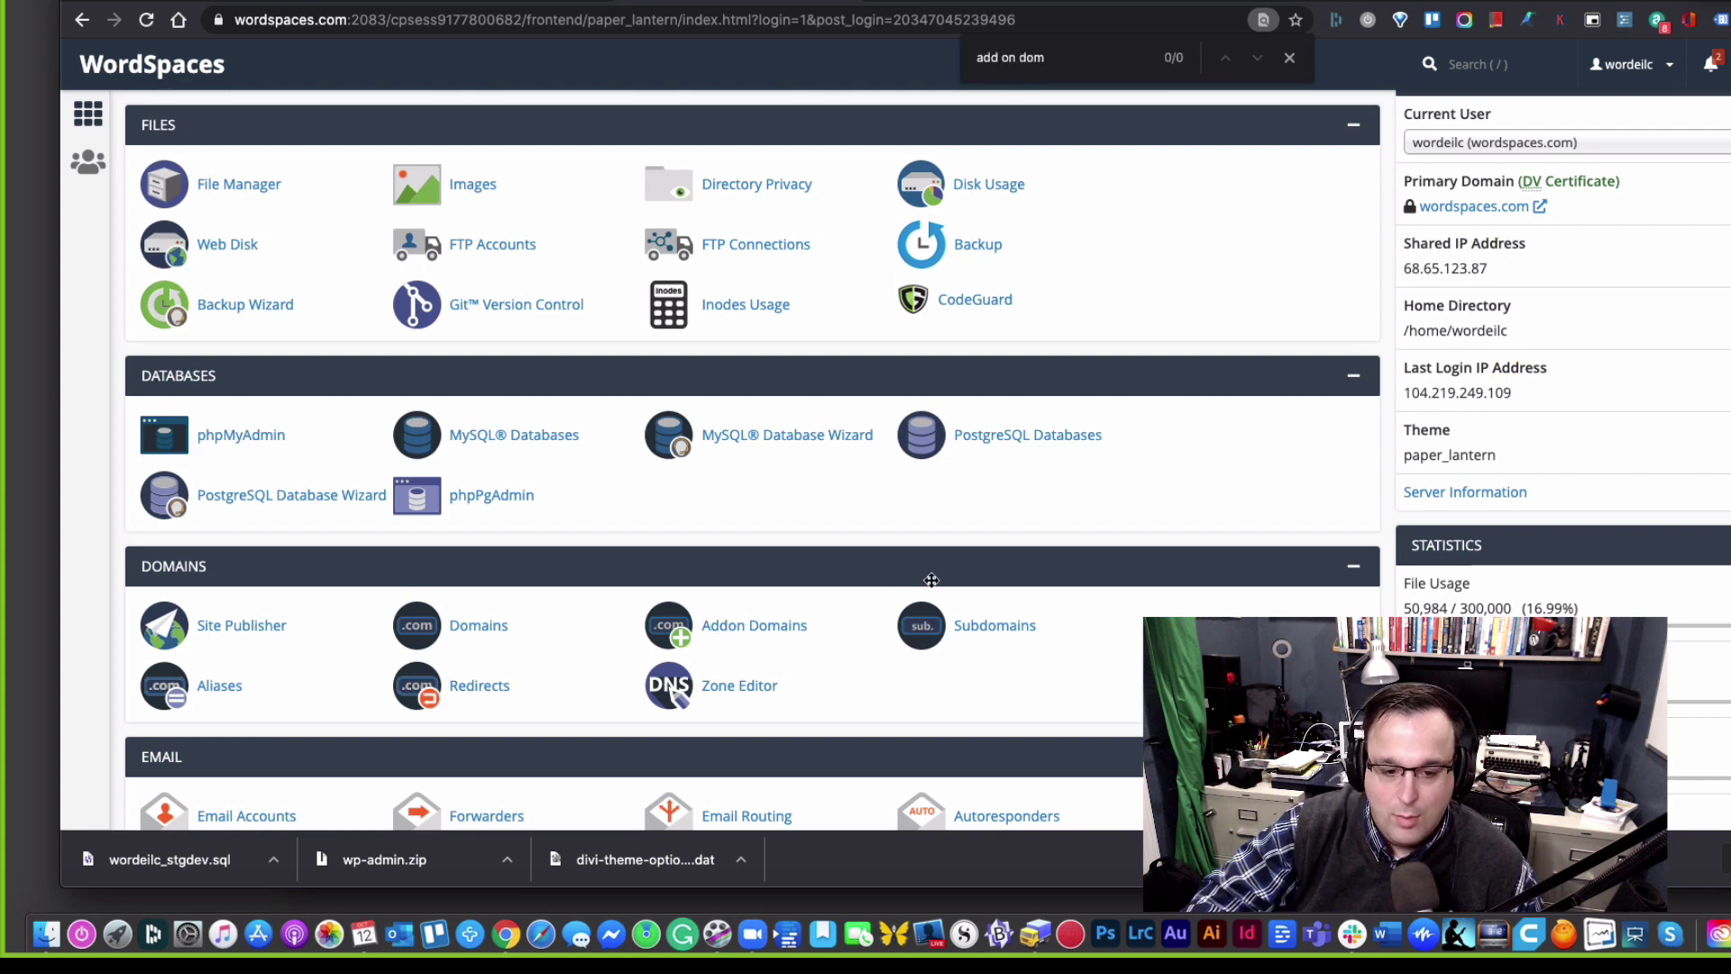
pyautogui.click(798, 635)
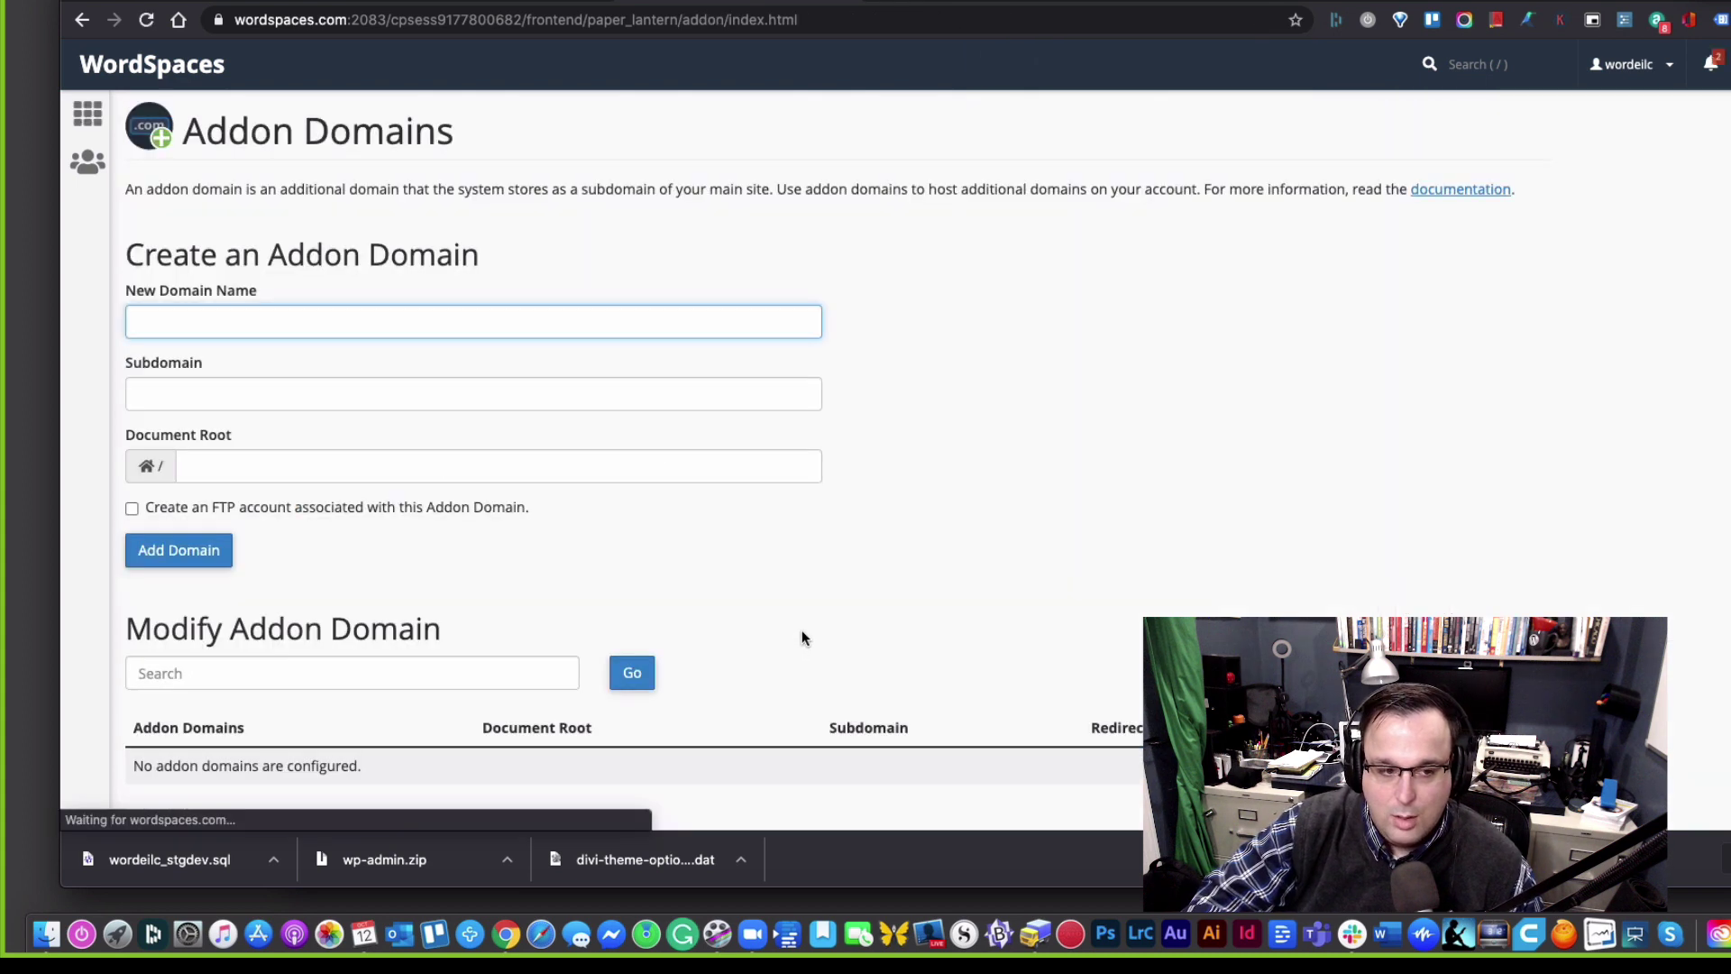
# Step: Enter dacmodel.com as the new domain and check the auto-filled subdomain
pyautogui.scroll(-2, 938, 292)
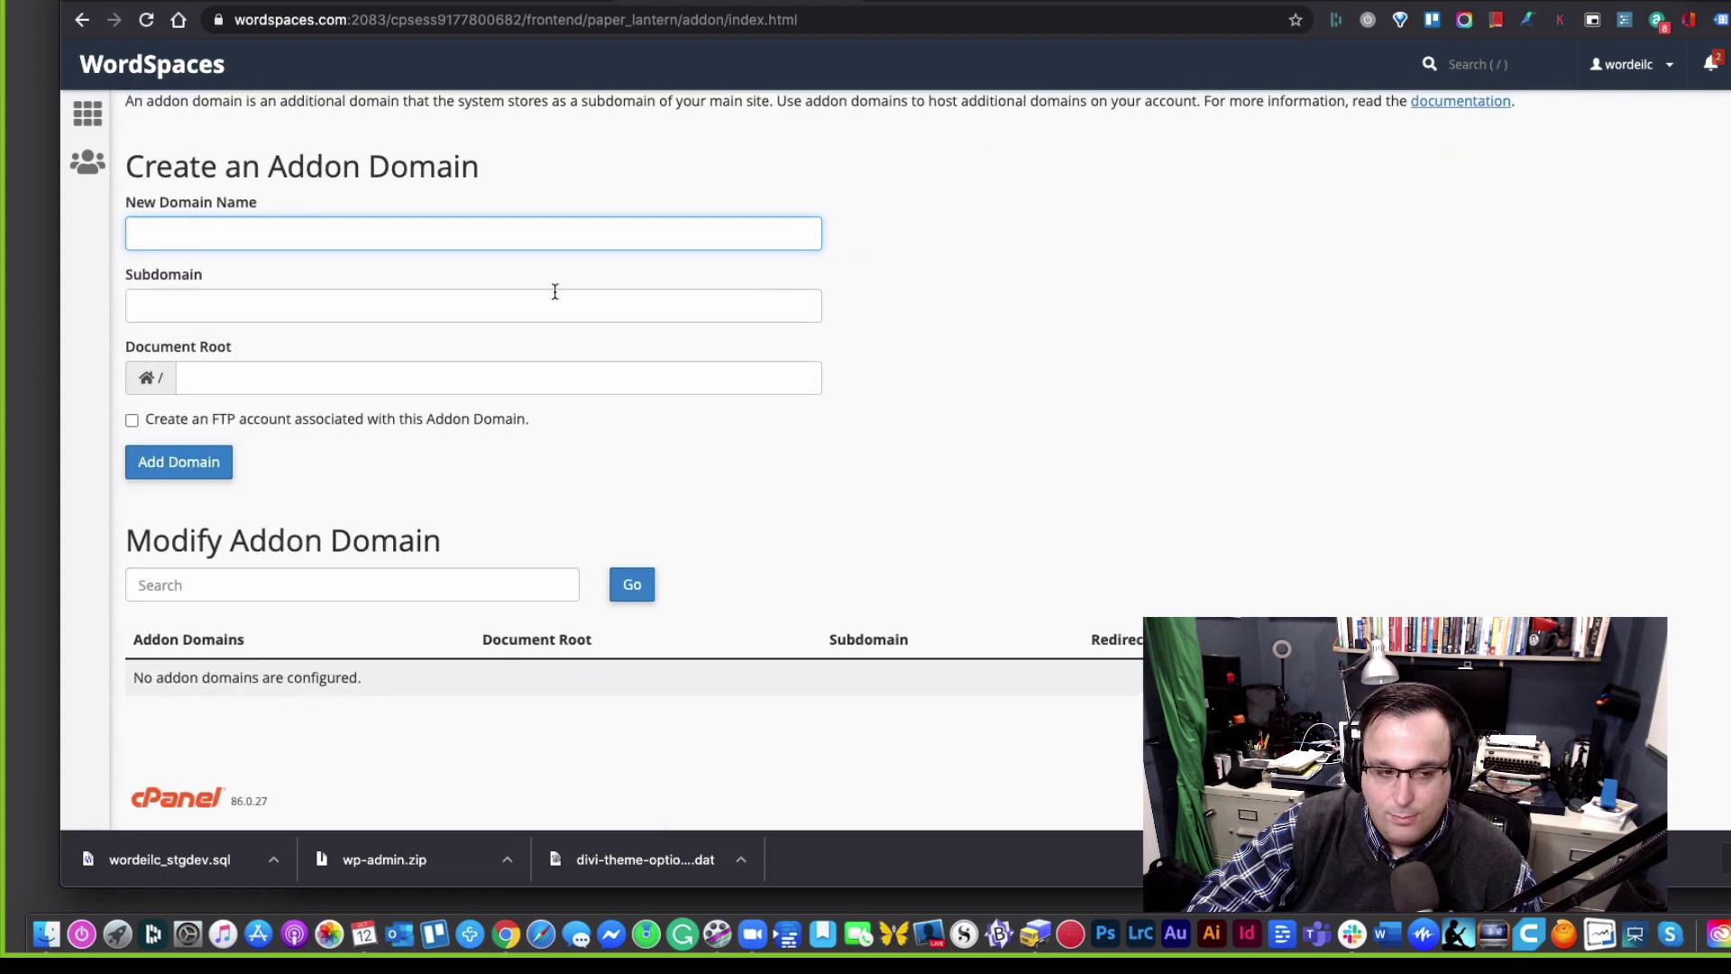
pyautogui.write('dacmod')
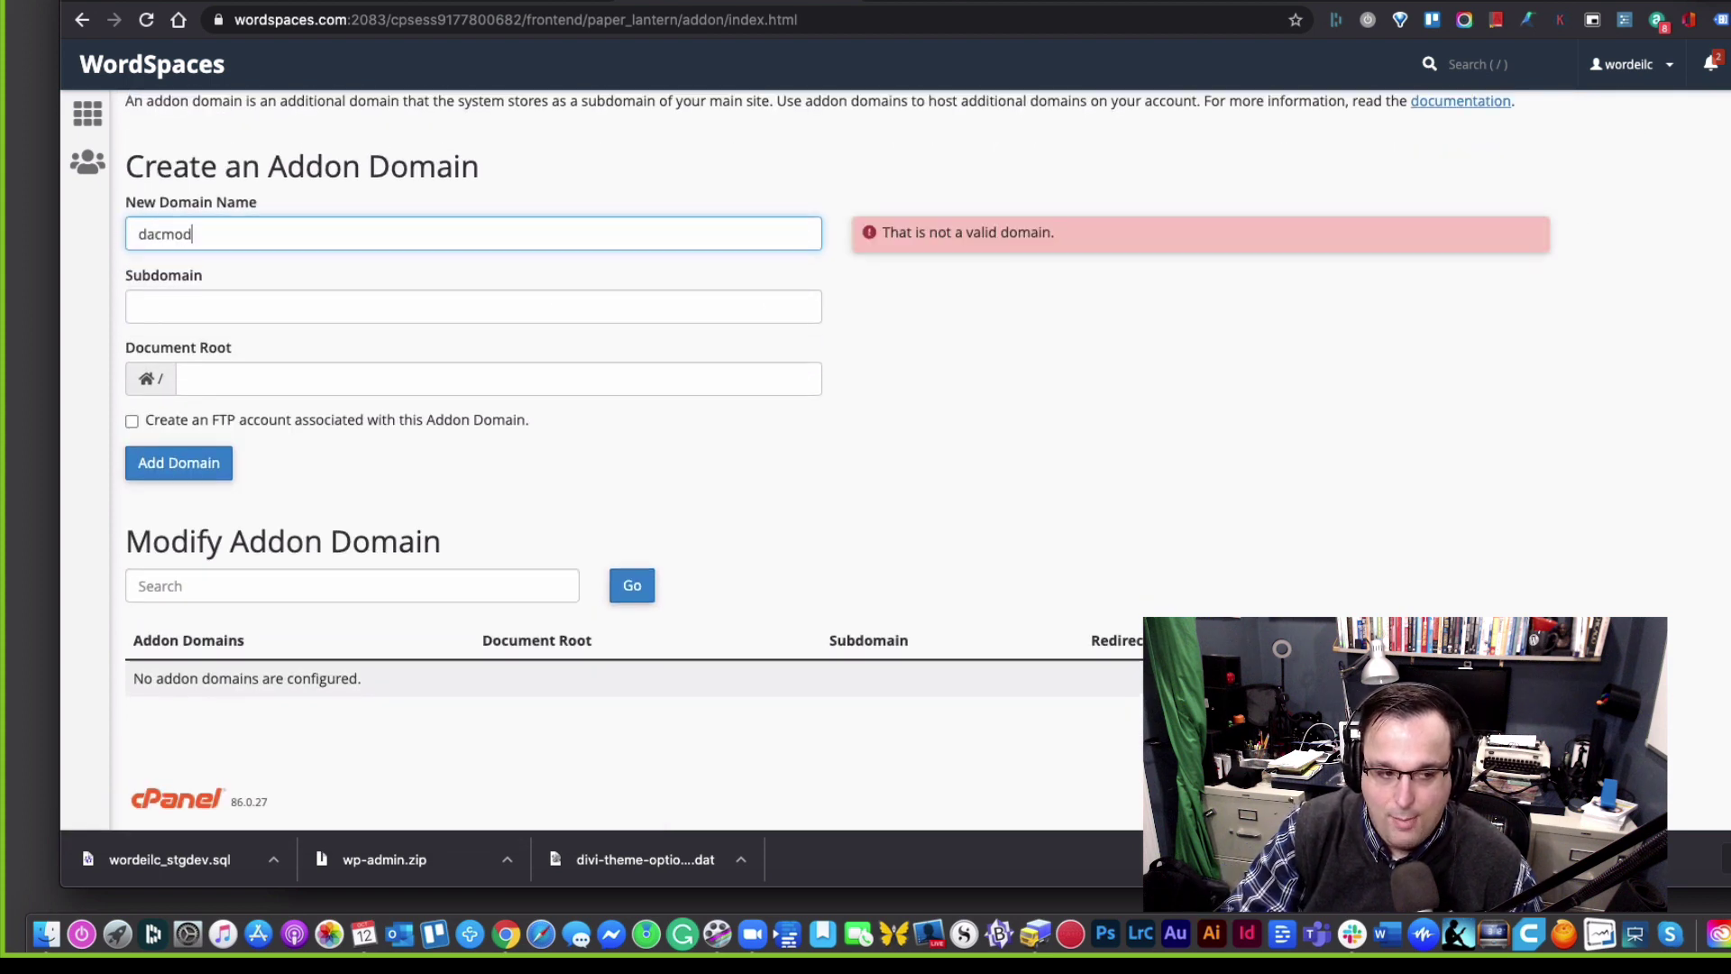
pyautogui.write('el.com')
pyautogui.press('Tab')
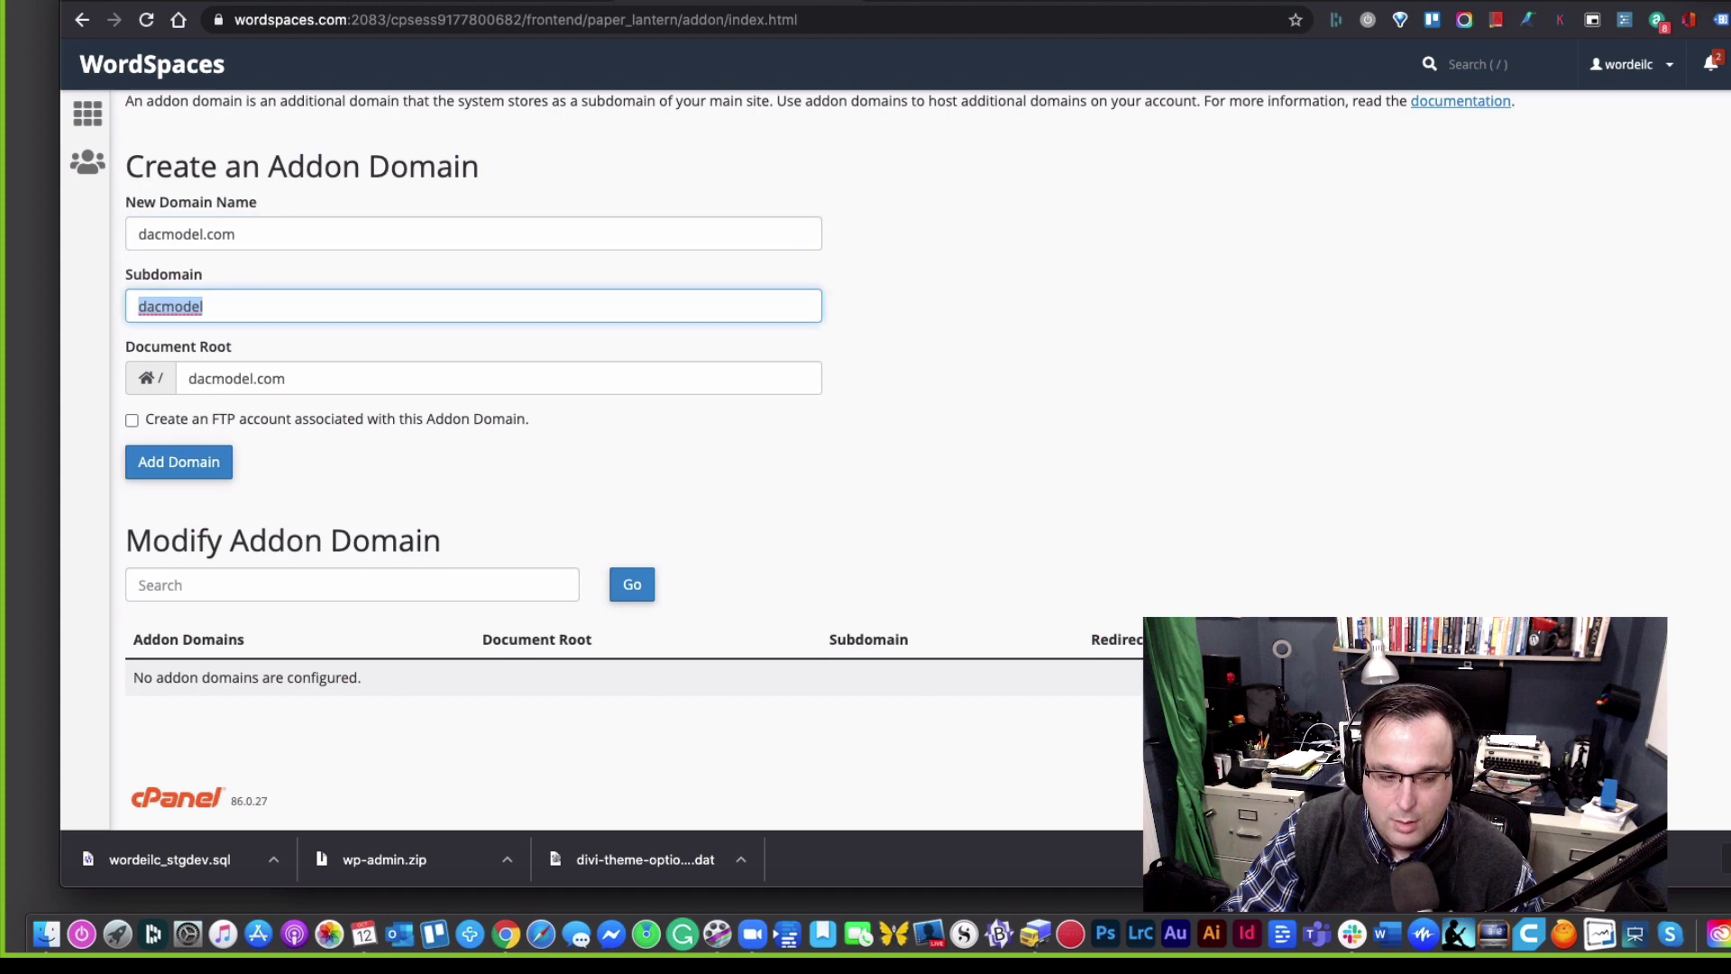
pyautogui.click(324, 383)
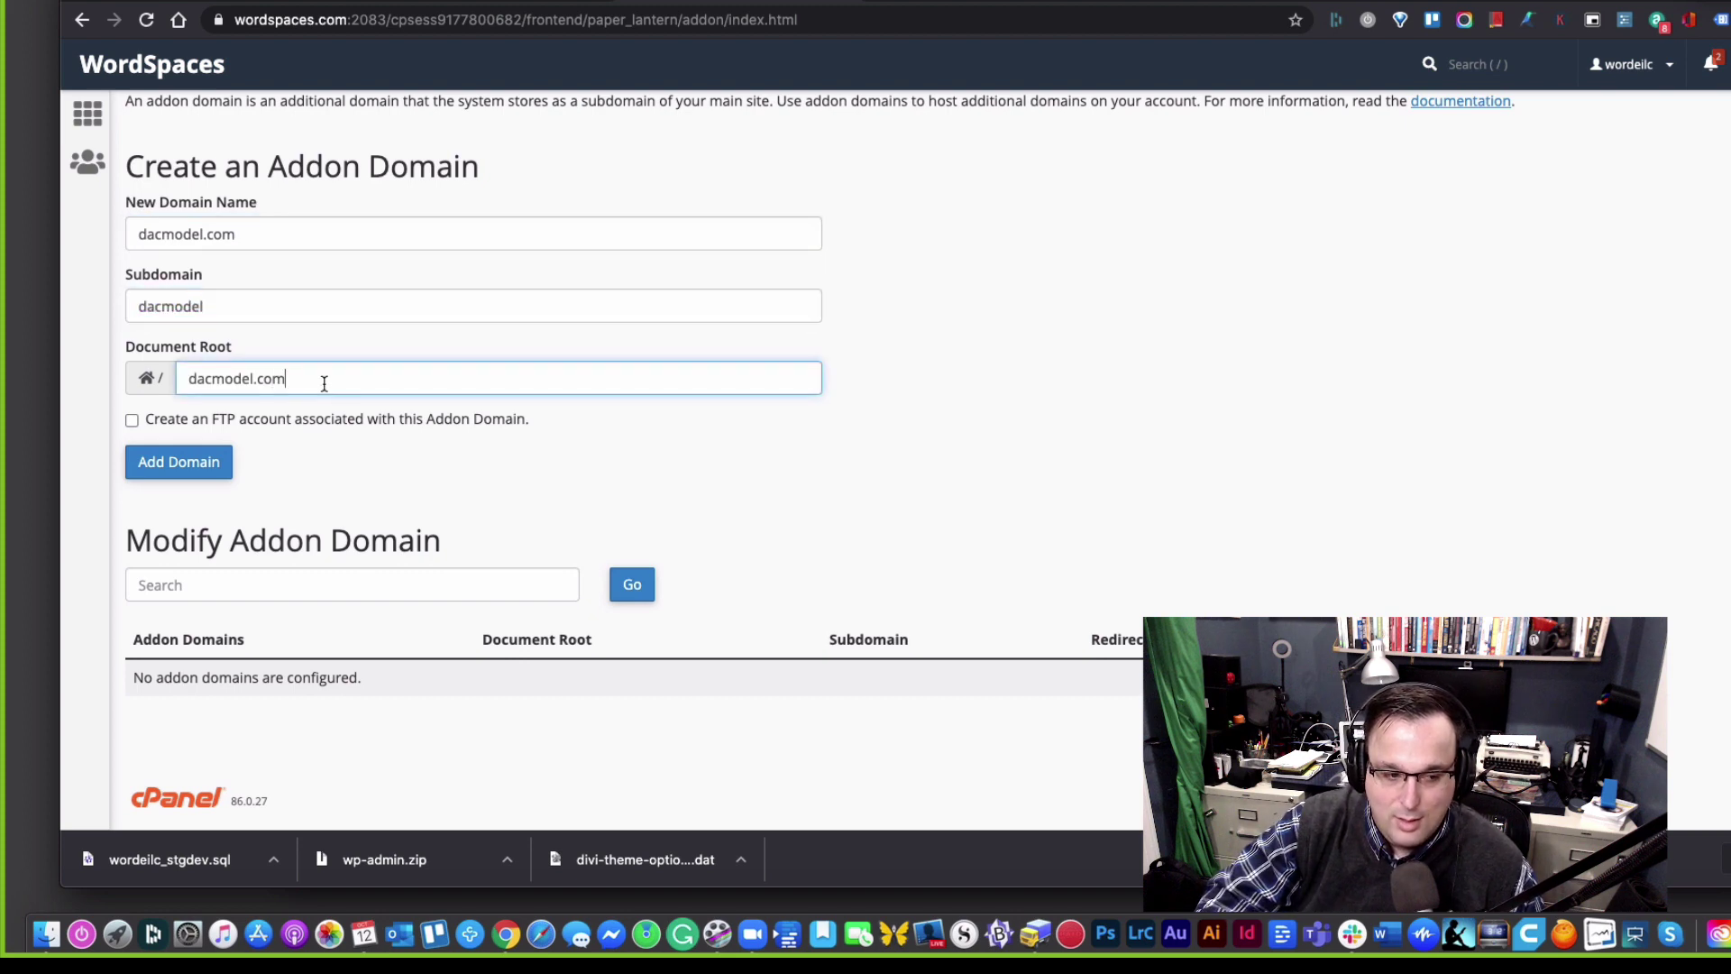
pyautogui.click(210, 310)
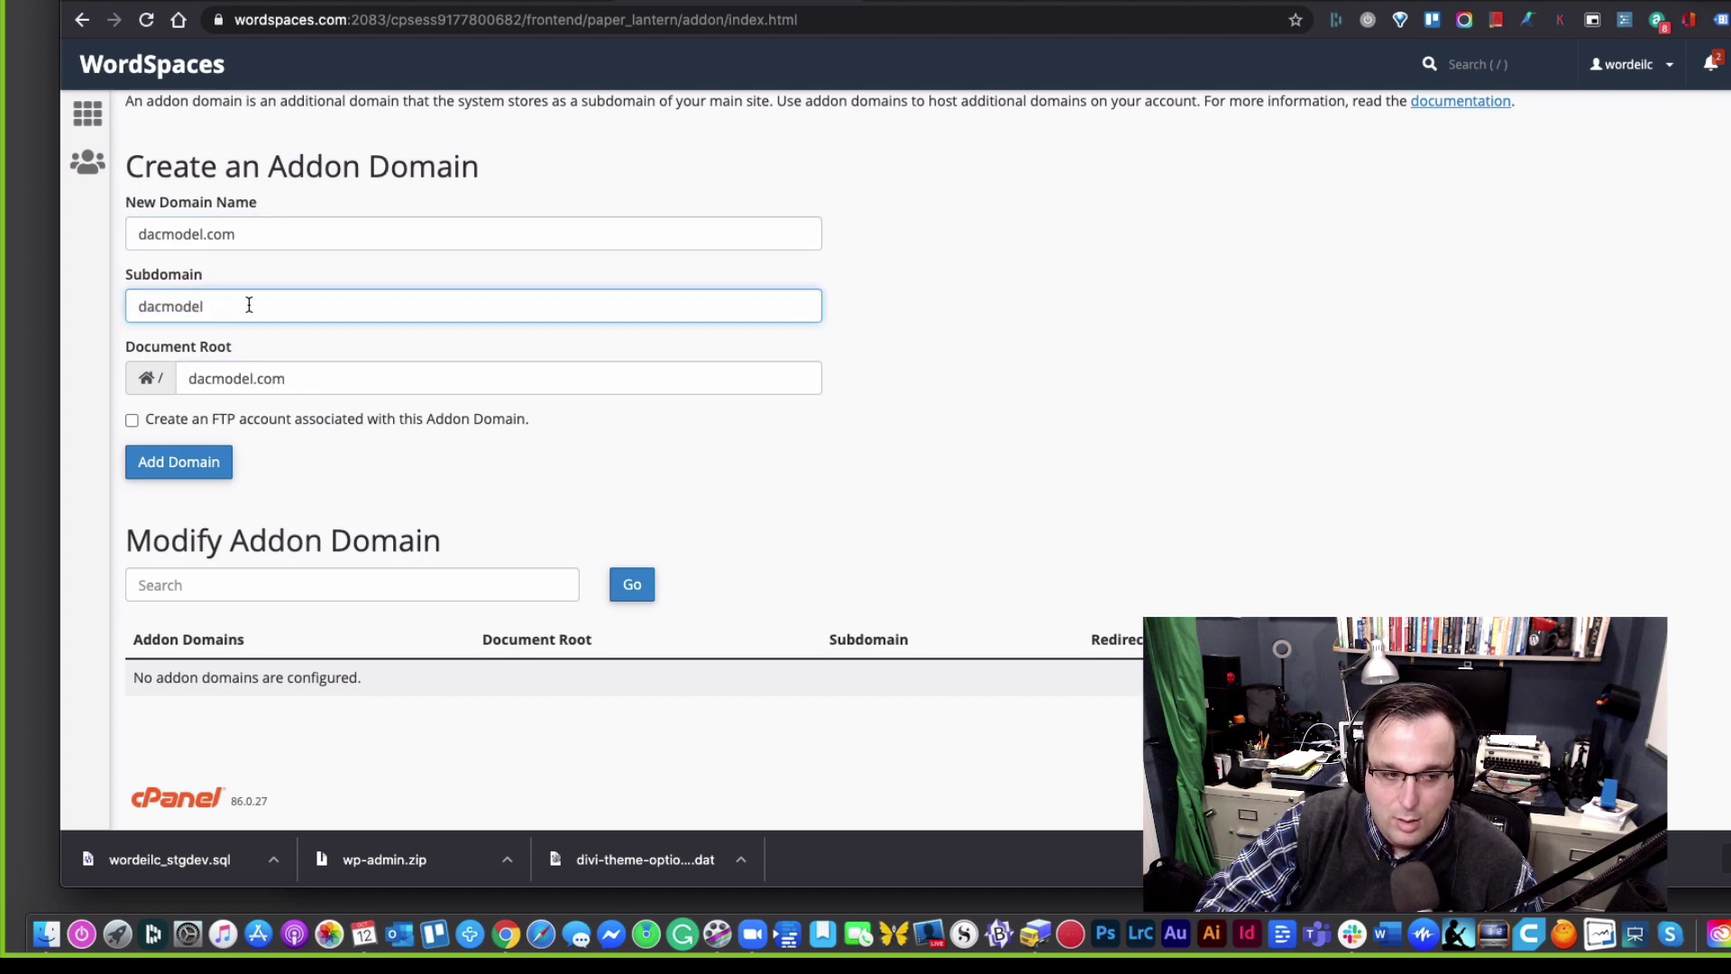
pyautogui.click(297, 377)
pyautogui.scroll(-1, 186, 385)
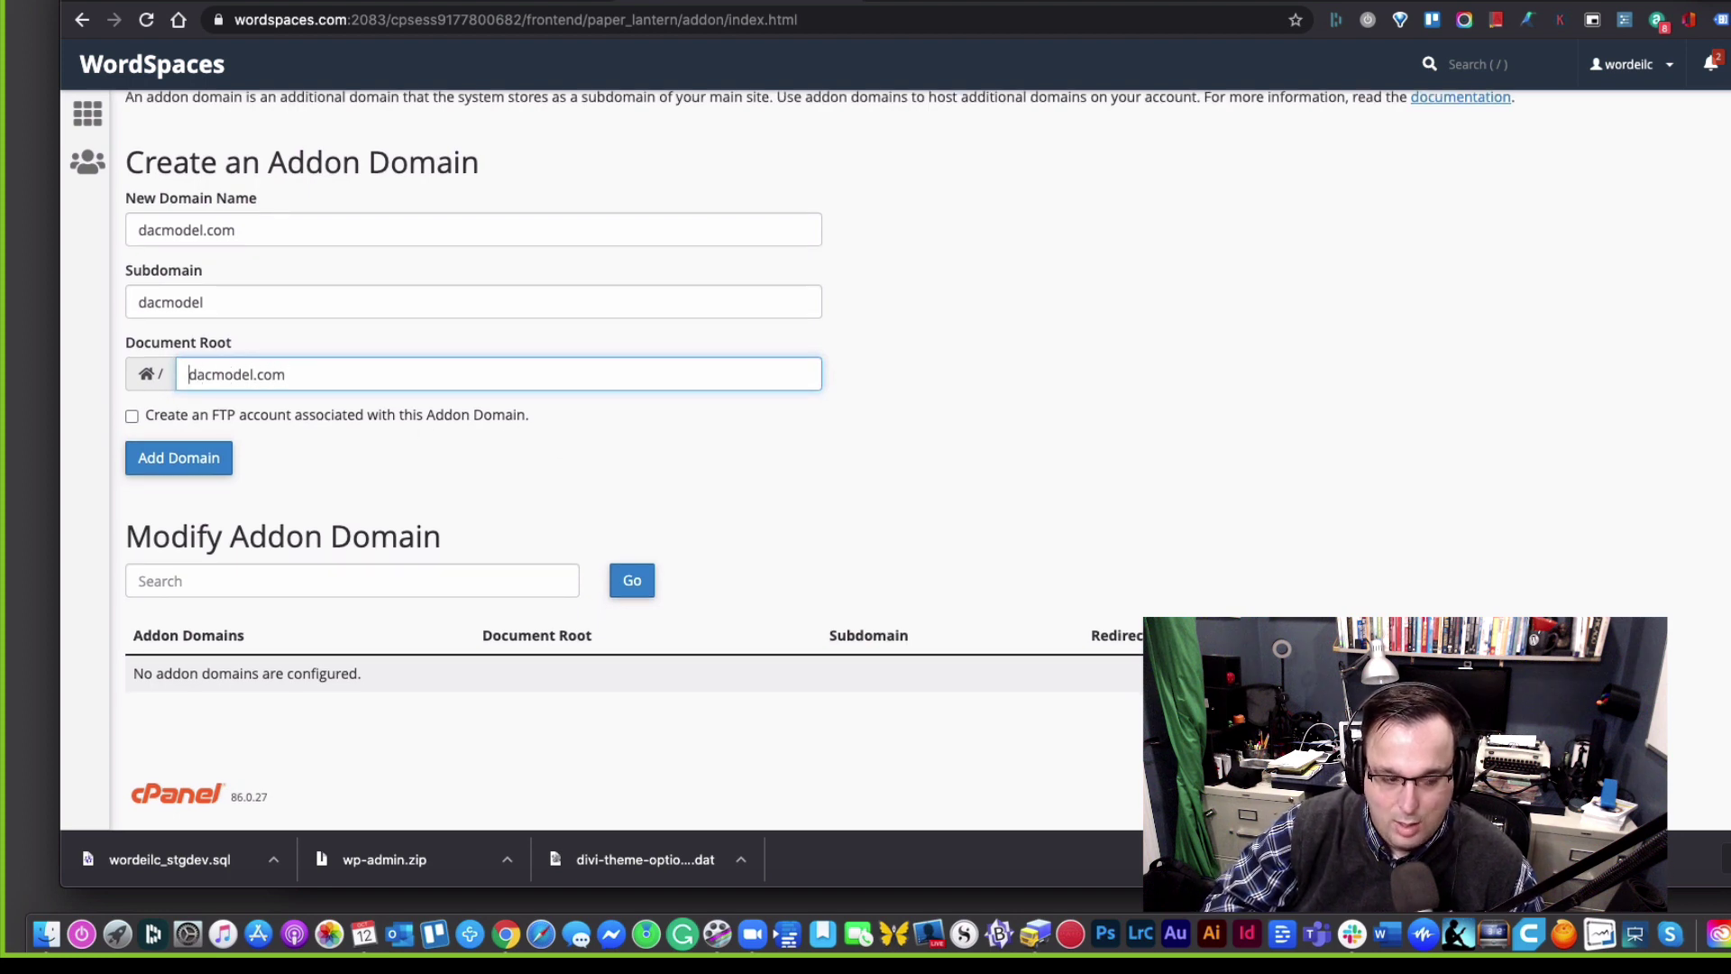
# Step: Set the document root to public_html/dacmodel.com and add the domain
pyautogui.write('public_')
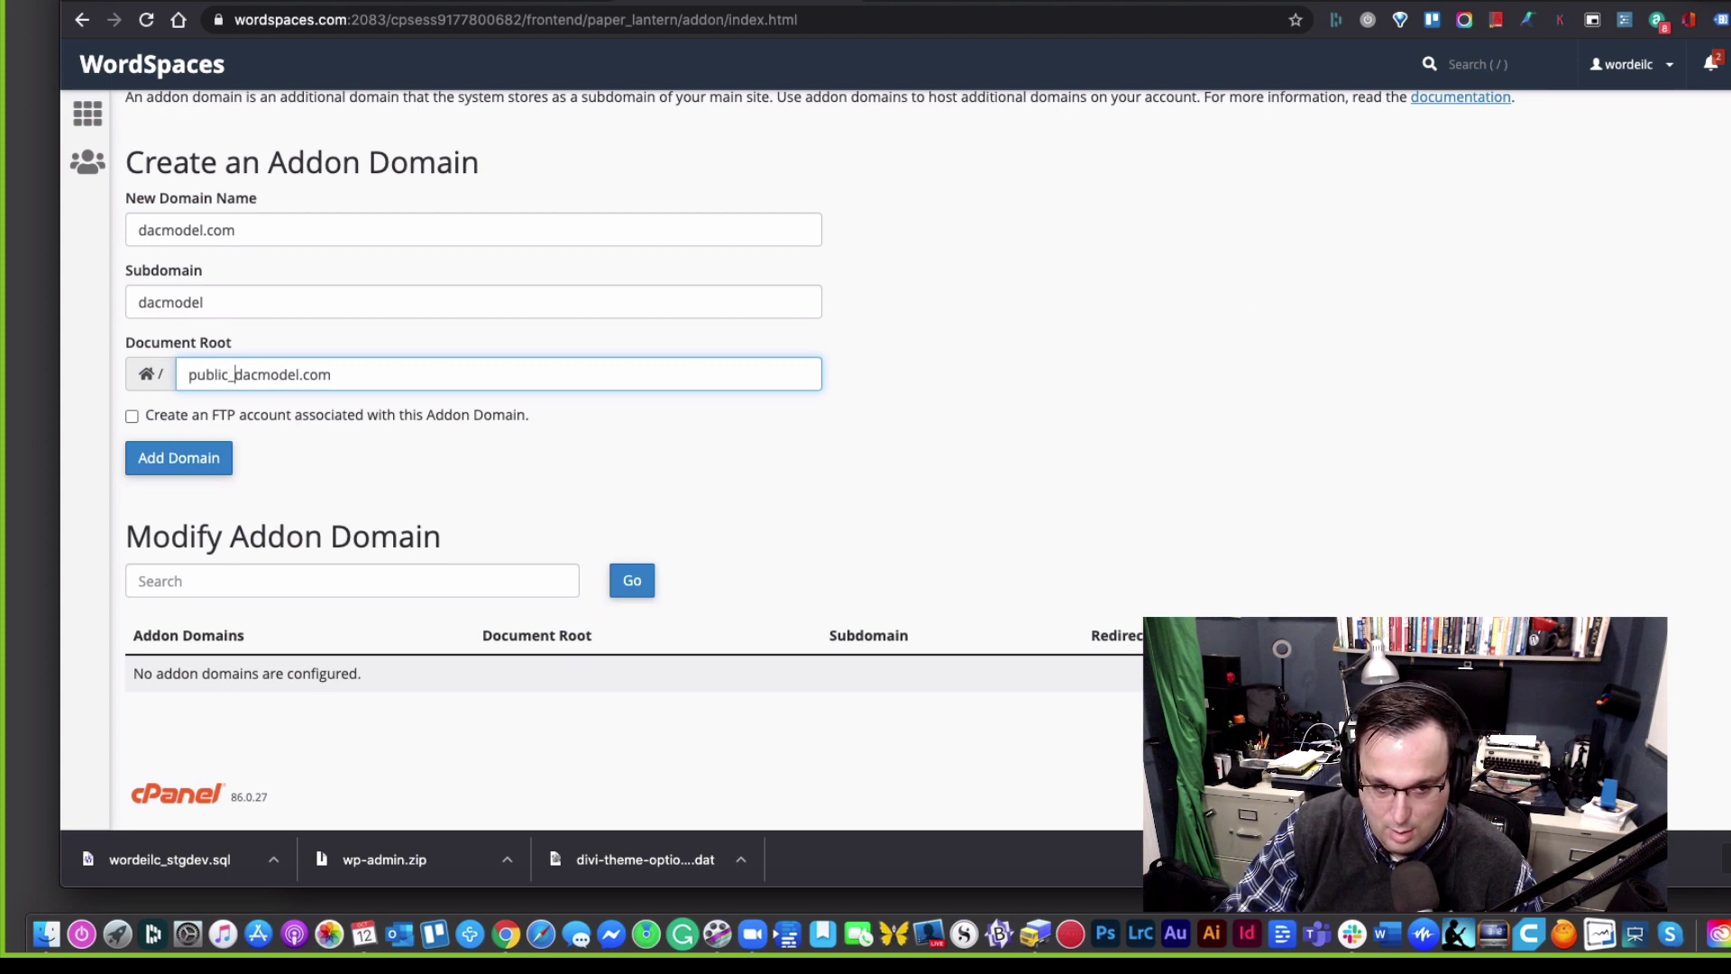
pyautogui.write('htemdacmodel')
pyautogui.press('BackSpace')
pyautogui.press('BackSpace')
pyautogui.write('em')
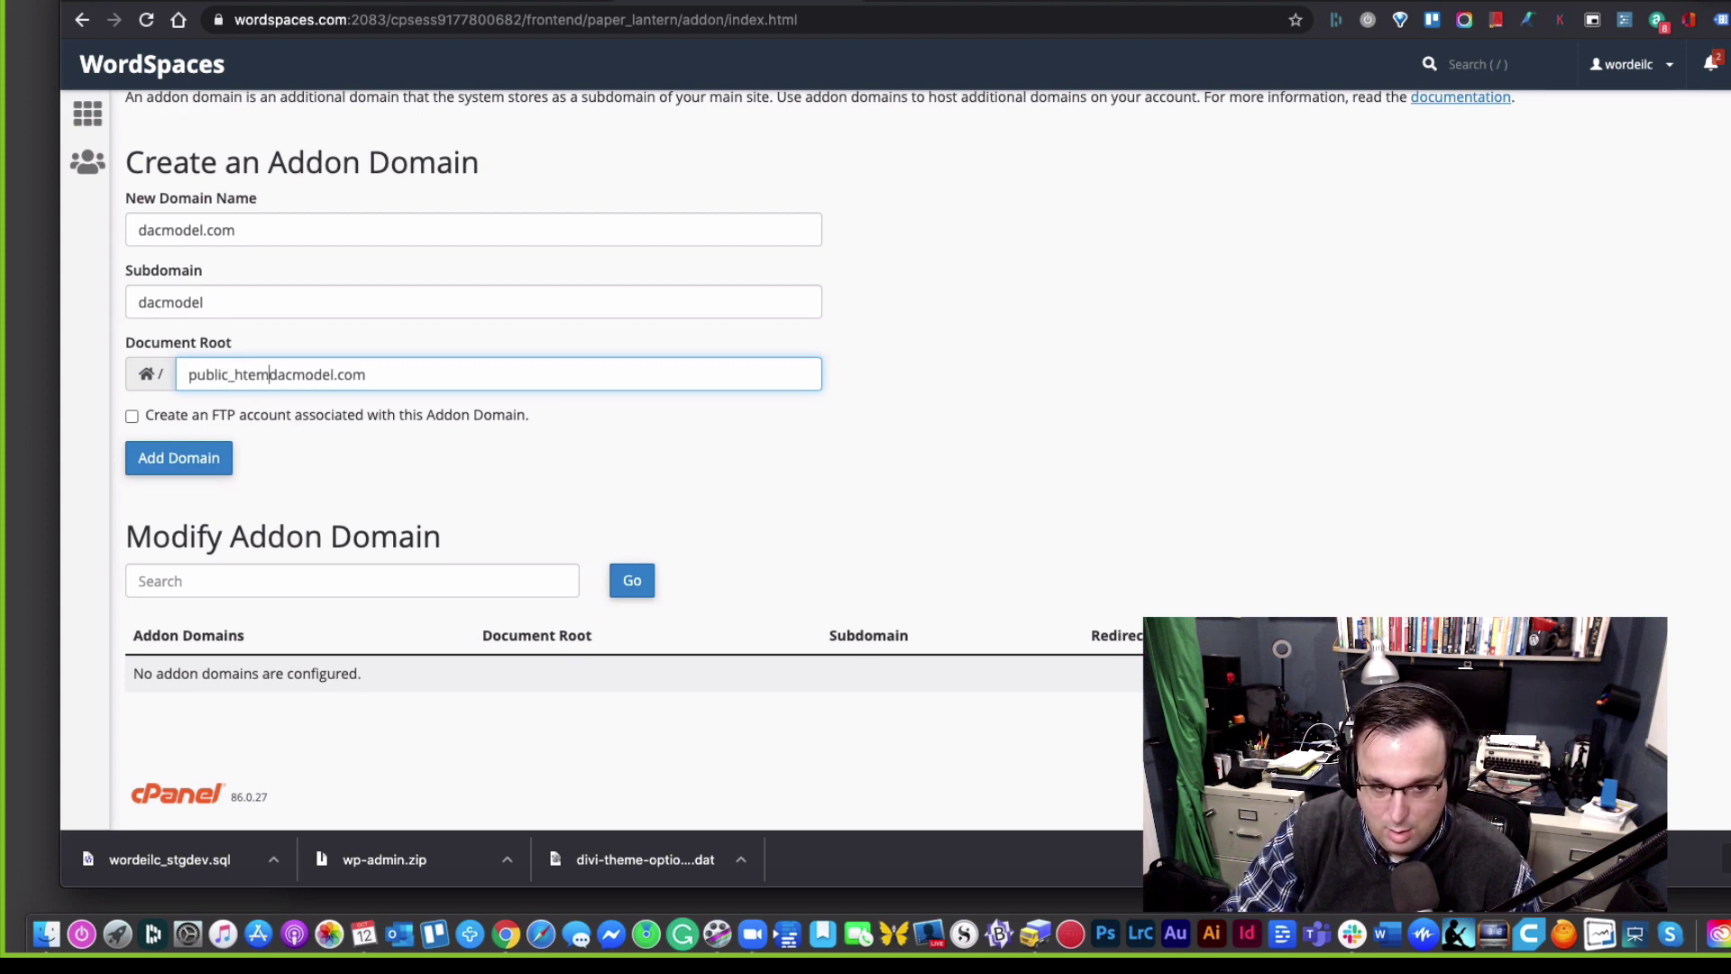
pyautogui.press('BackSpace')
pyautogui.press('BackSpace')
pyautogui.write('ml?')
pyautogui.press('BackSpace')
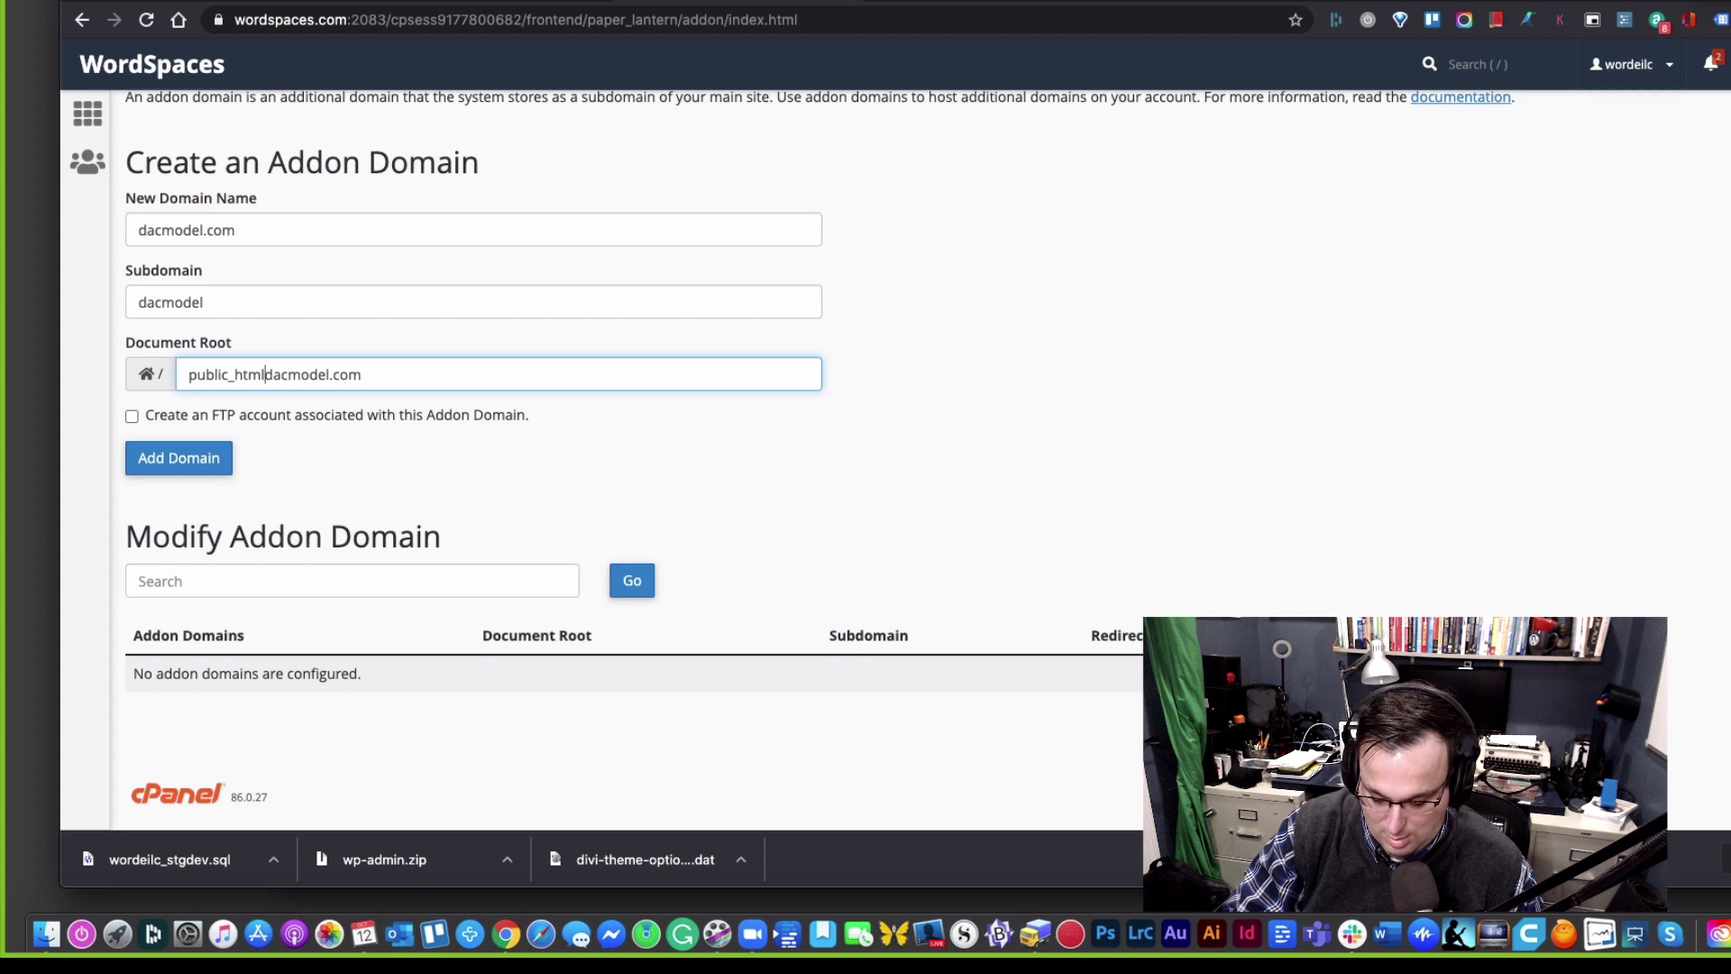
pyautogui.write('/')
pyautogui.click(781, 413)
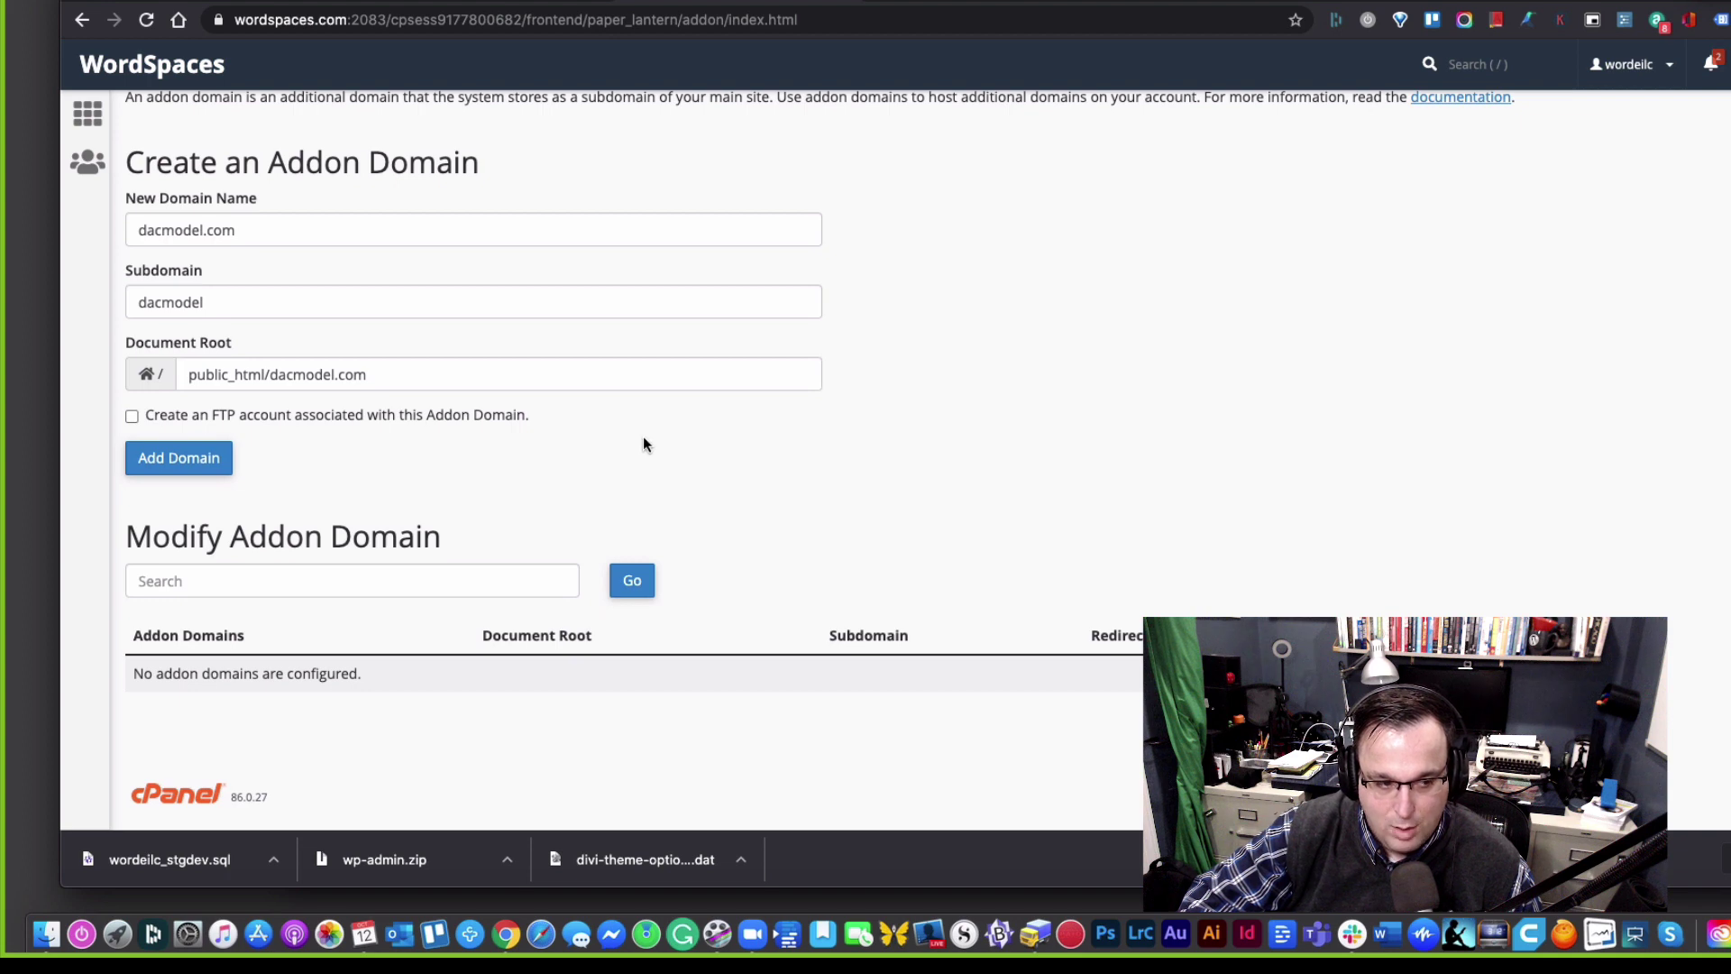
pyautogui.click(180, 461)
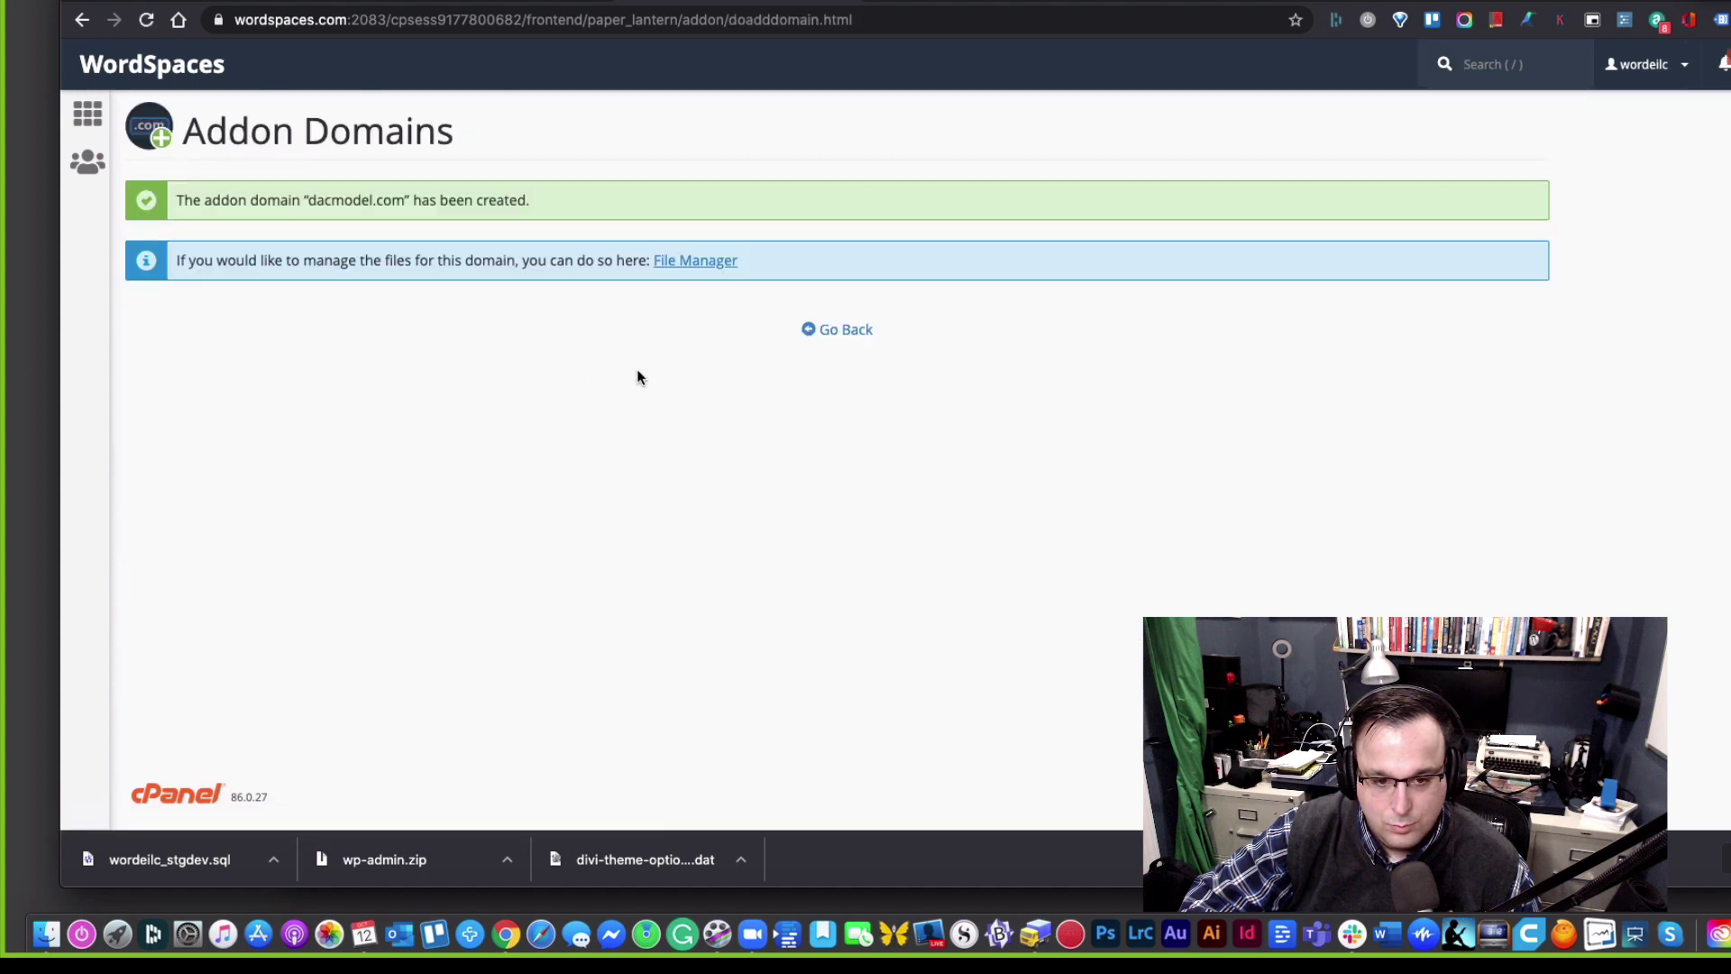
pyautogui.click(828, 332)
# Step: Load dacmodel.com in a new tab to see the placeholder page, then return to Addon Domains
pyautogui.press('super+t')
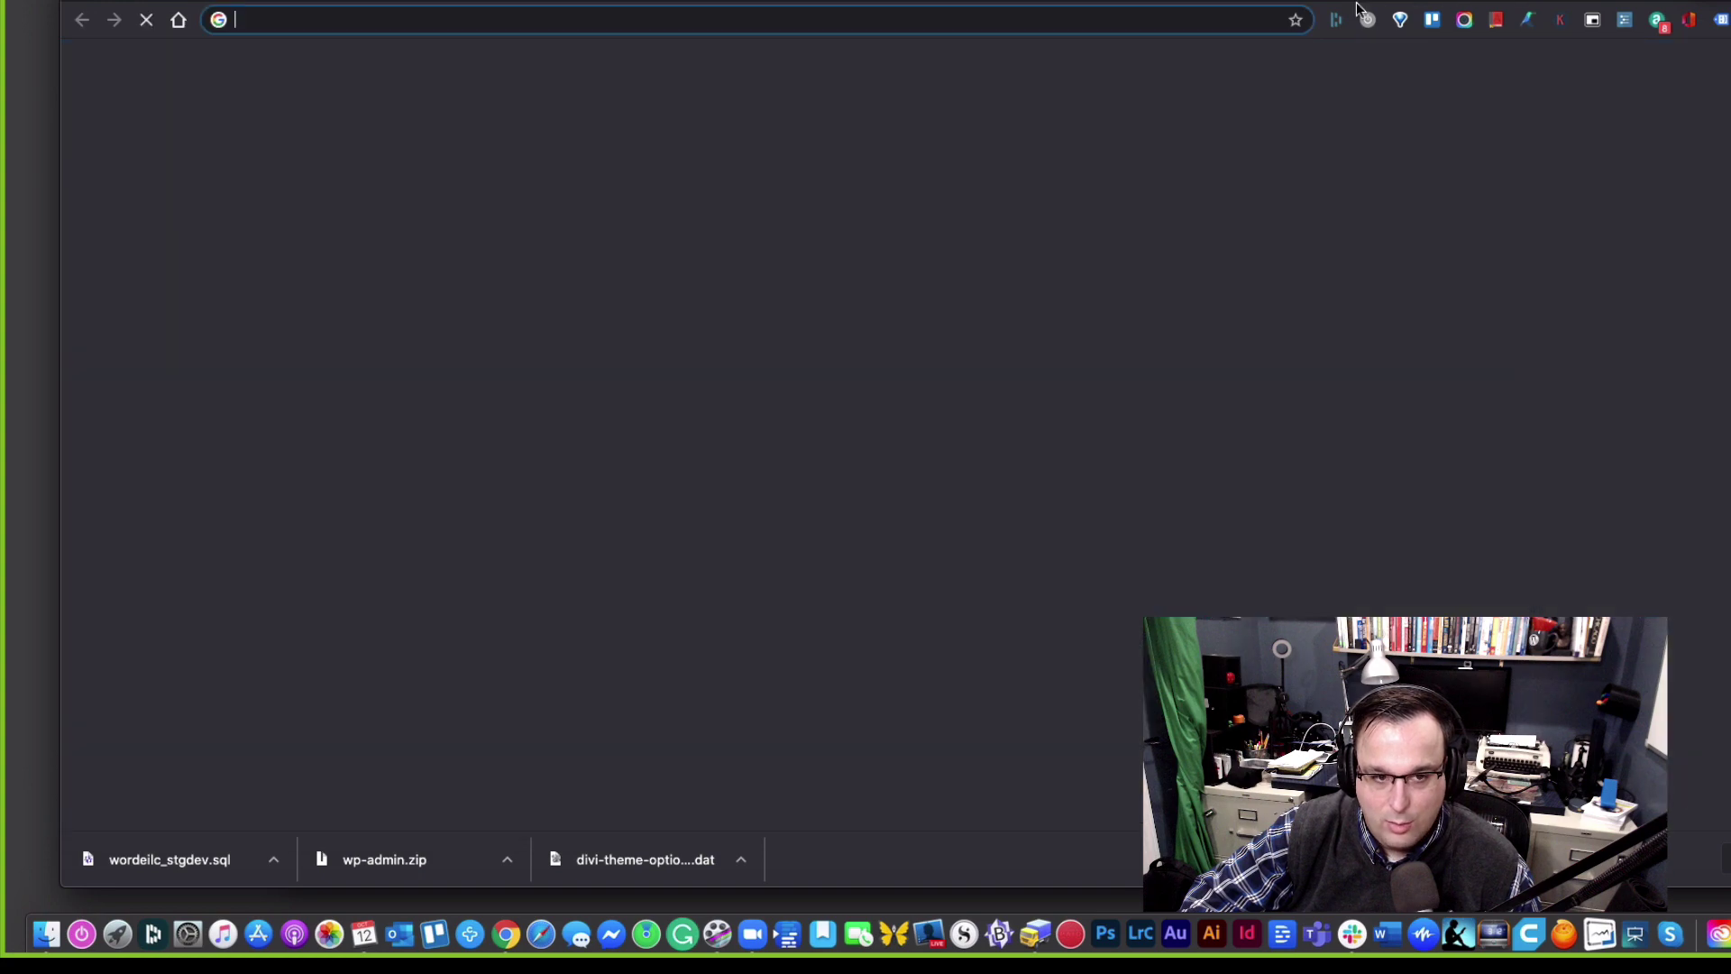
pyautogui.write('dacmodel.com')
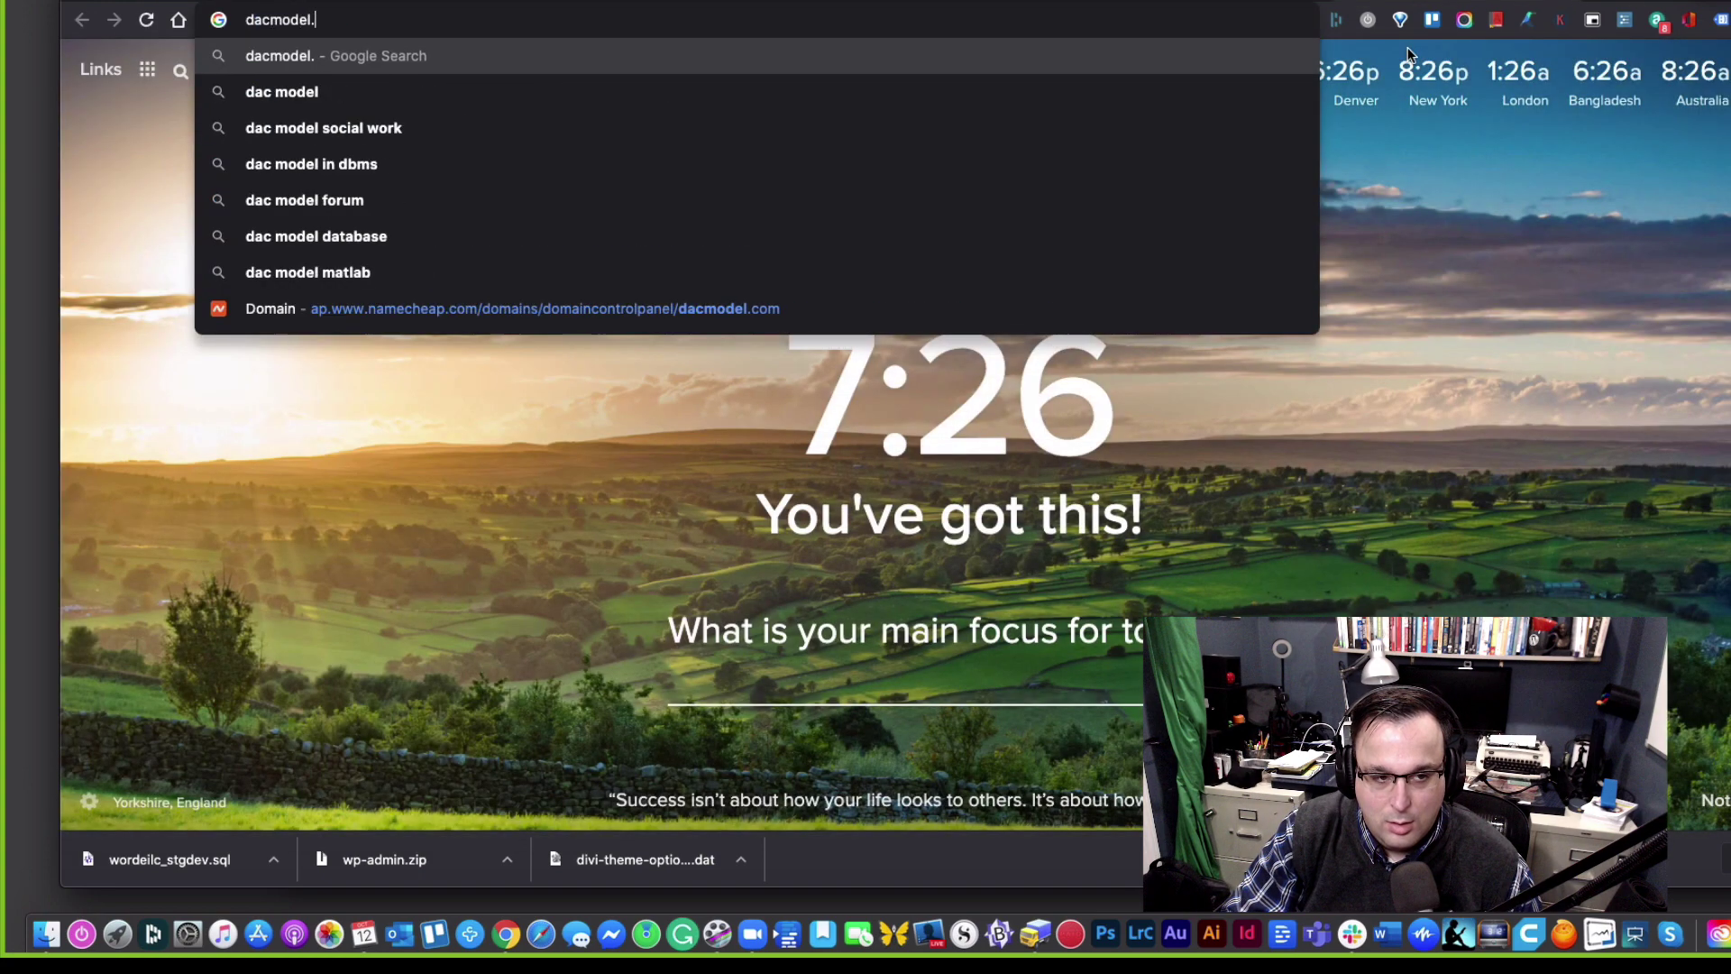
pyautogui.press('Return')
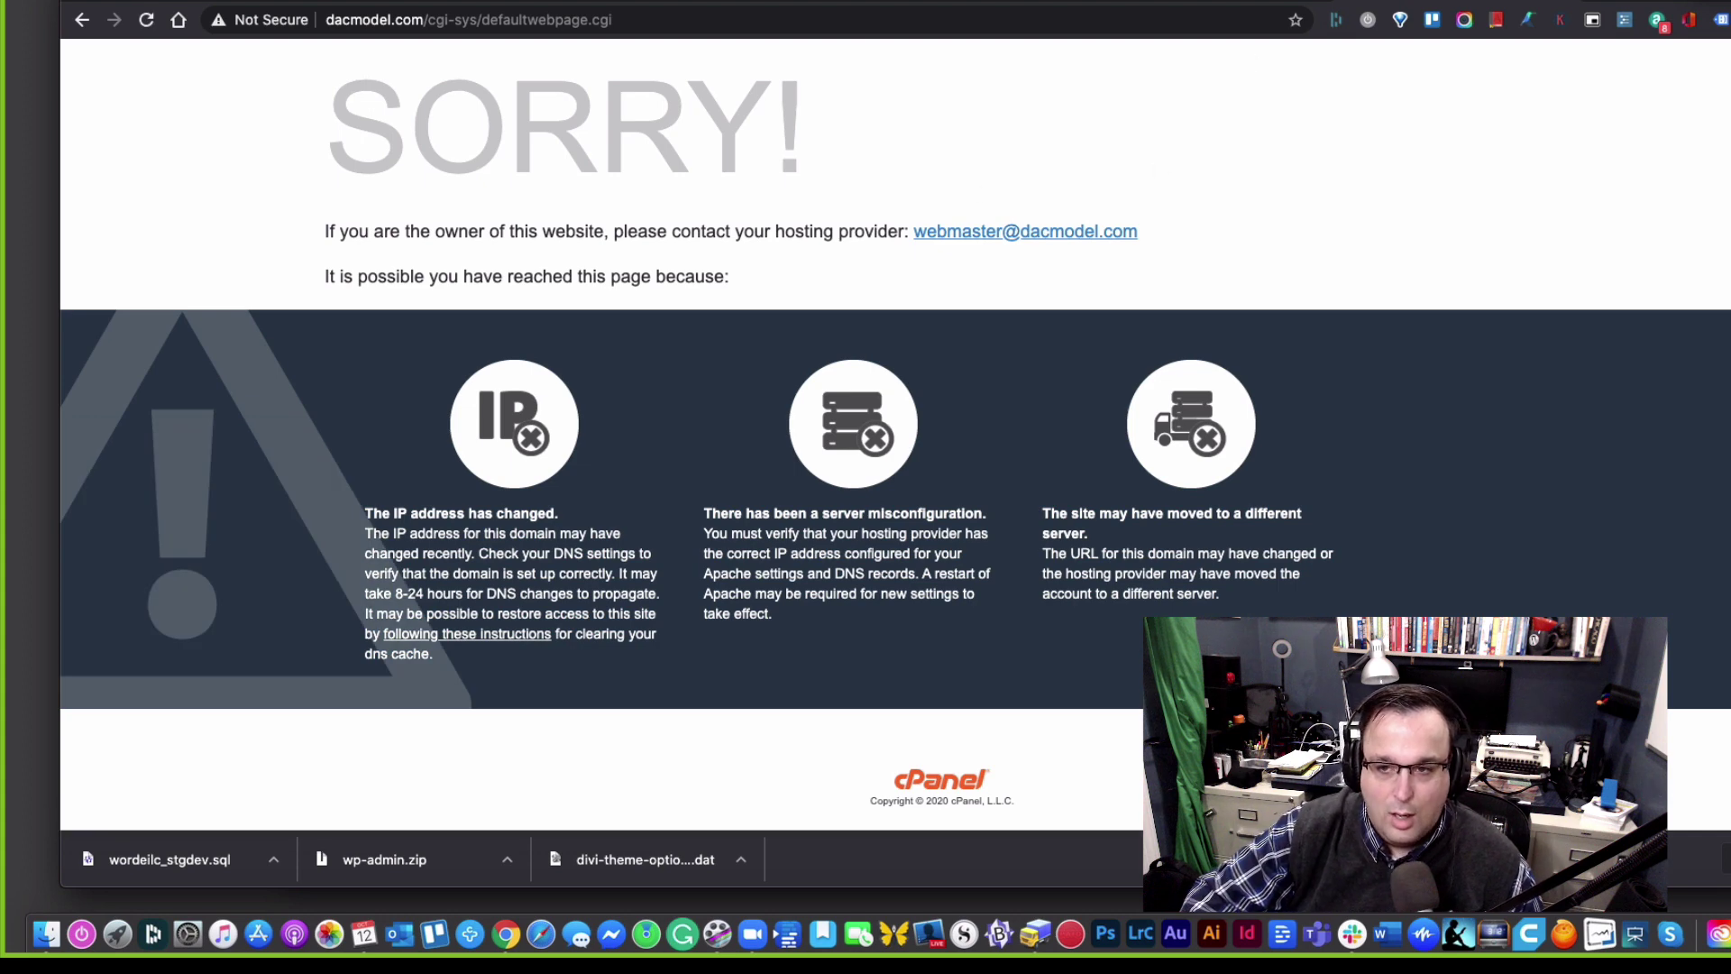
pyautogui.click(1566, 0)
pyautogui.click(1101, 321)
pyautogui.scroll(-2, 1092, 323)
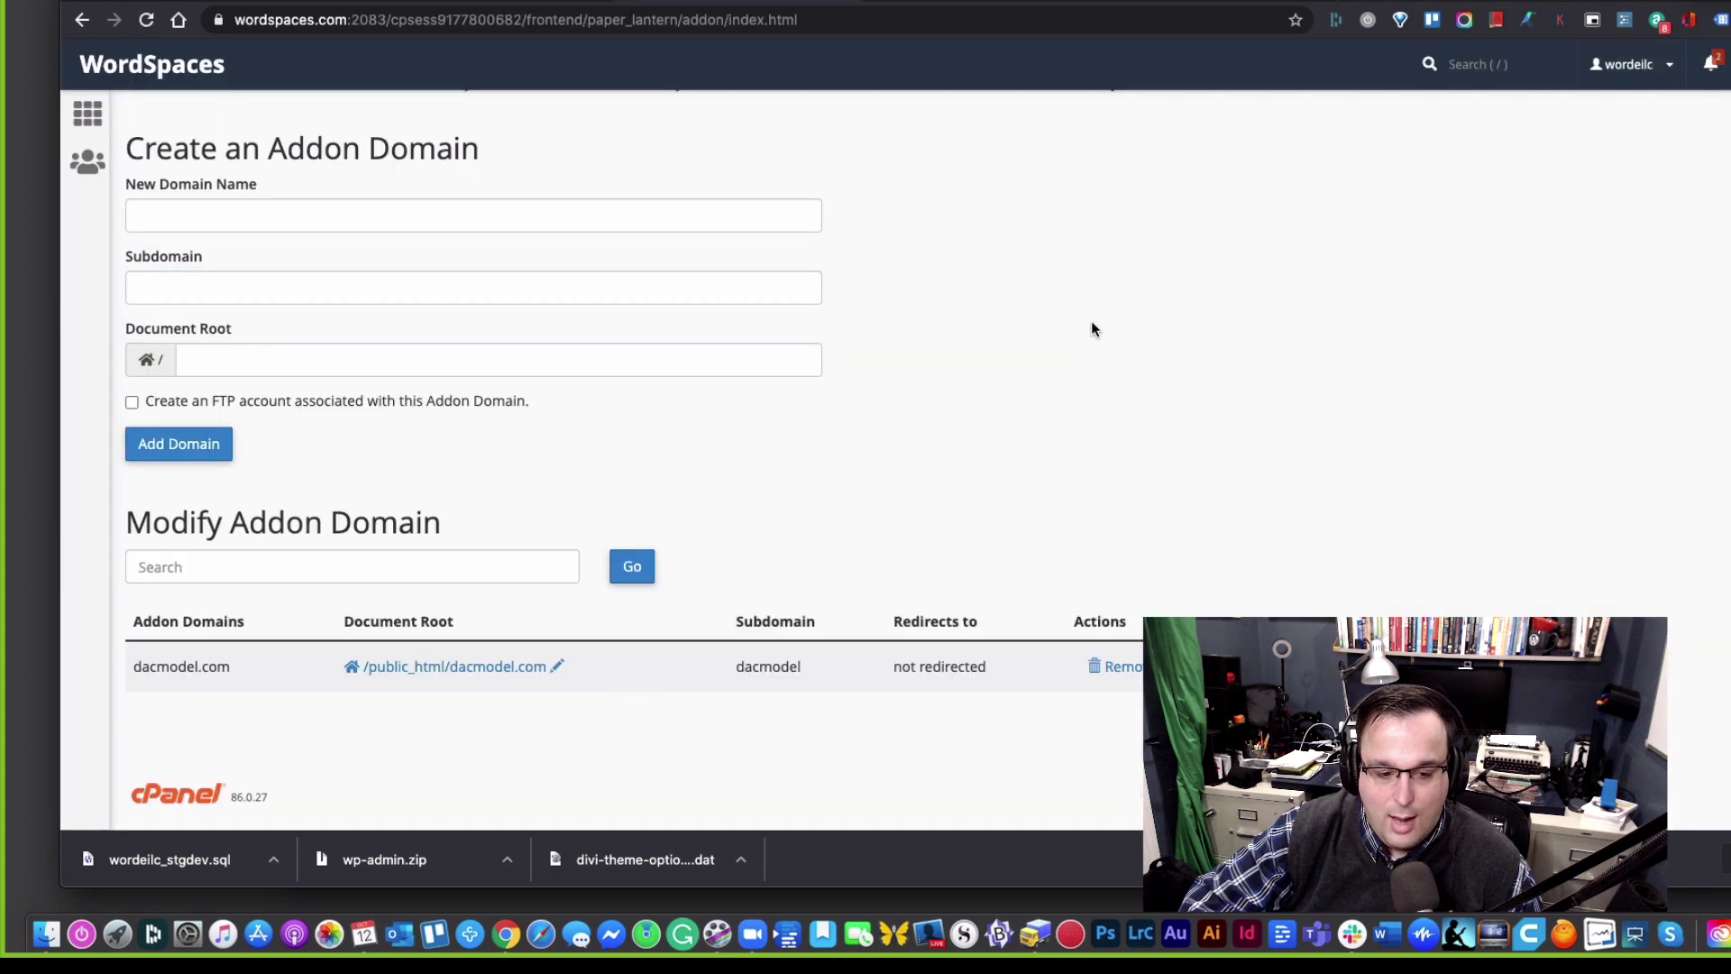
# Step: Return to the cPanel home dashboard and scroll through its tool sections
pyautogui.click(90, 113)
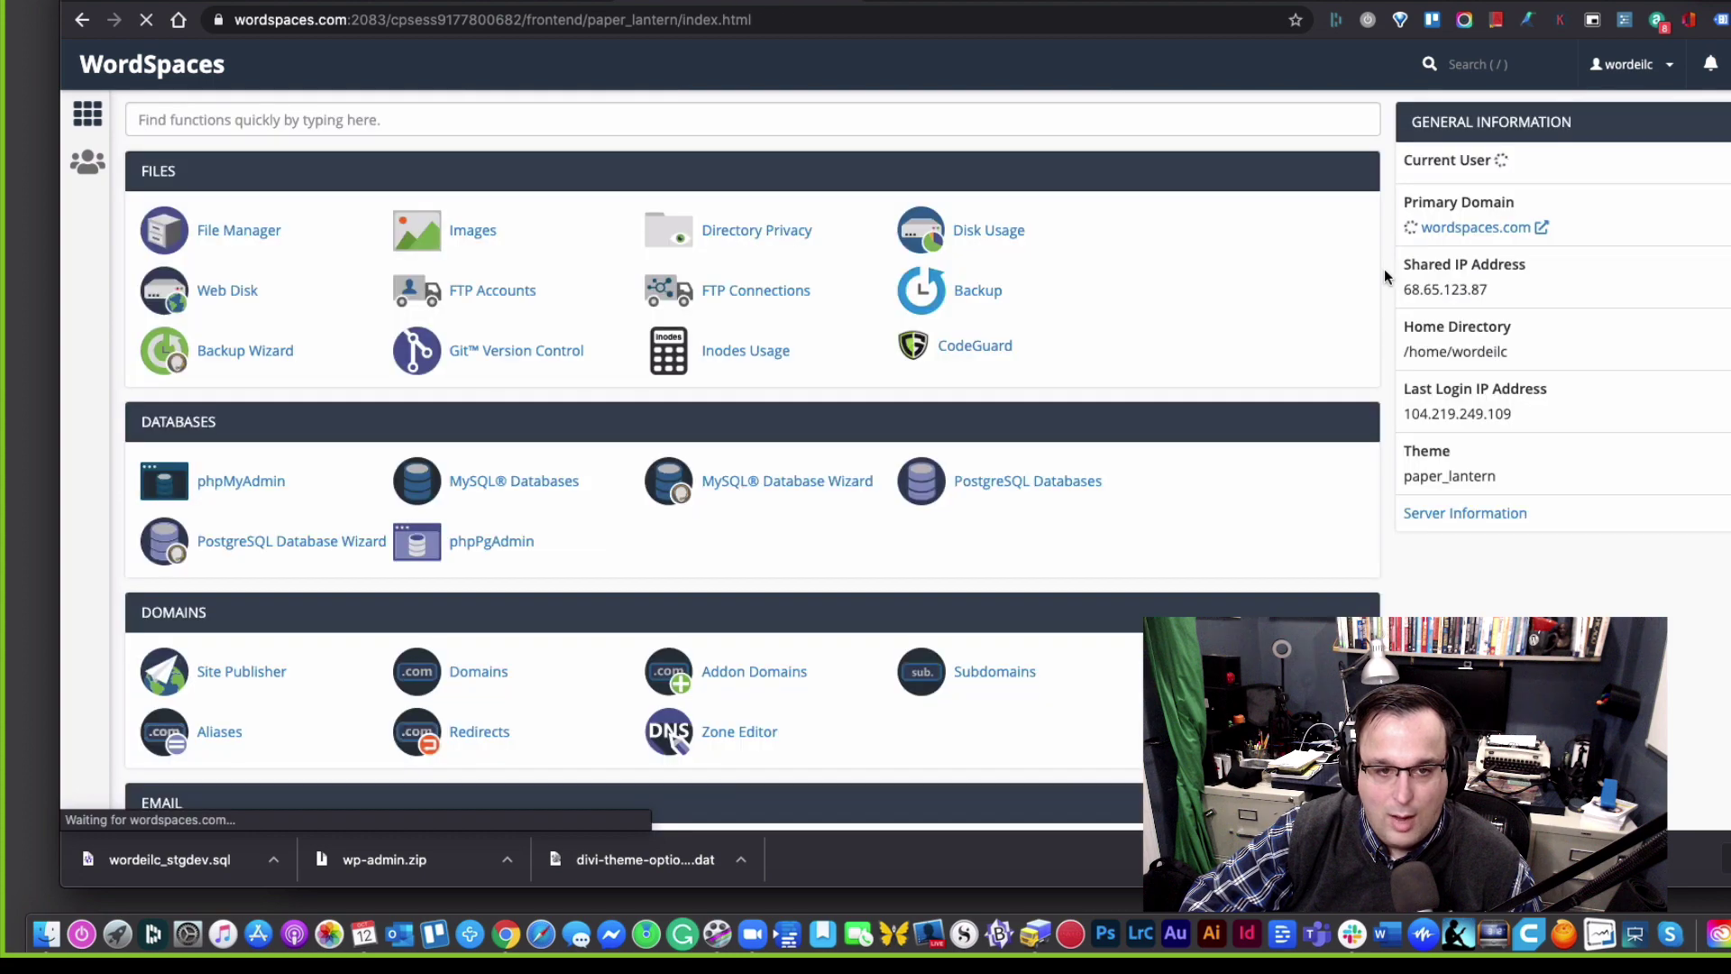
pyautogui.press('/')
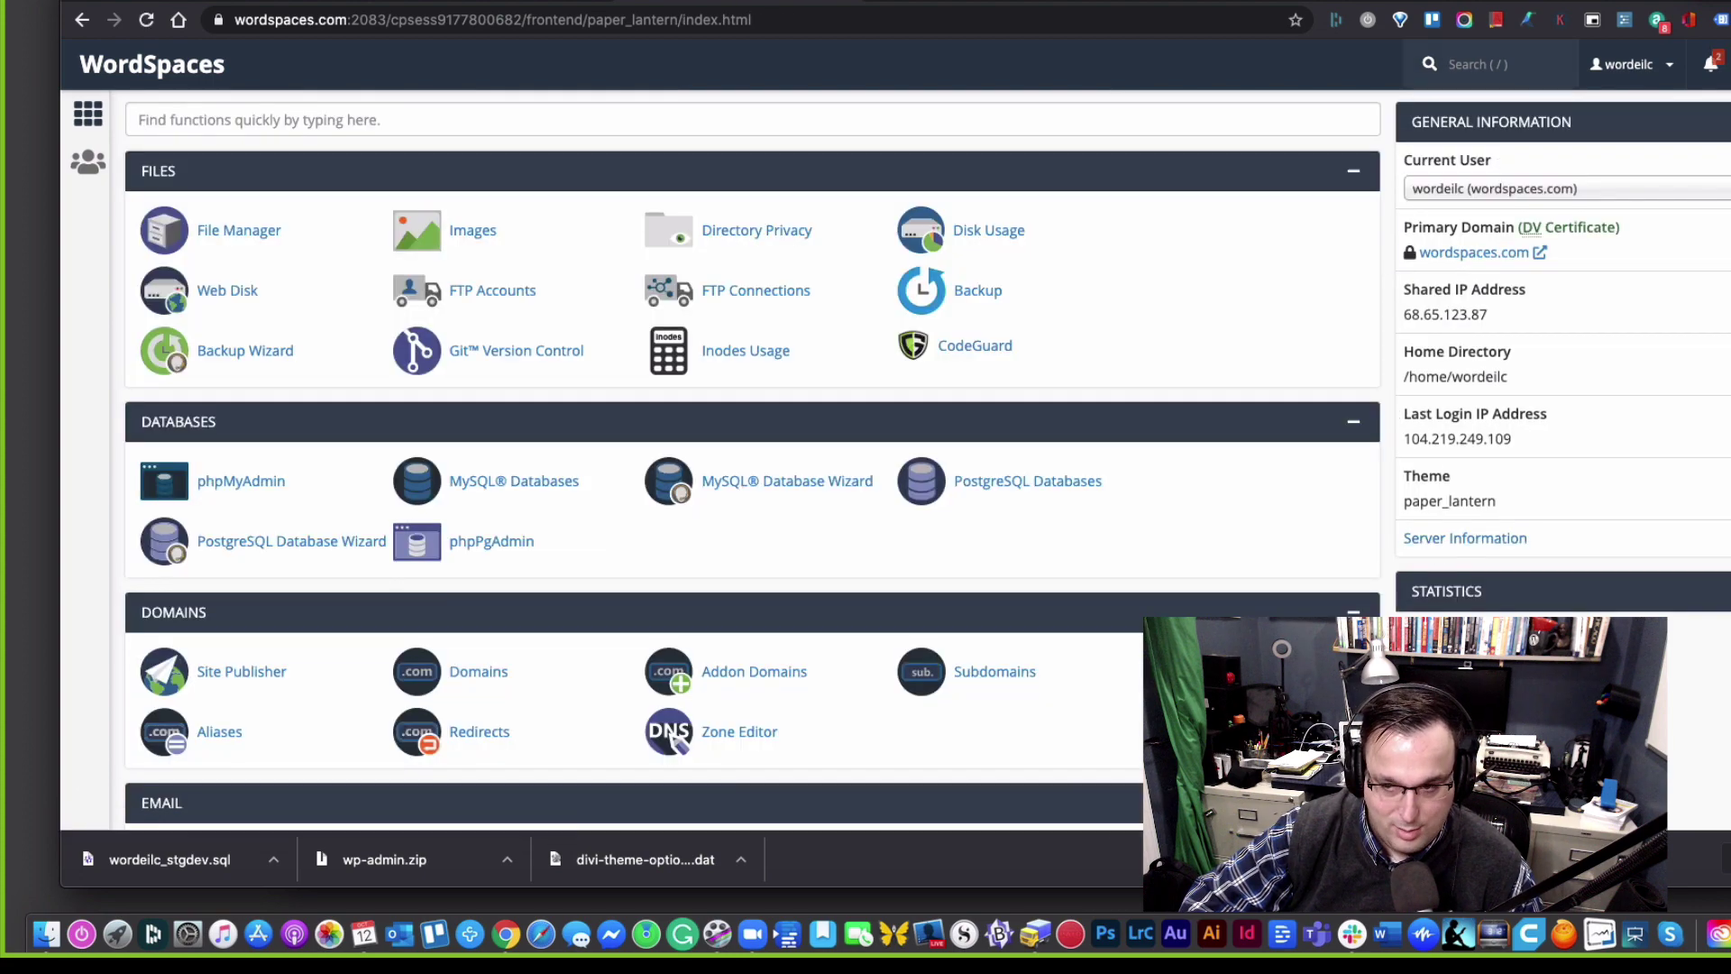
pyautogui.scroll(-10, 753, 460)
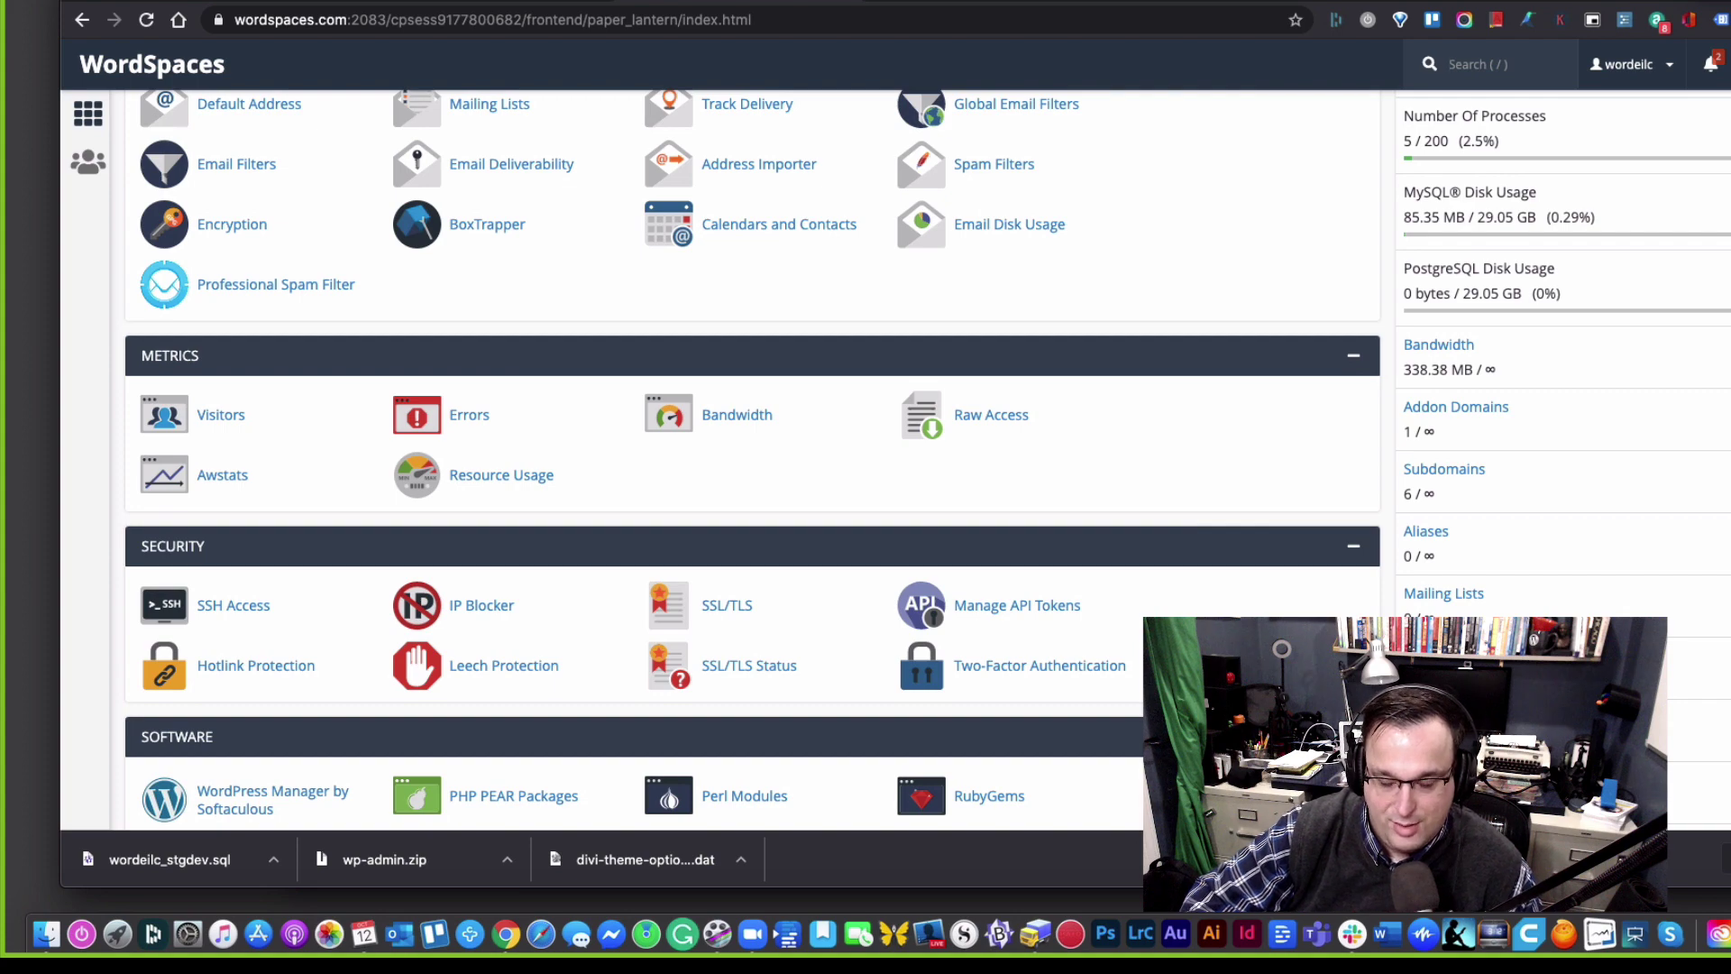
pyautogui.scroll(-6, 673, 737)
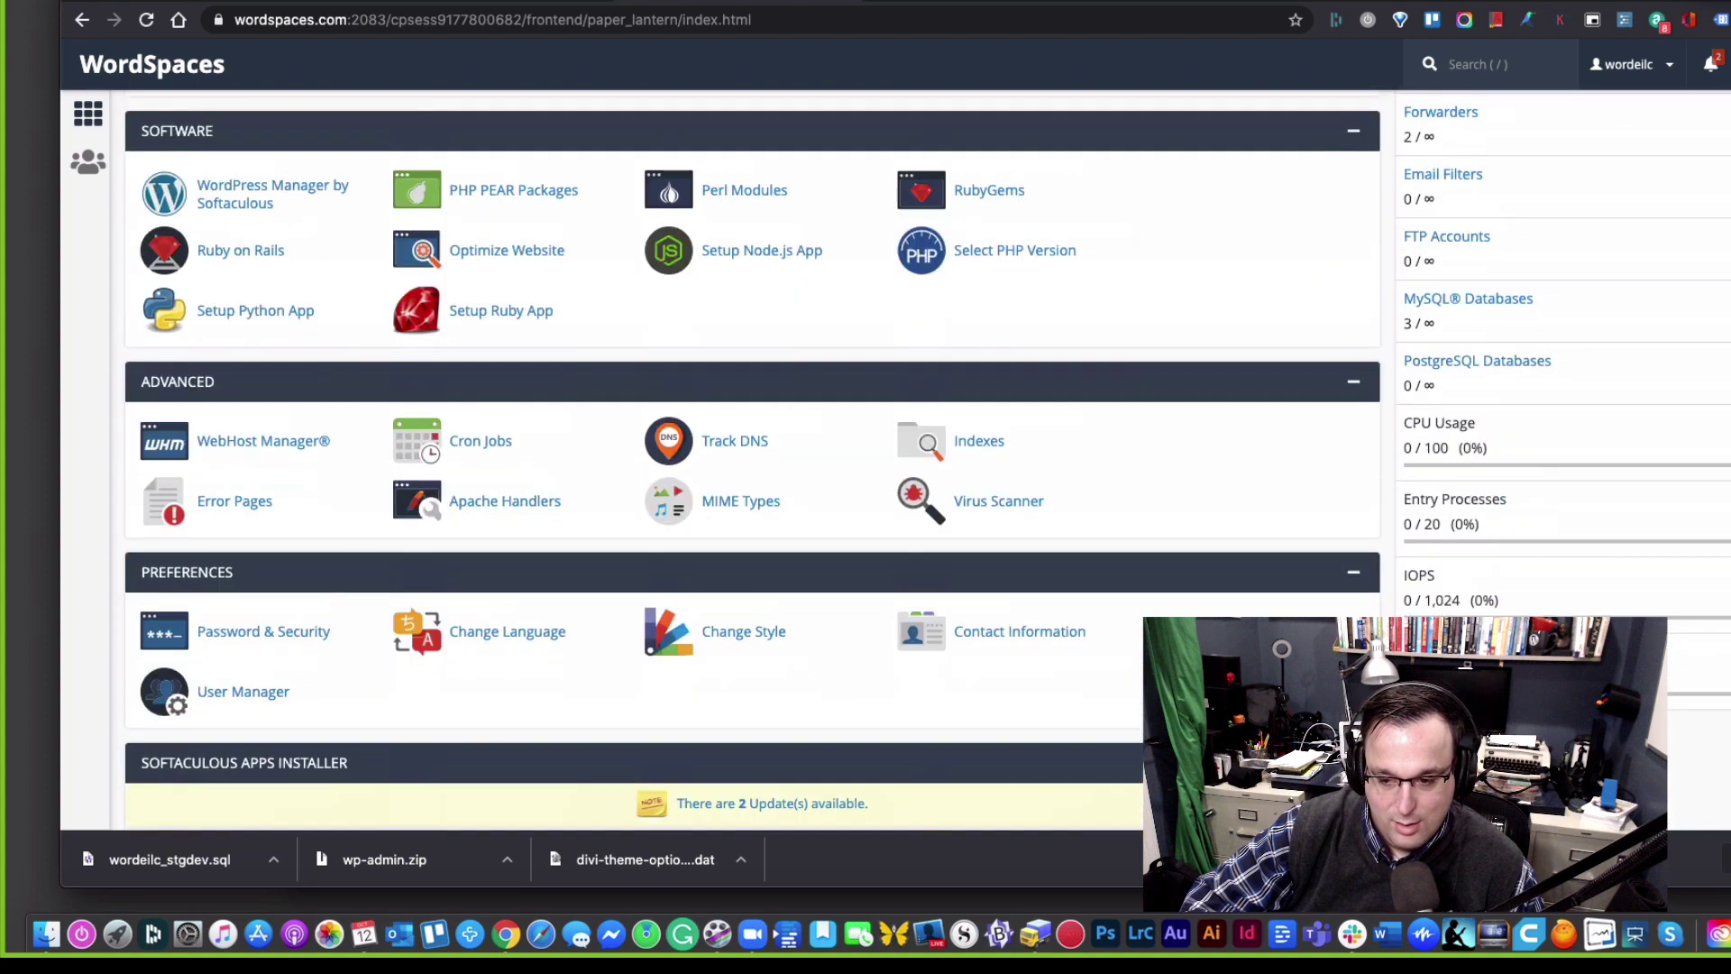
pyautogui.scroll(12, 673, 738)
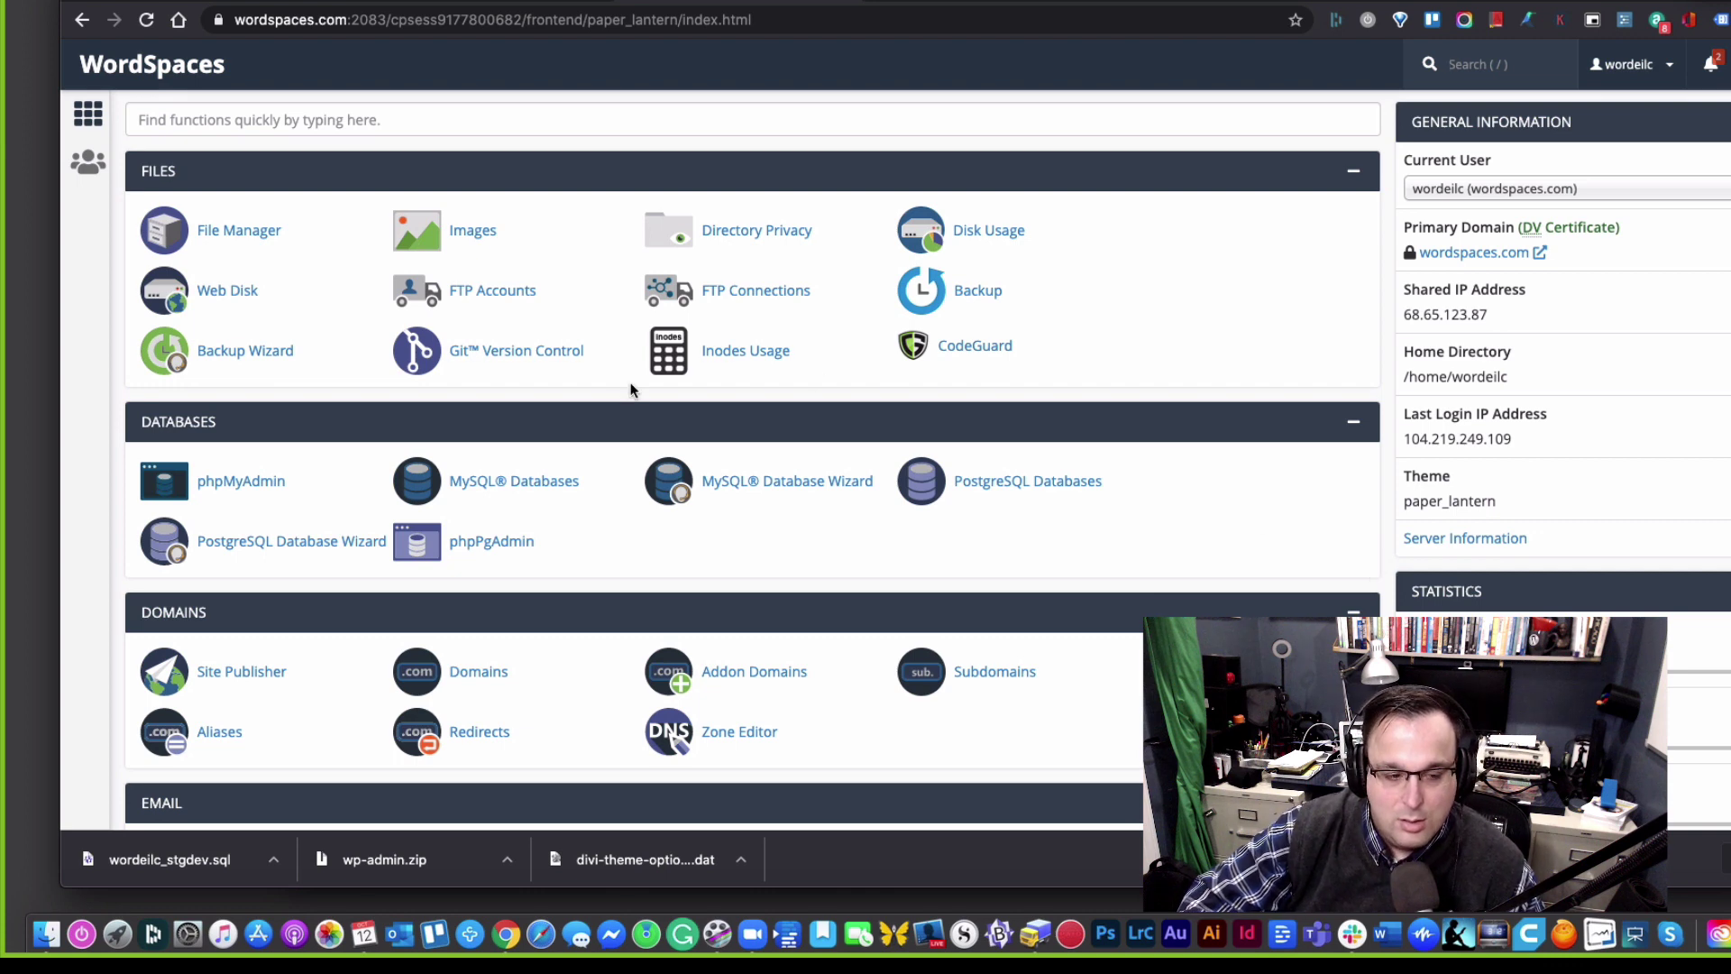
# Step: Open File Manager on public_html and open the new dacmodel.com folder
pyautogui.click(282, 234)
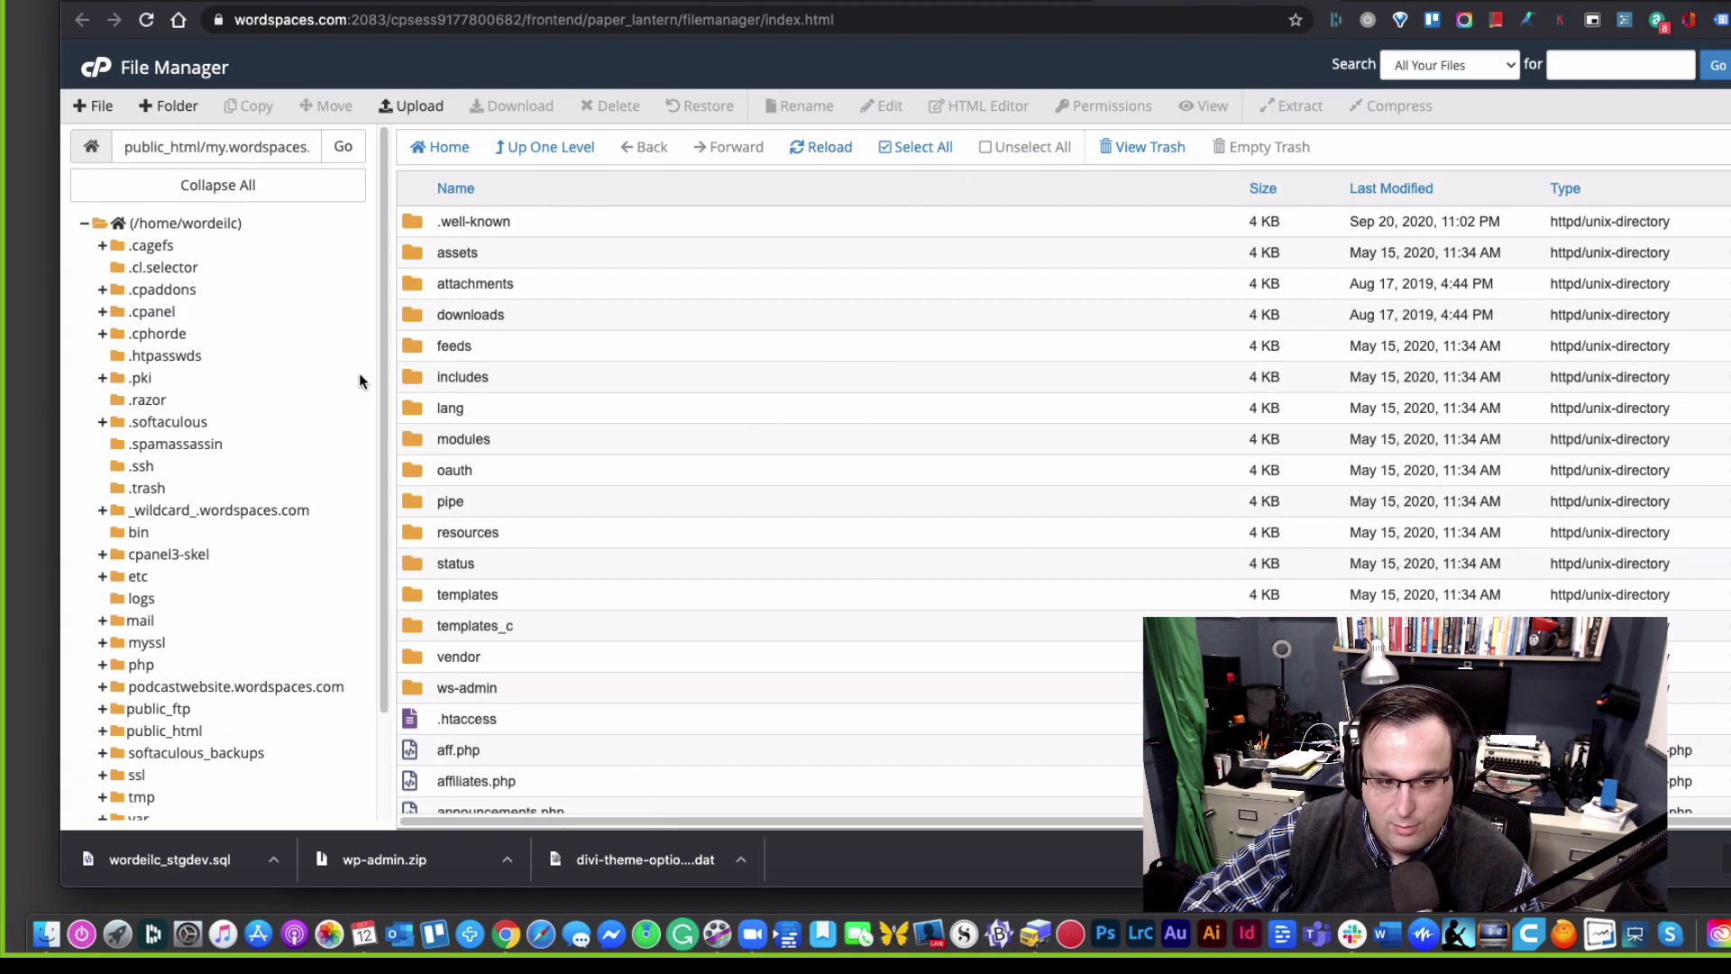
pyautogui.scroll(-2, 323, 275)
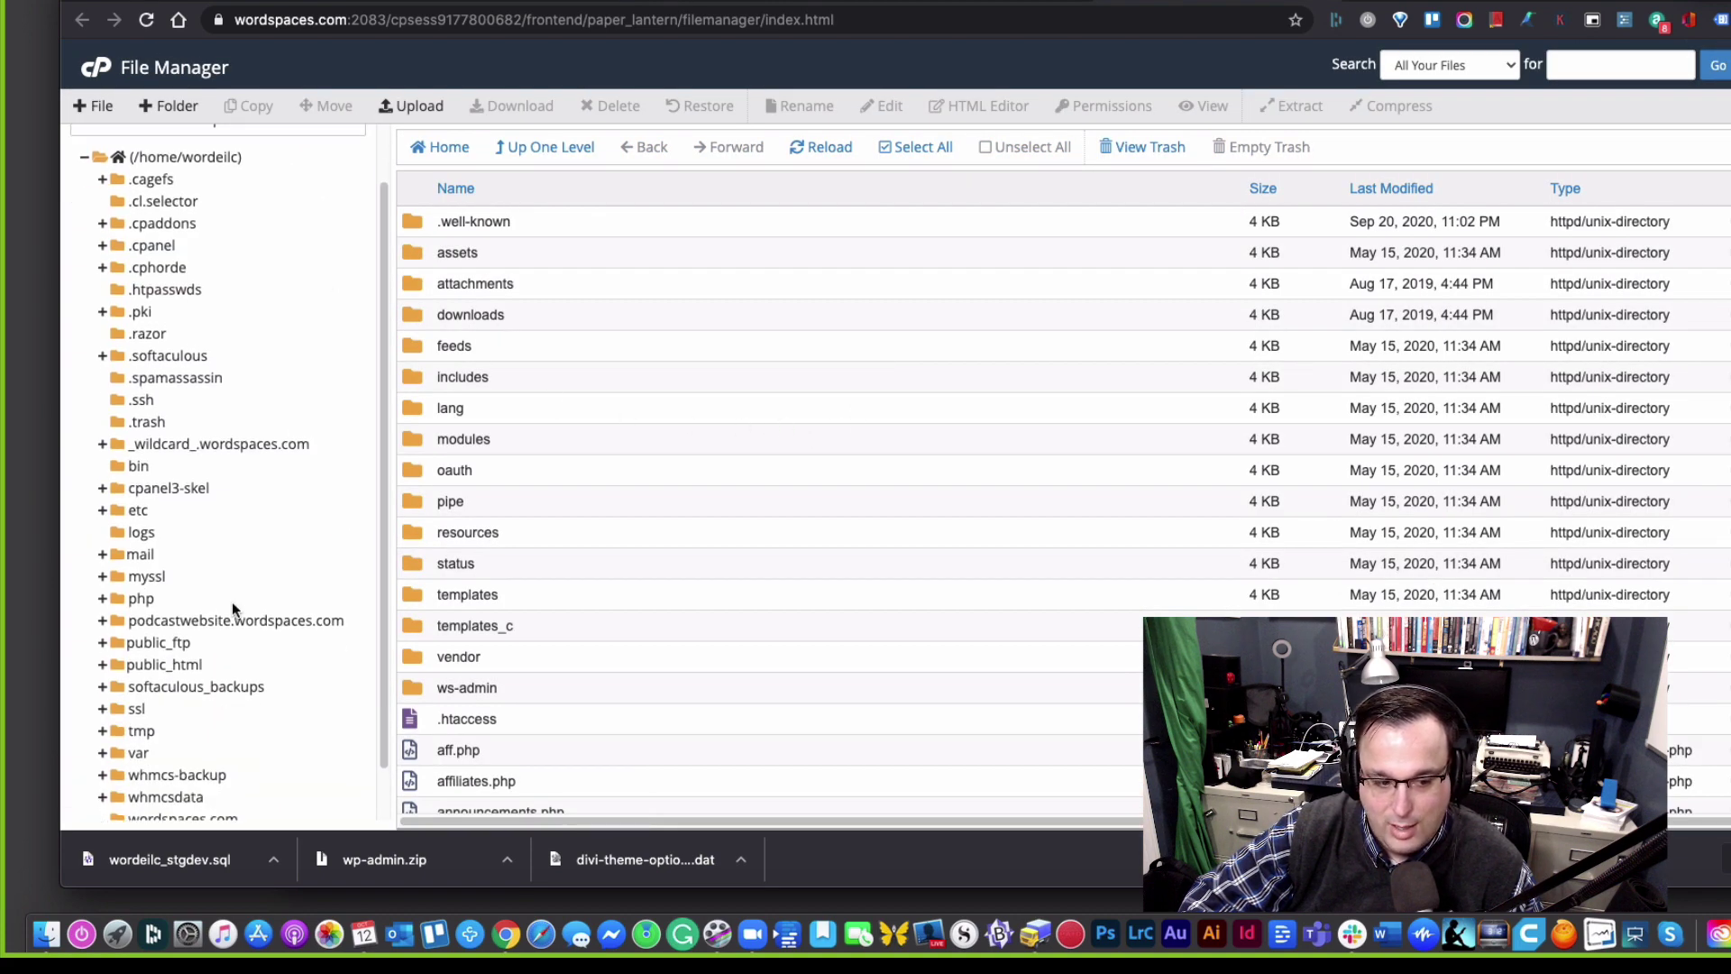
pyautogui.click(182, 665)
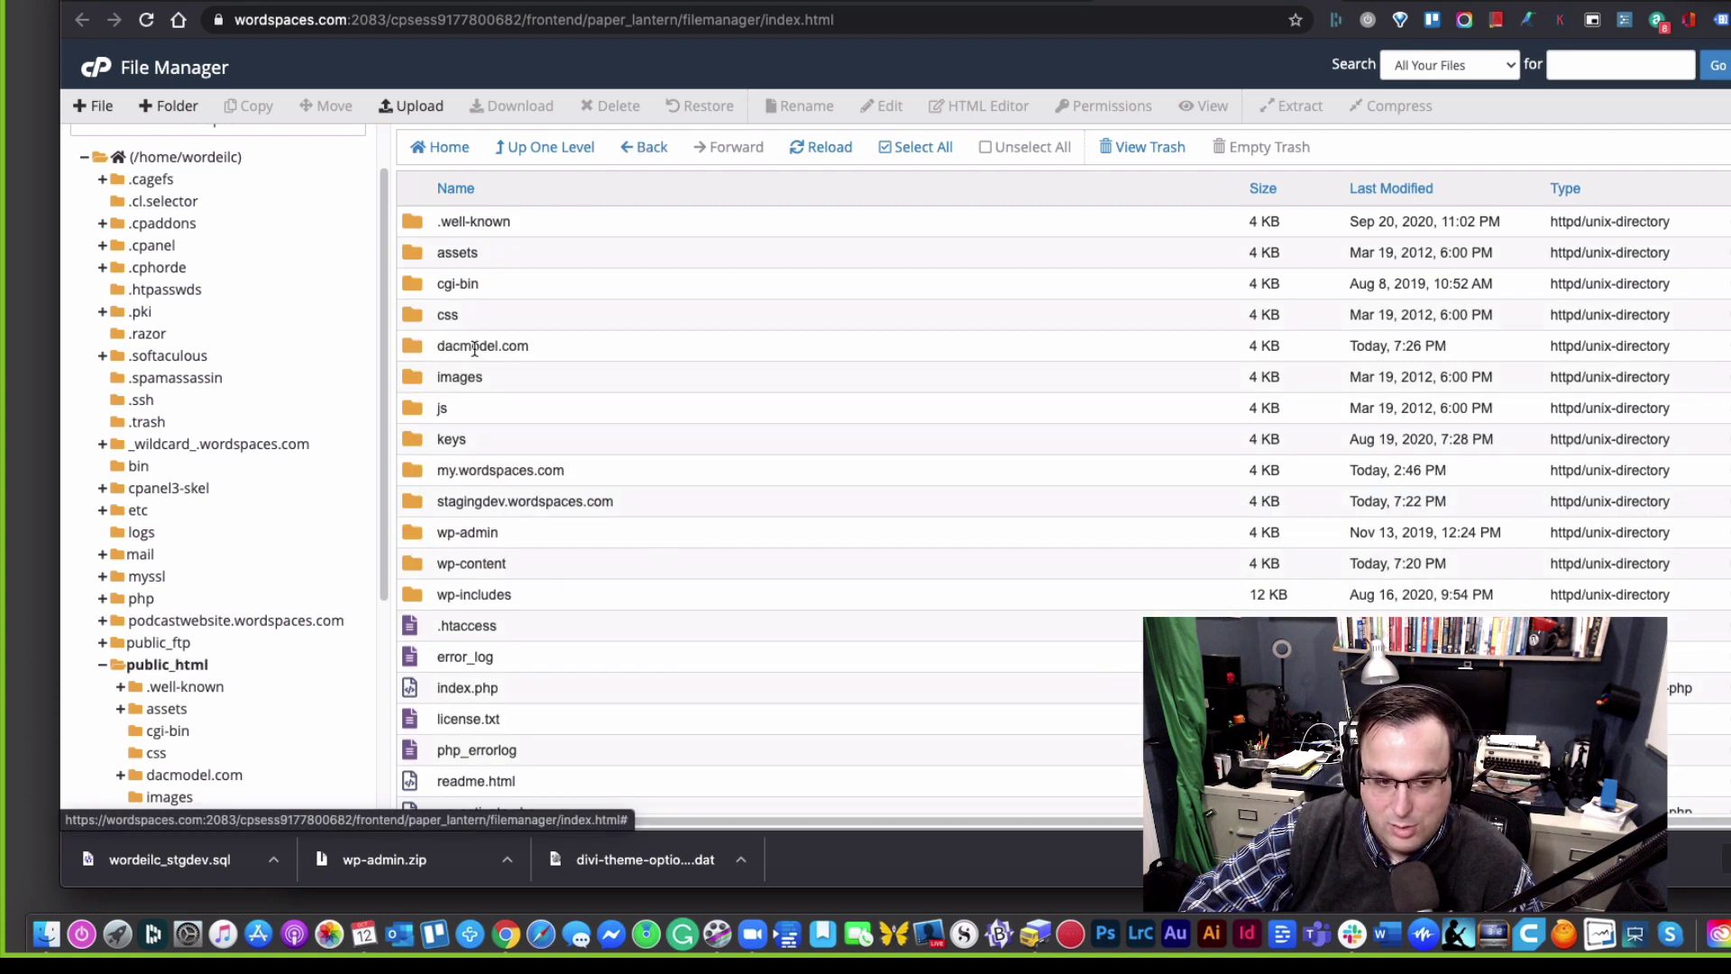
pyautogui.doubleClick(532, 347)
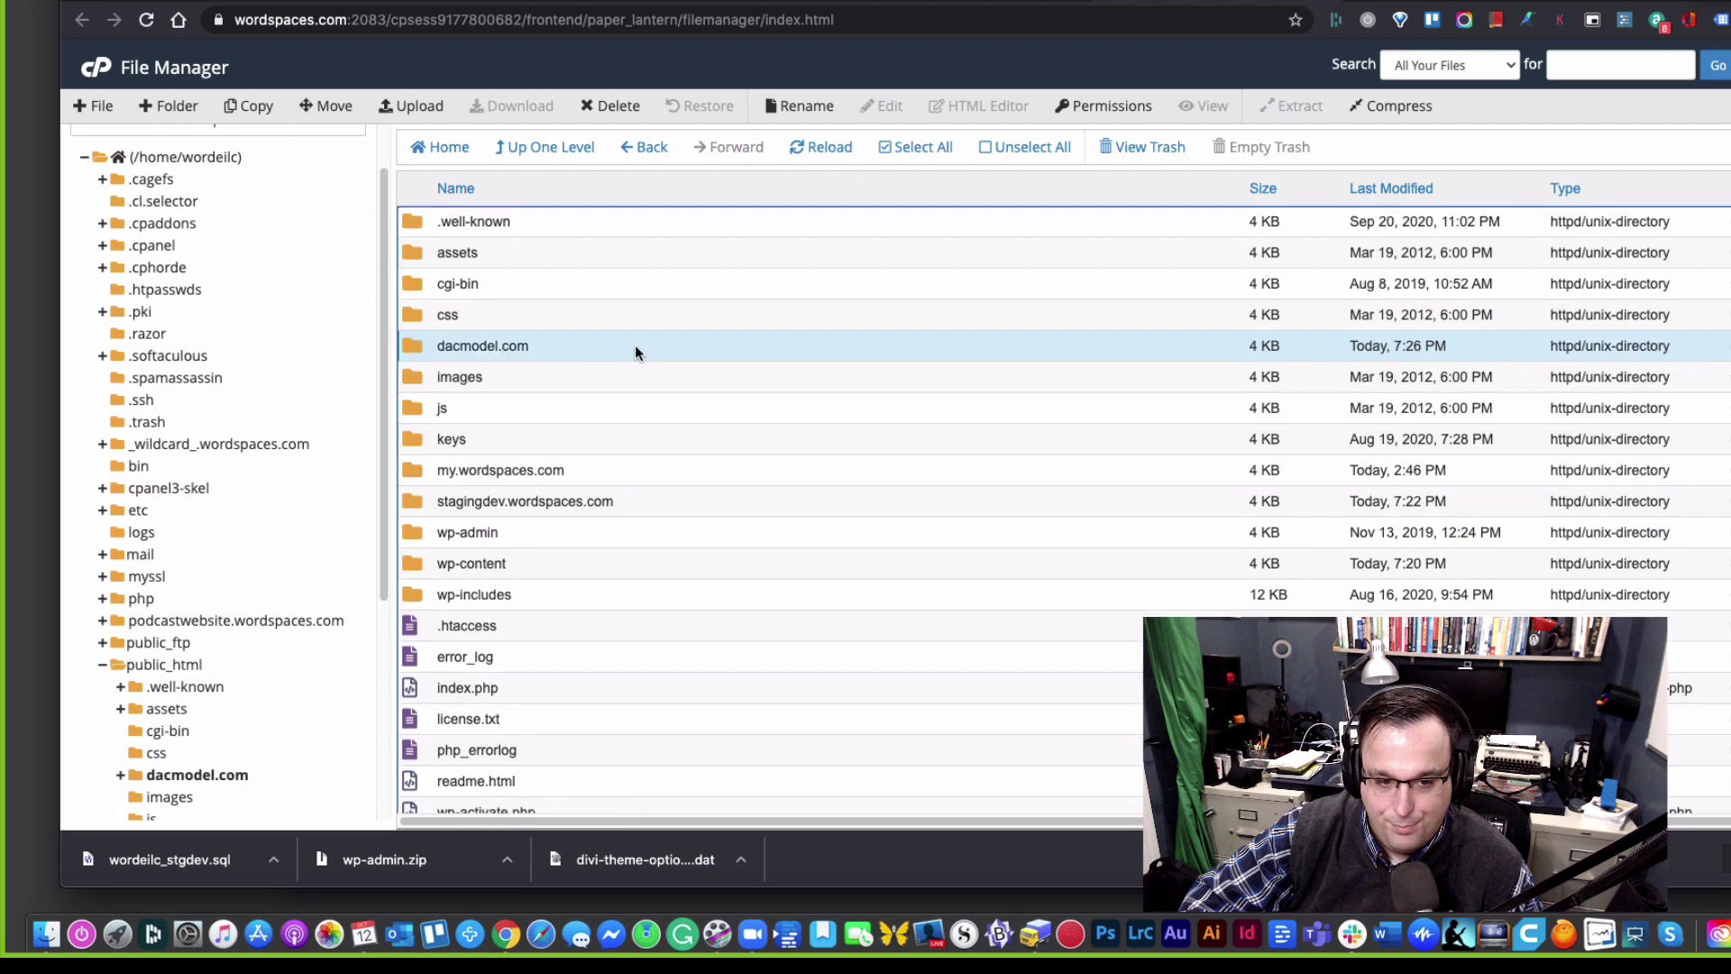
# Step: Upload wp-admin.zip (24.68 MB) from the Desktop into the dacmodel.com folder
pyautogui.click(430, 107)
pyautogui.click(953, 402)
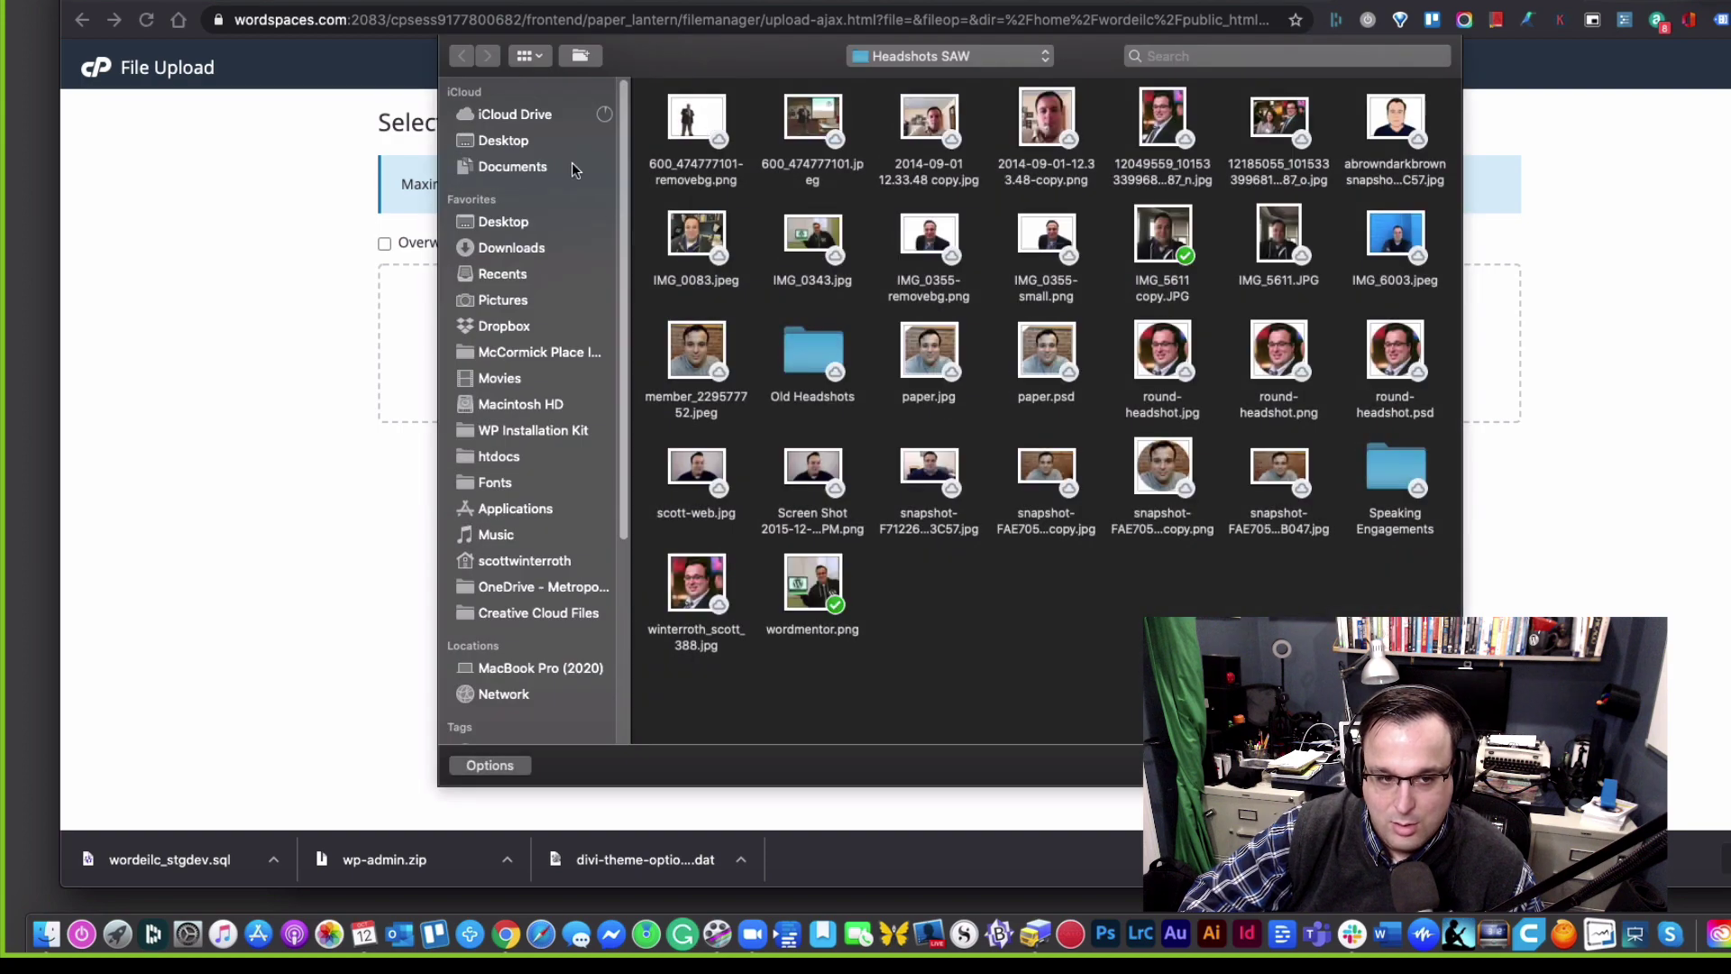
pyautogui.click(553, 148)
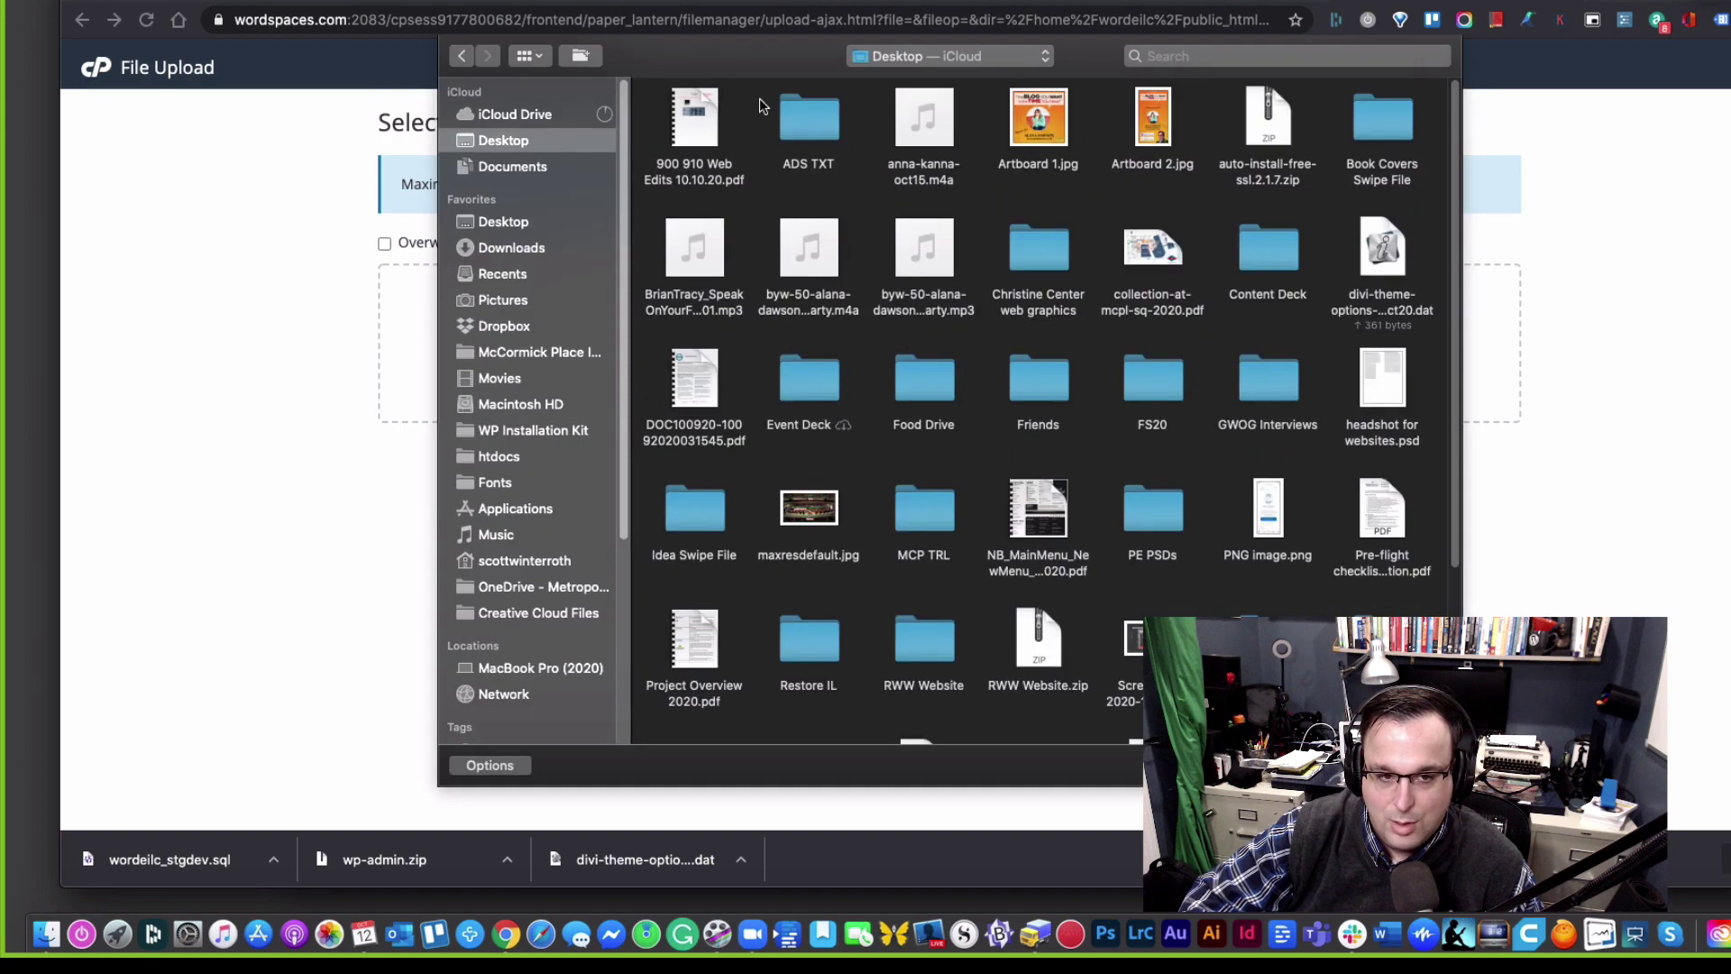
pyautogui.click(543, 54)
pyautogui.click(544, 147)
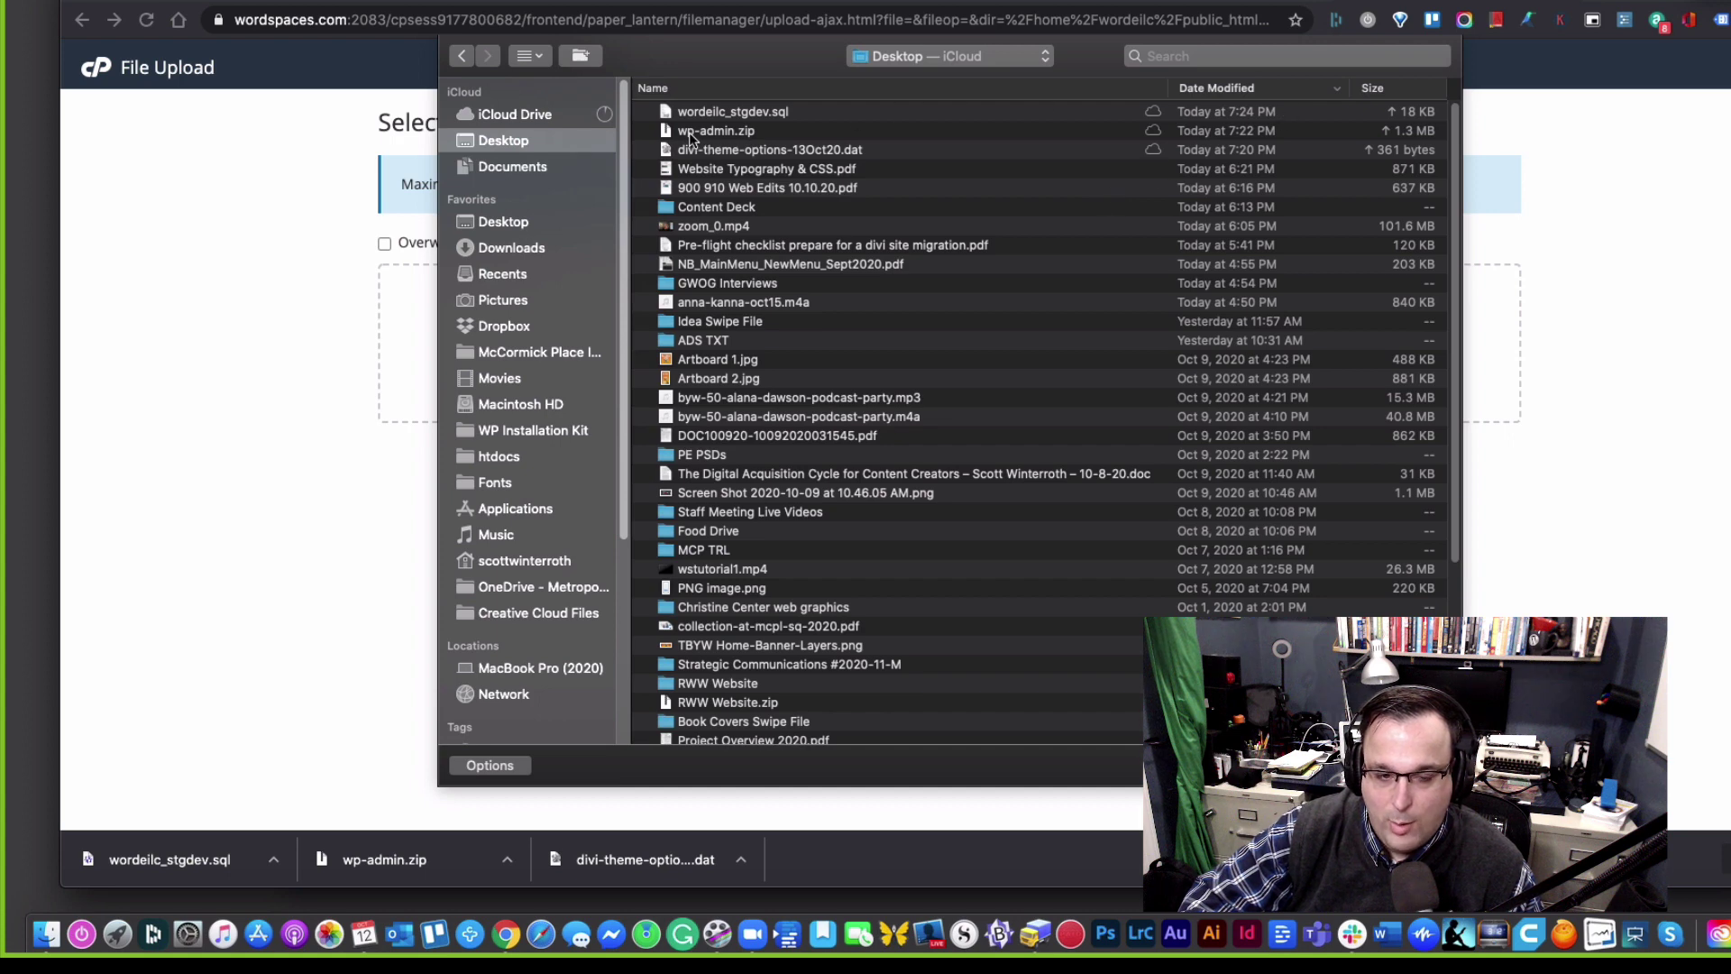
pyautogui.click(748, 133)
pyautogui.doubleClick(748, 133)
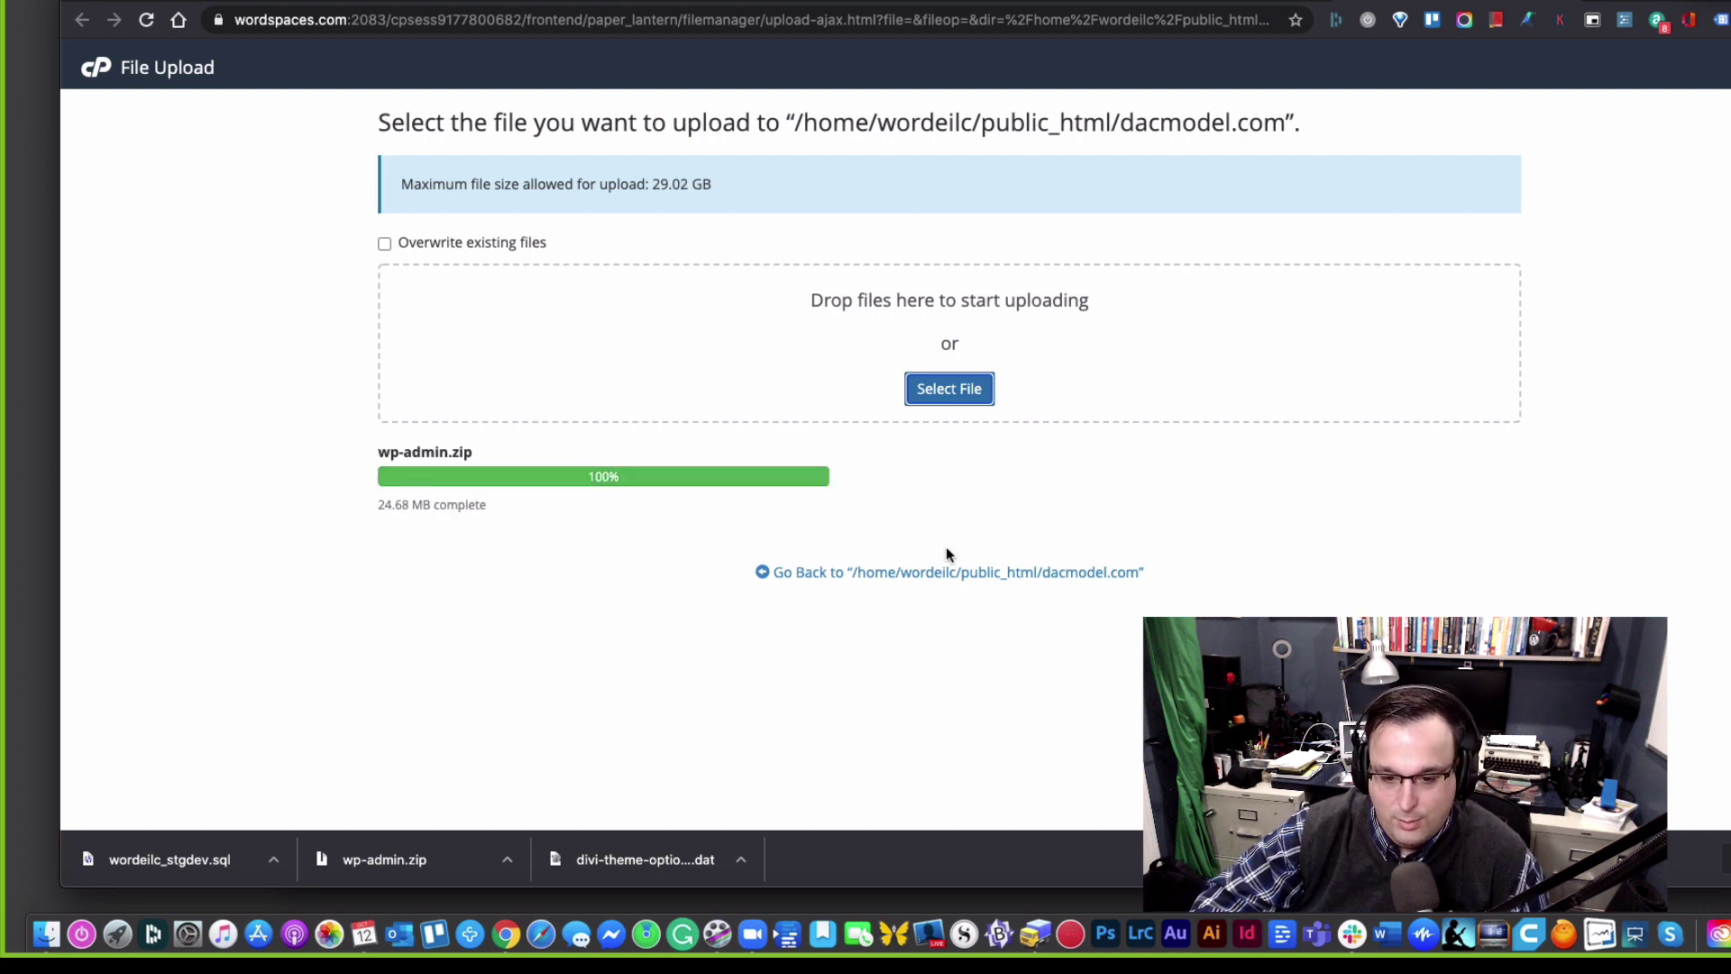
pyautogui.click(943, 571)
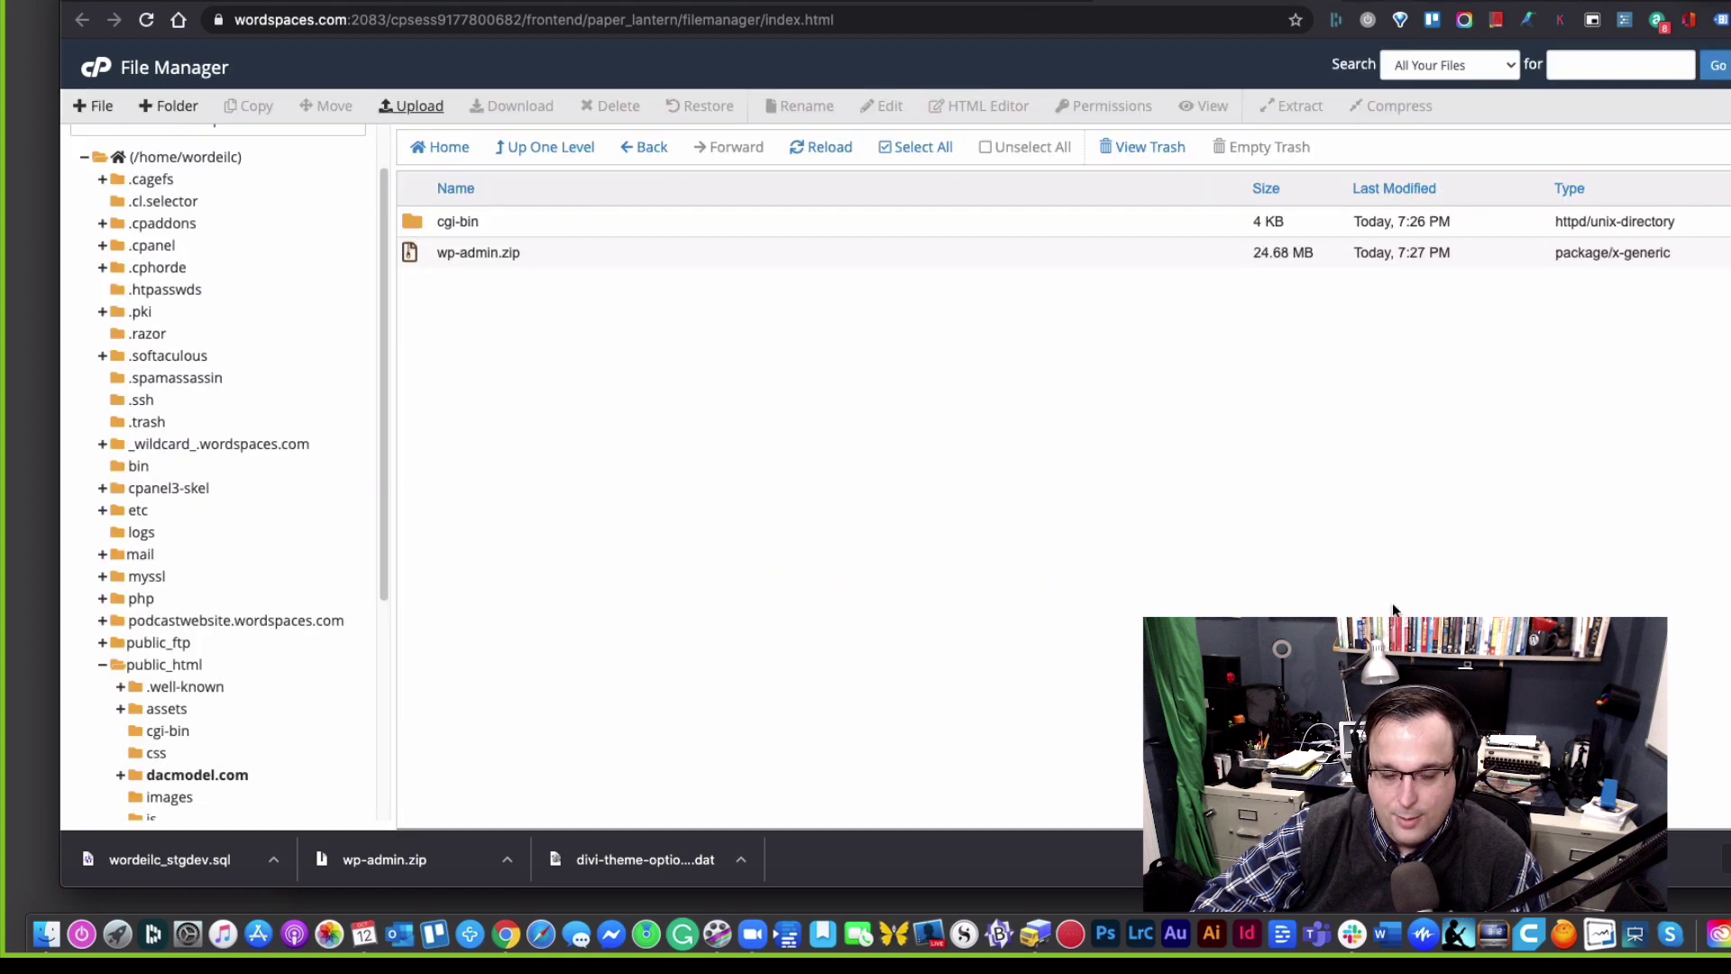
# Step: Extract wp-admin.zip into /public_html/dacmodel.com
pyautogui.click(494, 245)
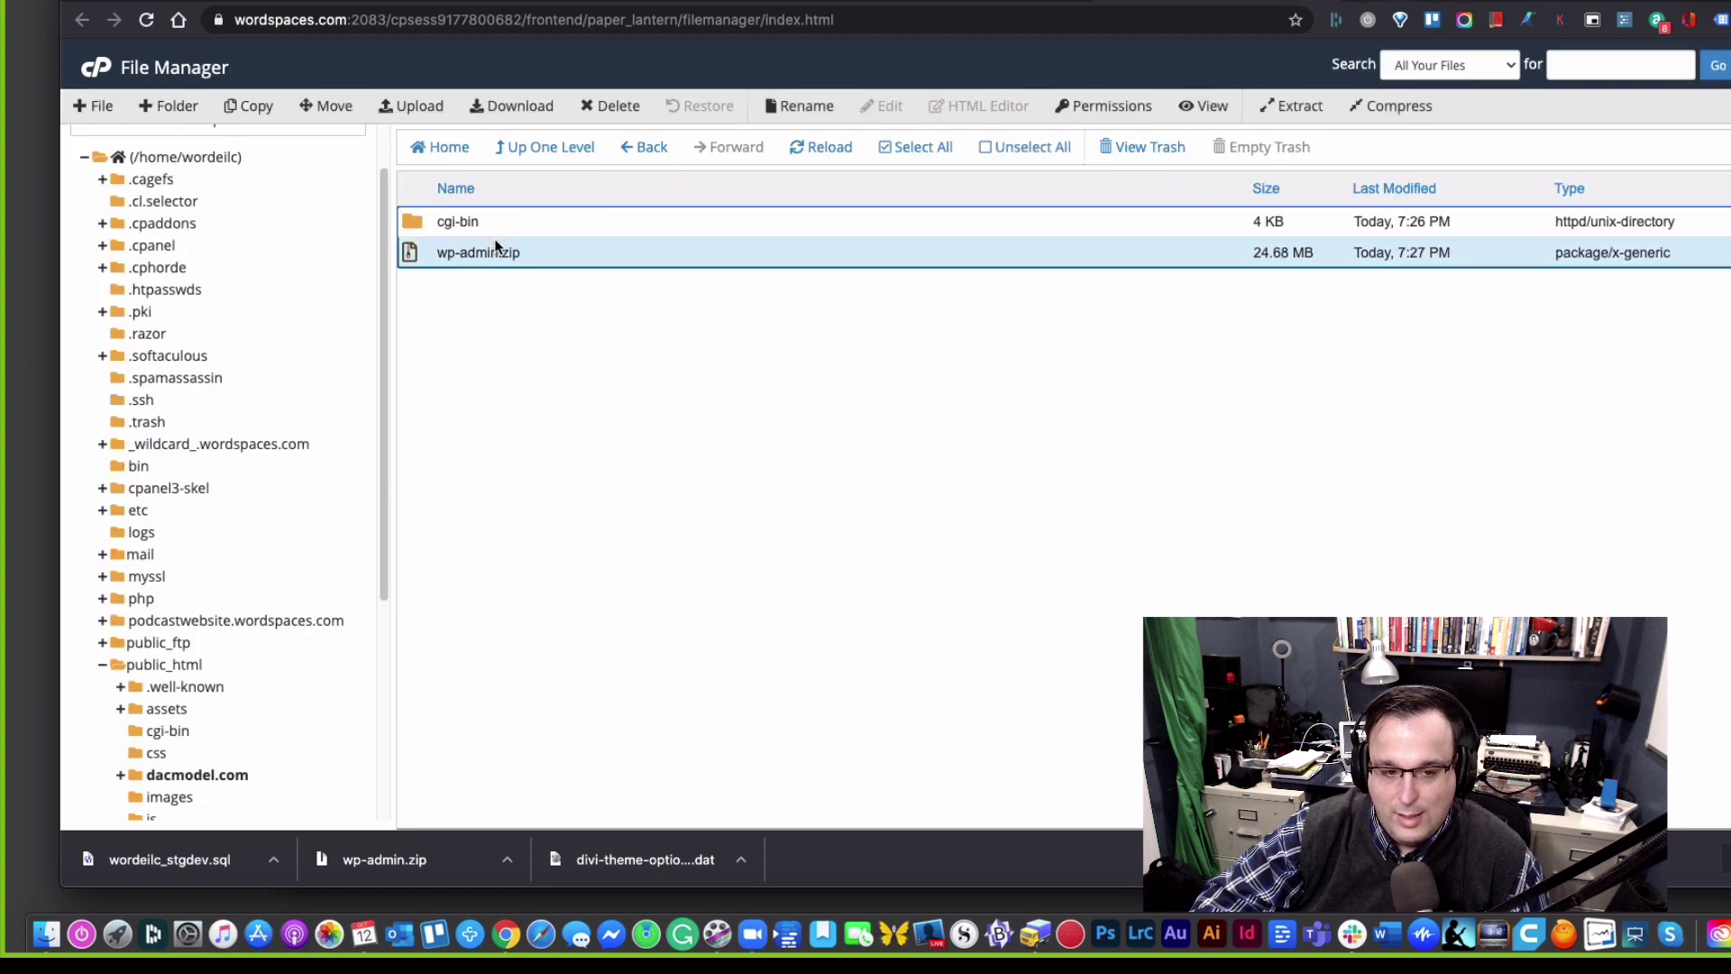
pyautogui.doubleClick(546, 256)
pyautogui.rightClick(548, 258)
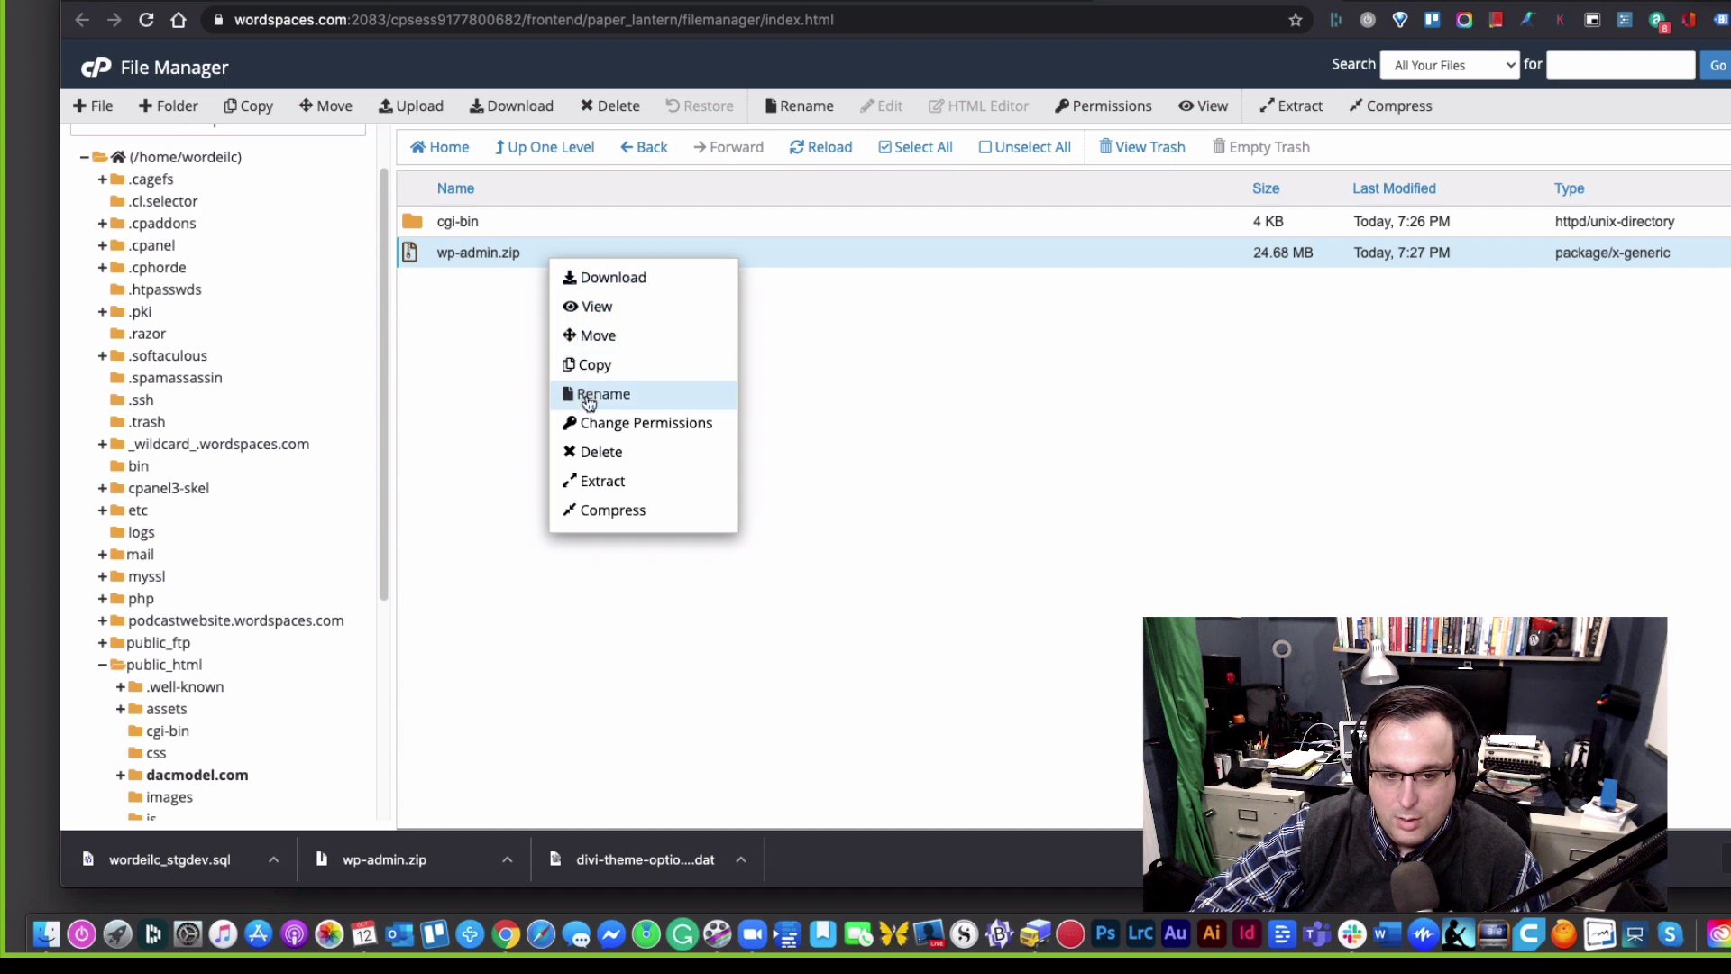
pyautogui.click(591, 483)
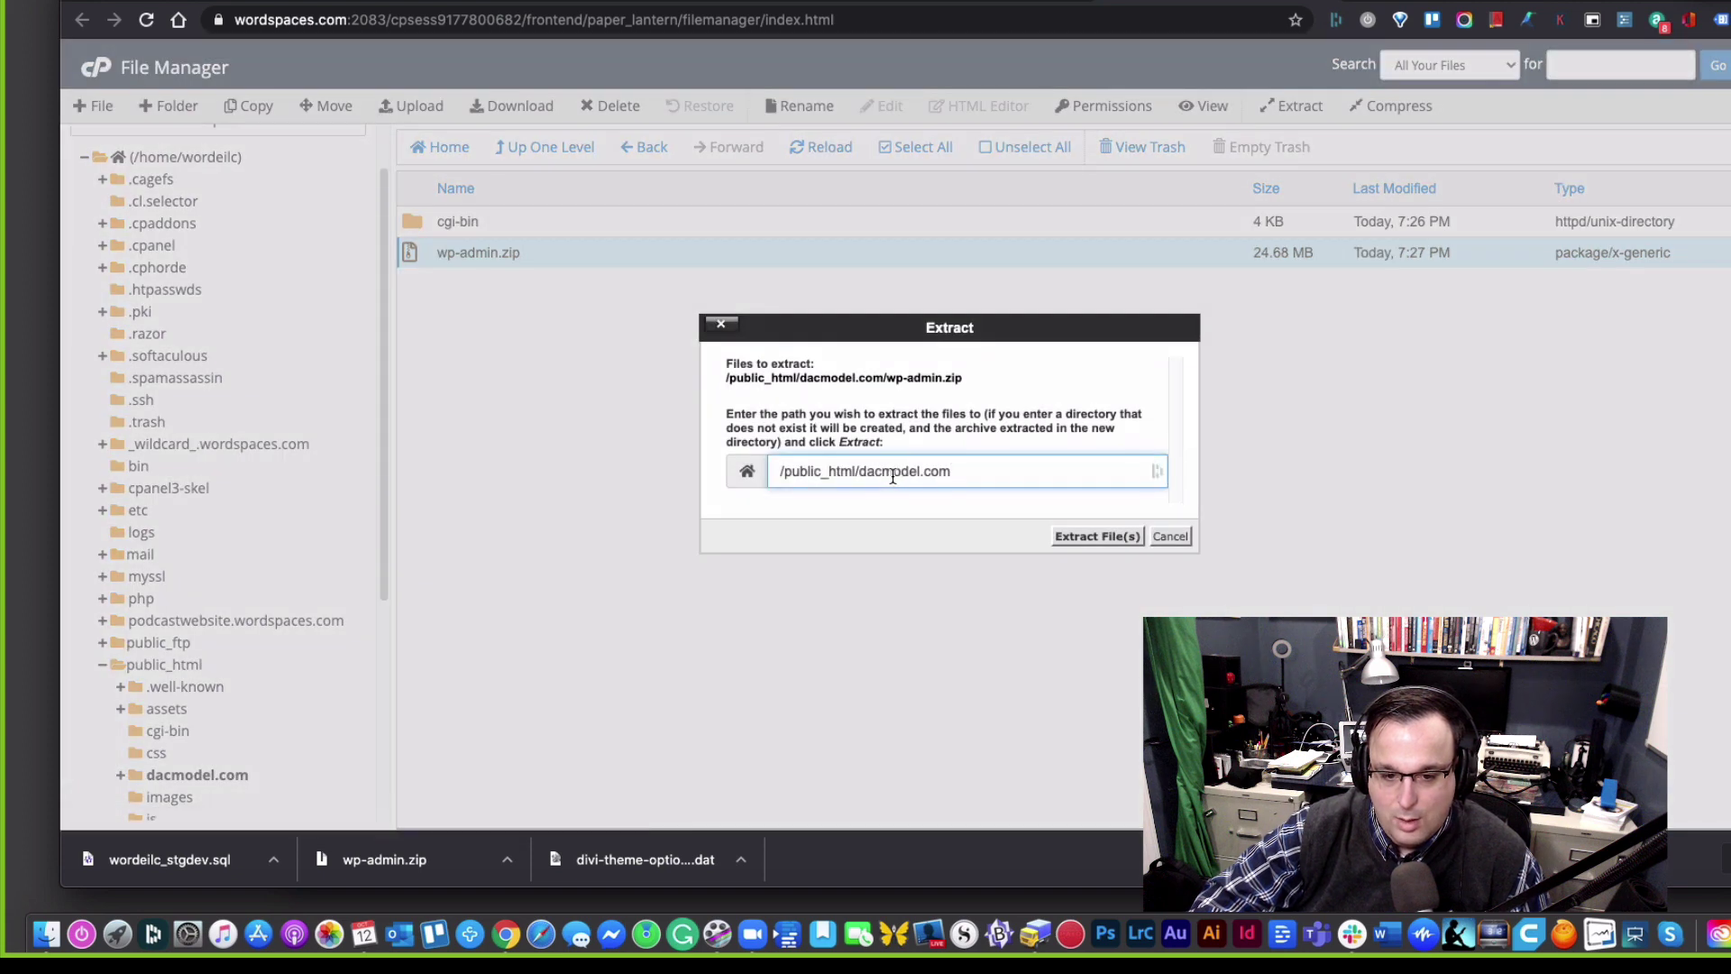
pyautogui.tripleClick(969, 469)
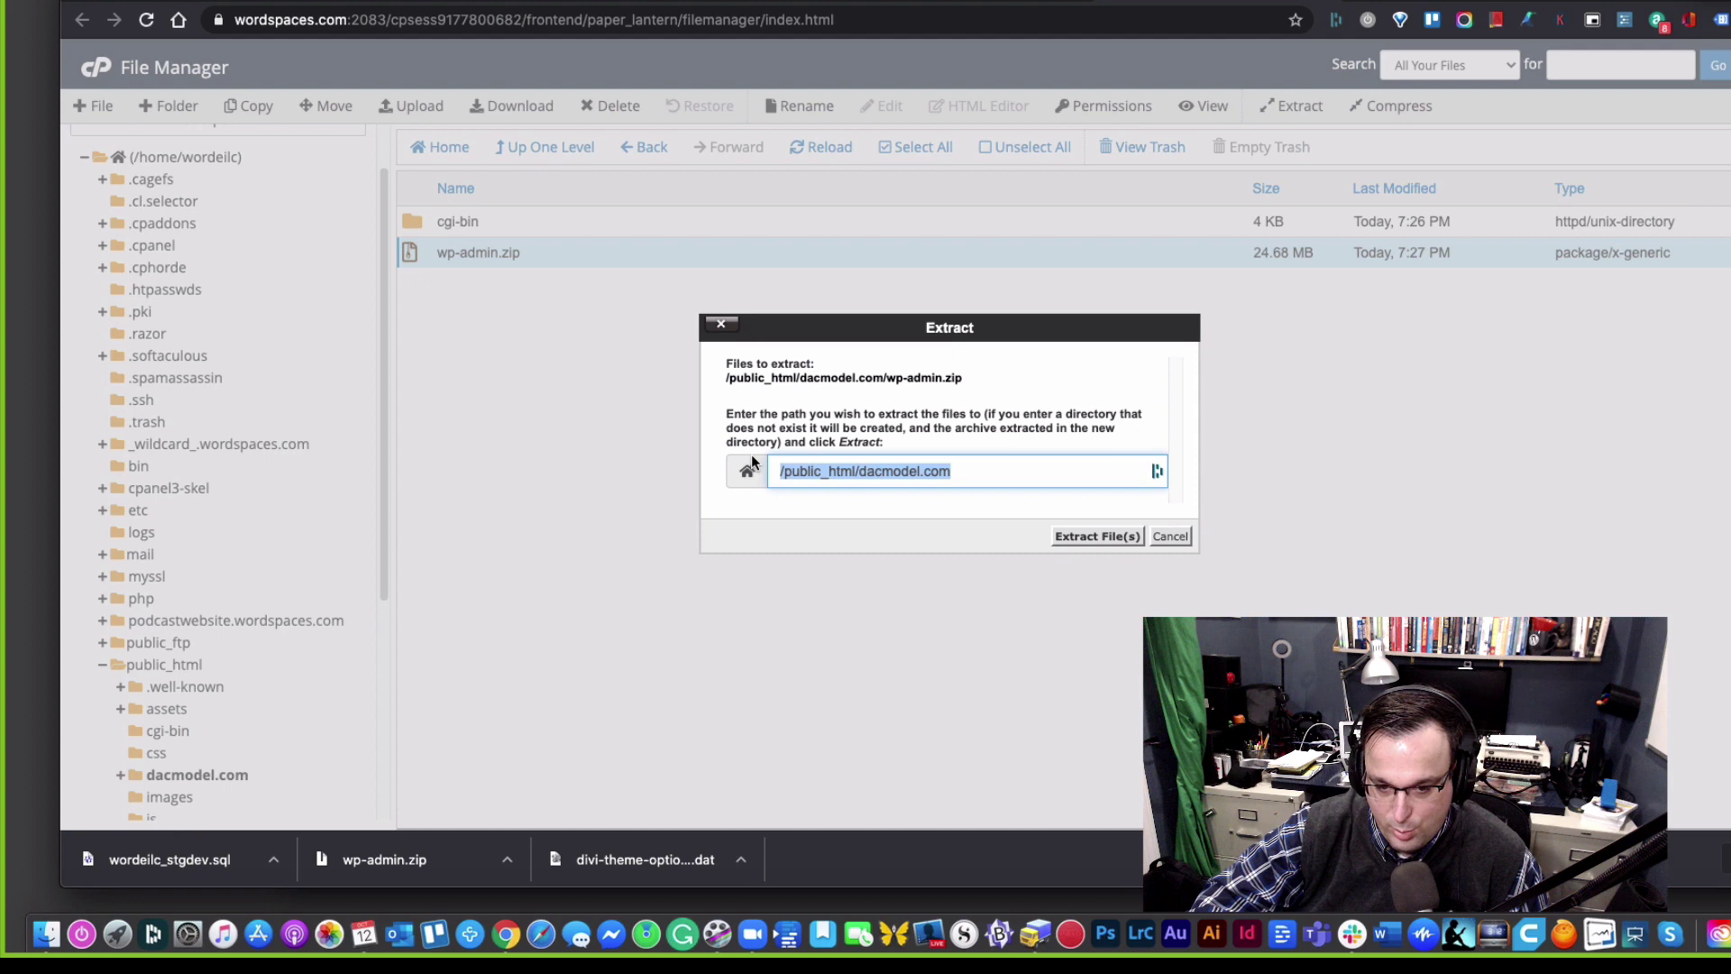
pyautogui.click(966, 470)
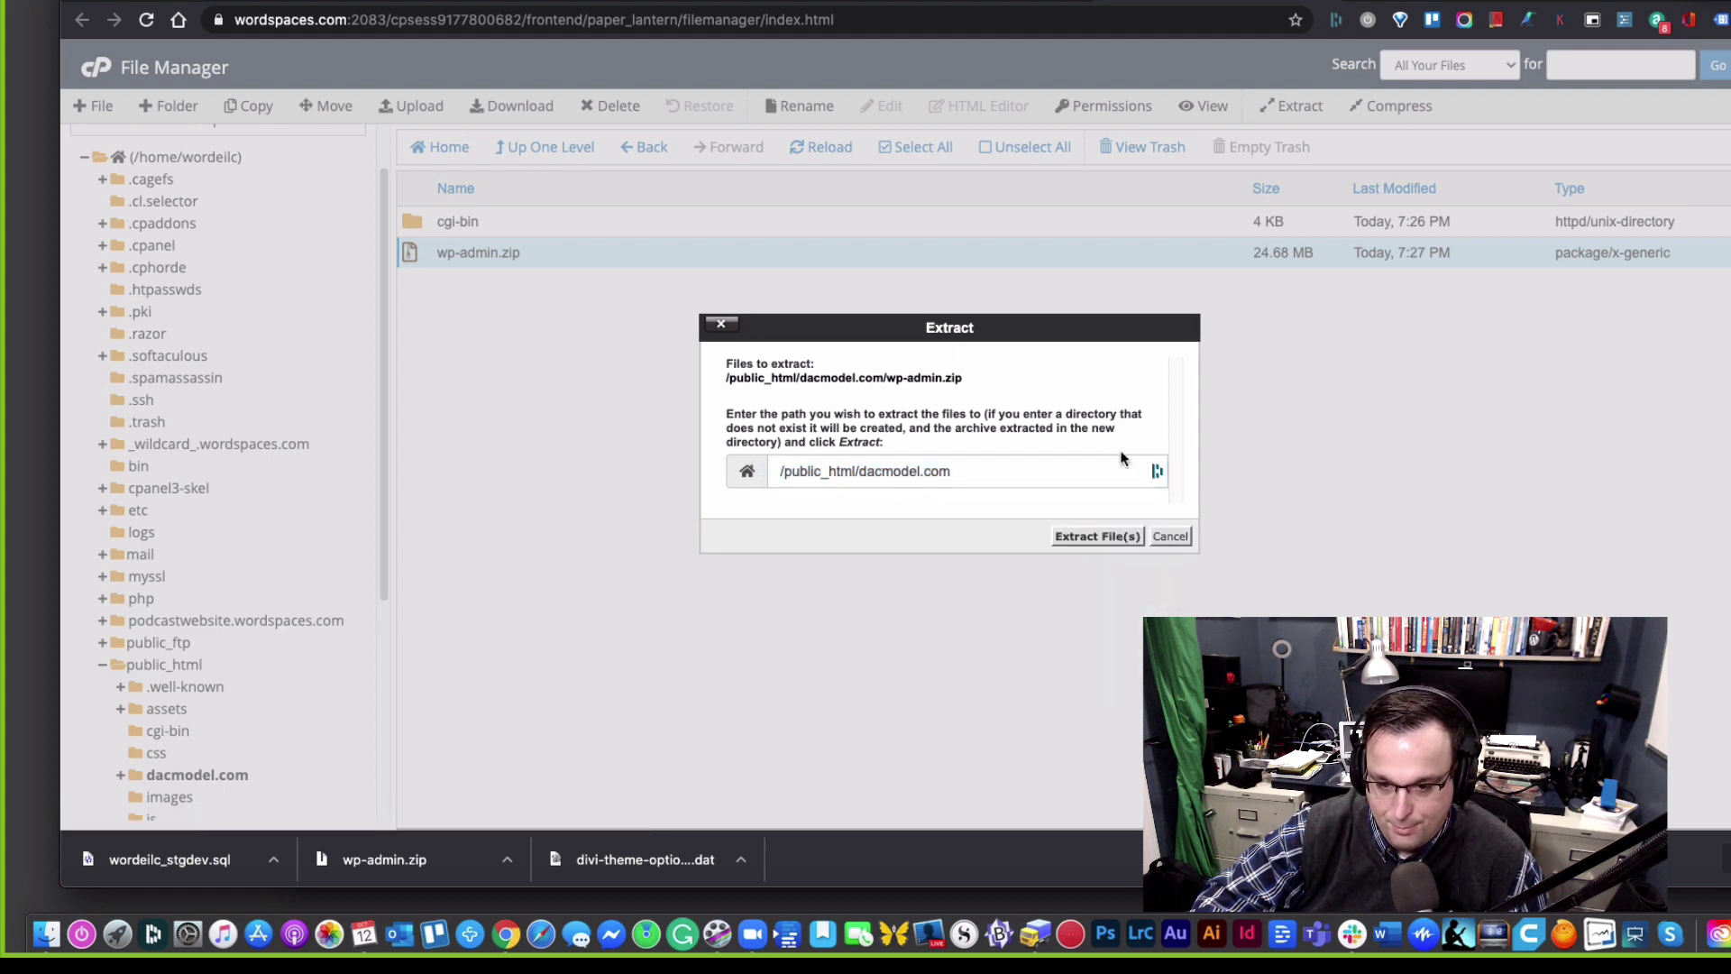
pyautogui.click(1091, 532)
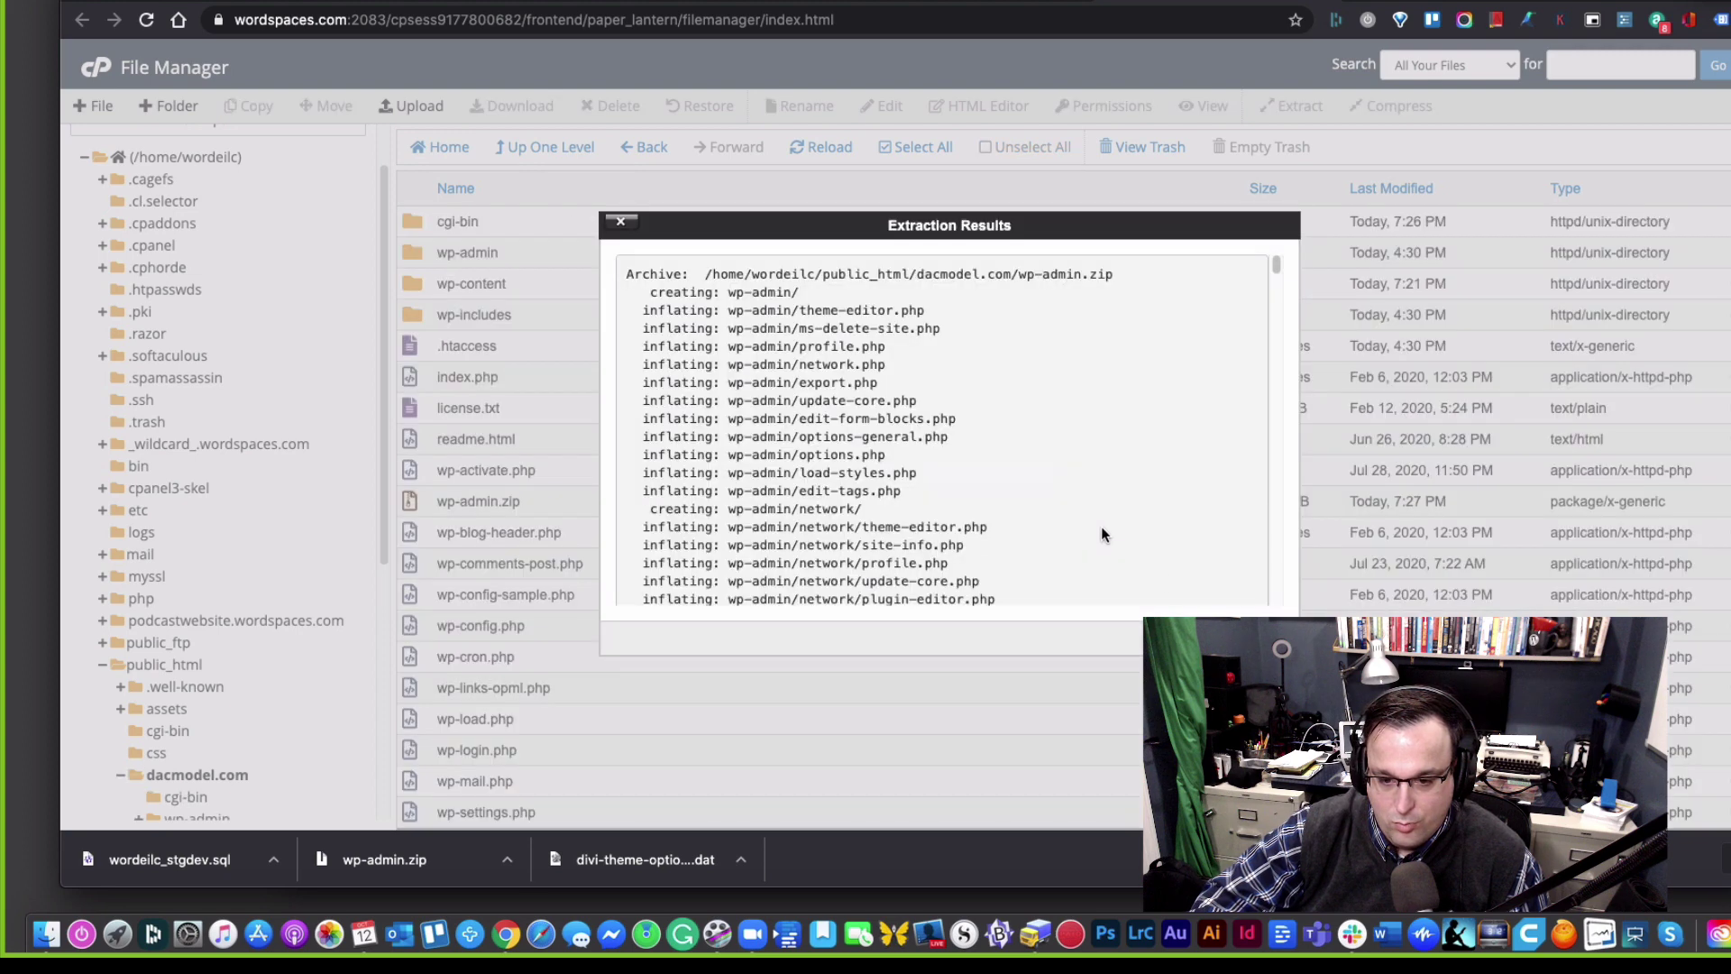
pyautogui.click(1258, 638)
# Step: Delete the leftover wp-admin.zip archive to the trash
pyautogui.scroll(-2, 790, 243)
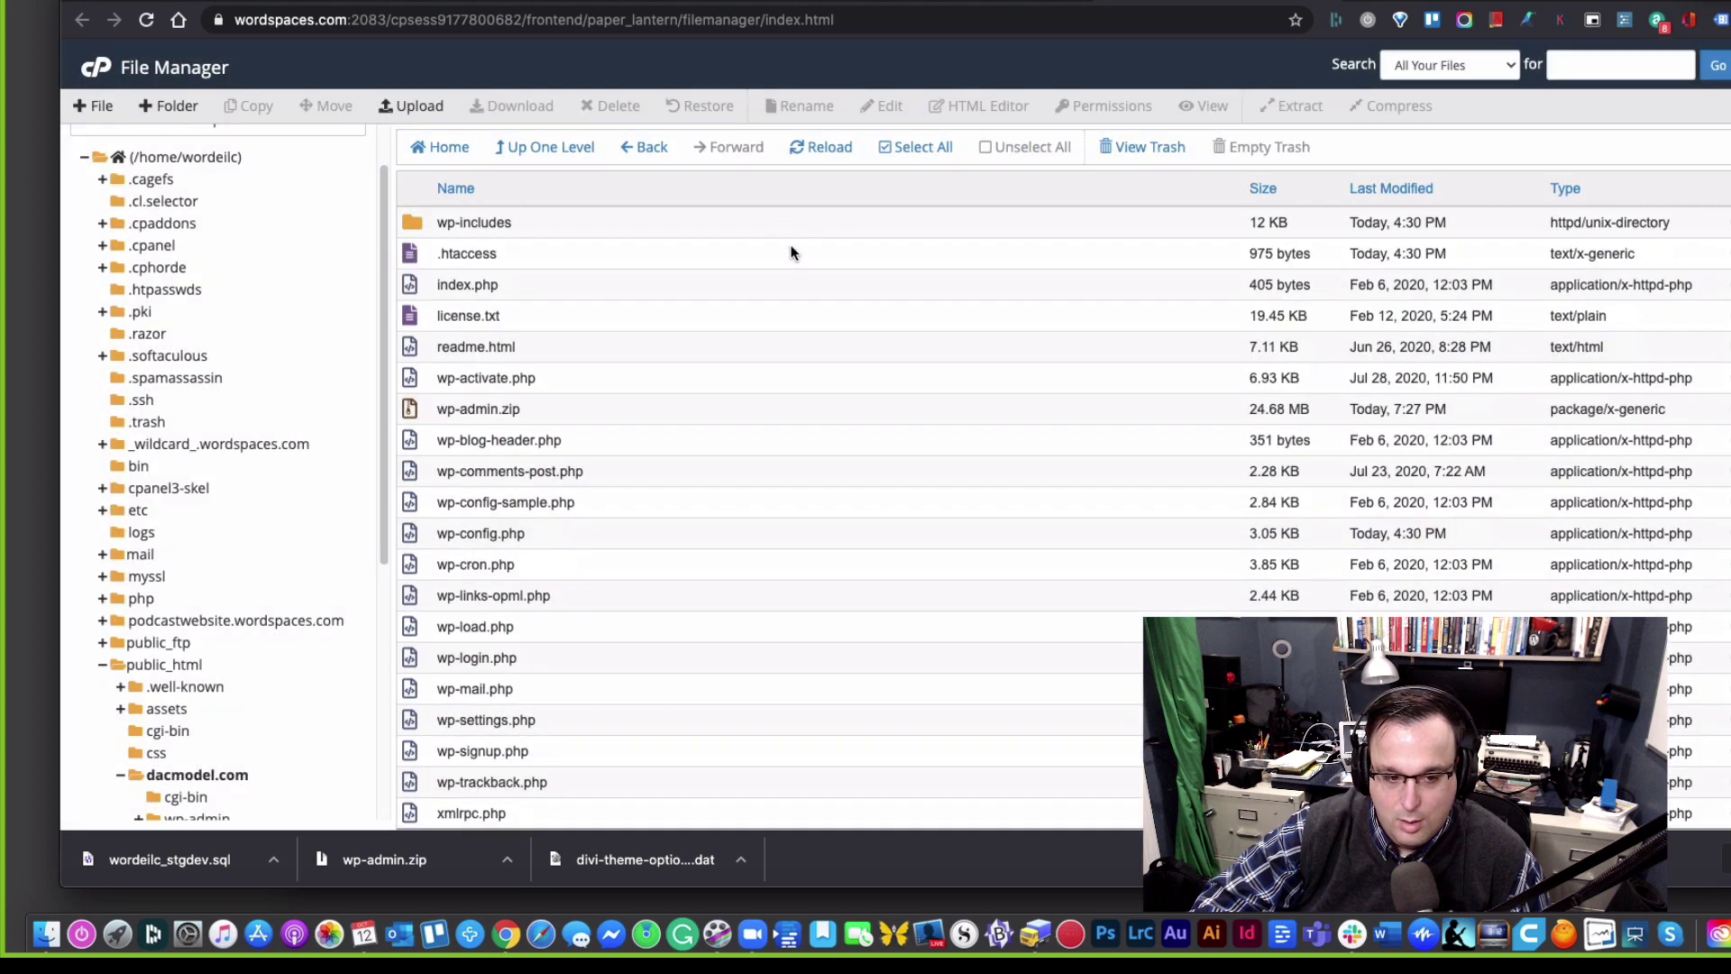
pyautogui.scroll(2, 812, 298)
pyautogui.scroll(-2, 695, 602)
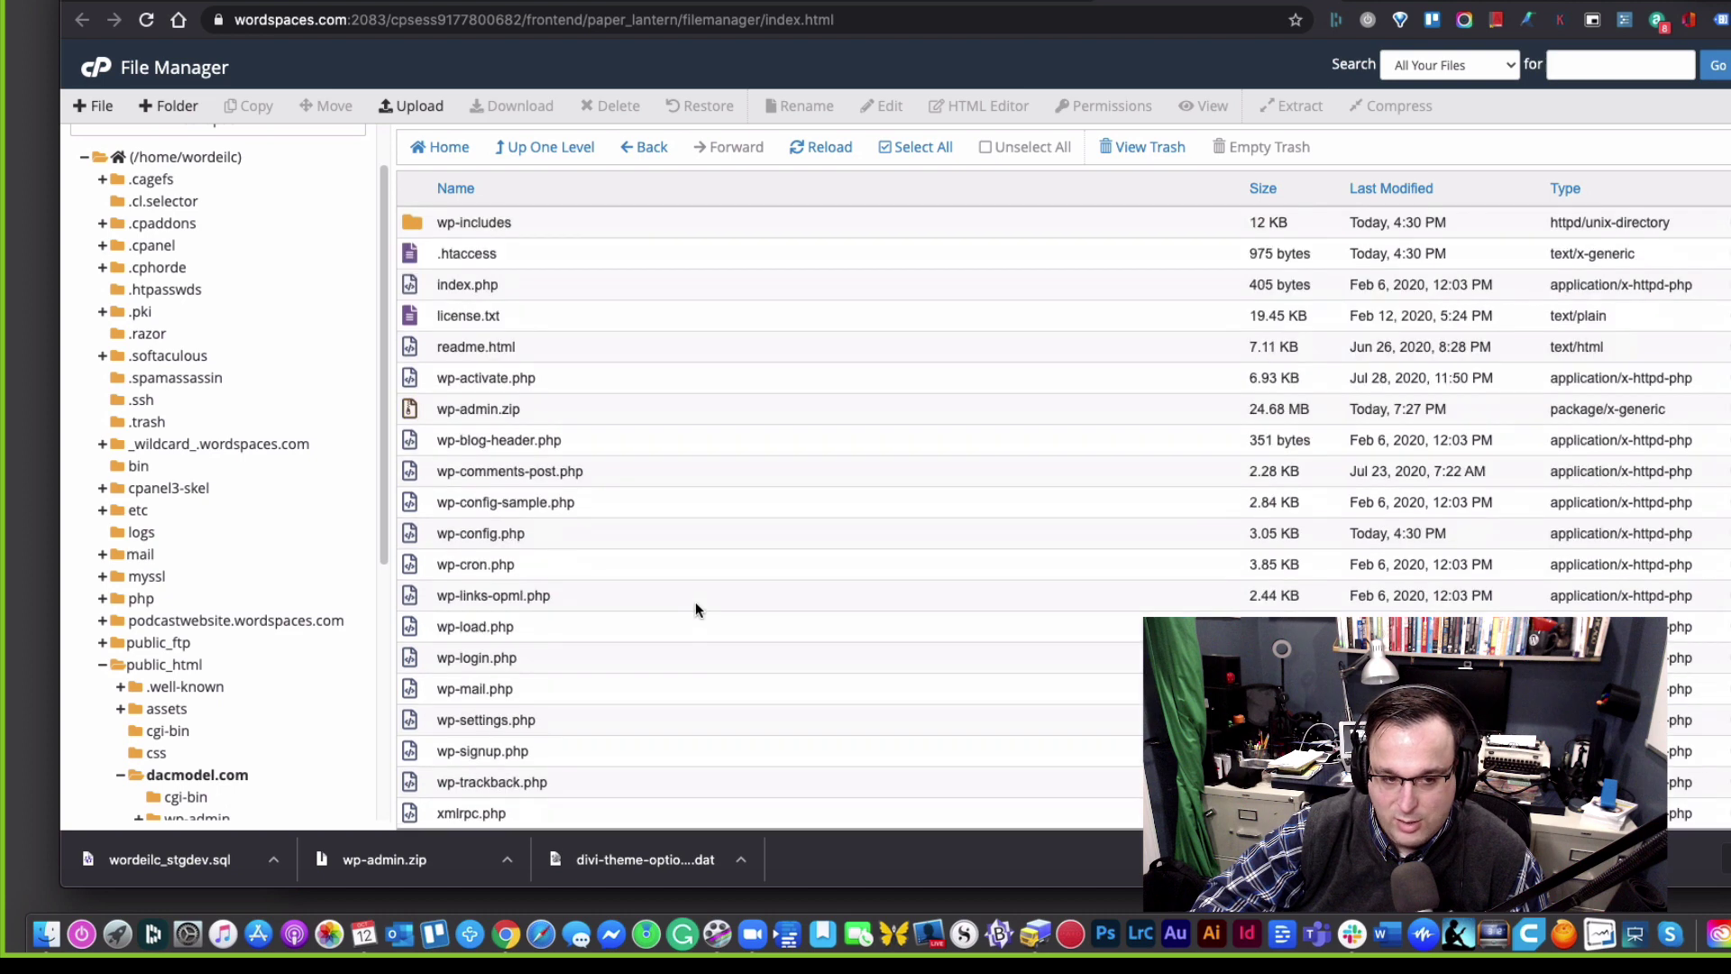
pyautogui.scroll(2, 695, 597)
pyautogui.scroll(-1, 642, 474)
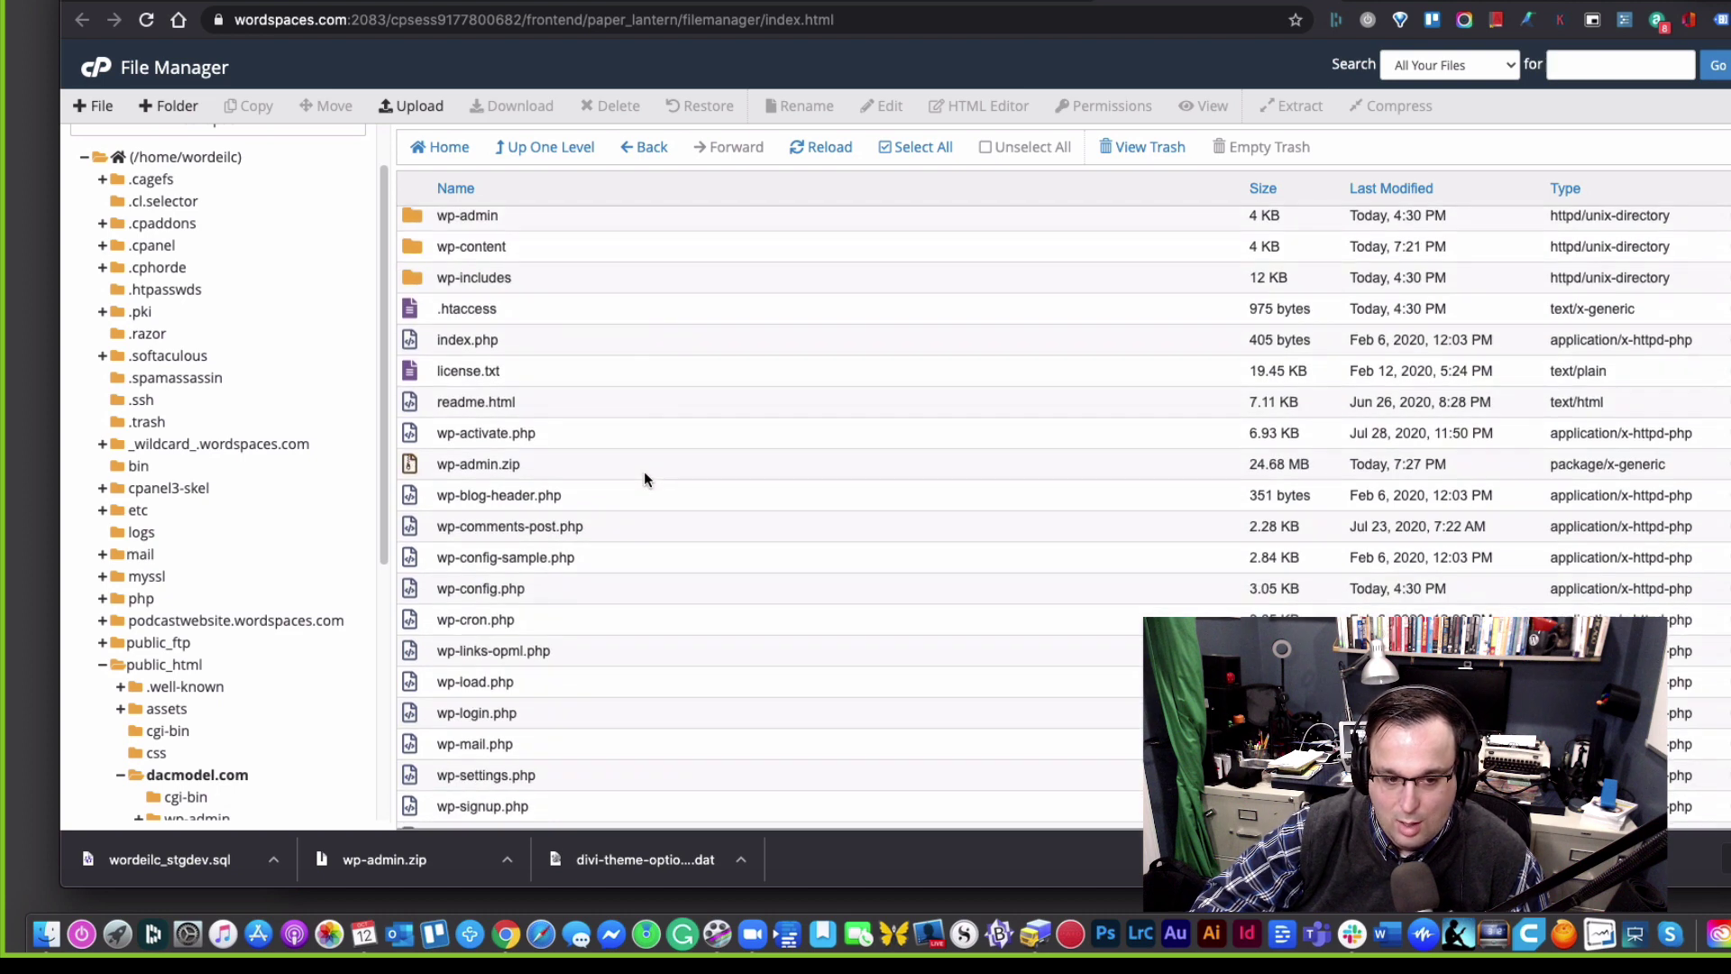
pyautogui.rightClick(549, 459)
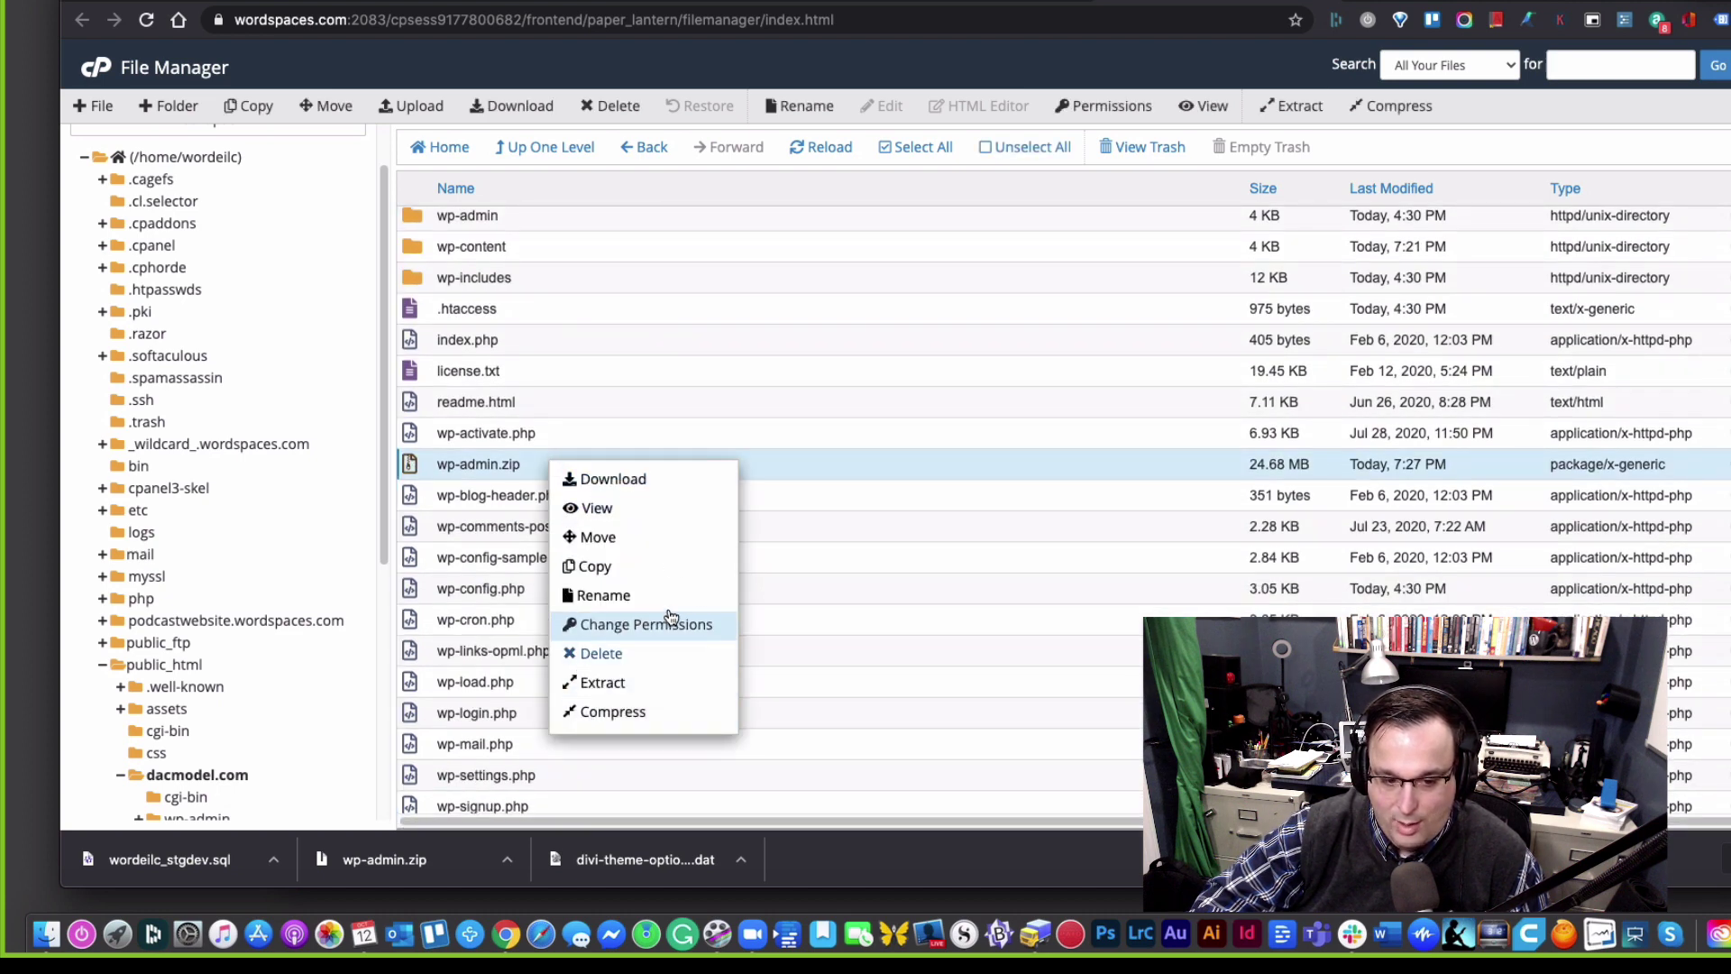
pyautogui.click(628, 651)
pyautogui.click(1116, 499)
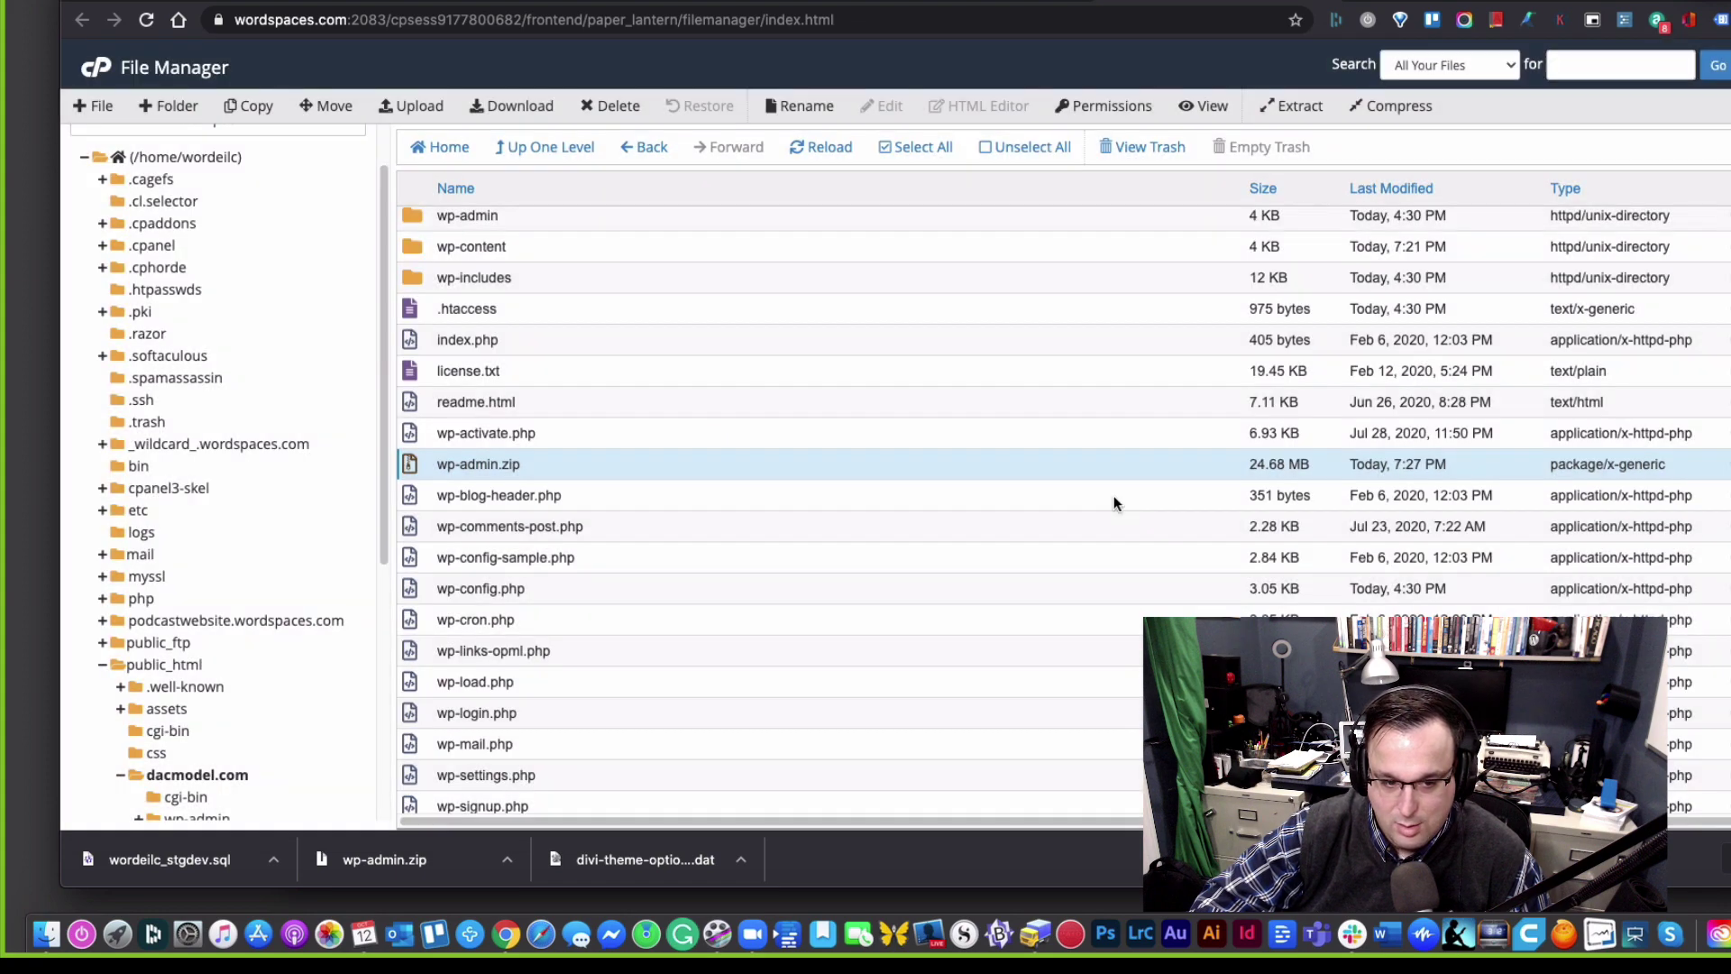
pyautogui.scroll(-2, 961, 552)
pyautogui.scroll(3, 927, 699)
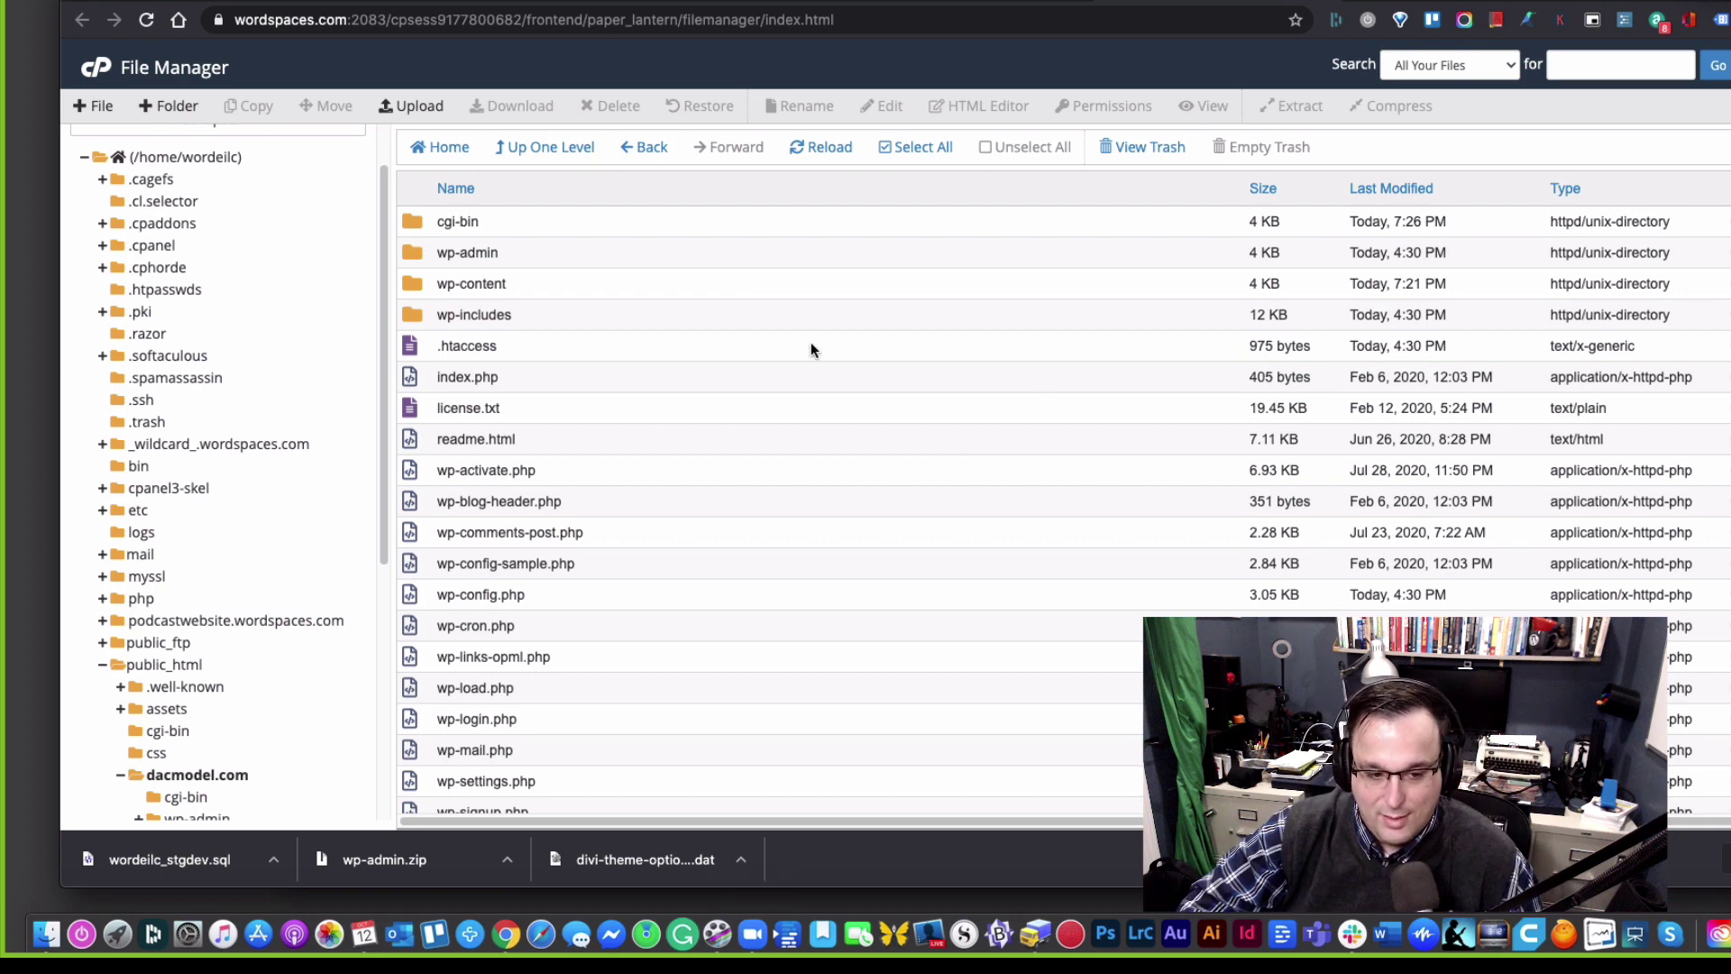
# Step: Go back to the cPanel home tab and bring up the MySQL Databases page
pyautogui.click(972, 1)
pyautogui.click(737, 1)
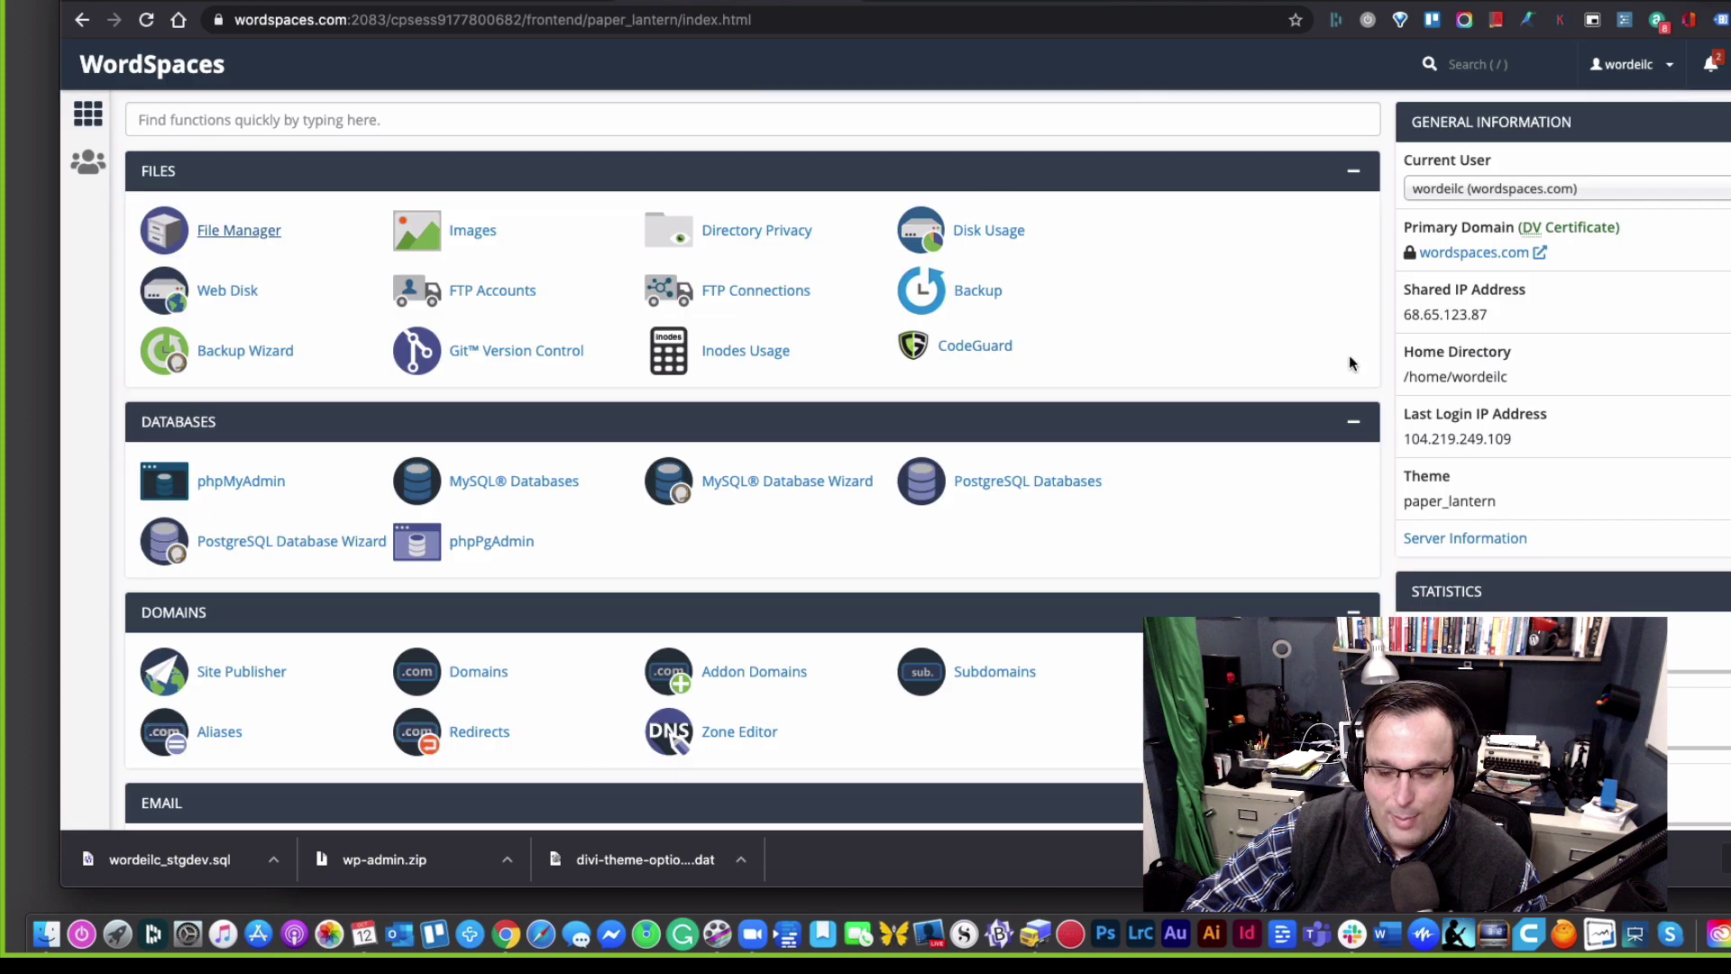
pyautogui.scroll(-2, 1392, 397)
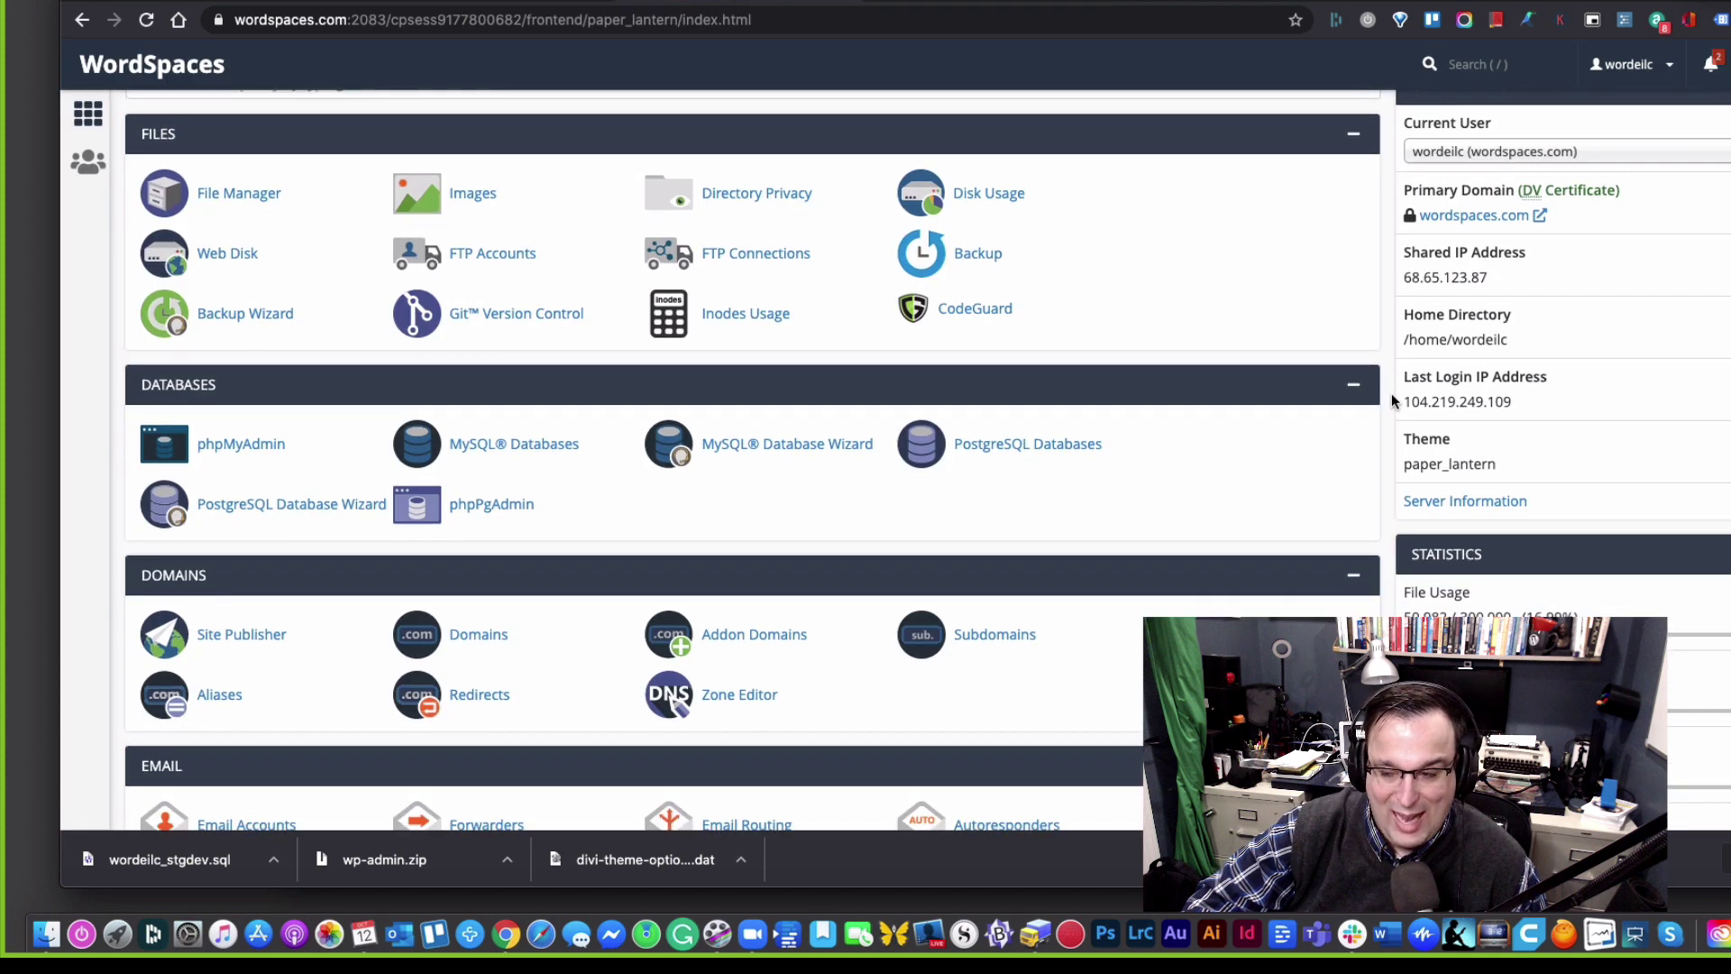
pyautogui.scroll(-3, 1391, 393)
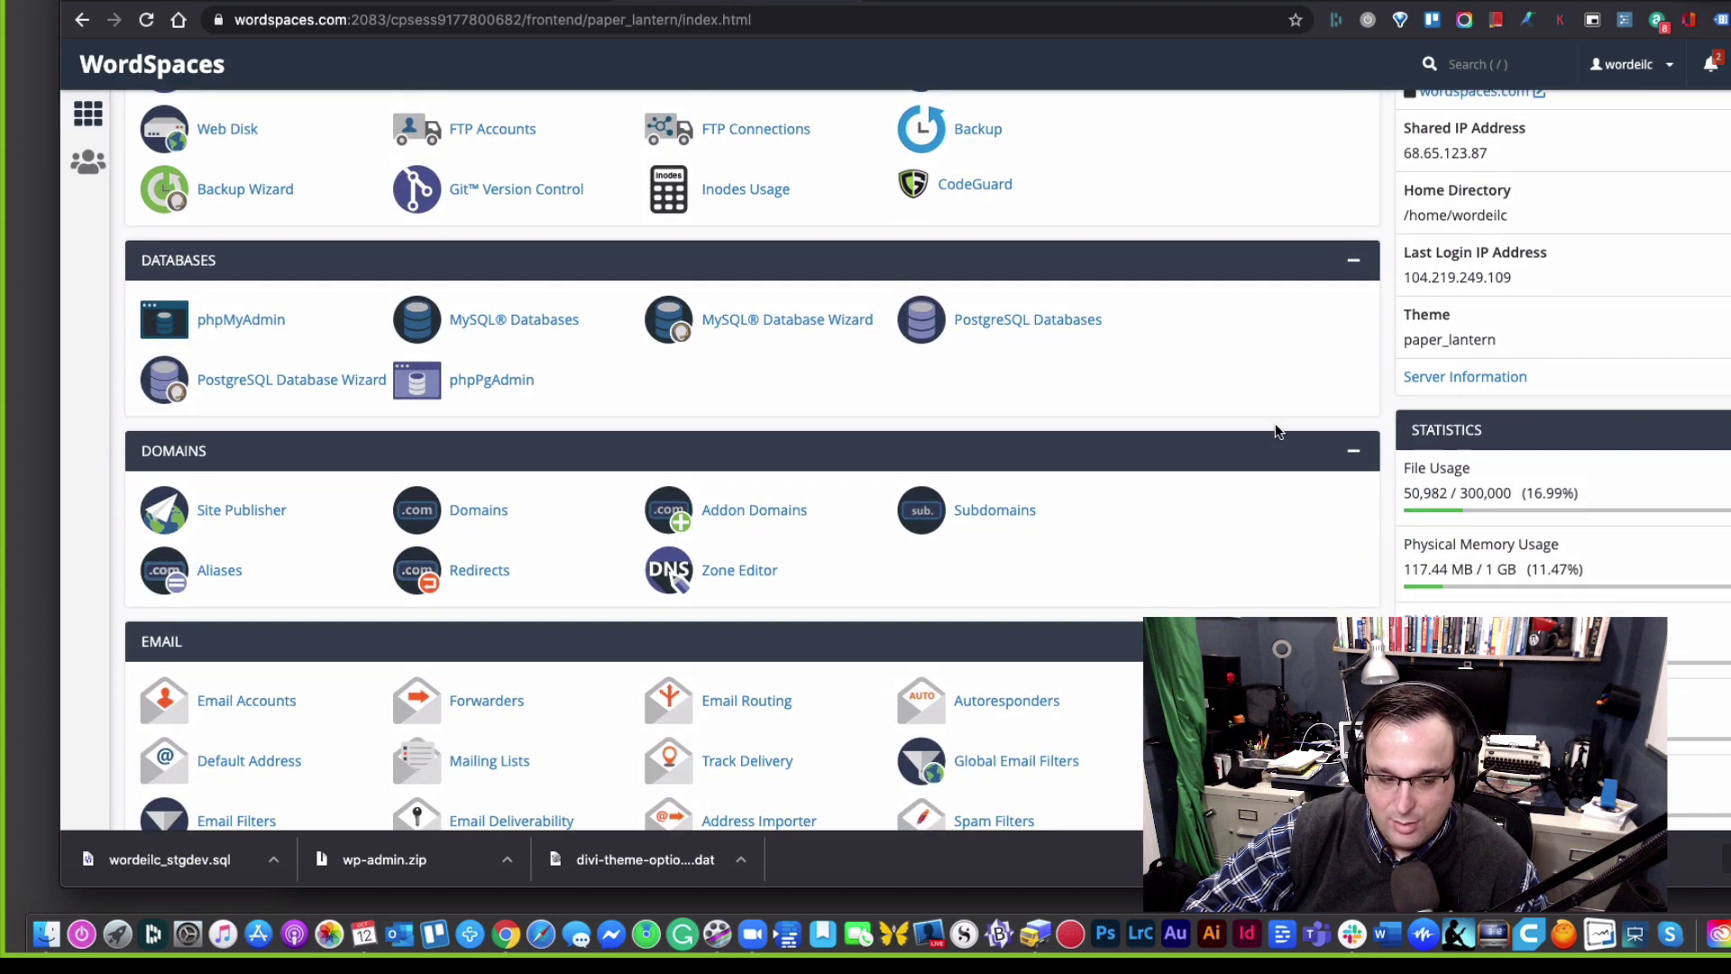
pyautogui.scroll(1, 1276, 429)
pyautogui.scroll(3, 1275, 430)
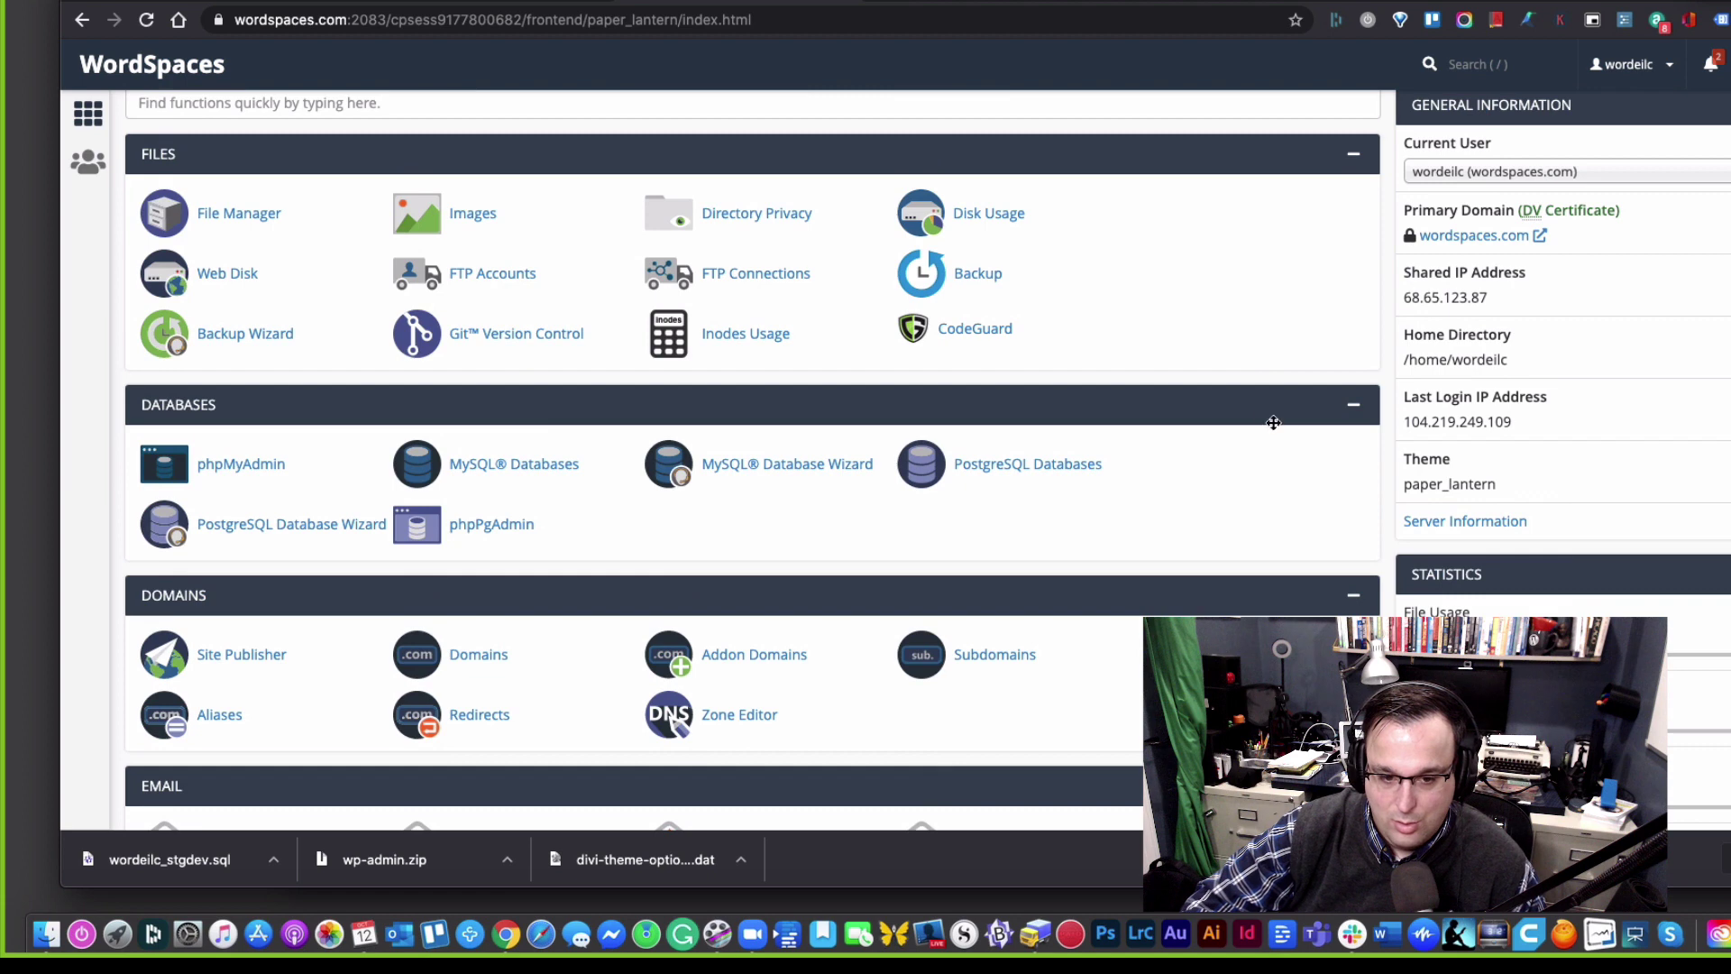
pyautogui.click(515, 465)
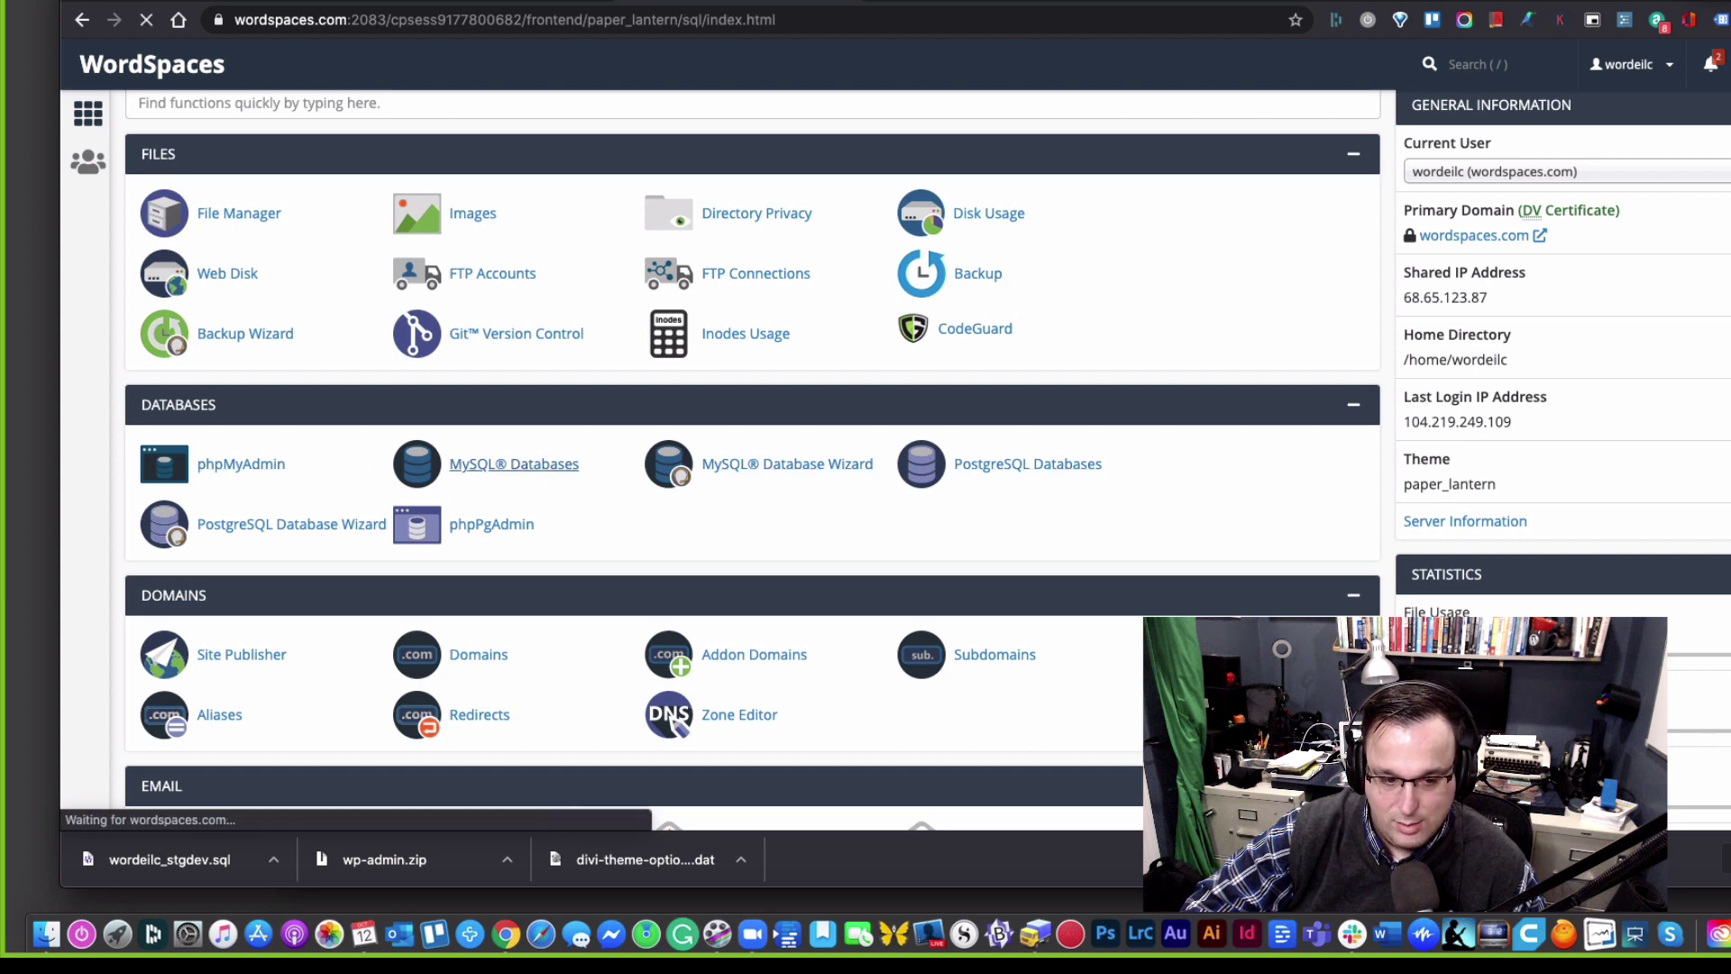
pyautogui.click(404, 374)
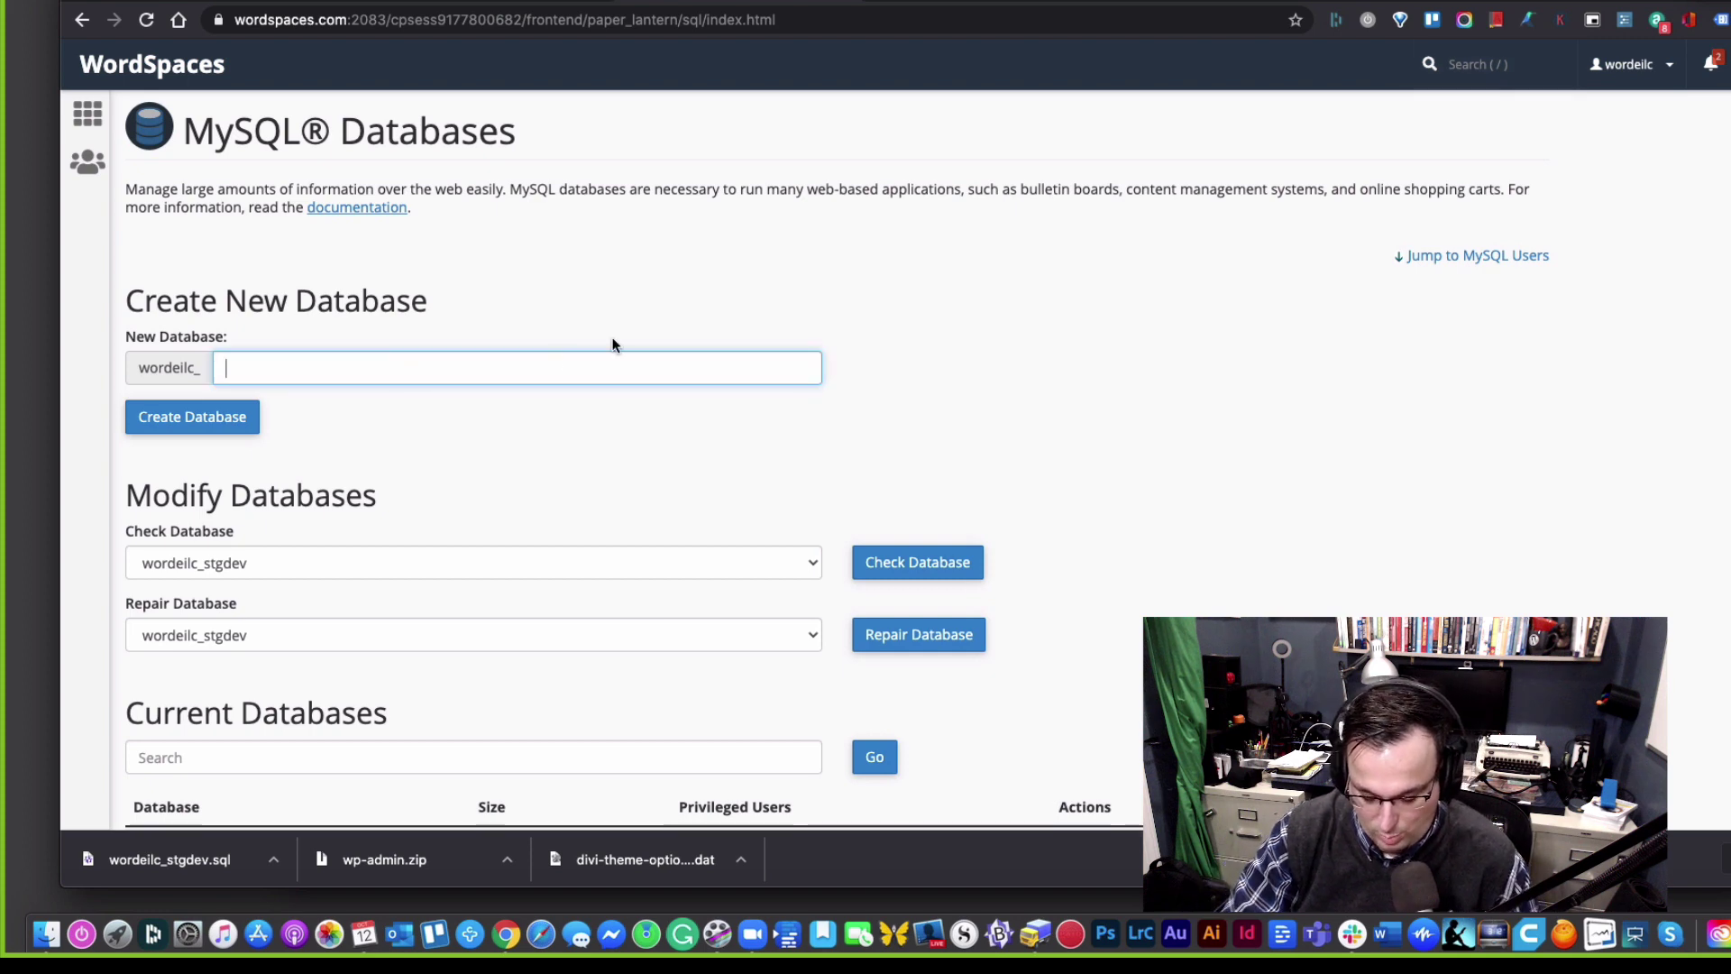
# Step: Create a MySQL database named with the dacmodl suffix
pyautogui.write('dacm')
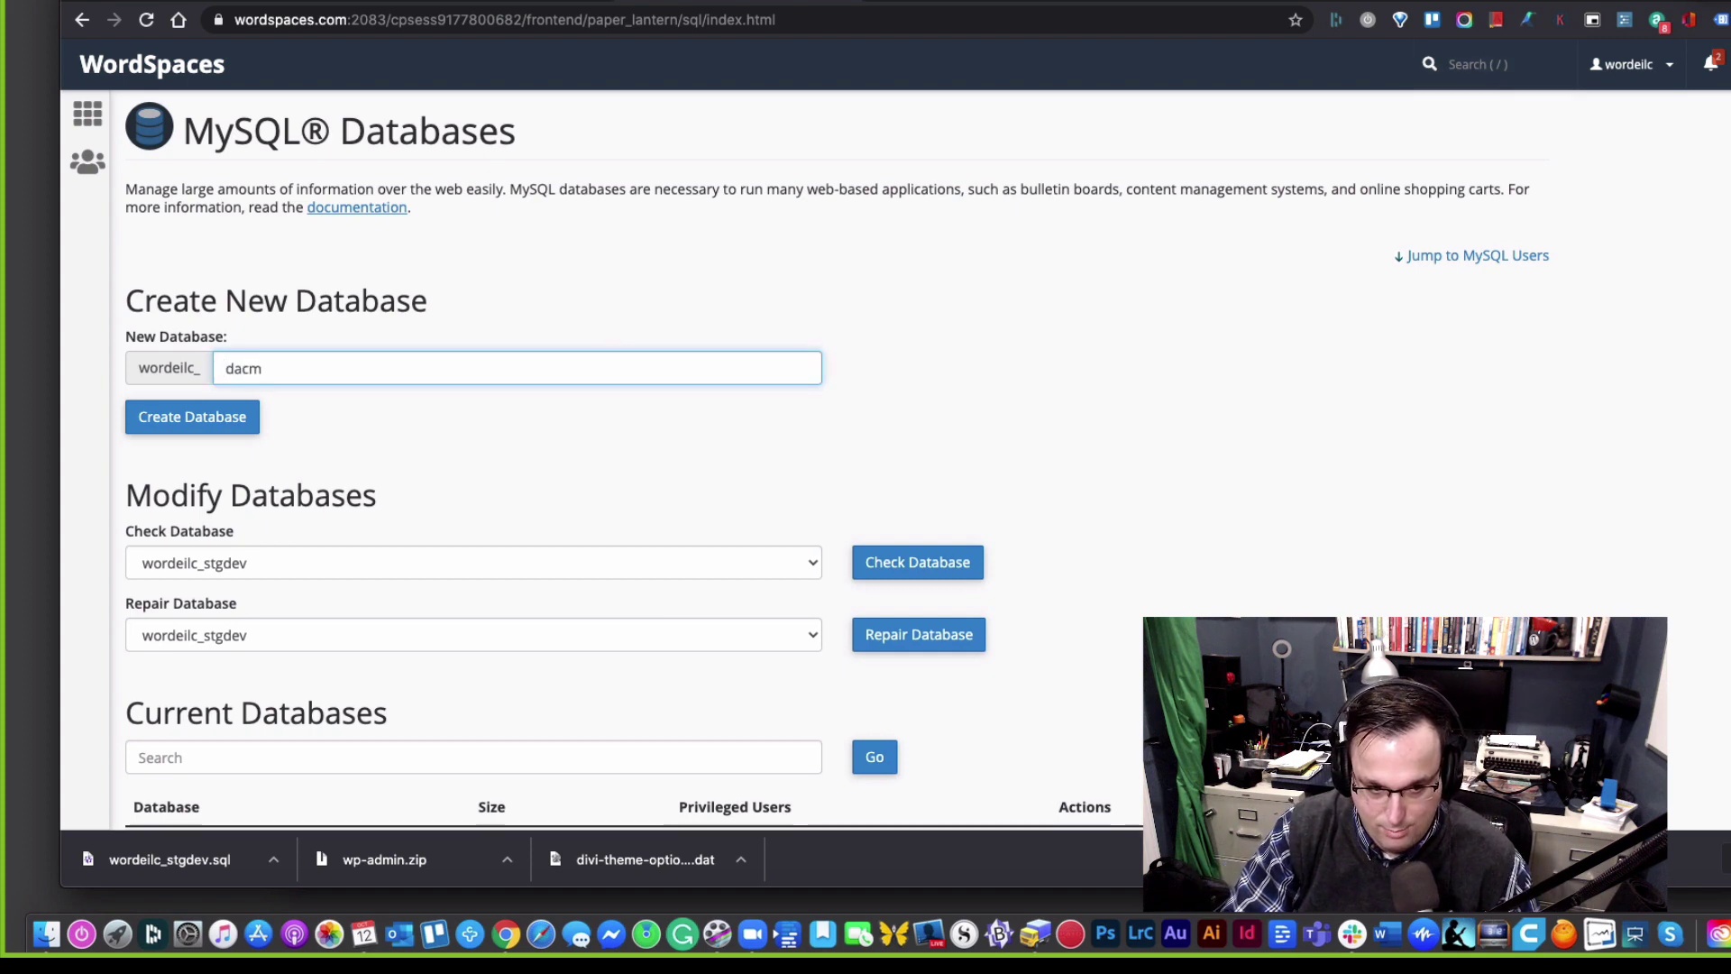
pyautogui.write('odl')
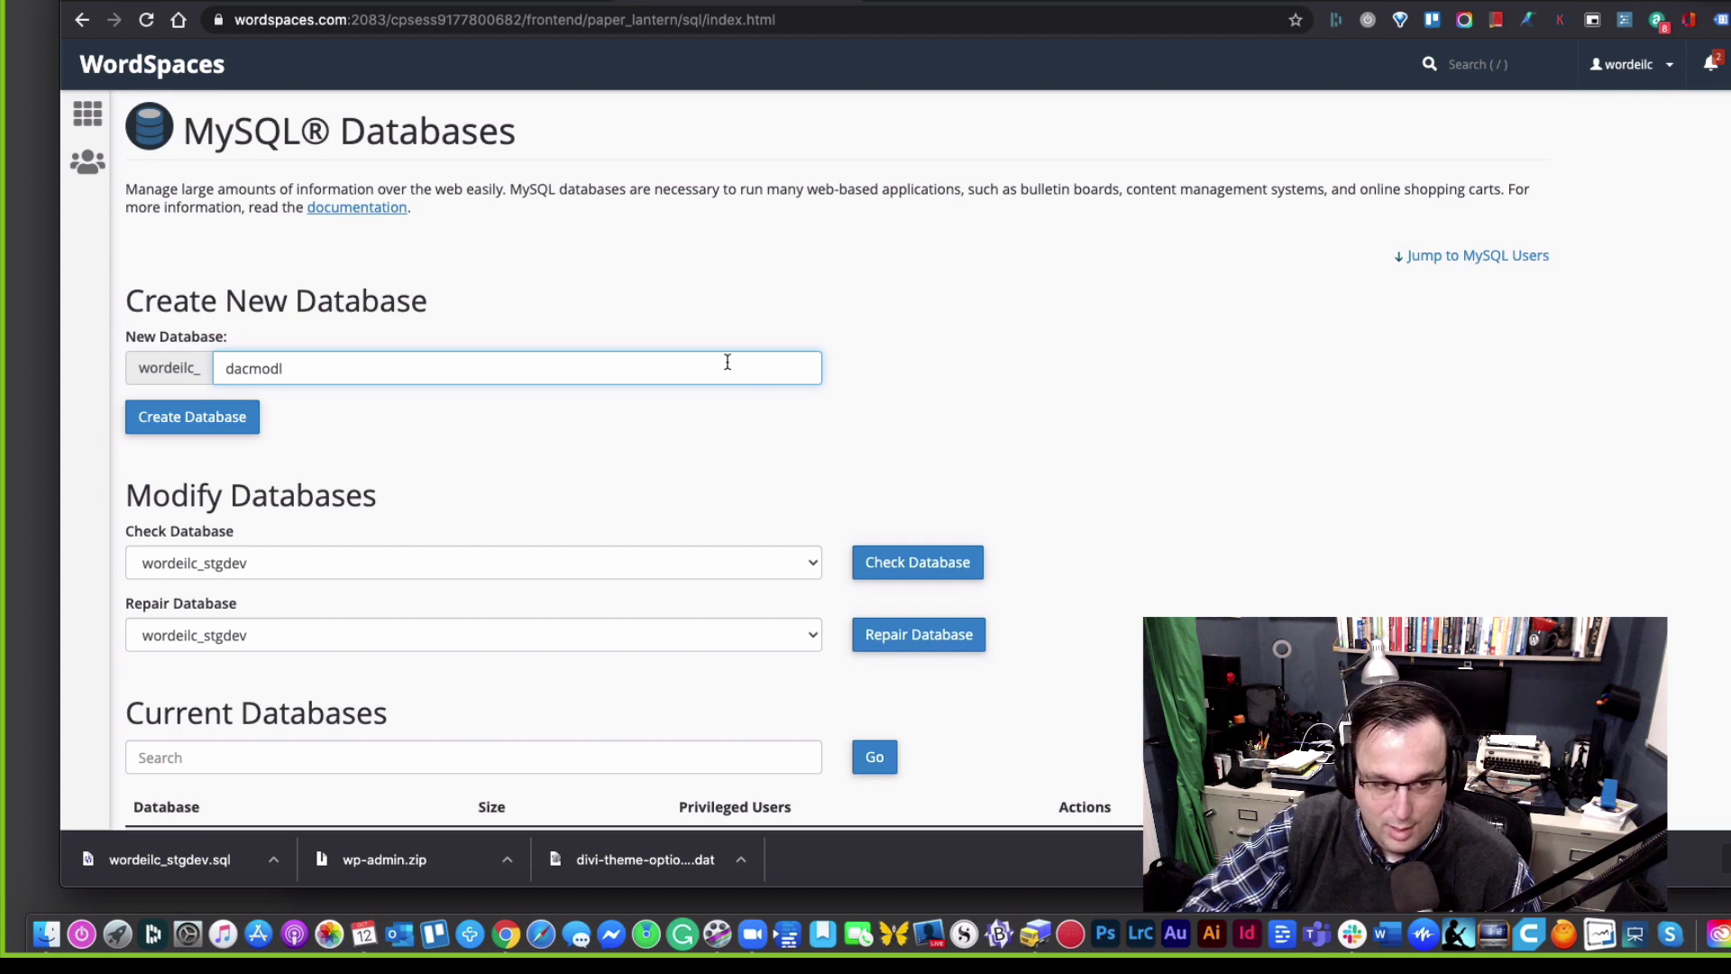
pyautogui.click(591, 458)
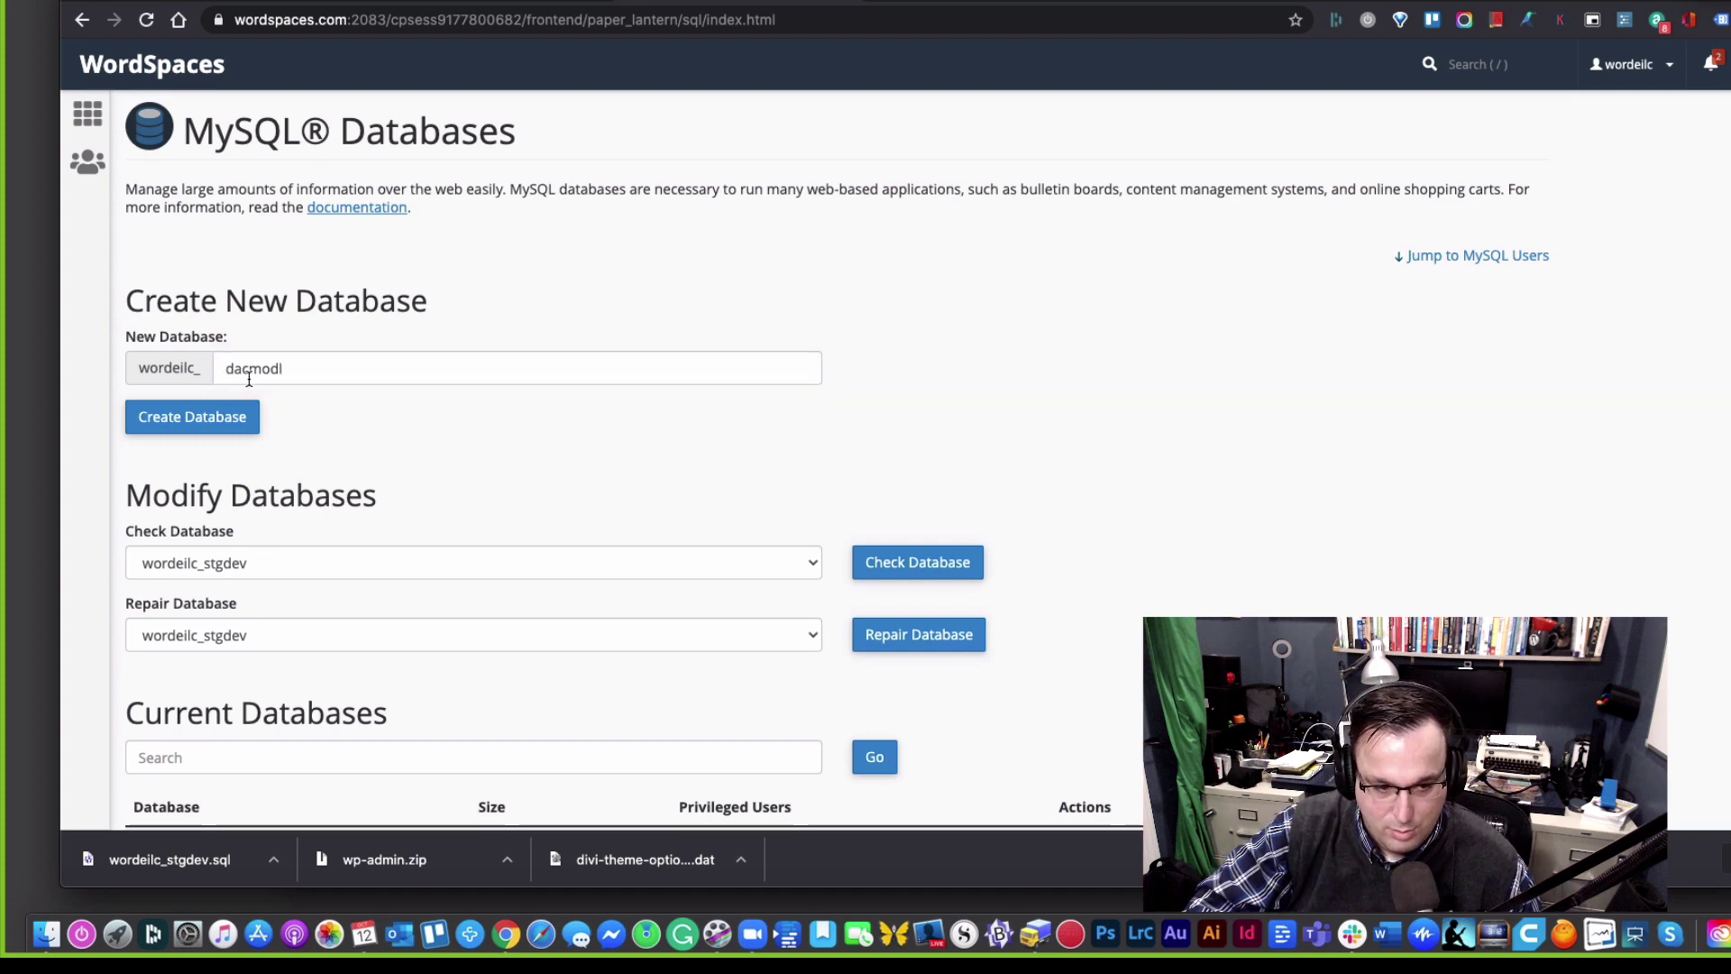
pyautogui.click(253, 428)
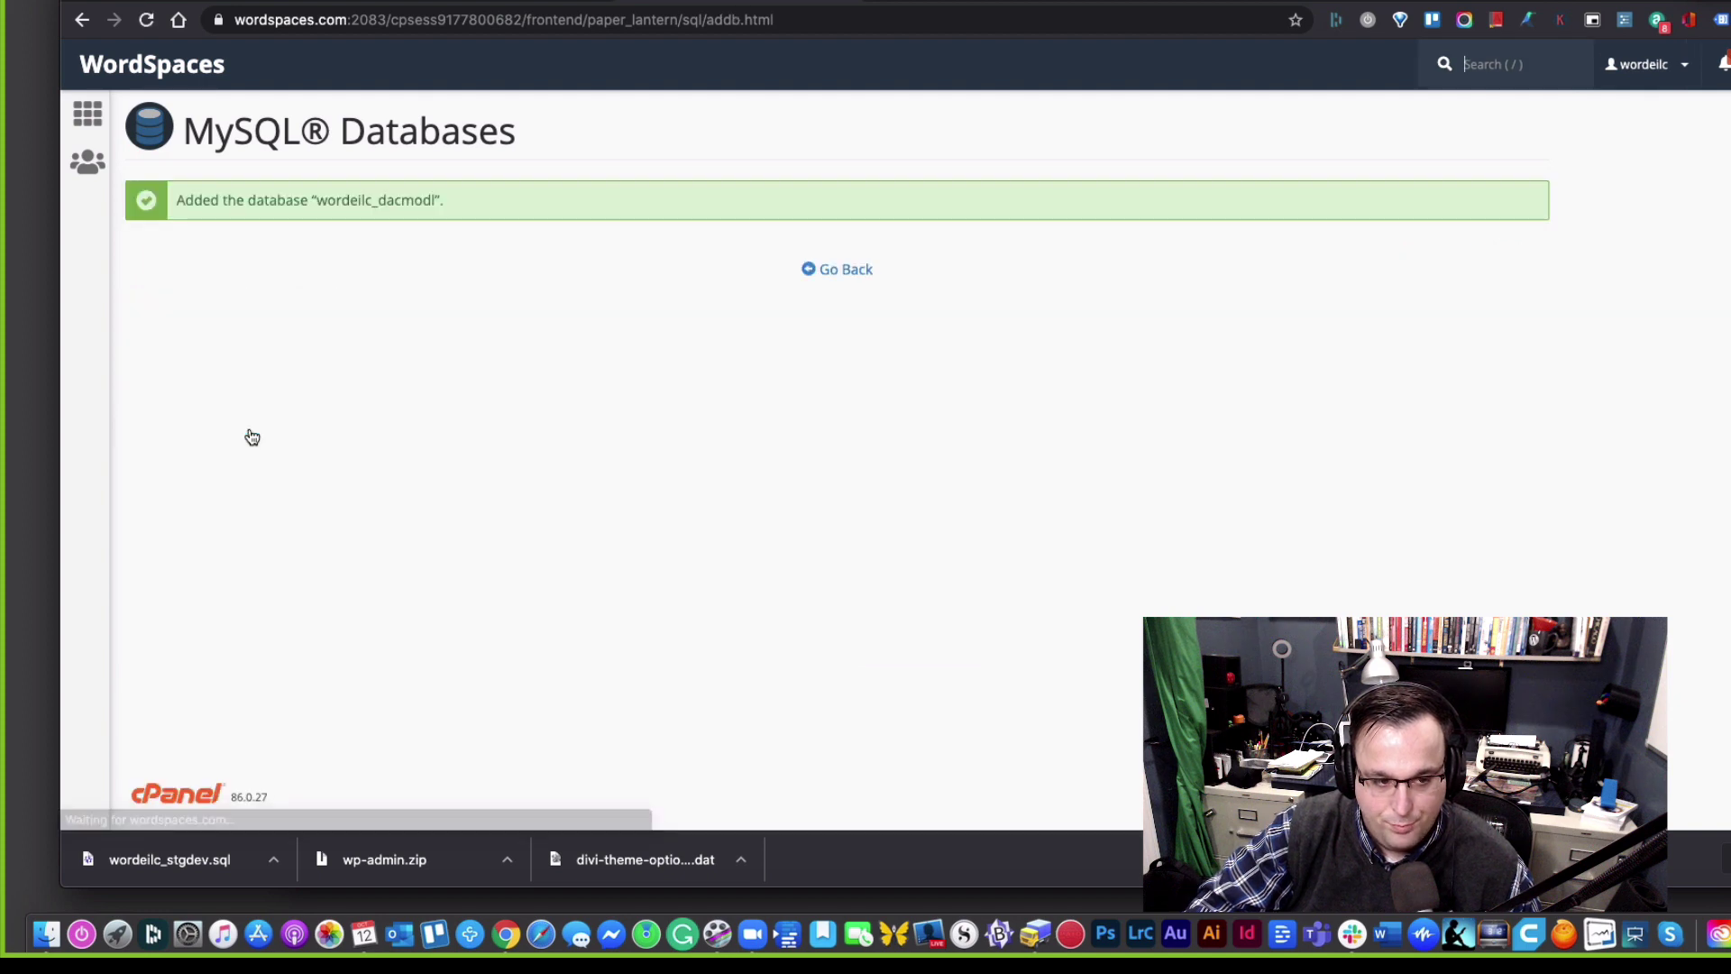
pyautogui.click(829, 272)
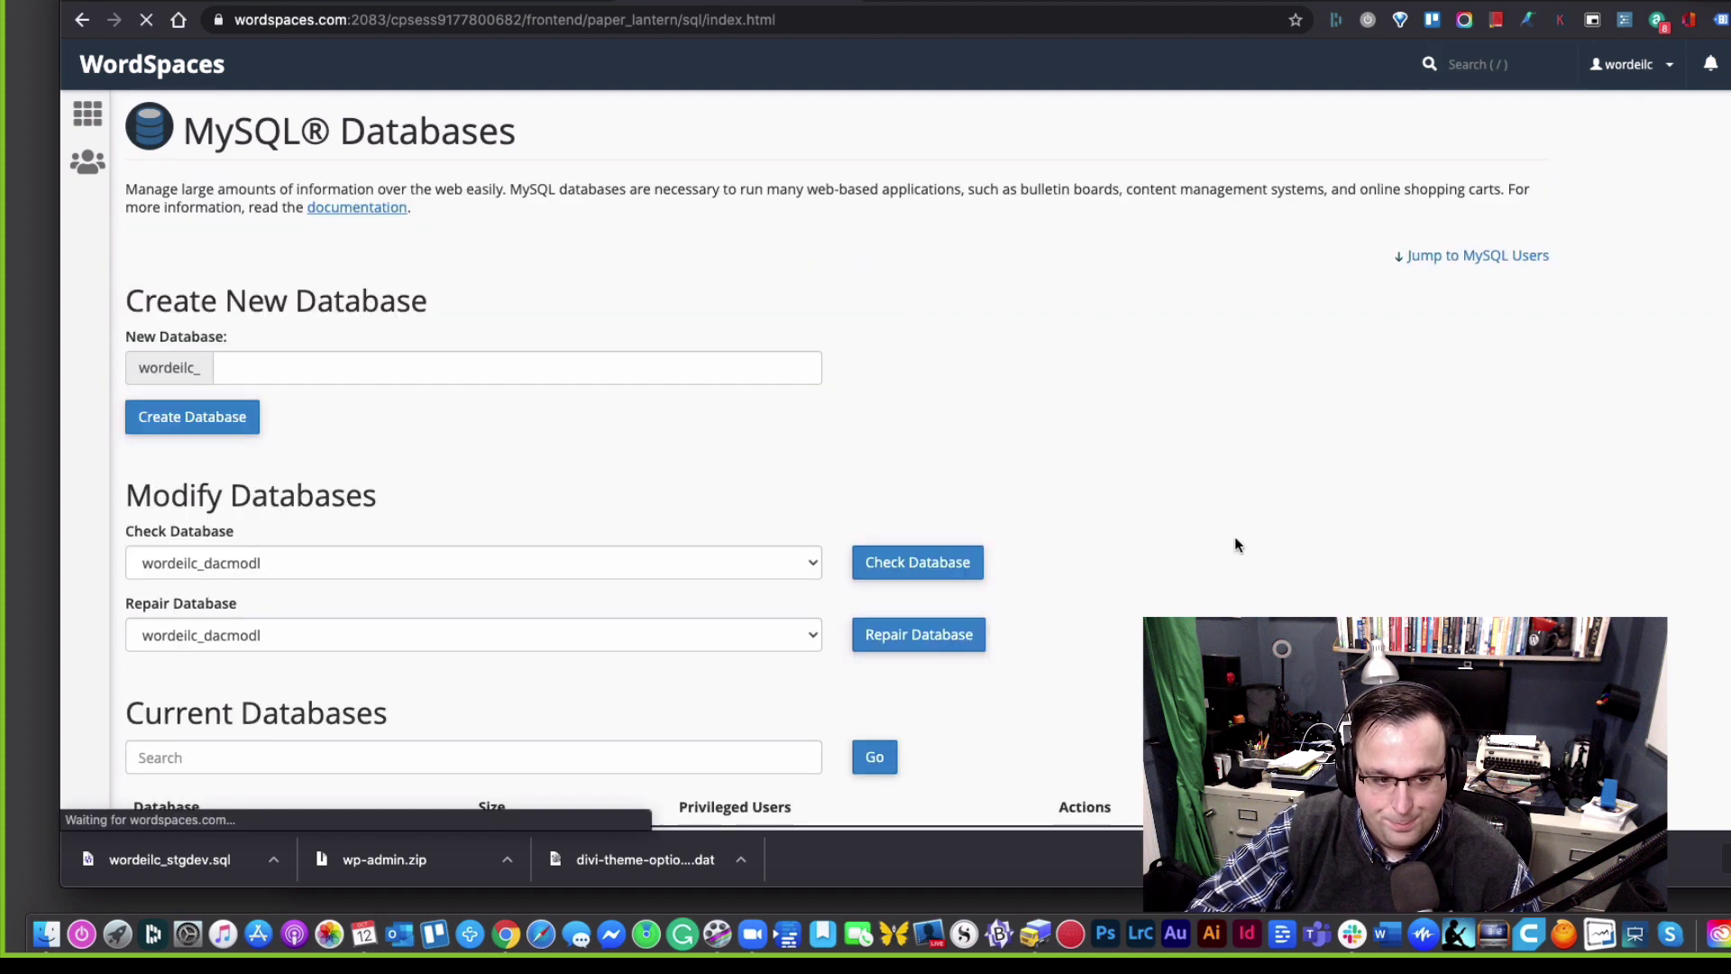
# Step: Check that wordeilc_dacmodl (4.06 KB) appears in the Current Databases table
pyautogui.scroll(-5, 1249, 537)
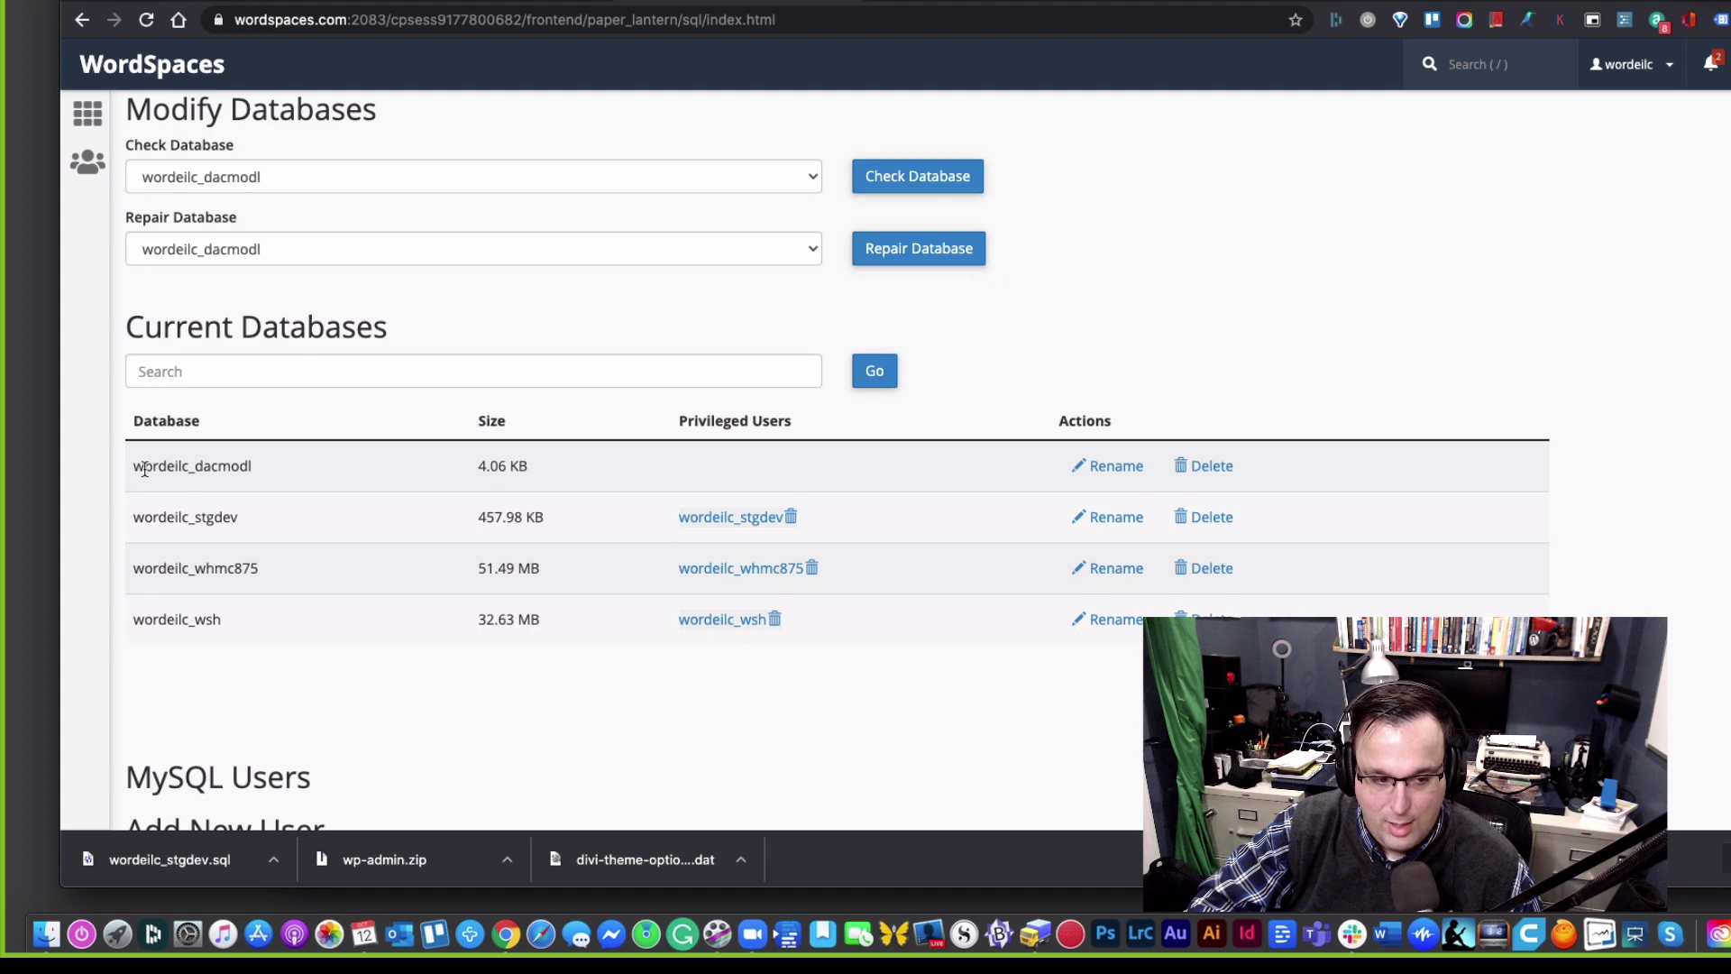
pyautogui.moveTo(133, 466); pyautogui.dragTo(255, 465)
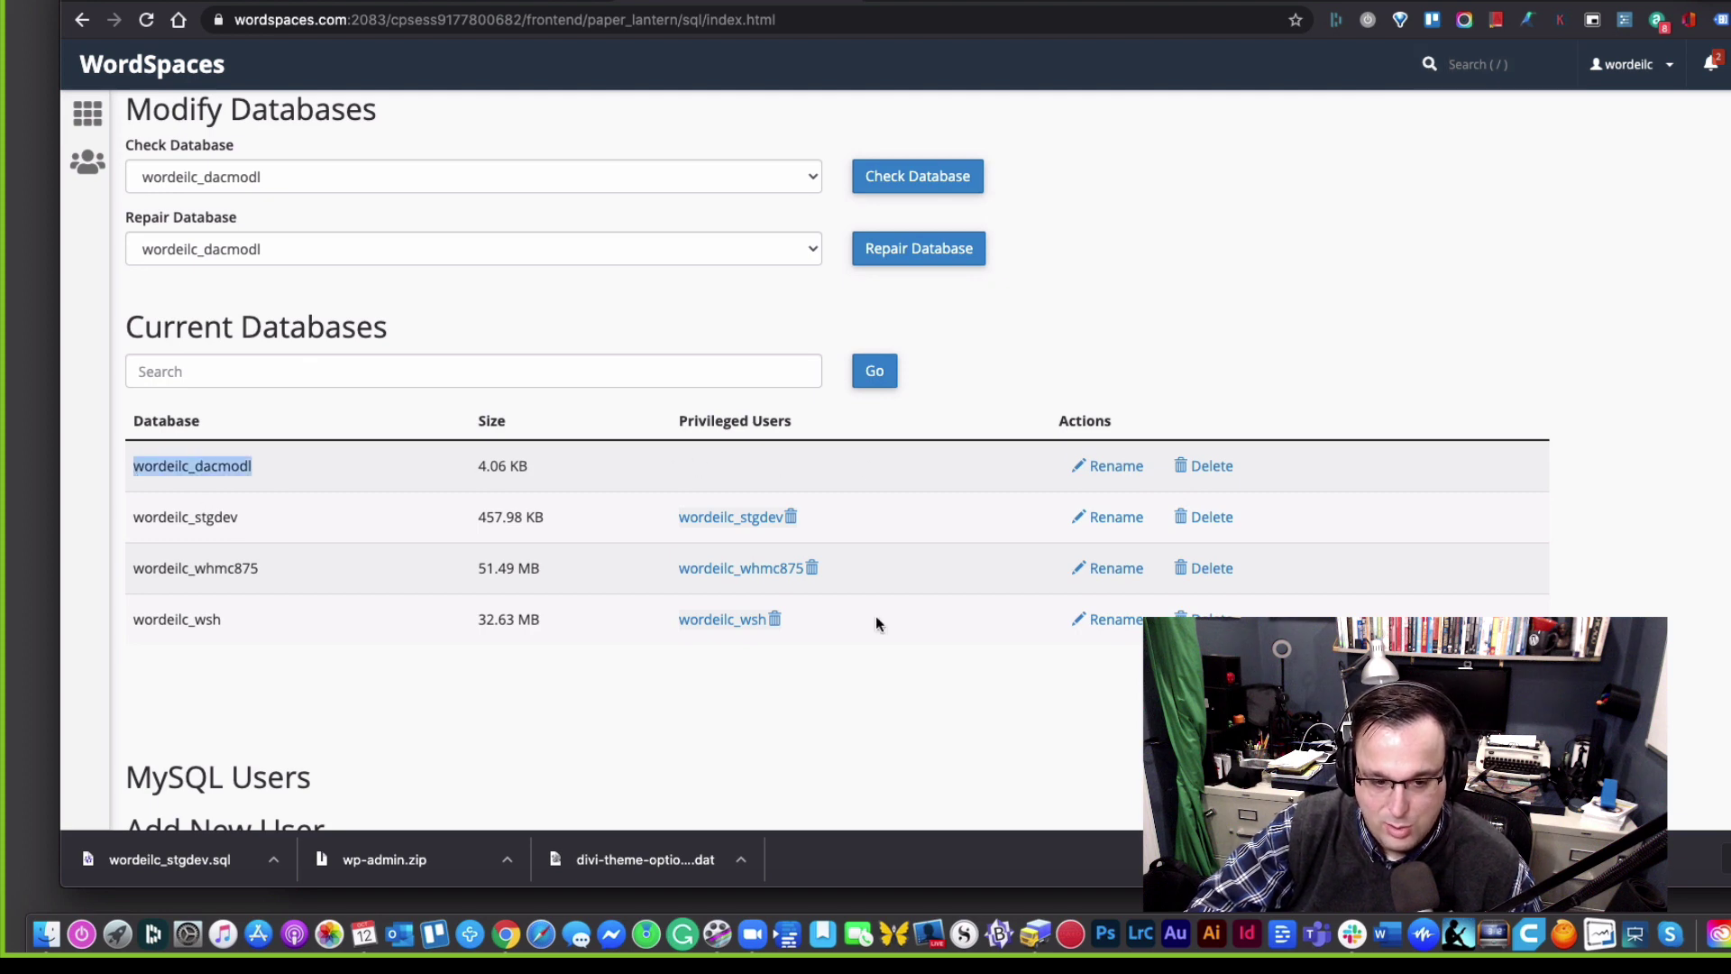
pyautogui.click(871, 788)
pyautogui.scroll(5, 871, 786)
pyautogui.click(437, 368)
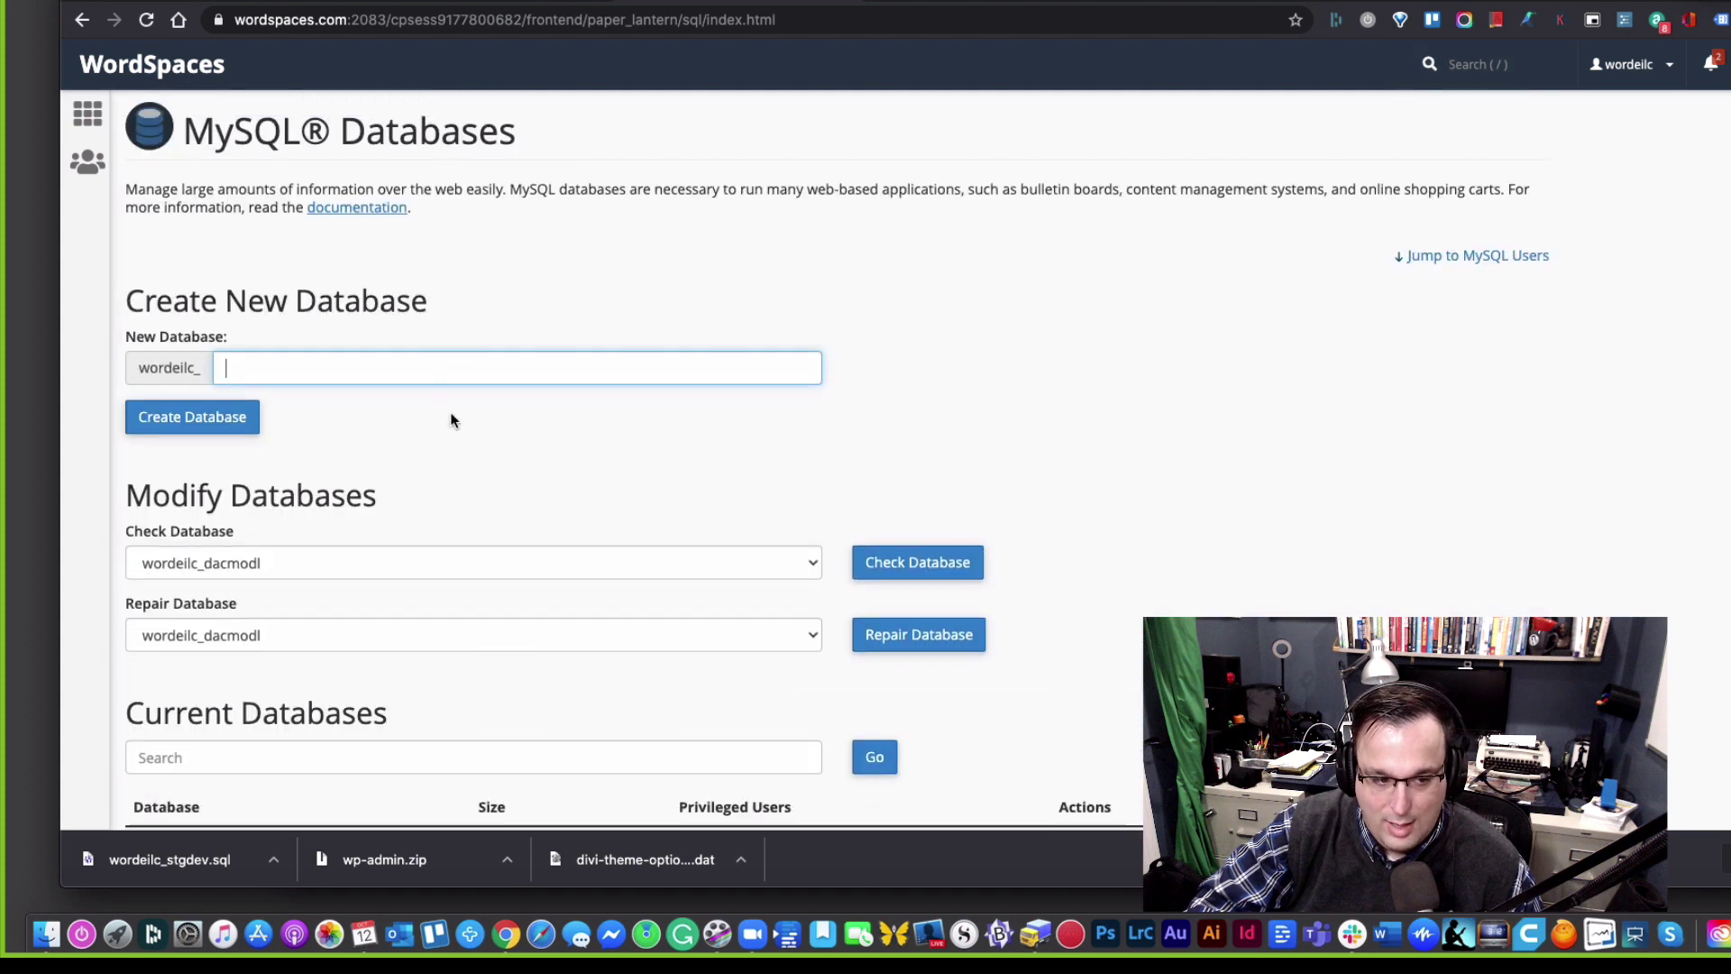
pyautogui.scroll(-5, 463, 496)
pyautogui.scroll(-3, 374, 539)
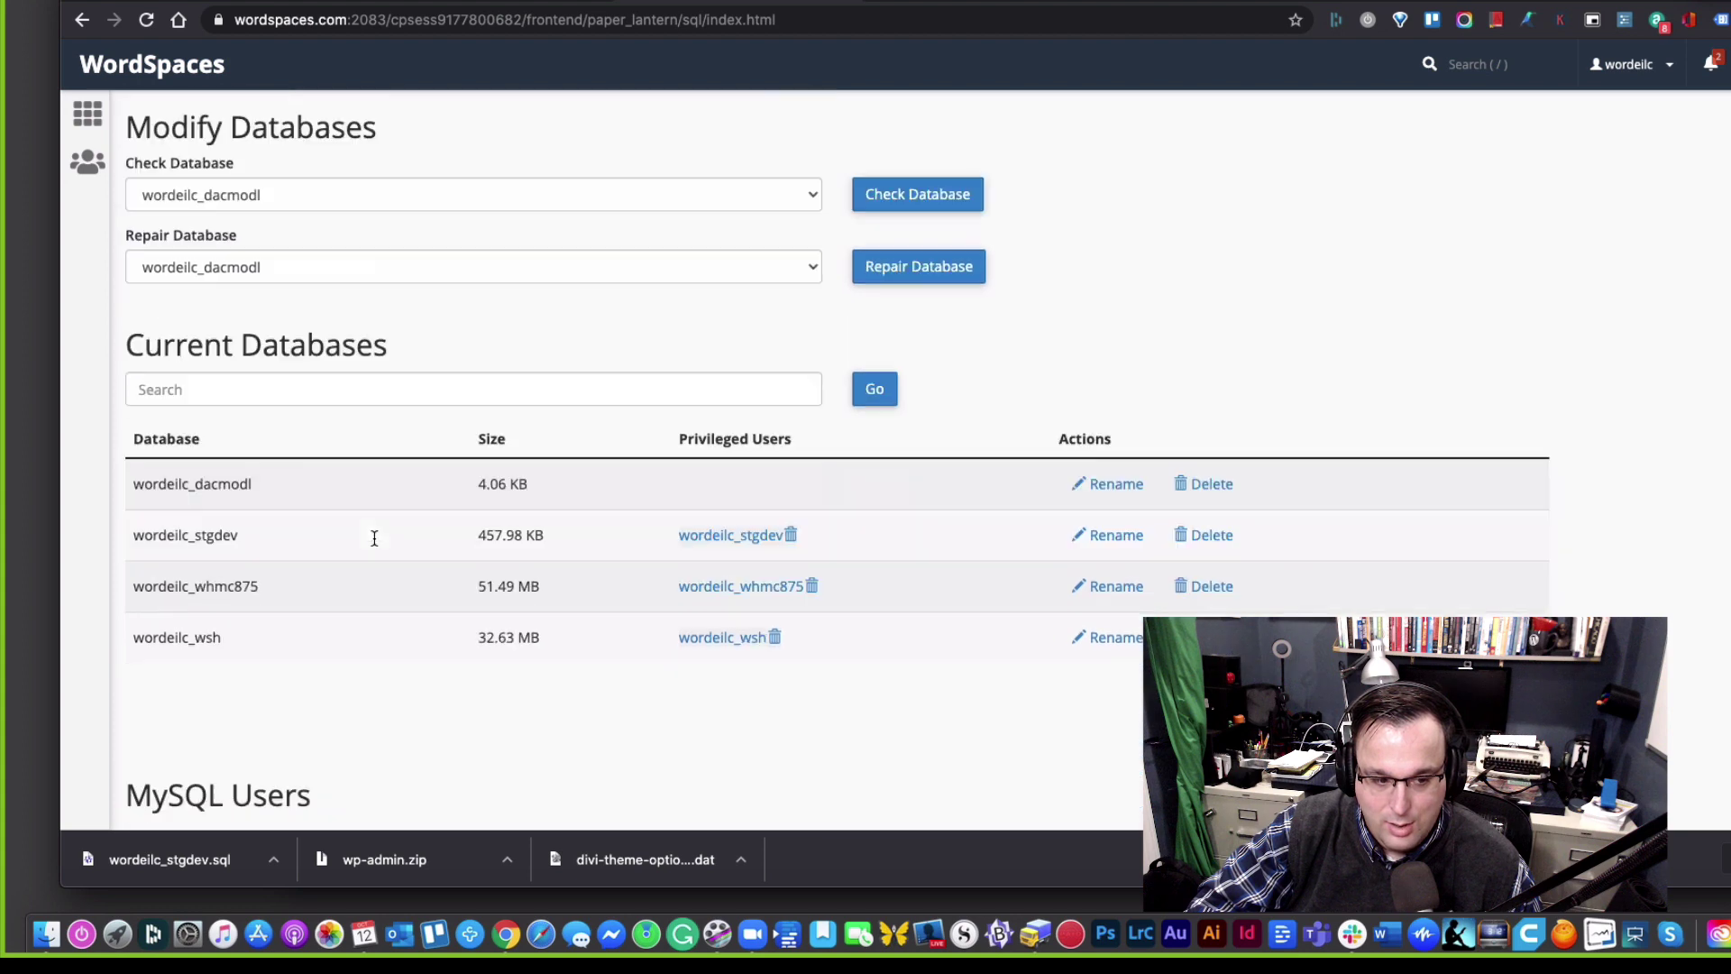
pyautogui.scroll(4, 375, 548)
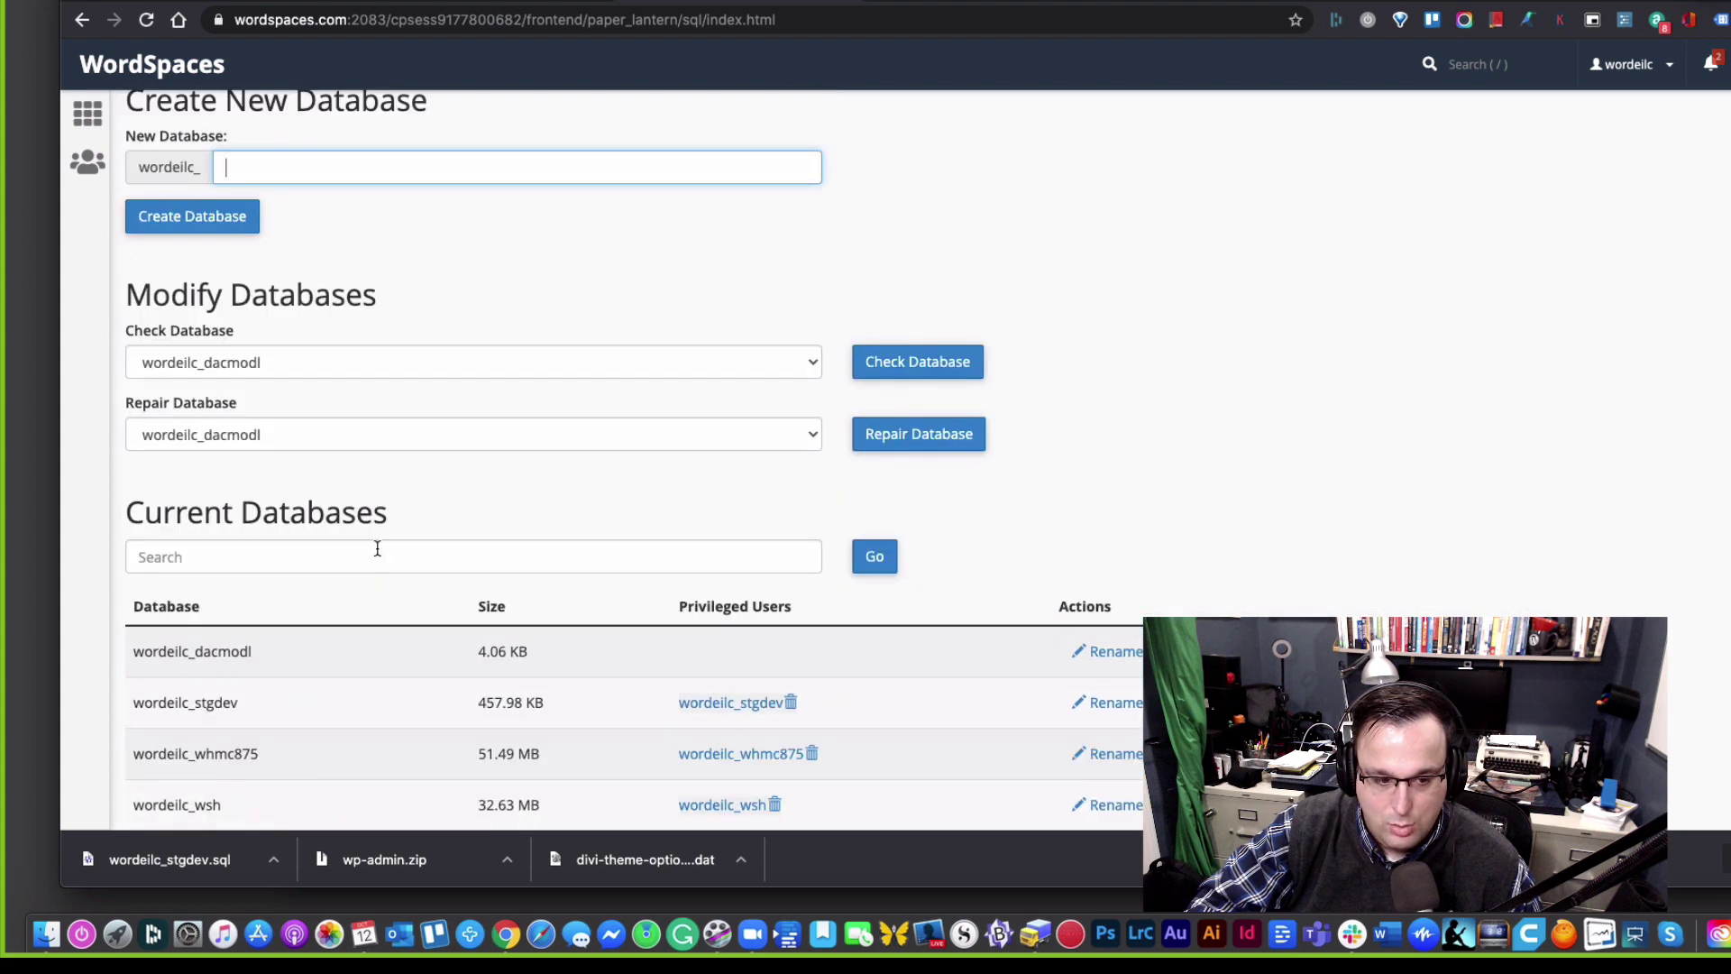
pyautogui.scroll(3, 378, 548)
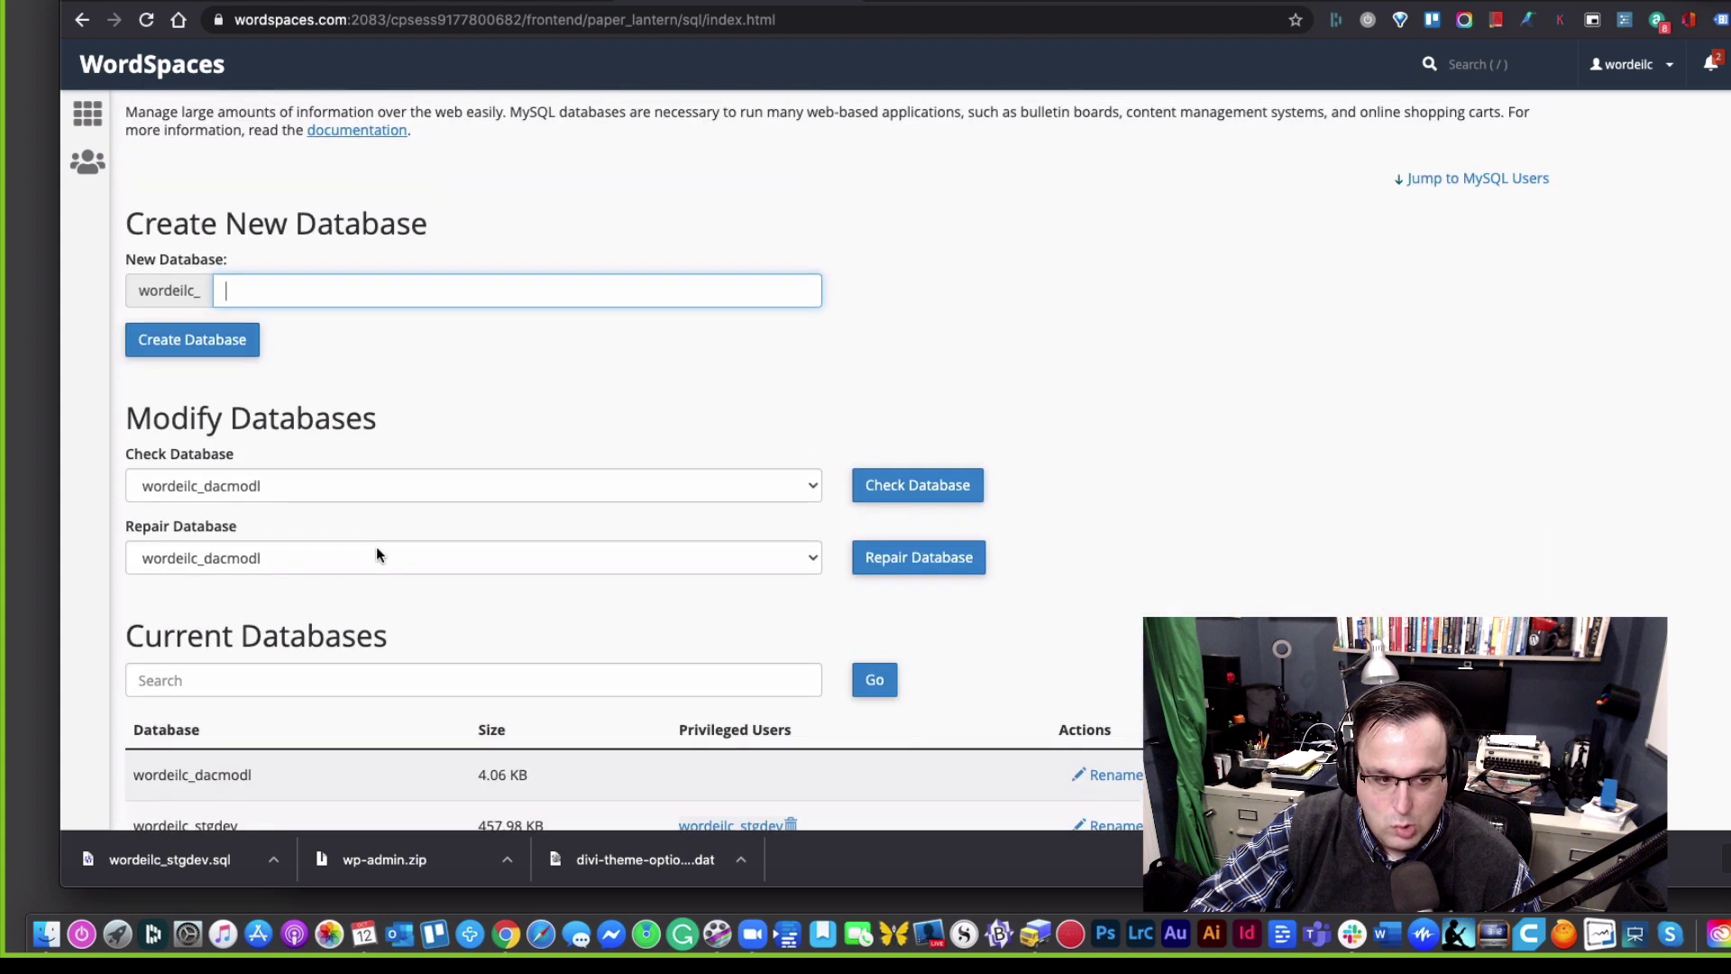
pyautogui.click(411, 487)
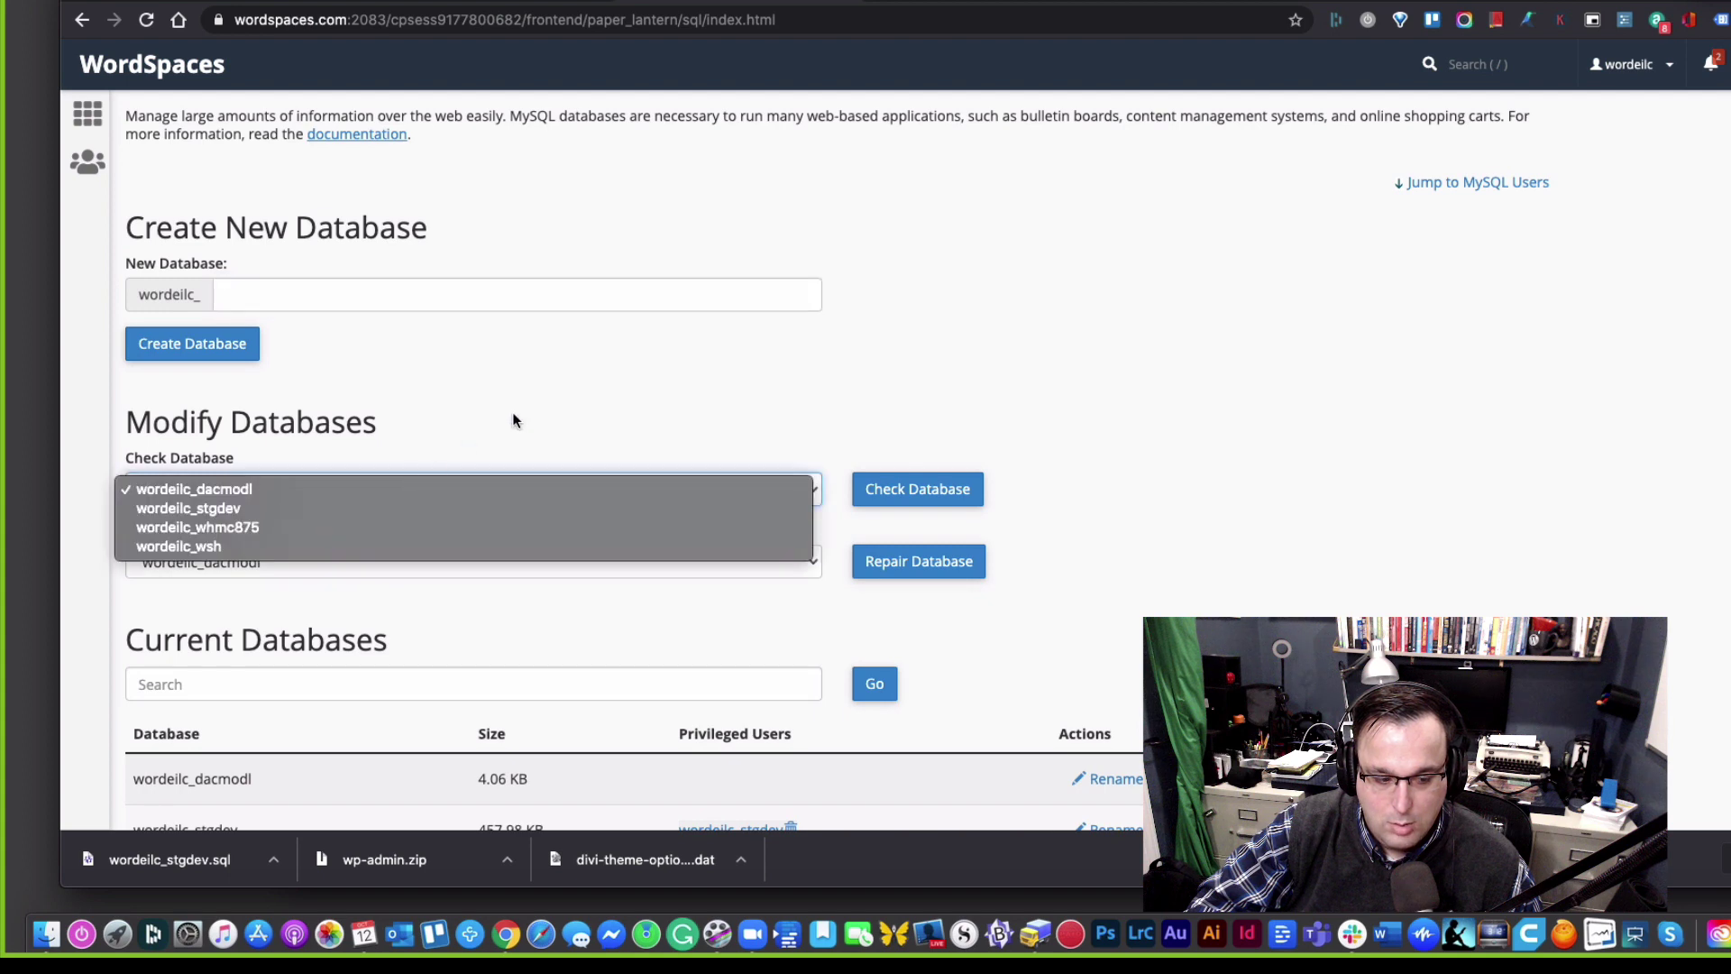
pyautogui.click(1142, 489)
pyautogui.scroll(-10, 1172, 505)
pyautogui.scroll(2, 1197, 510)
pyautogui.scroll(-1, 1197, 510)
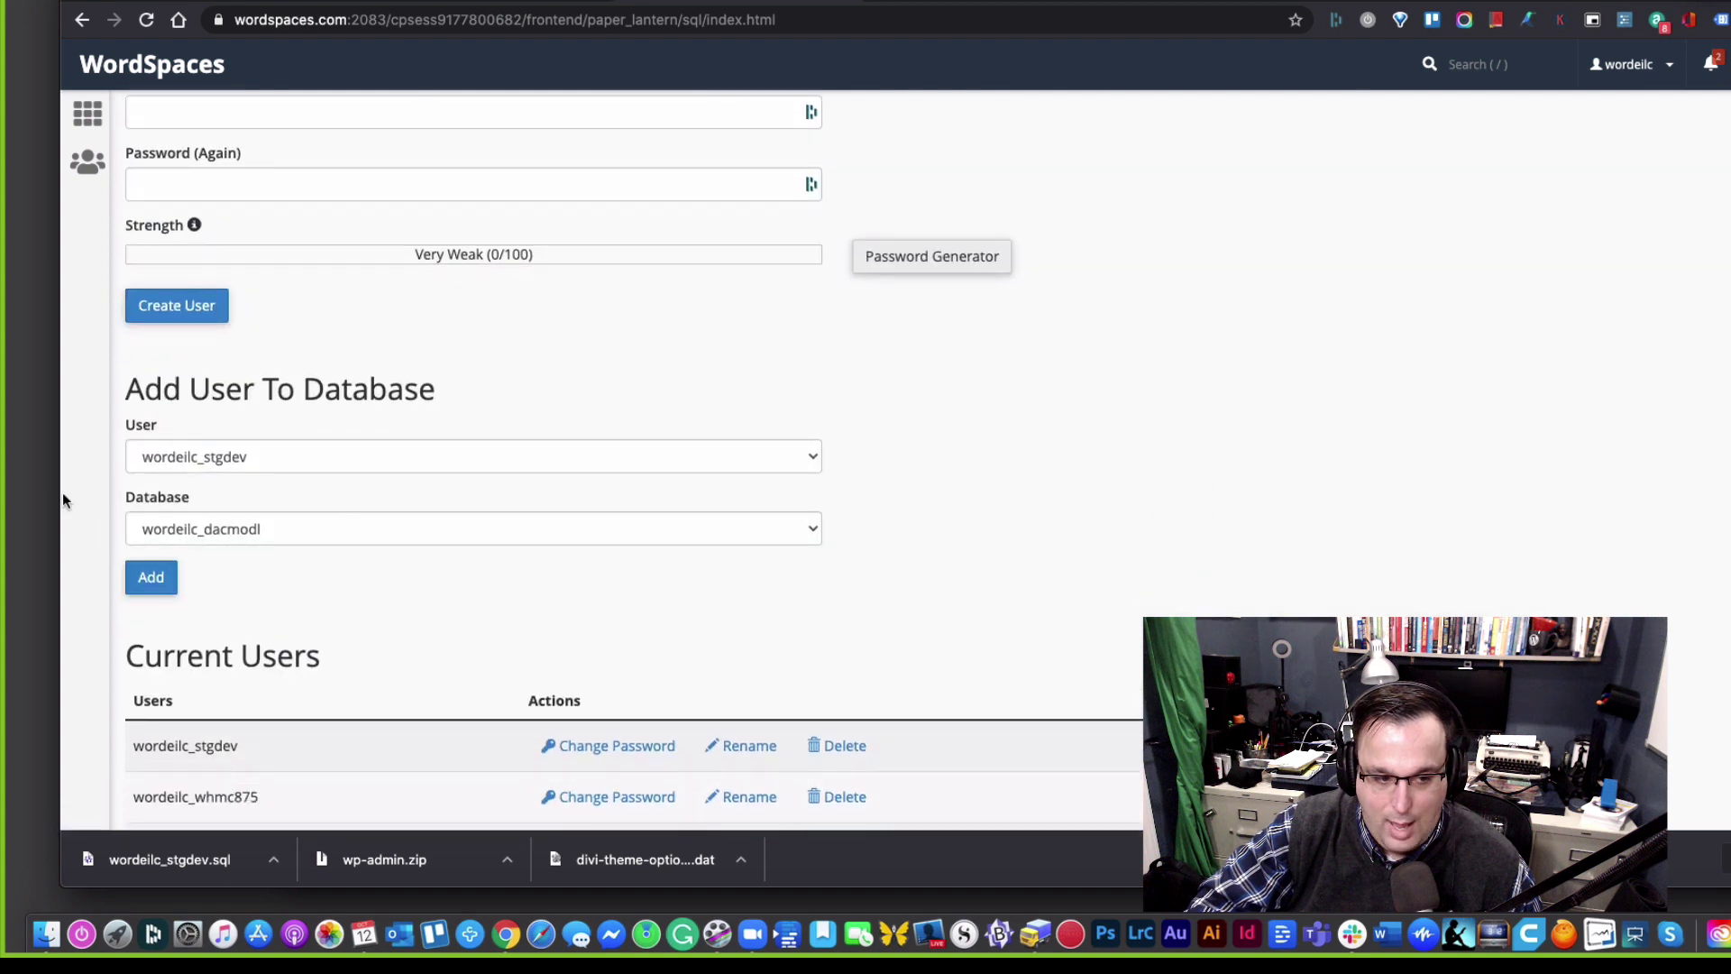
# Step: Create MySQL user wordeilc_dacusr with a generated strong password, declining the password manager's save prompt
pyautogui.scroll(2, 287, 456)
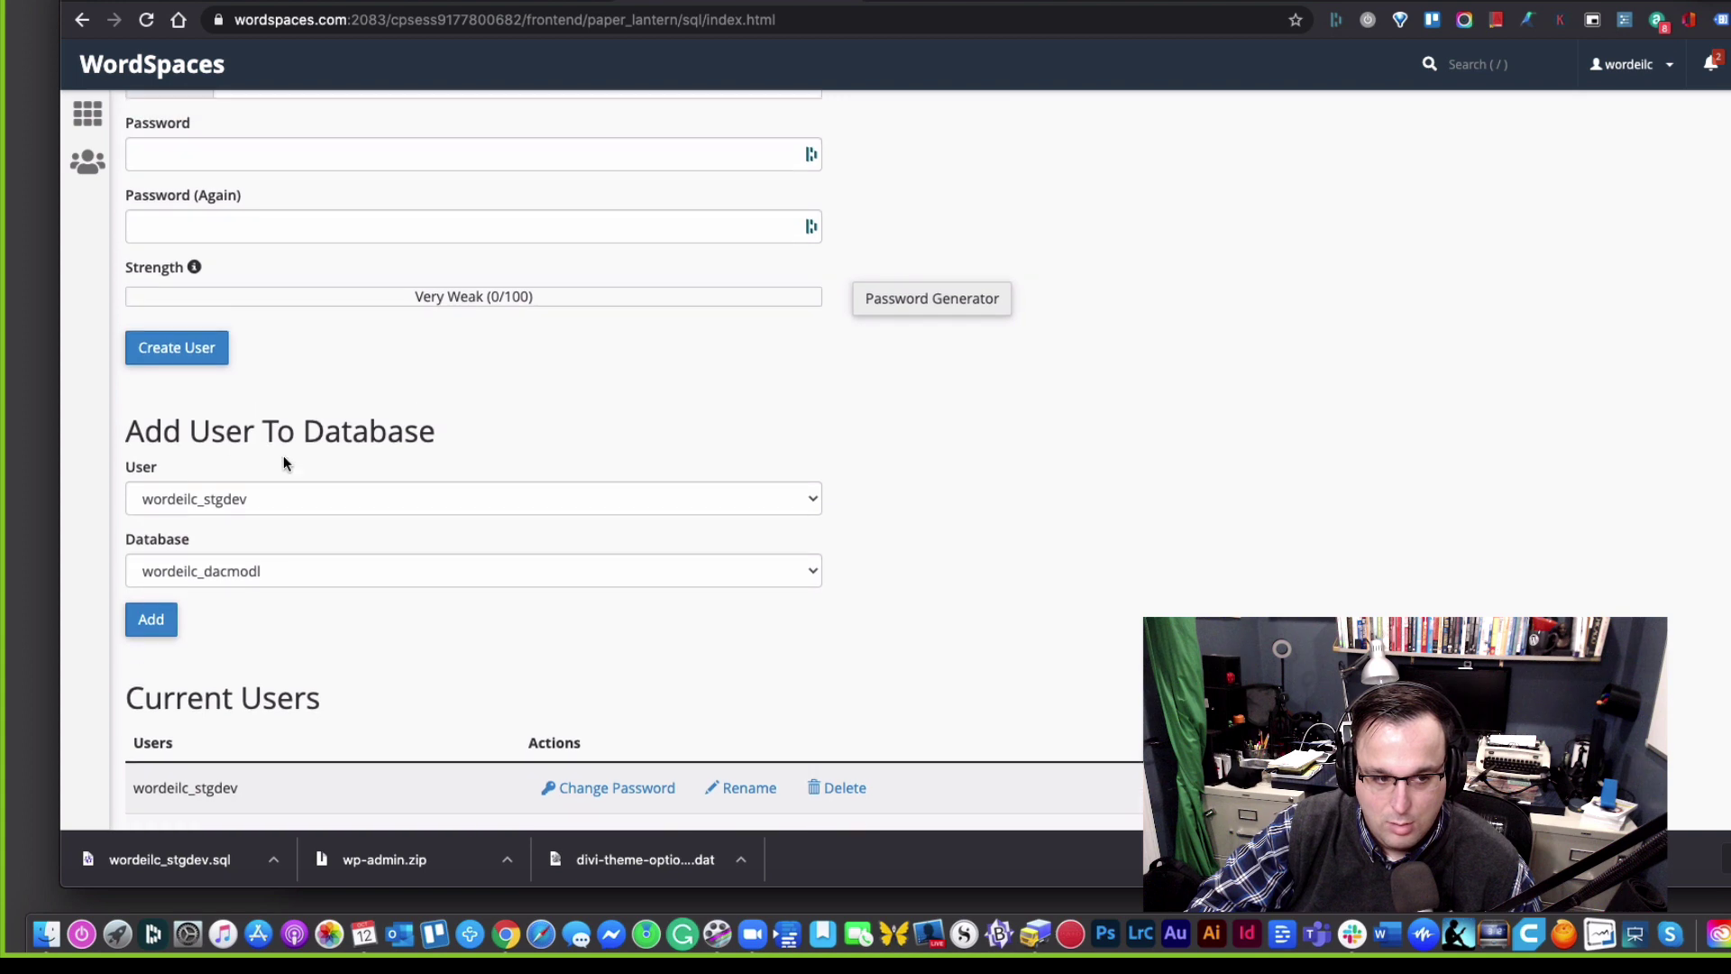
pyautogui.scroll(2, 297, 331)
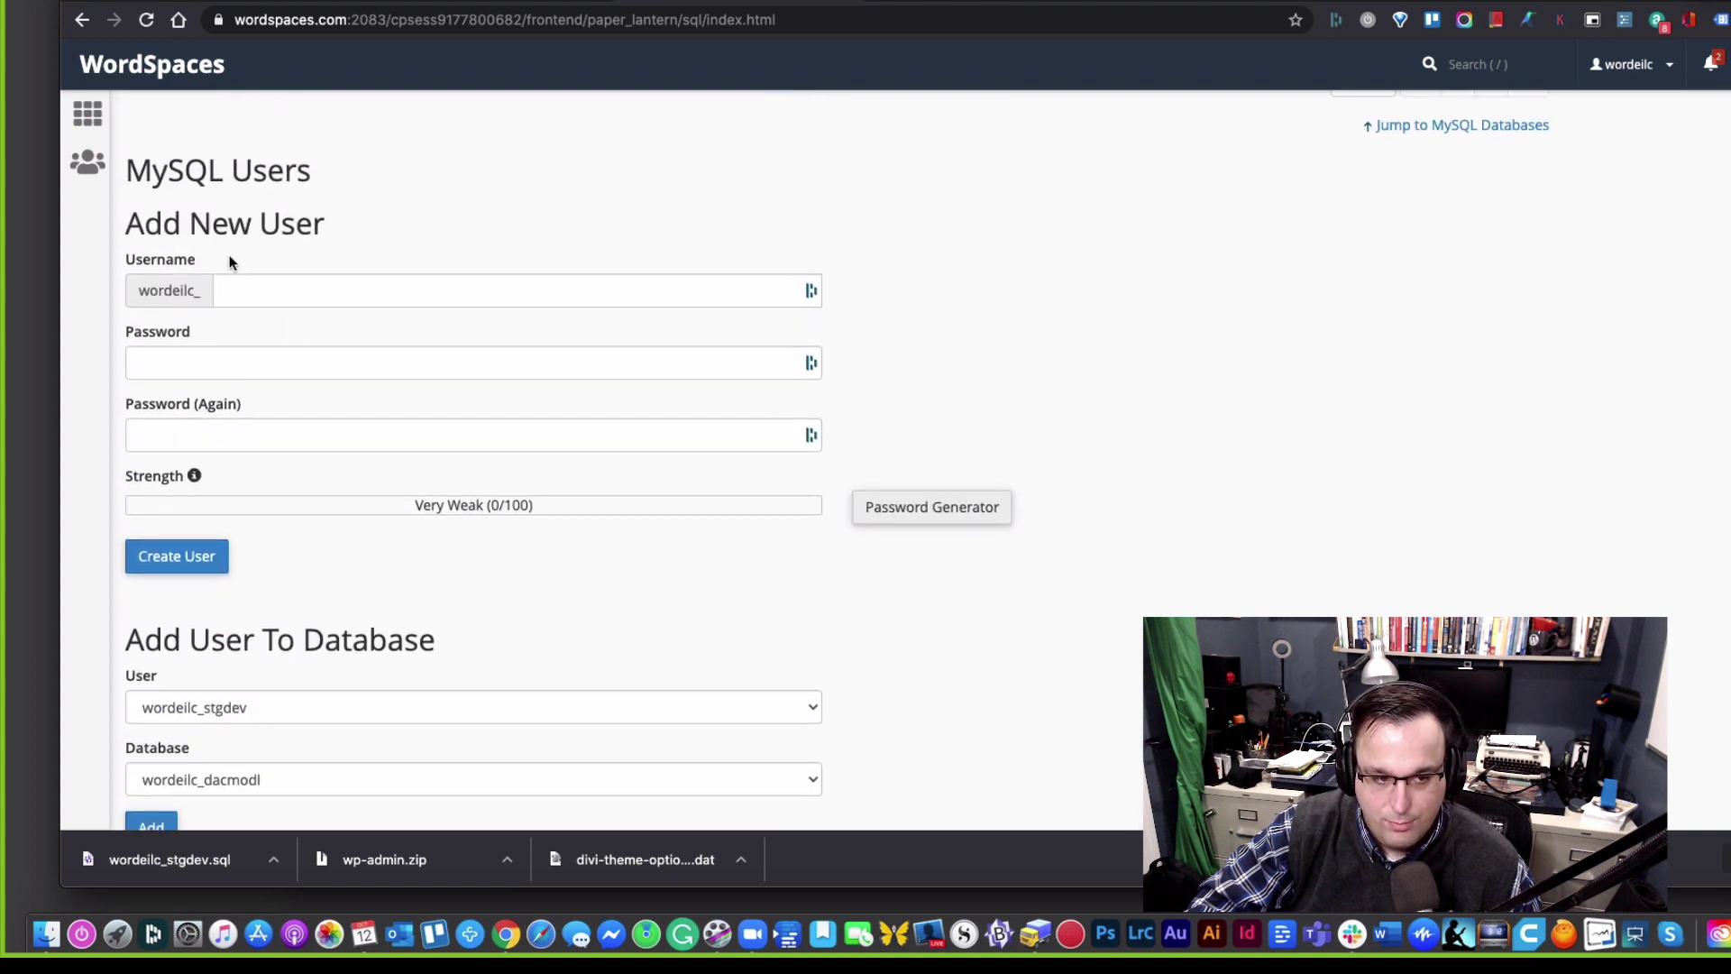
pyautogui.click(277, 292)
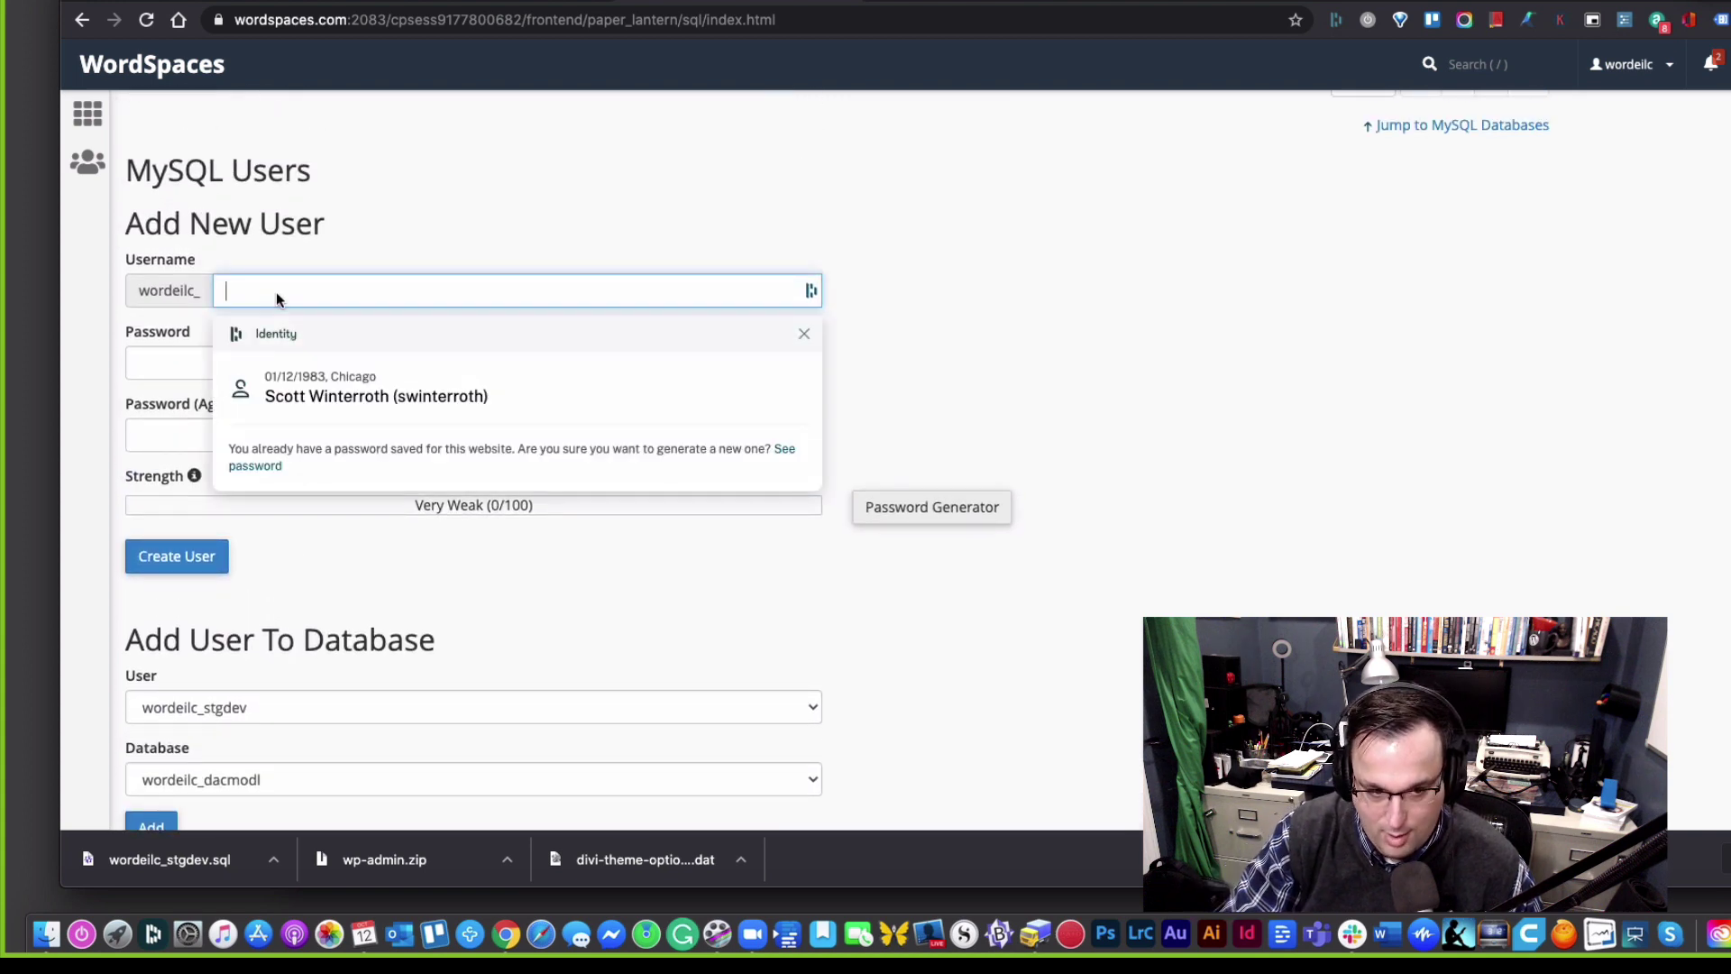
pyautogui.write('dacusr')
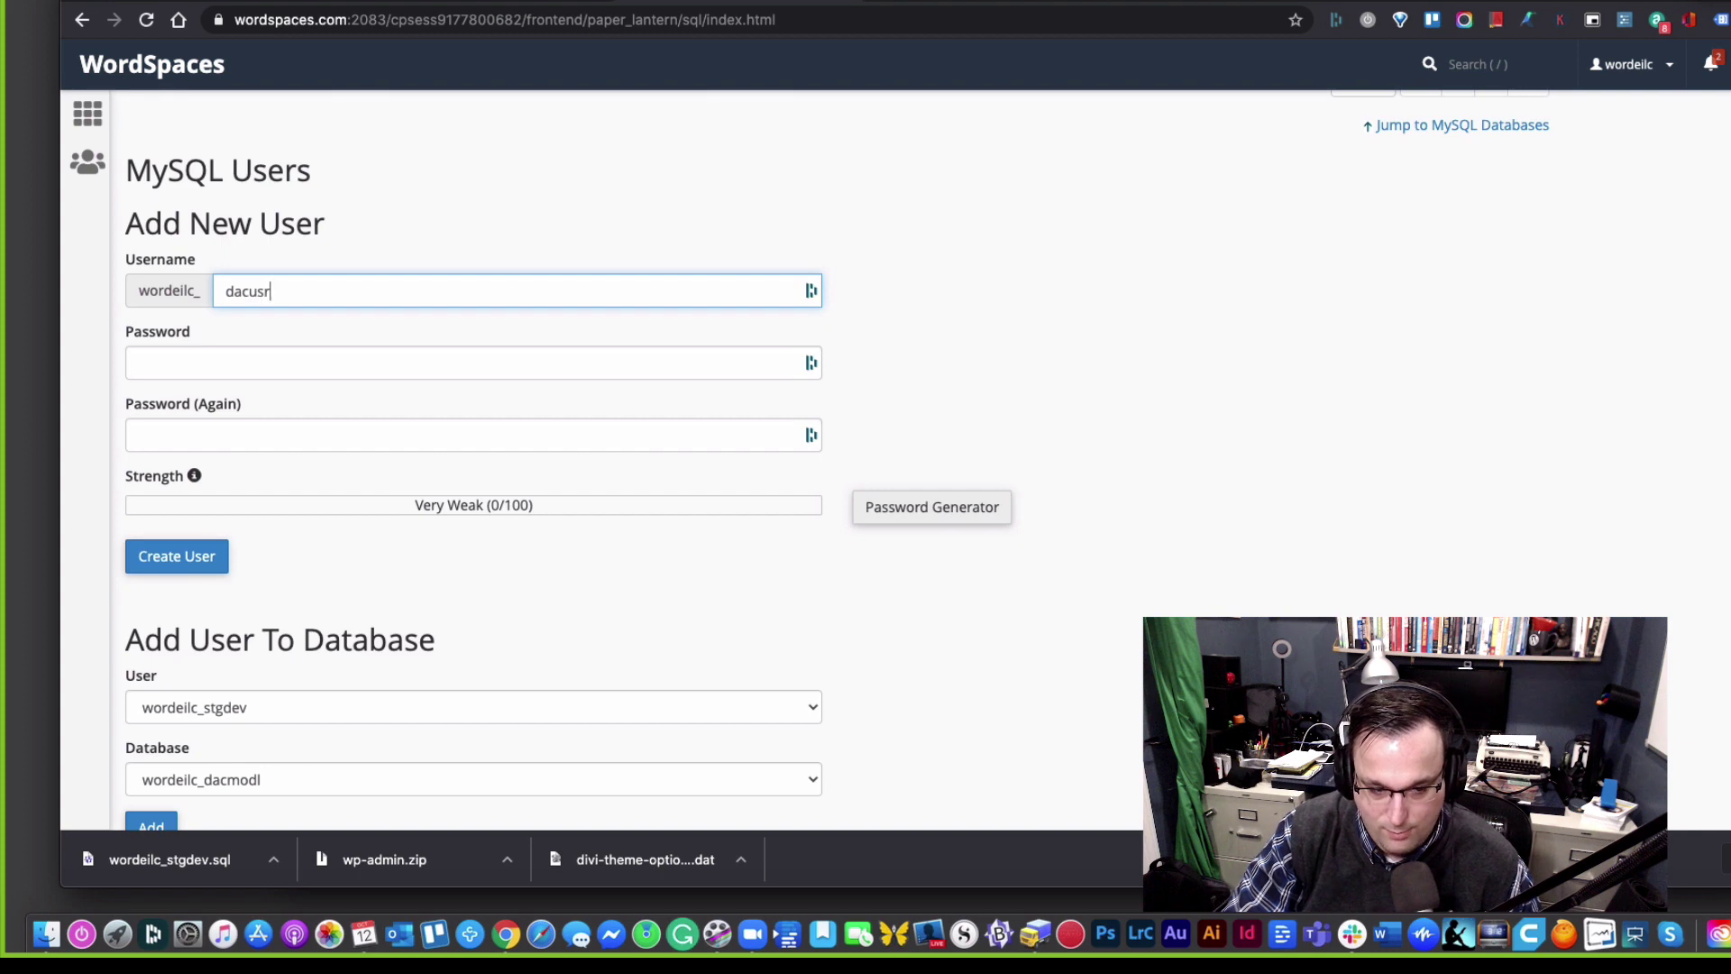
pyautogui.press('Tab')
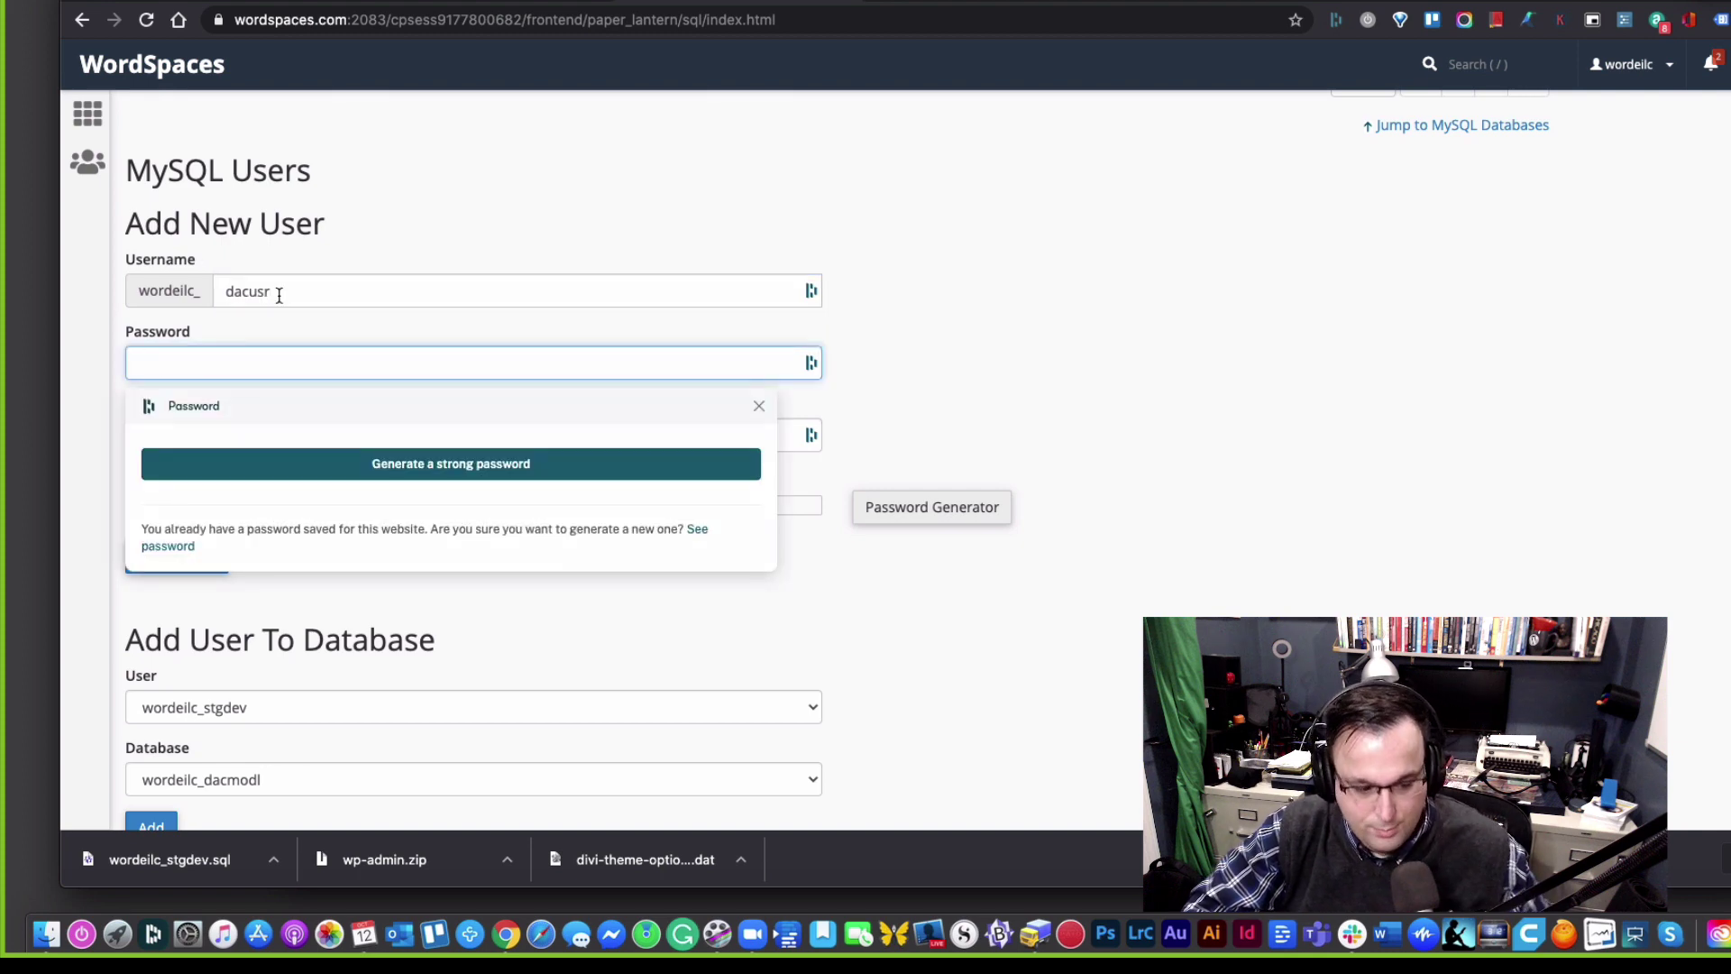
pyautogui.press('super+v')
pyautogui.click(1220, 493)
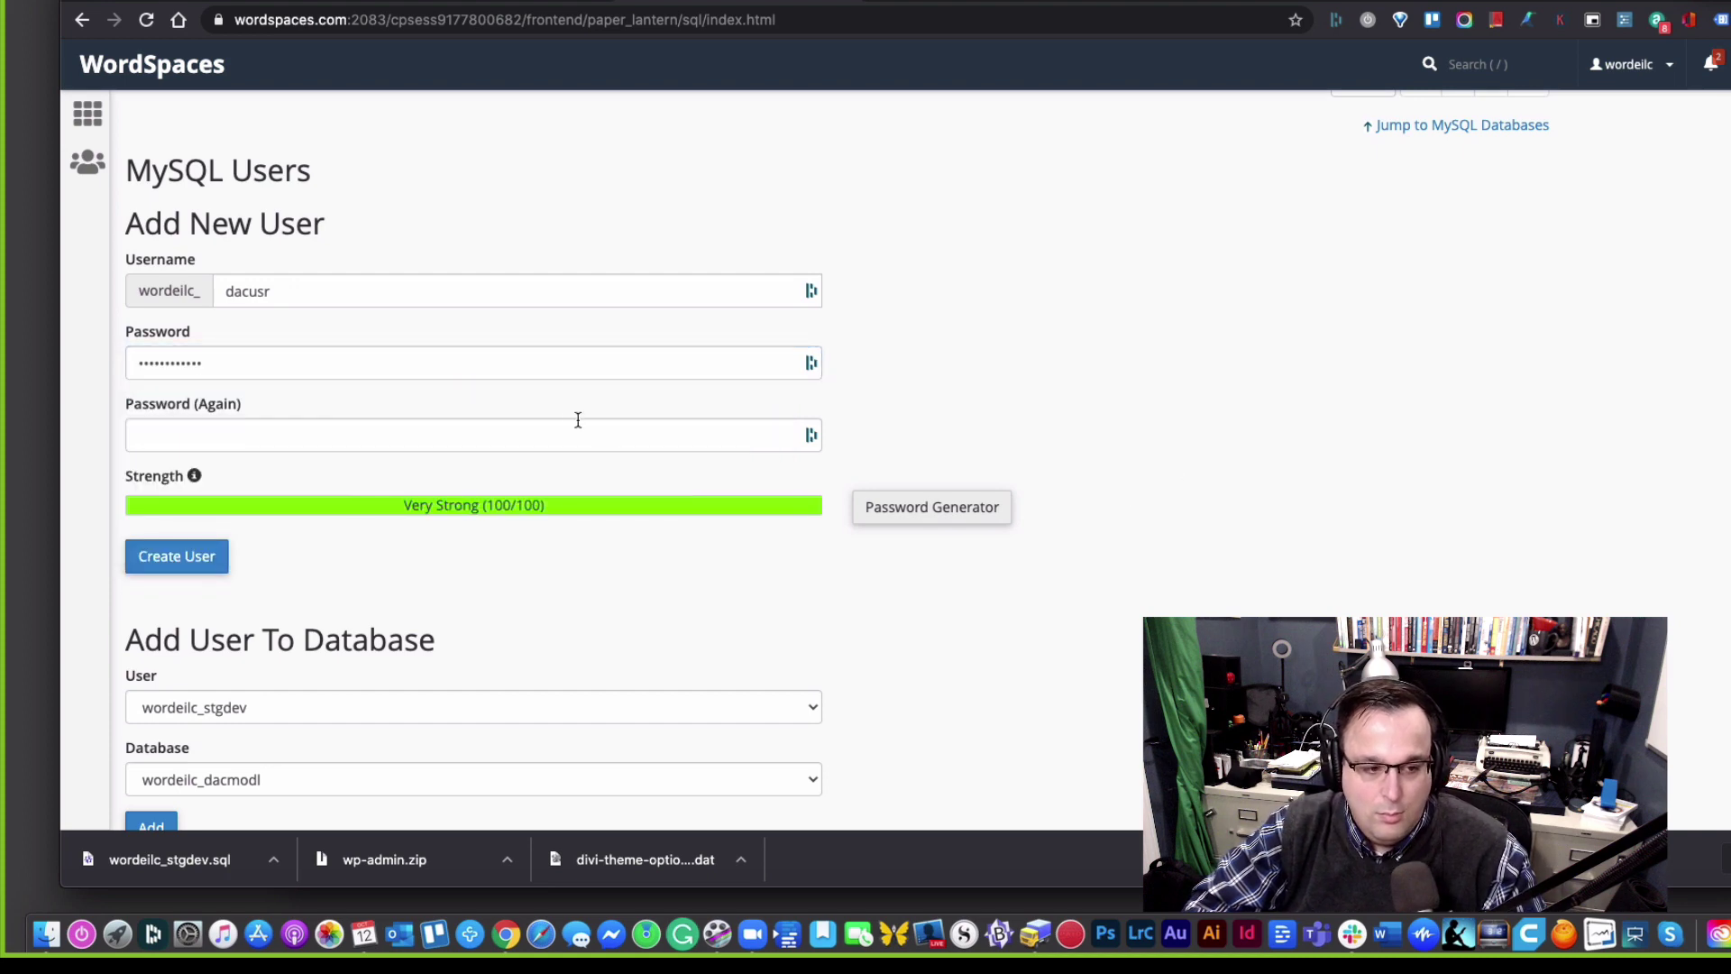
pyautogui.click(550, 442)
pyautogui.press('super+v')
pyautogui.click(1104, 450)
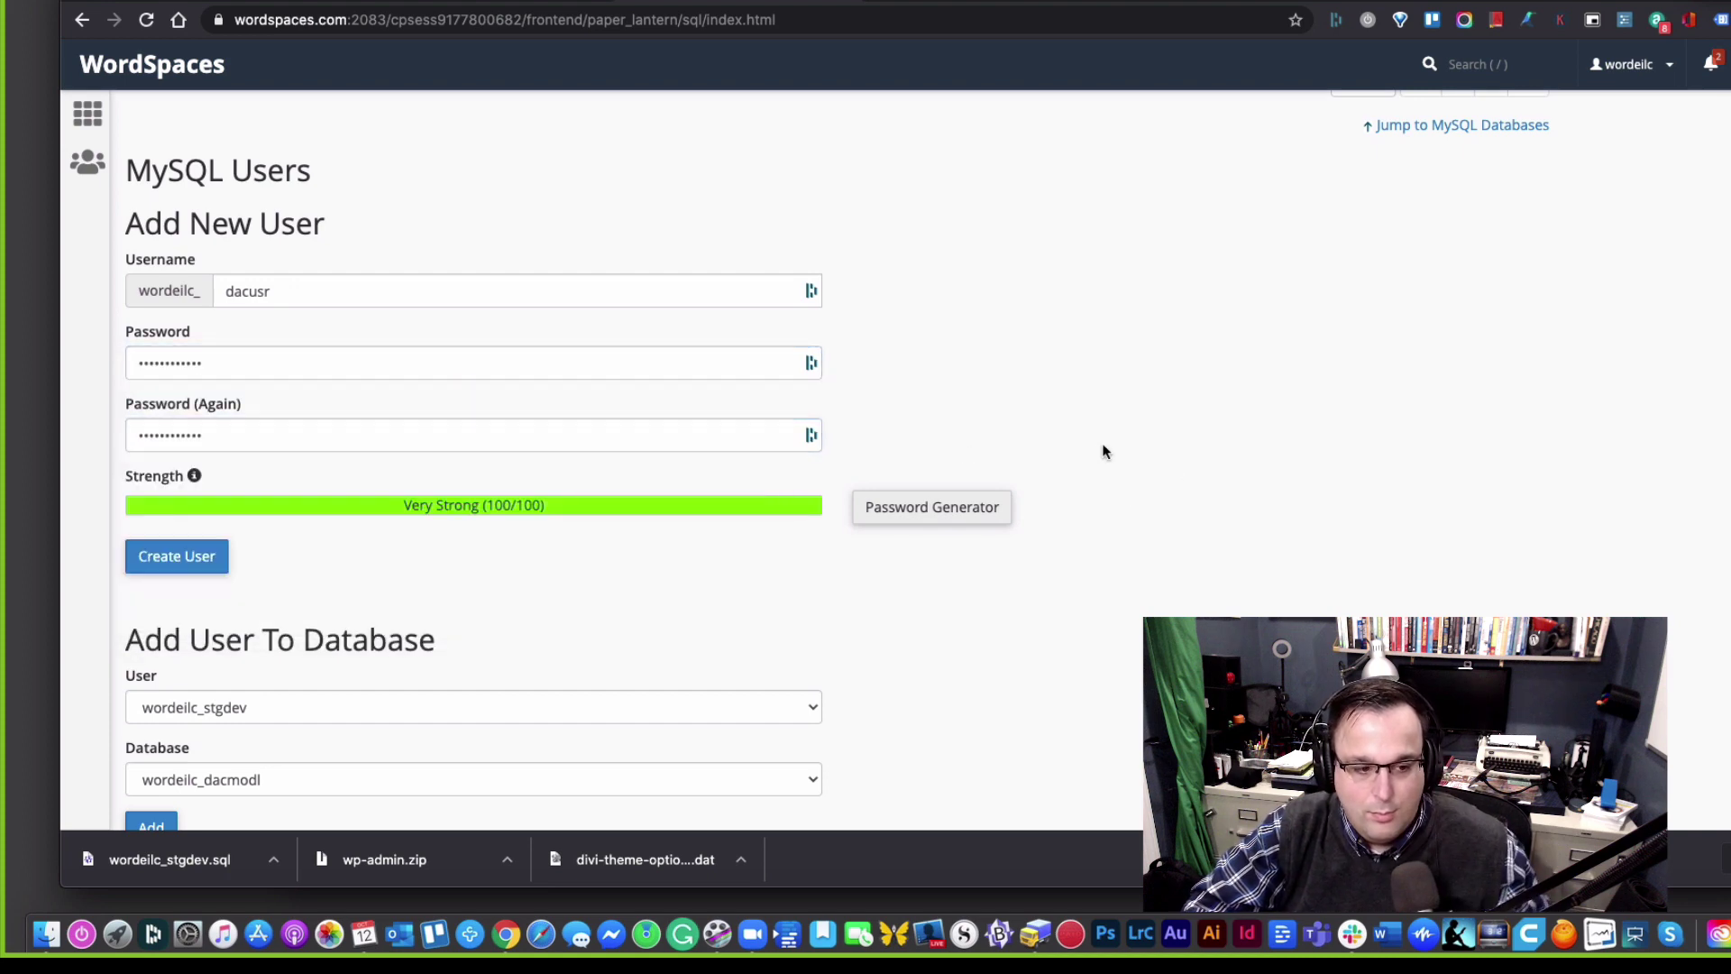
pyautogui.click(187, 552)
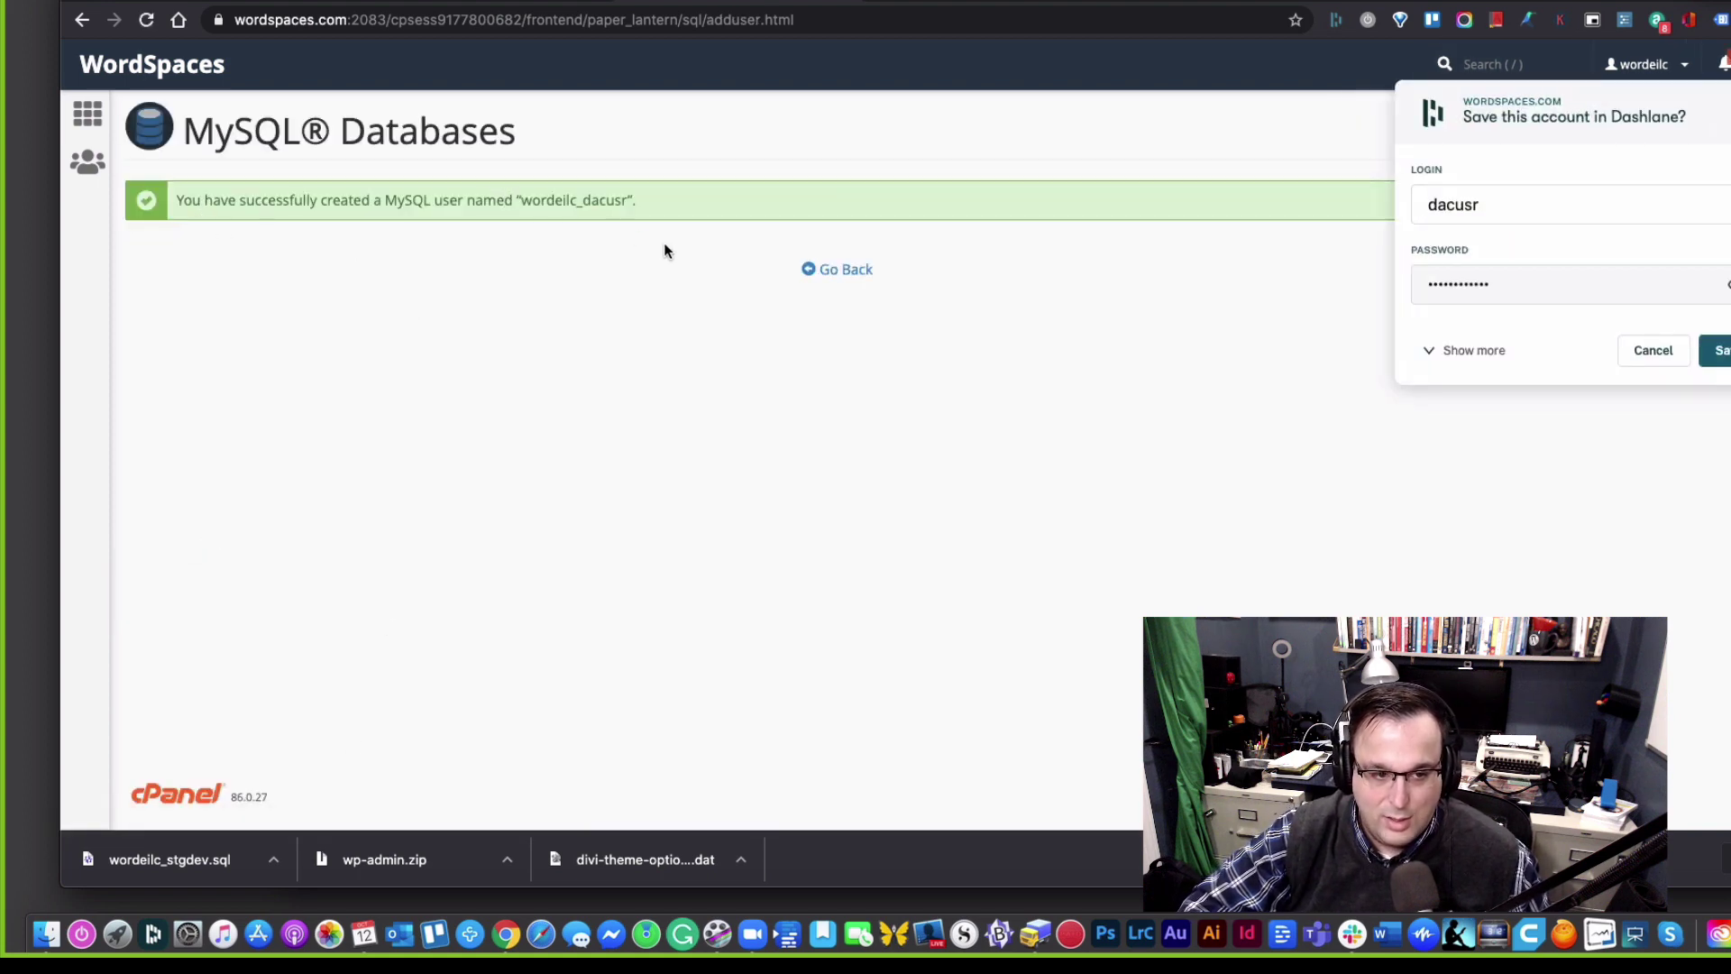
pyautogui.click(1650, 353)
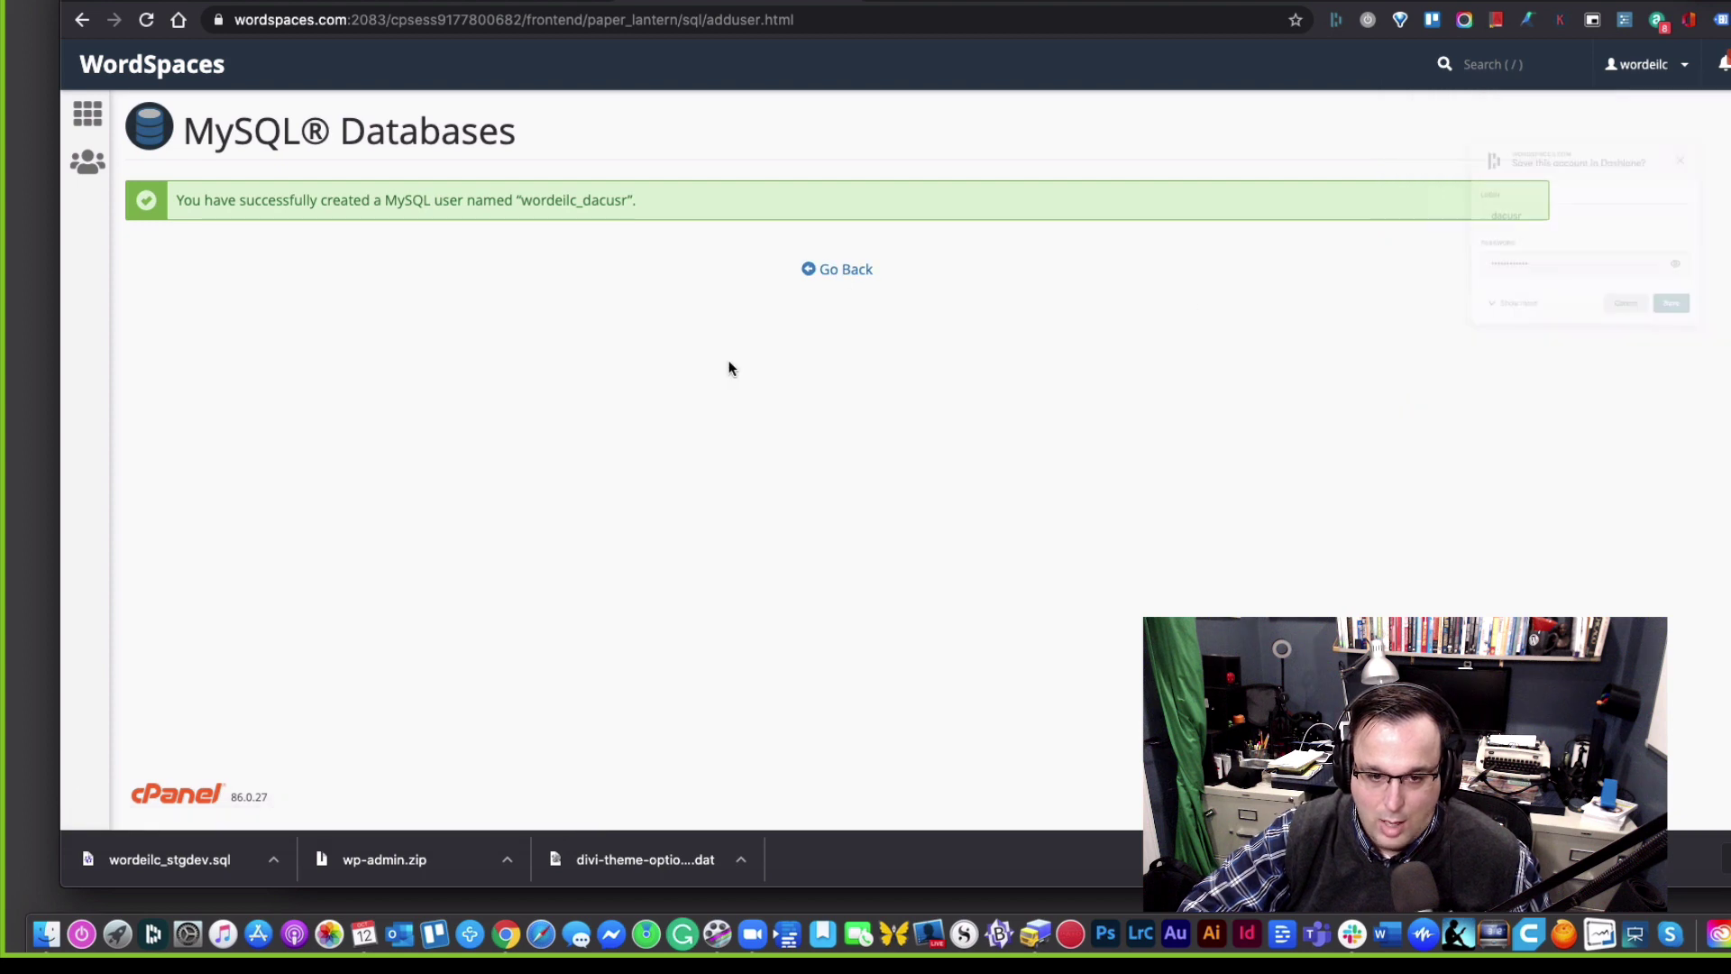
pyautogui.click(824, 271)
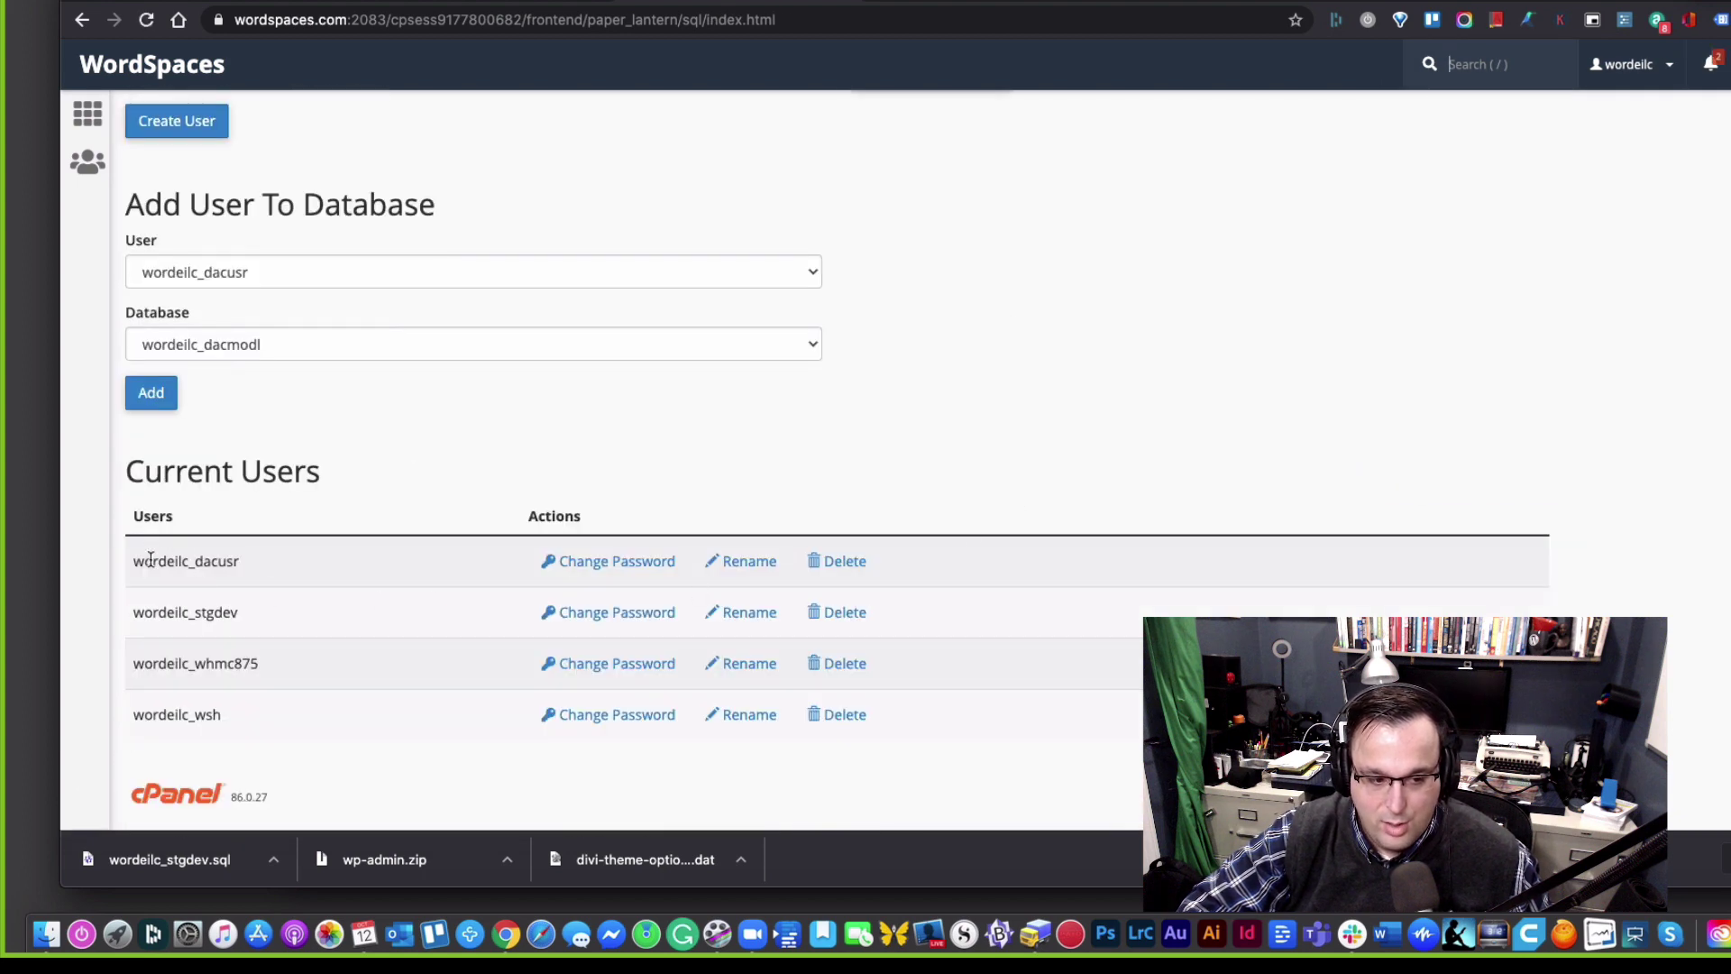
# Step: Grant wordeilc_dacusr ALL PRIVILEGES on wordeilc_dacmodl, then go back to the cPanel home
pyautogui.moveTo(149, 560); pyautogui.dragTo(332, 560)
pyautogui.click(388, 461)
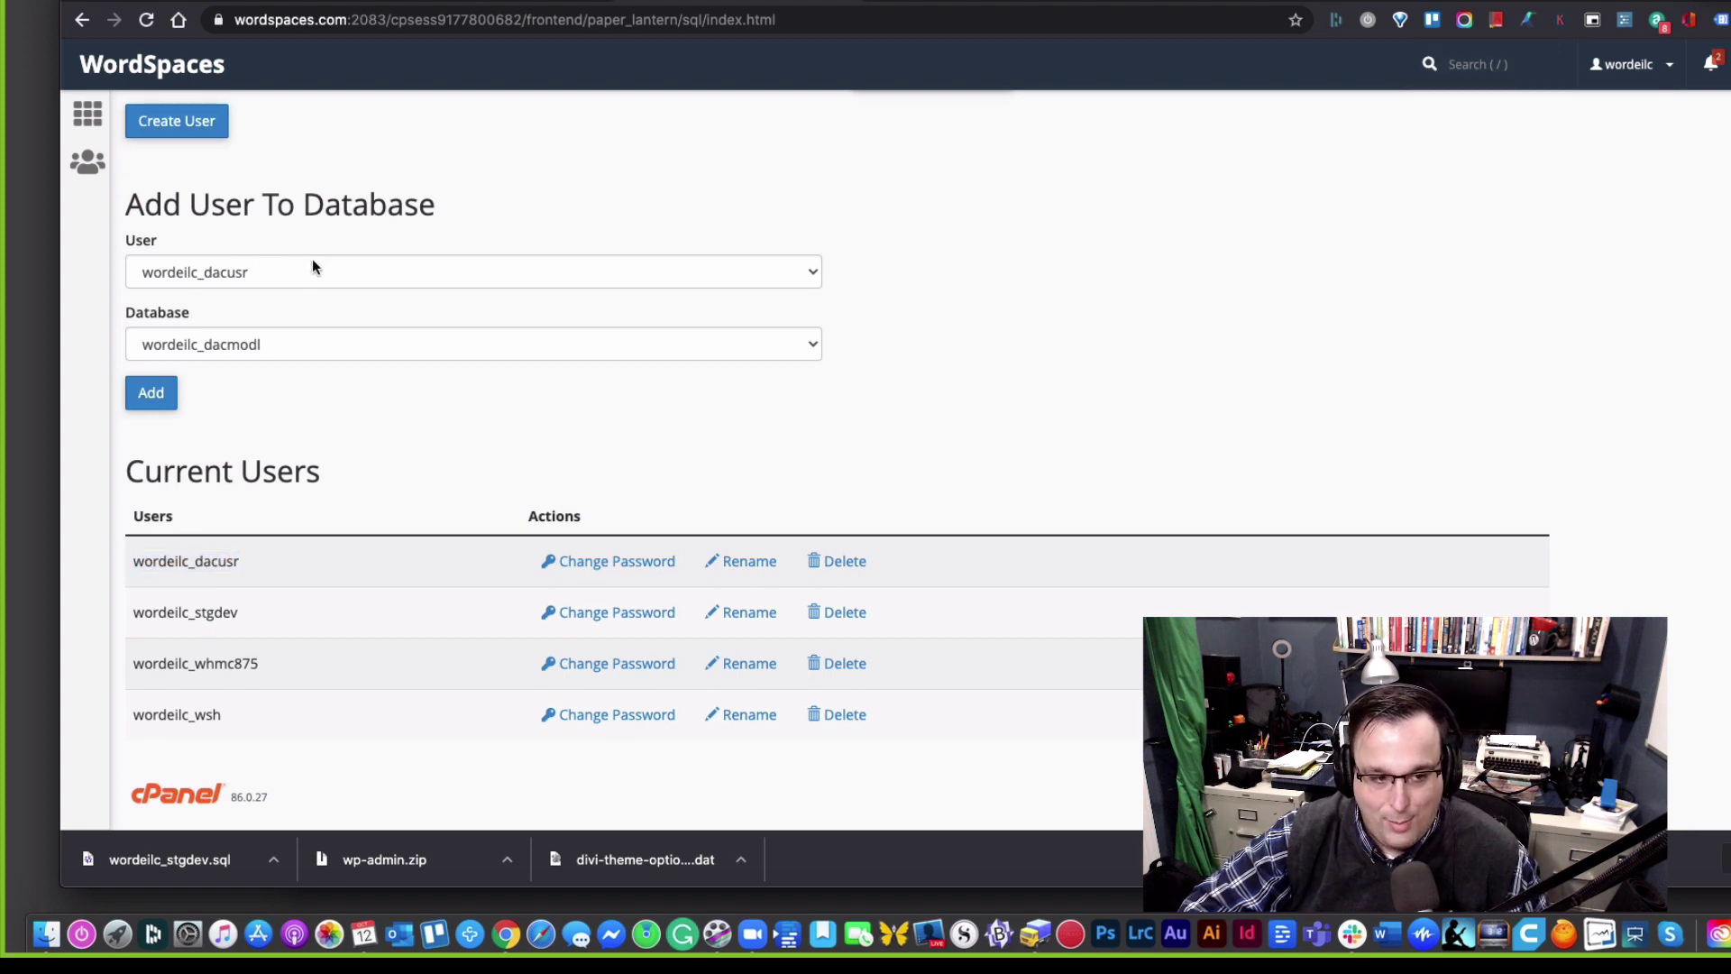
pyautogui.click(311, 263)
pyautogui.click(302, 274)
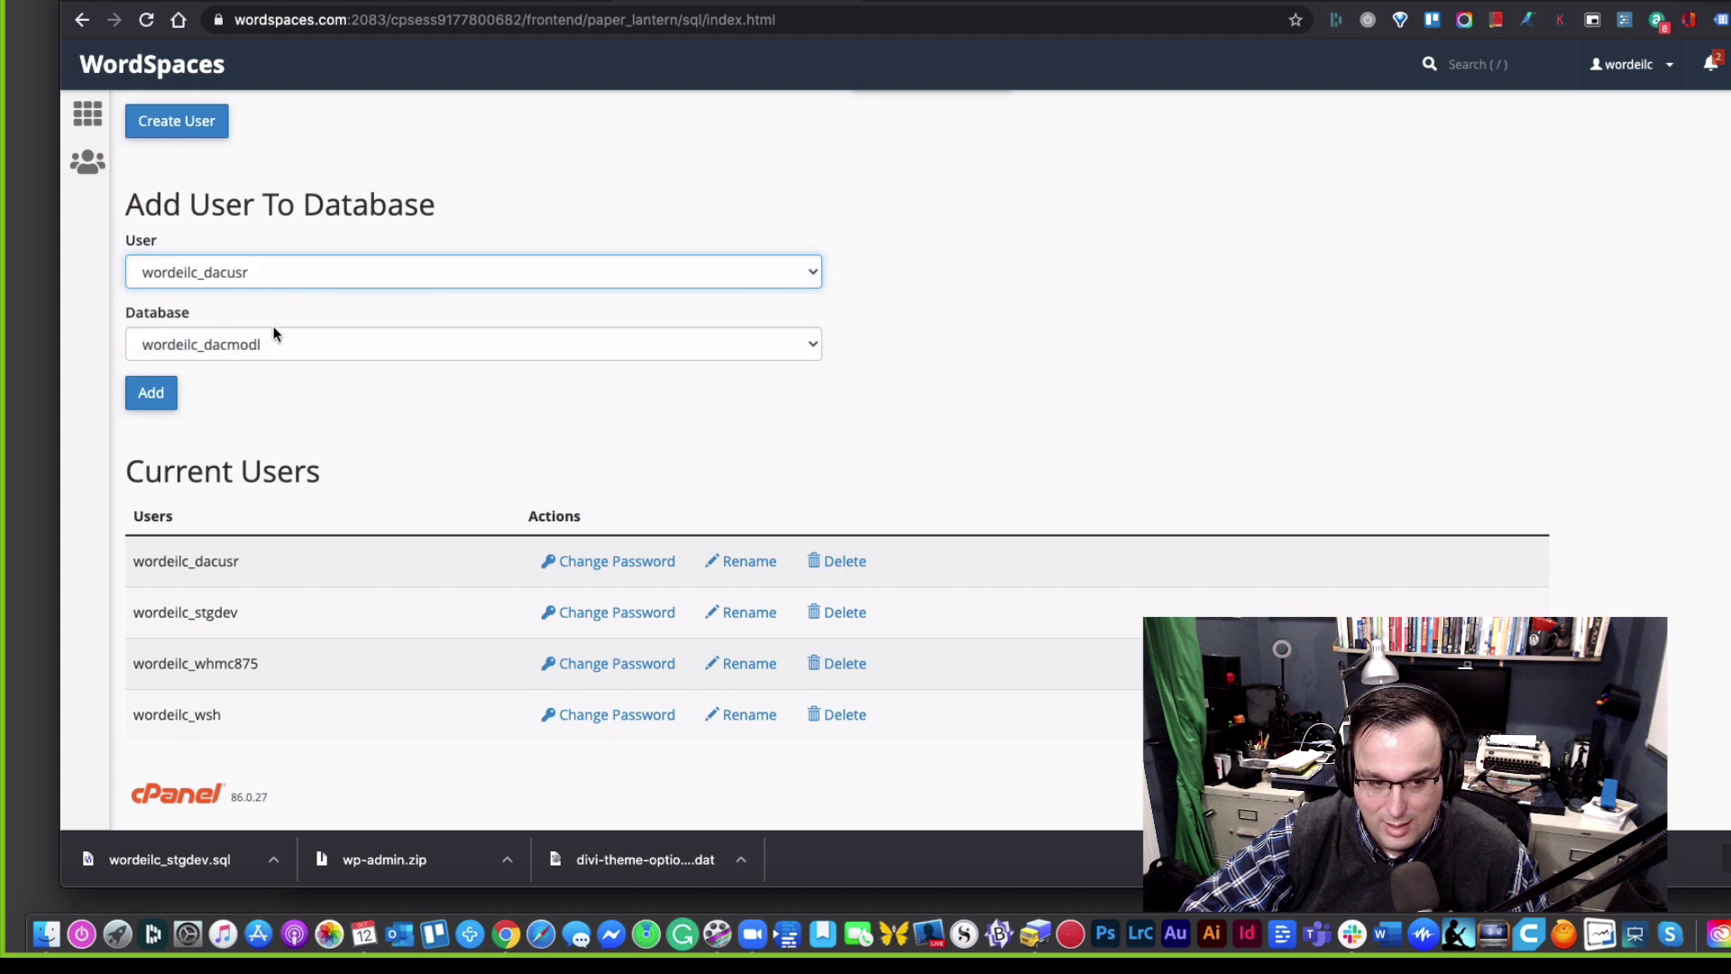
pyautogui.click(268, 339)
pyautogui.click(269, 343)
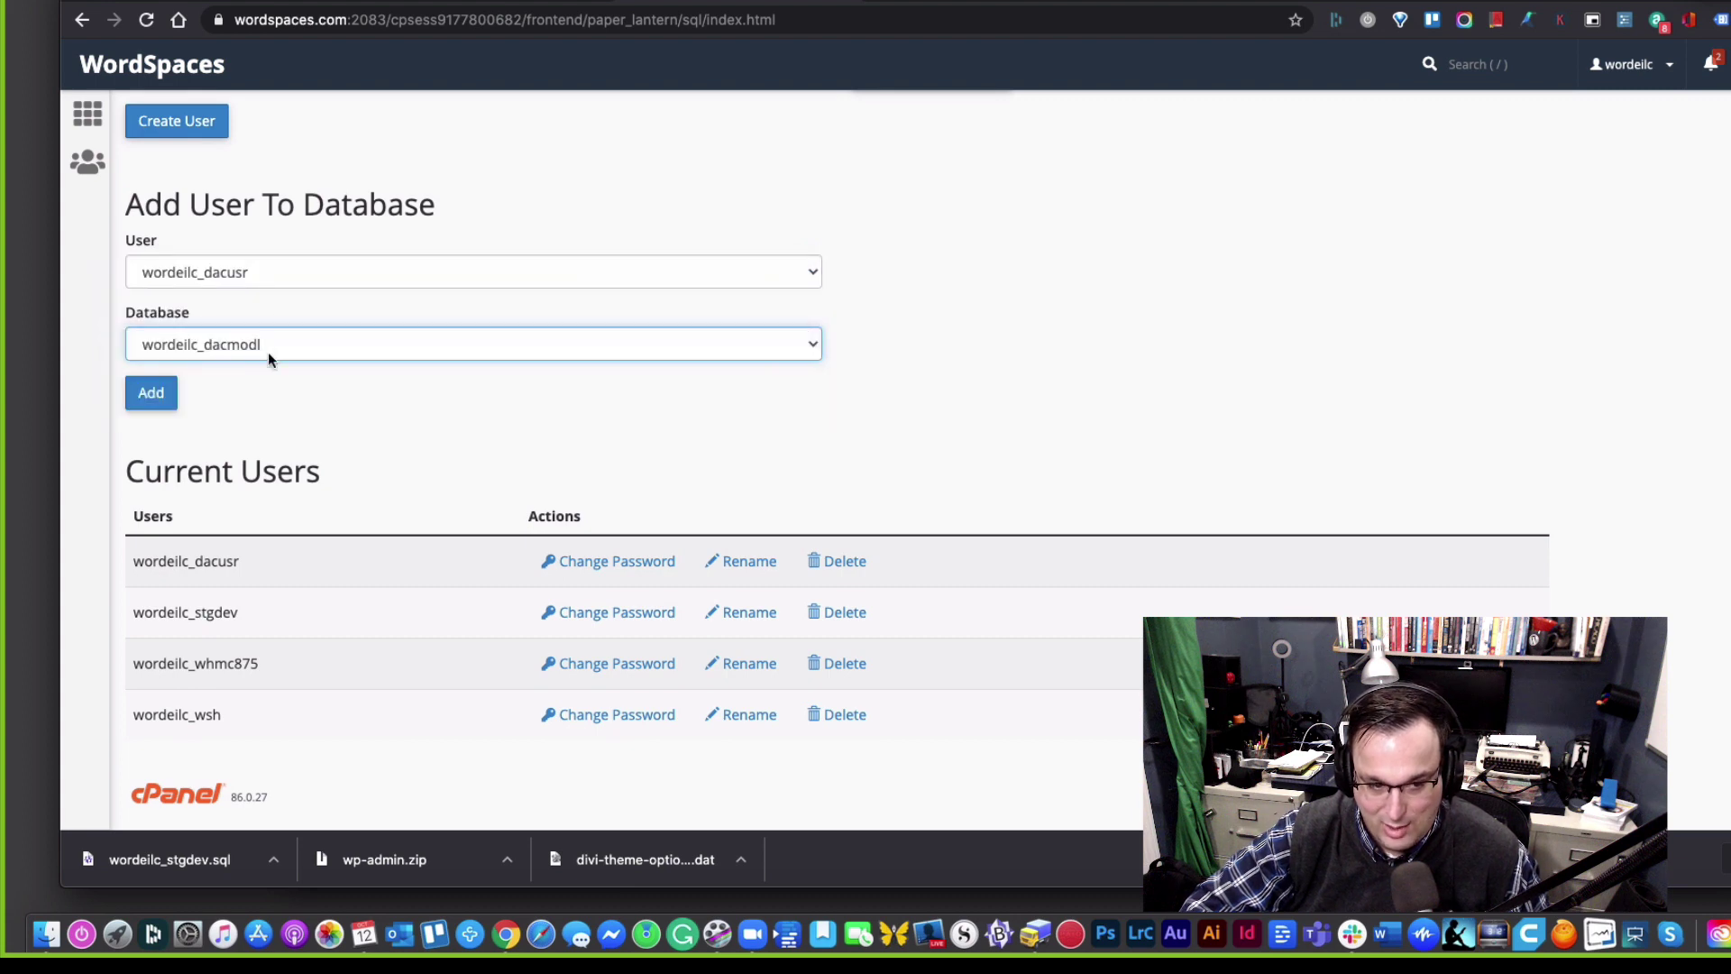
pyautogui.click(167, 406)
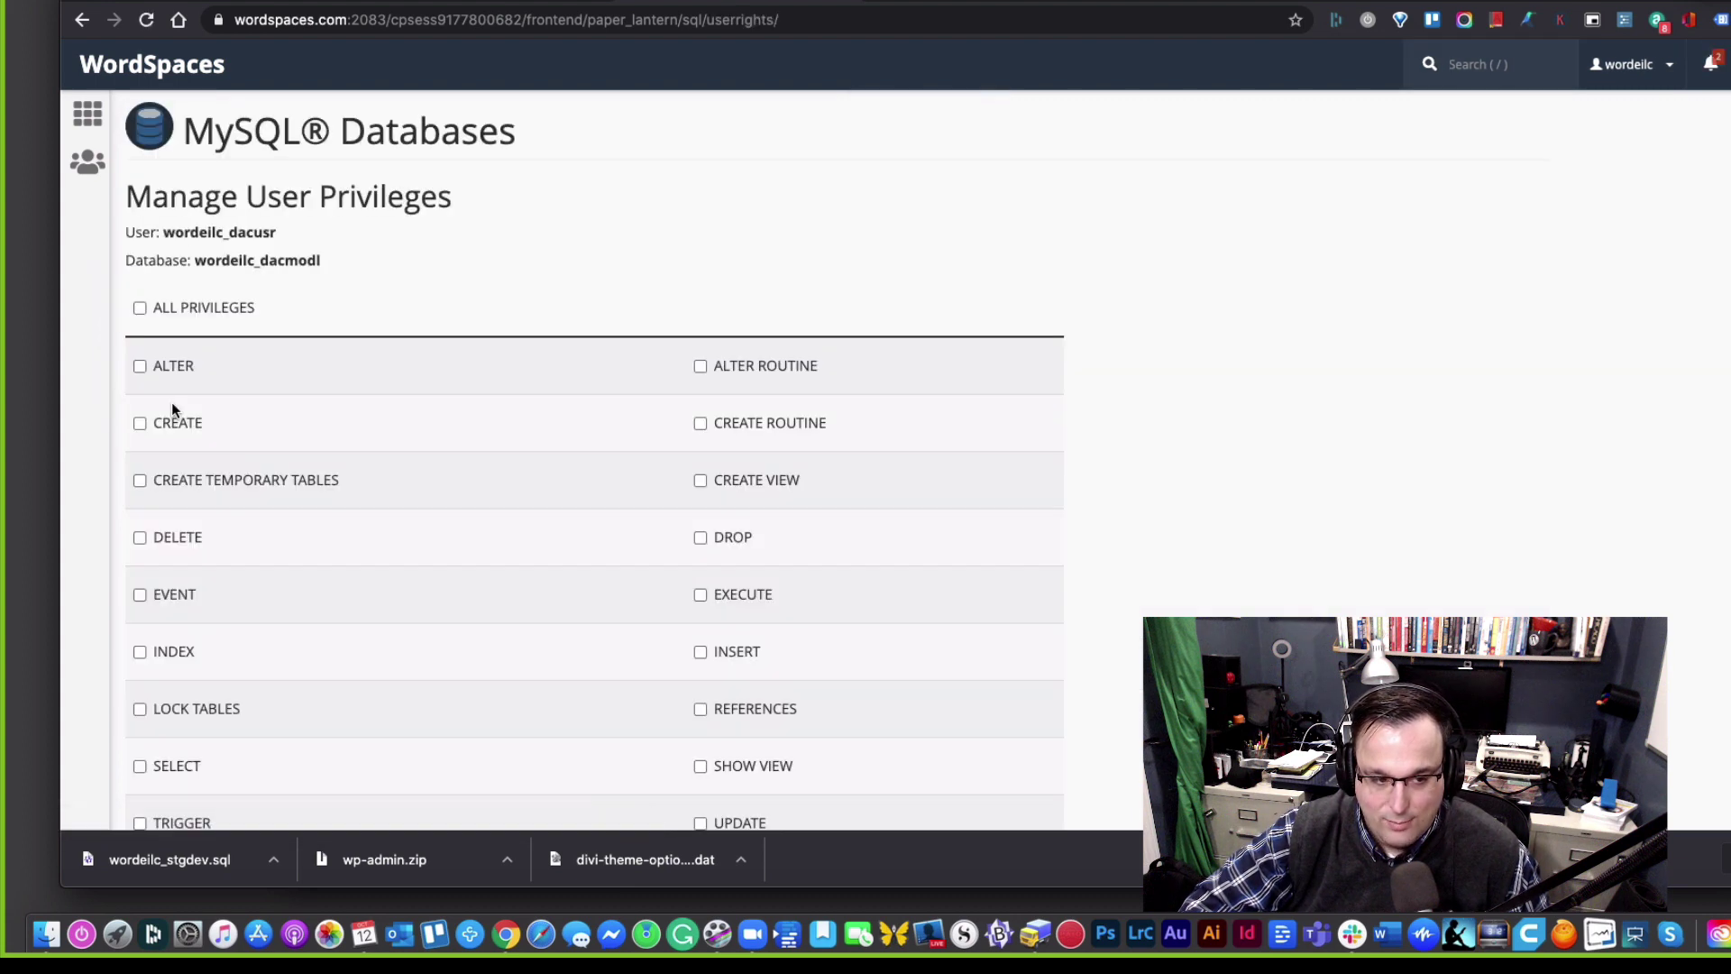
pyautogui.click(140, 308)
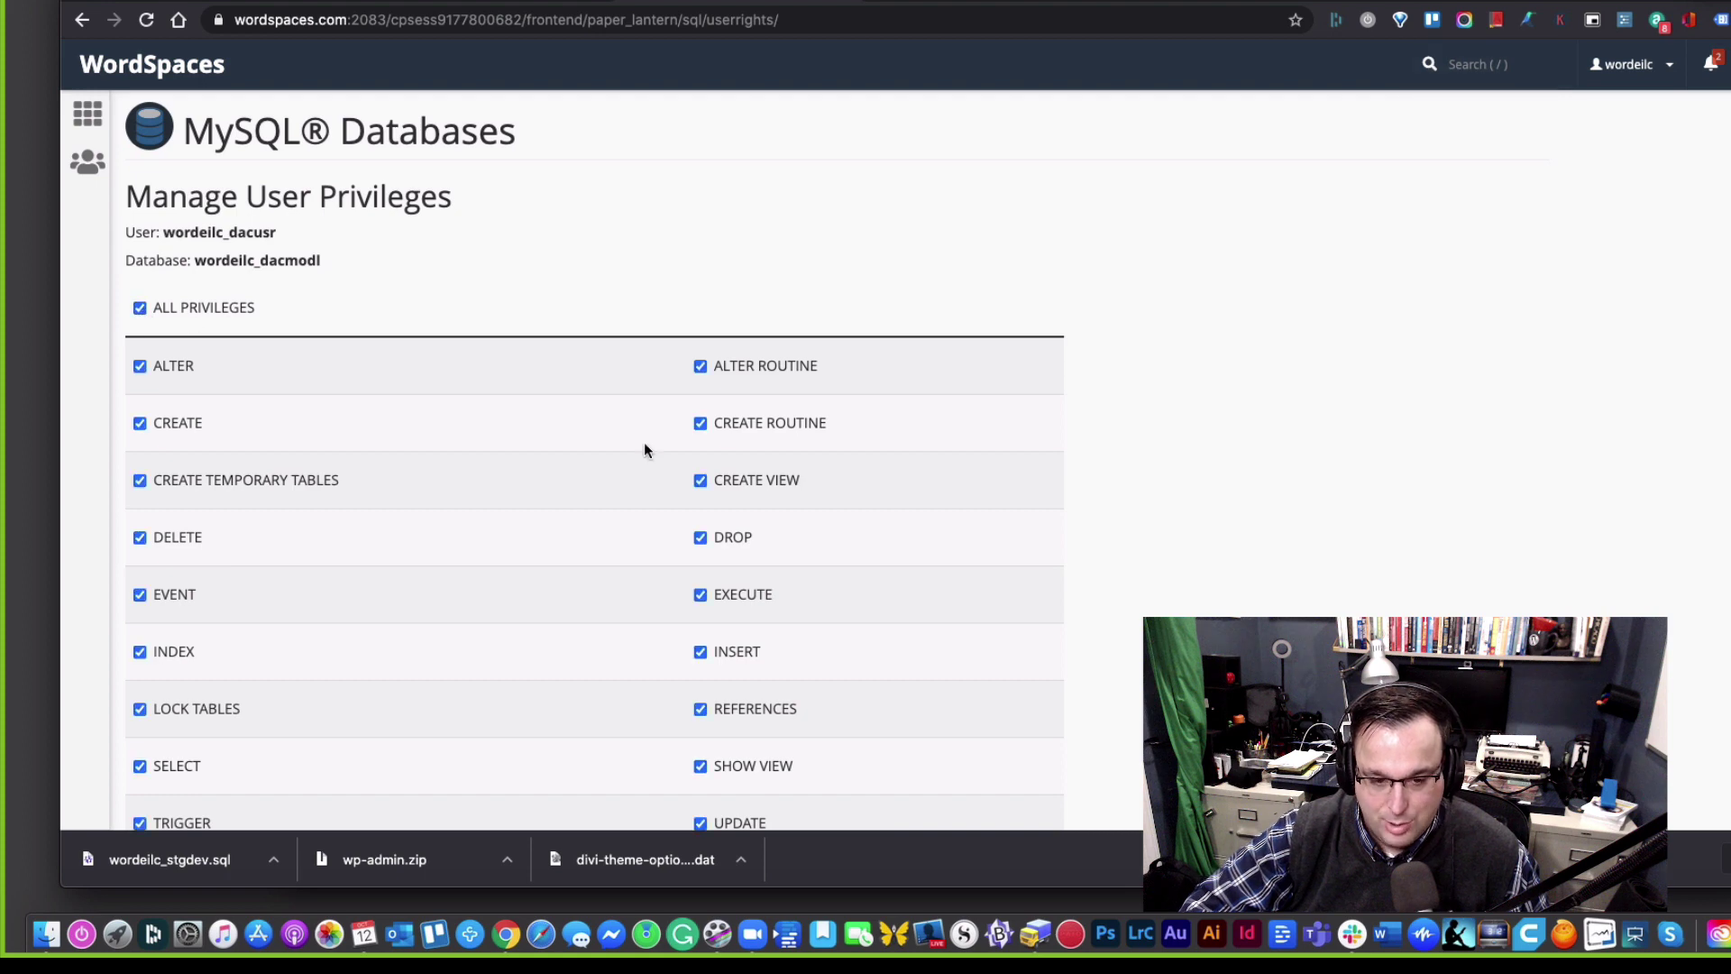
pyautogui.scroll(-3, 1106, 467)
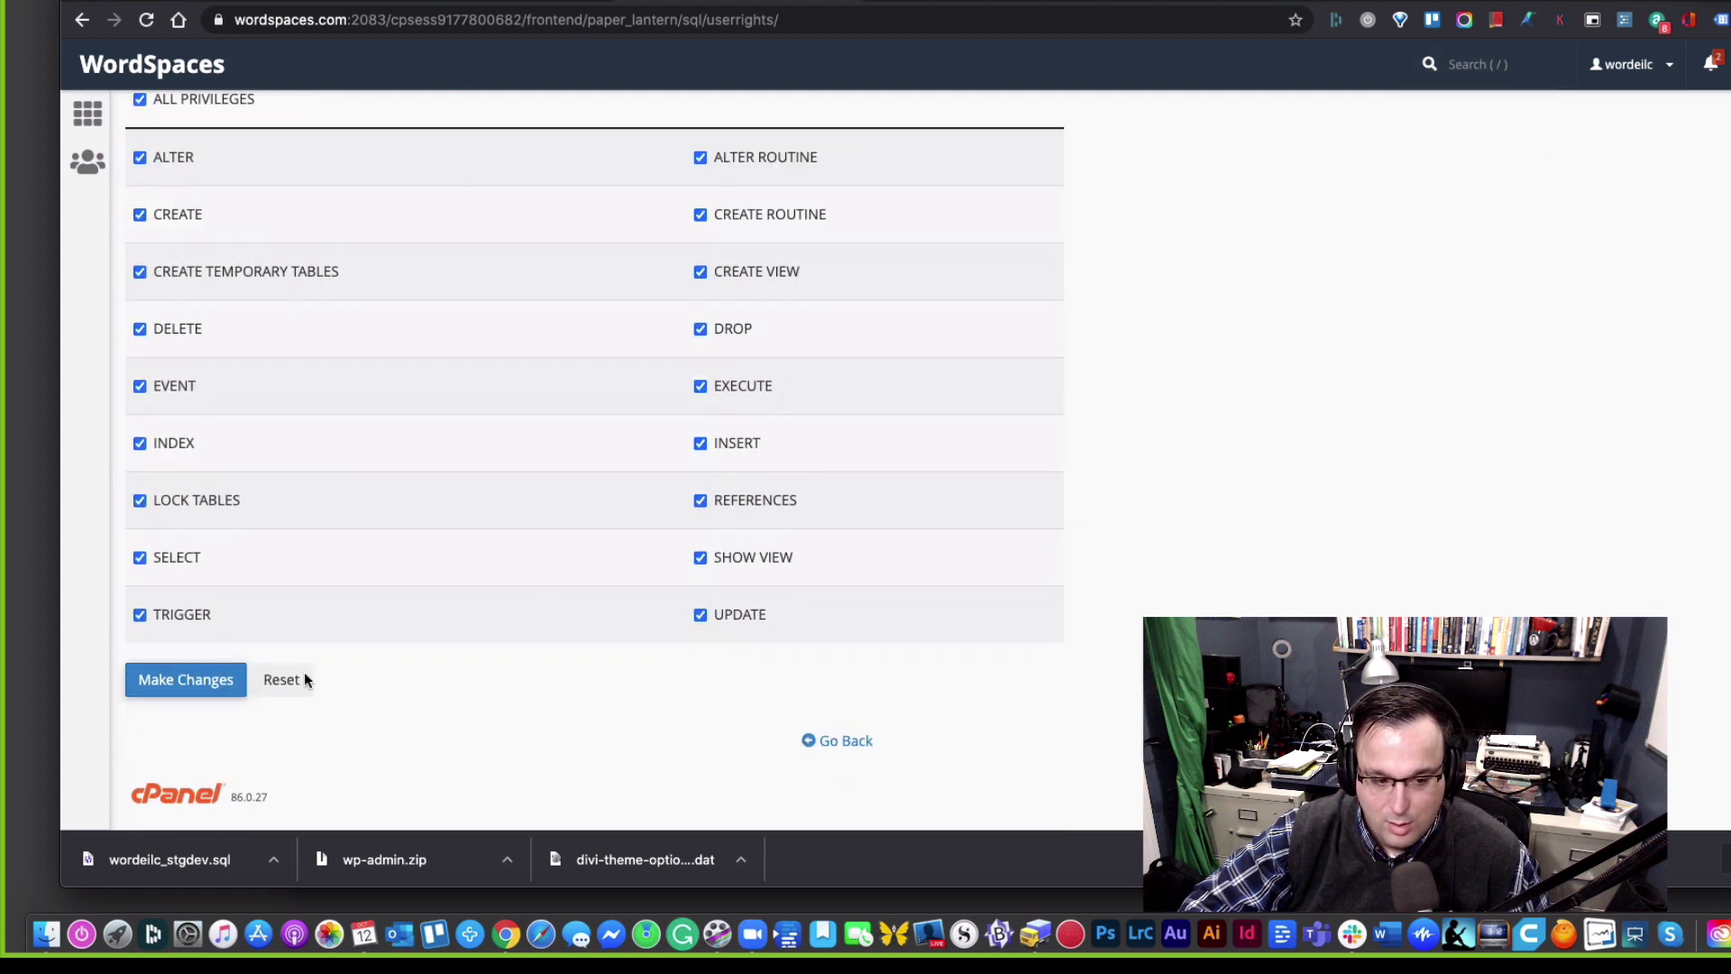
pyautogui.click(158, 687)
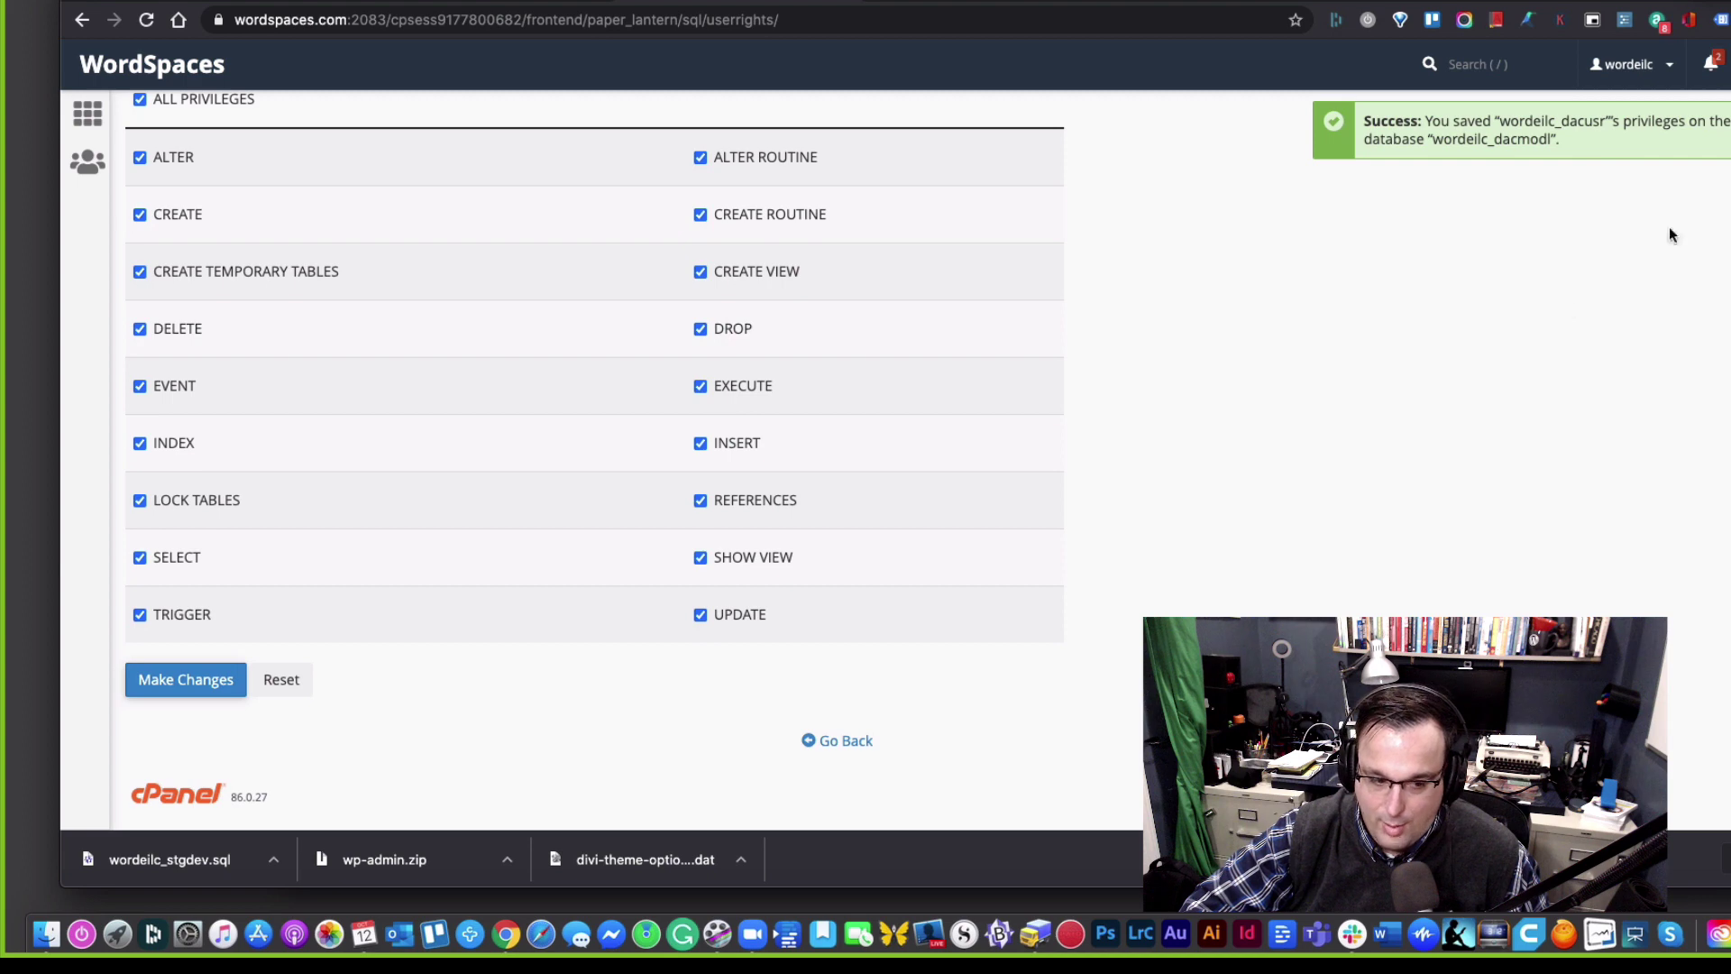
pyautogui.scroll(3, 109, 117)
pyautogui.click(101, 120)
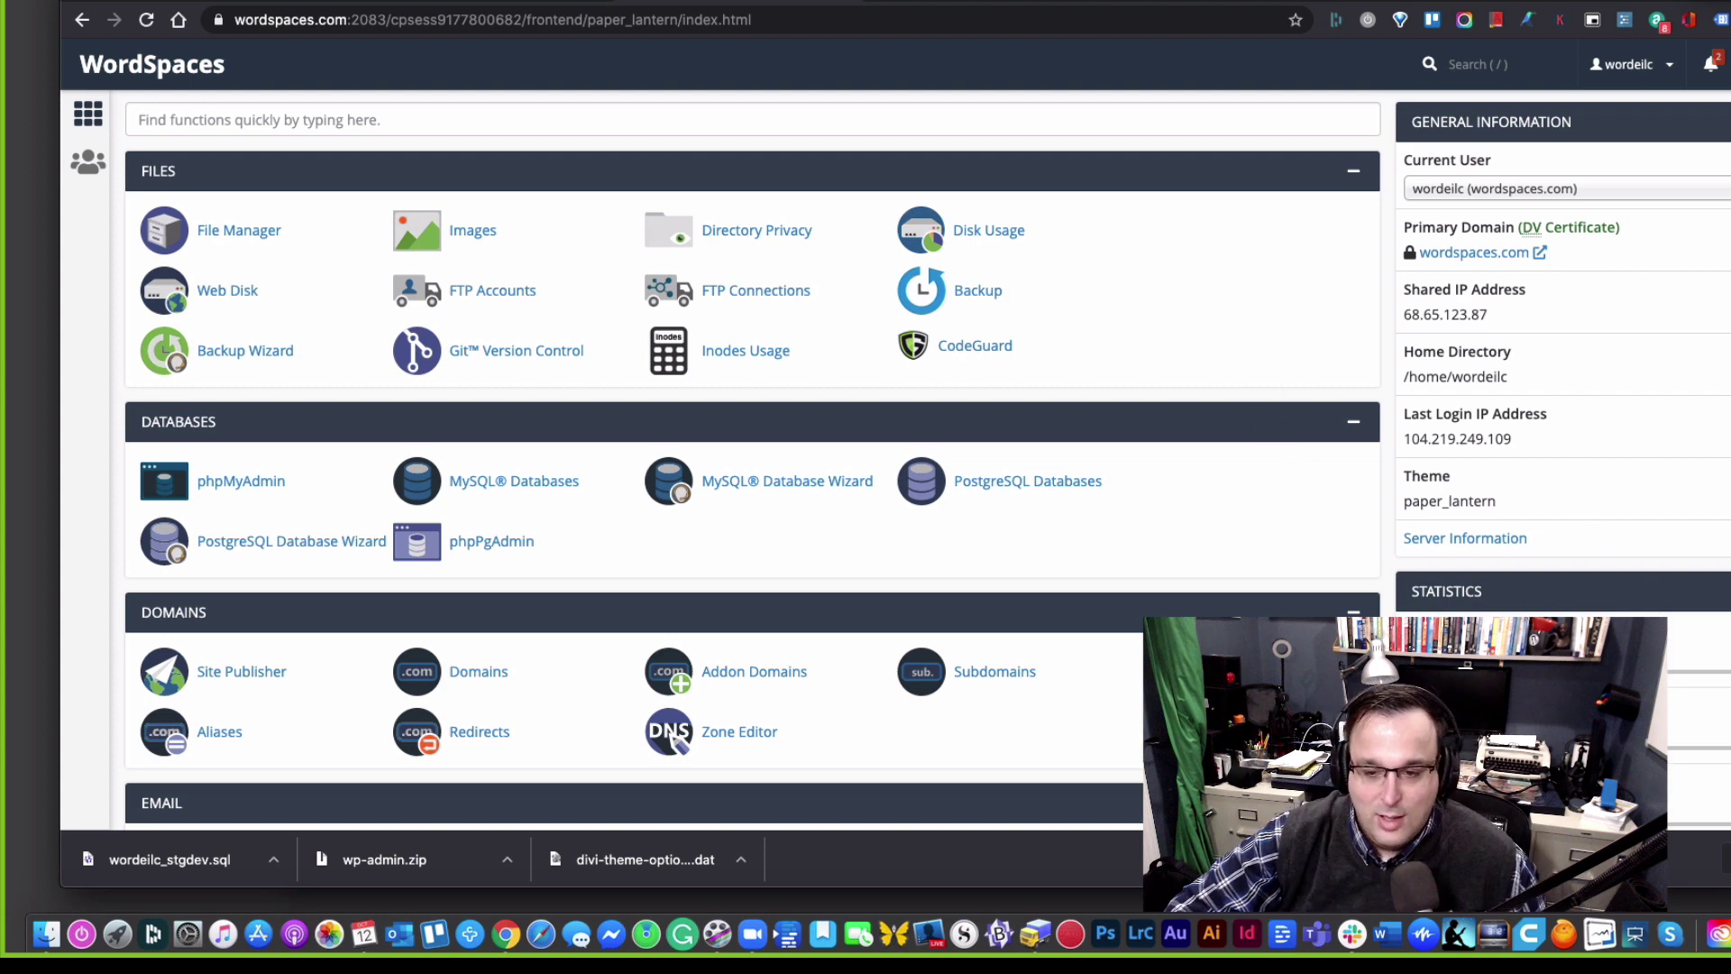
# Step: Launch phpMyAdmin and select the empty wordeilc_dacmodl database
pyautogui.scroll(-1, 1209, 420)
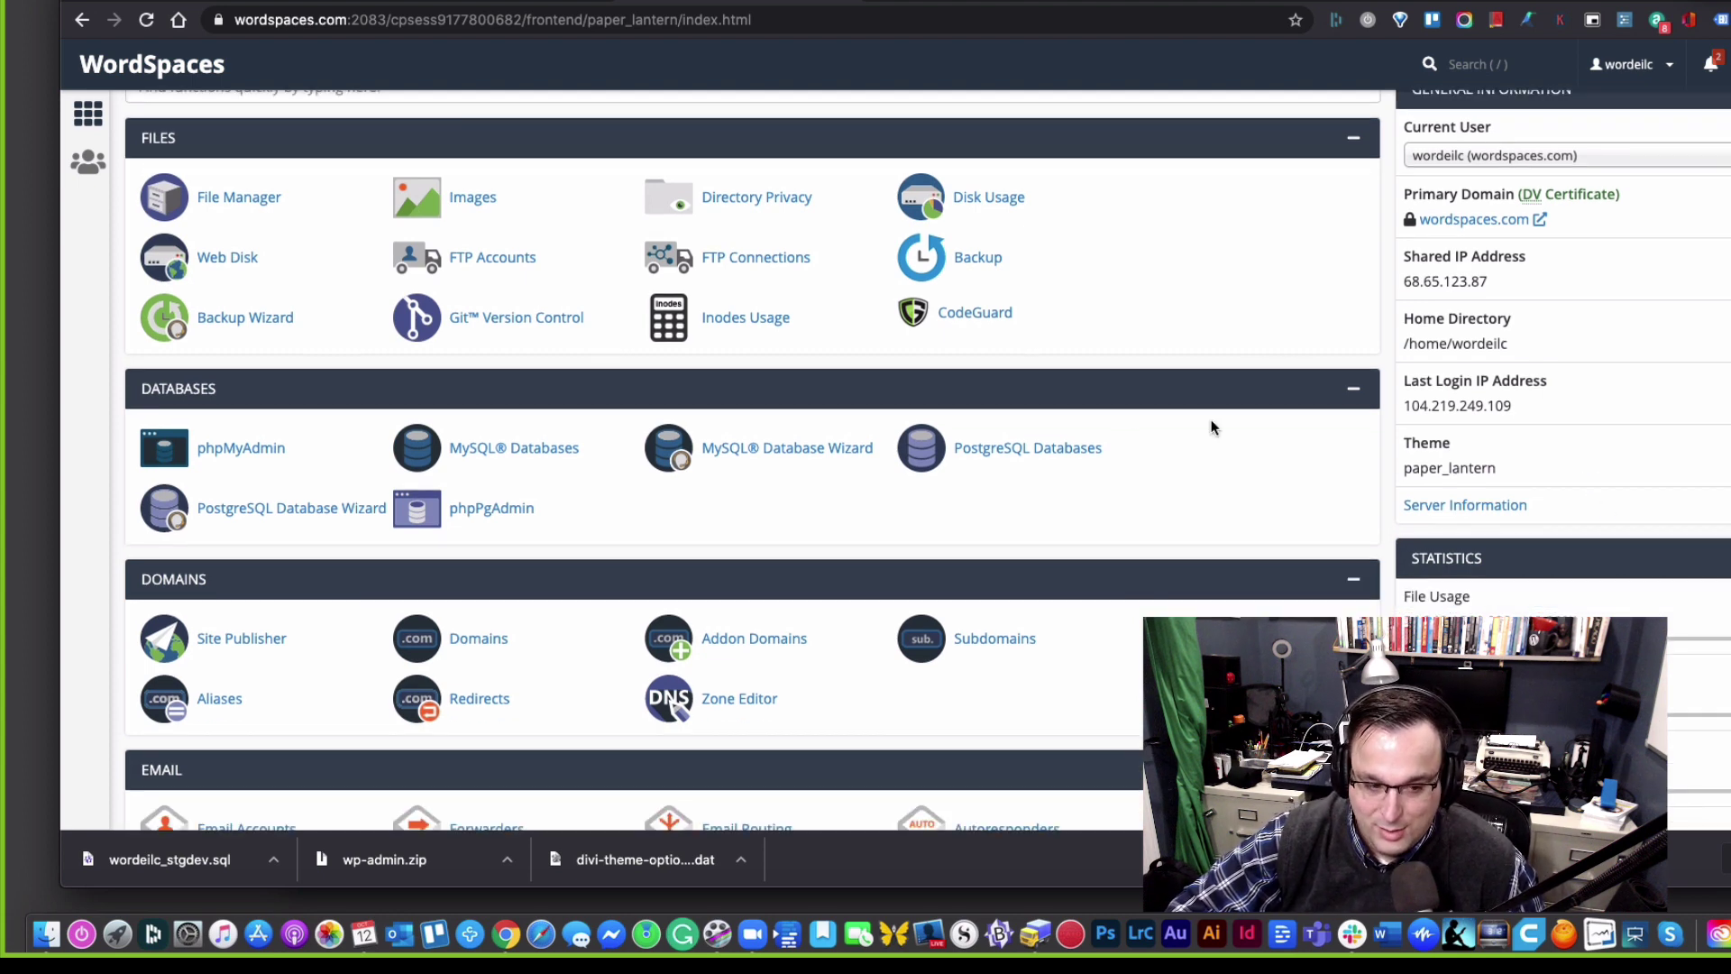
pyautogui.click(244, 450)
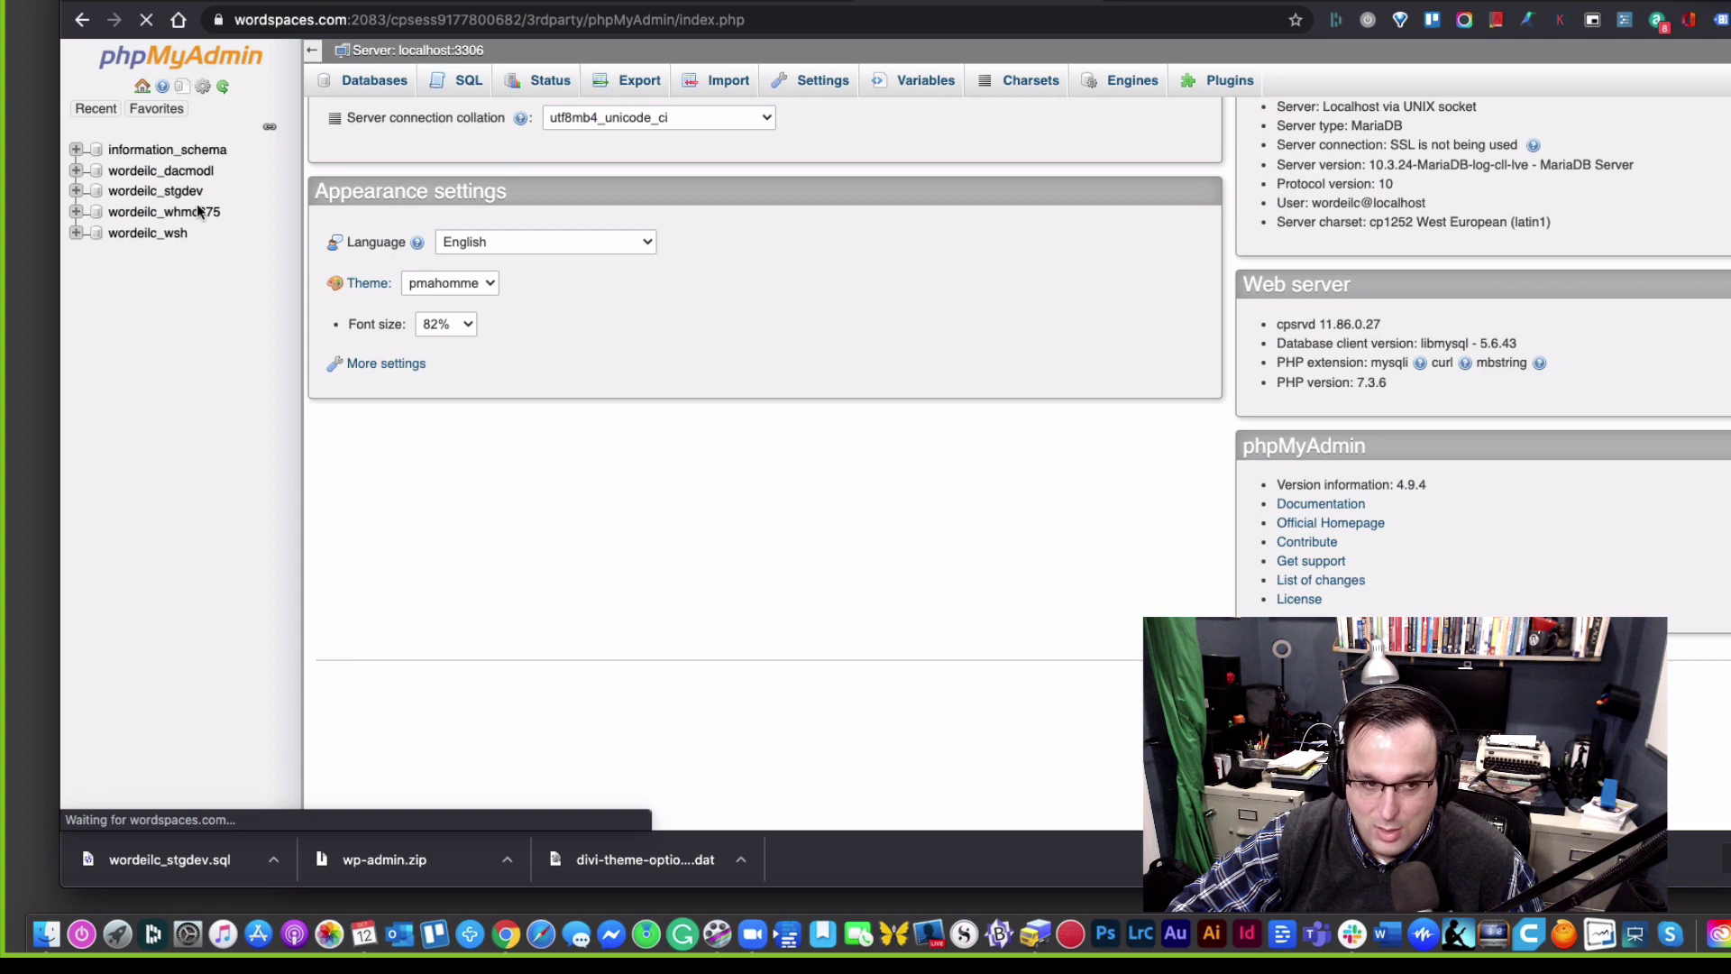
pyautogui.click(199, 174)
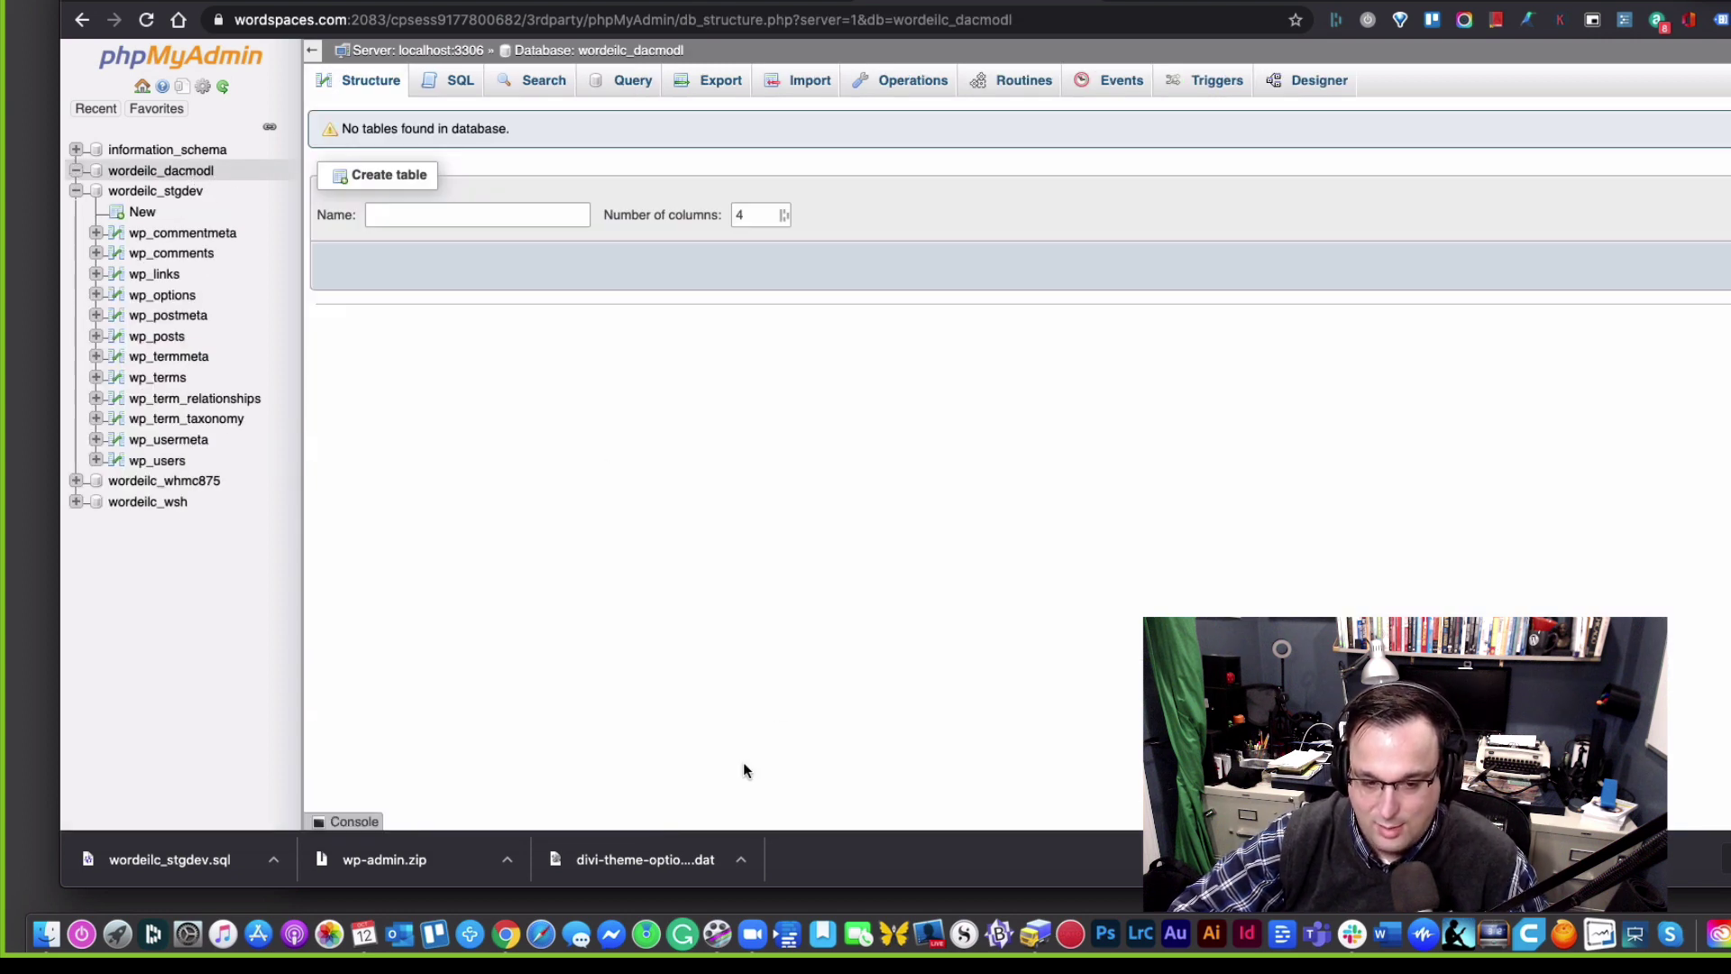
pyautogui.moveTo(1638, 0); pyautogui.dragTo(1648, 2)
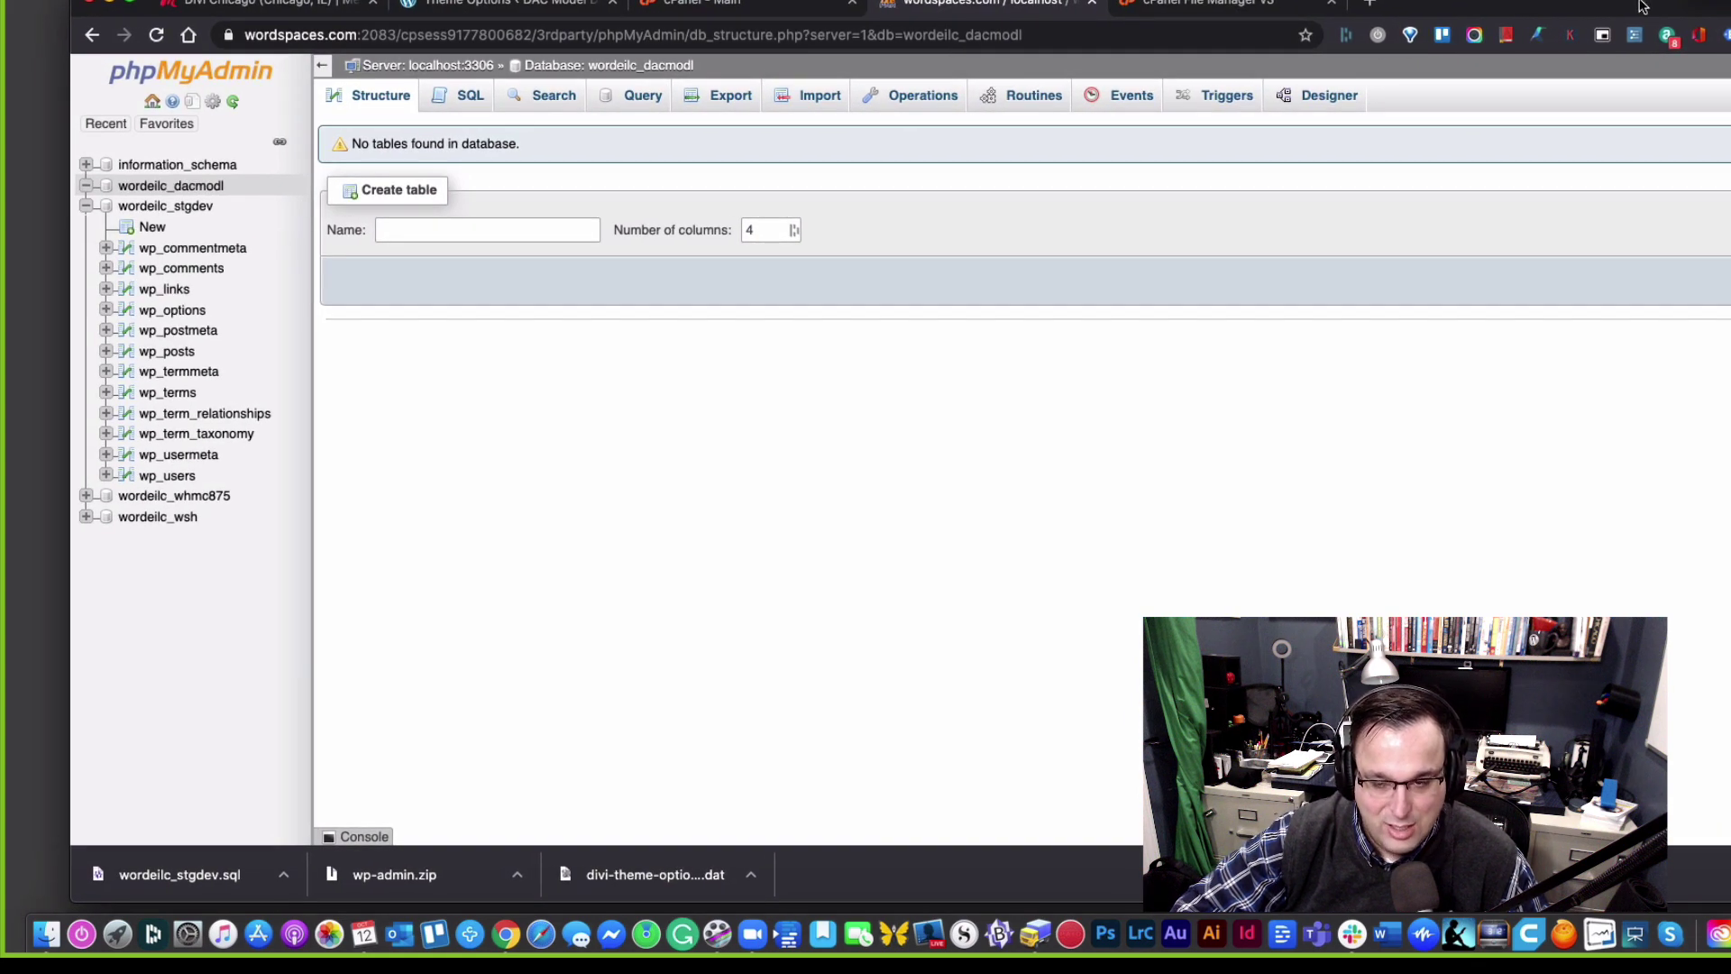
# Step: Open wordeilc_stgdev.sql from the Desktop in BBEdit and maximize its window
pyautogui.click(998, 933)
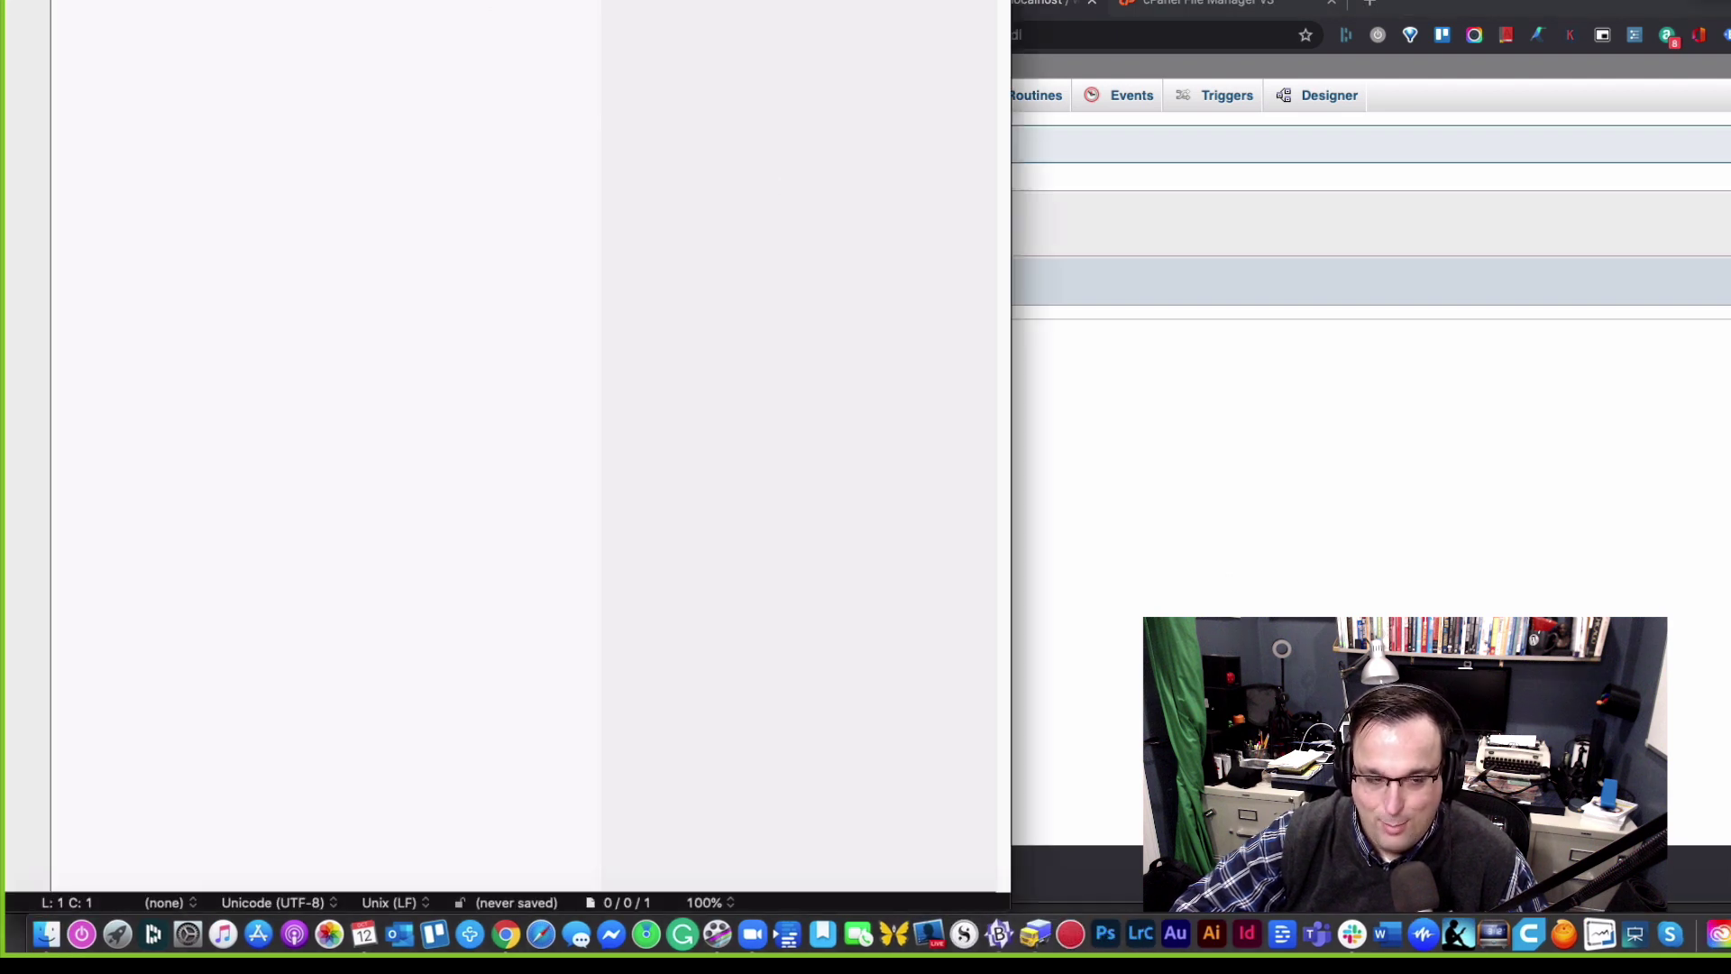
pyautogui.moveTo(348, 0); pyautogui.dragTo(931, 2)
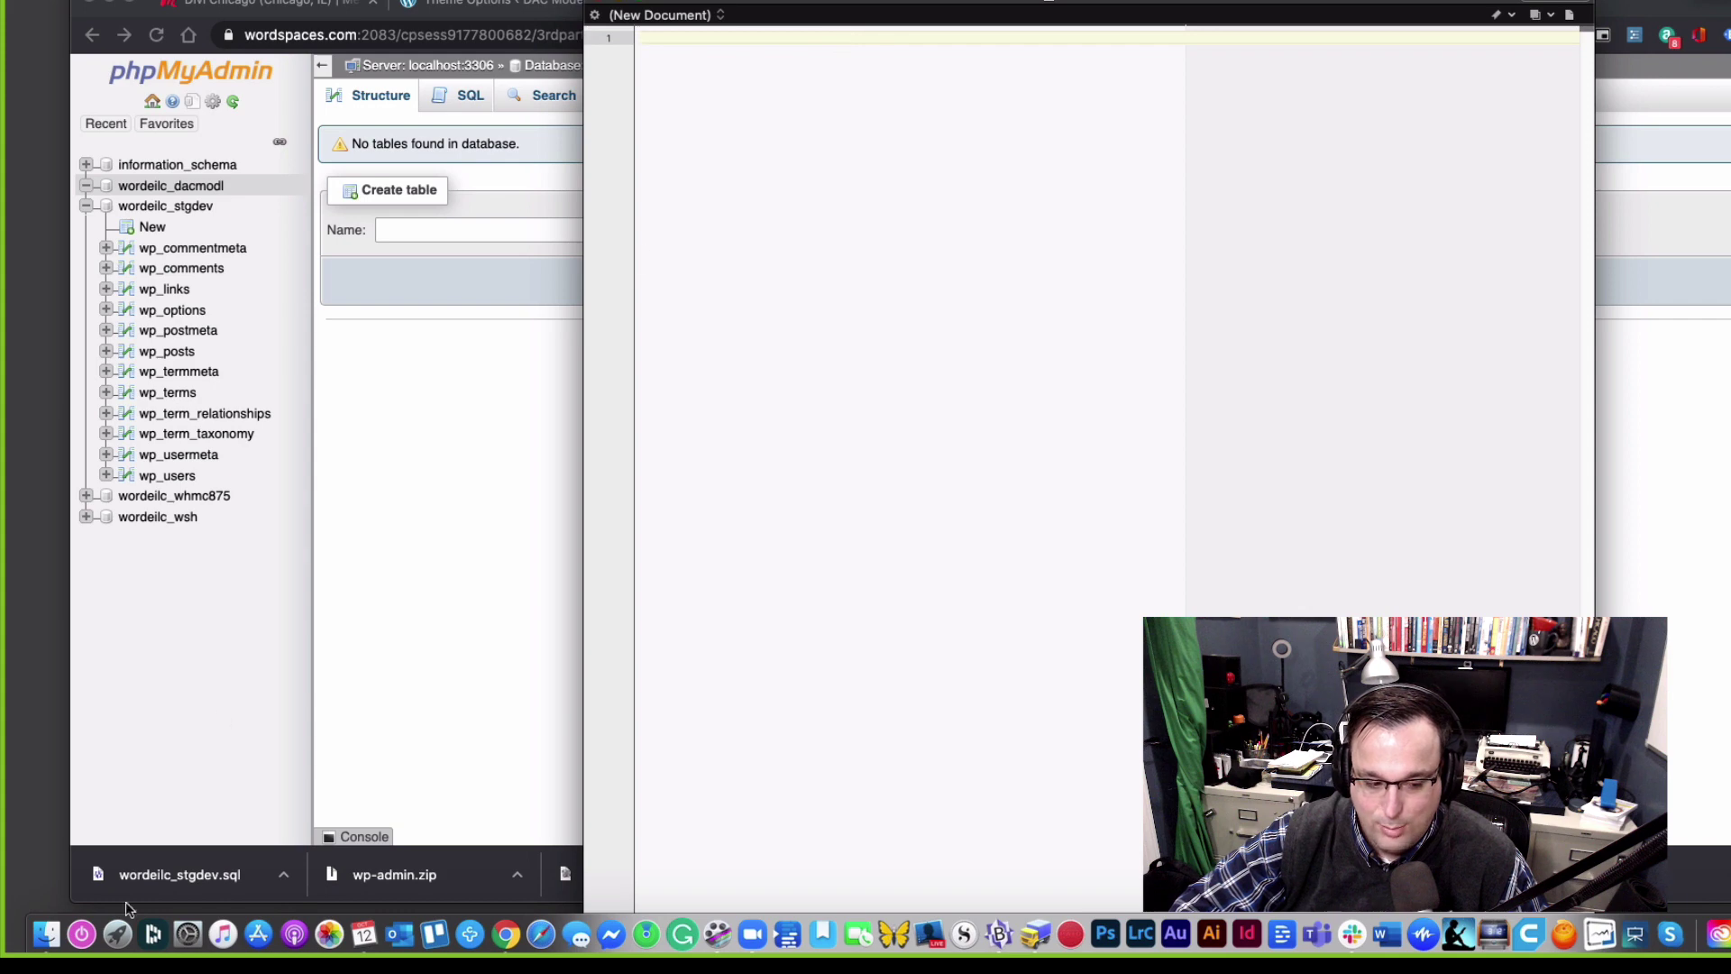
pyautogui.click(46, 933)
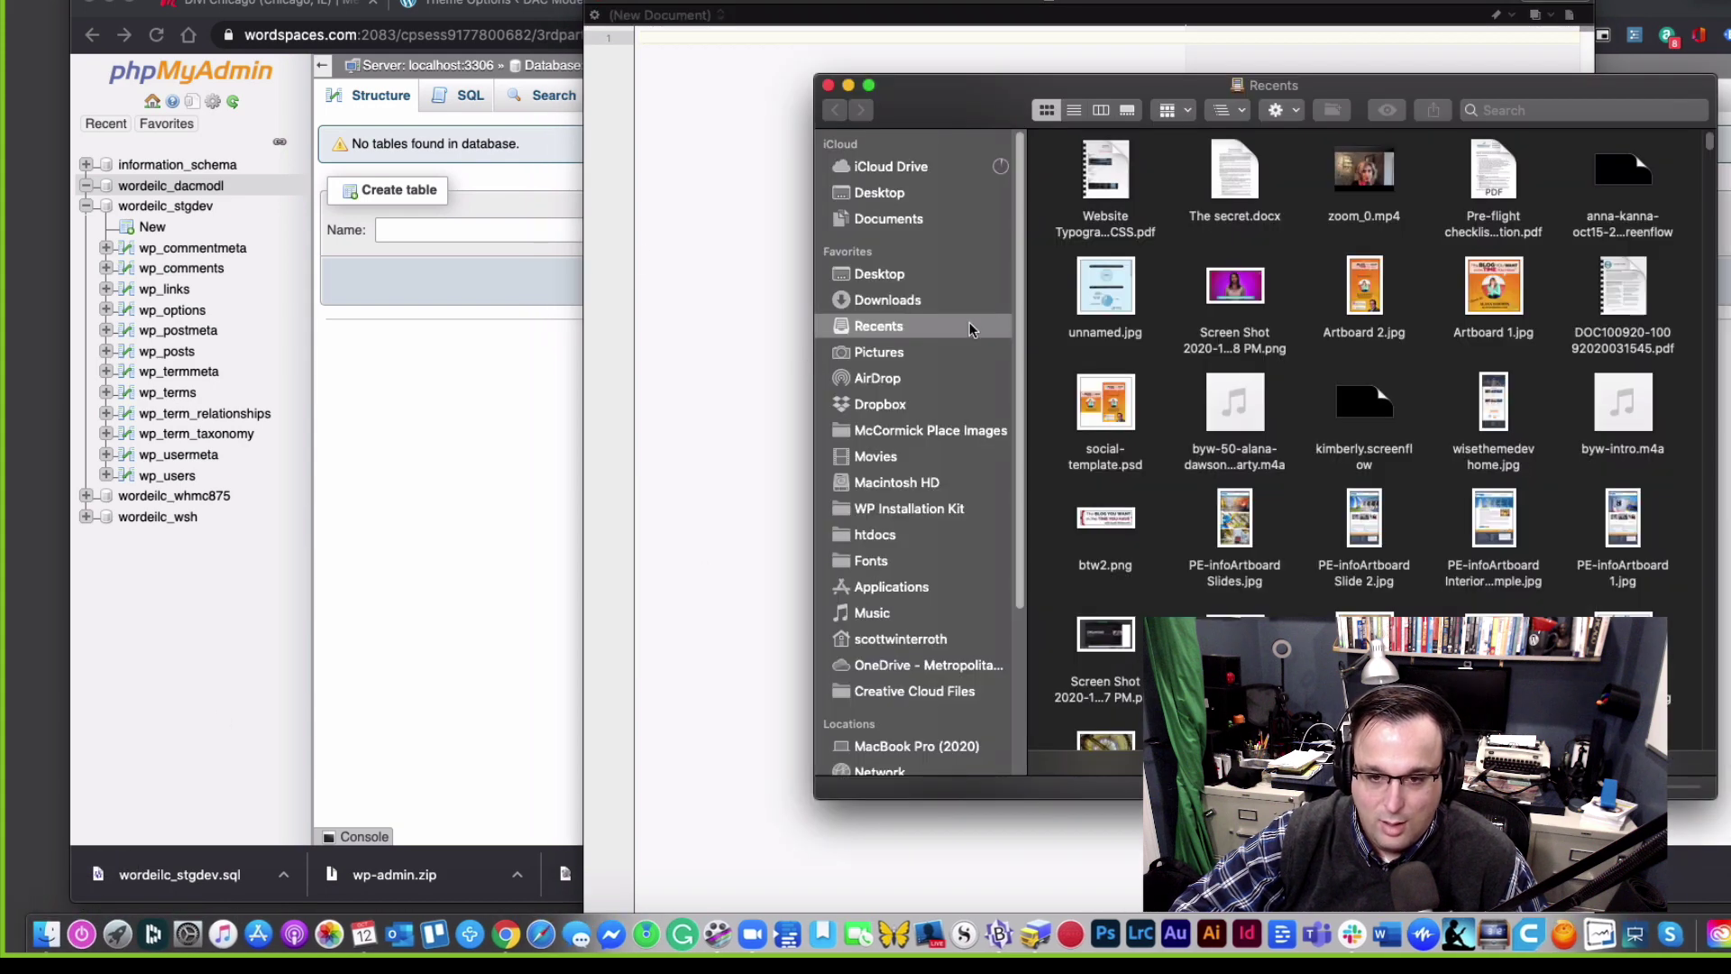
pyautogui.click(876, 193)
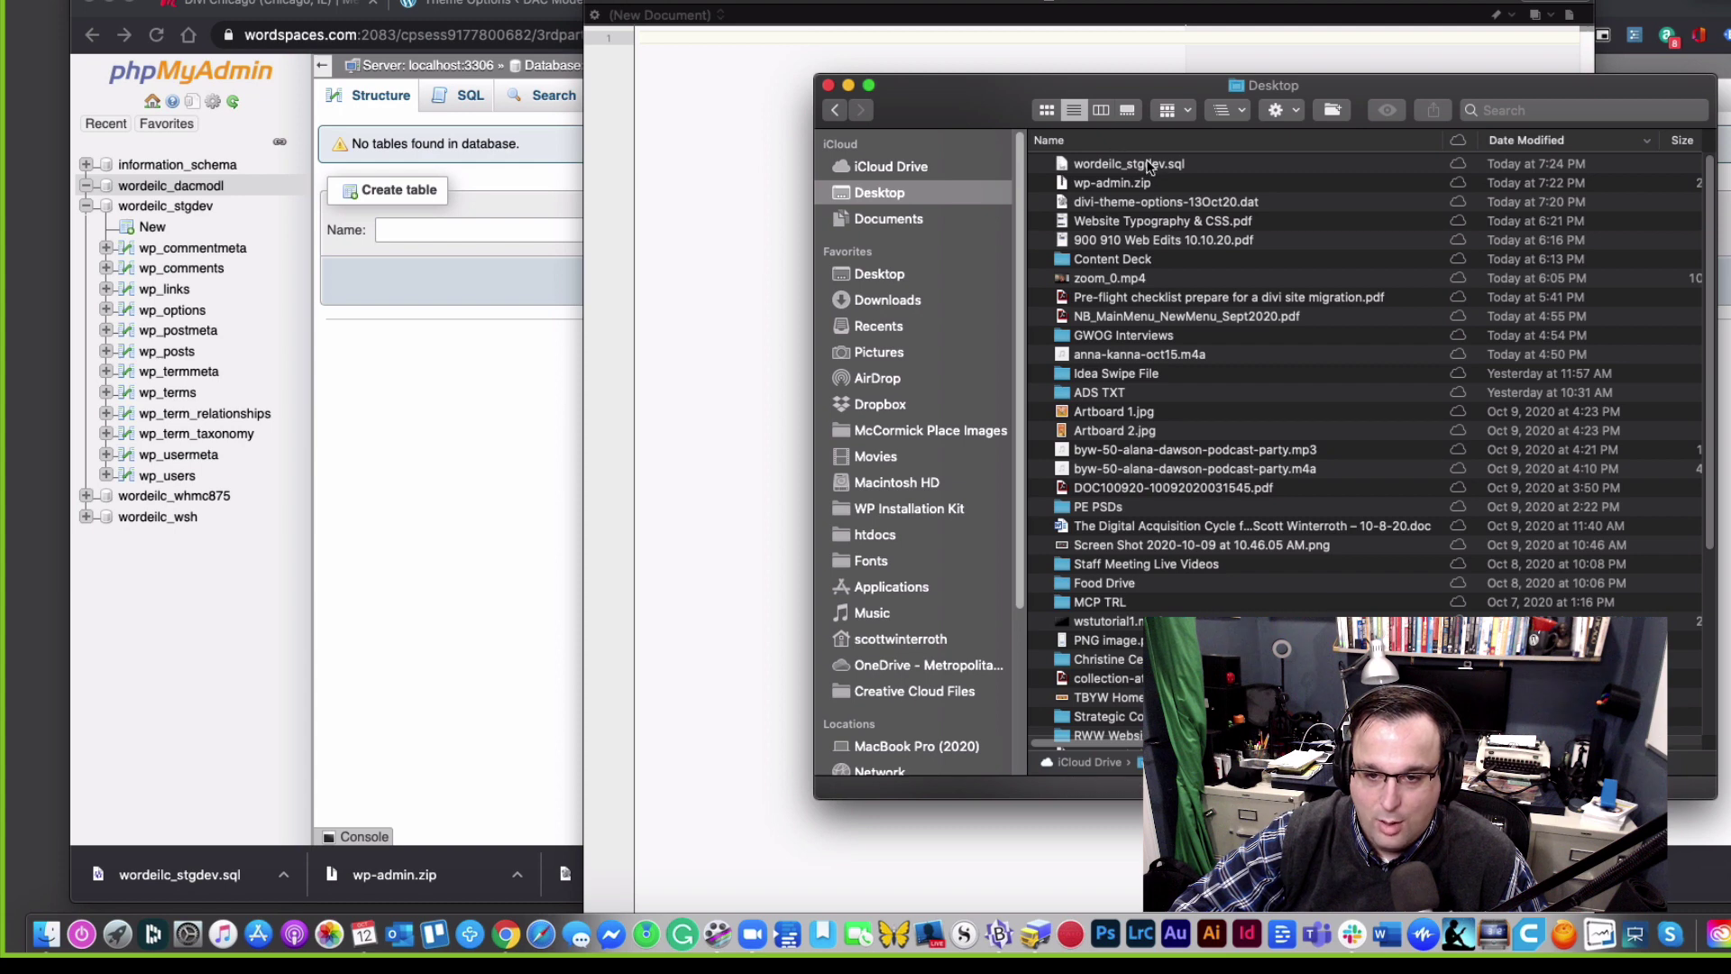
pyautogui.moveTo(867, 962); pyautogui.dragTo(992, 942)
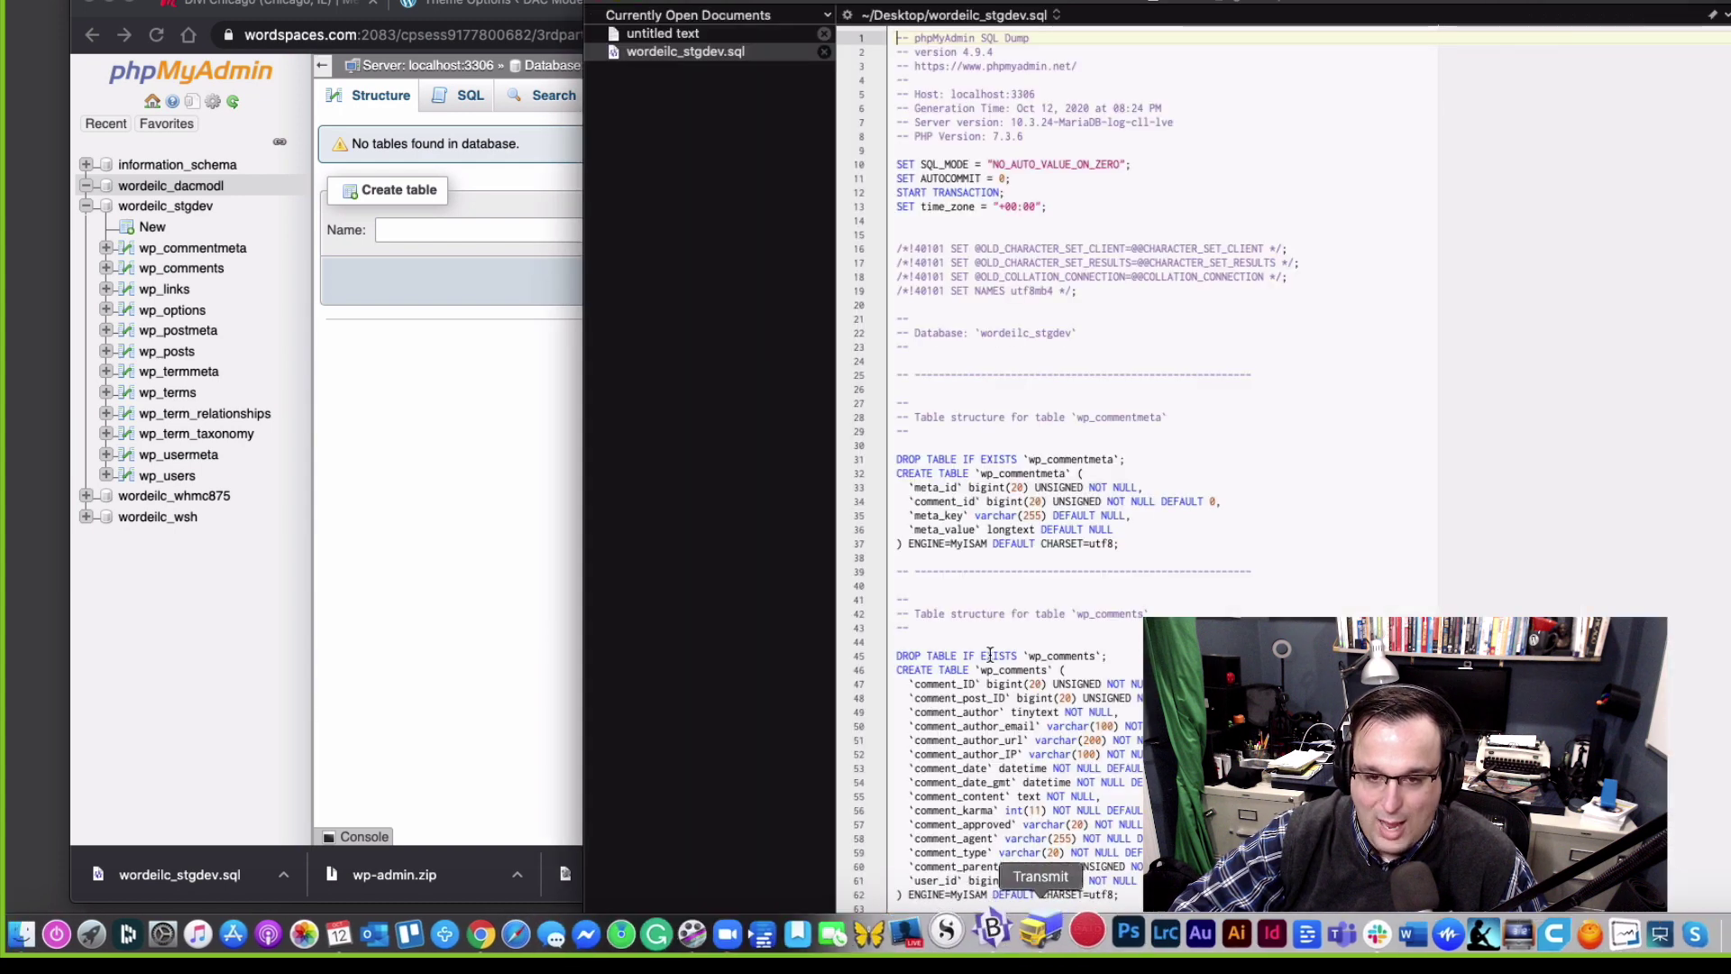
pyautogui.doubleClick(1486, 12)
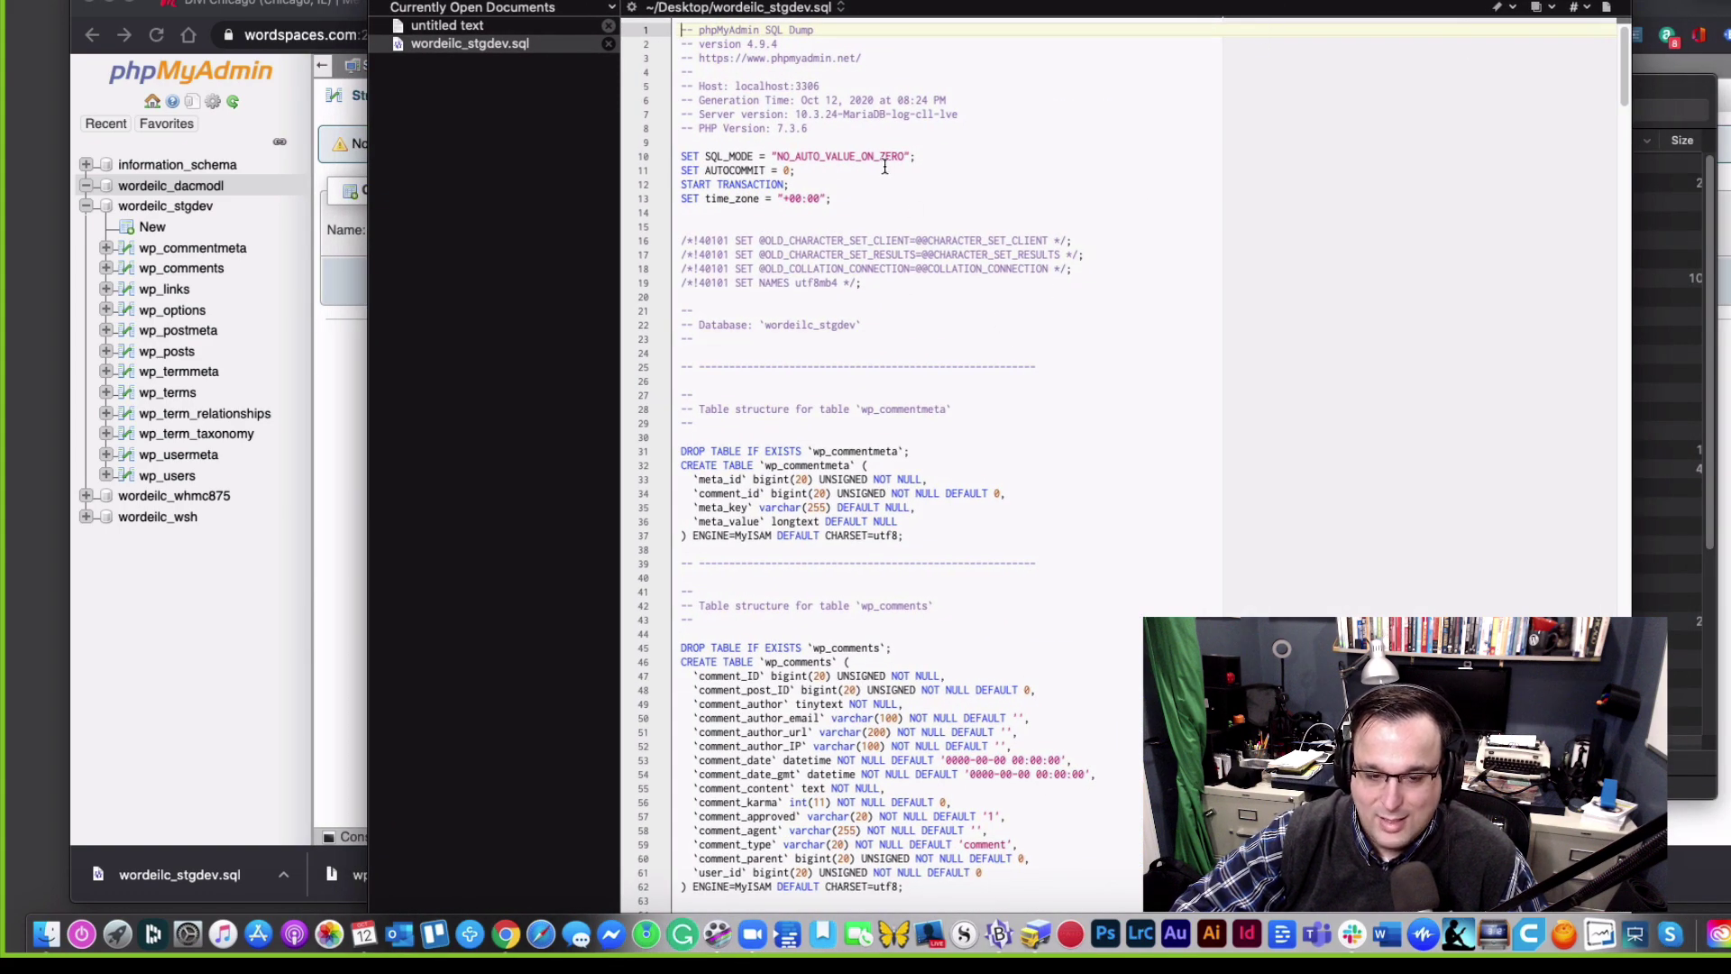
pyautogui.scroll(-6, 1127, 568)
pyautogui.scroll(-5, 1184, 502)
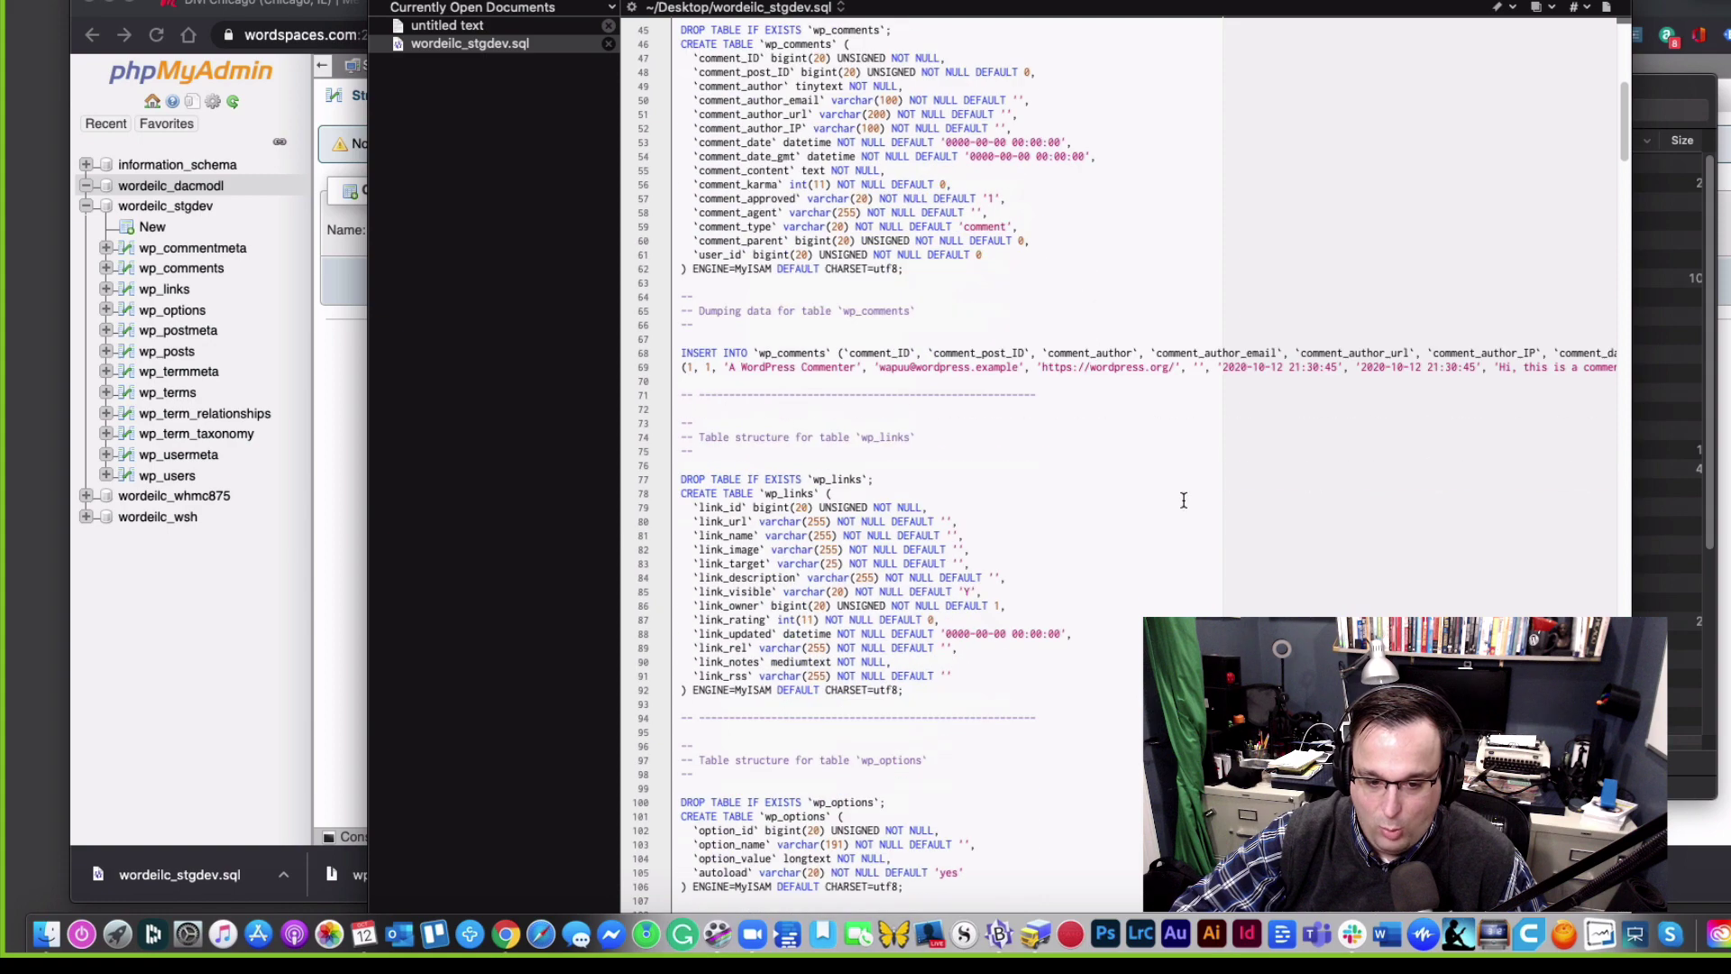
pyautogui.scroll(-3, 1183, 500)
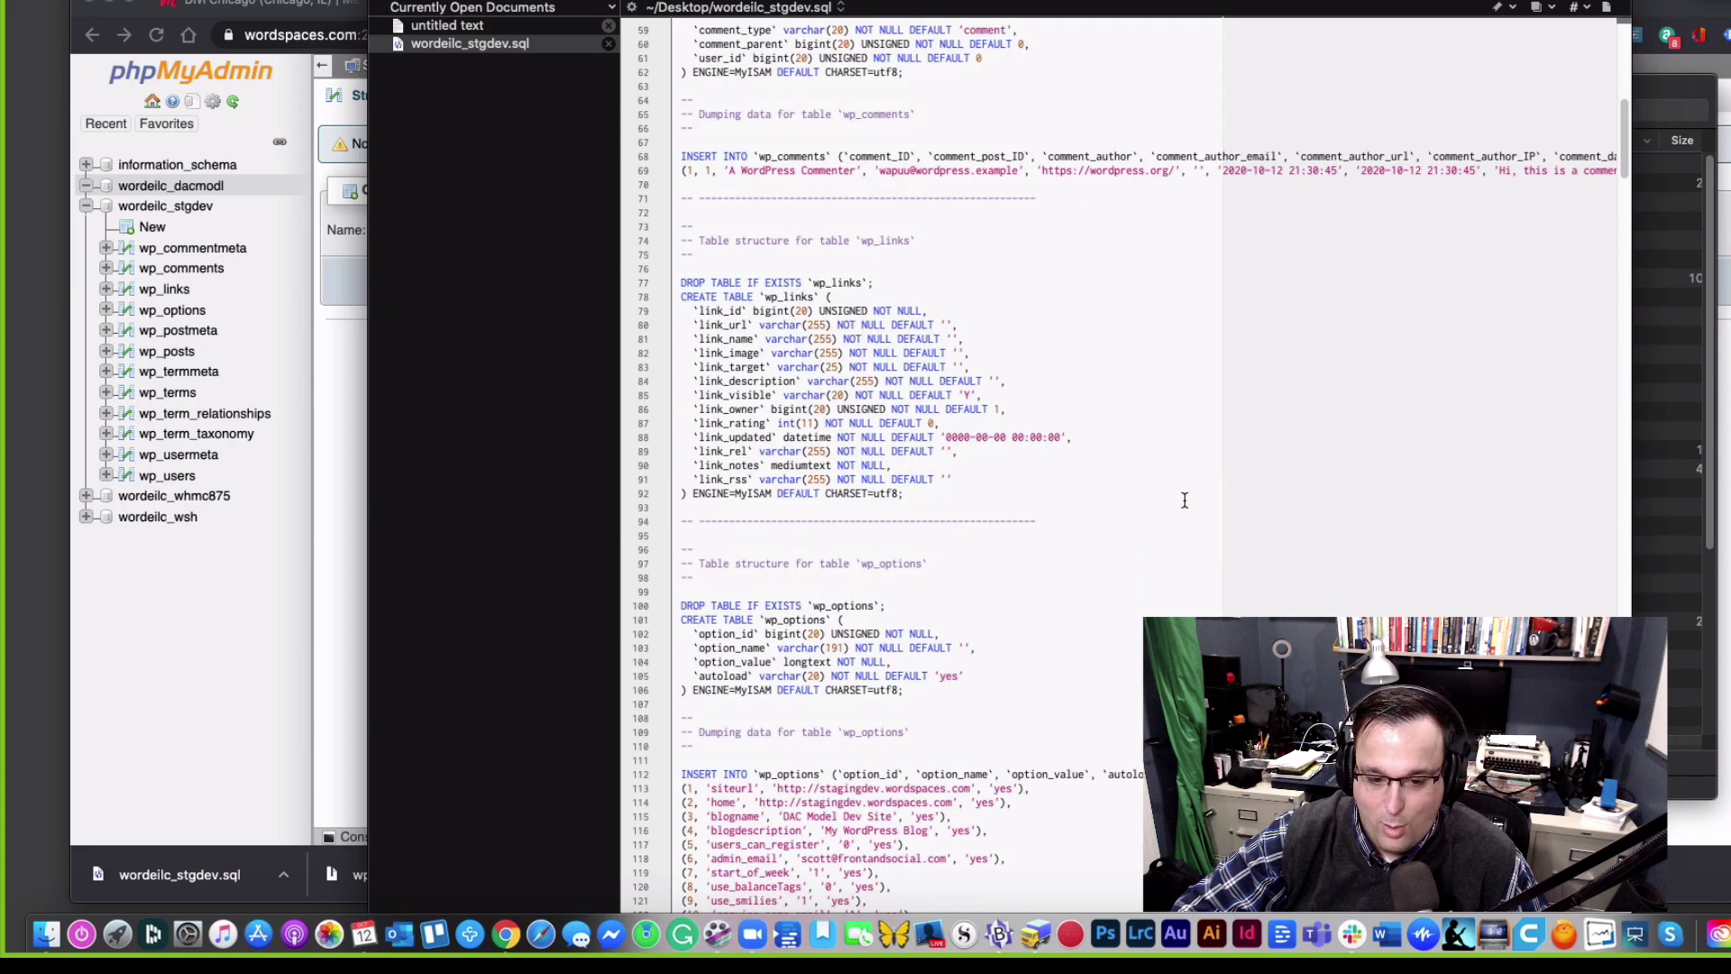
pyautogui.scroll(-5, 1184, 500)
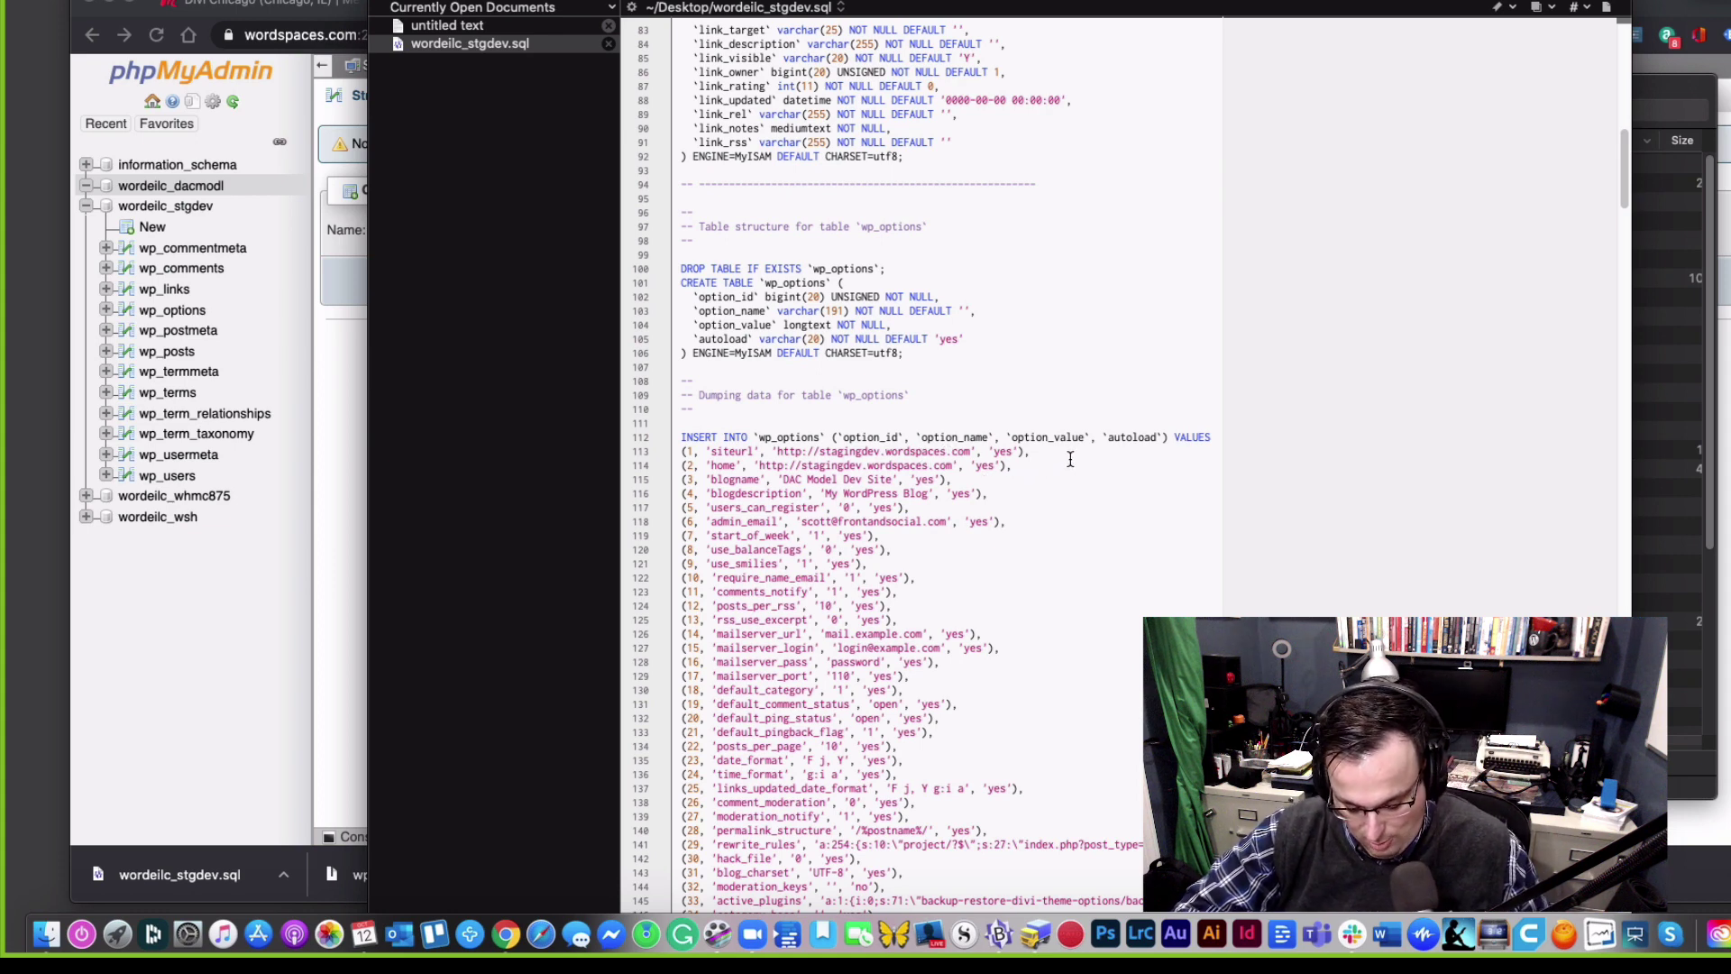
# Step: Search the SQL dump for stagingdev.wordspaces.com
pyautogui.press('super+f')
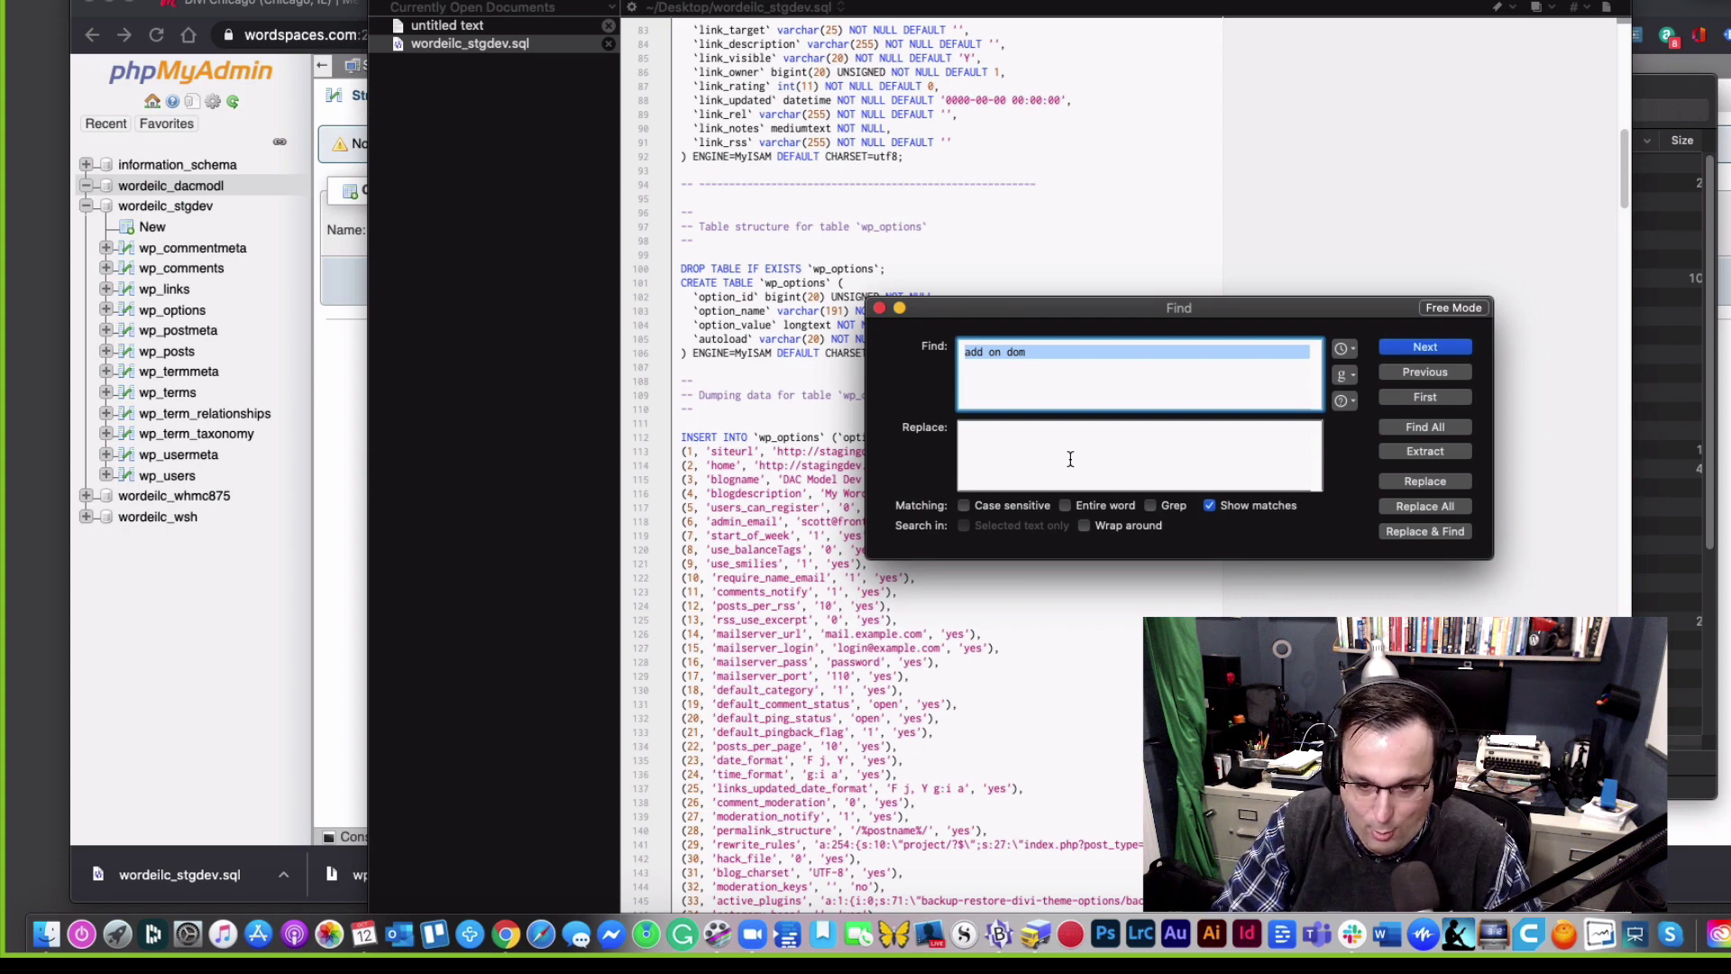
pyautogui.write('stag')
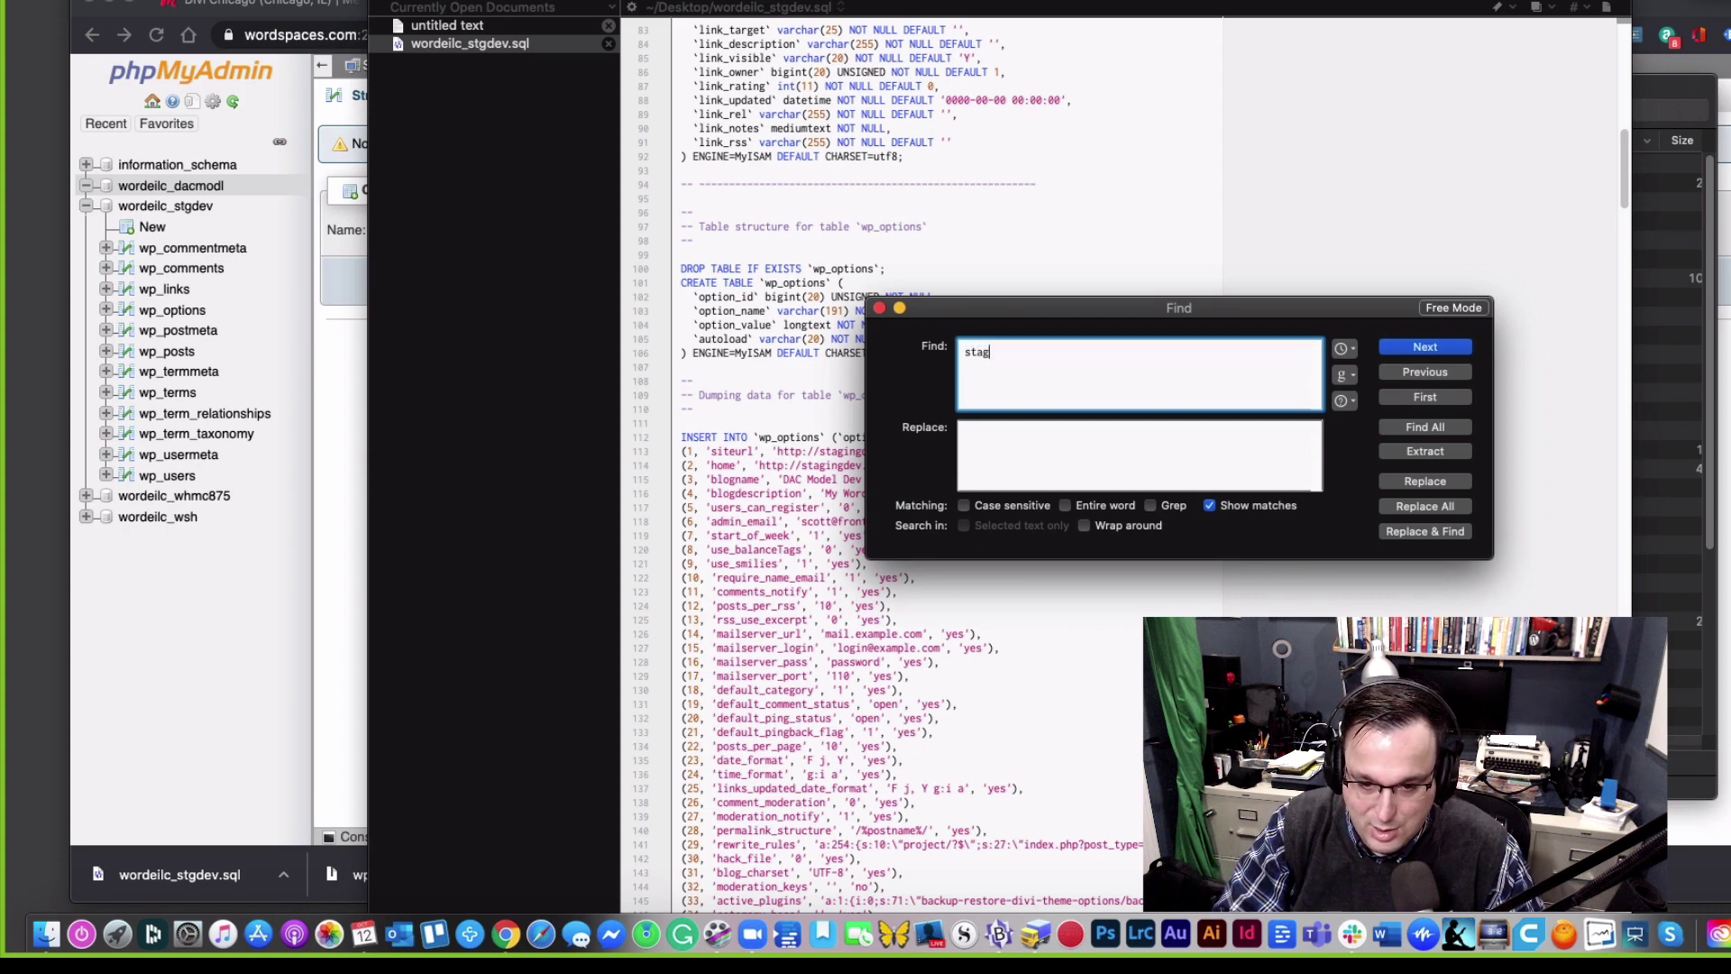
pyautogui.write('ingdev.')
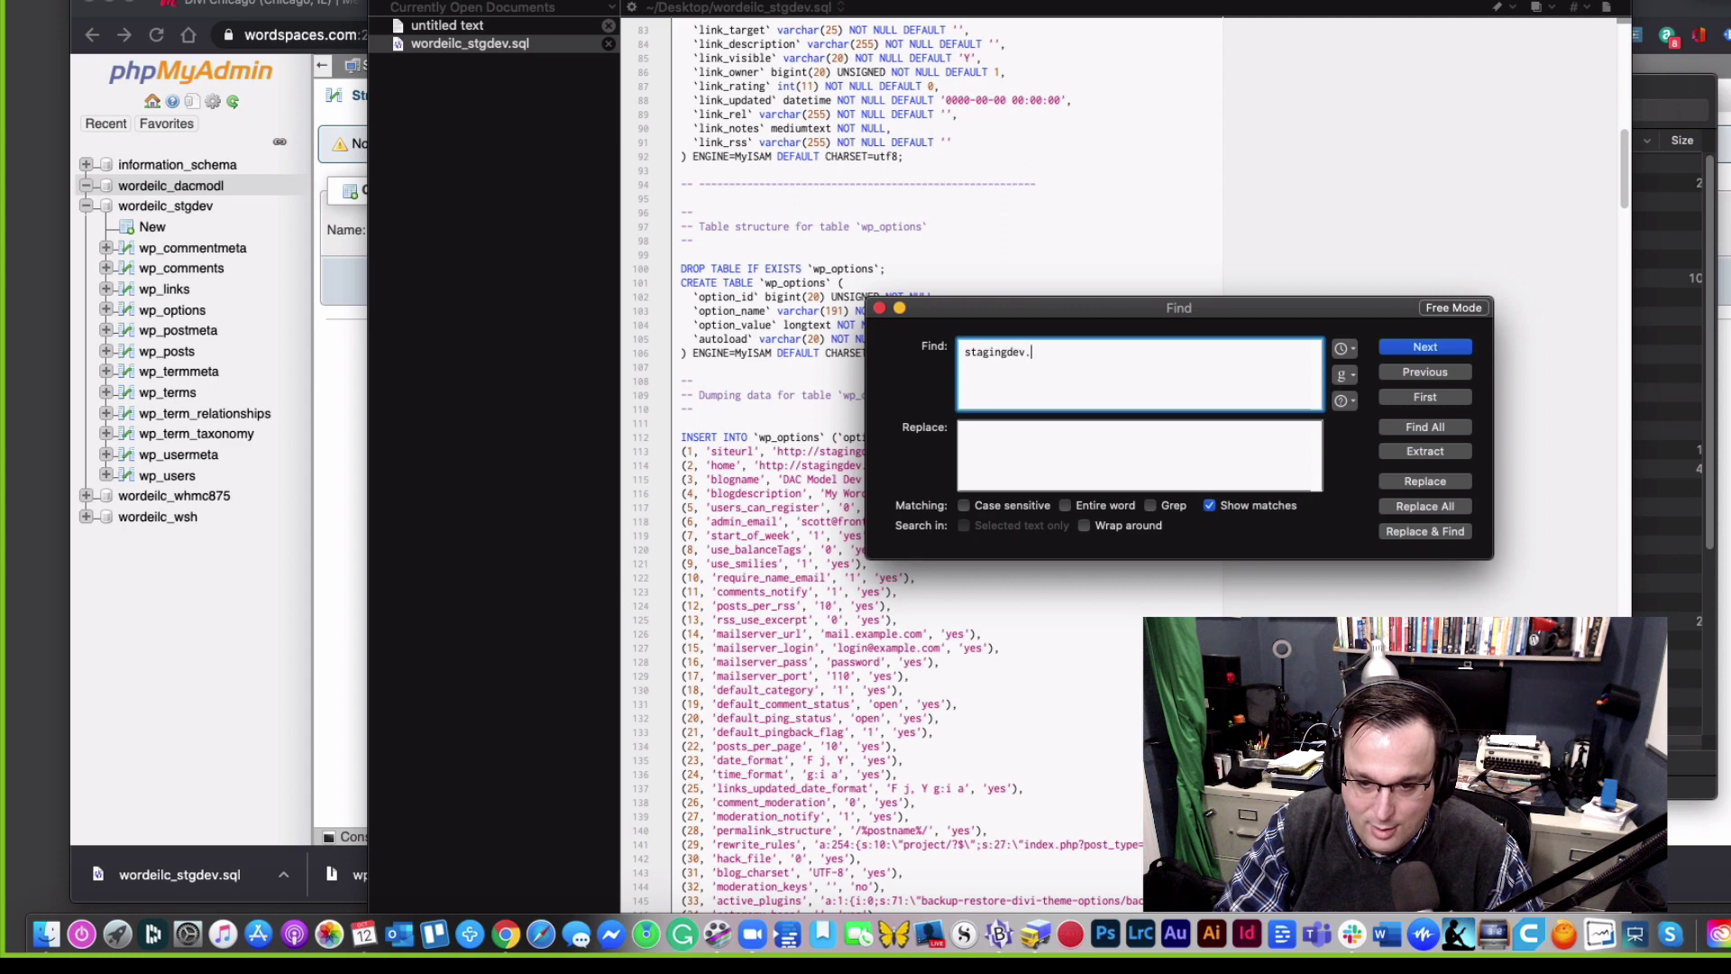
pyautogui.write('wordspaces')
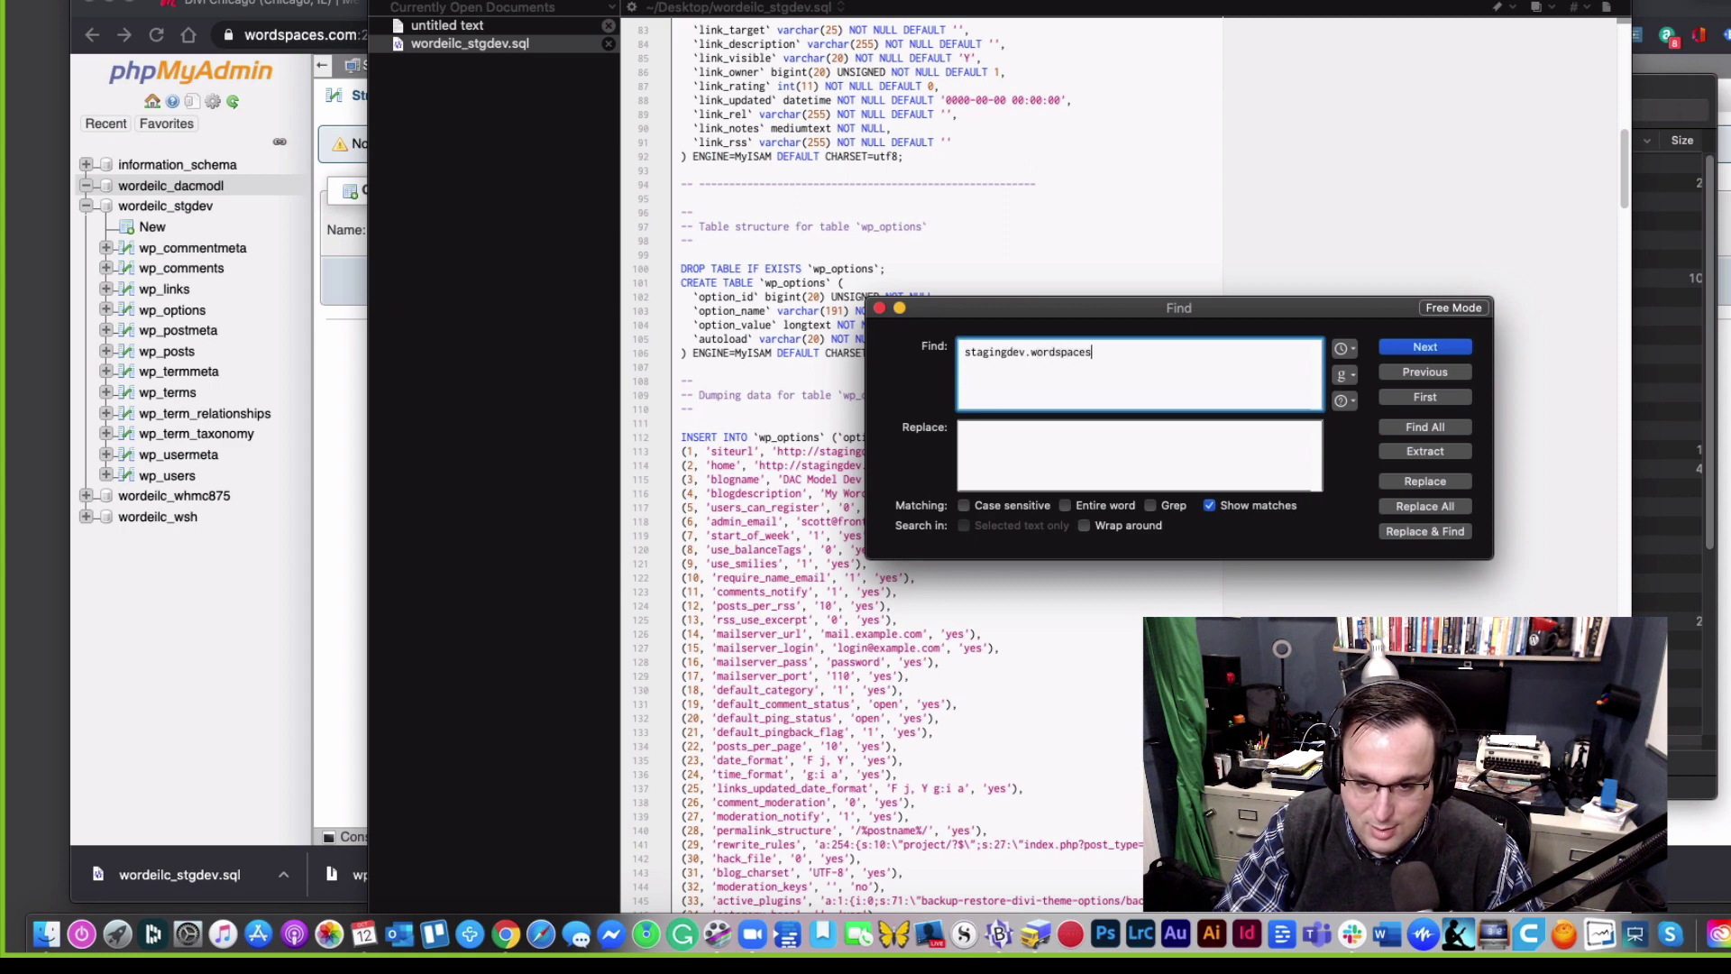
pyautogui.write('.com')
pyautogui.press('Tab')
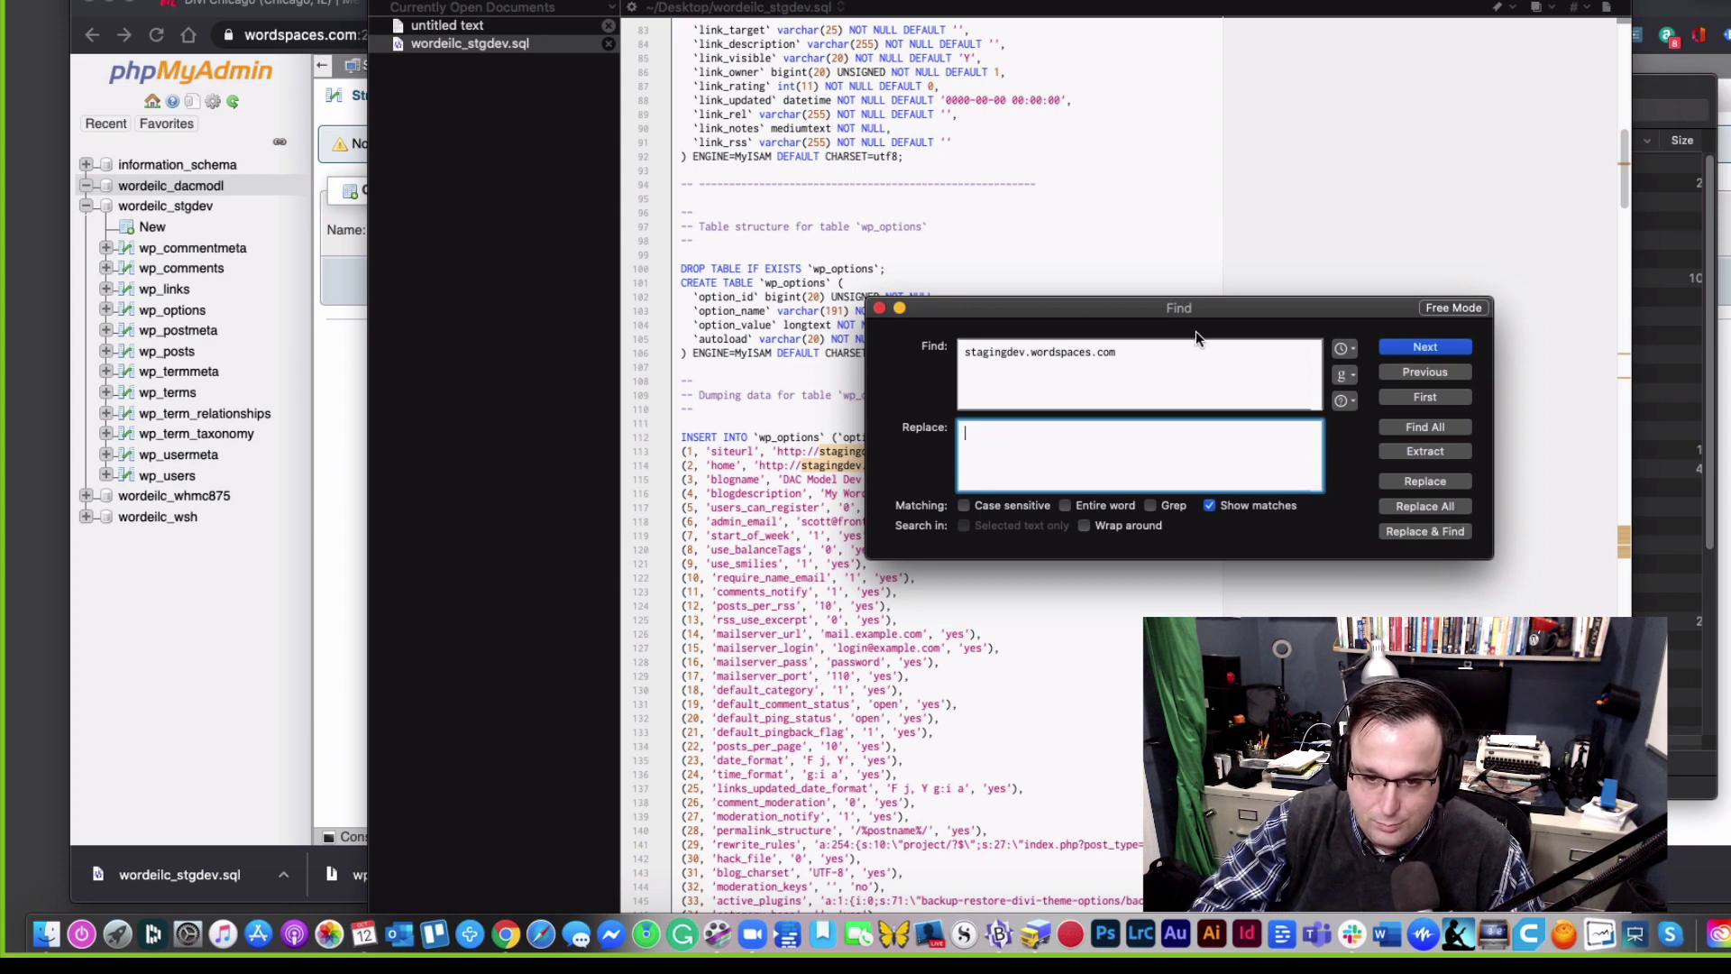
# Step: Replace all occurrences with dacmodel.com and close the Find dialog
pyautogui.moveTo(1195, 315); pyautogui.dragTo(1312, 123)
pyautogui.write('d')
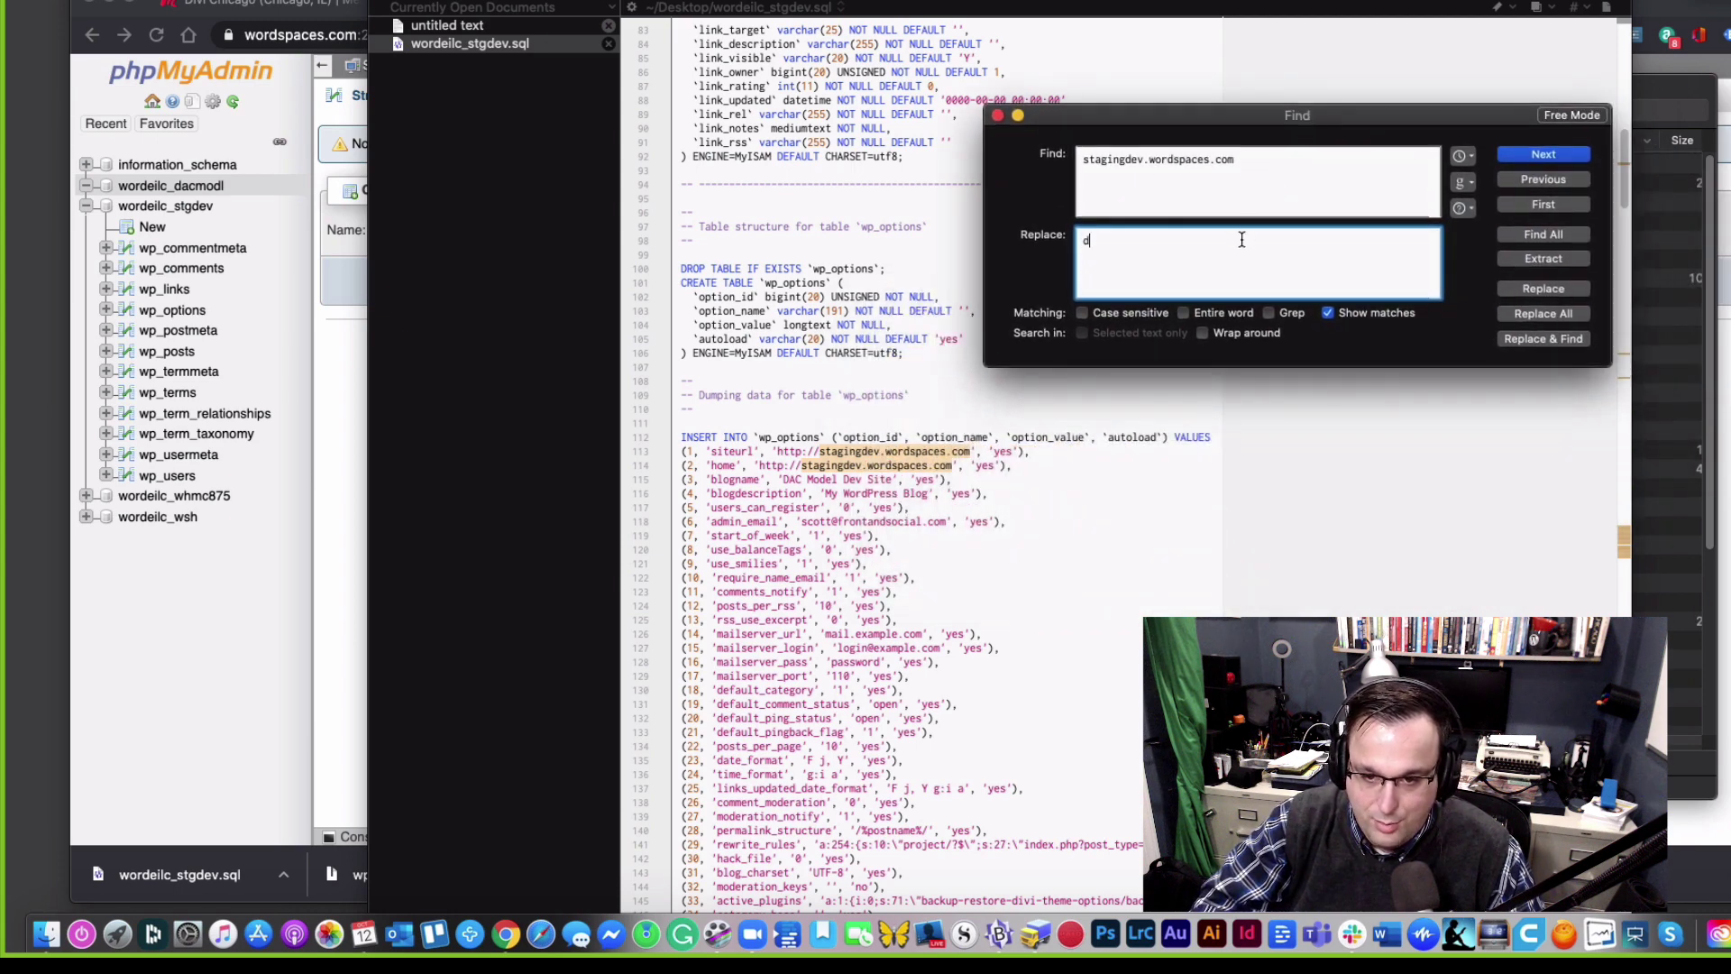
pyautogui.write('acmodel.com')
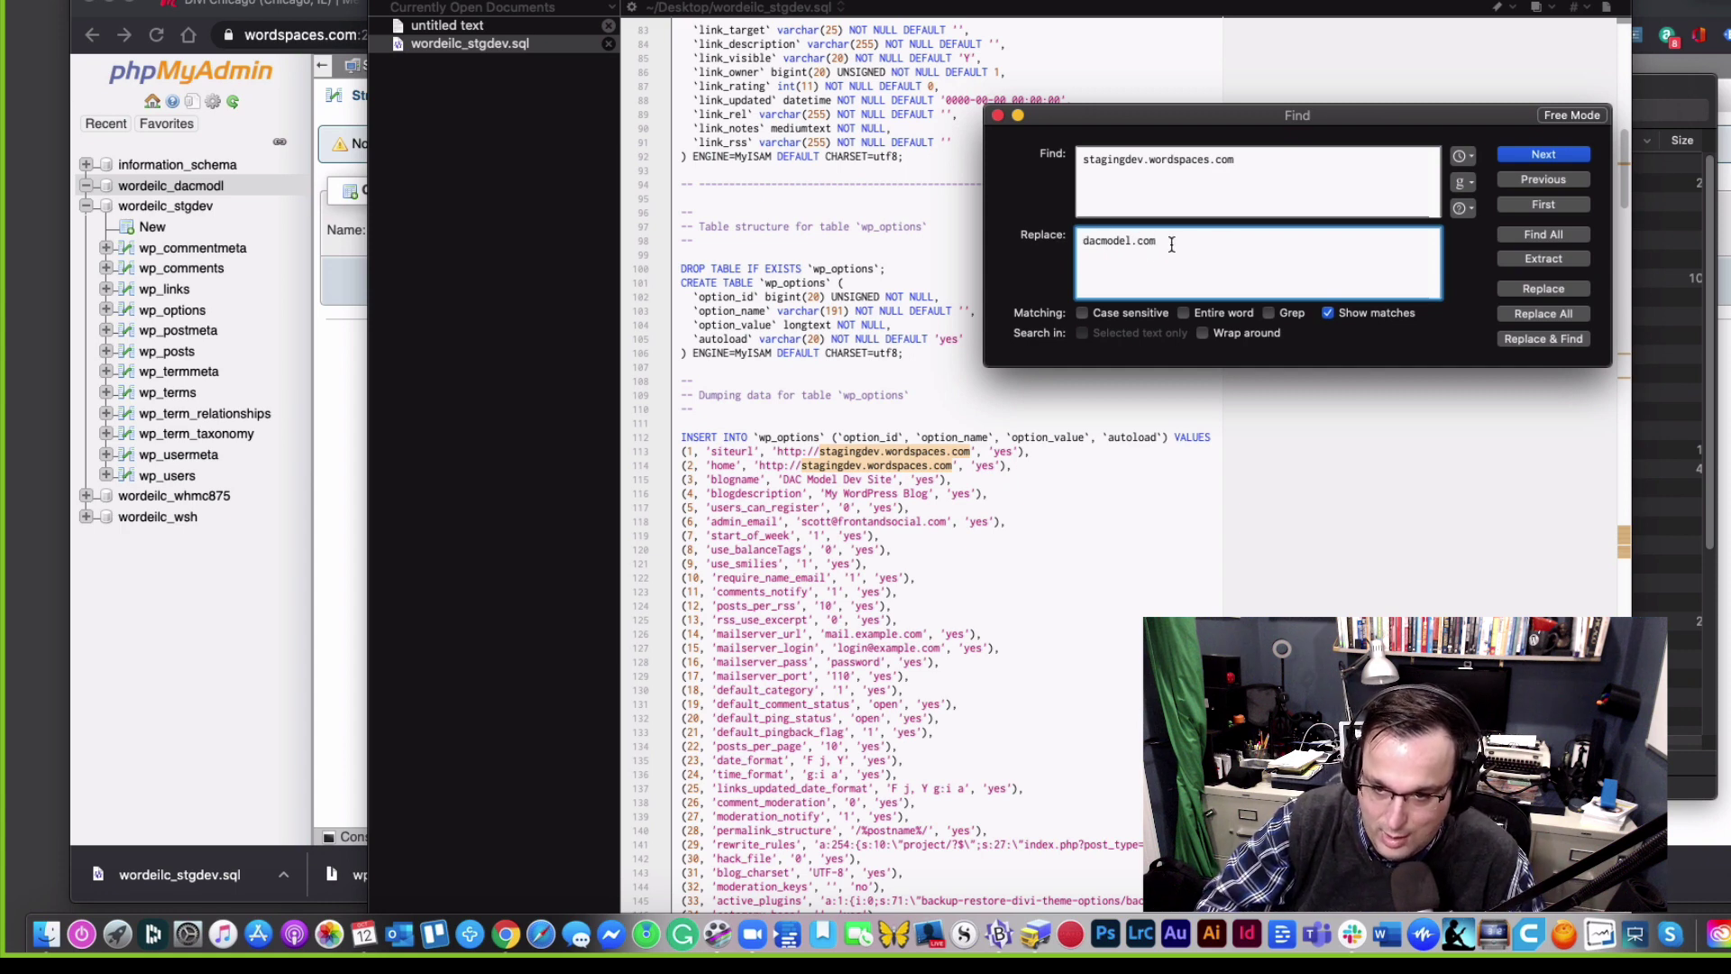
pyautogui.write('/')
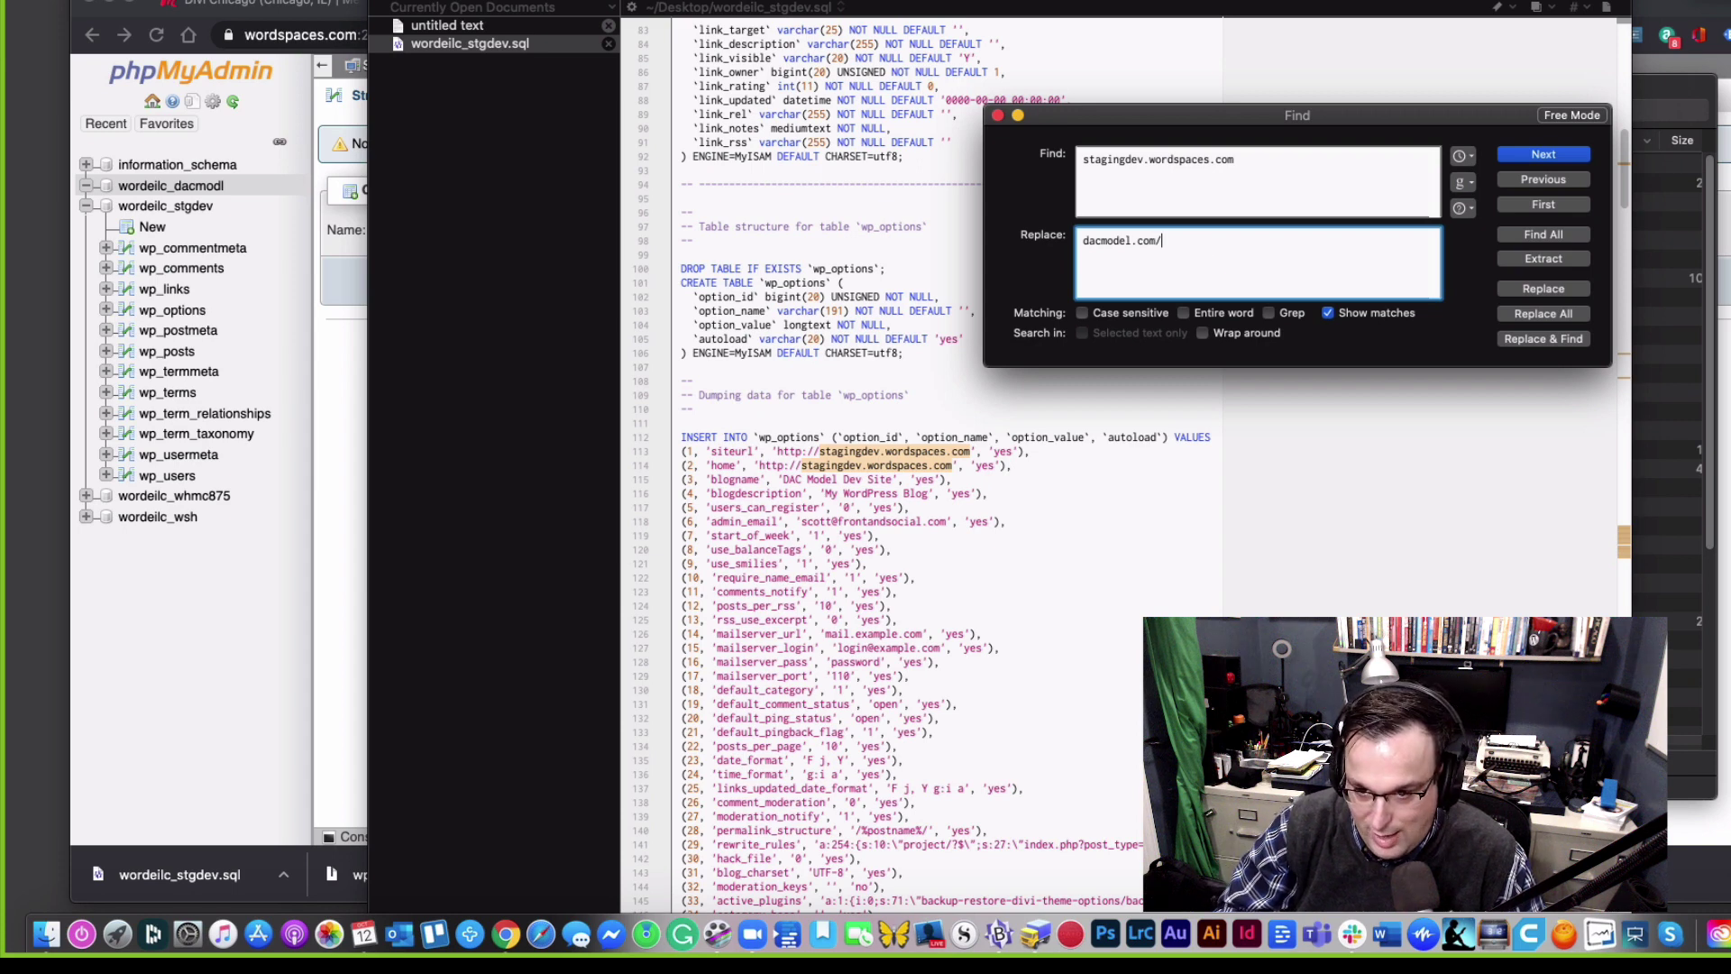
pyautogui.click(1299, 193)
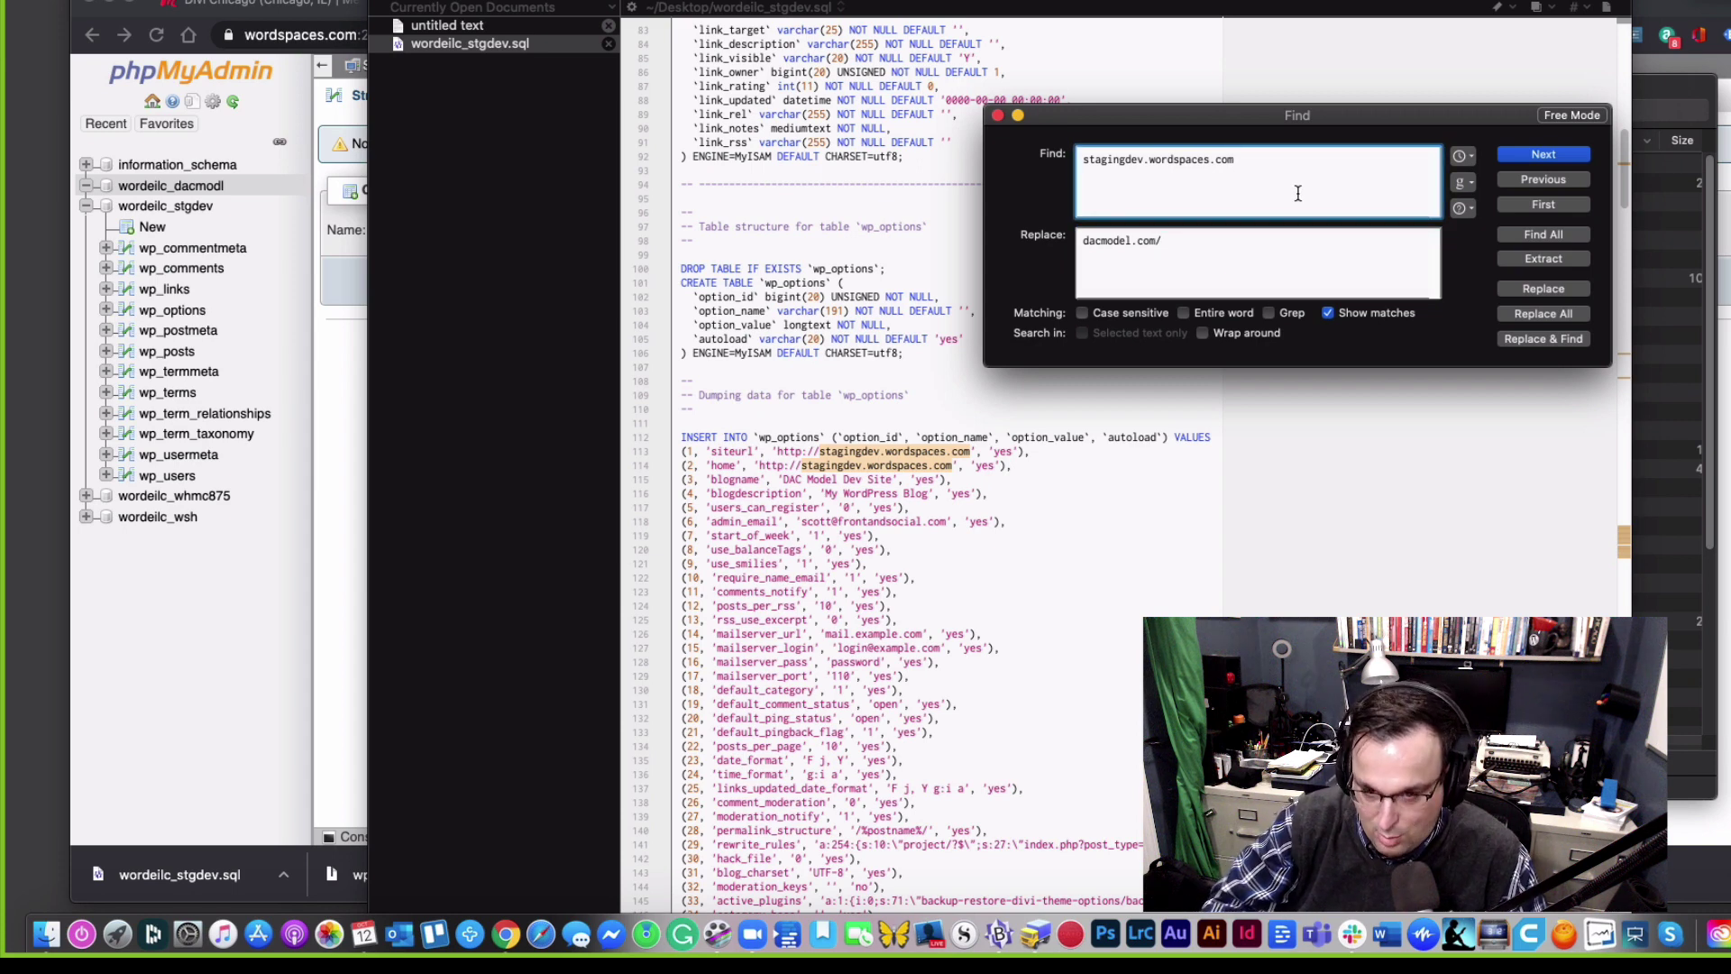
pyautogui.click(1268, 245)
pyautogui.press('BackSpace')
pyautogui.write('\\')
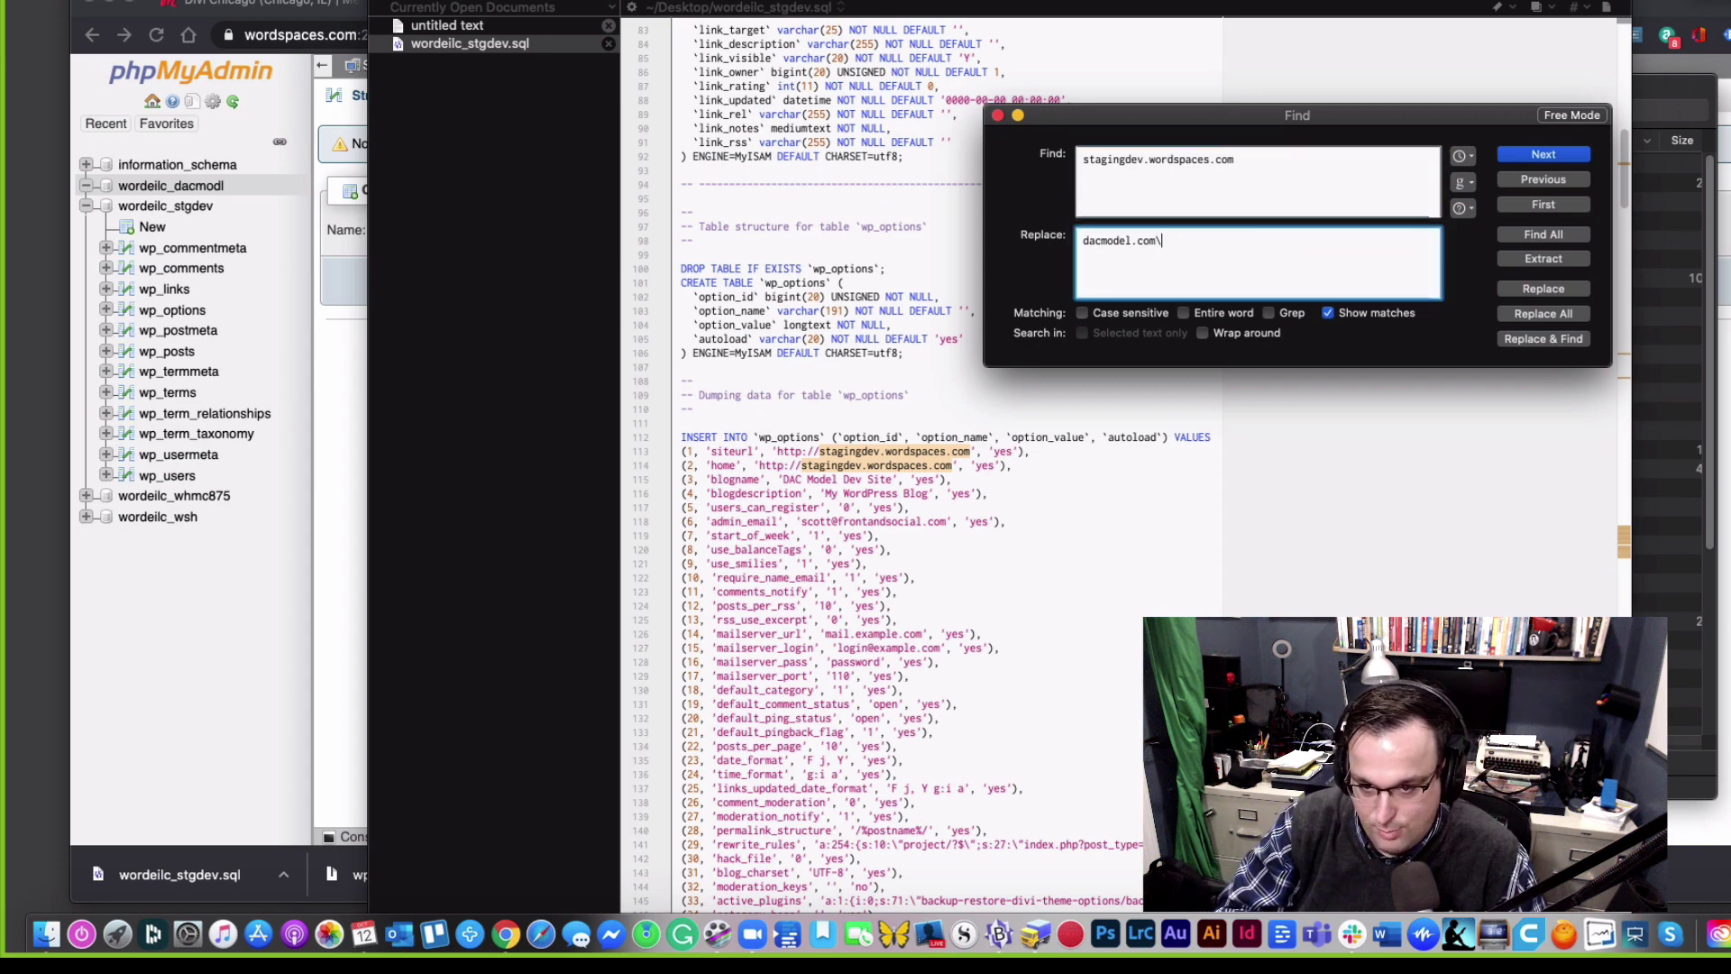
pyautogui.click(1280, 167)
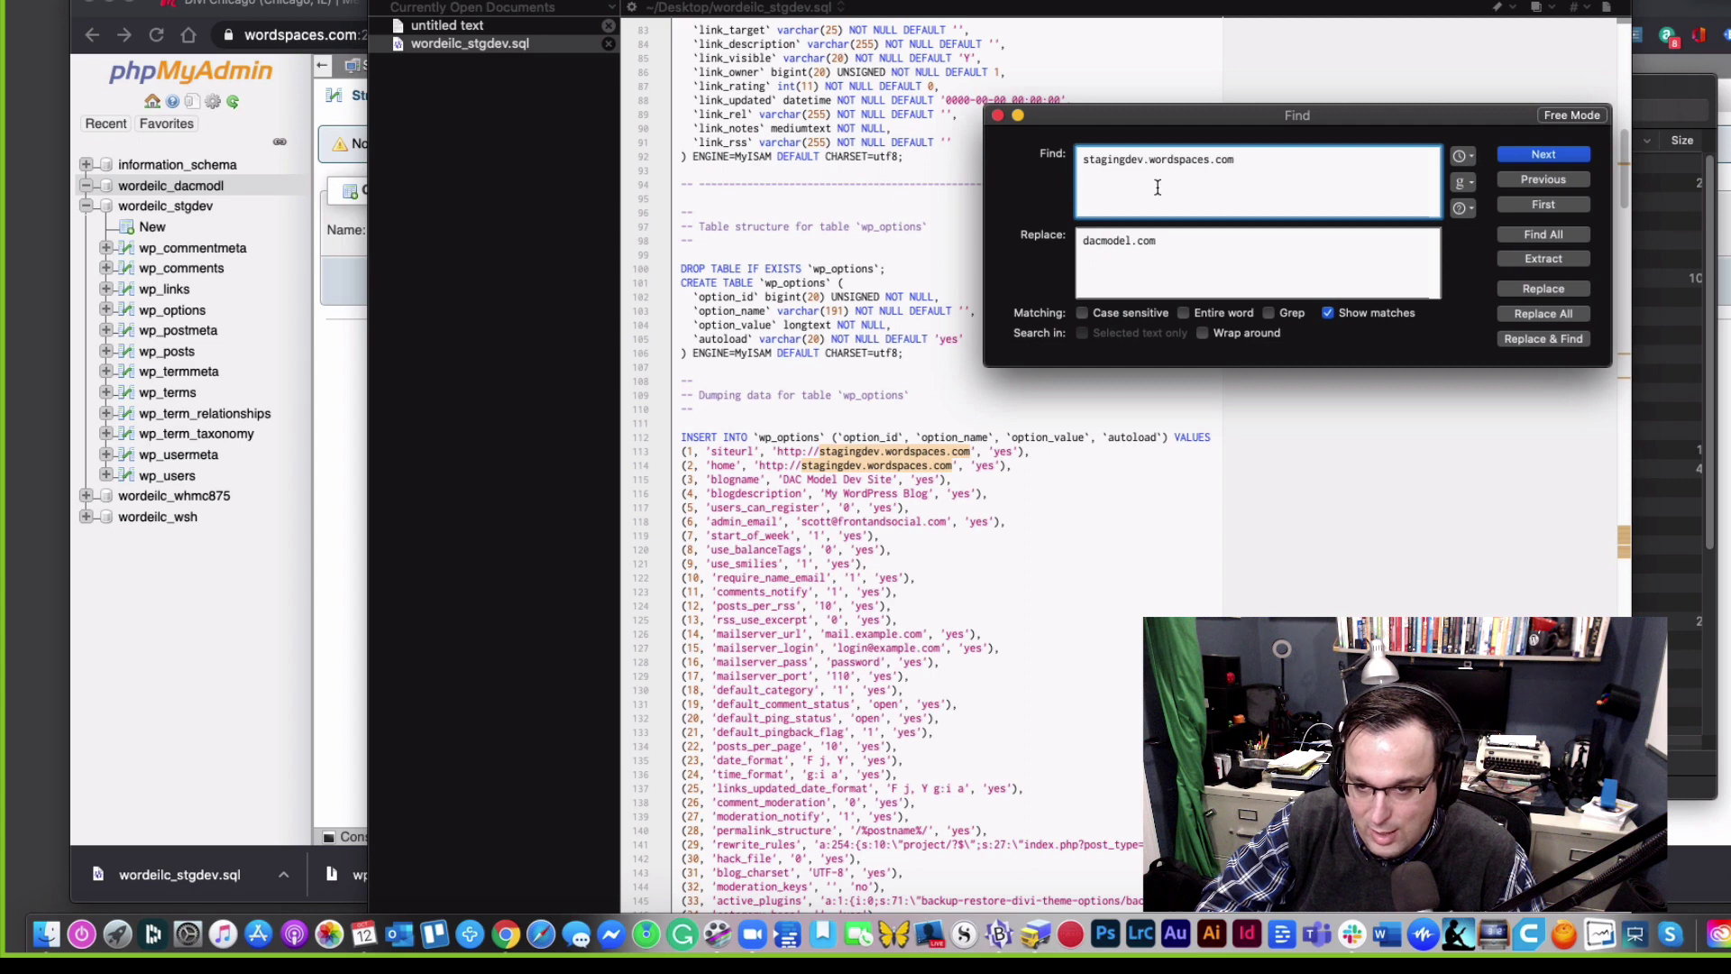
pyautogui.click(1206, 250)
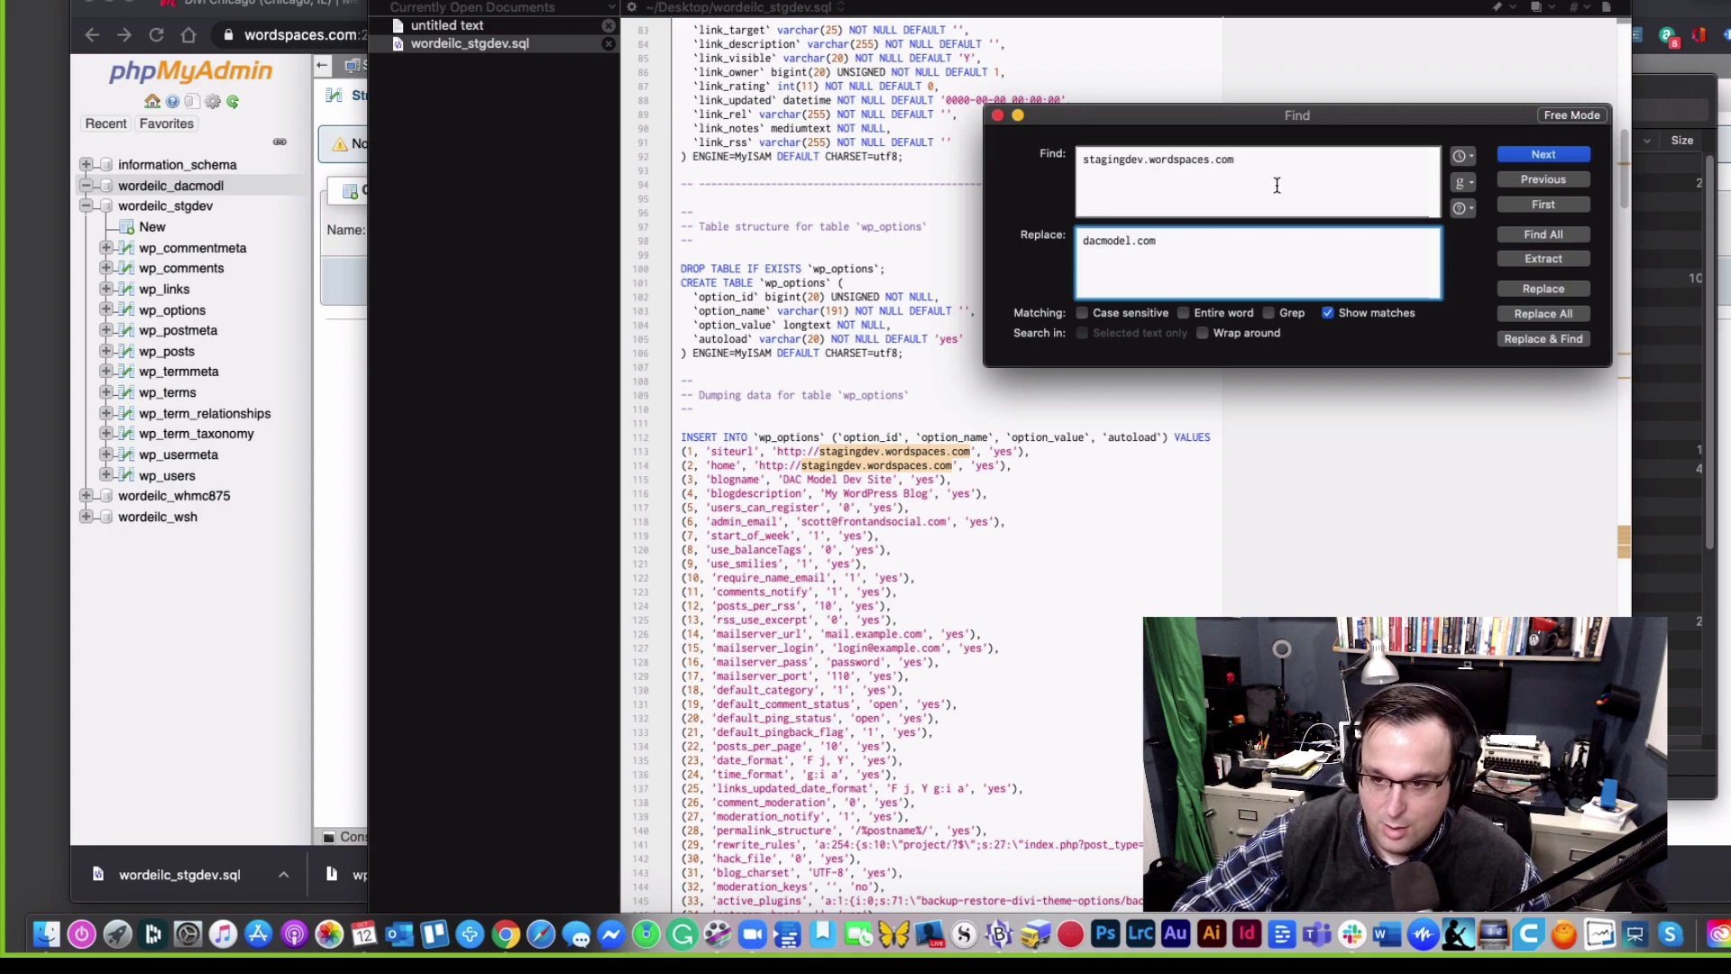
pyautogui.click(1536, 321)
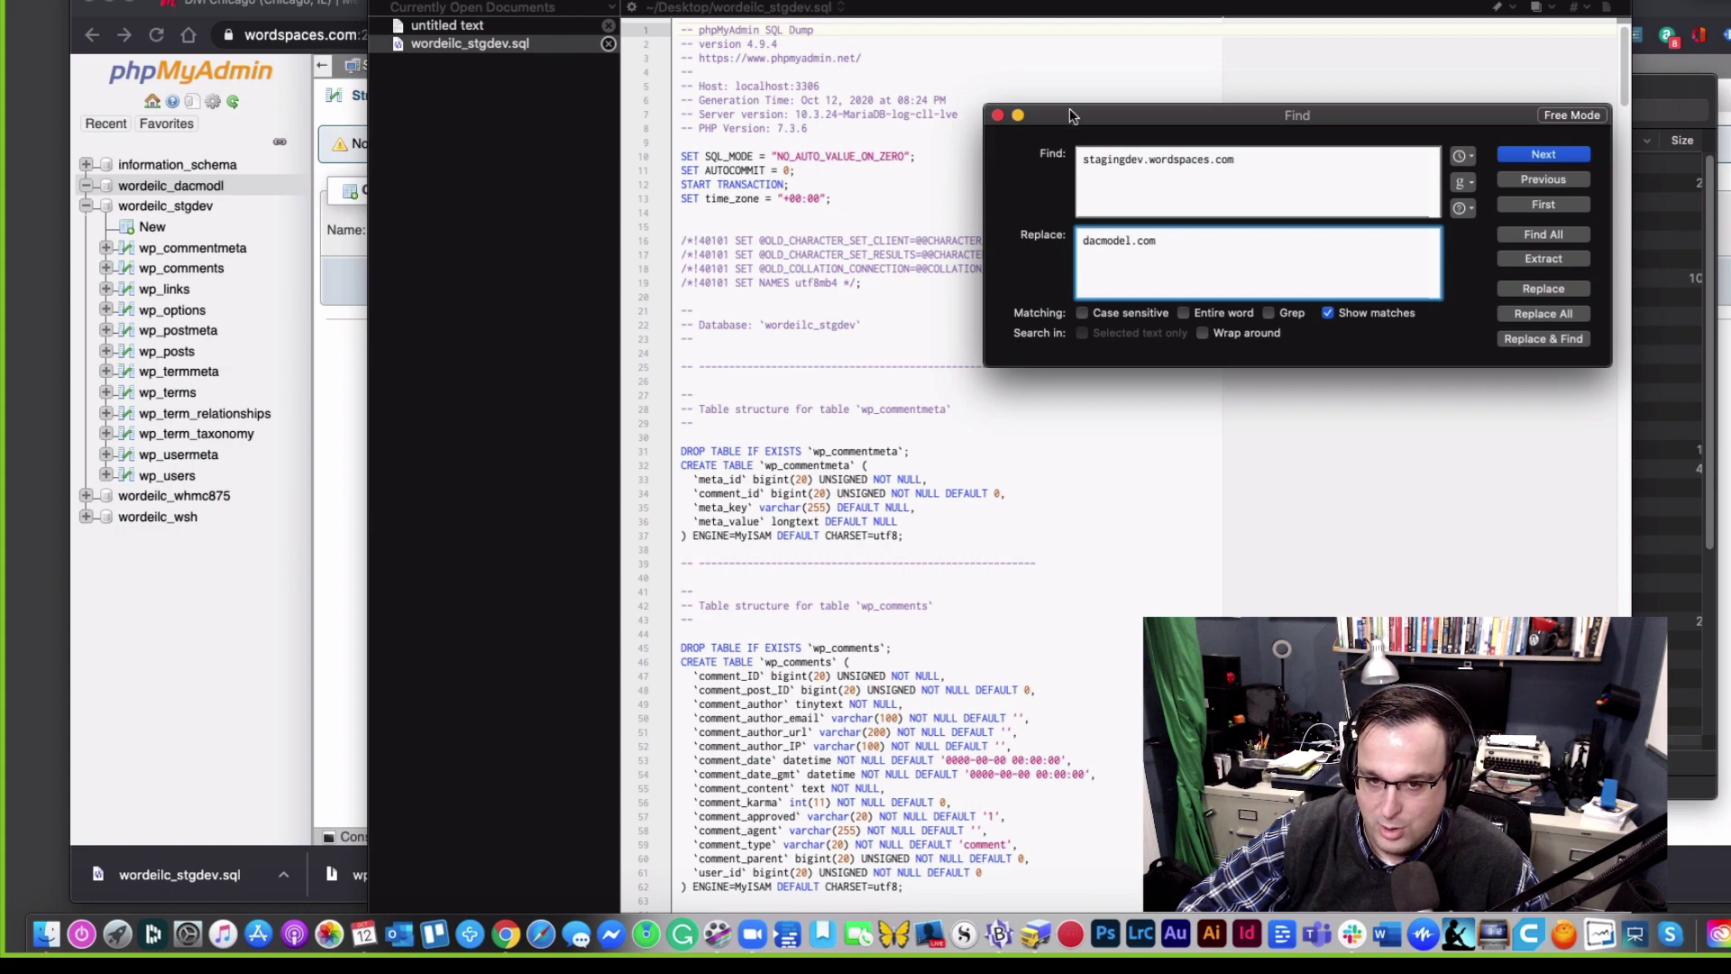
pyautogui.click(997, 114)
pyautogui.scroll(-10, 1161, 243)
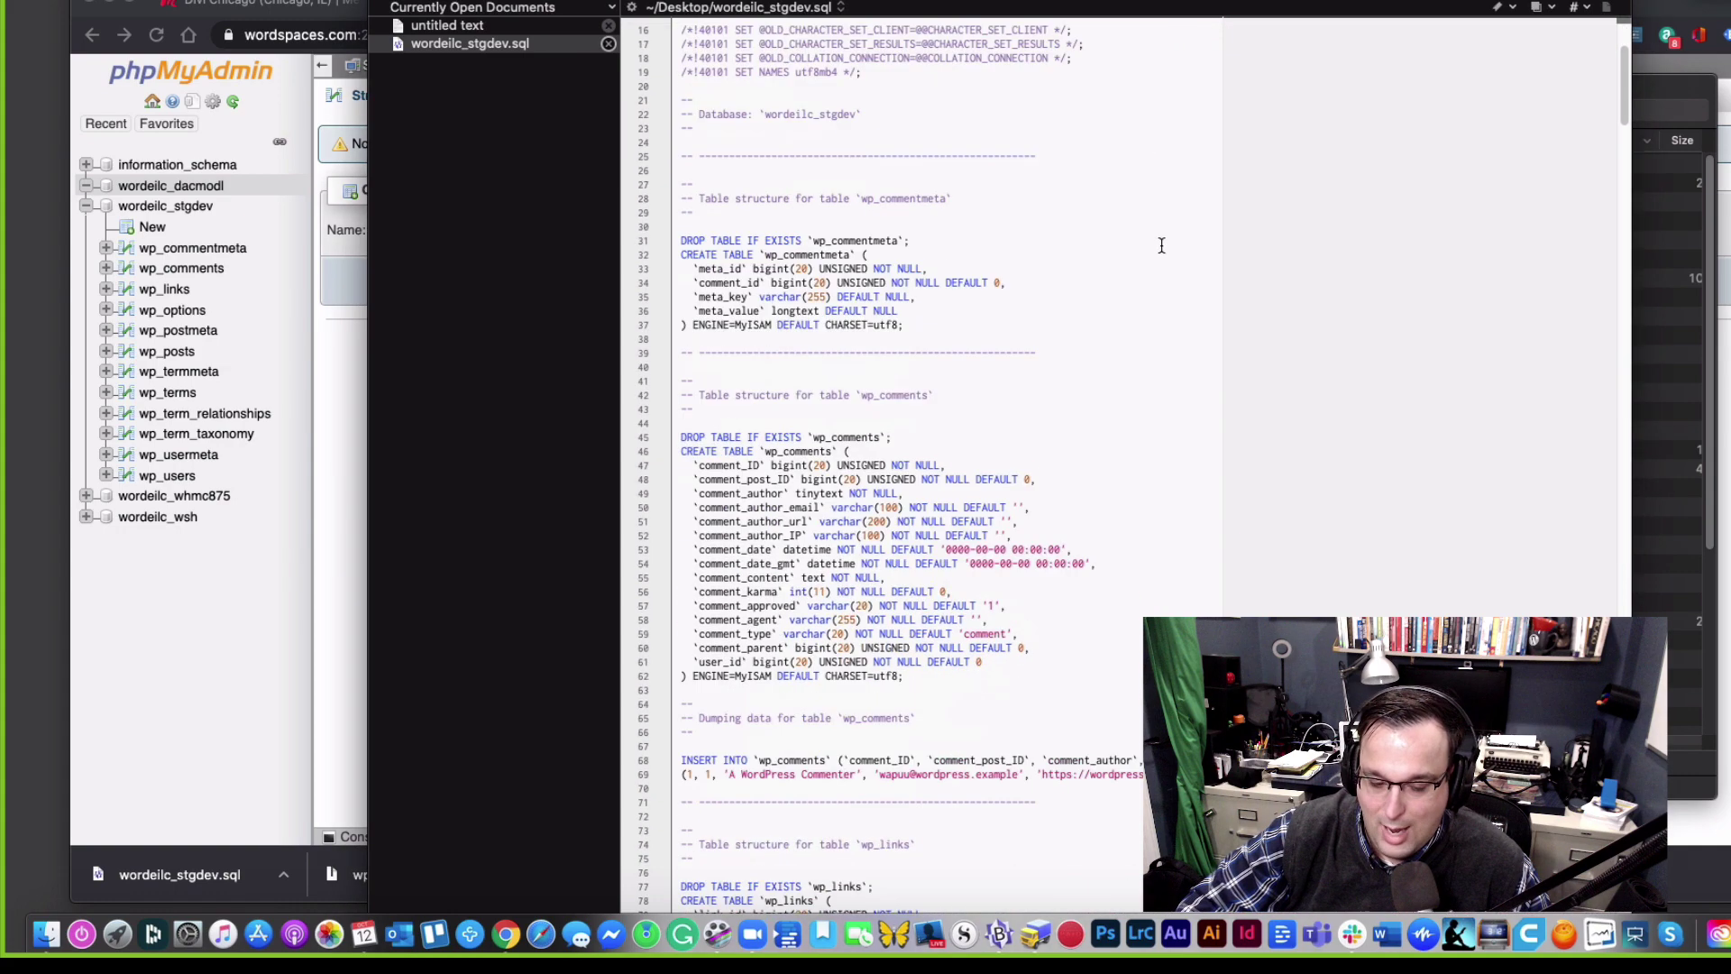
pyautogui.scroll(-8, 1161, 246)
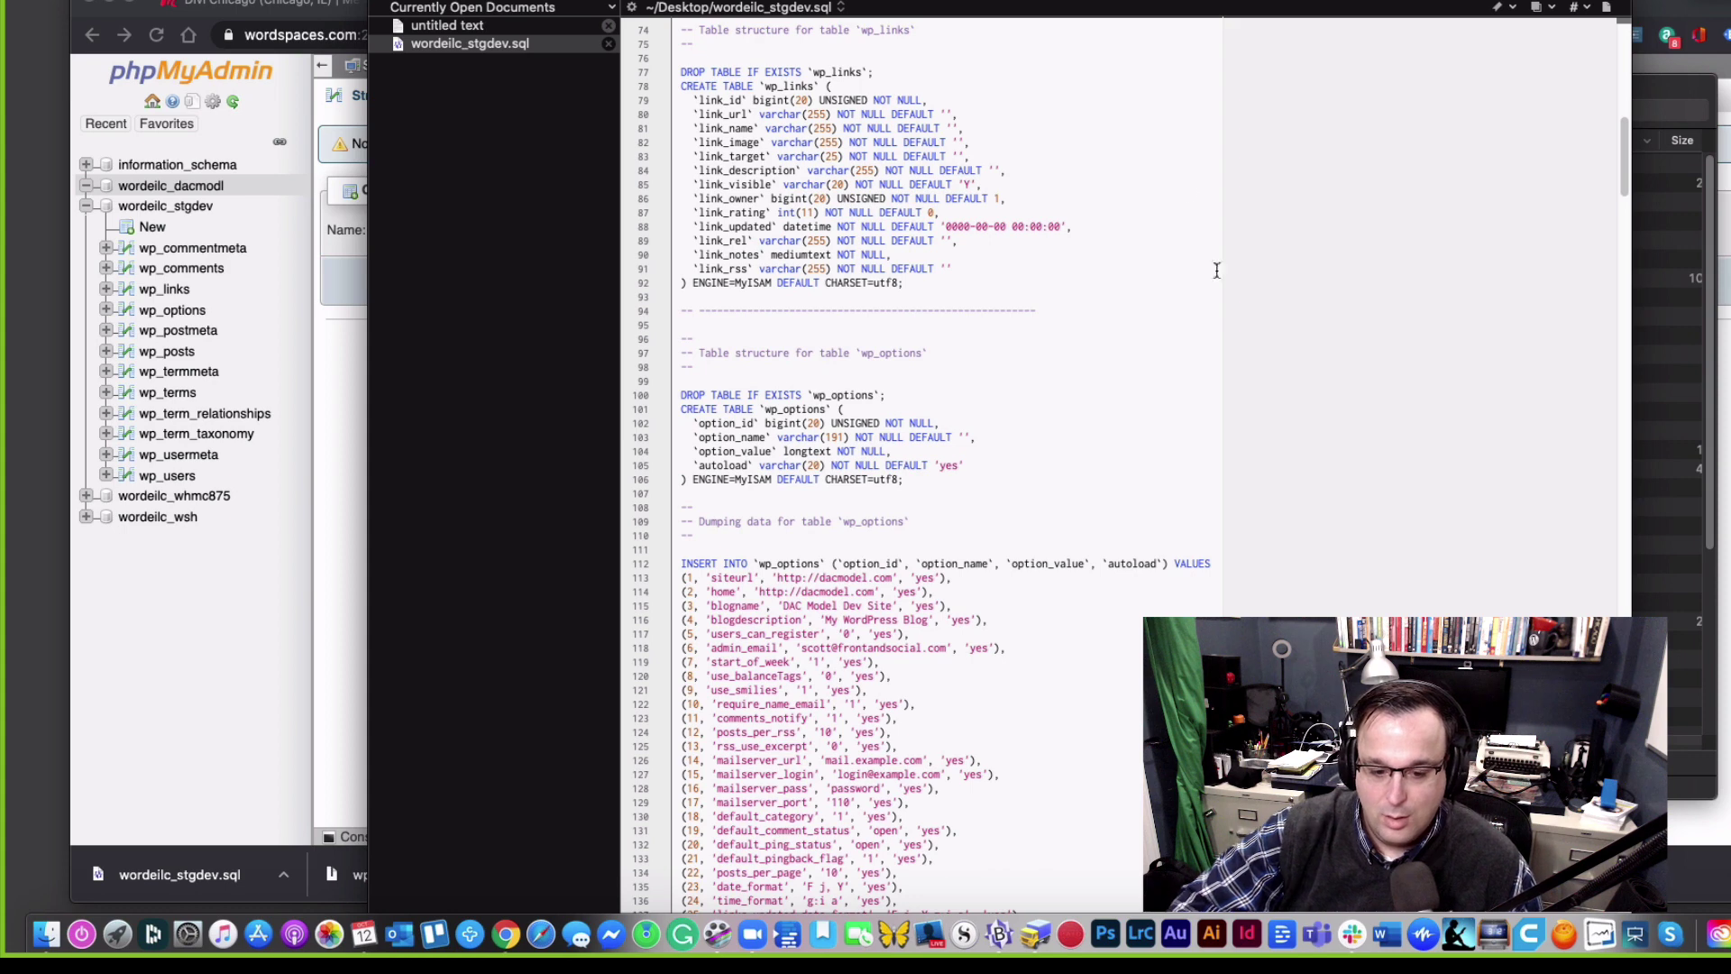
pyautogui.click(251, 614)
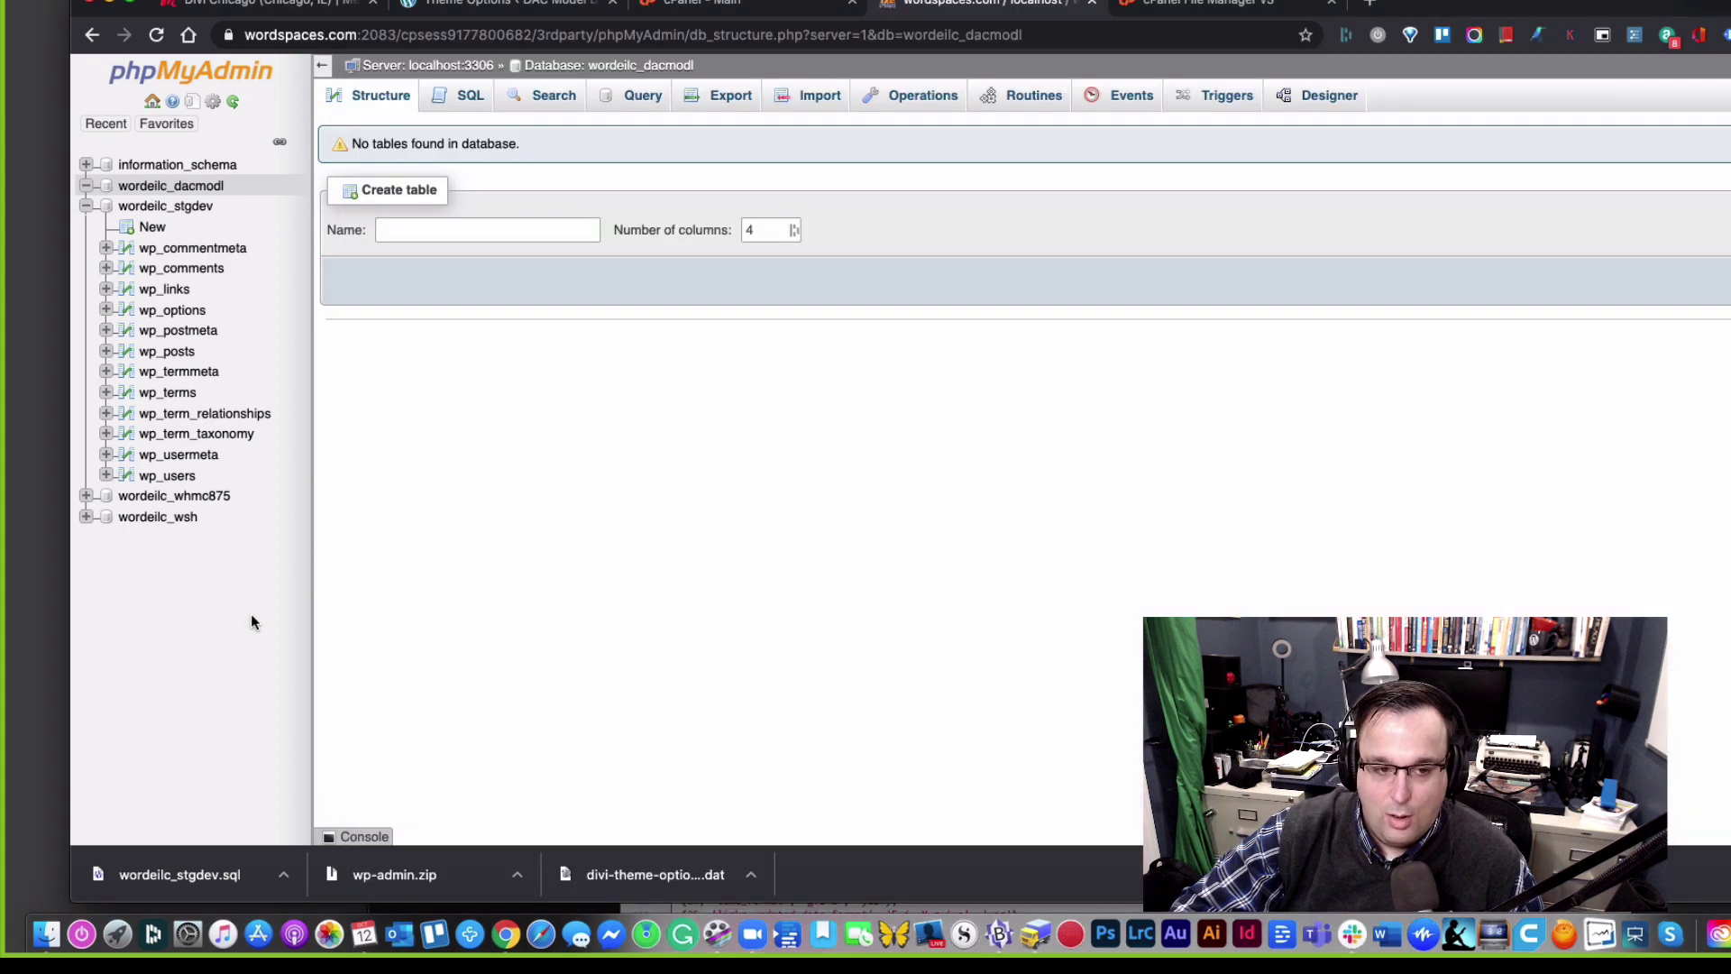
# Step: Import wordeilc_stgdev.sql into wordeilc_dacmodl and view its 12 new wp_ tables
pyautogui.click(86, 207)
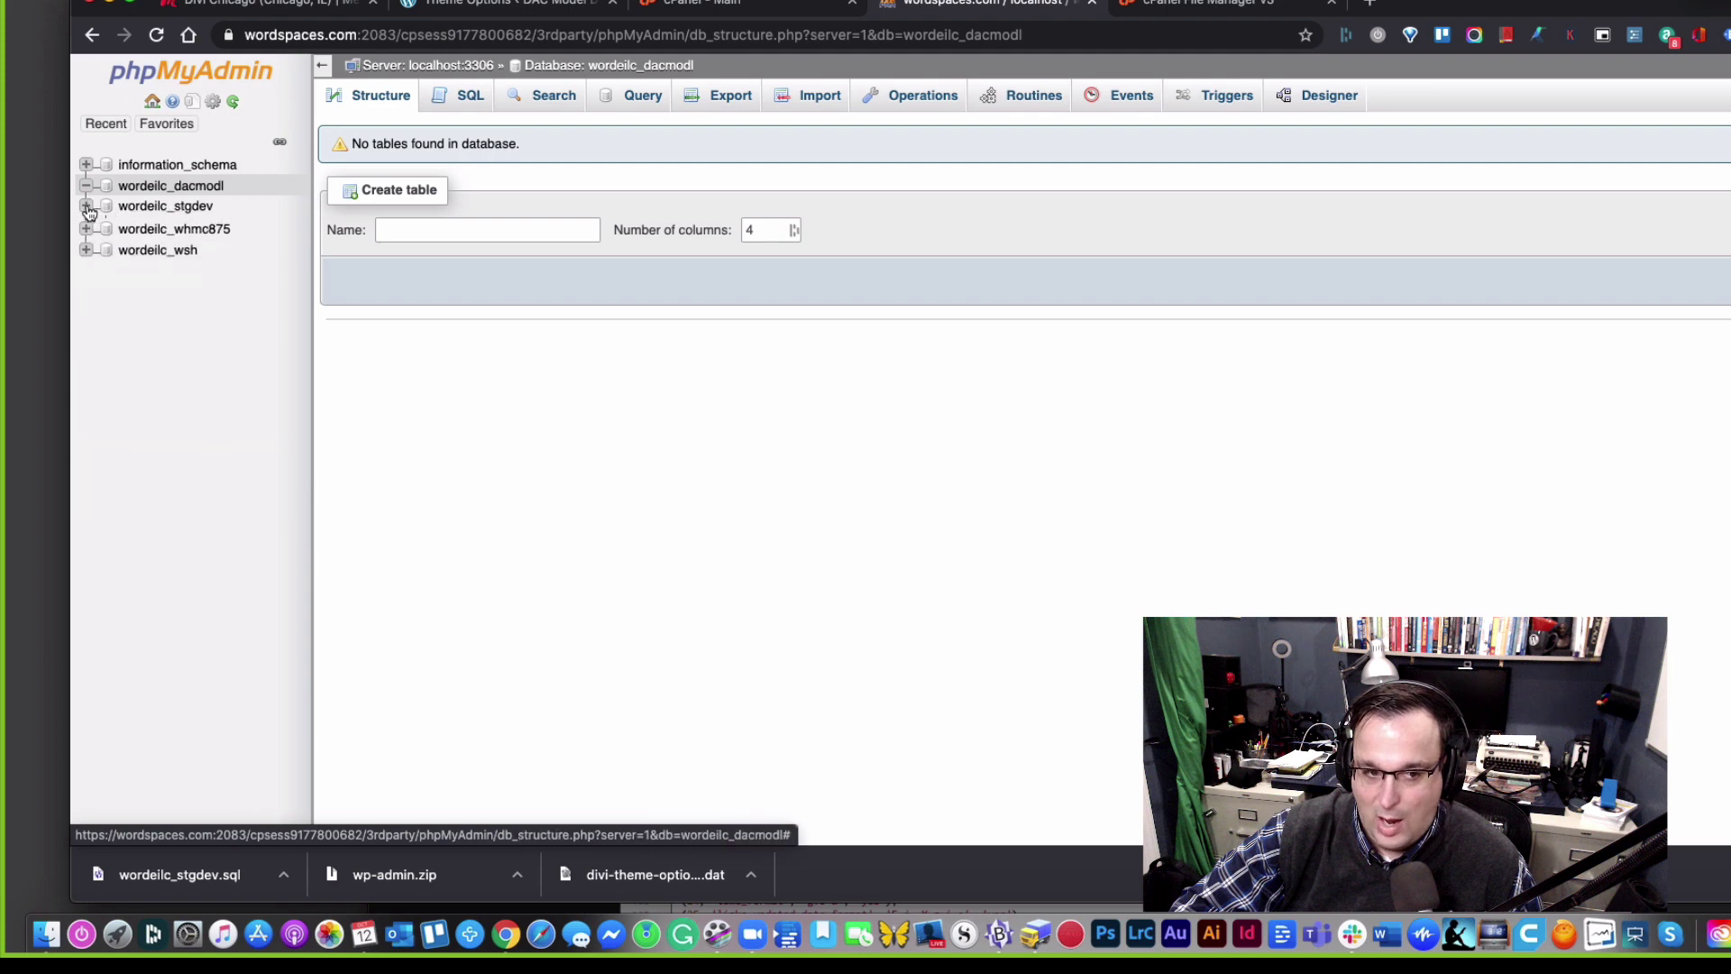
pyautogui.click(170, 188)
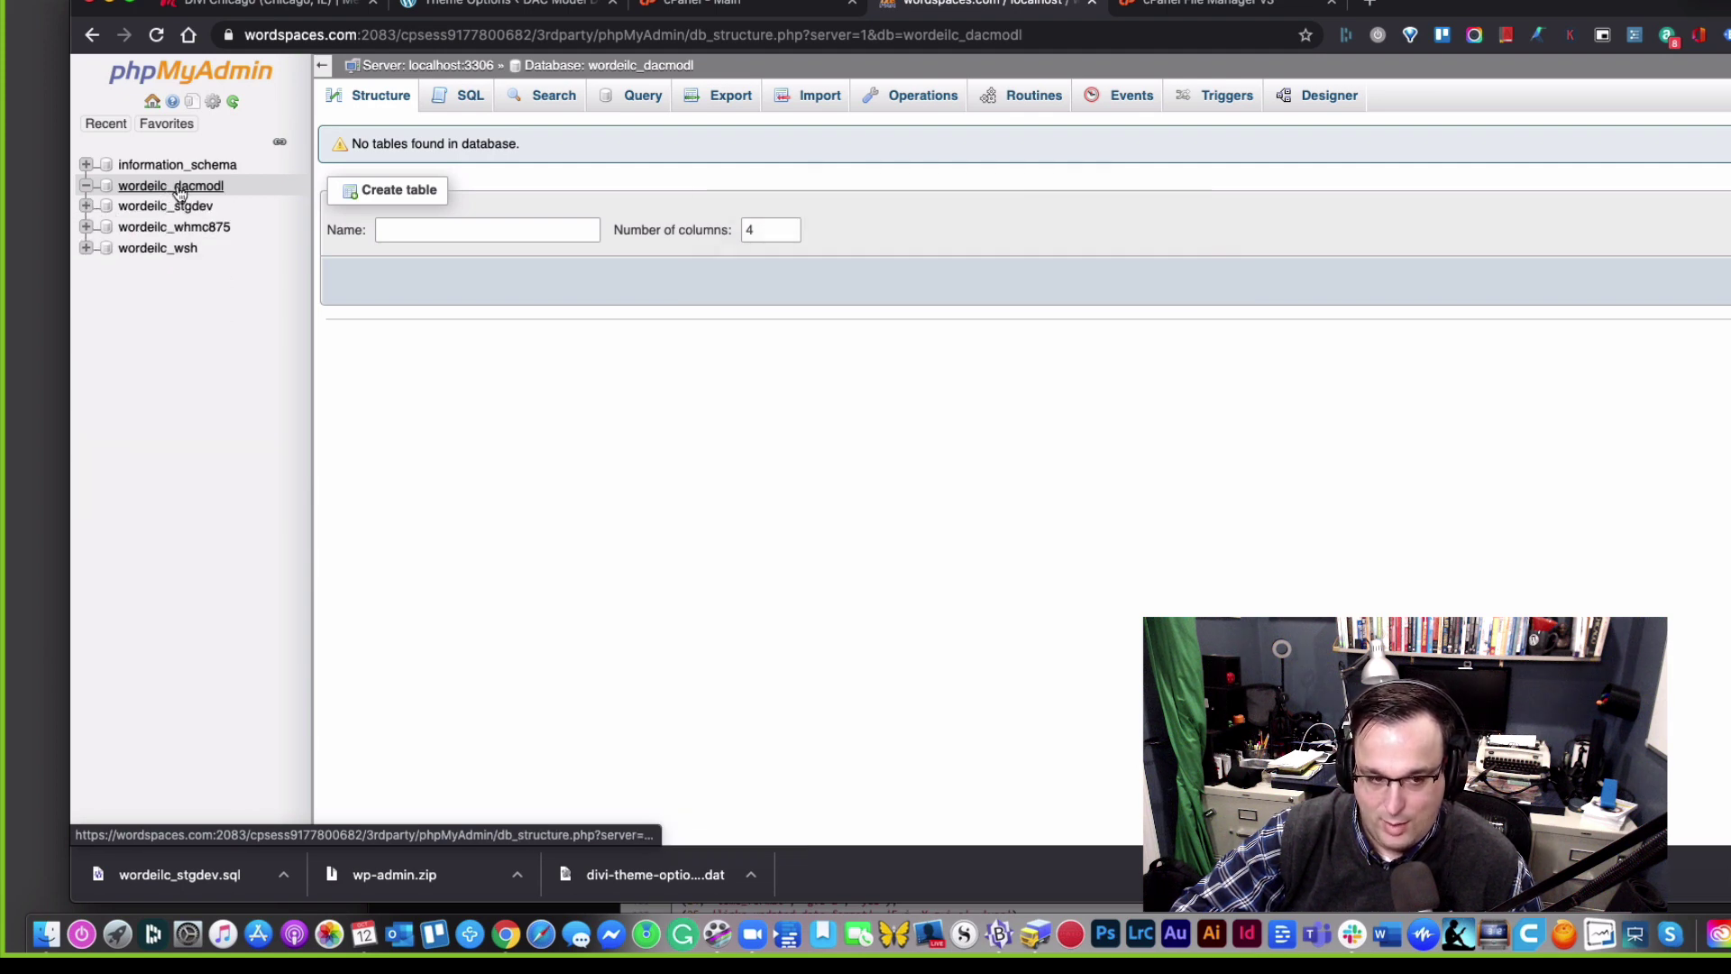
pyautogui.click(821, 104)
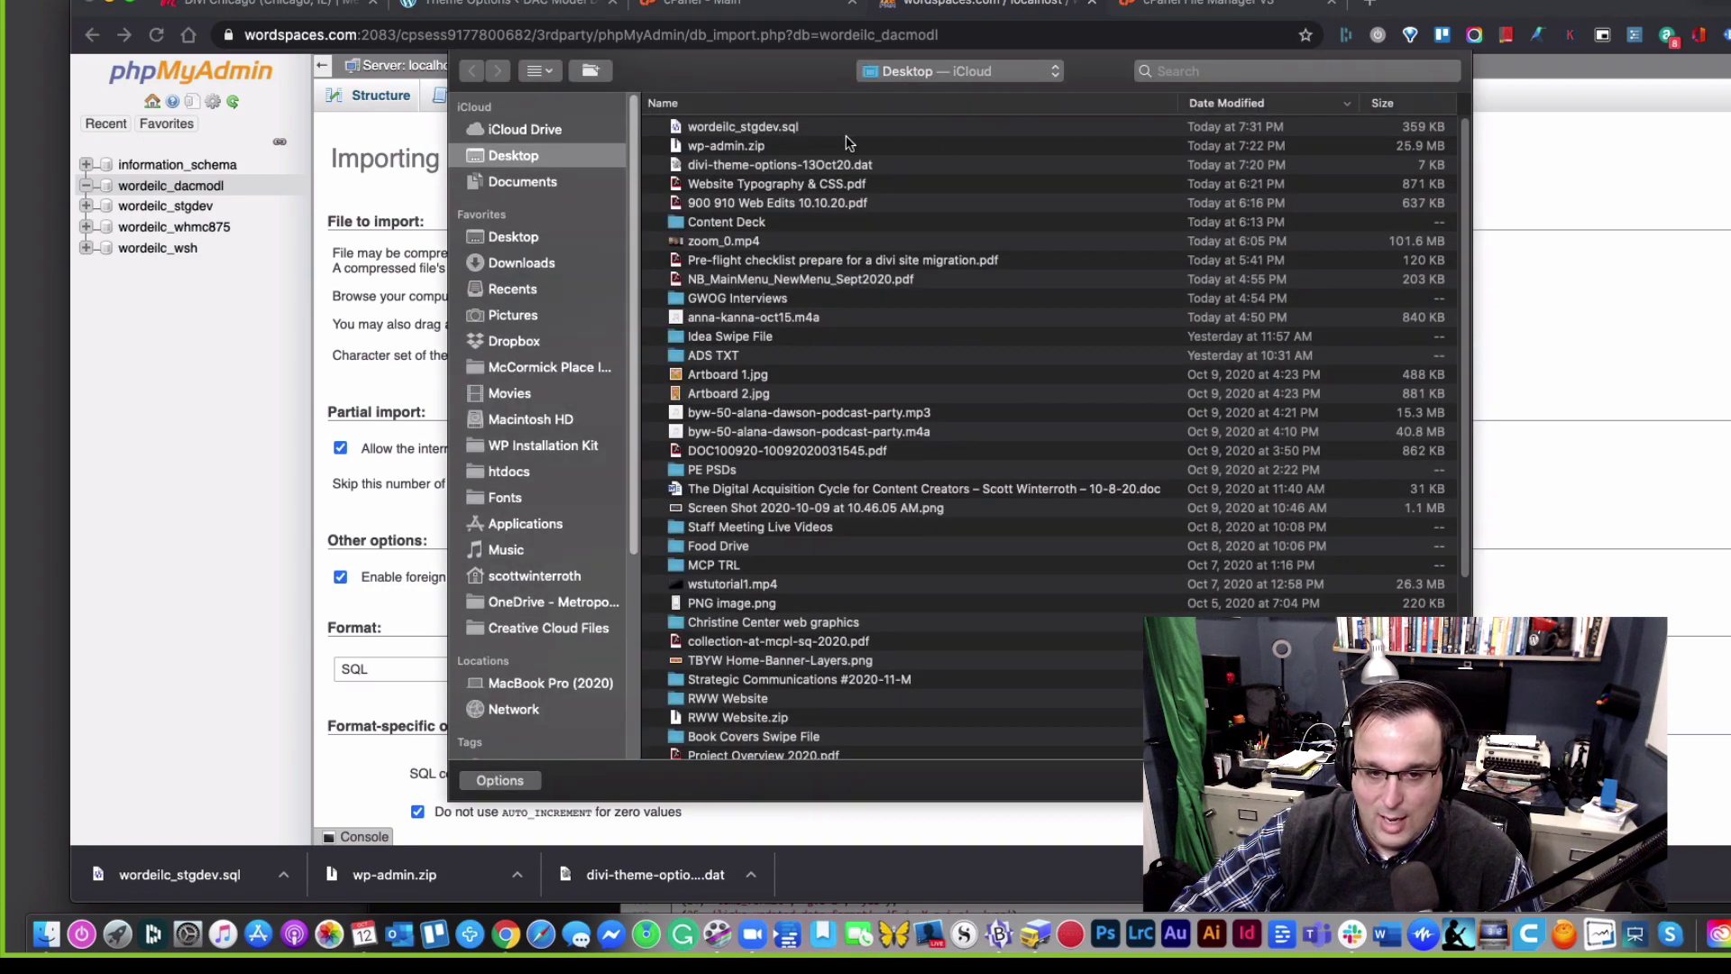
pyautogui.doubleClick(763, 127)
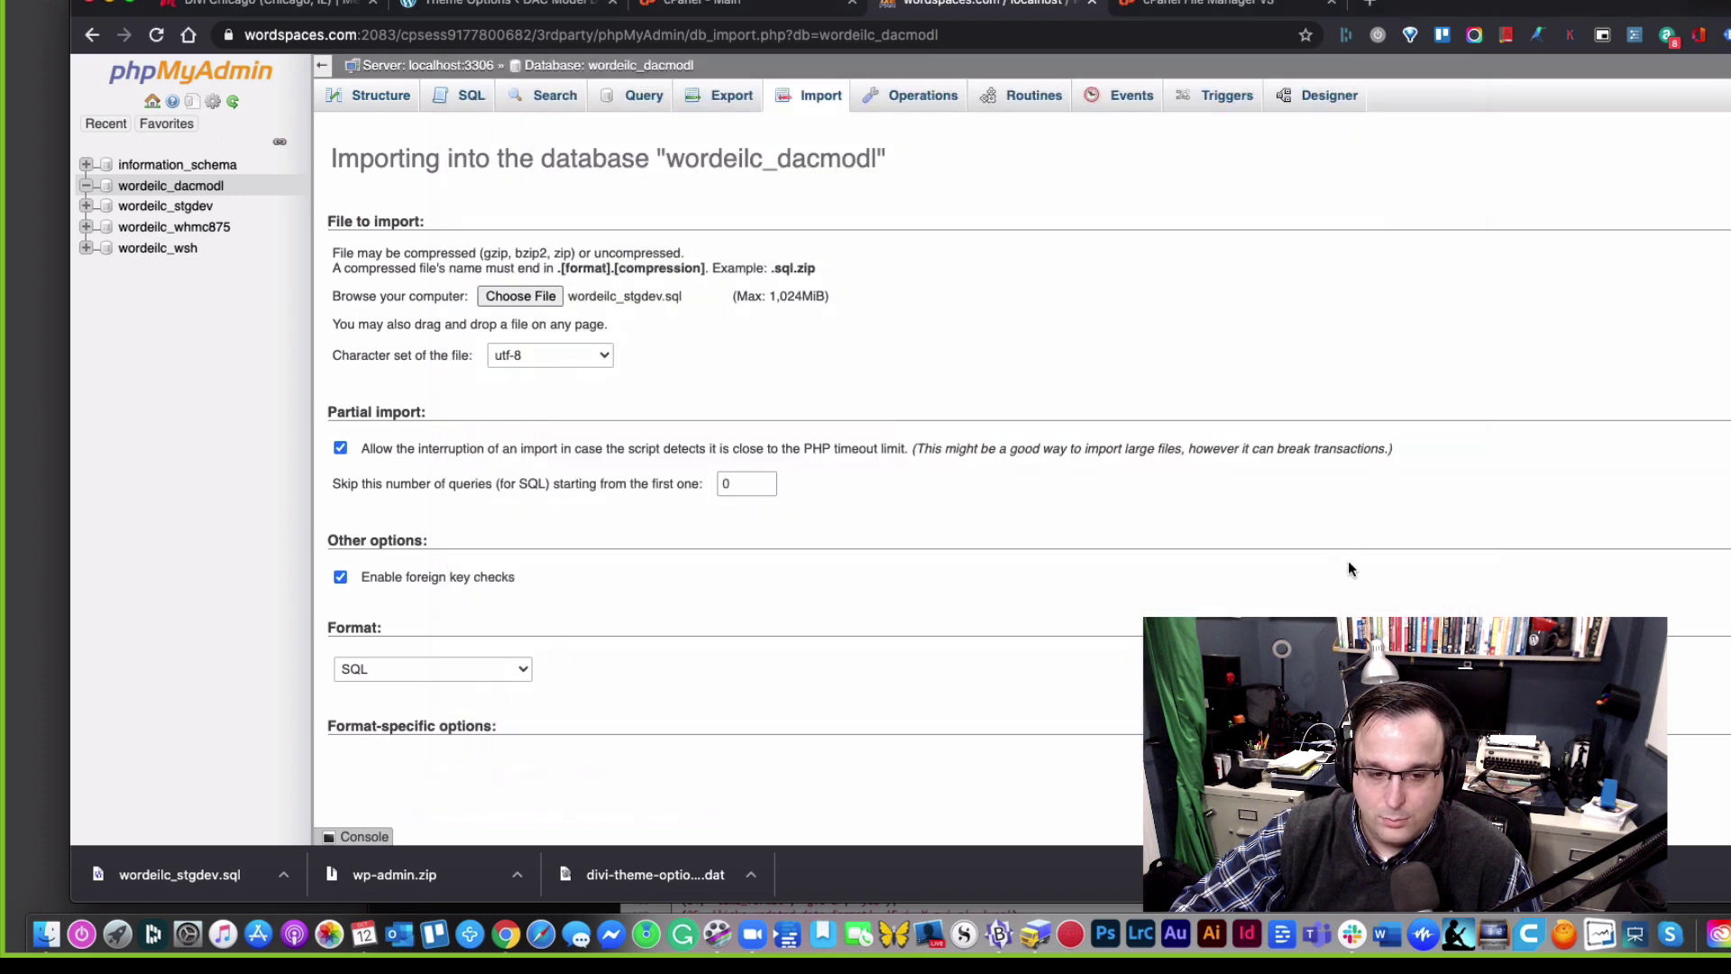
pyautogui.scroll(-2, 777, 674)
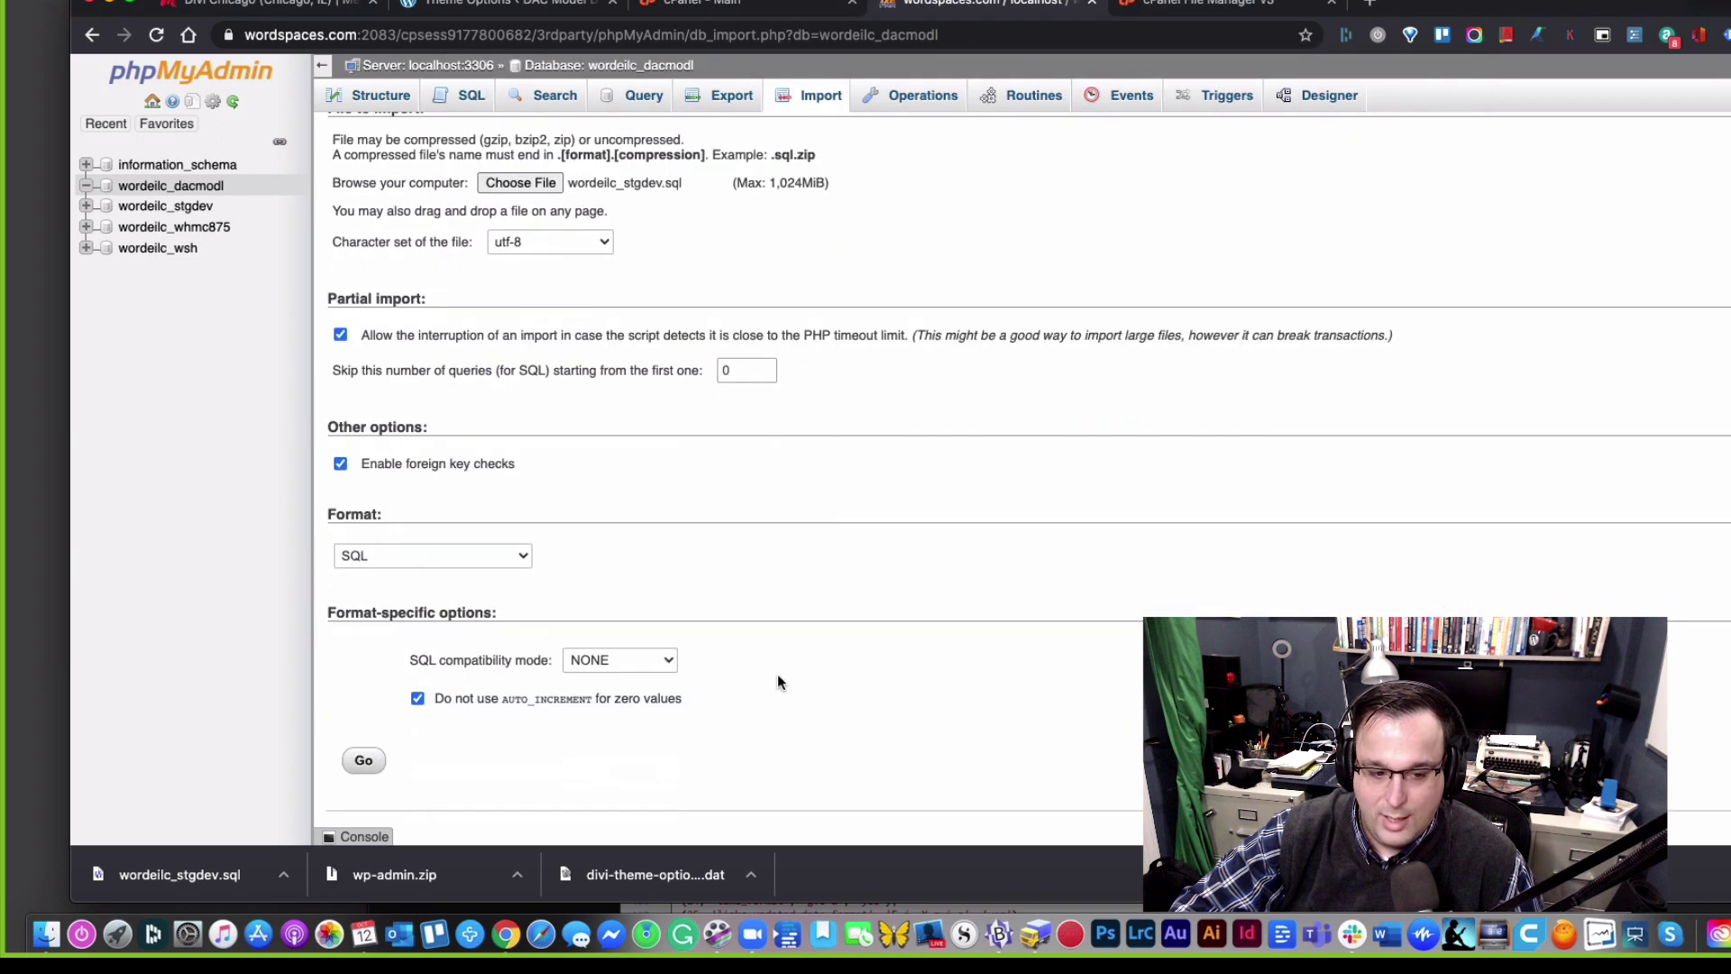
pyautogui.click(363, 760)
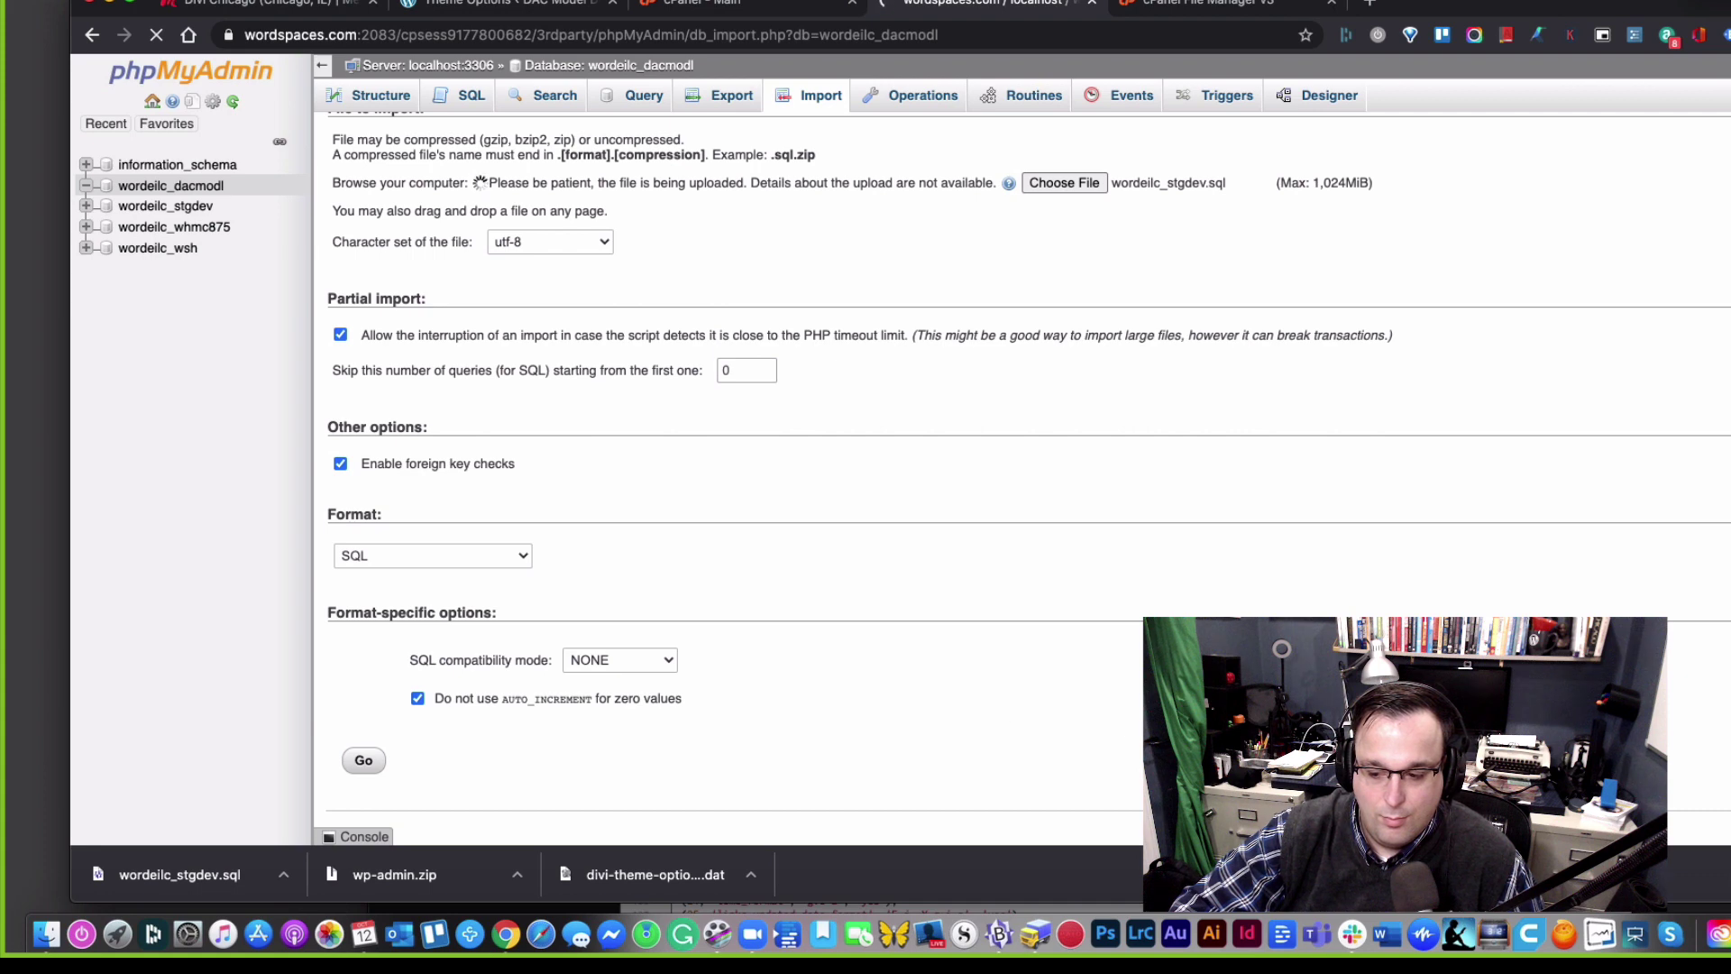
pyautogui.click(1706, 873)
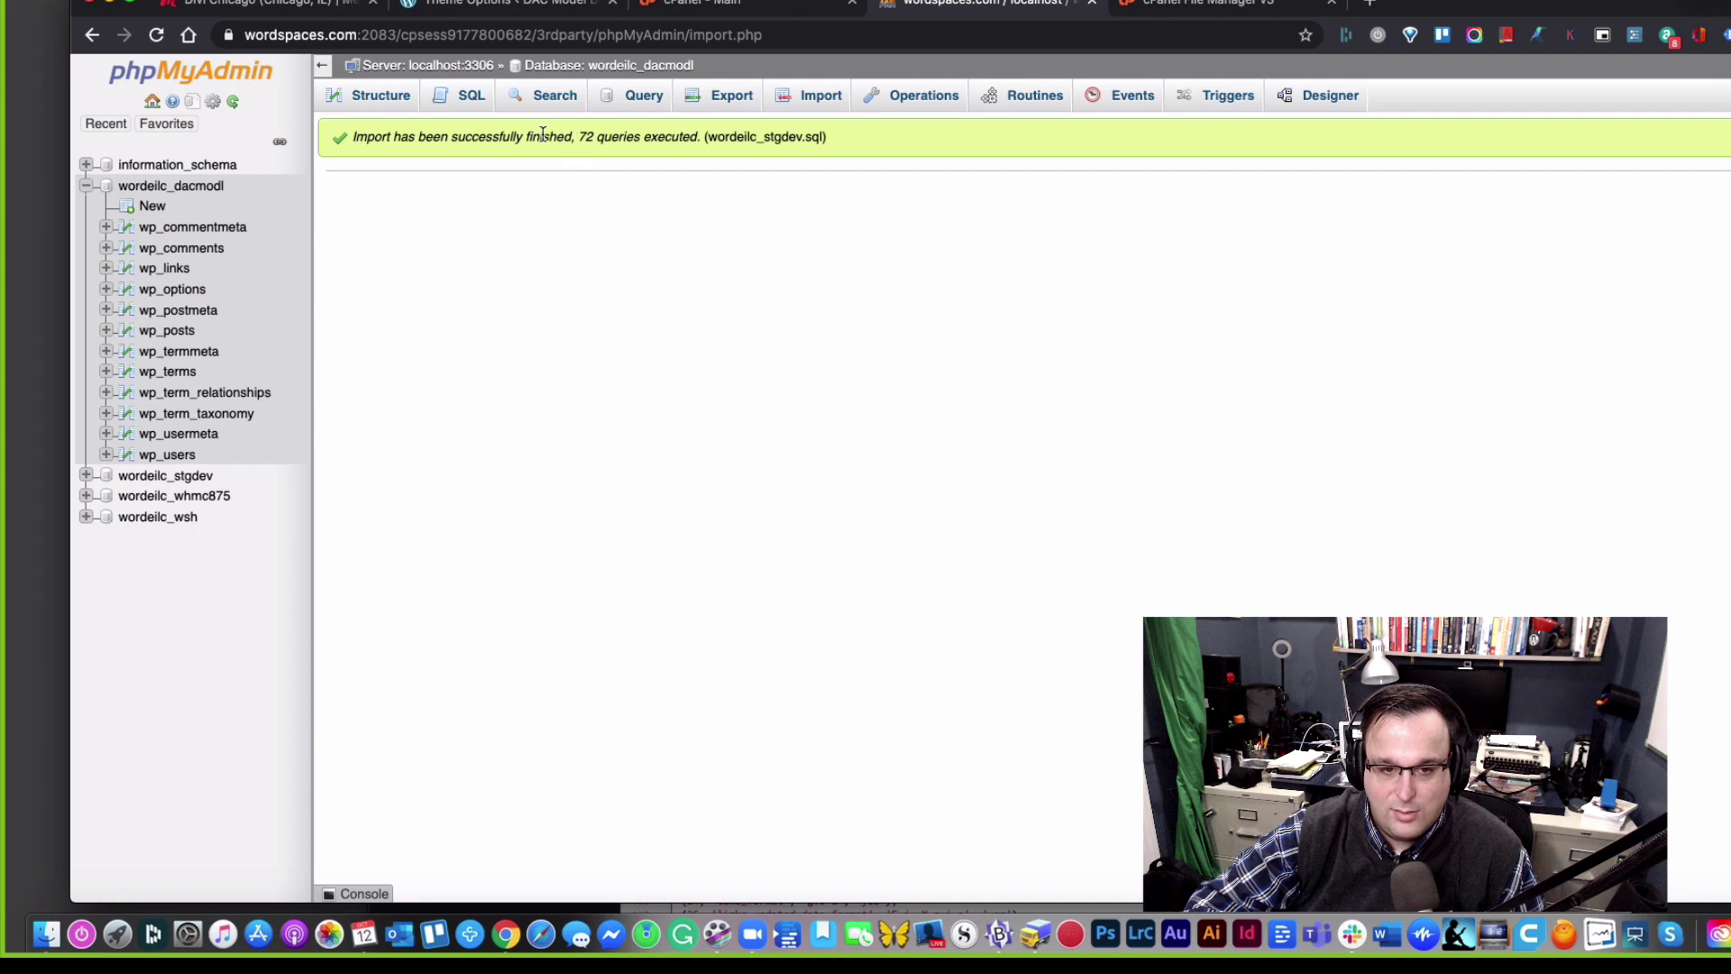
pyautogui.click(225, 187)
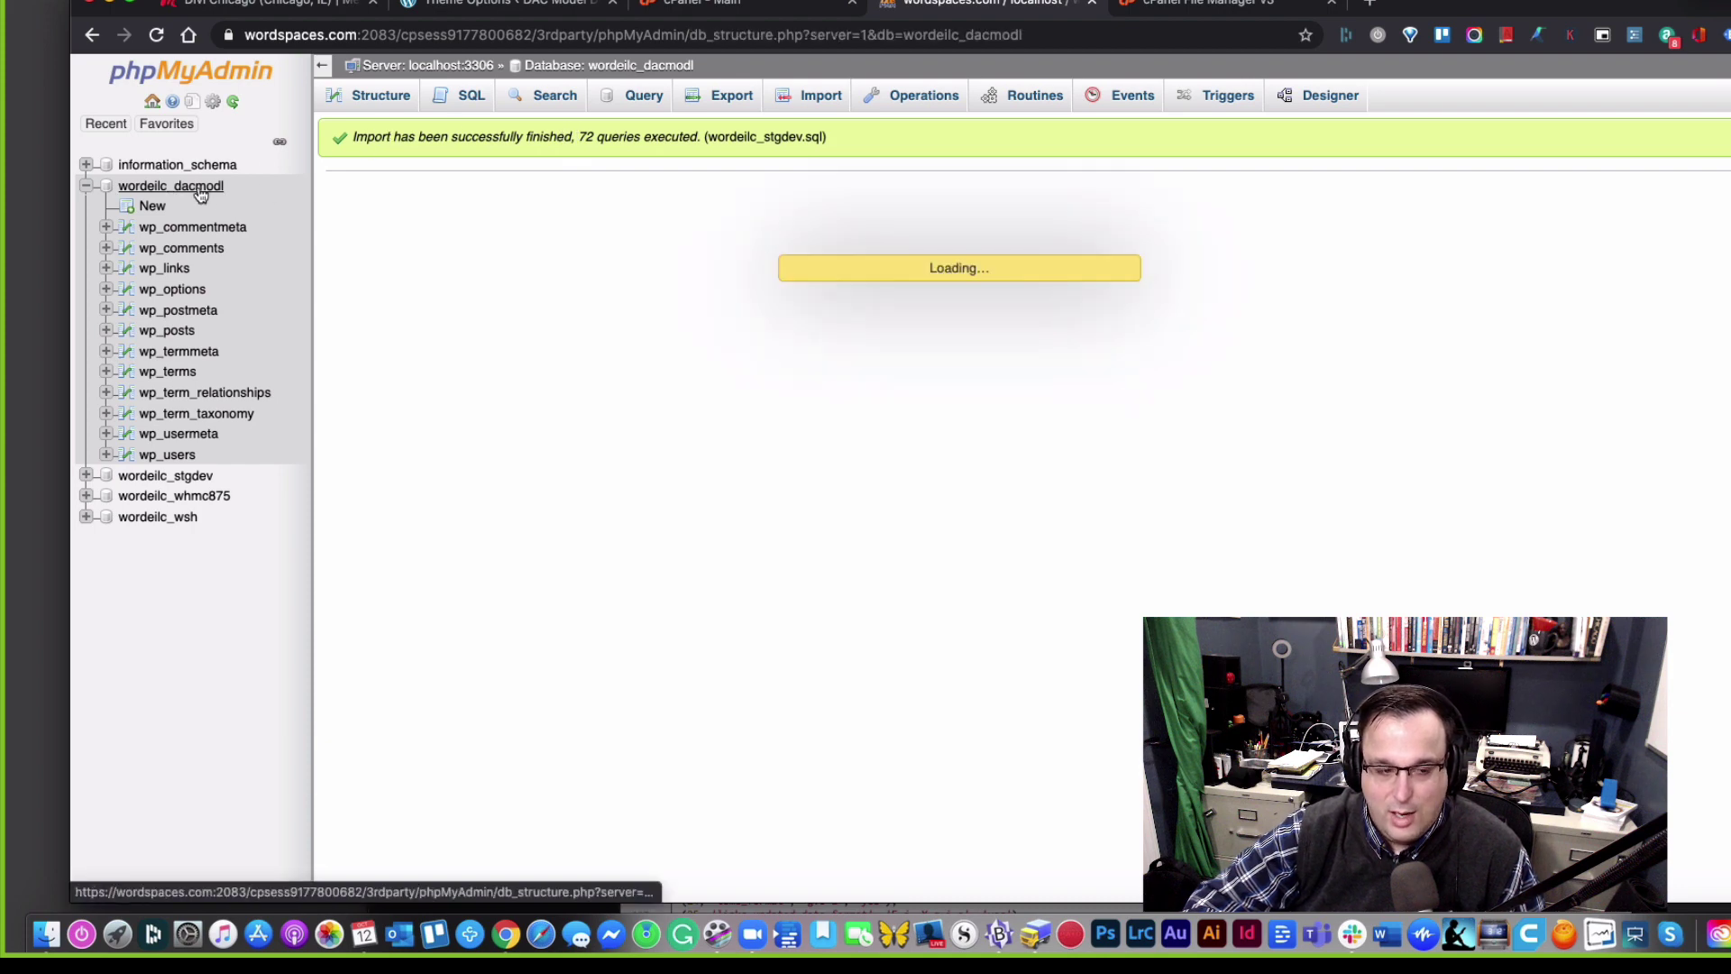
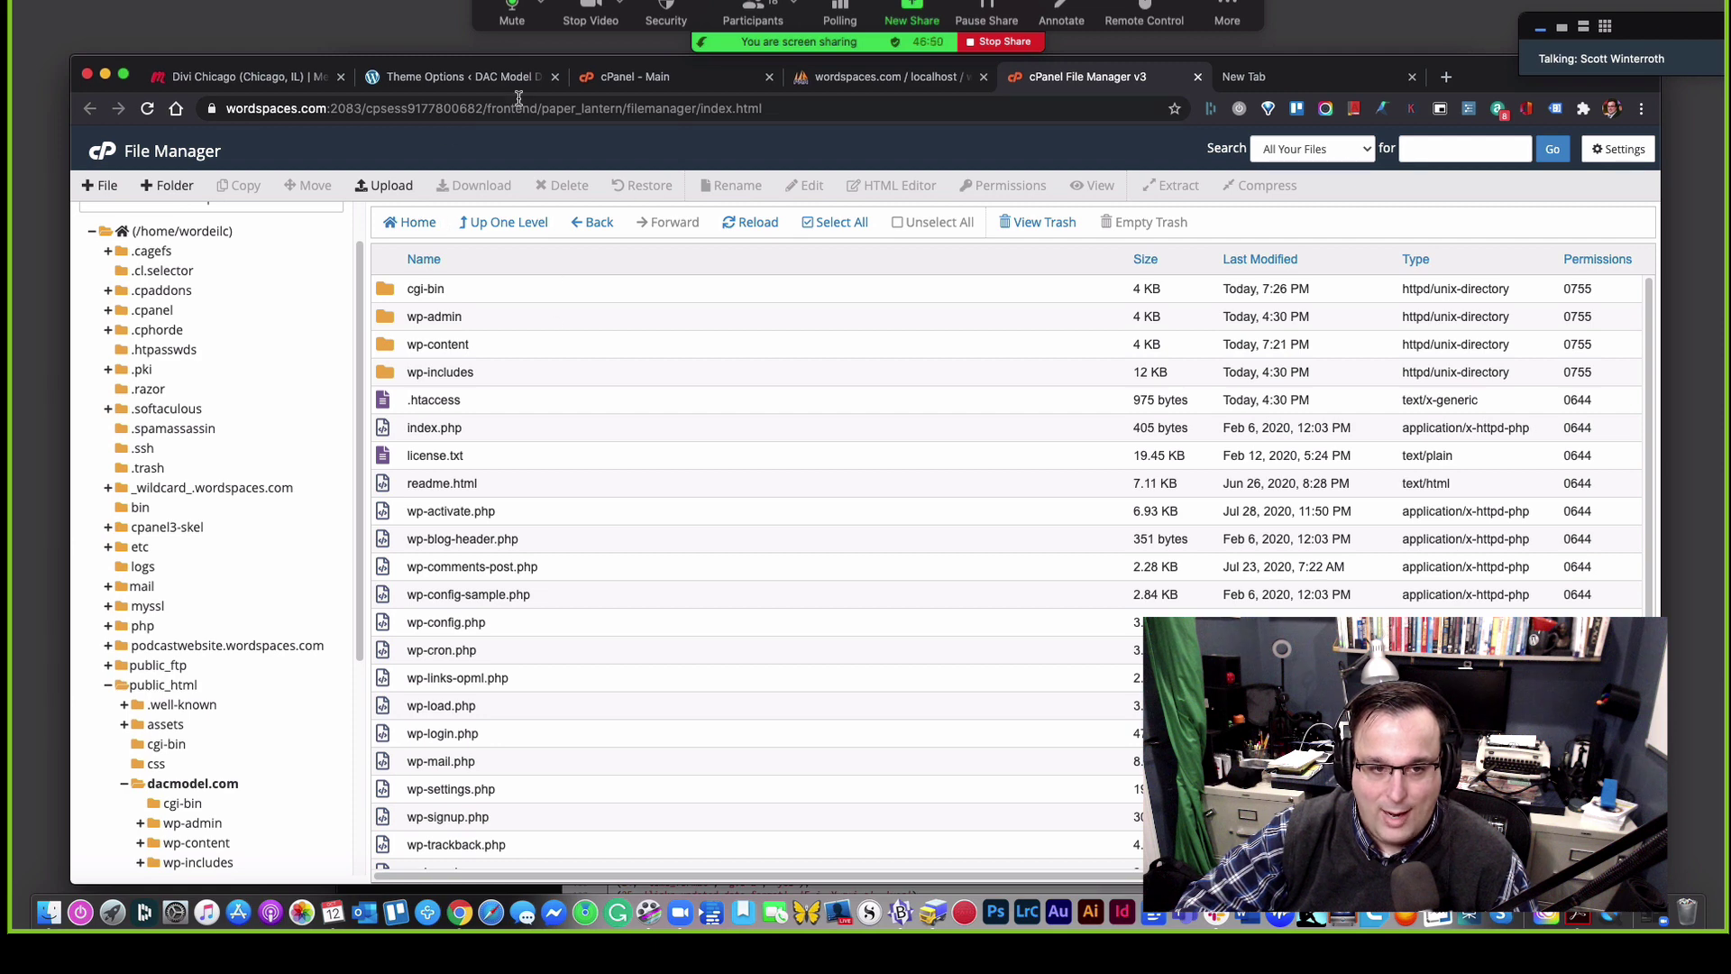
# Step: Open public_html/dacmodel.com/wp-config.php in File Manager's code editor
pyautogui.scroll(-1, 230, 730)
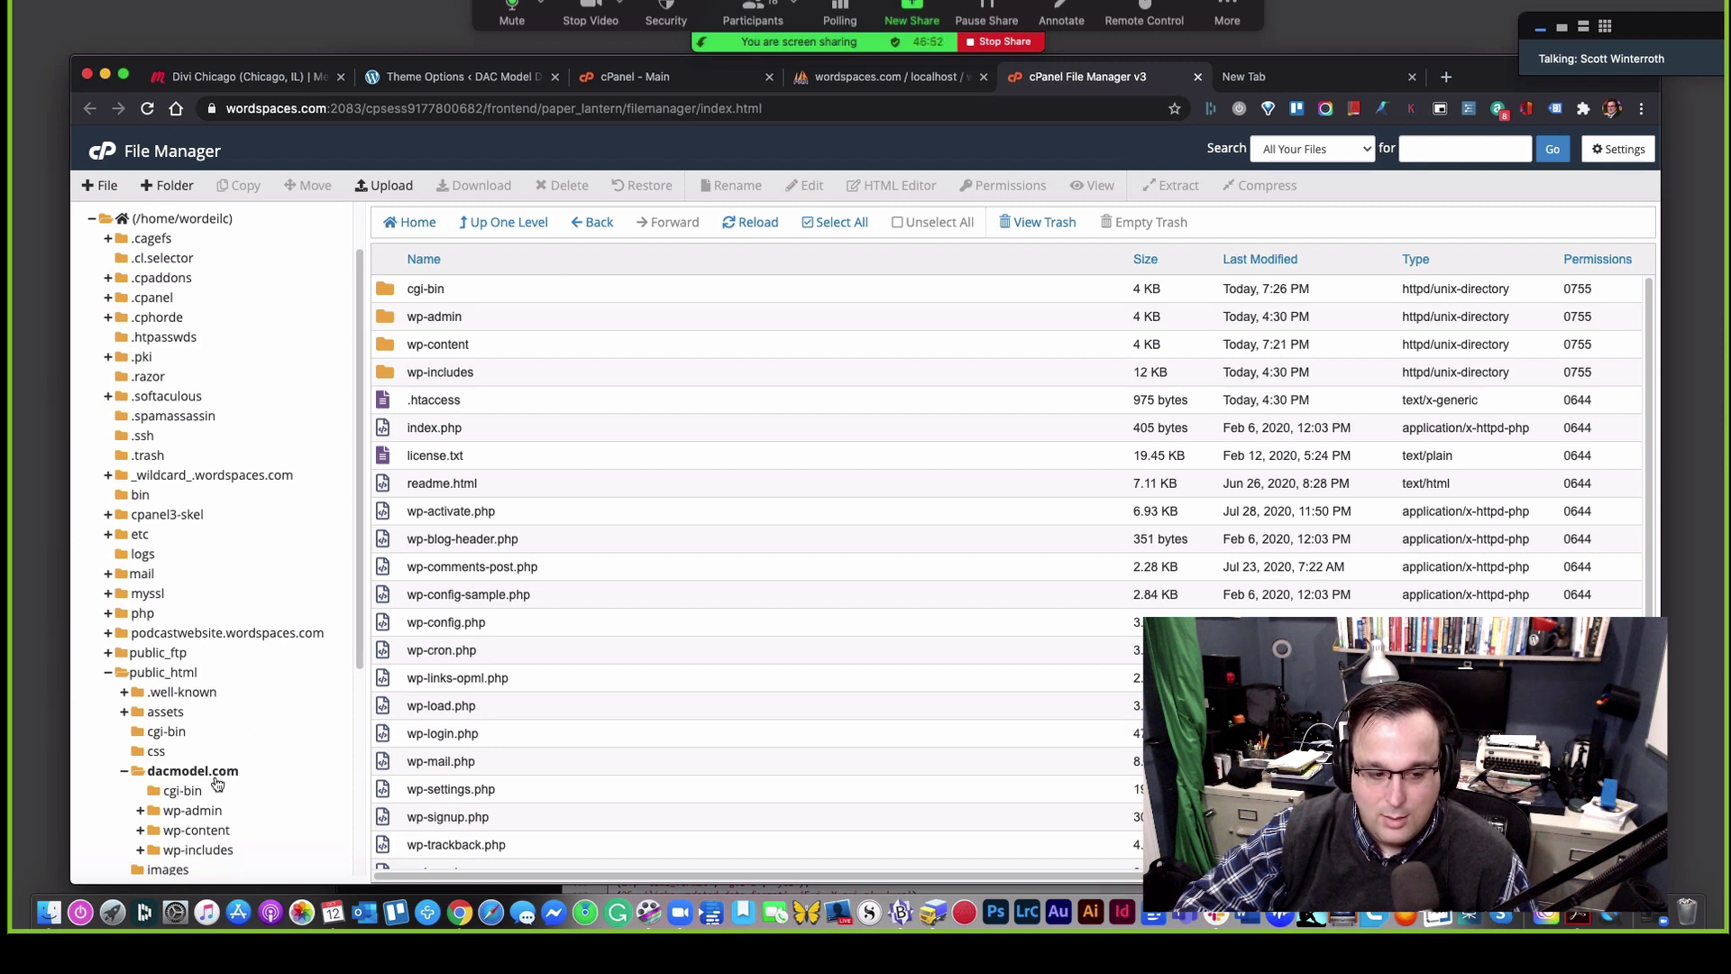
pyautogui.click(213, 766)
pyautogui.scroll(-1, 505, 613)
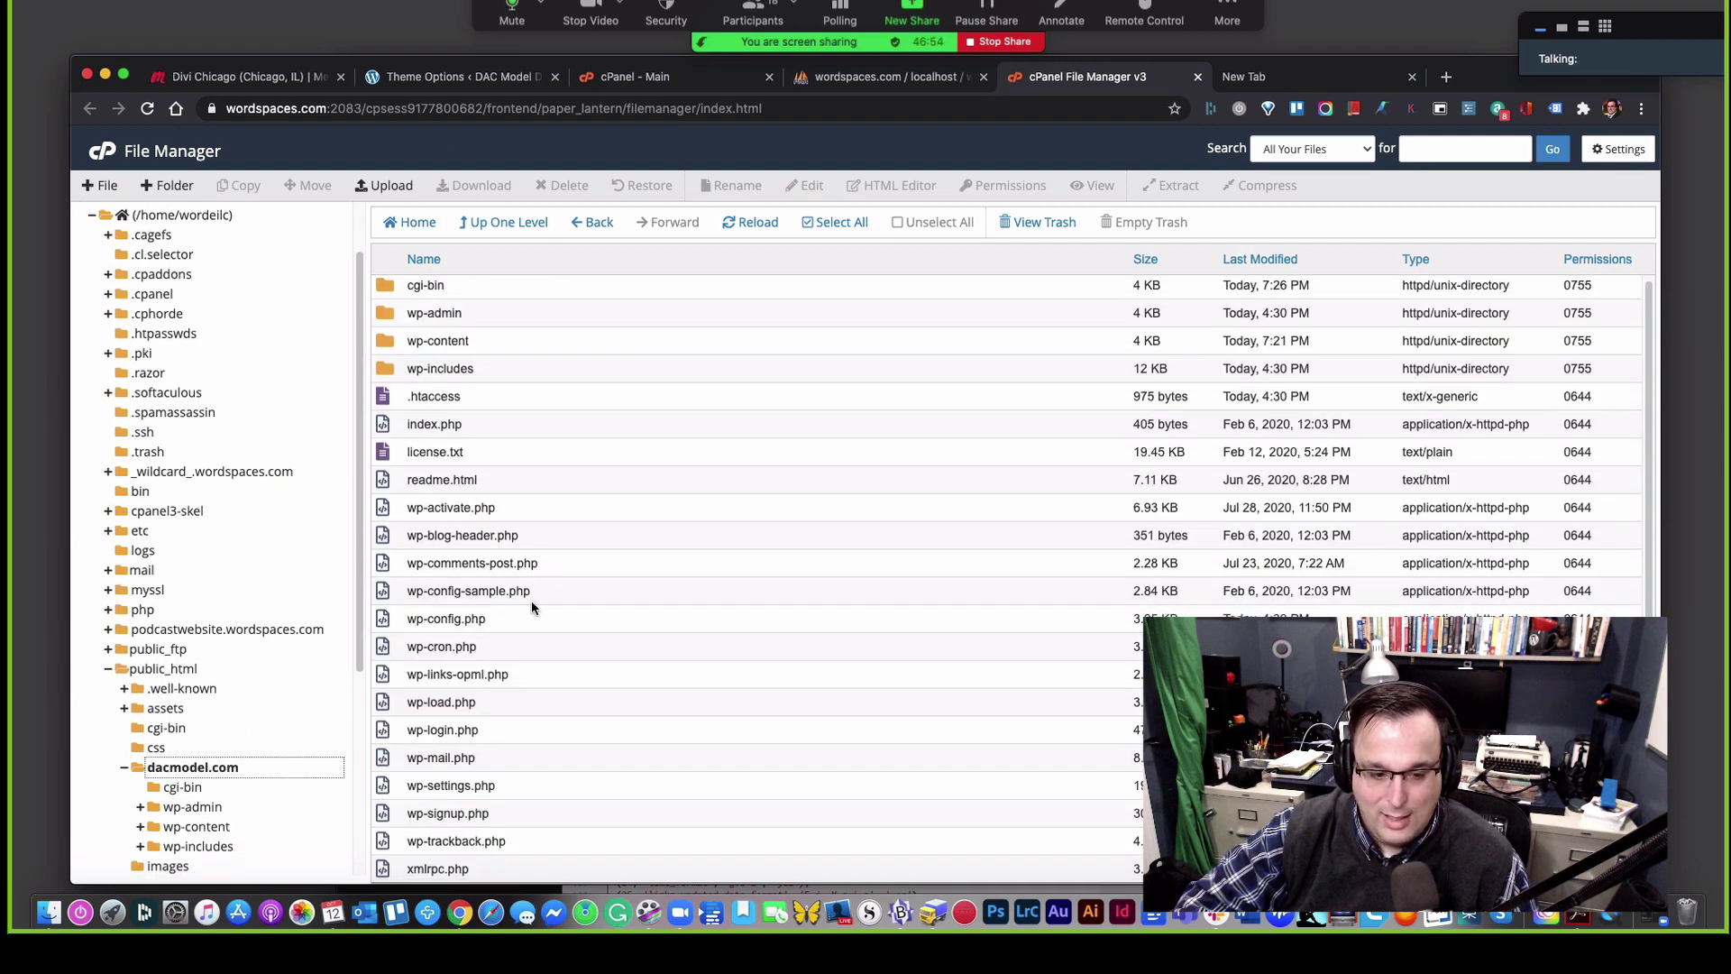
pyautogui.click(510, 617)
pyautogui.rightClick(525, 622)
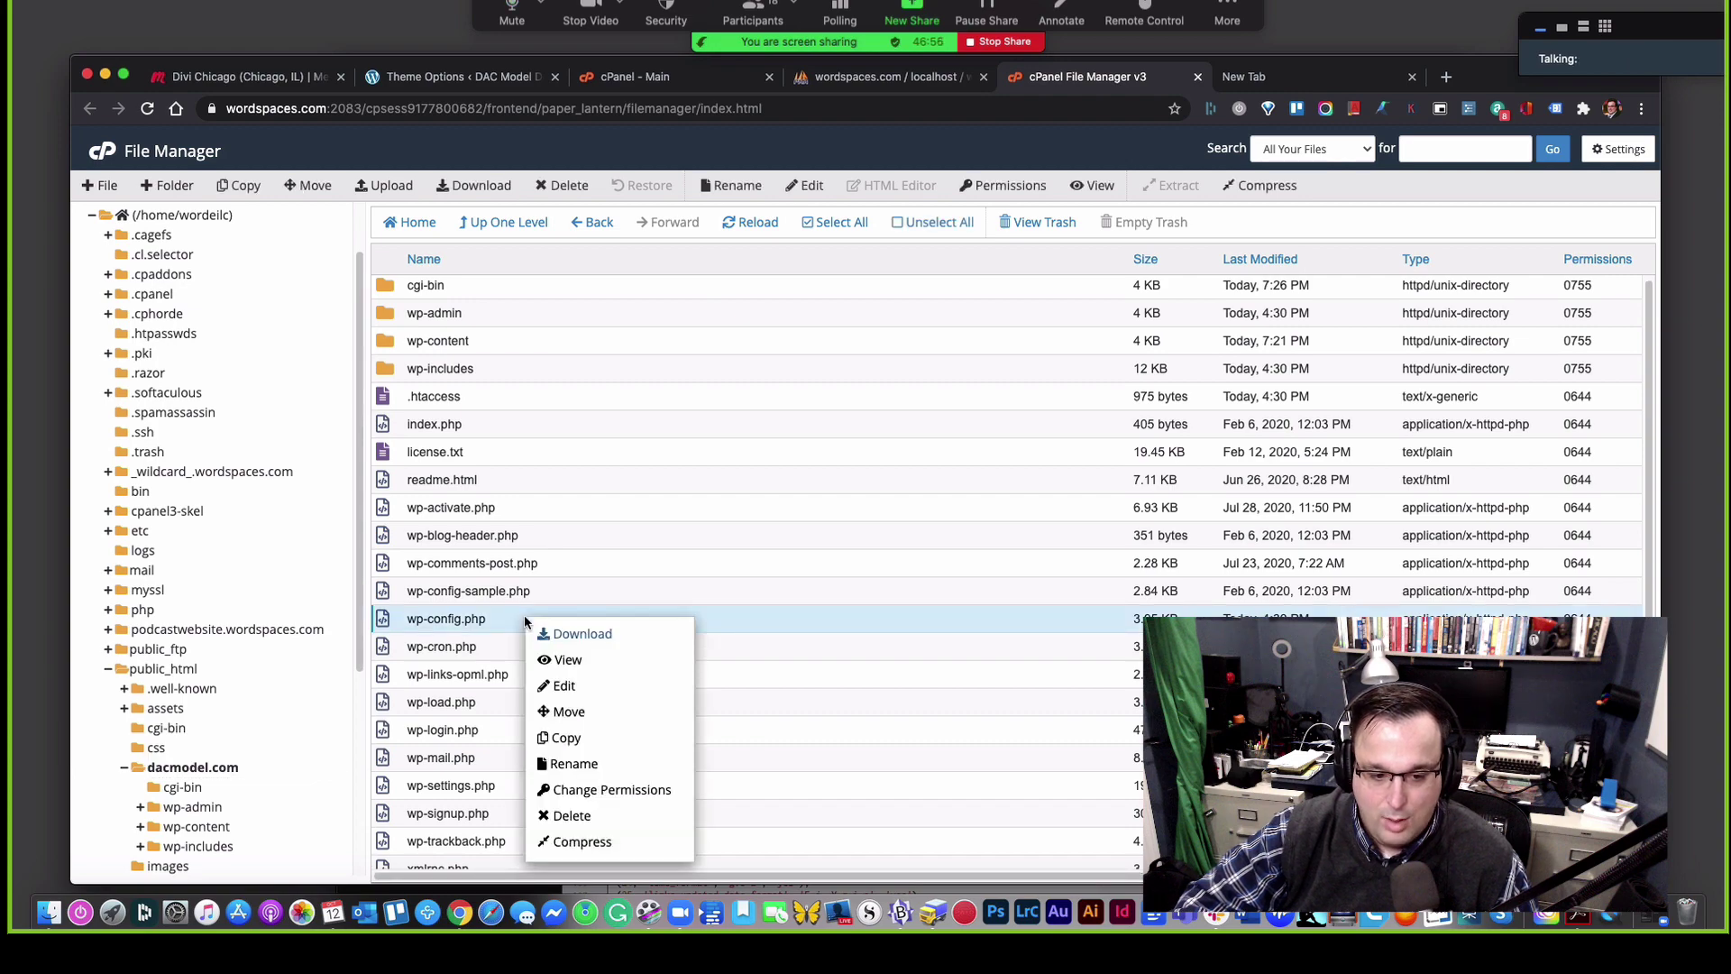
pyautogui.click(573, 685)
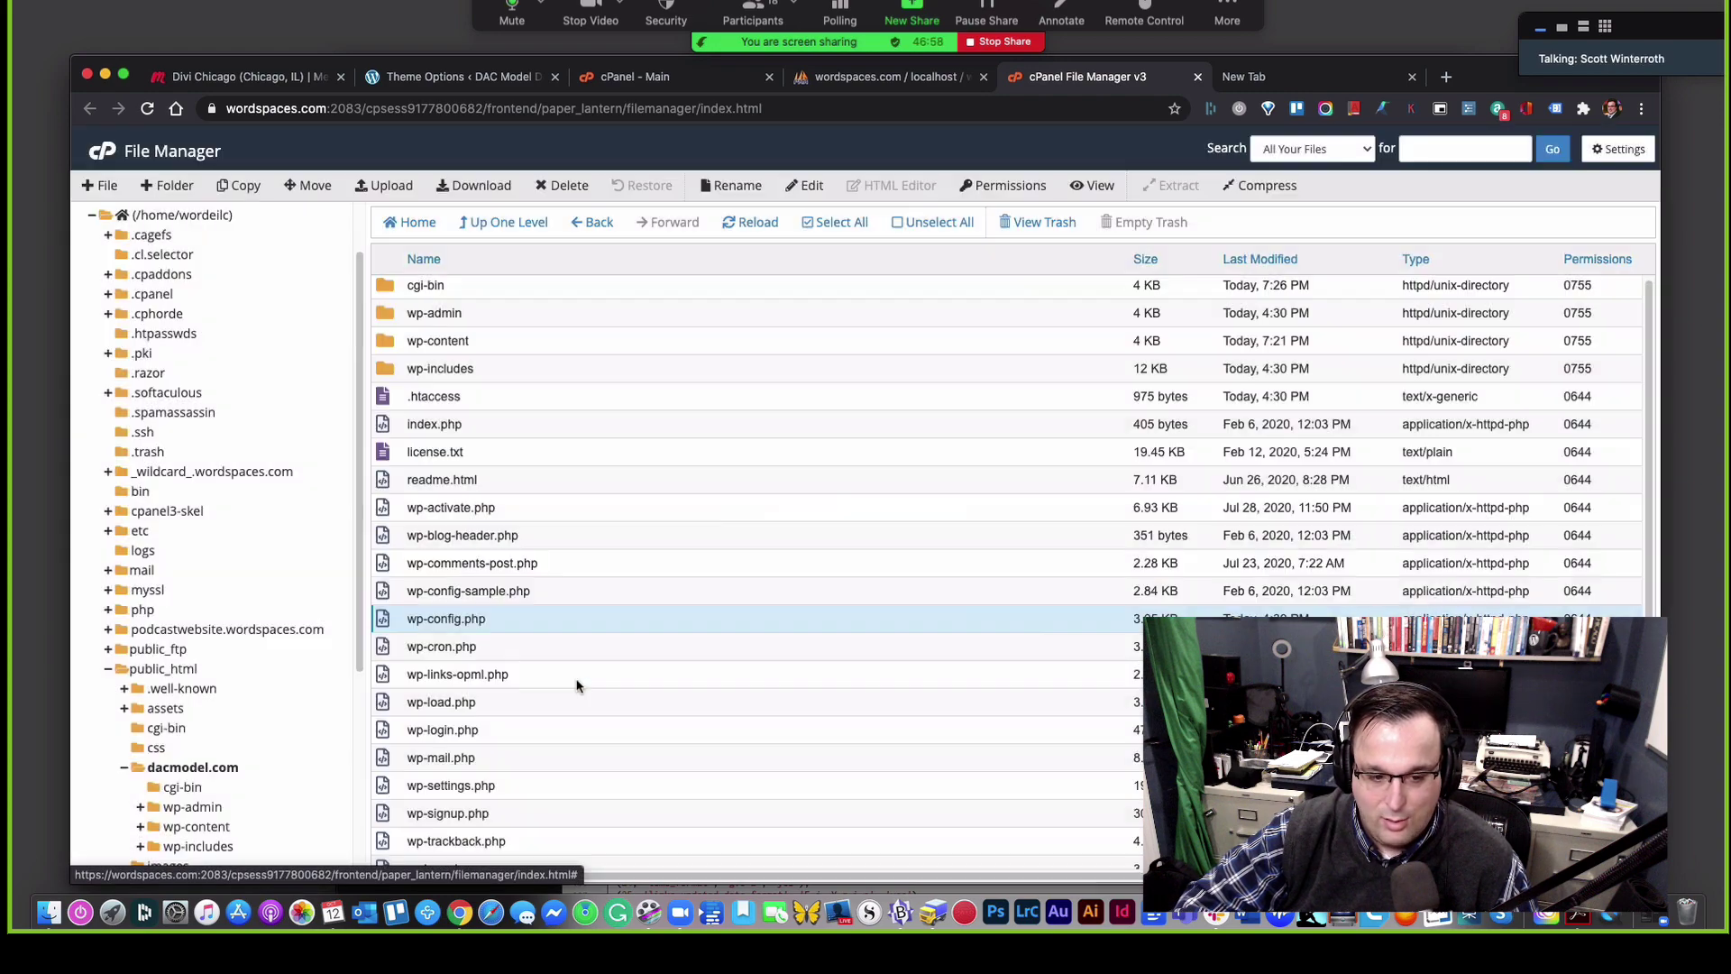
pyautogui.click(1014, 641)
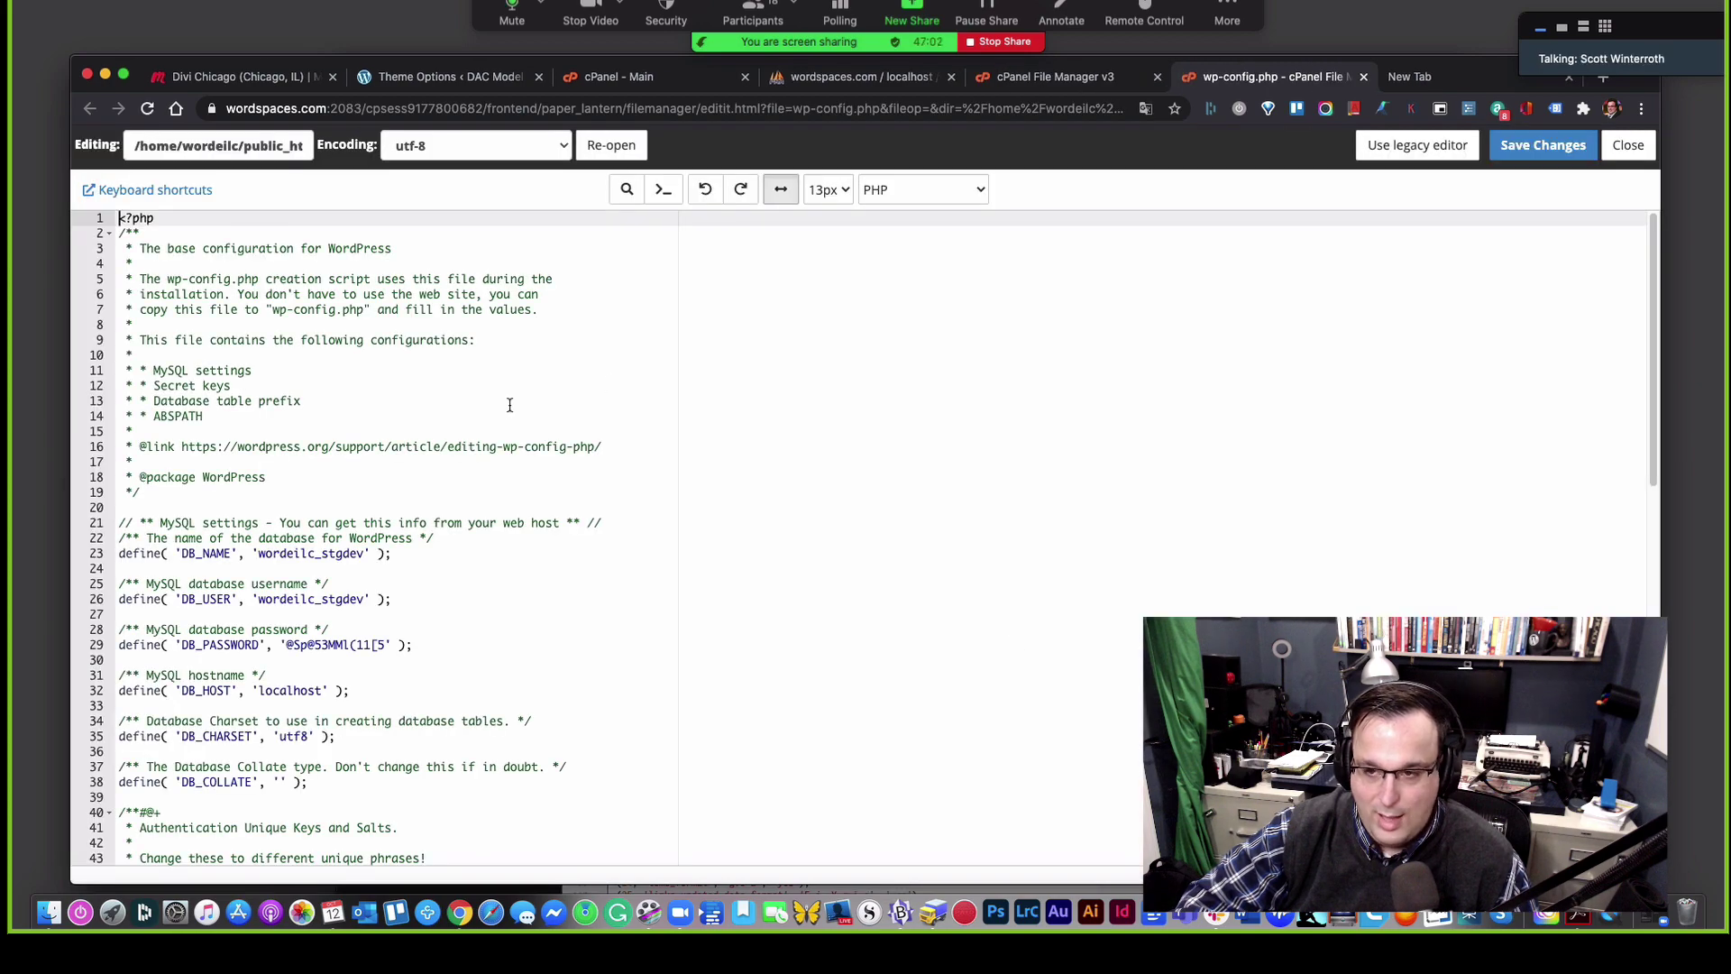
# Step: Change DB_NAME from the stgdev database to 'wordeilc_dacmodl', checking the name in phpMyAdmin
pyautogui.scroll(-2, 511, 405)
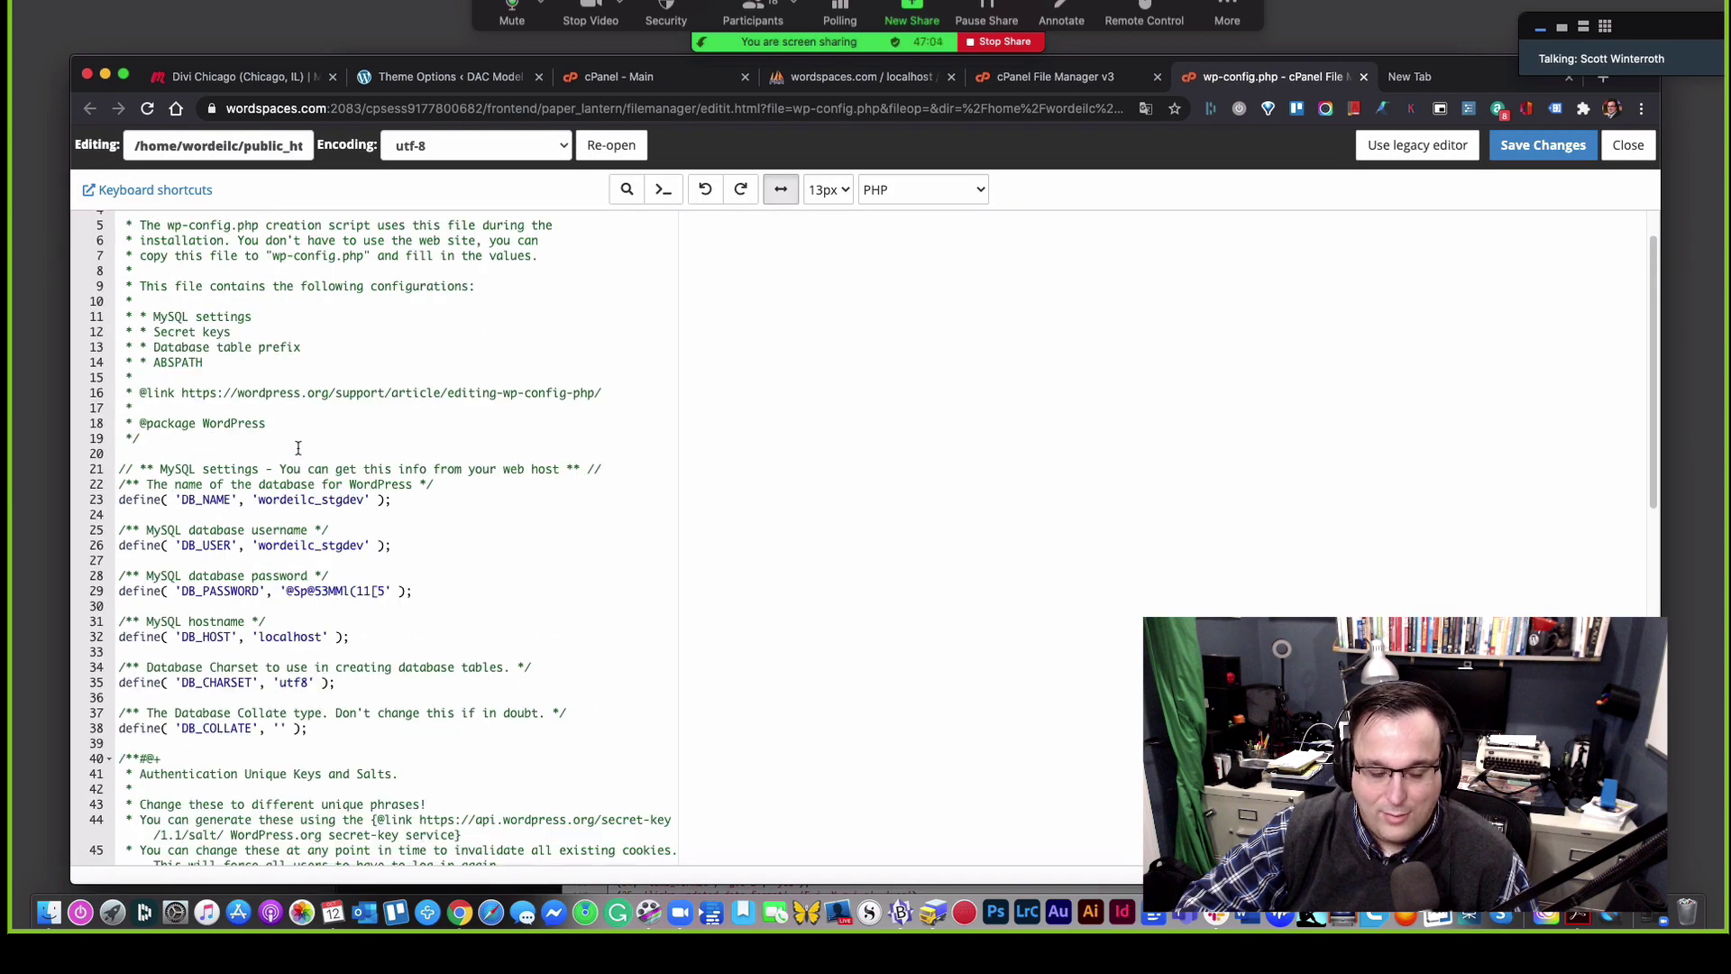
pyautogui.scroll(2, 298, 448)
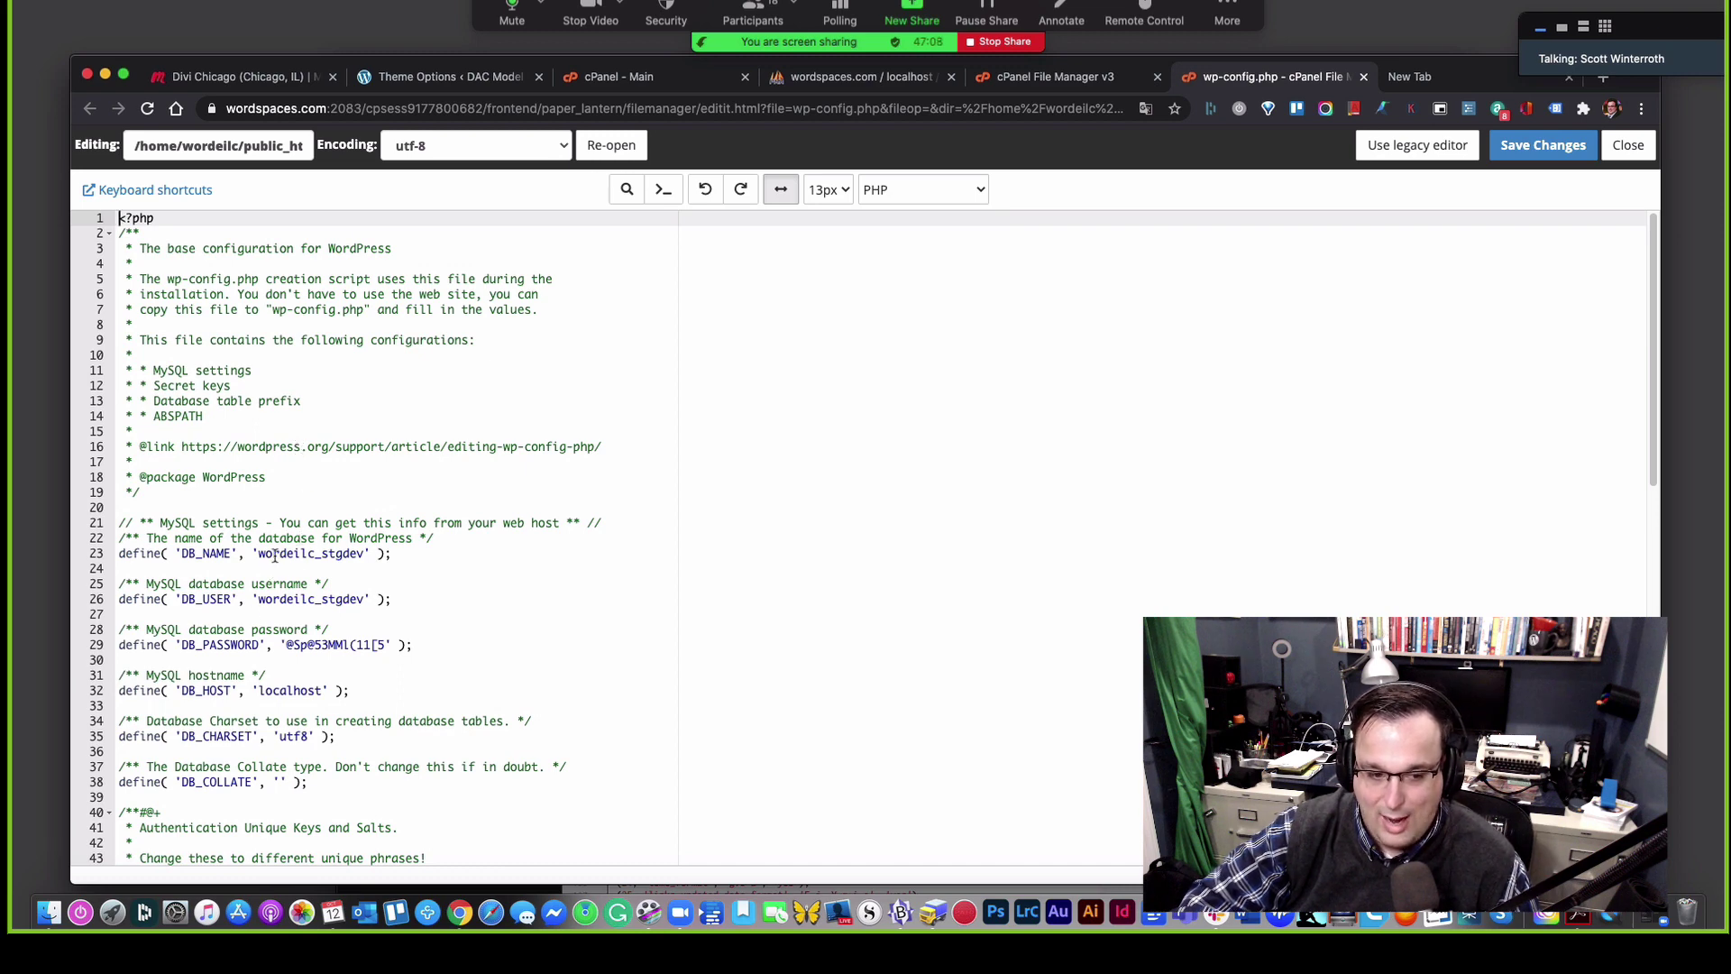
pyautogui.moveTo(323, 554); pyautogui.dragTo(364, 553)
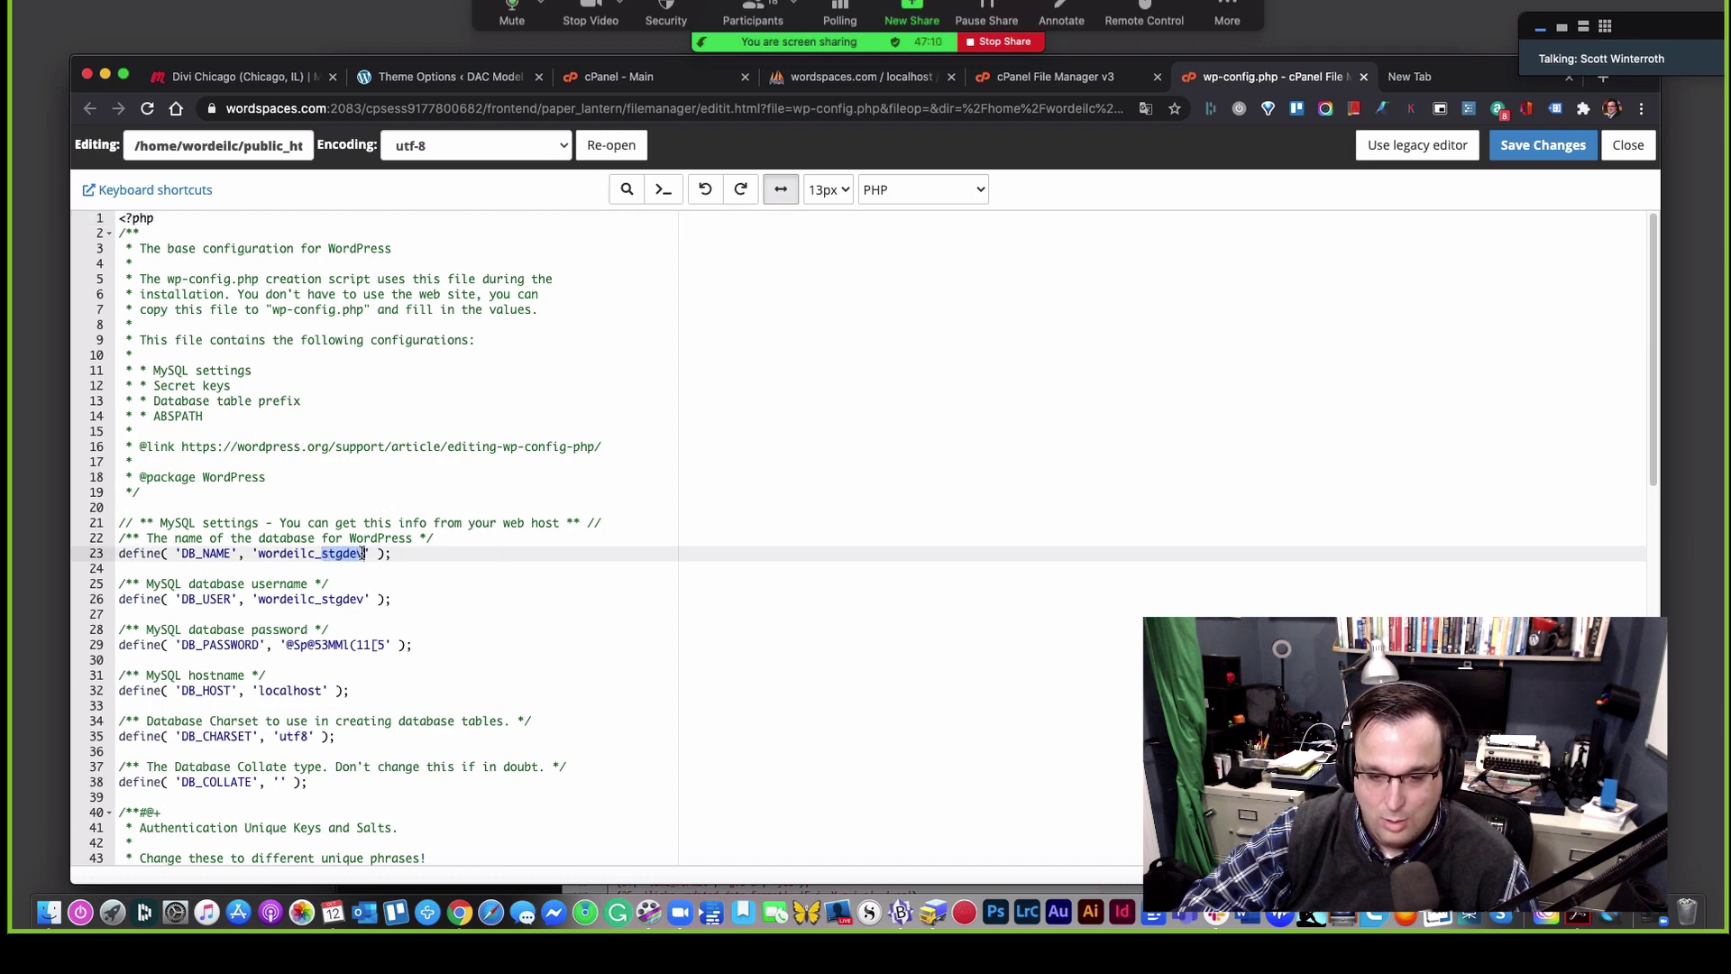
pyautogui.click(893, 77)
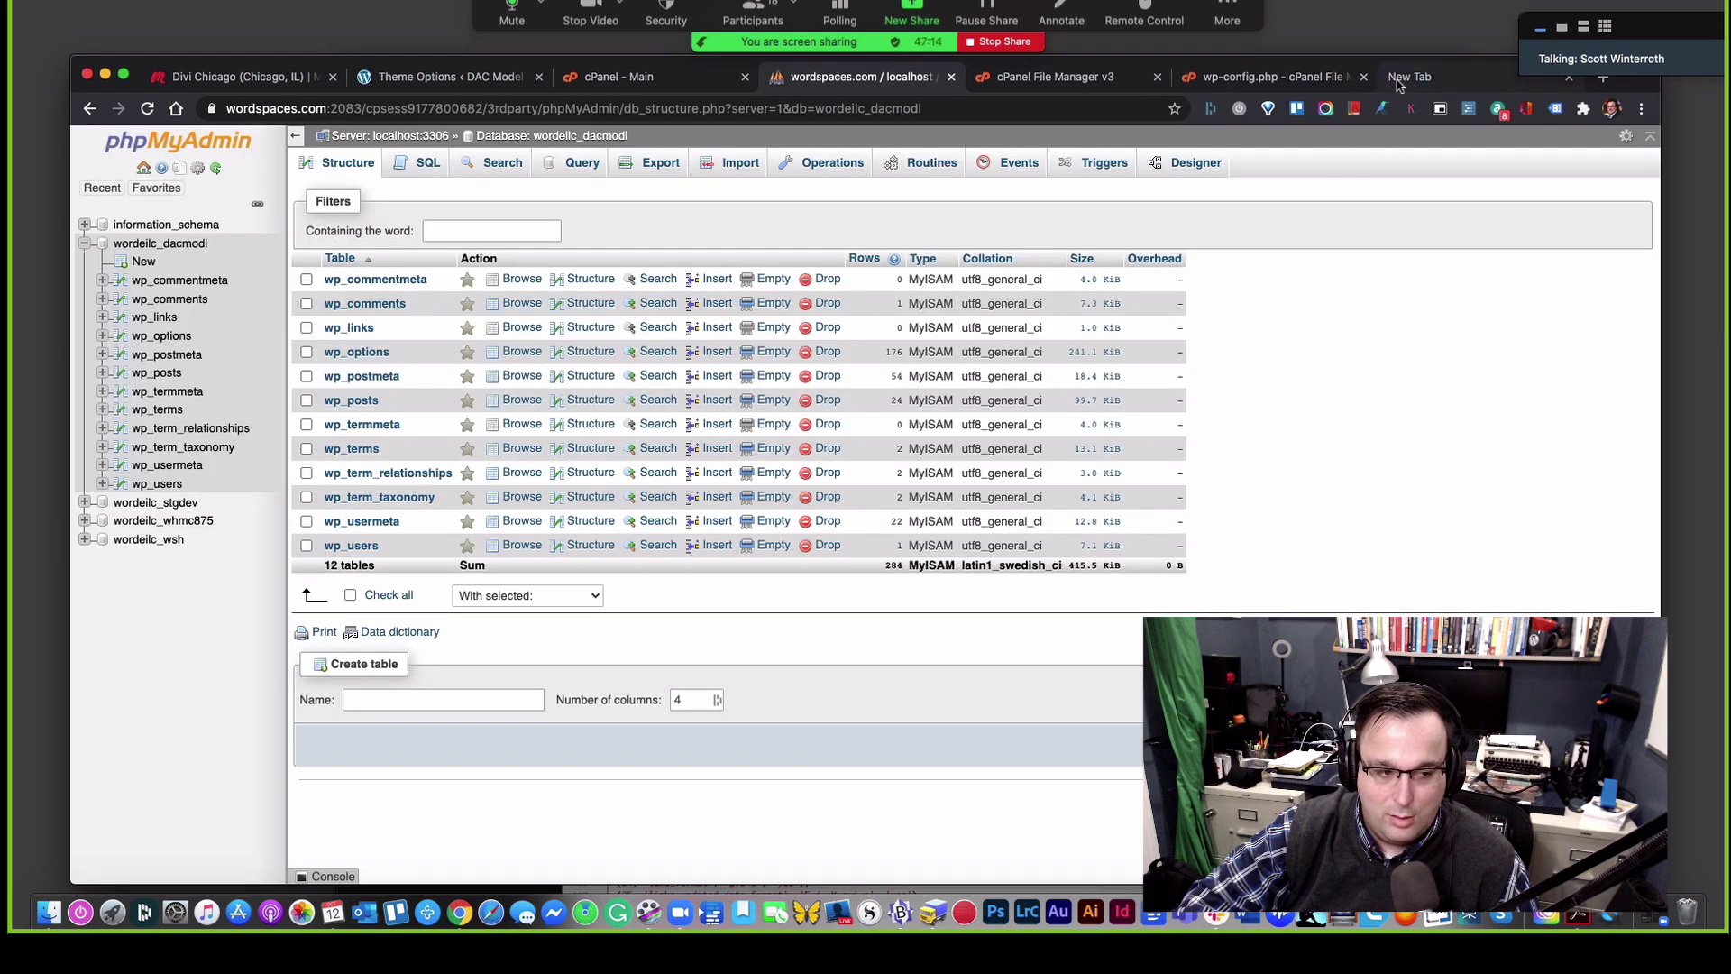
pyautogui.click(1270, 77)
pyautogui.write('dac')
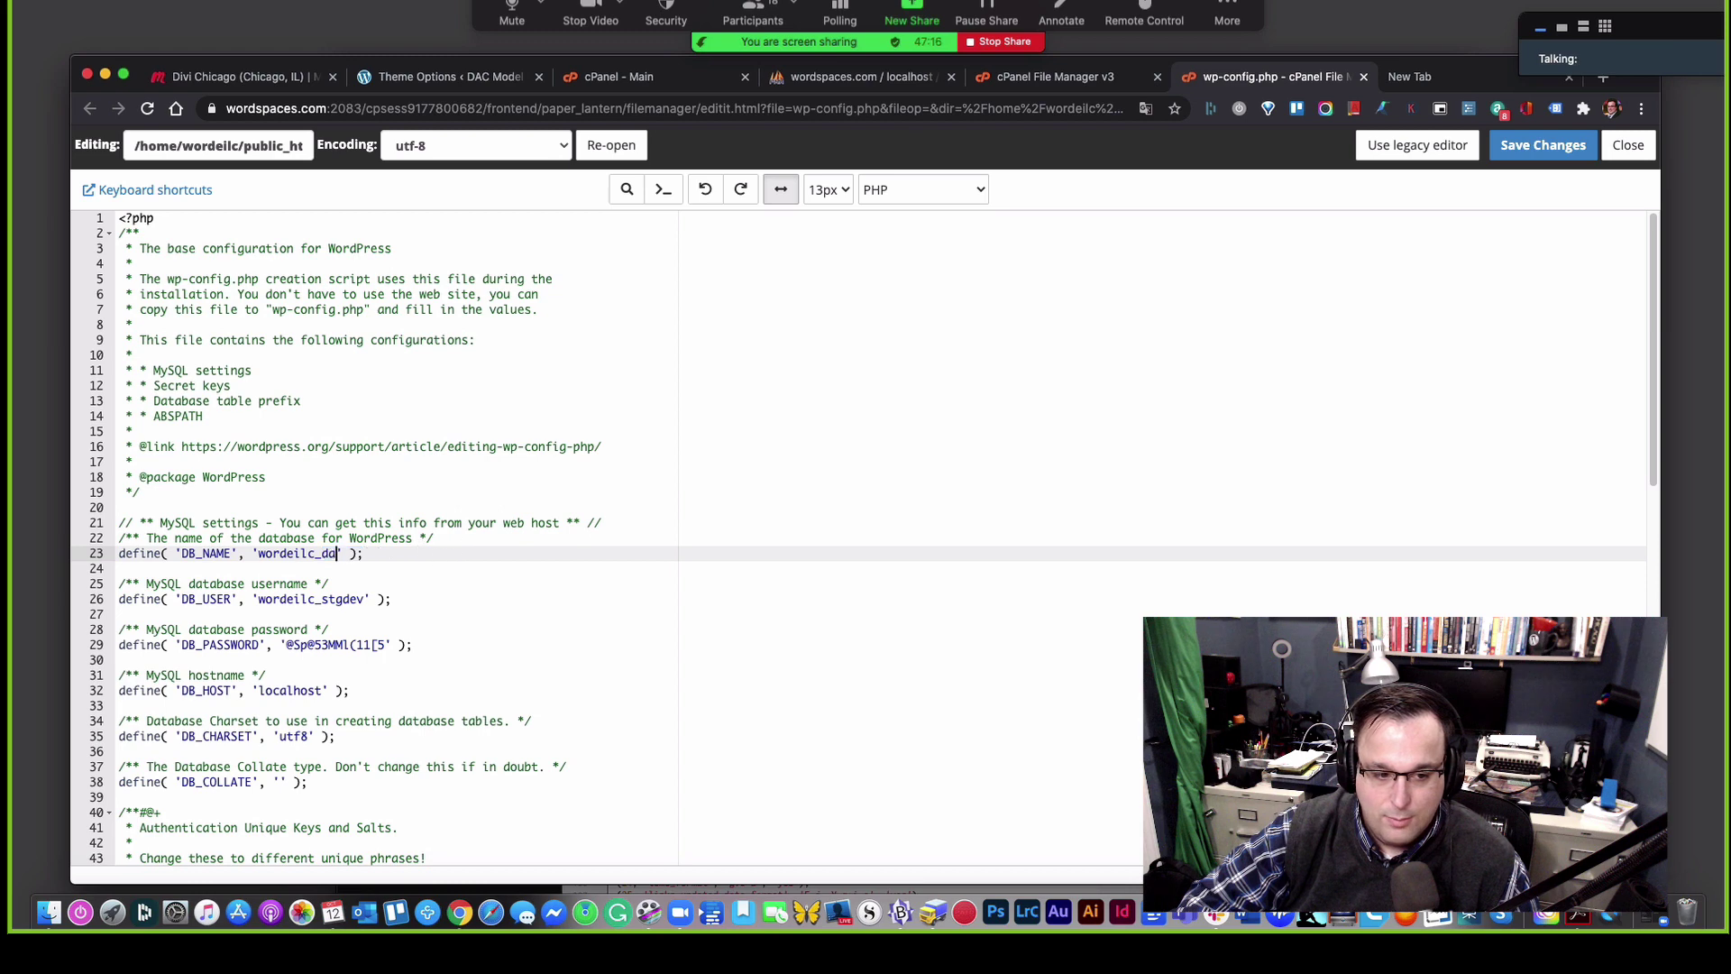
pyautogui.write('model')
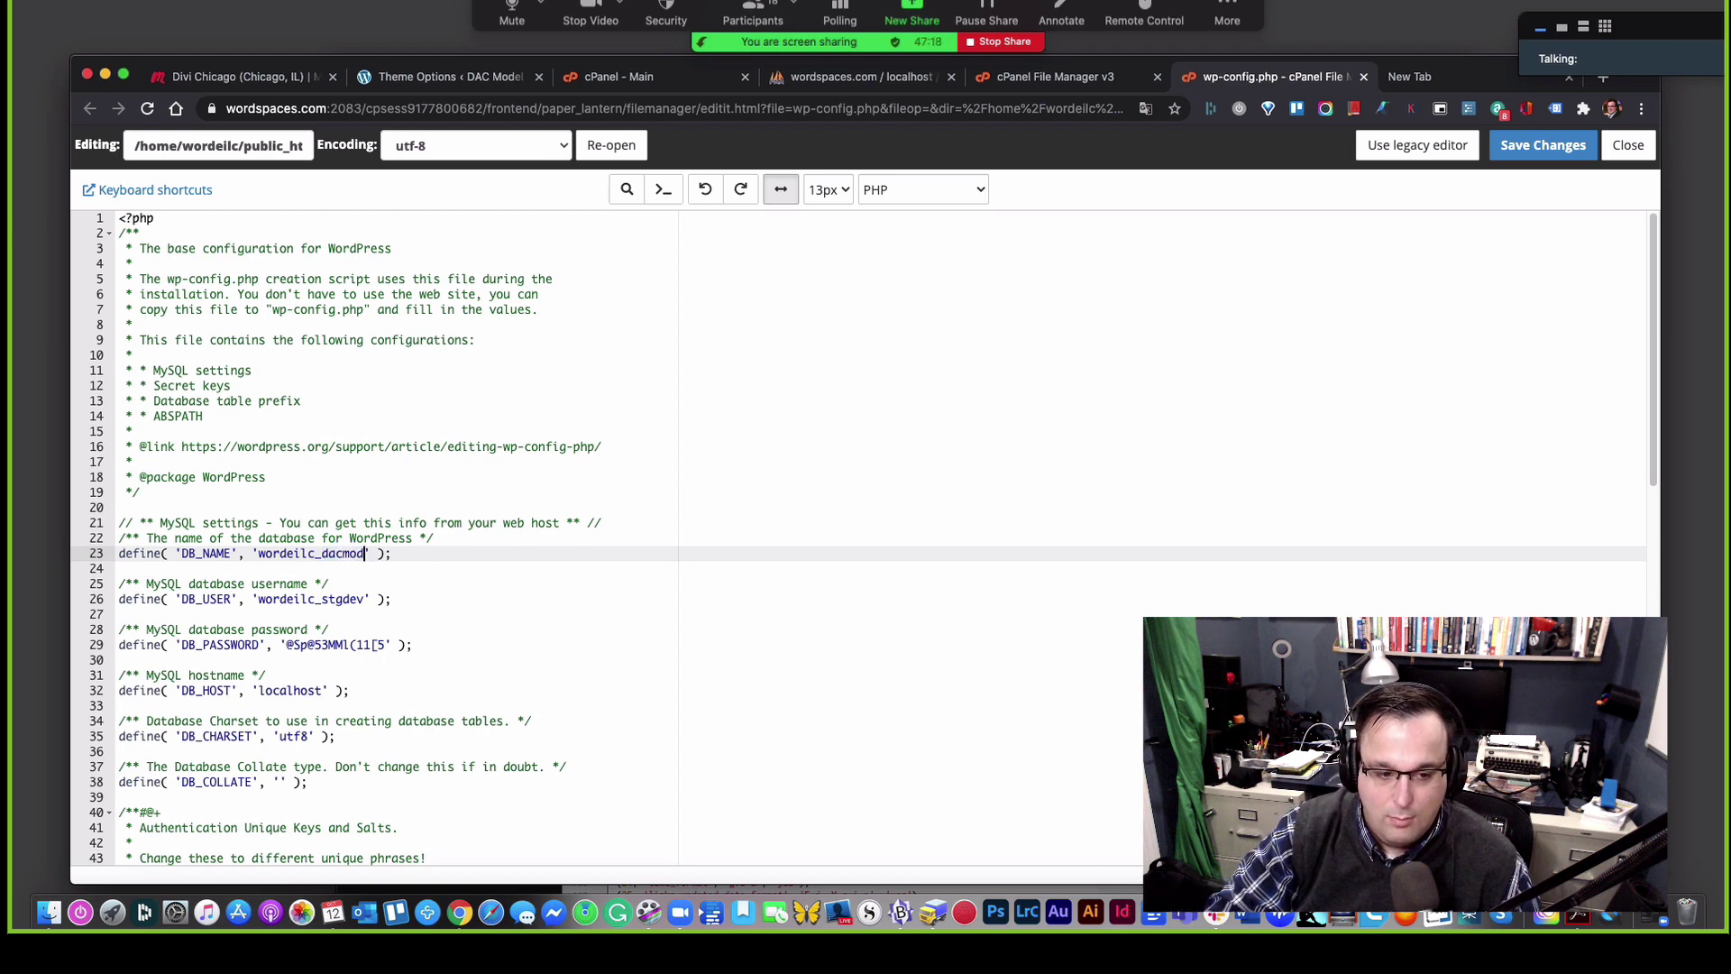
pyautogui.press('BackSpace')
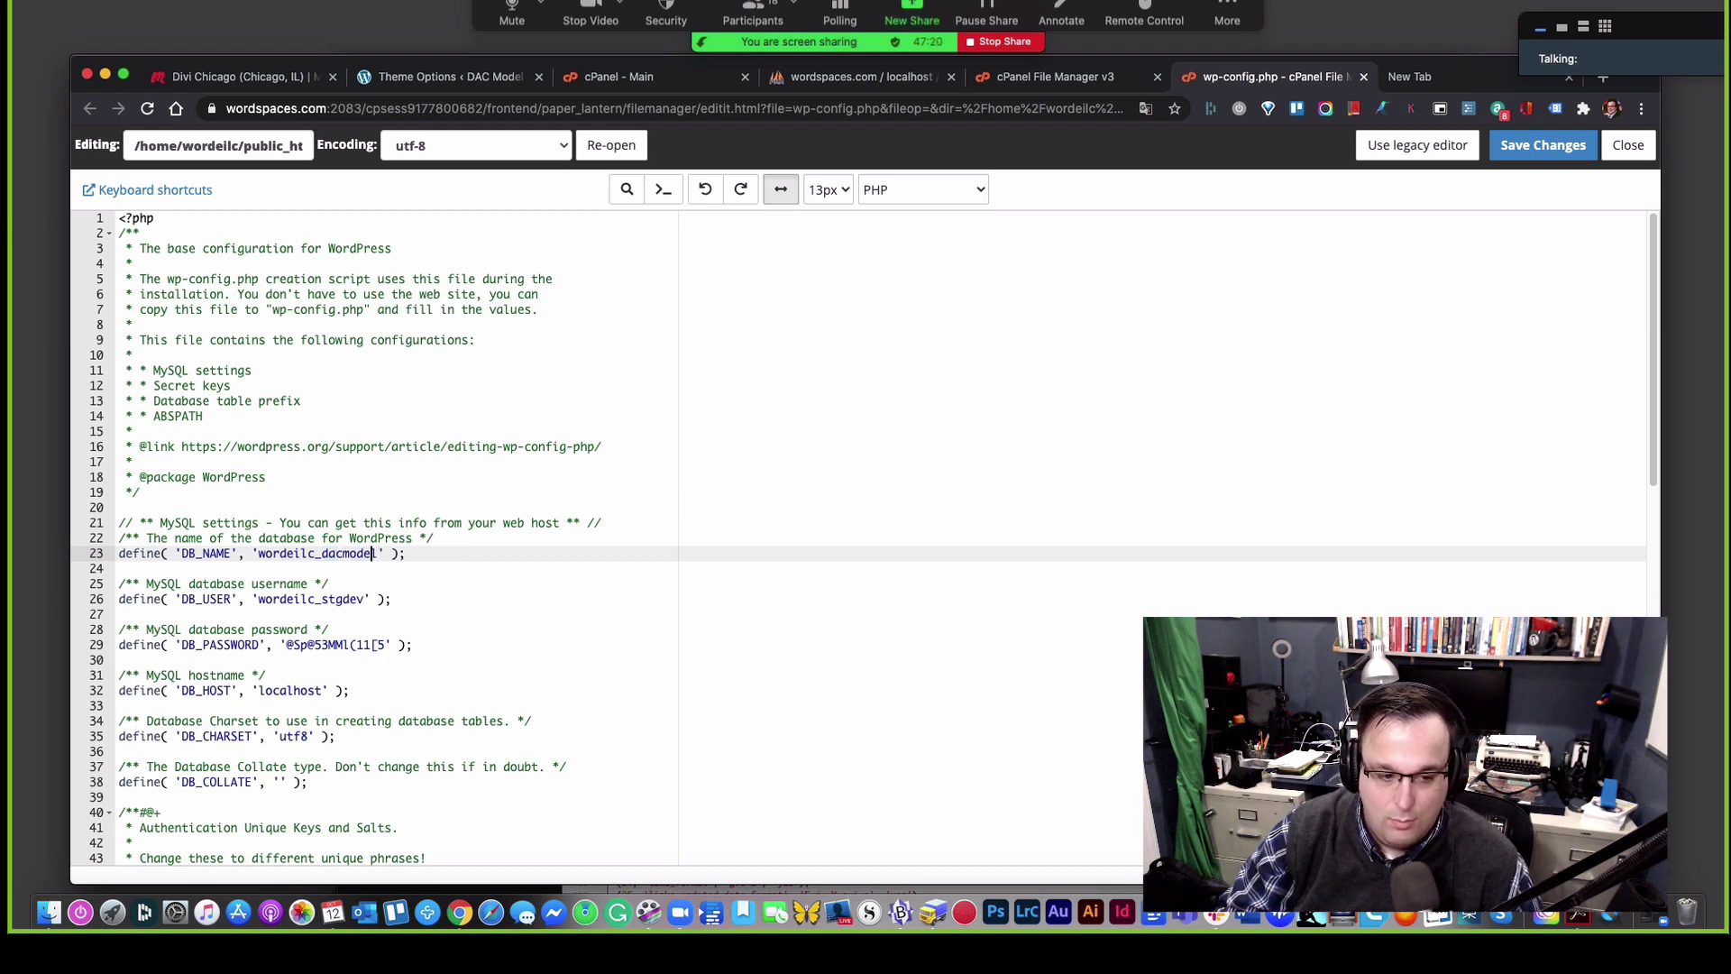
pyautogui.write('l')
pyautogui.click(414, 599)
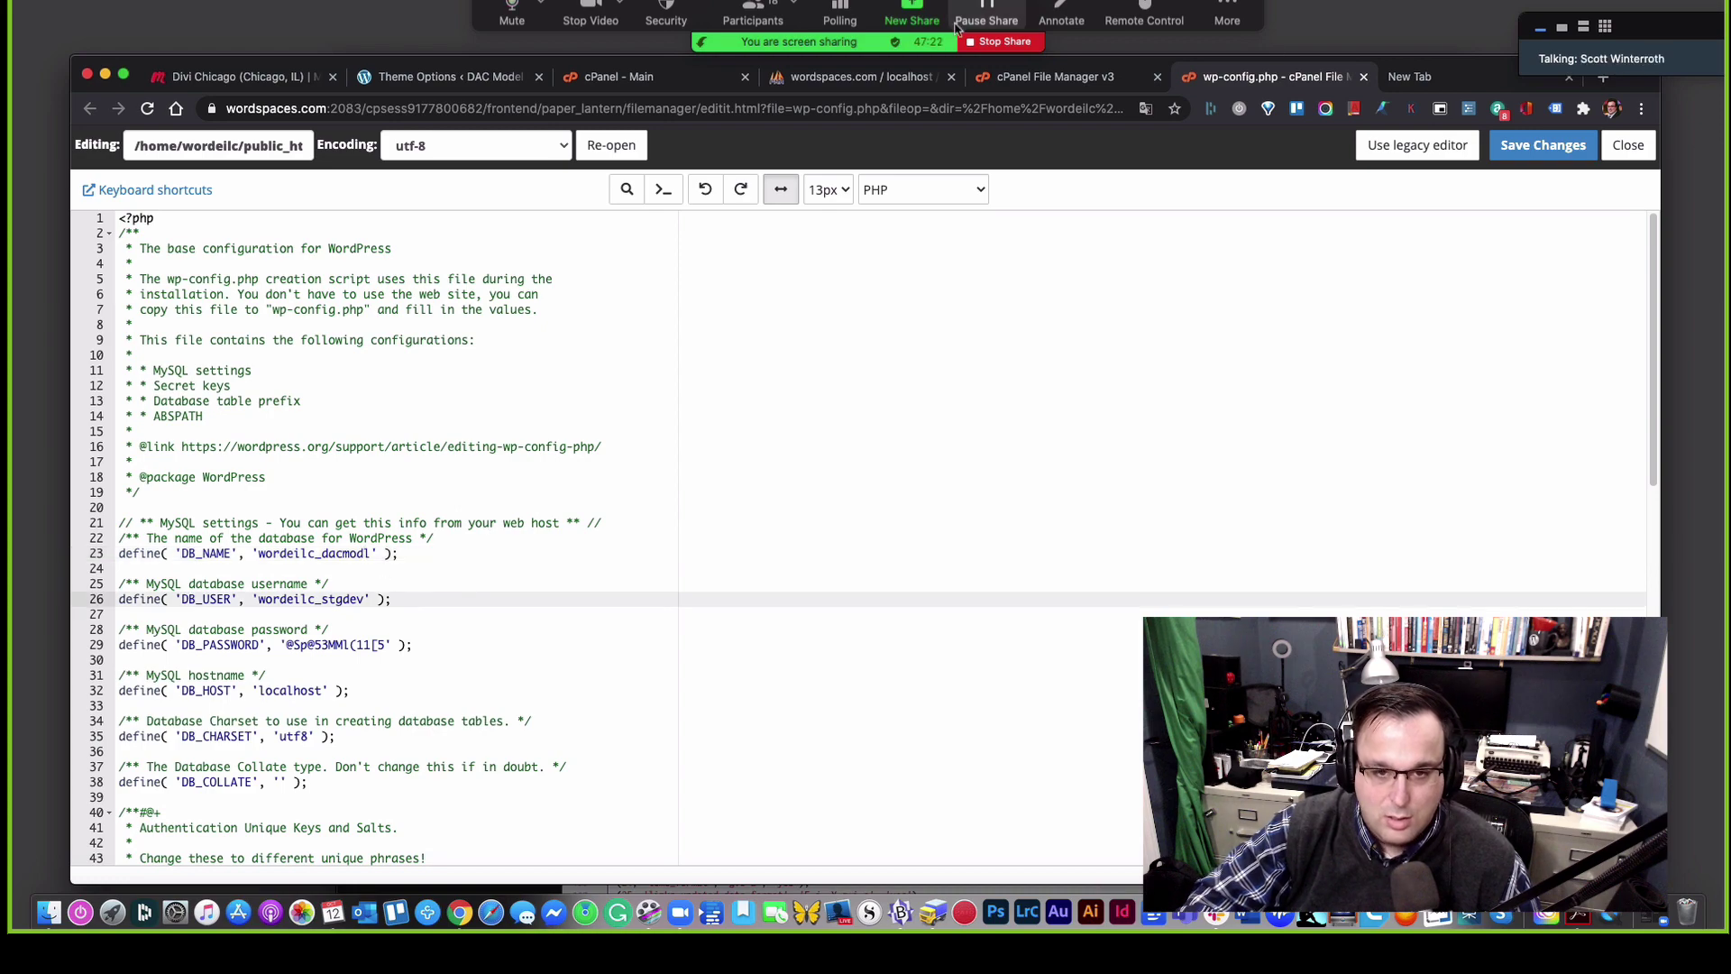
# Step: Copy the wordeilc_dacusr user name from cPanel's MySQL Databases Current Users list
pyautogui.click(422, 76)
pyautogui.scroll(-5, 586, 468)
pyautogui.scroll(-10, 587, 468)
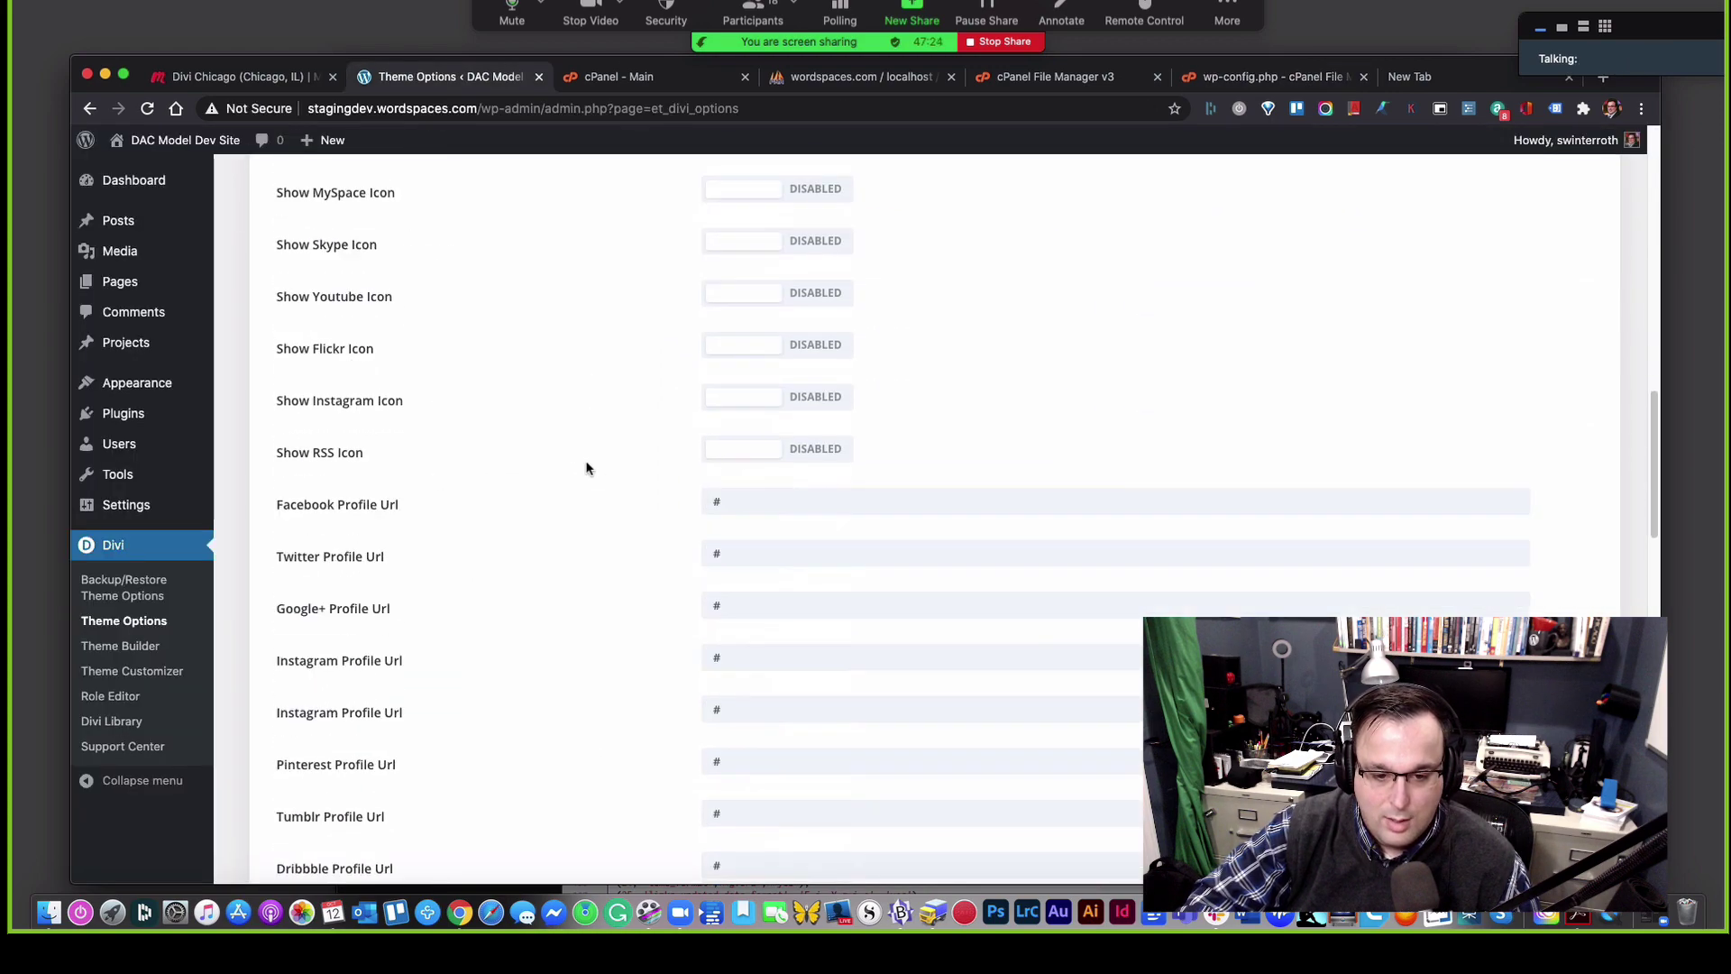
pyautogui.scroll(15, 588, 468)
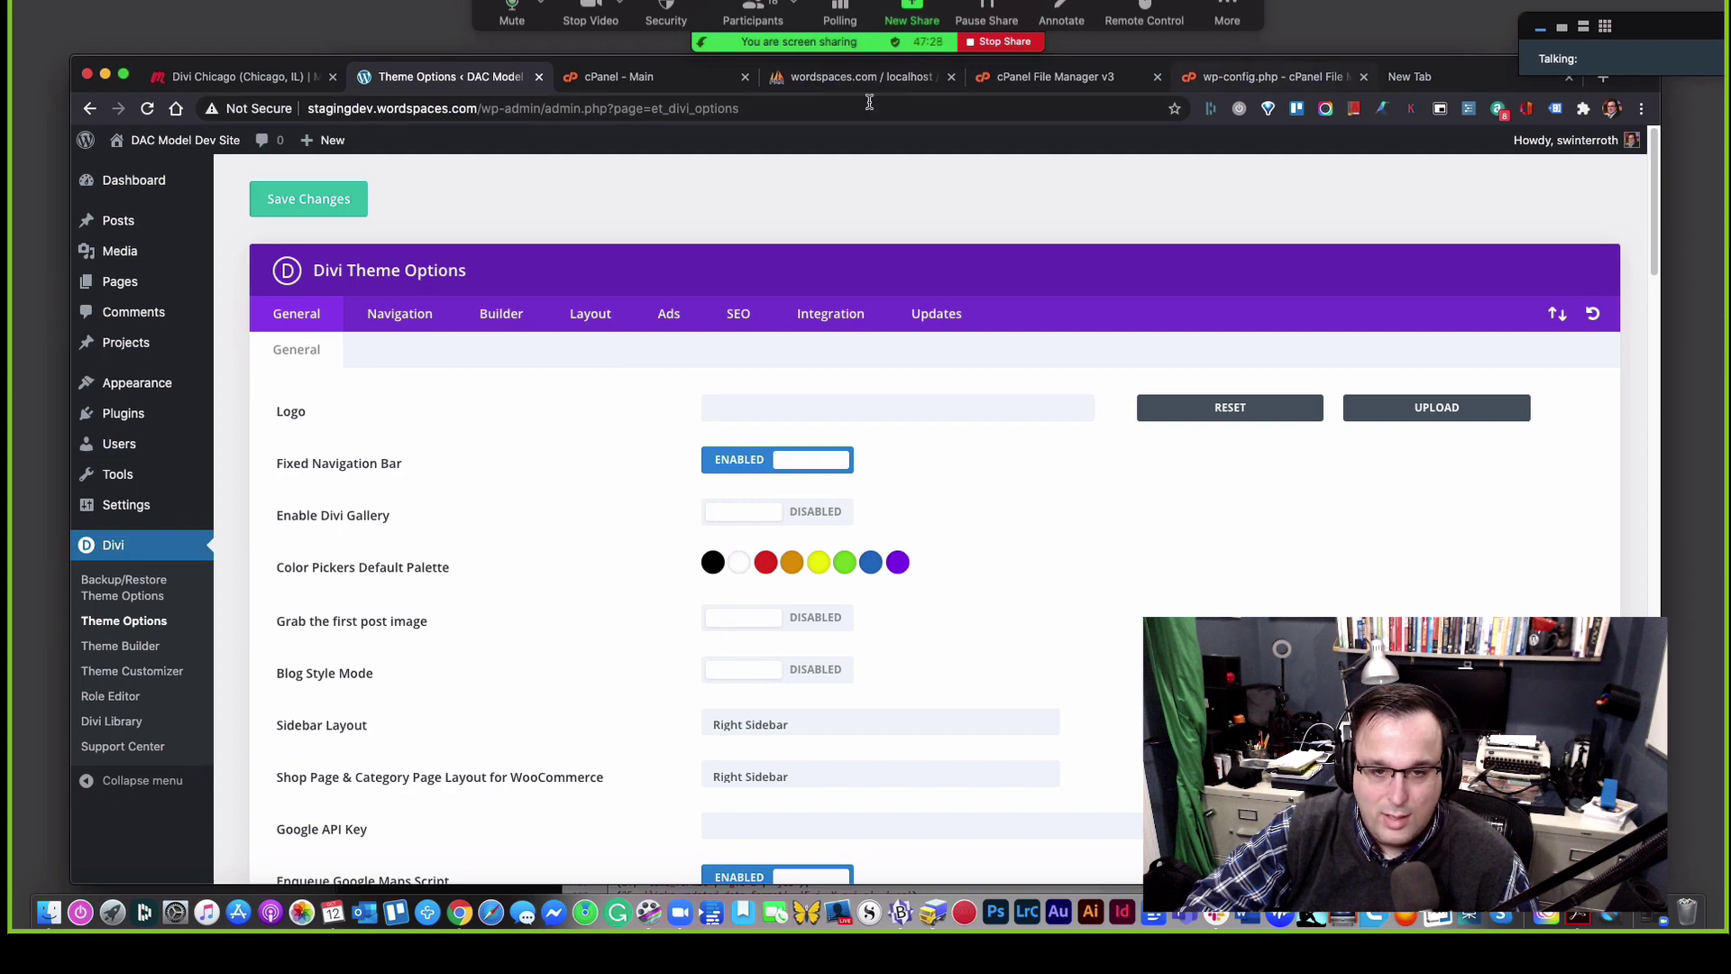
pyautogui.click(802, 80)
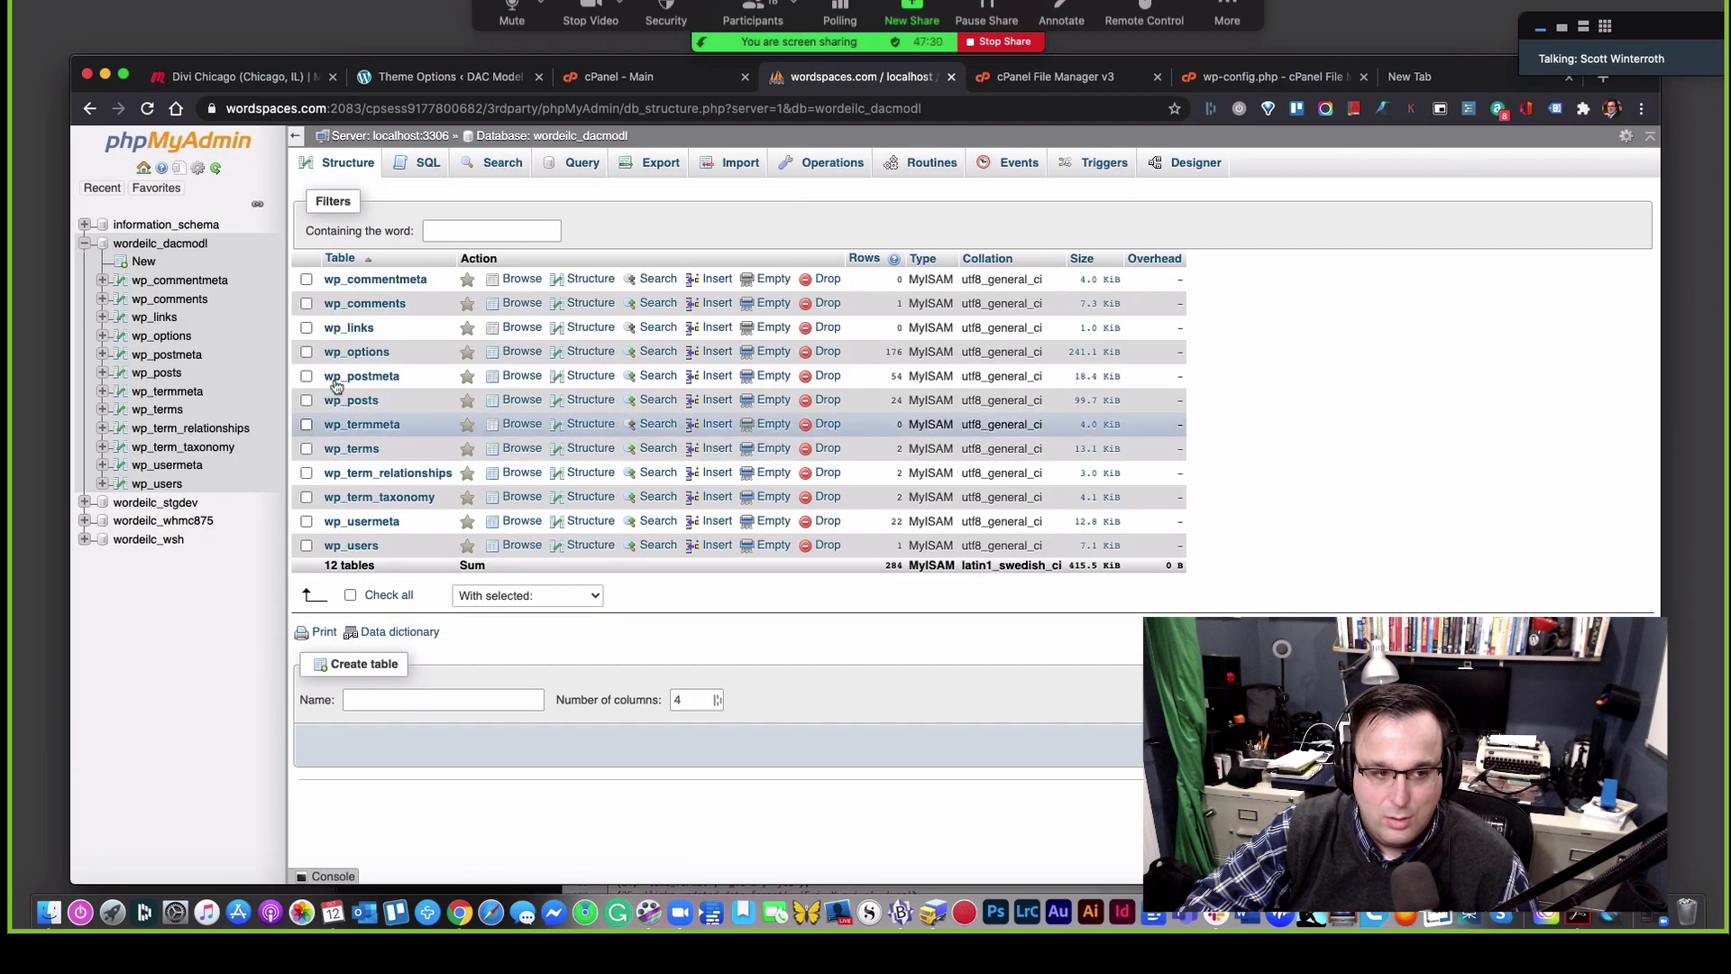
pyautogui.click(639, 76)
pyautogui.scroll(-1, 492, 367)
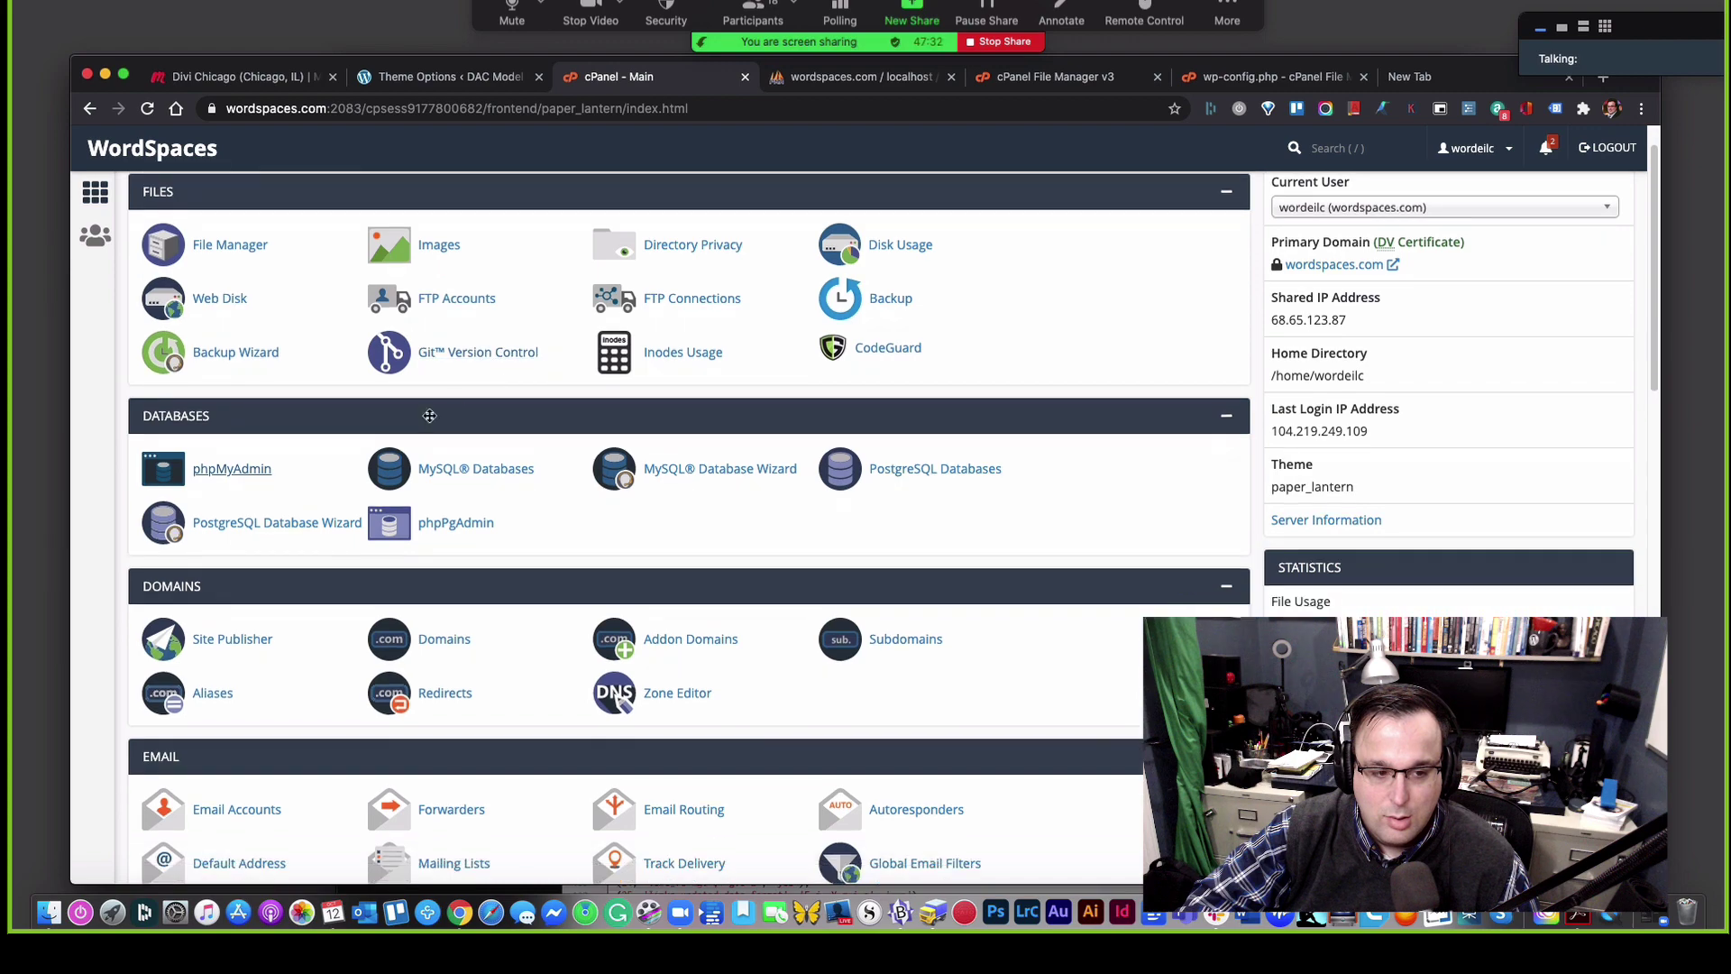
pyautogui.click(504, 479)
pyautogui.scroll(-15, 504, 479)
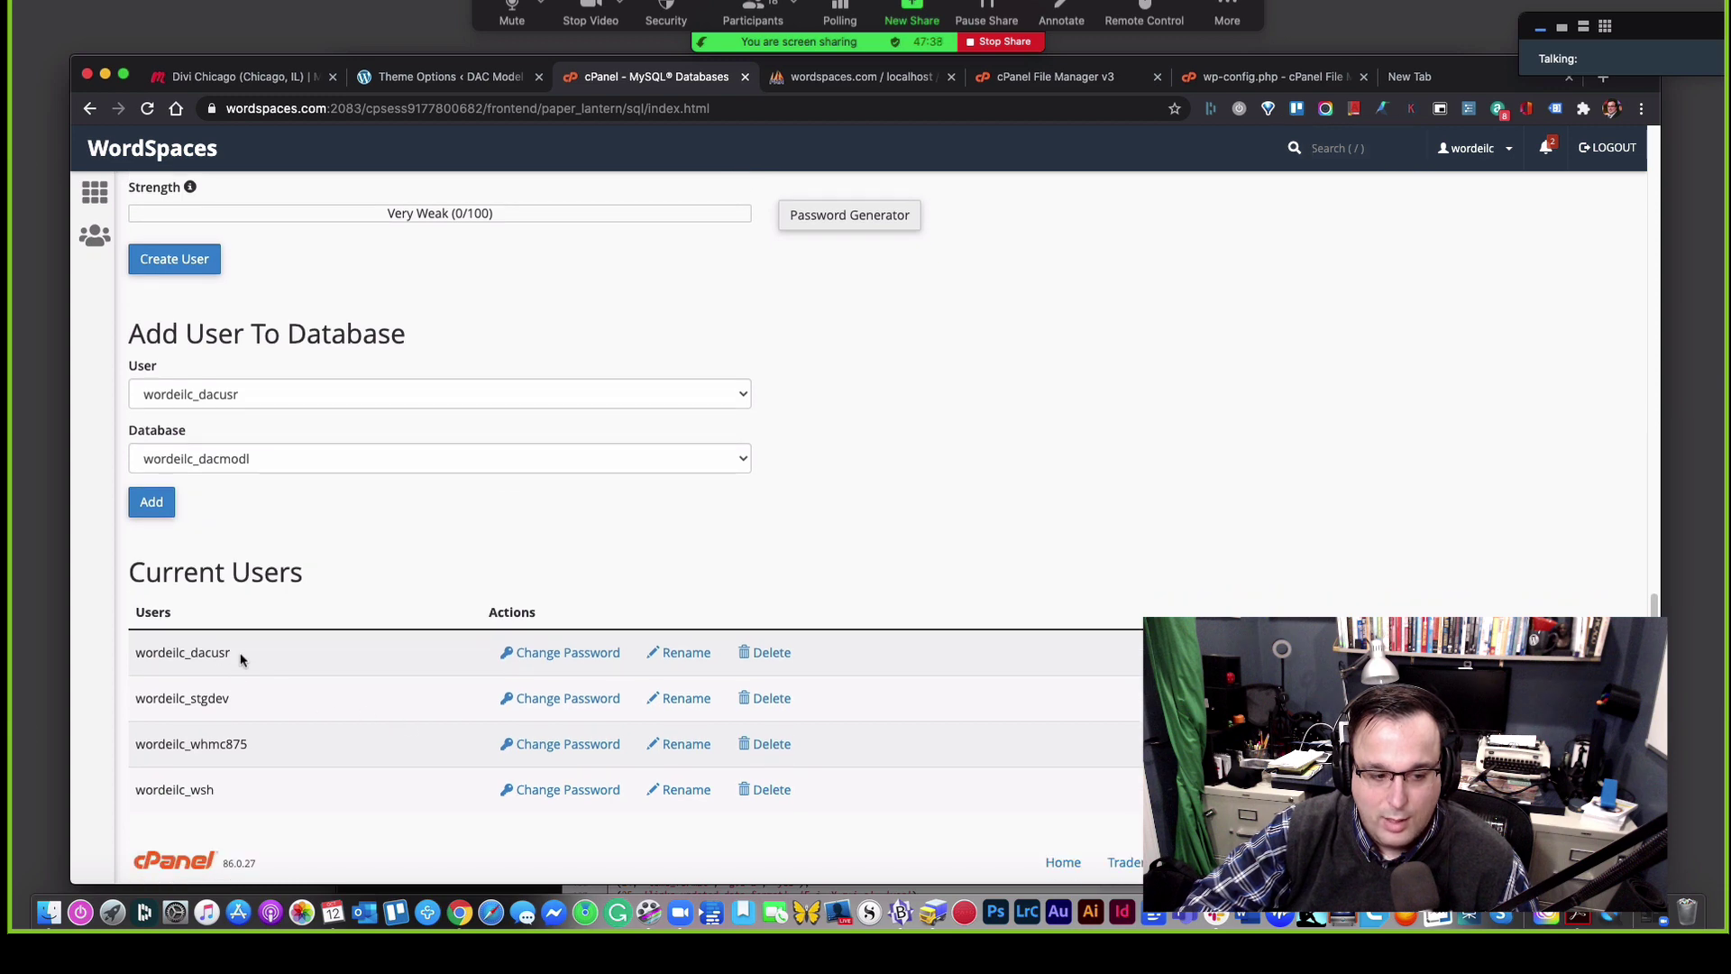
pyautogui.moveTo(236, 655); pyautogui.dragTo(132, 661)
pyautogui.press('super+c')
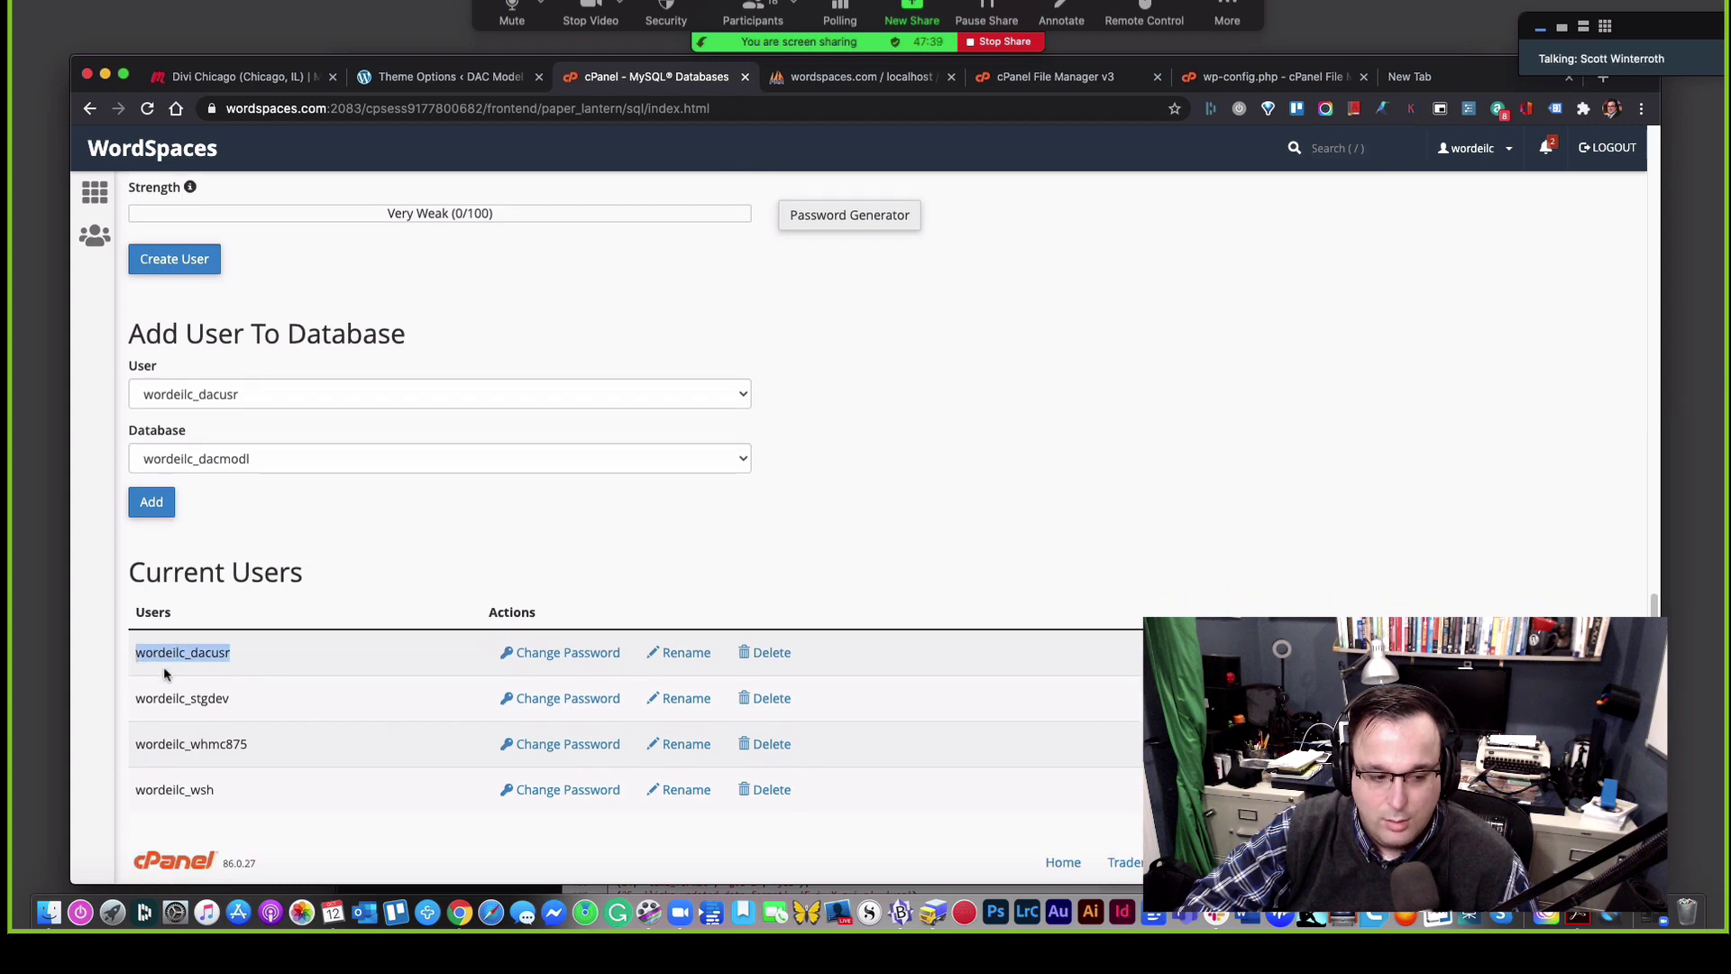
pyautogui.click(1280, 77)
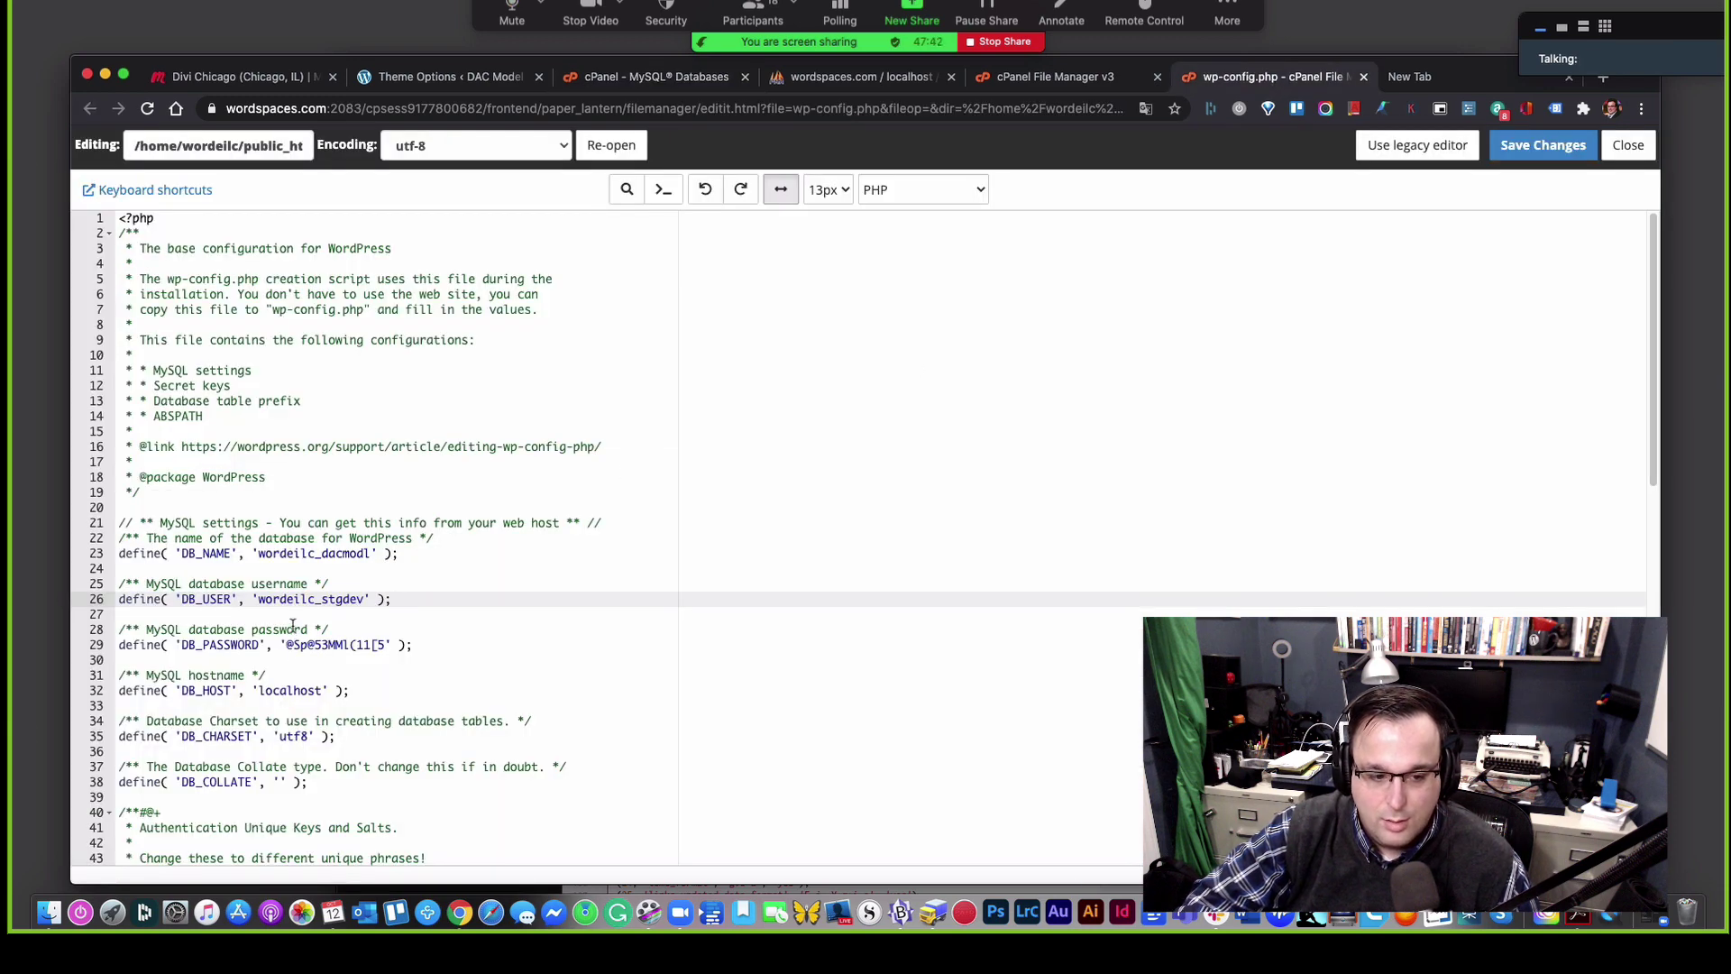
# Step: Paste wordeilc_dacusr as DB_USER and the new database password as DB_PASSWORD in wp-config.php
pyautogui.moveTo(262, 600); pyautogui.dragTo(368, 600)
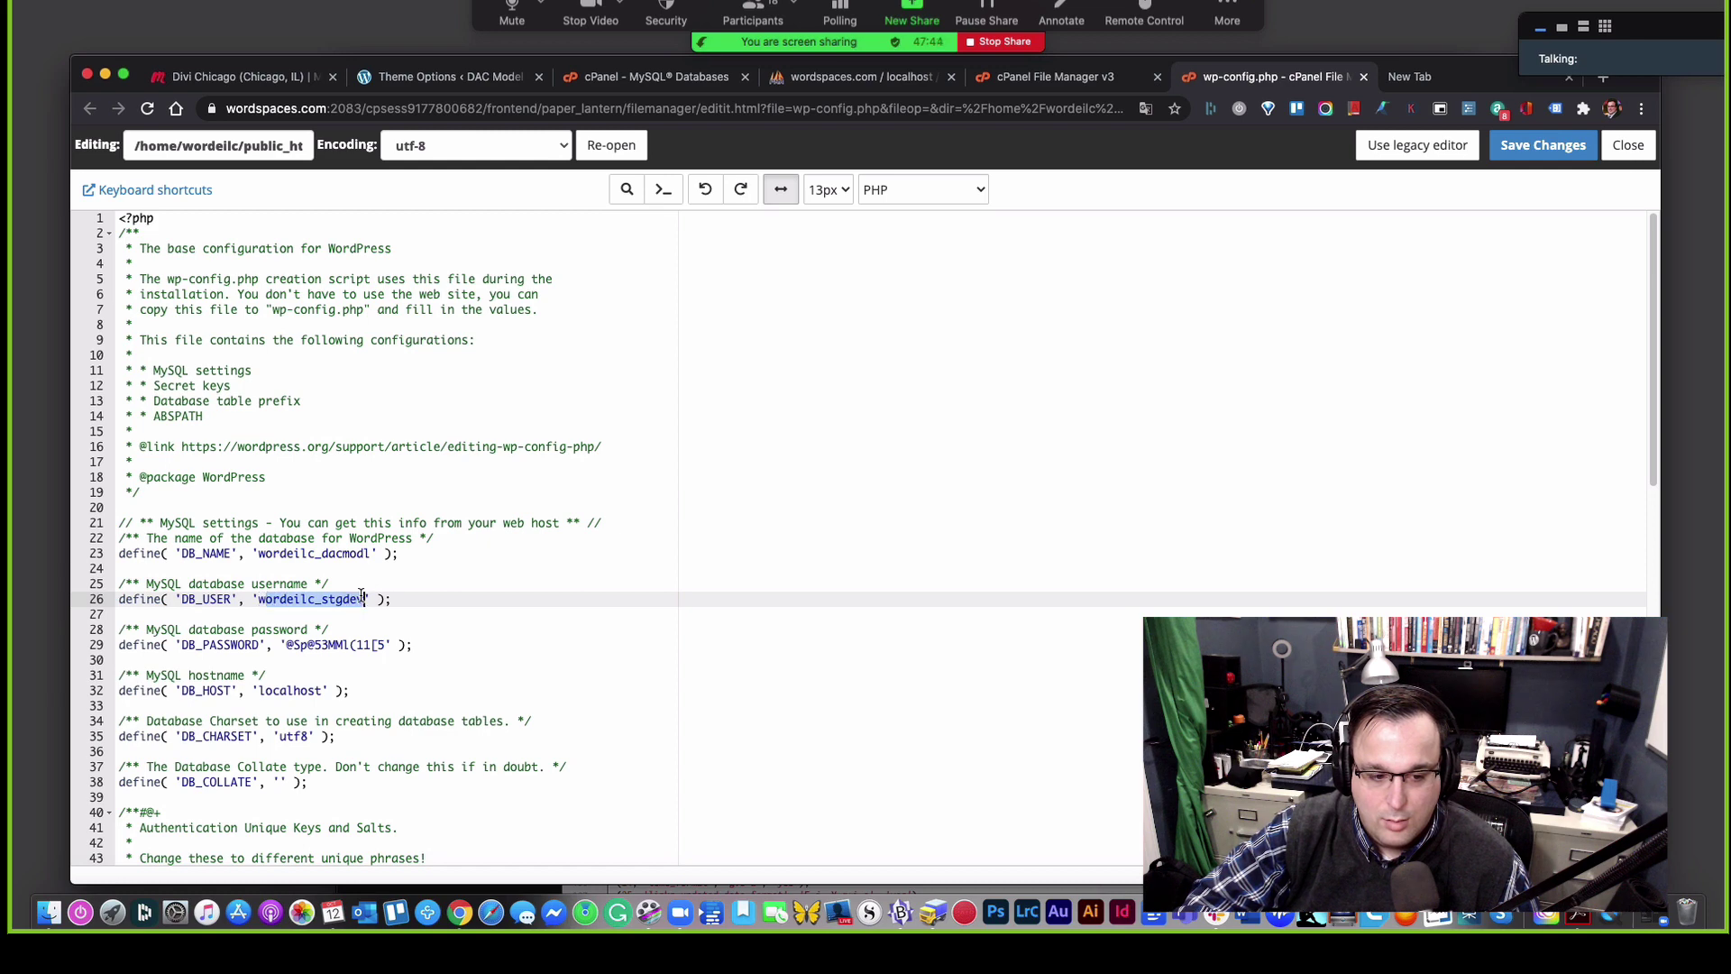
pyautogui.press('super+v')
pyautogui.click(573, 651)
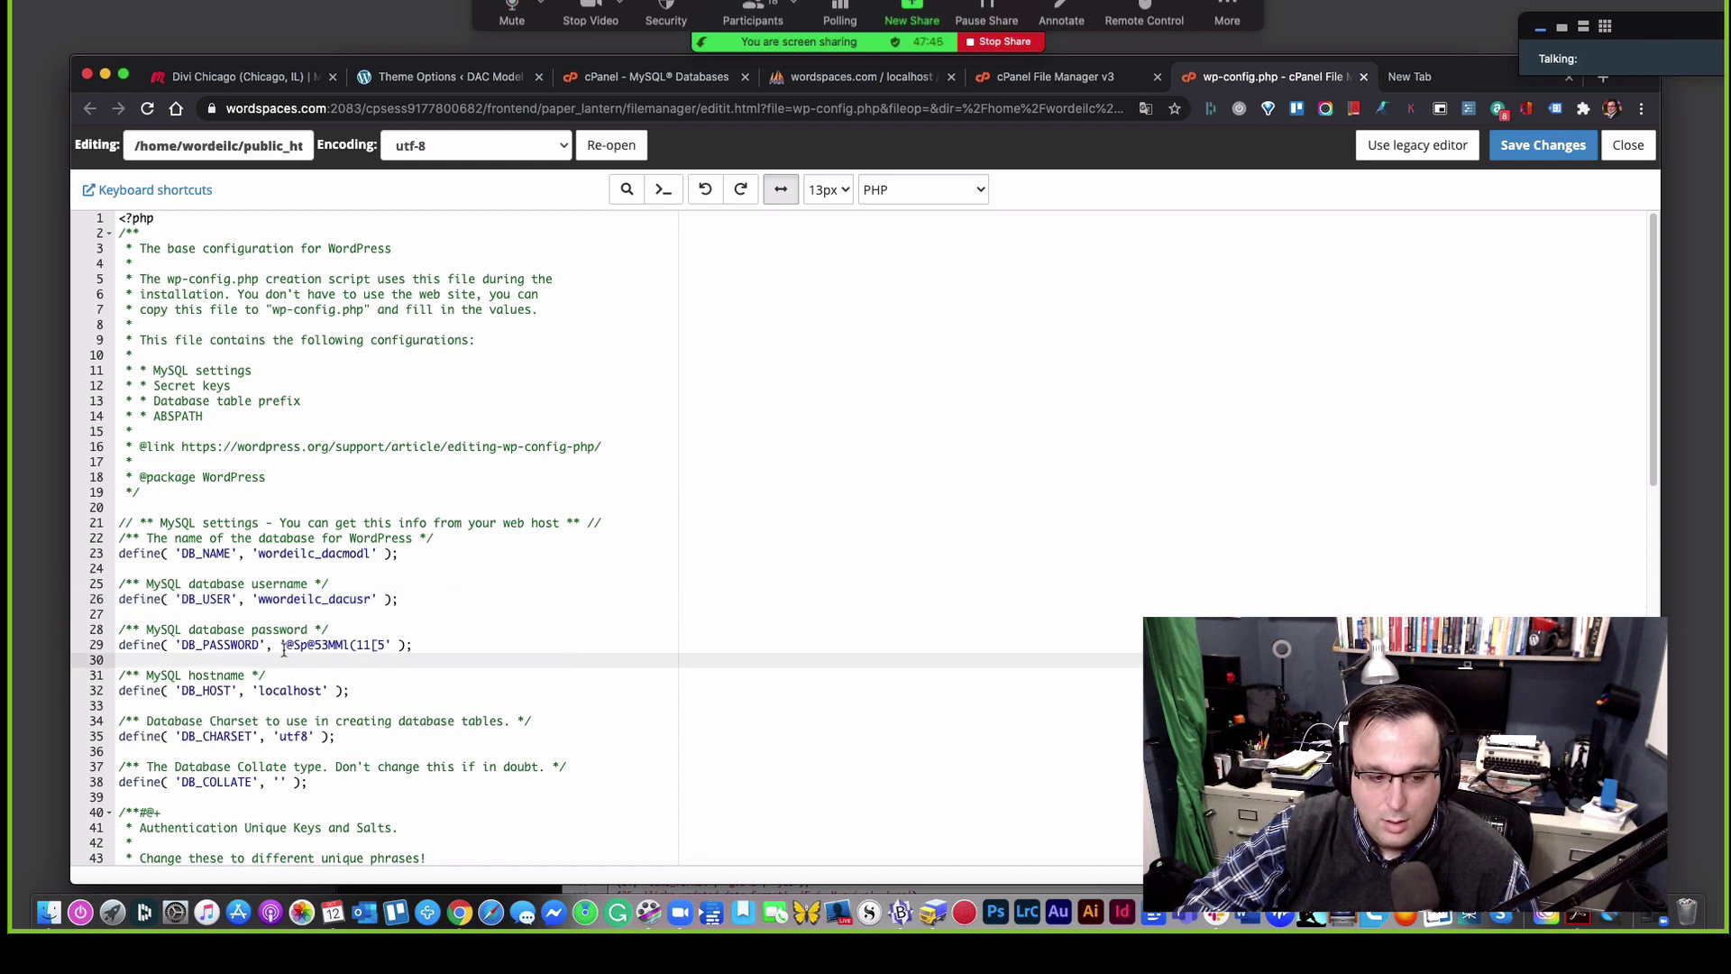
pyautogui.moveTo(286, 645); pyautogui.dragTo(380, 645)
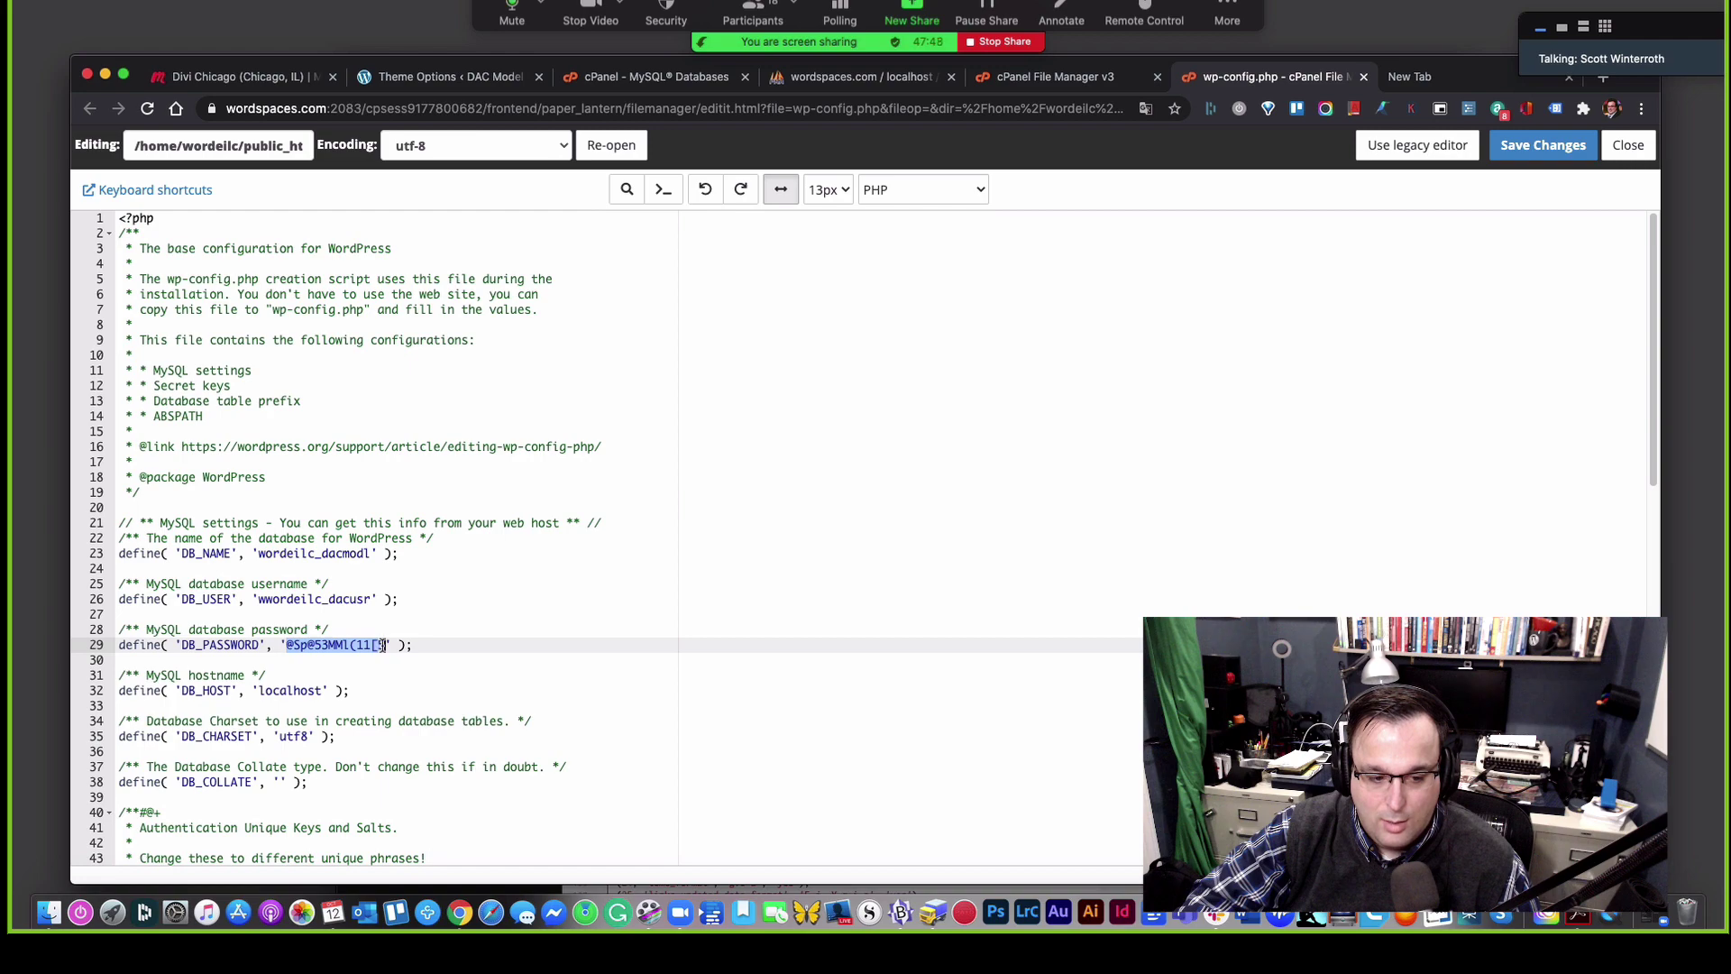
pyautogui.scroll(-10, 393, 643)
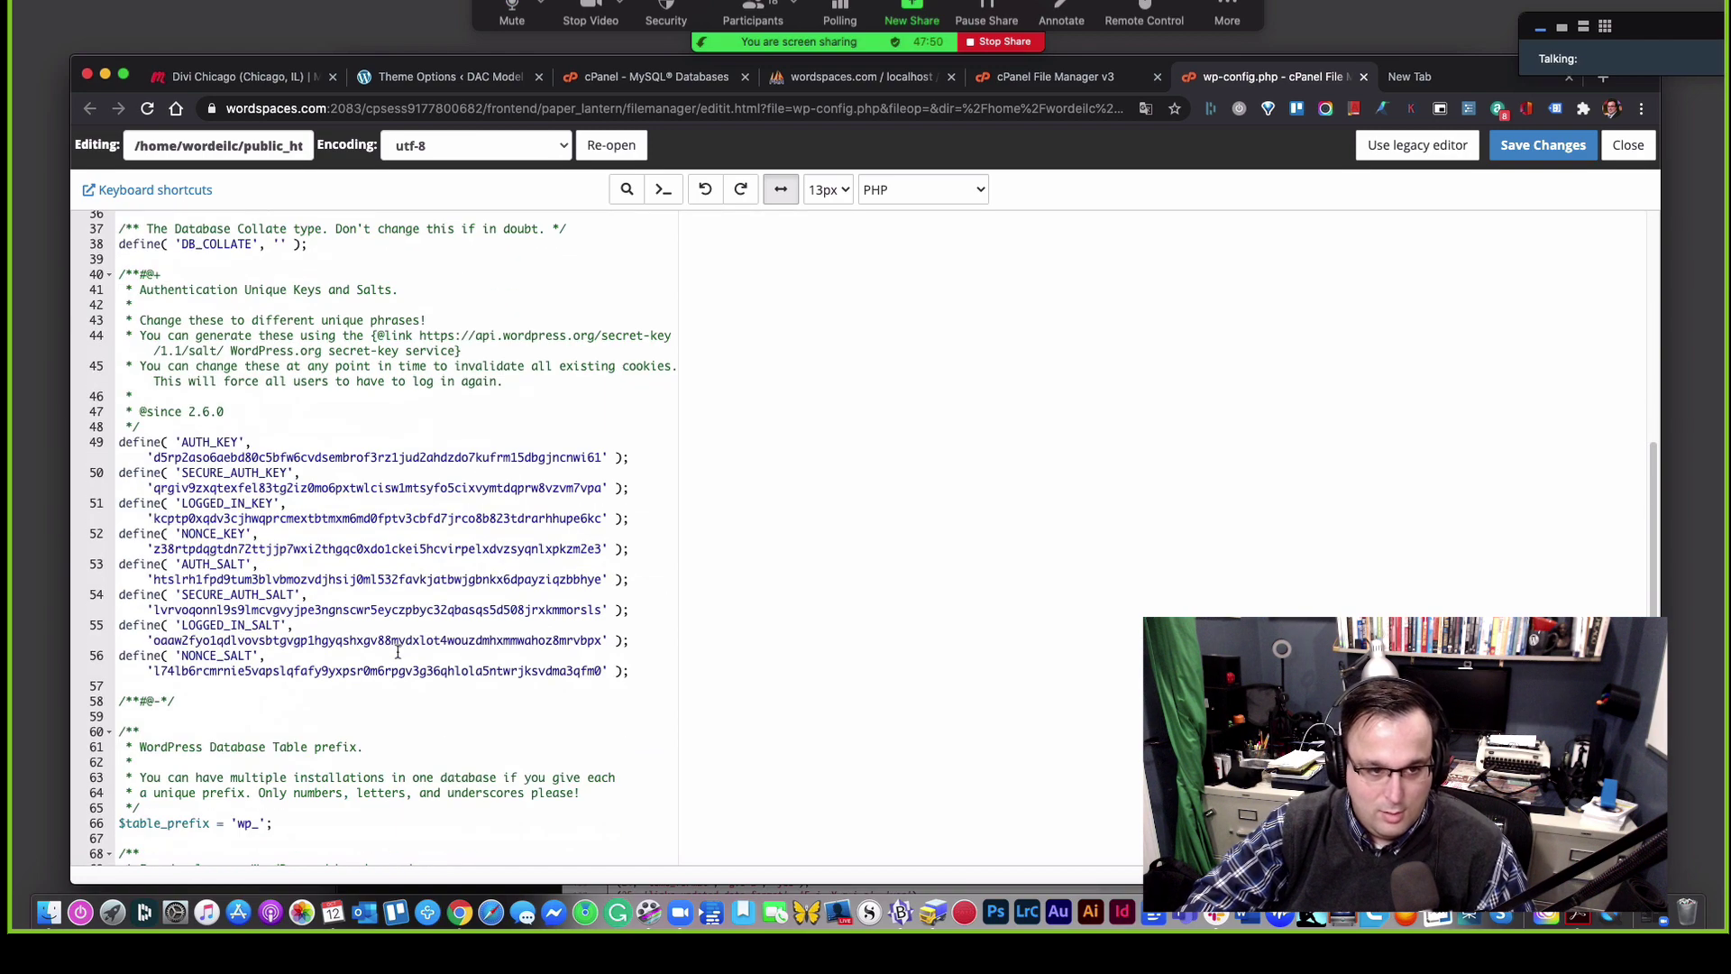
pyautogui.press('super+v')
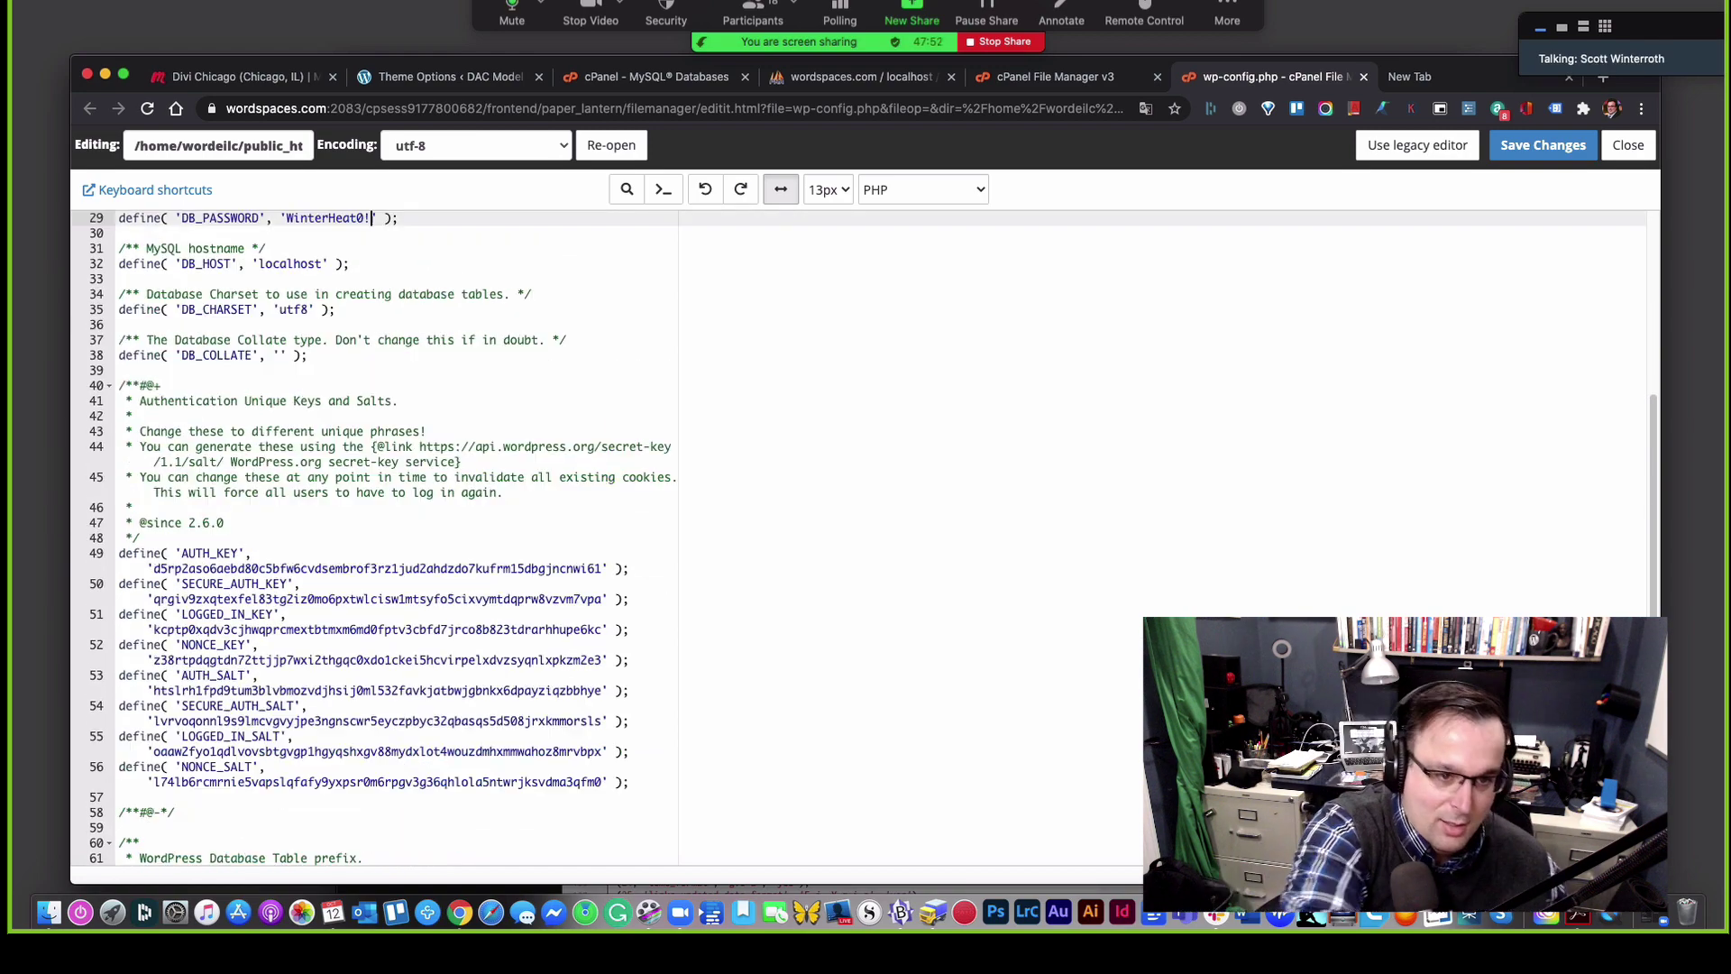
pyautogui.scroll(3, 469, 611)
pyautogui.scroll(-2, 502, 601)
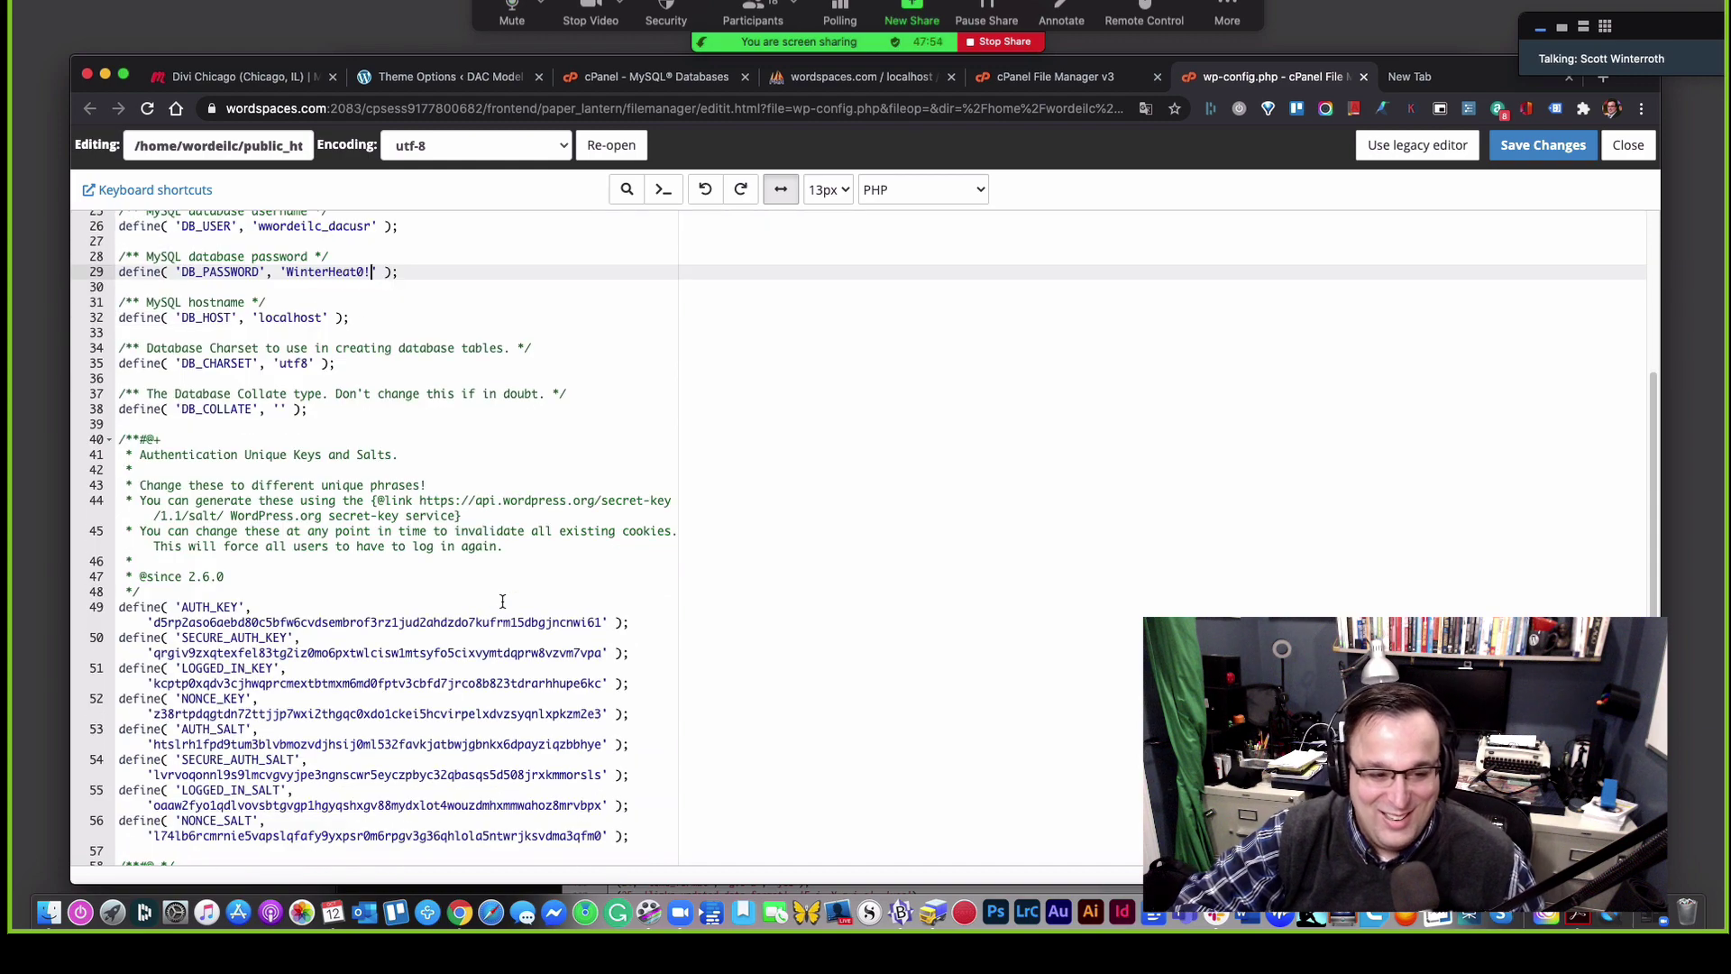
pyautogui.click(723, 516)
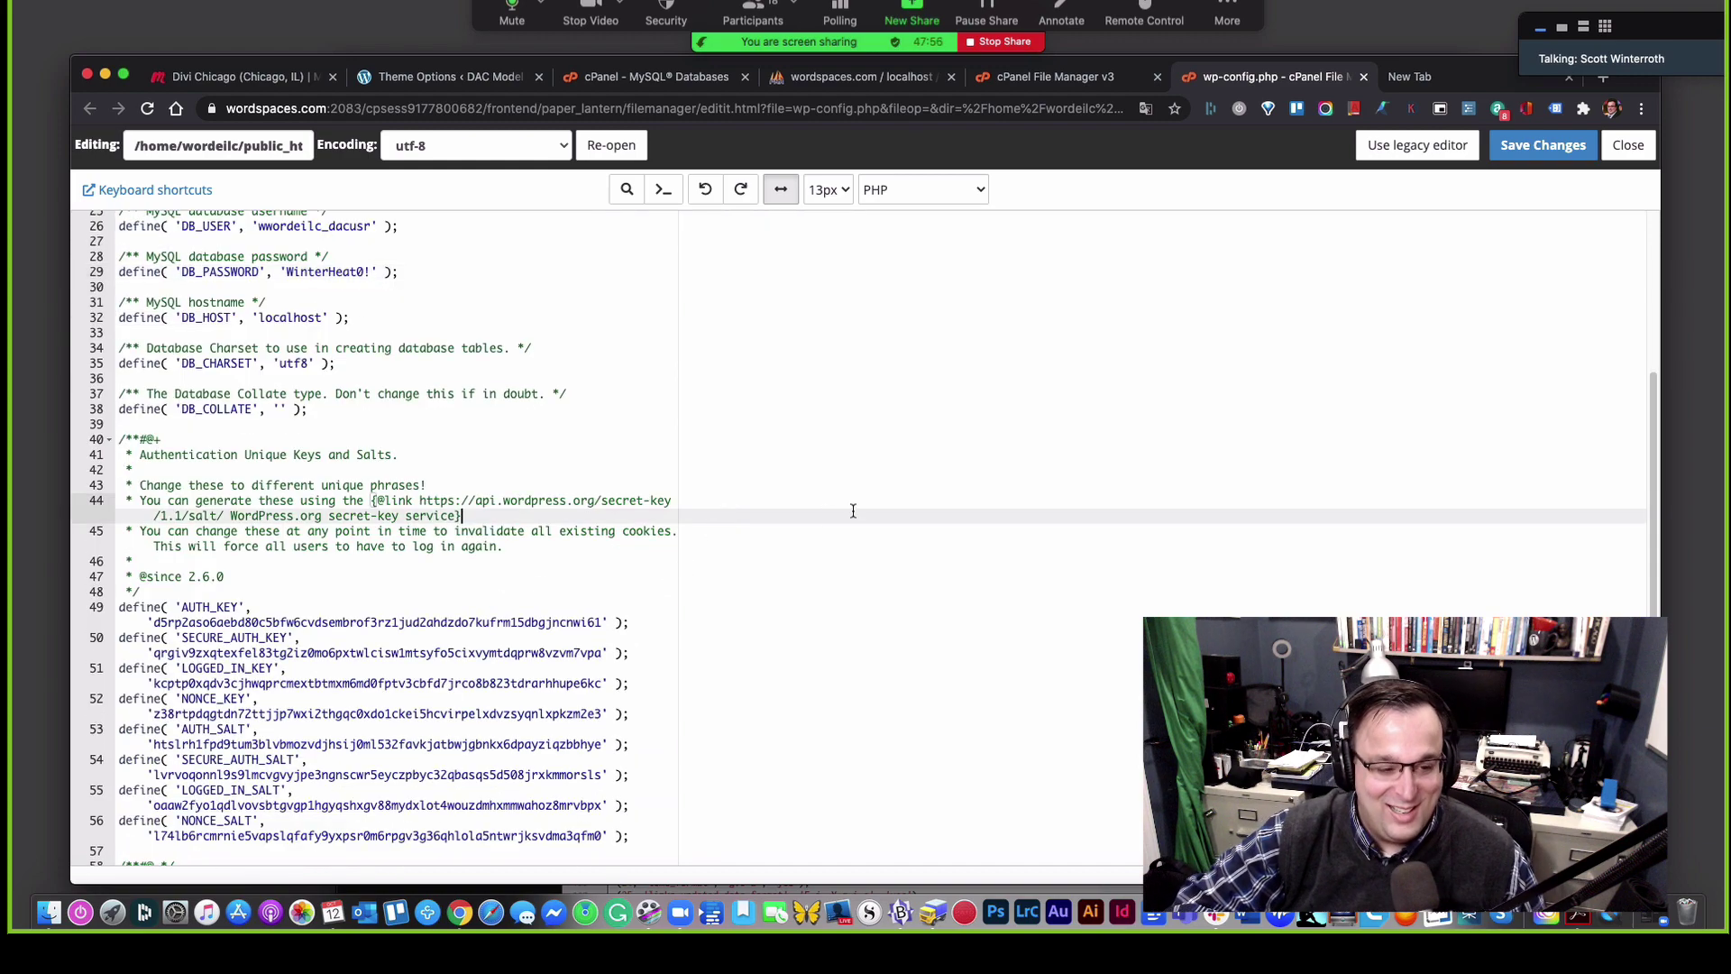
pyautogui.scroll(-10, 853, 511)
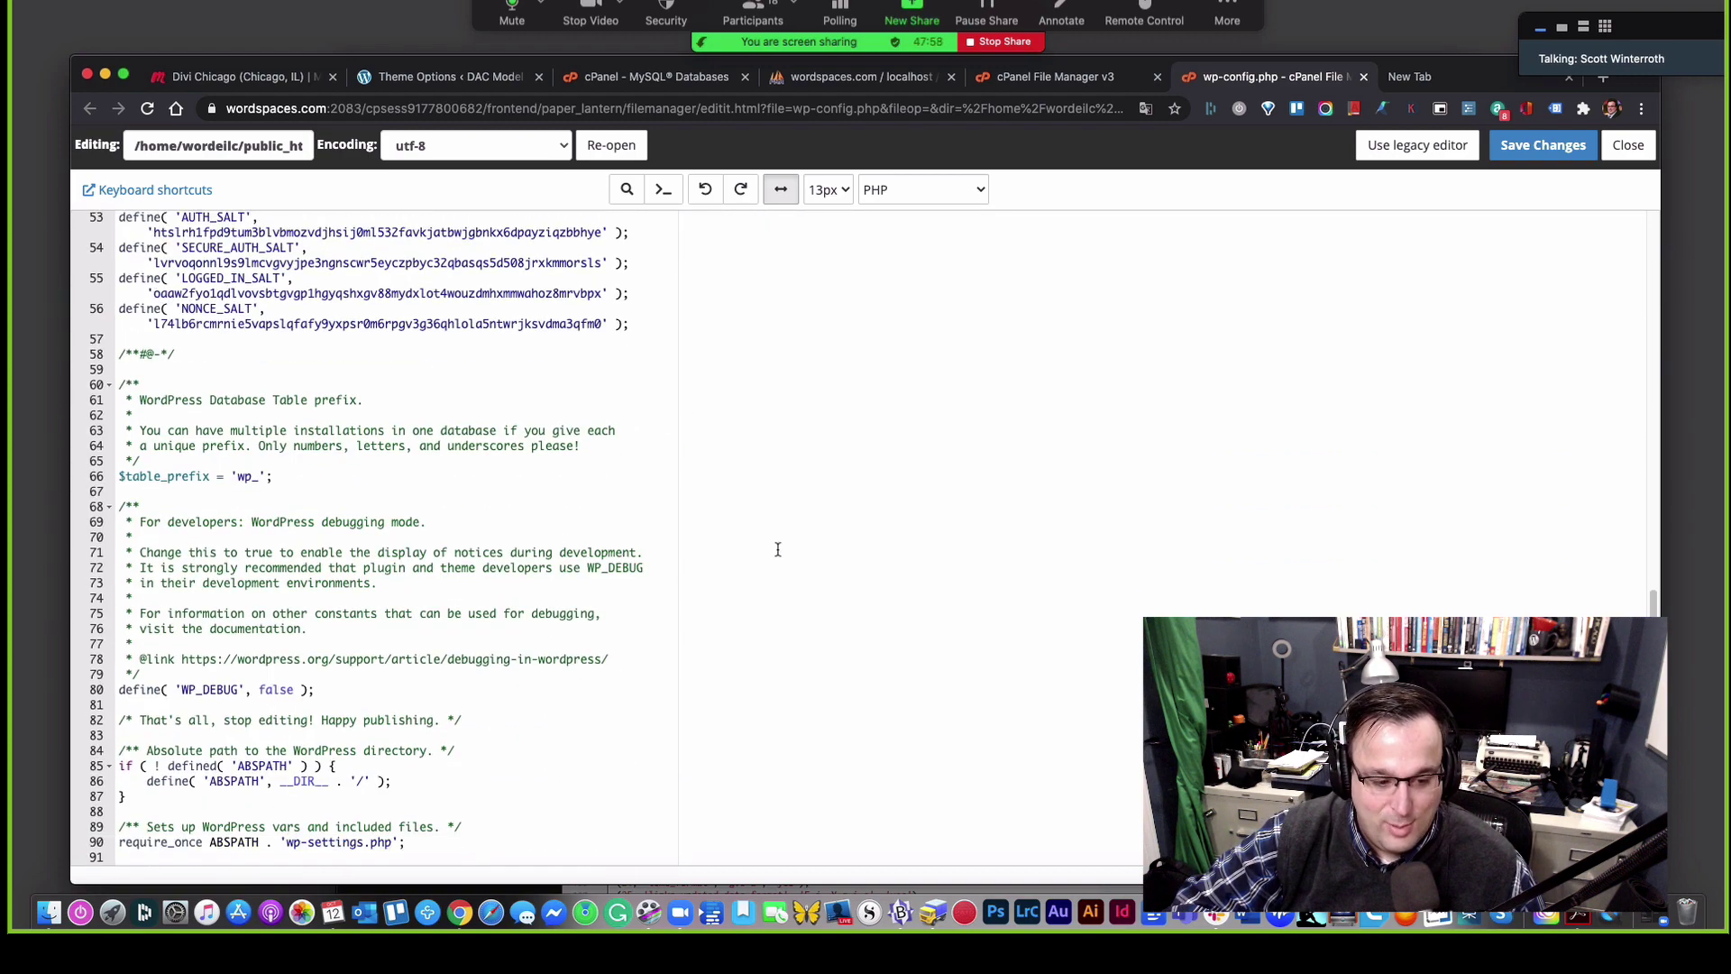
pyautogui.scroll(20, 378, 505)
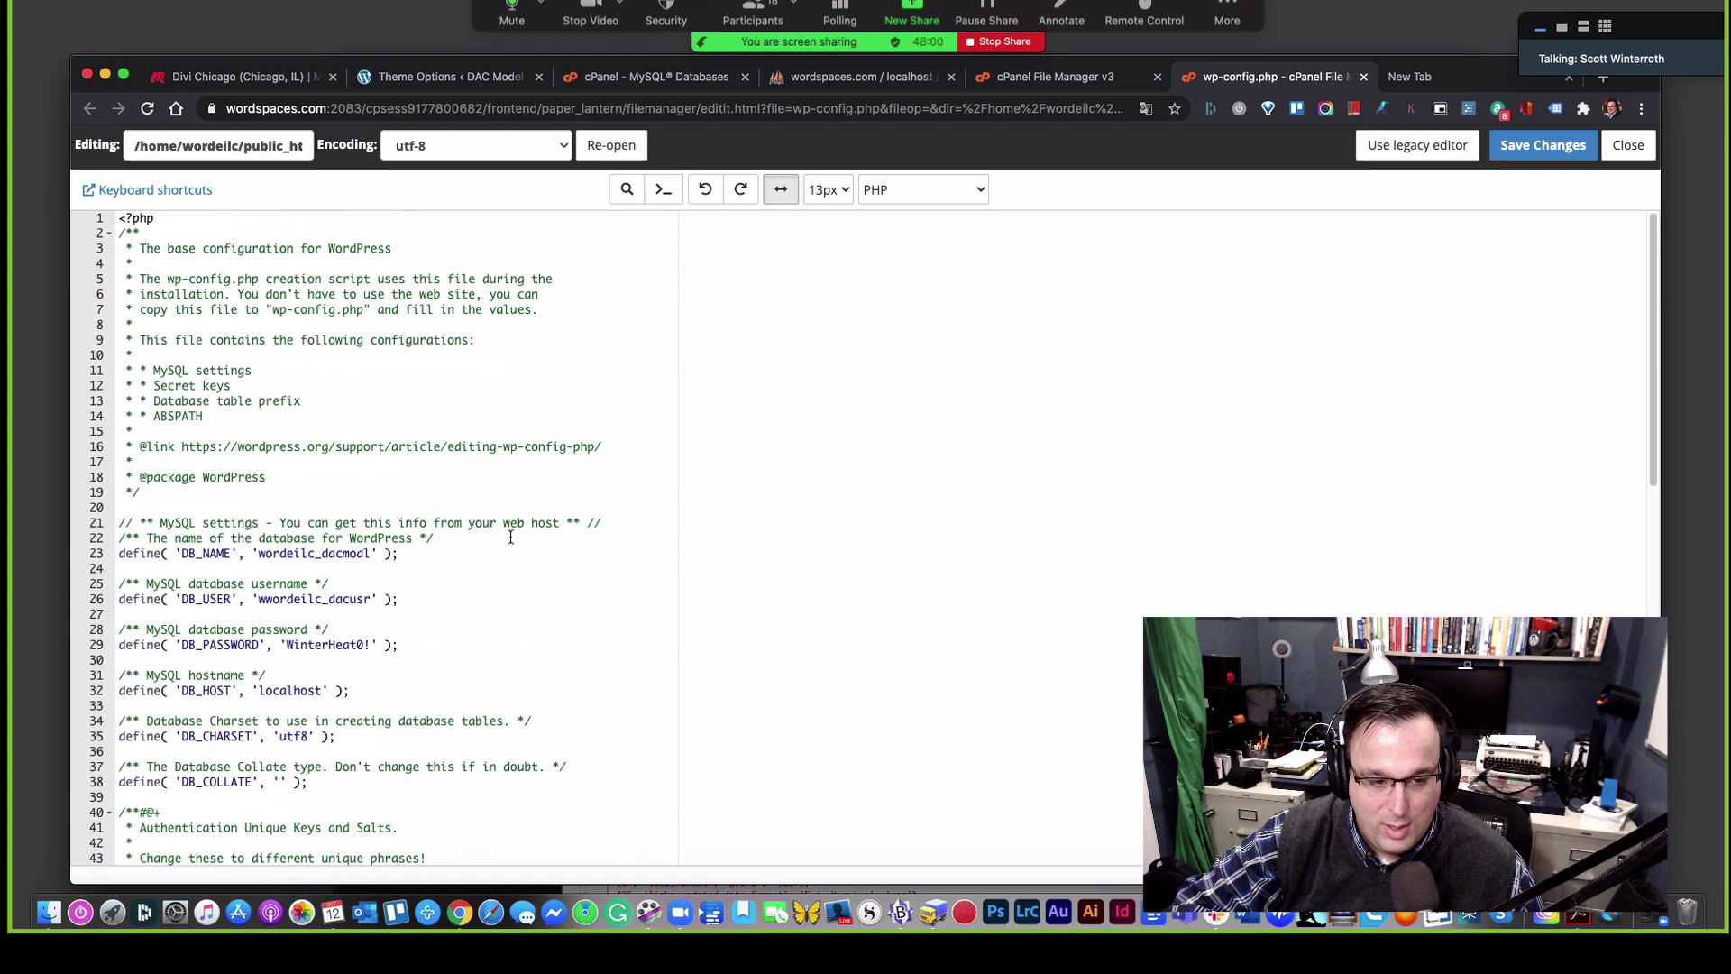
pyautogui.scroll(-5, 730, 548)
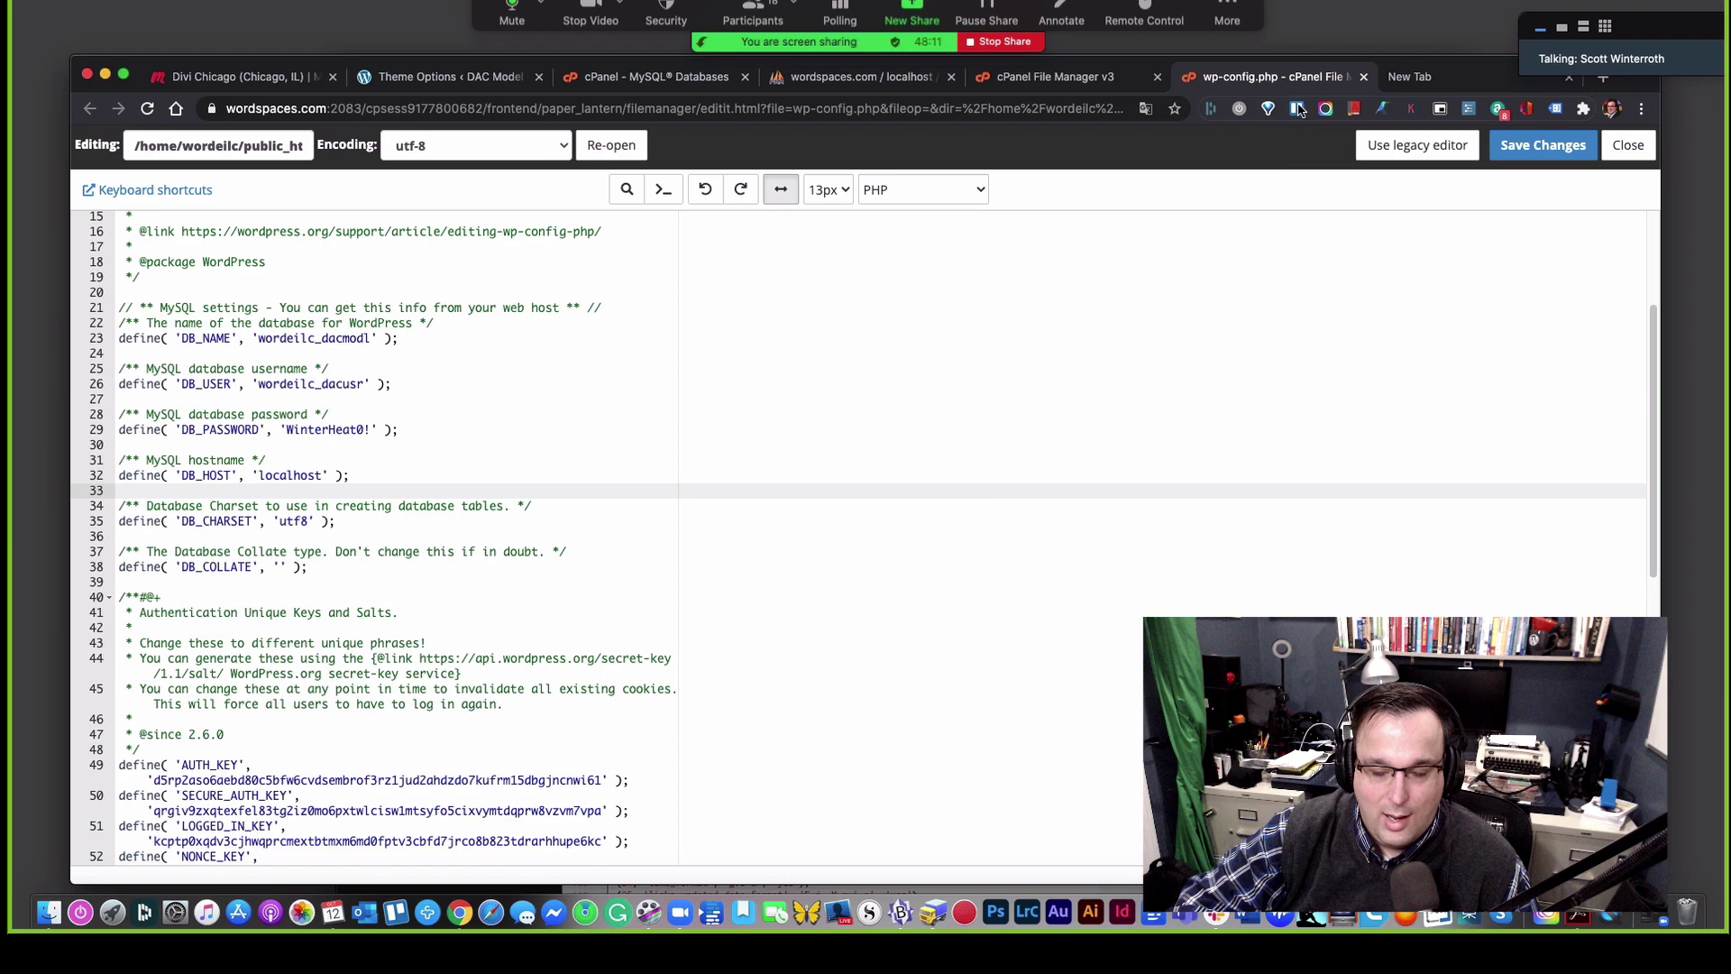
pyautogui.click(1411, 77)
# Step: Load and reload dacmodel.com, which still shows the host's SORRY! page
pyautogui.write('dac')
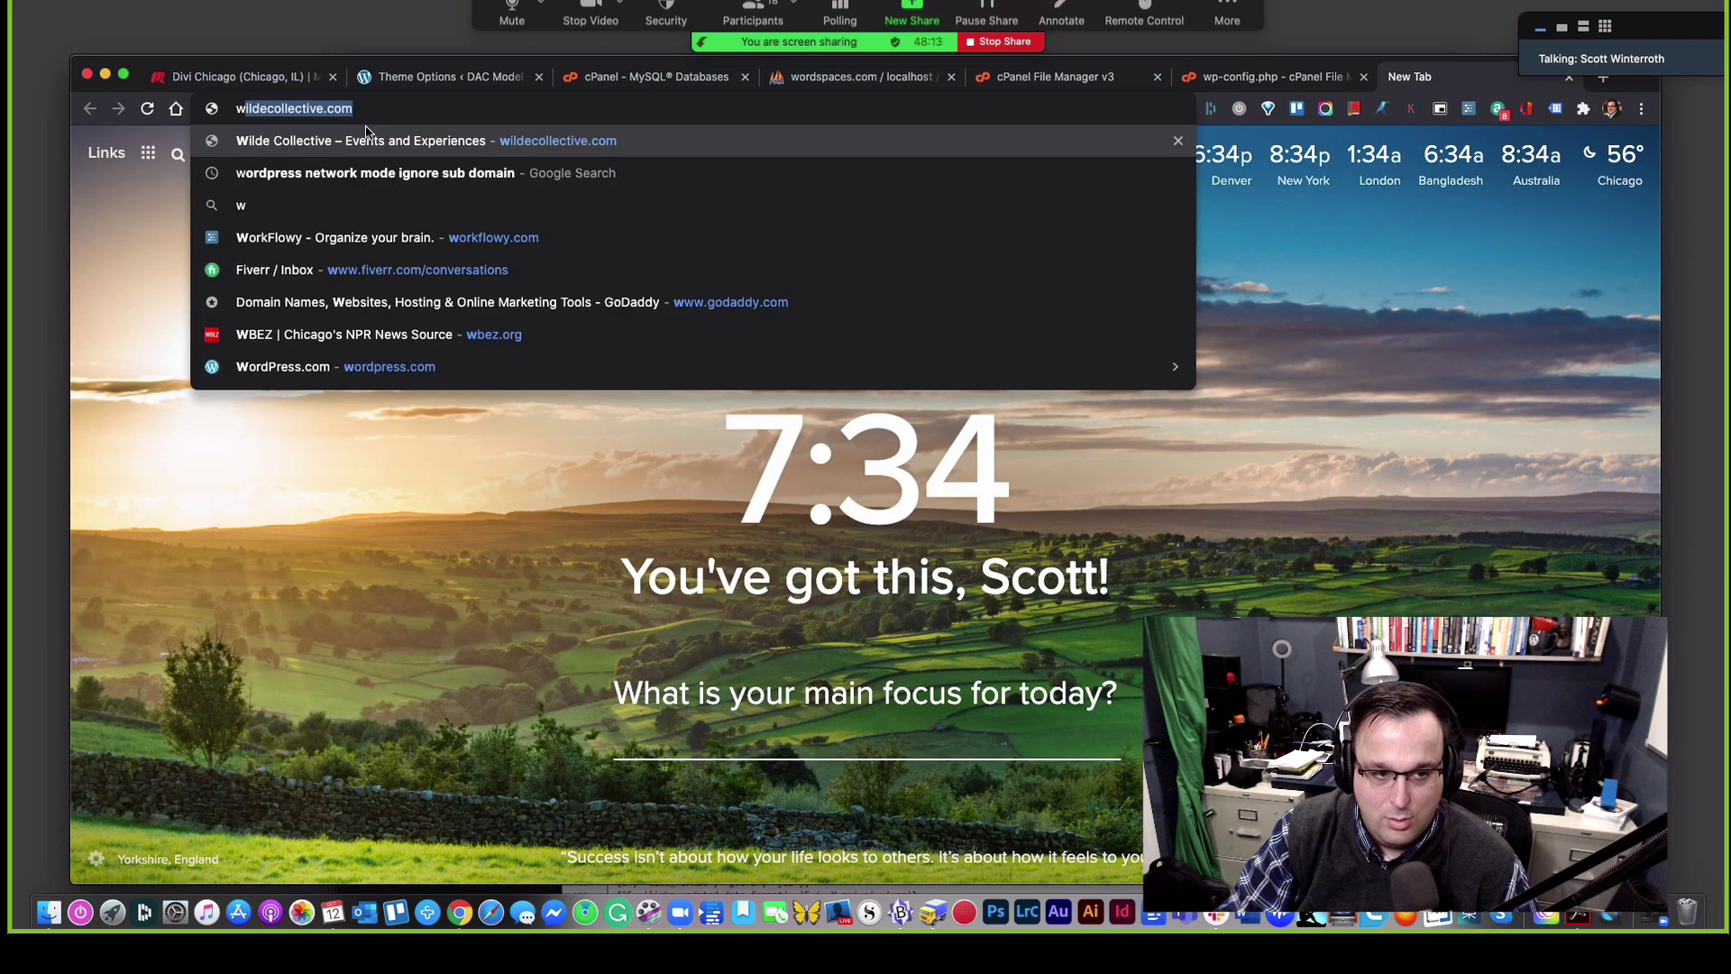
pyautogui.press('Return')
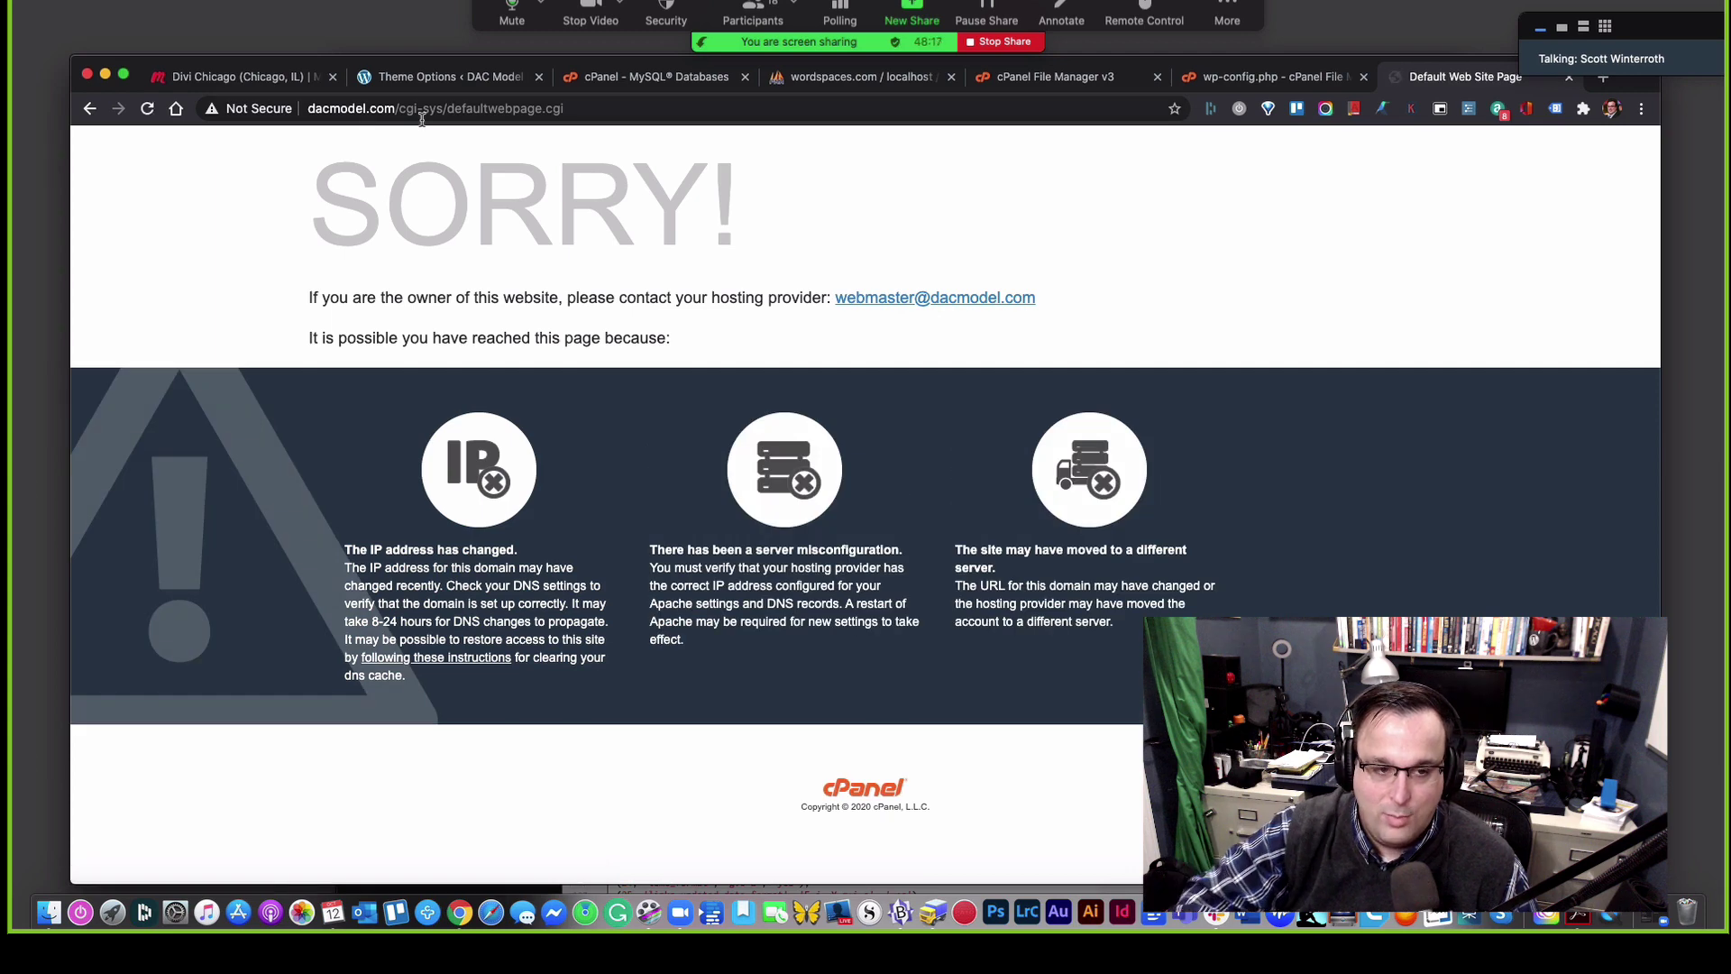
pyautogui.click(148, 109)
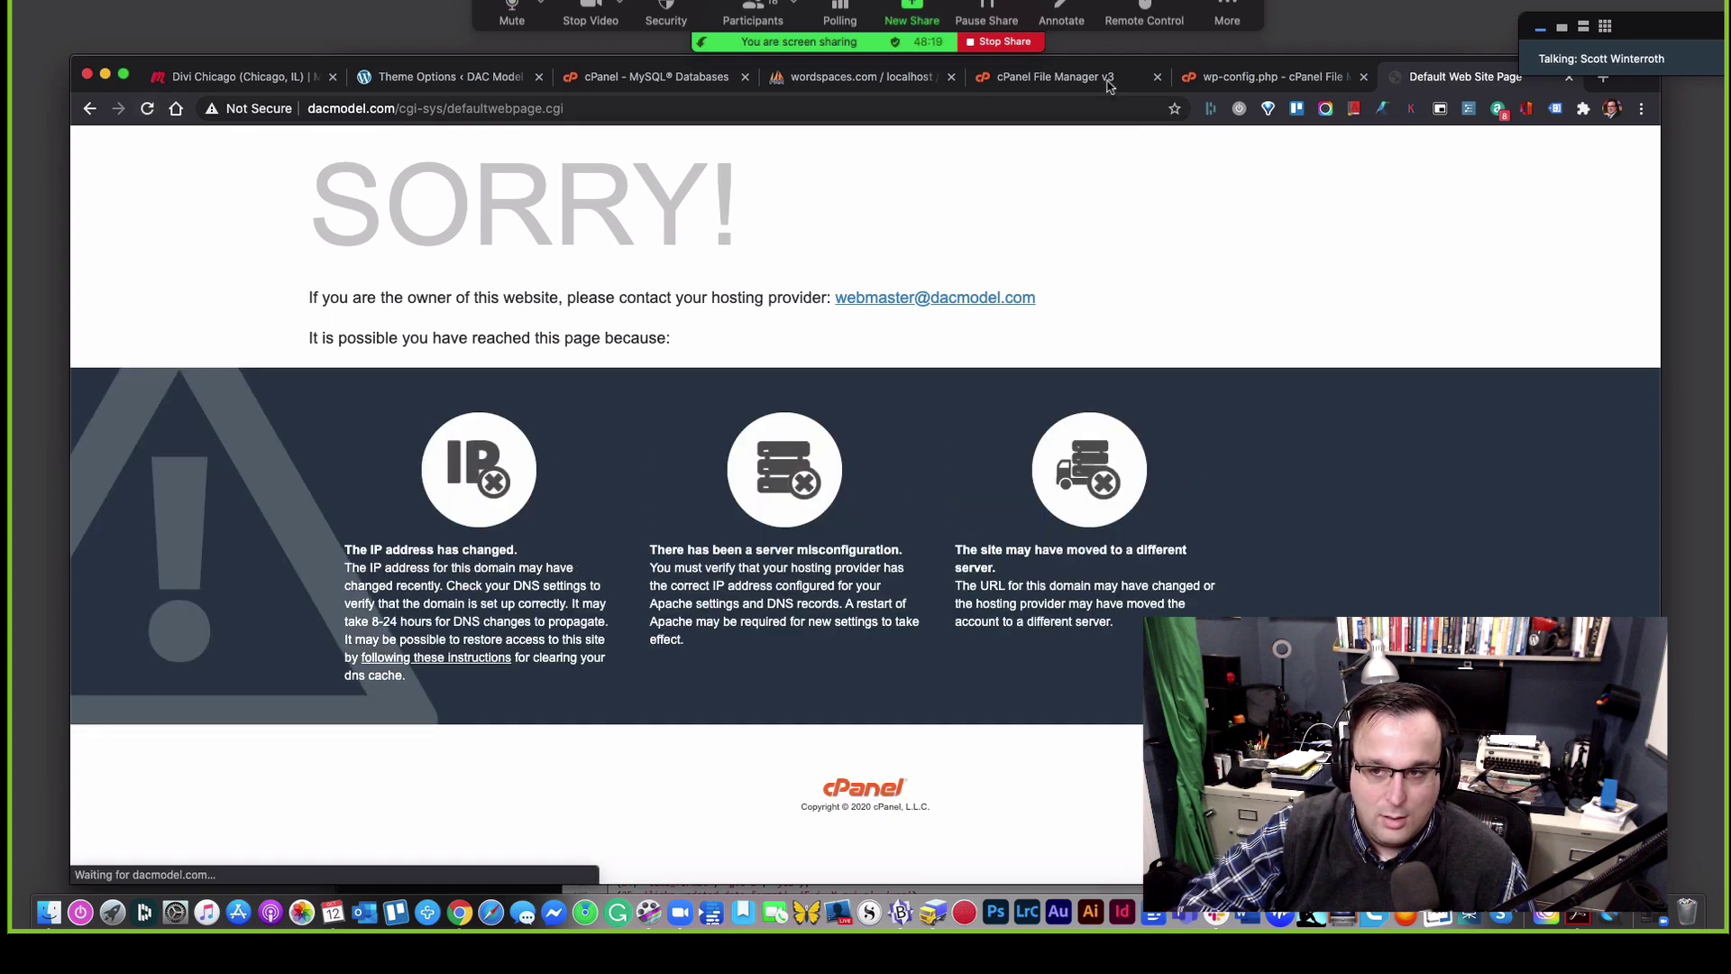
pyautogui.click(695, 109)
pyautogui.write('dacmodel.com')
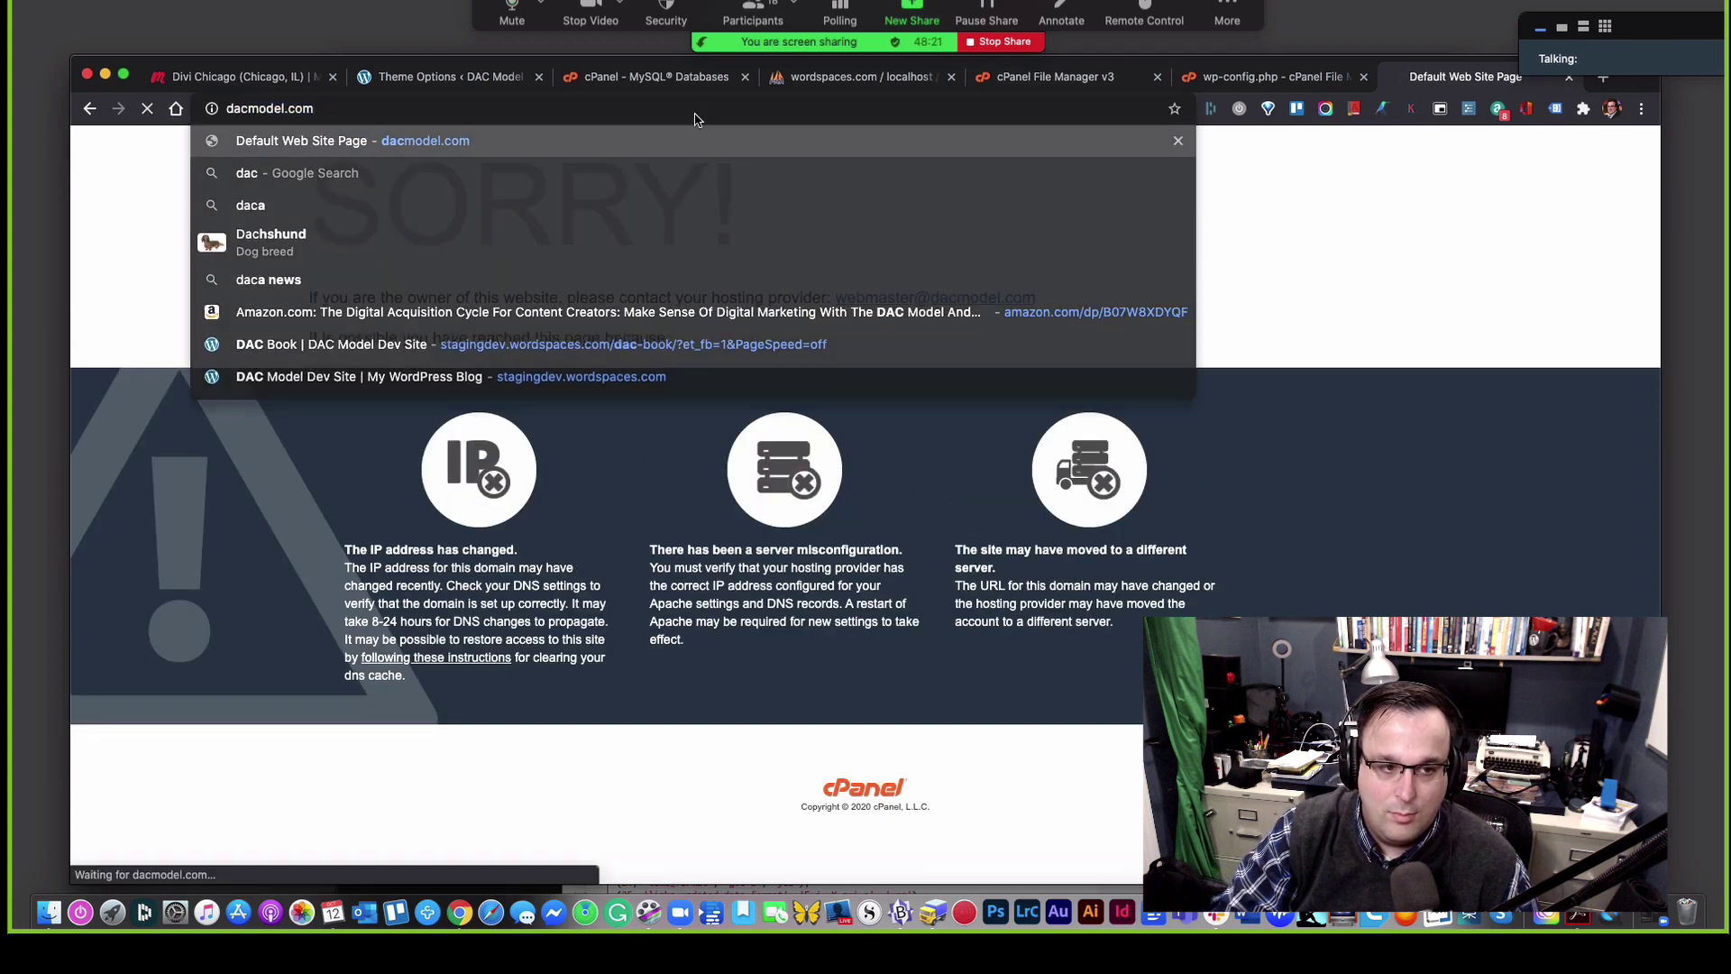
pyautogui.press('Return')
# Step: Close the Chrome window from the menu bar
pyautogui.click(162, 0)
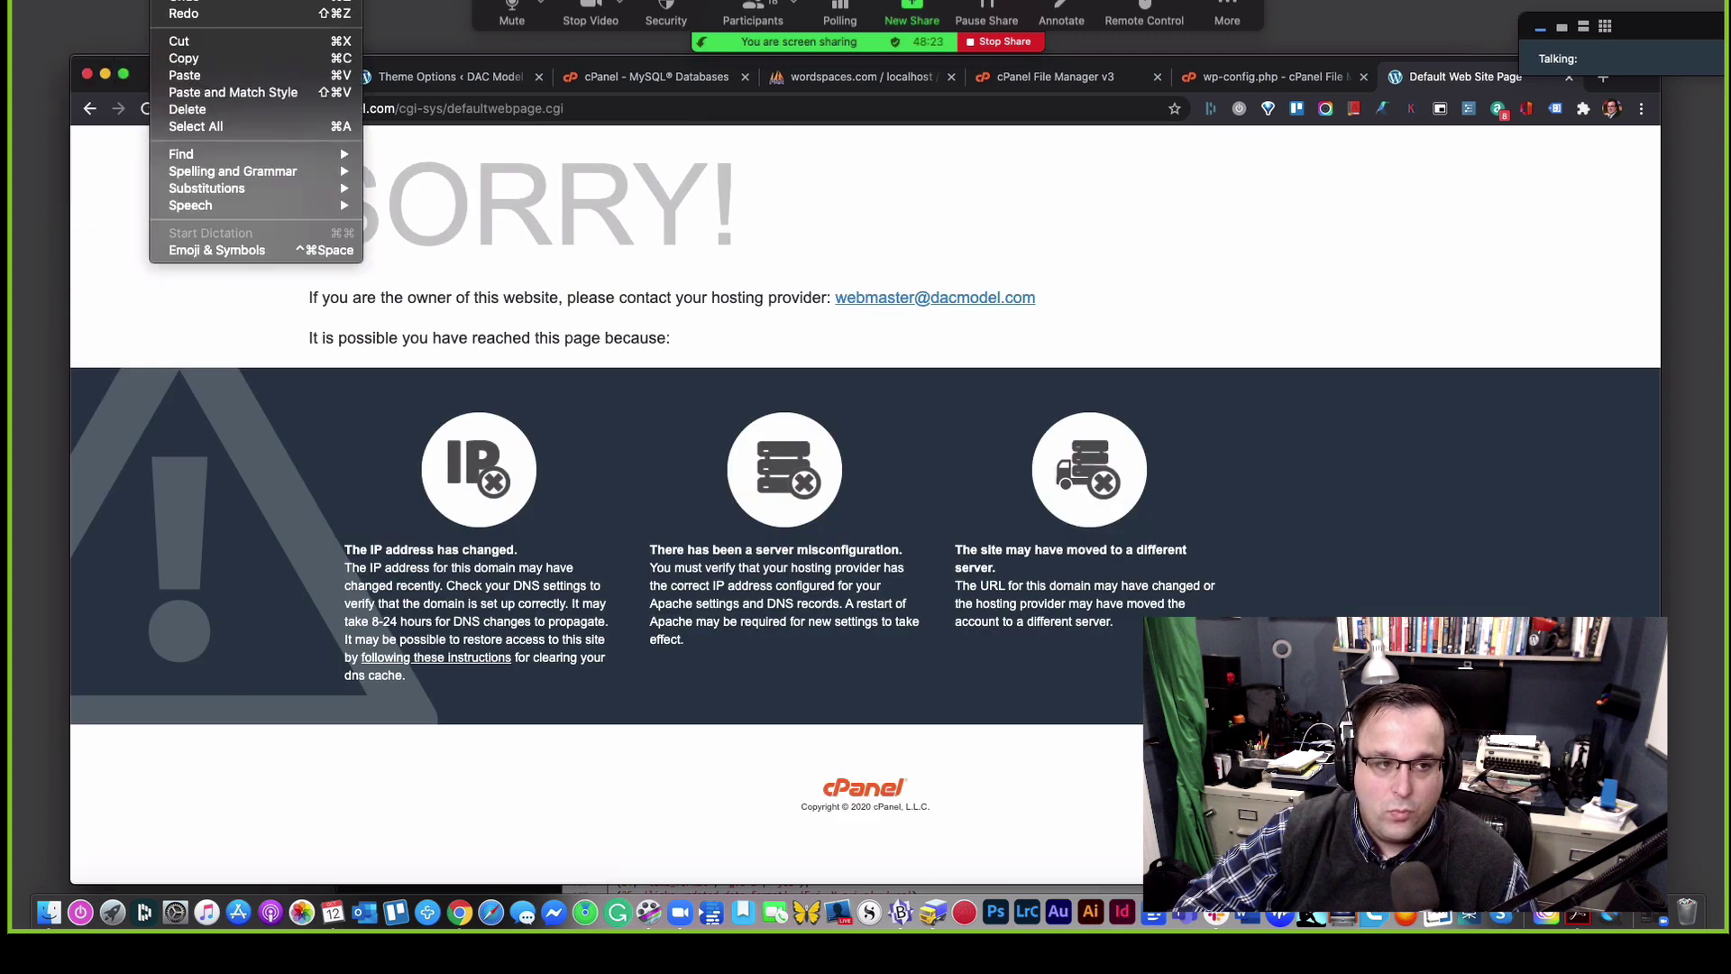
pyautogui.click(382, 43)
pyautogui.click(87, 75)
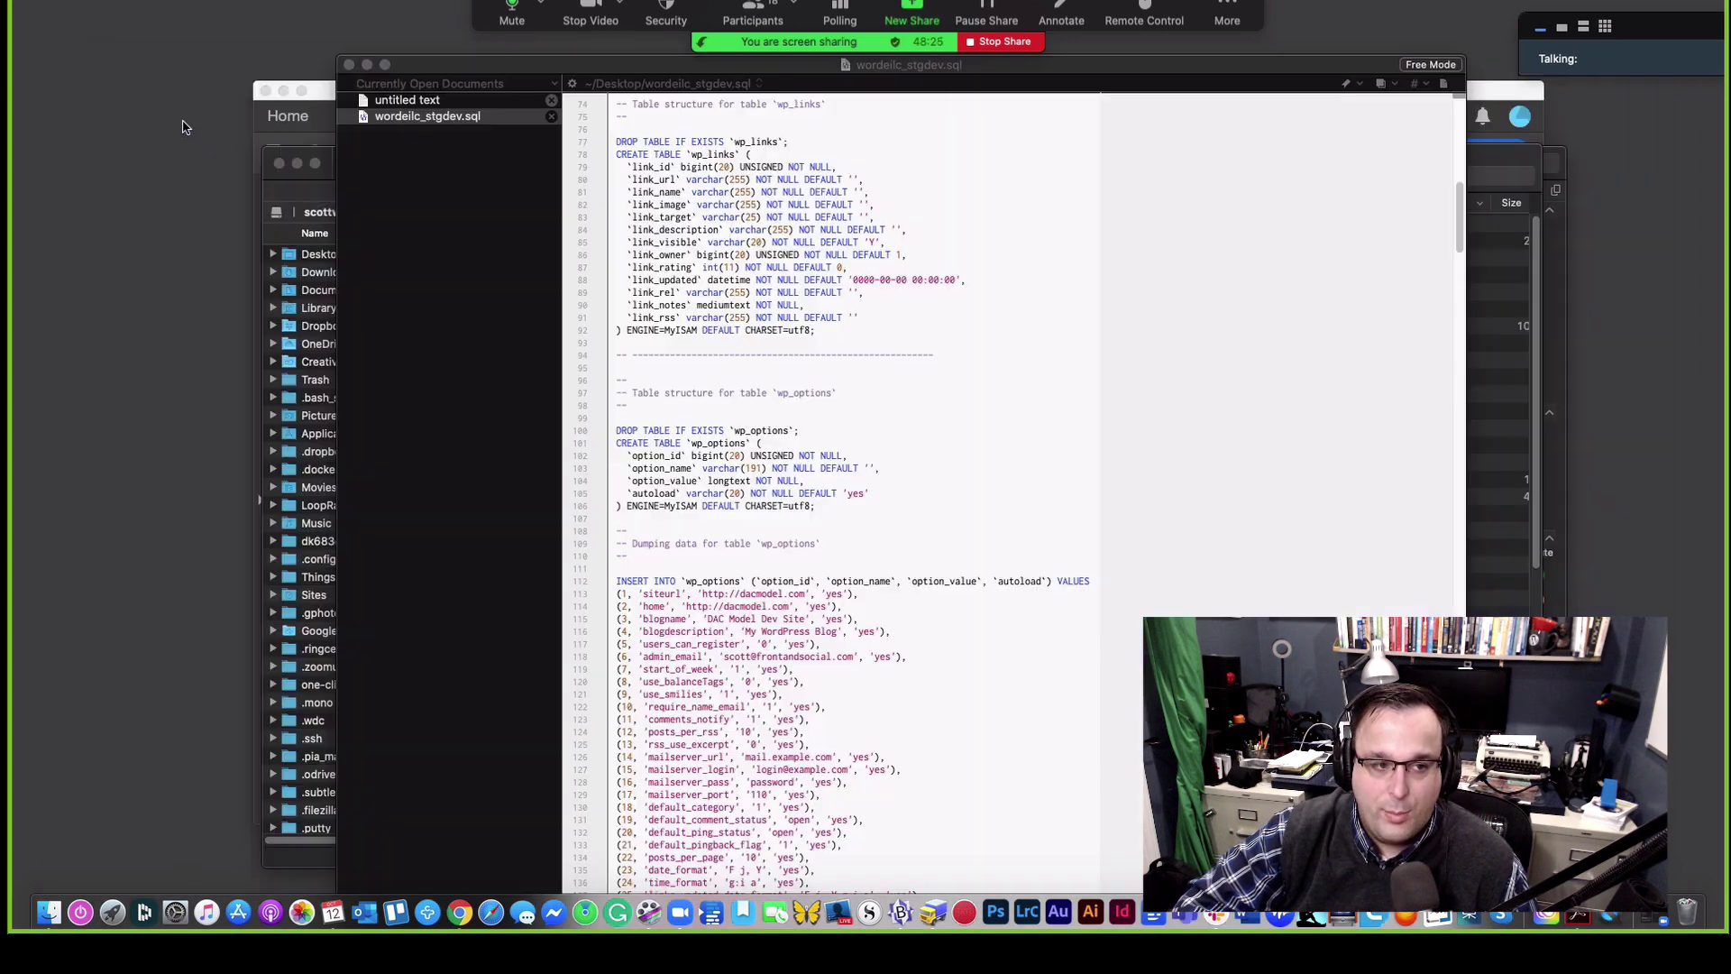
# Step: Reopen Chrome and clear browsing data for All time, including cookies and cached files
pyautogui.click(459, 913)
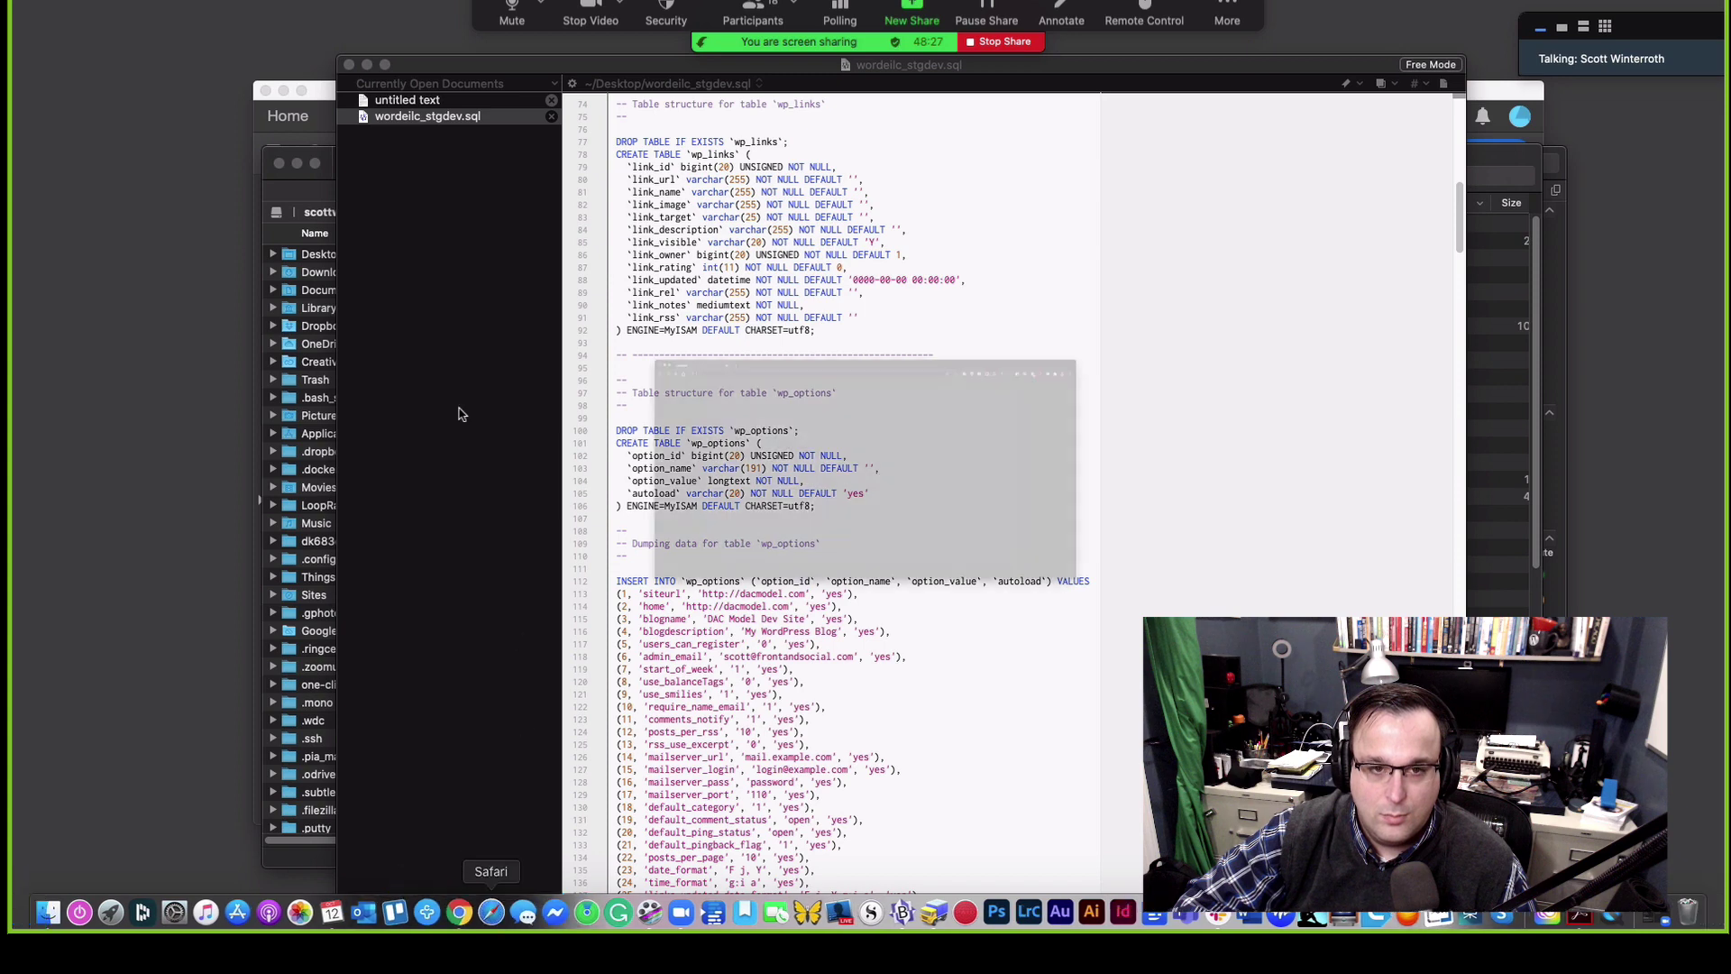
pyautogui.click(131, 0)
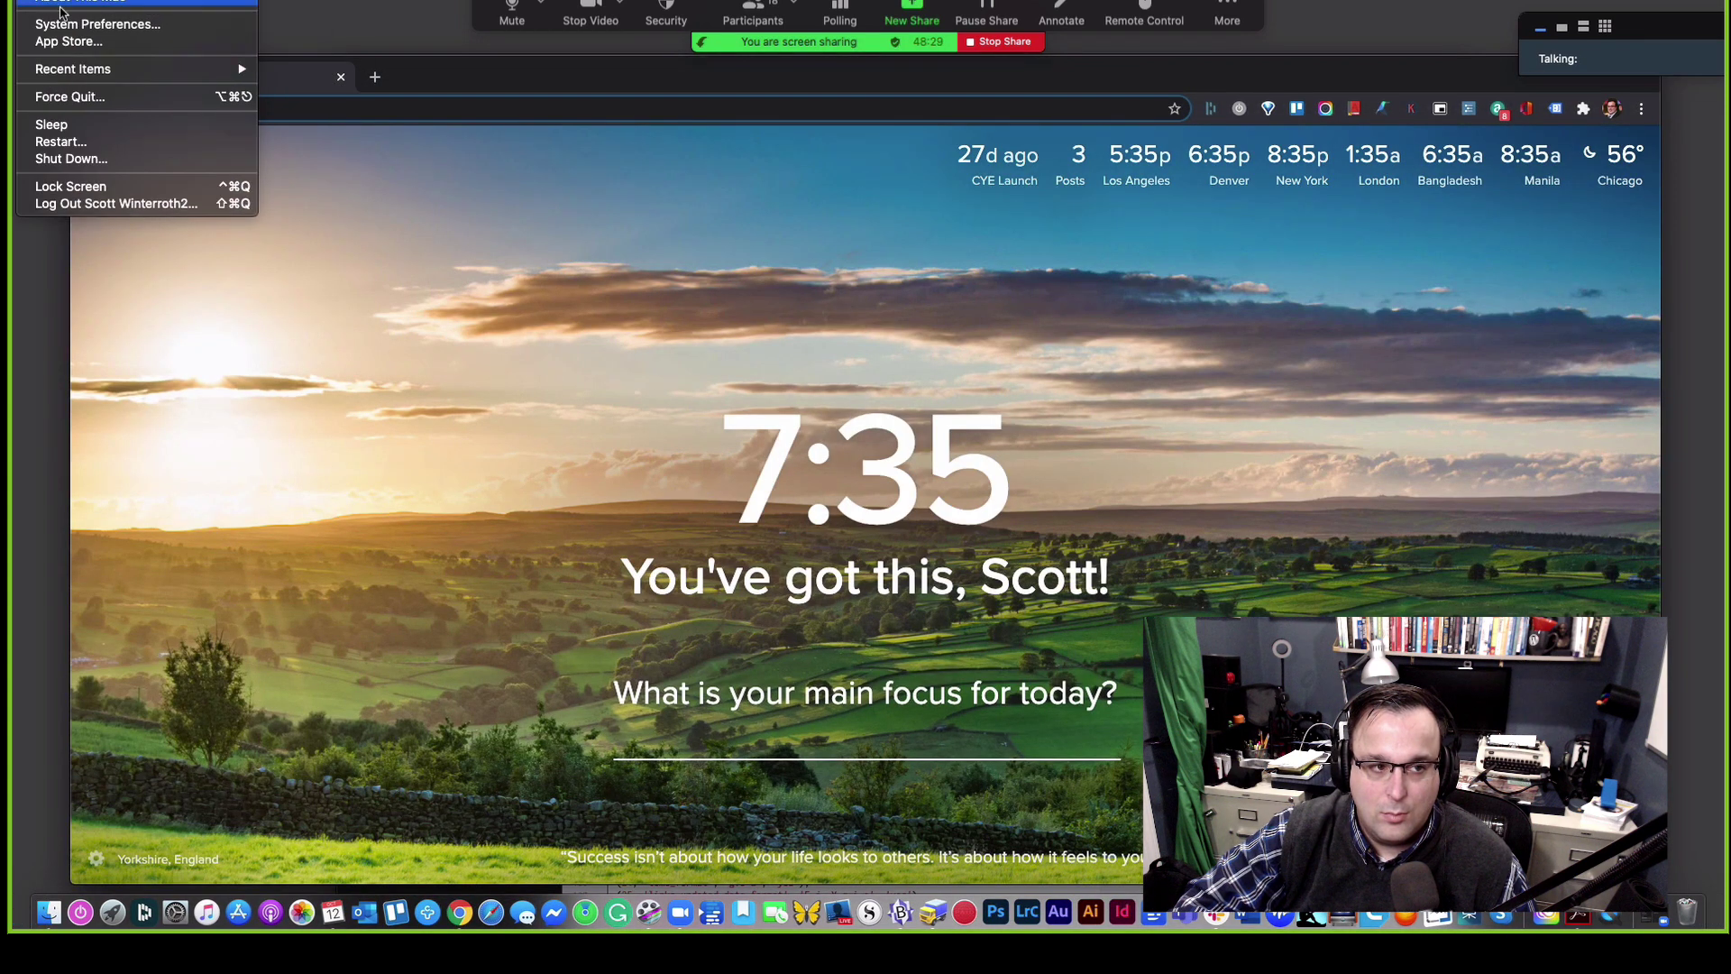
pyautogui.moveTo(77, 1)
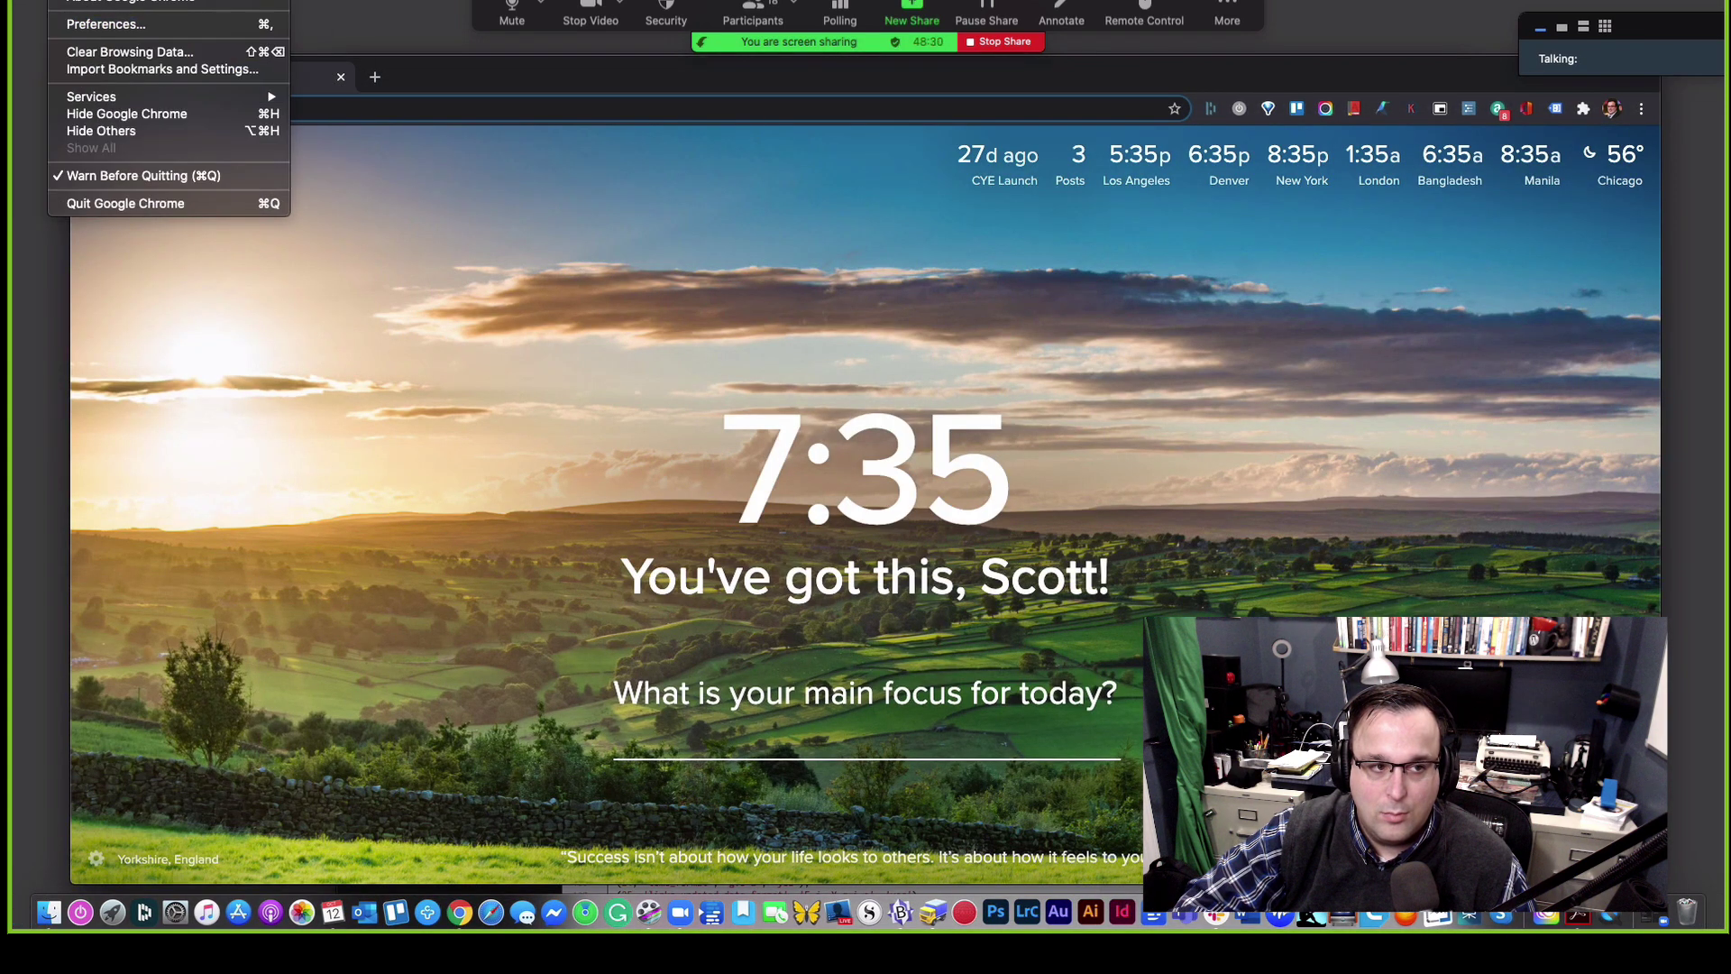
pyautogui.click(79, 56)
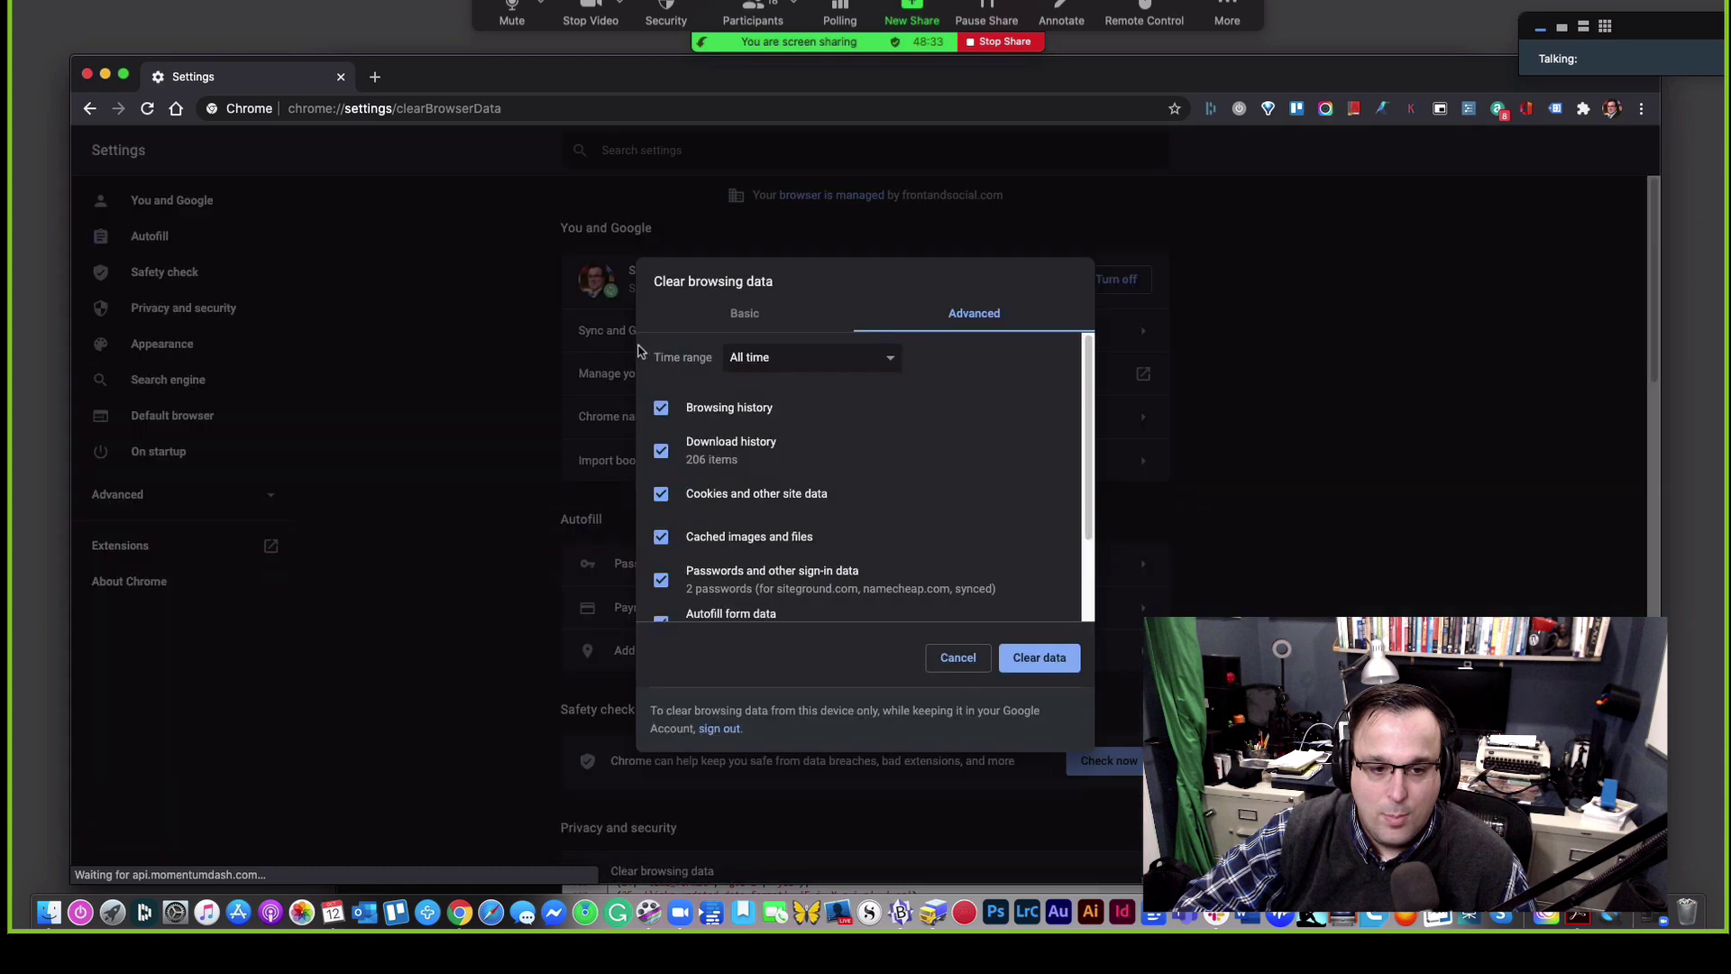
pyautogui.scroll(-3, 901, 541)
pyautogui.click(1037, 631)
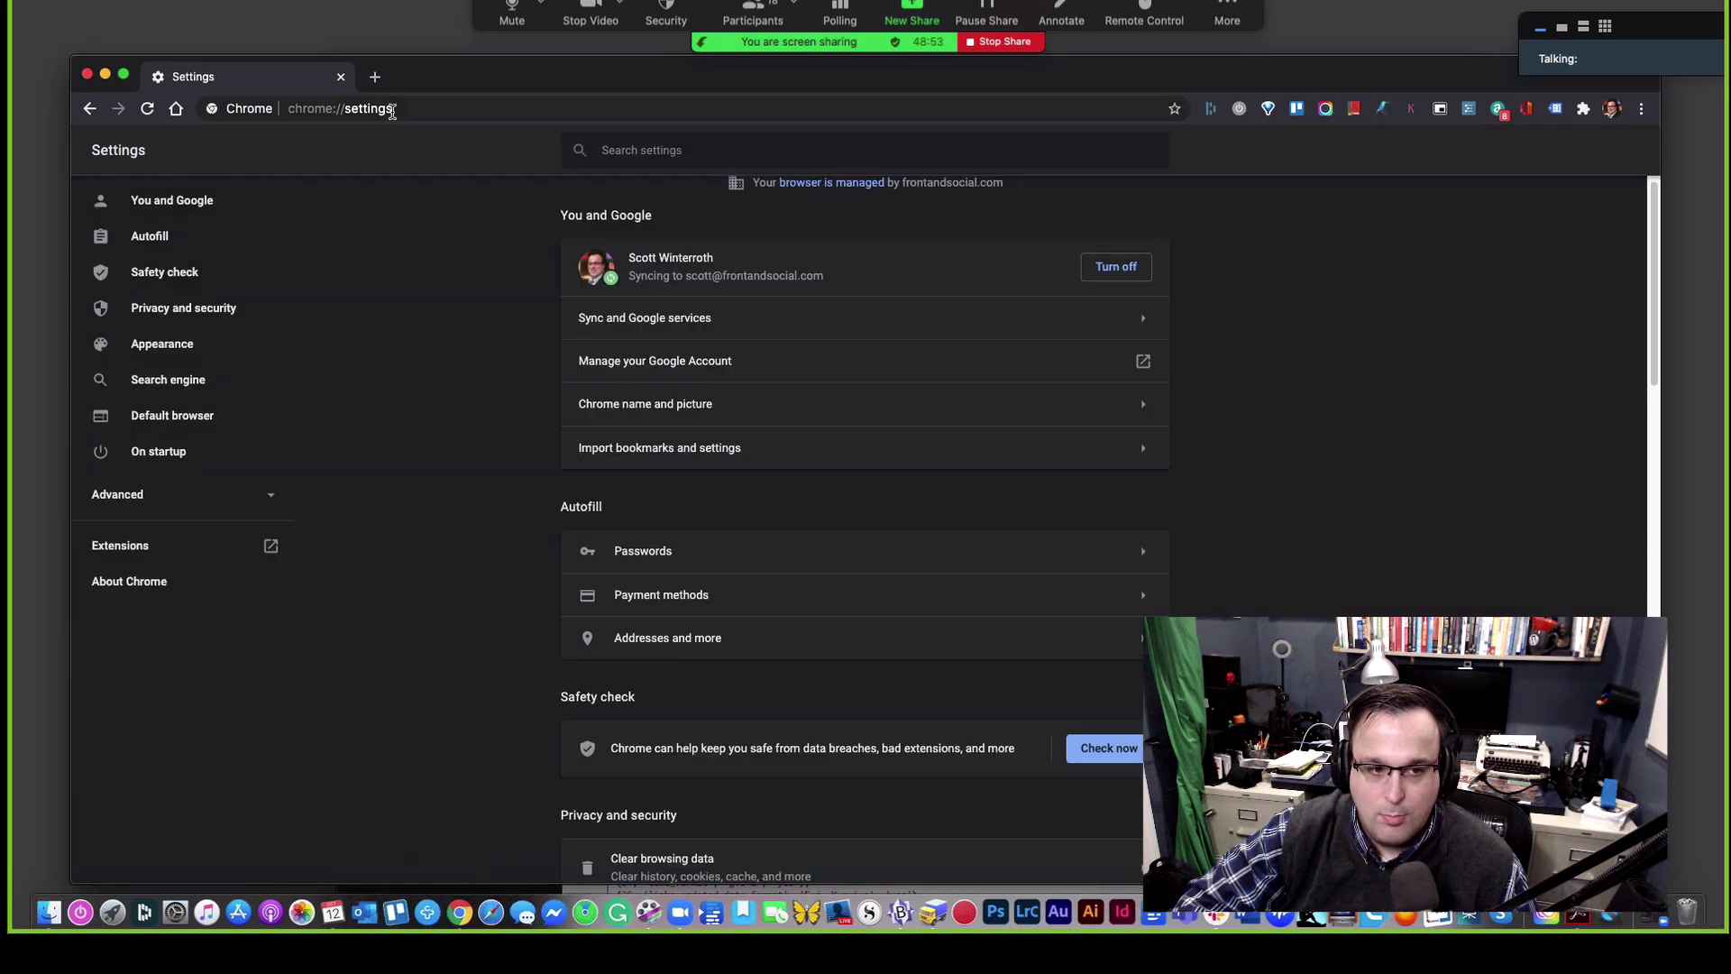
# Step: Load dacmodel.com in the browser and look over the page
pyautogui.click(392, 110)
pyautogui.write('dacmodel.c')
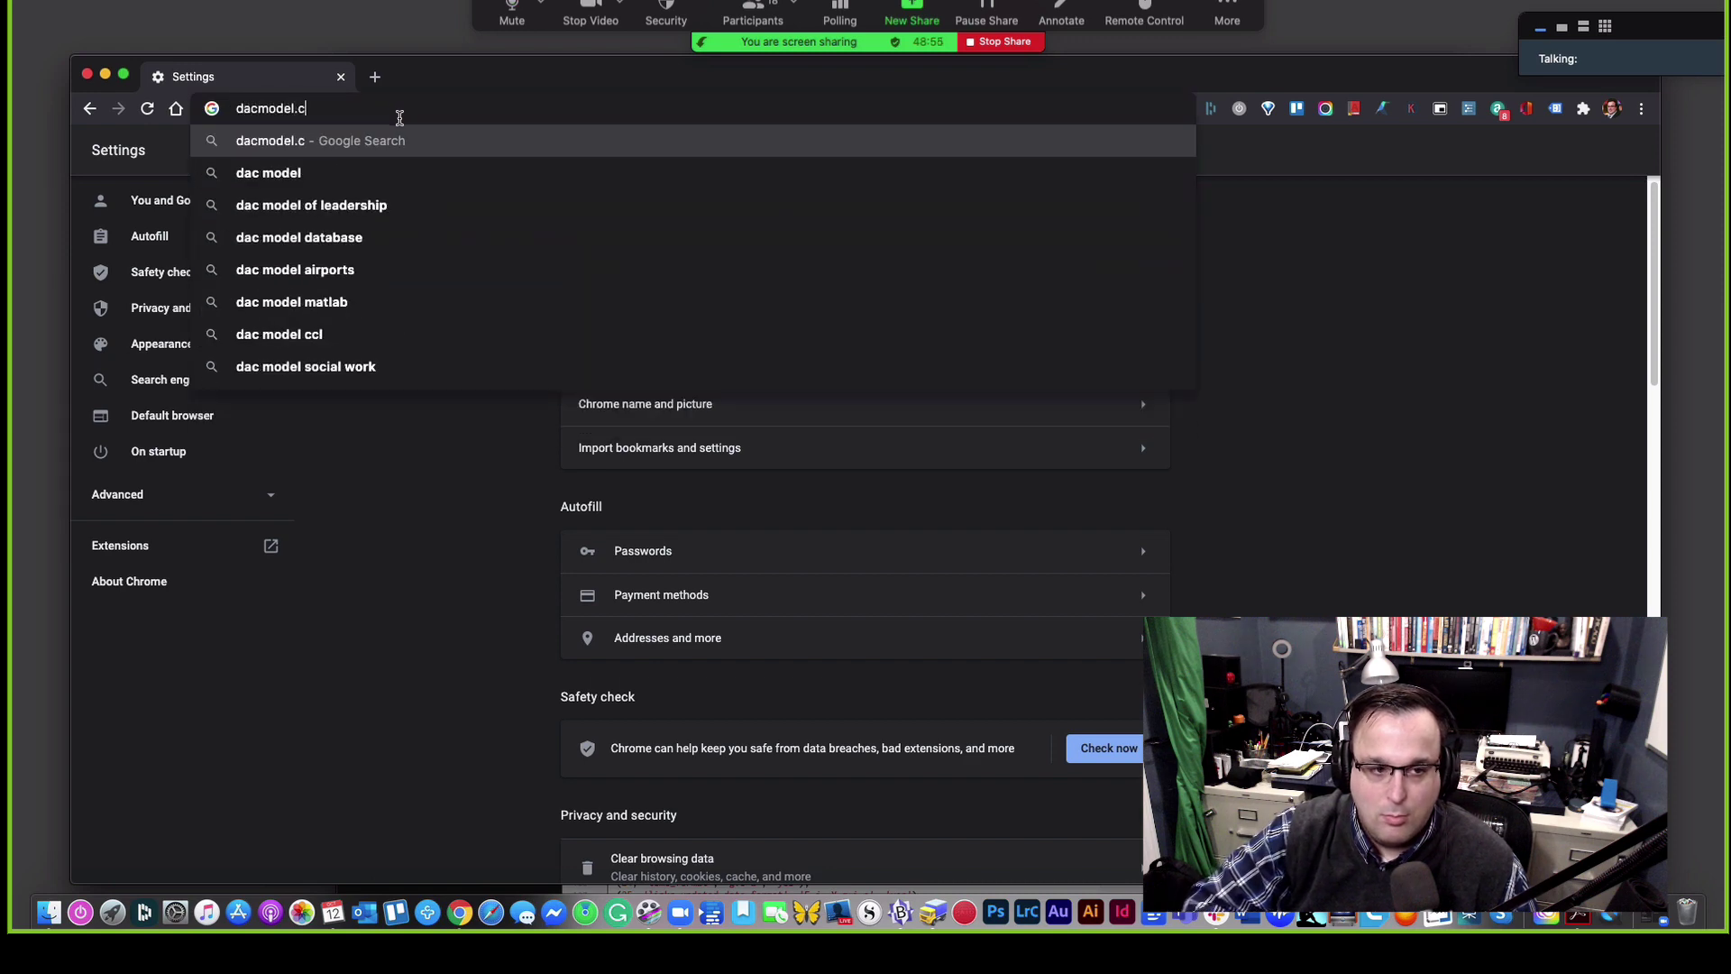
pyautogui.write('om')
pyautogui.press('Return')
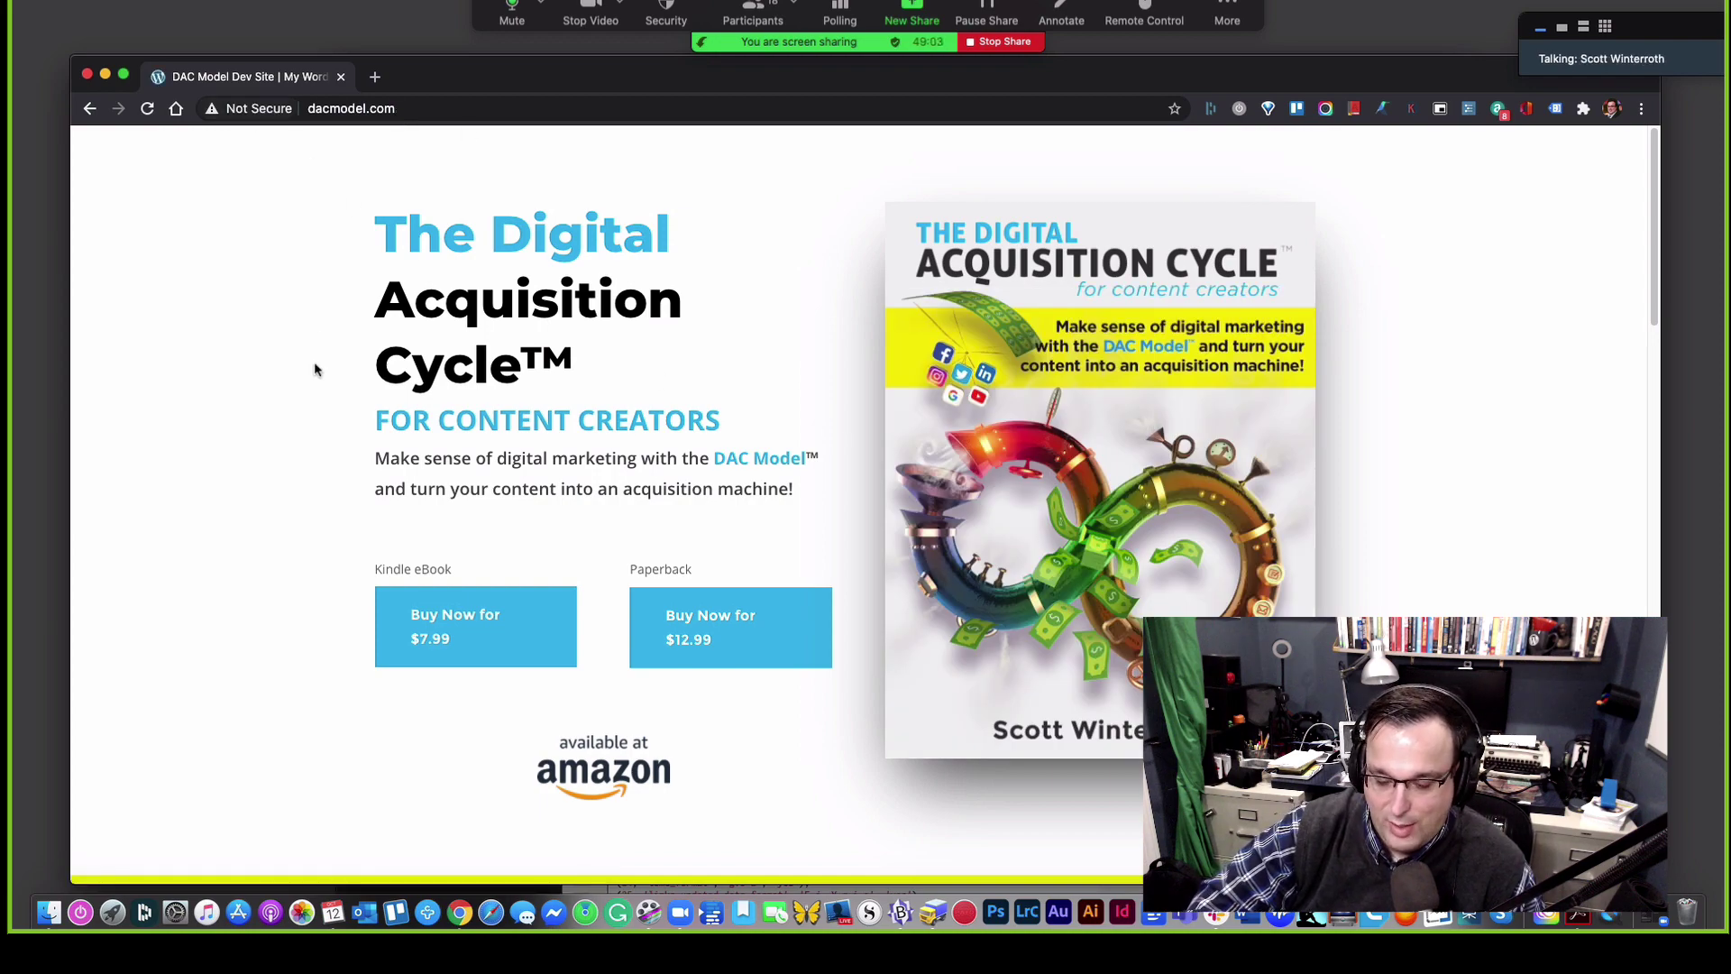
pyautogui.scroll(-20, 316, 365)
pyautogui.scroll(18, 315, 365)
pyautogui.scroll(2, 316, 370)
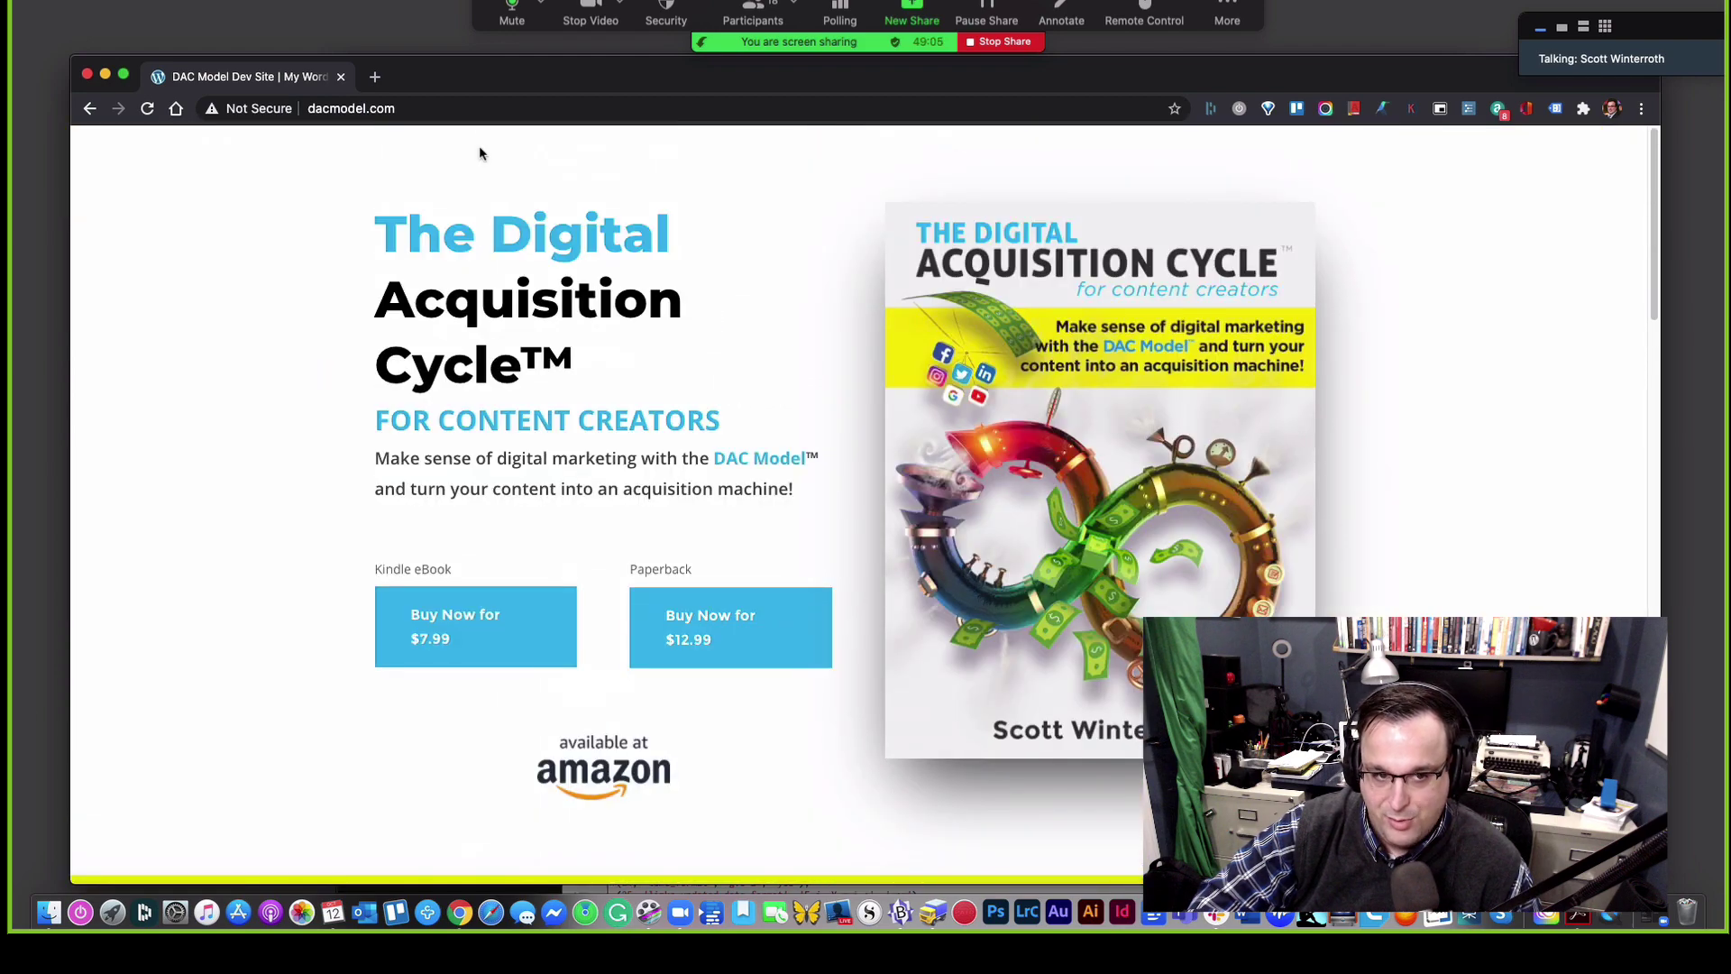
# Step: Log in at dacmodel.com/wp-admin with the admin username and password, dismissing Dashlane's save prompt
pyautogui.click(539, 109)
pyautogui.click(539, 109)
pyautogui.write('/w')
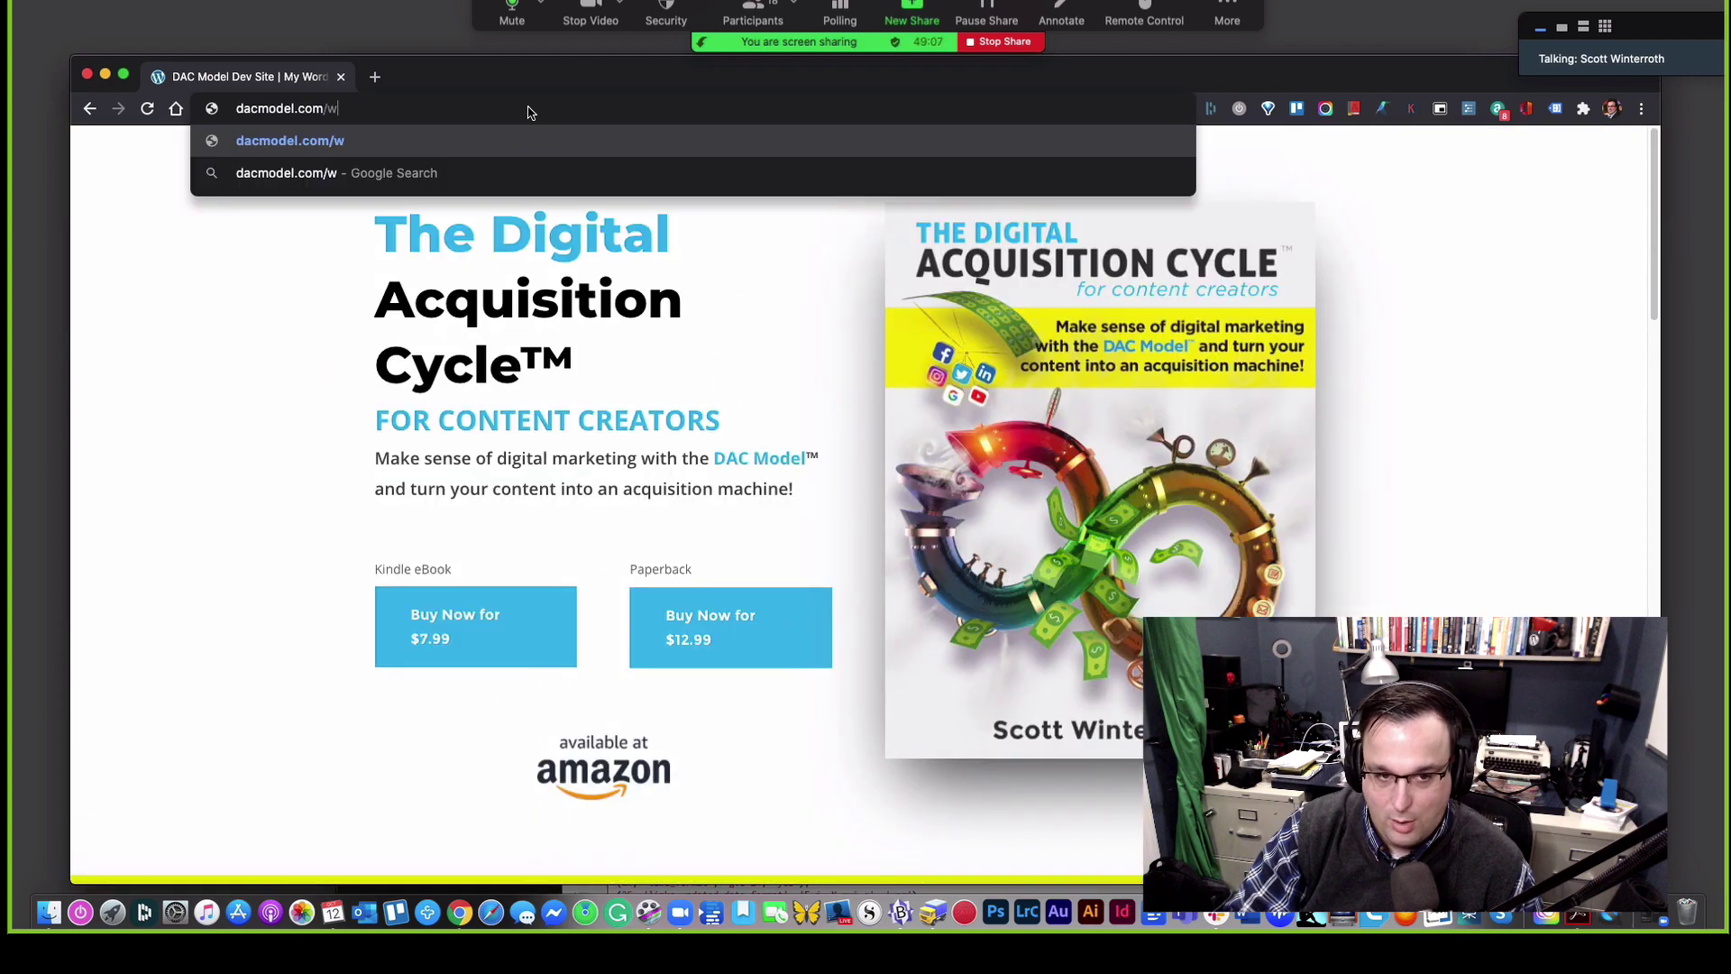
pyautogui.write('p-admin')
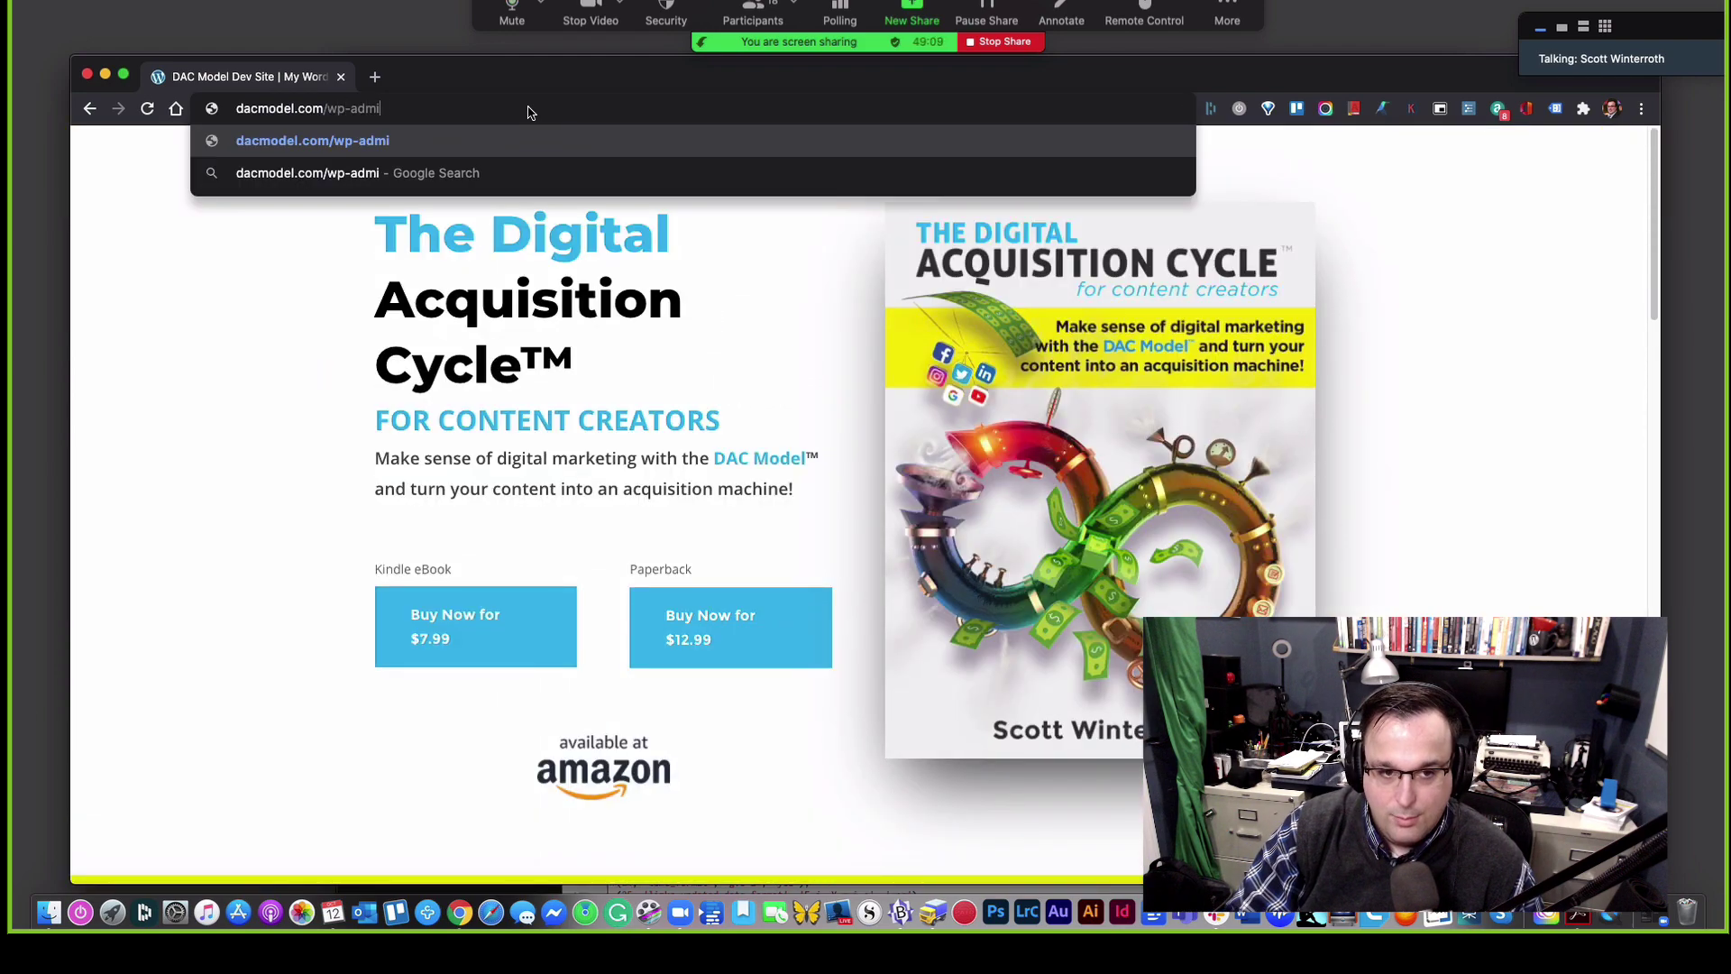
pyautogui.press('Return')
pyautogui.write('swinterort')
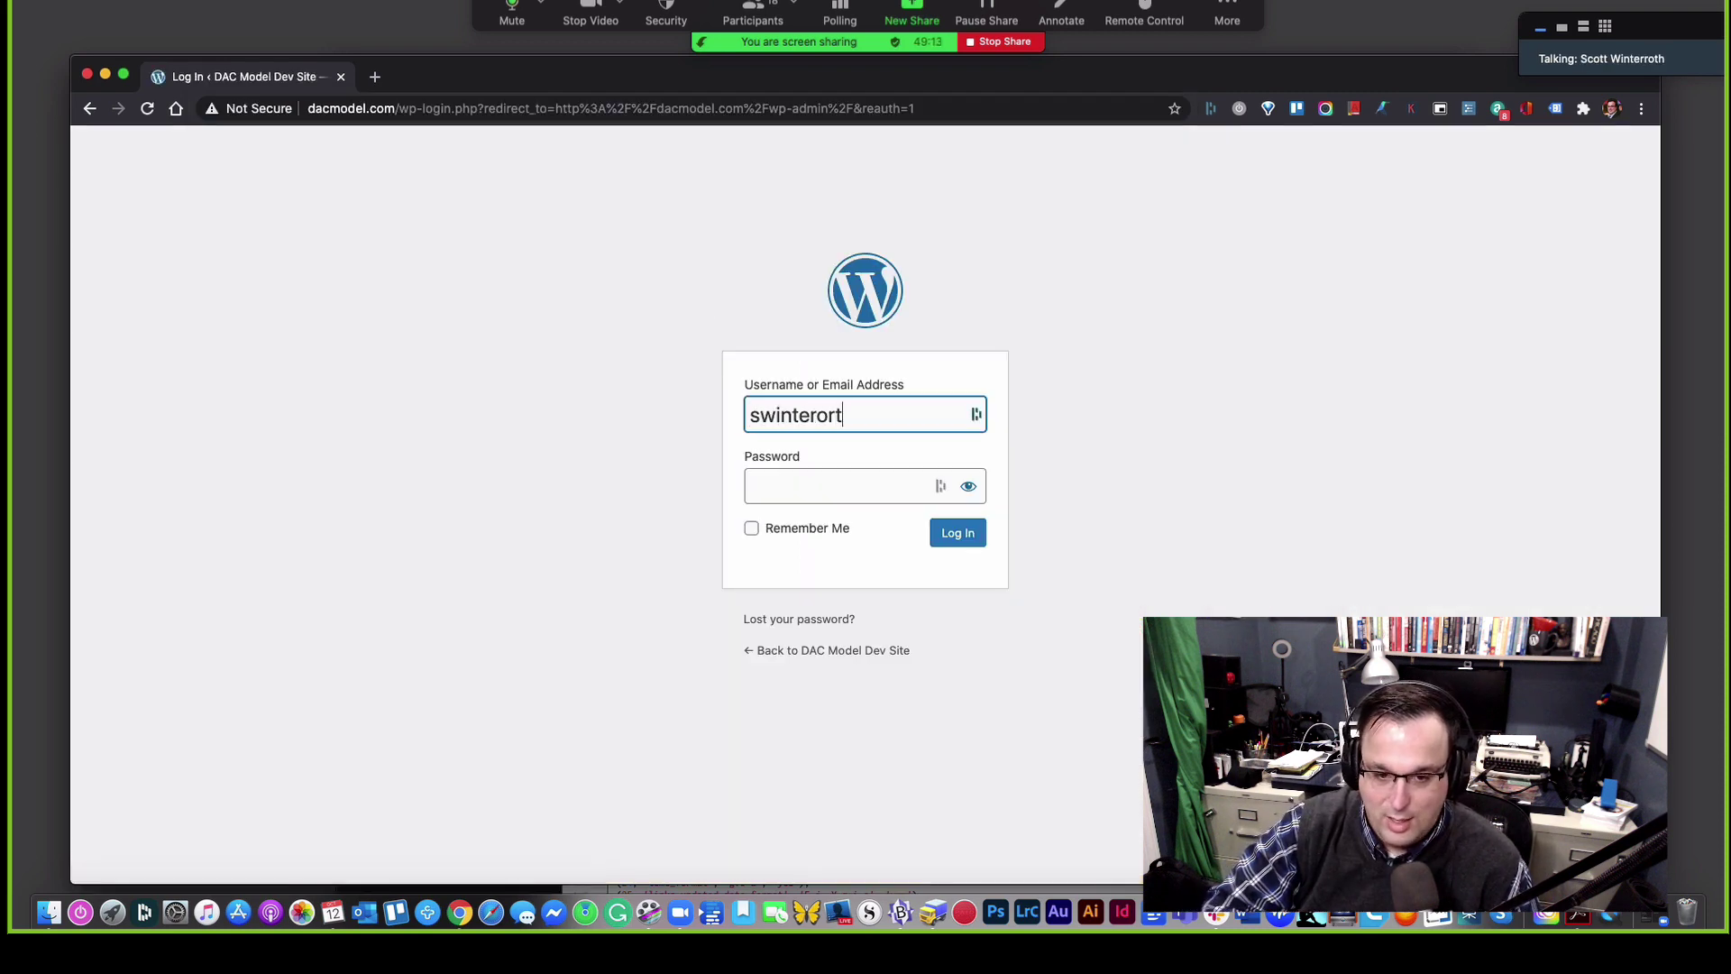
pyautogui.press('BackSpace')
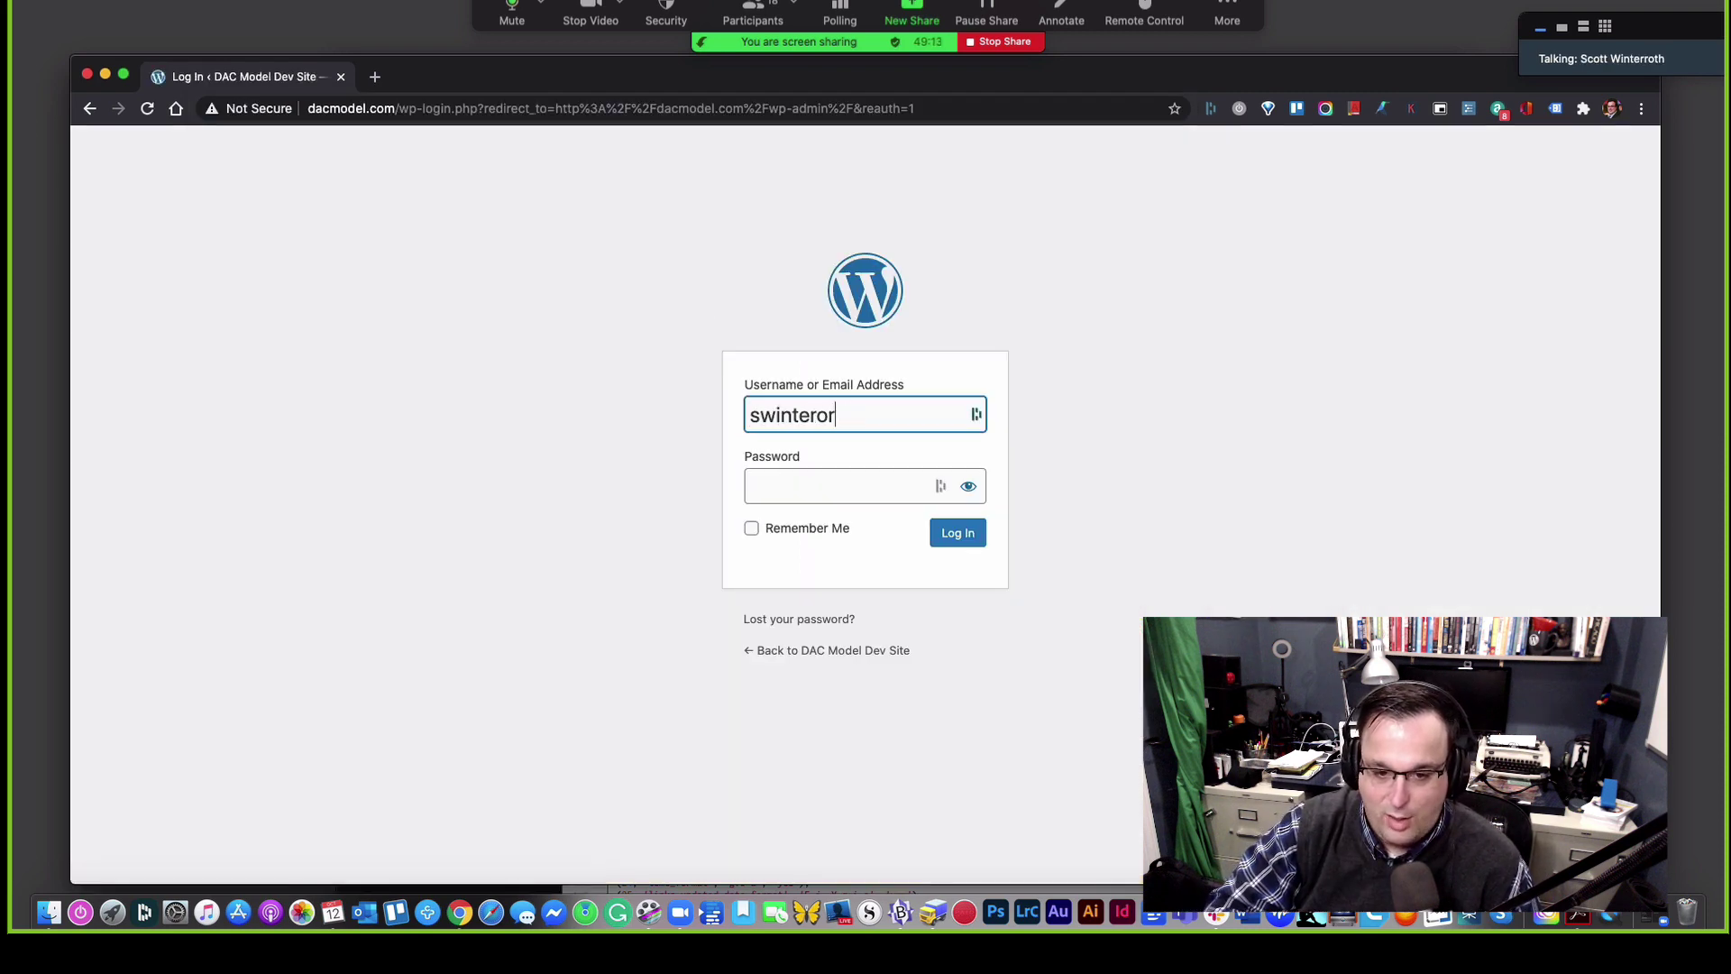
pyautogui.write('oth')
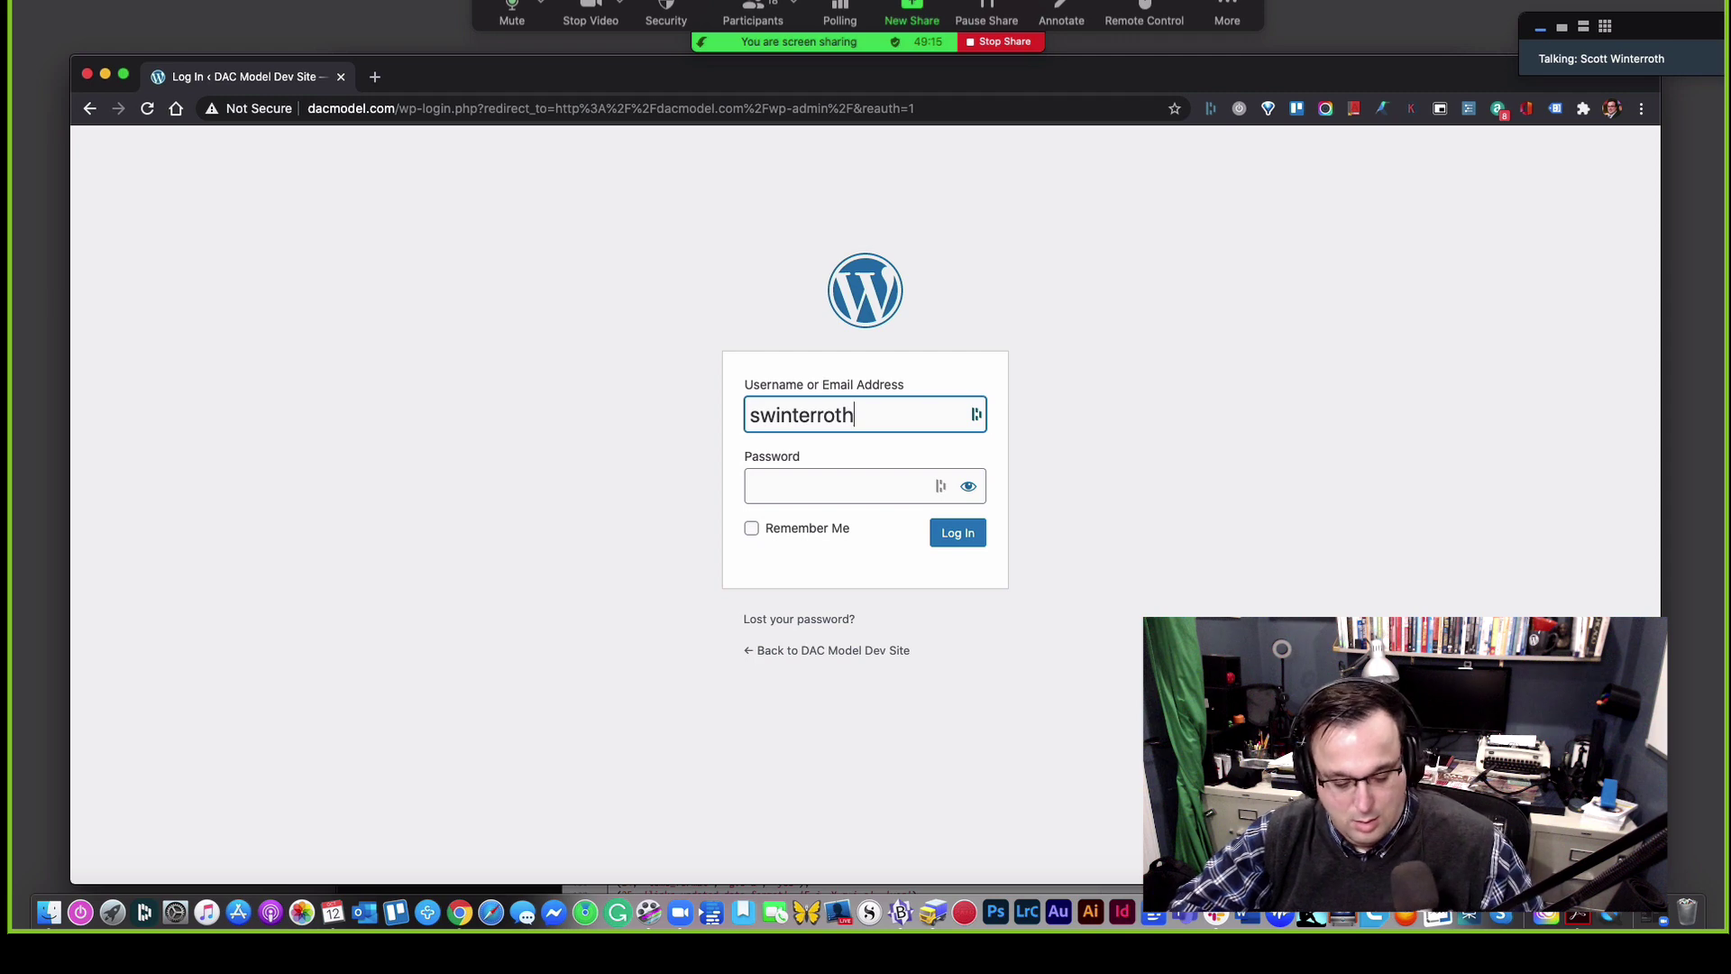
pyautogui.press('Tab')
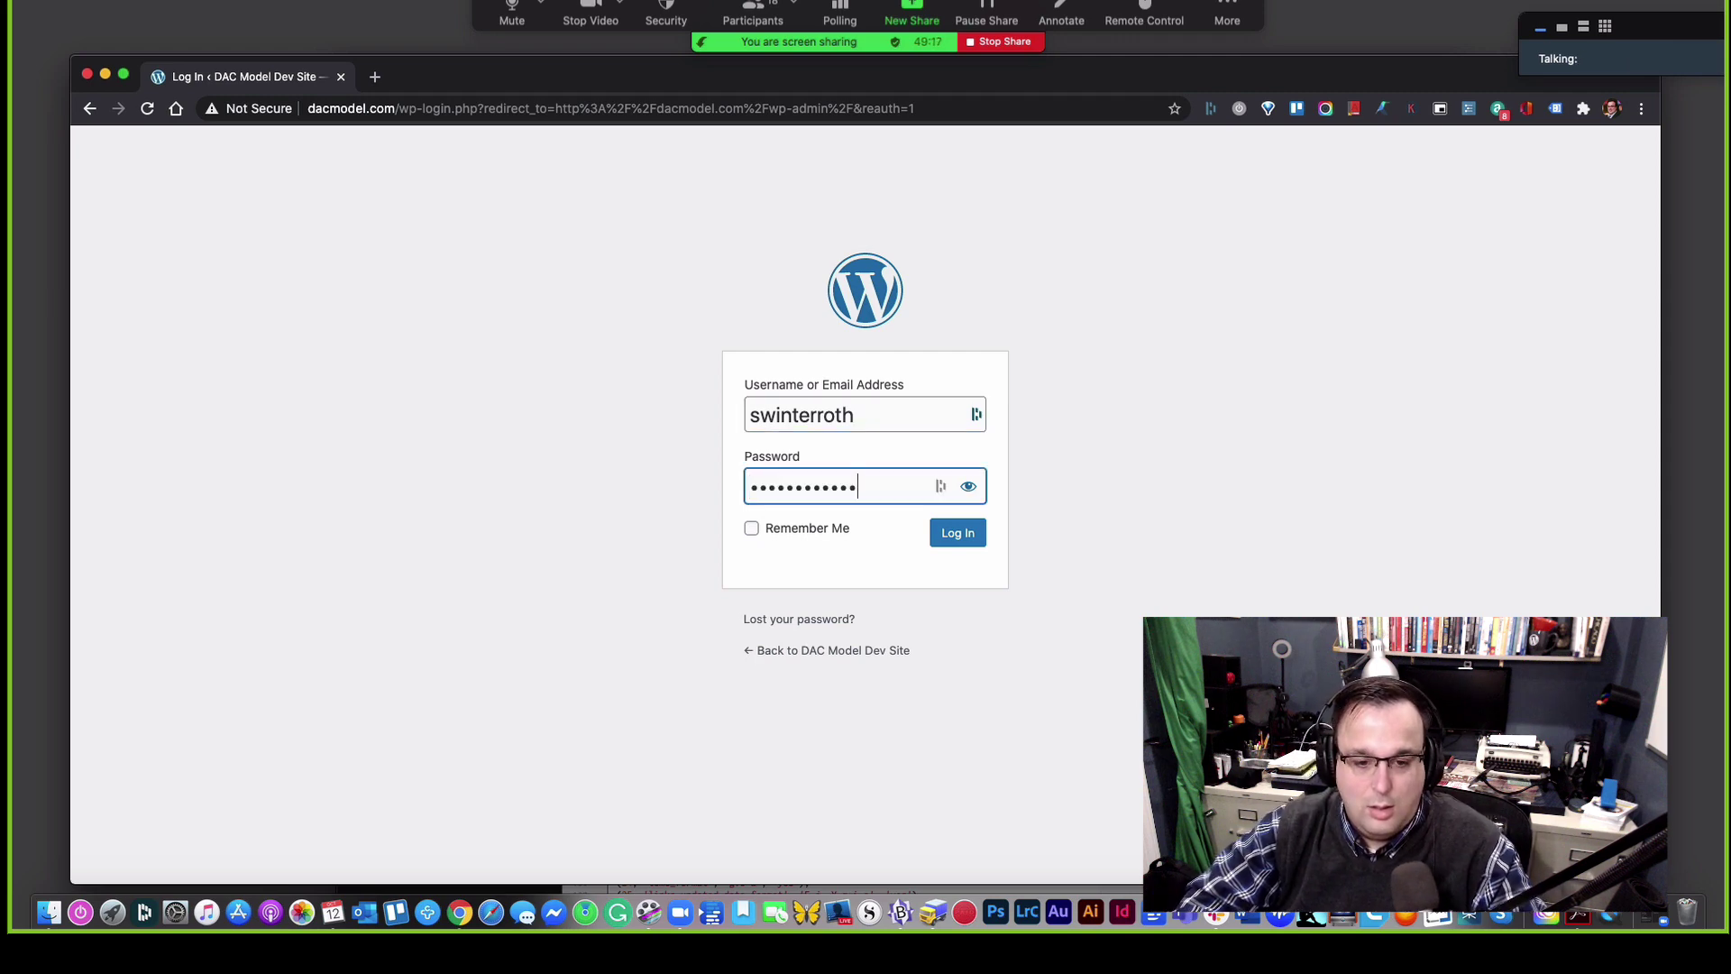
pyautogui.click(940, 537)
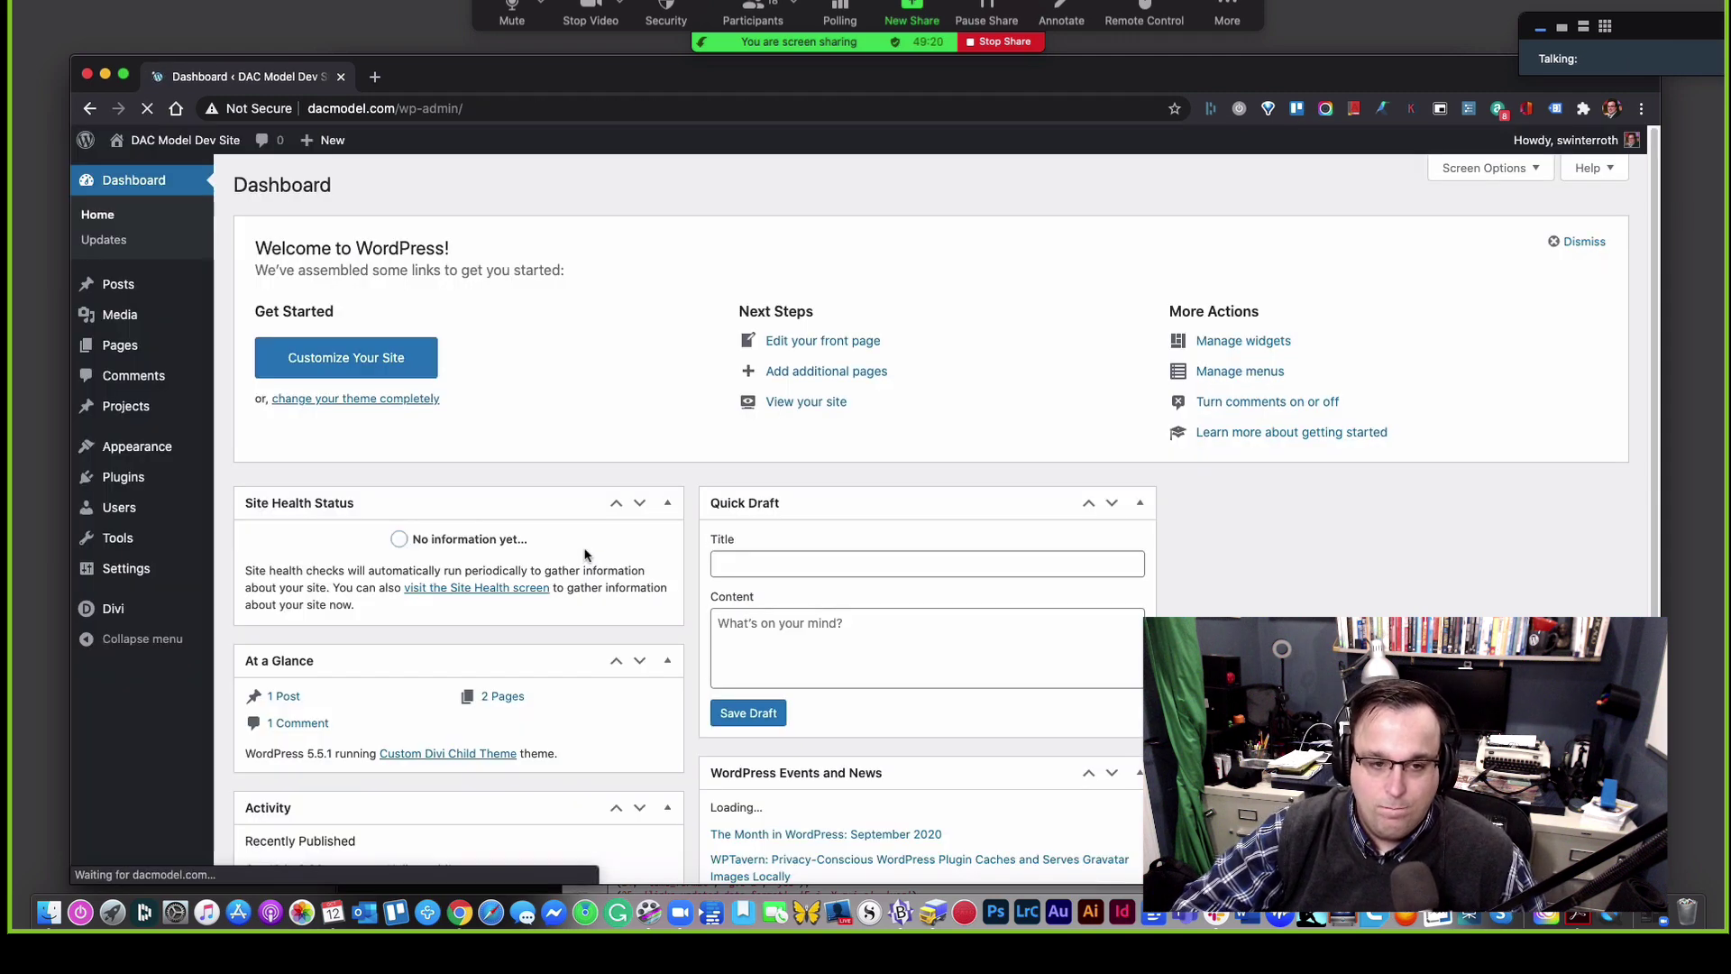
pyautogui.moveTo(157, 142)
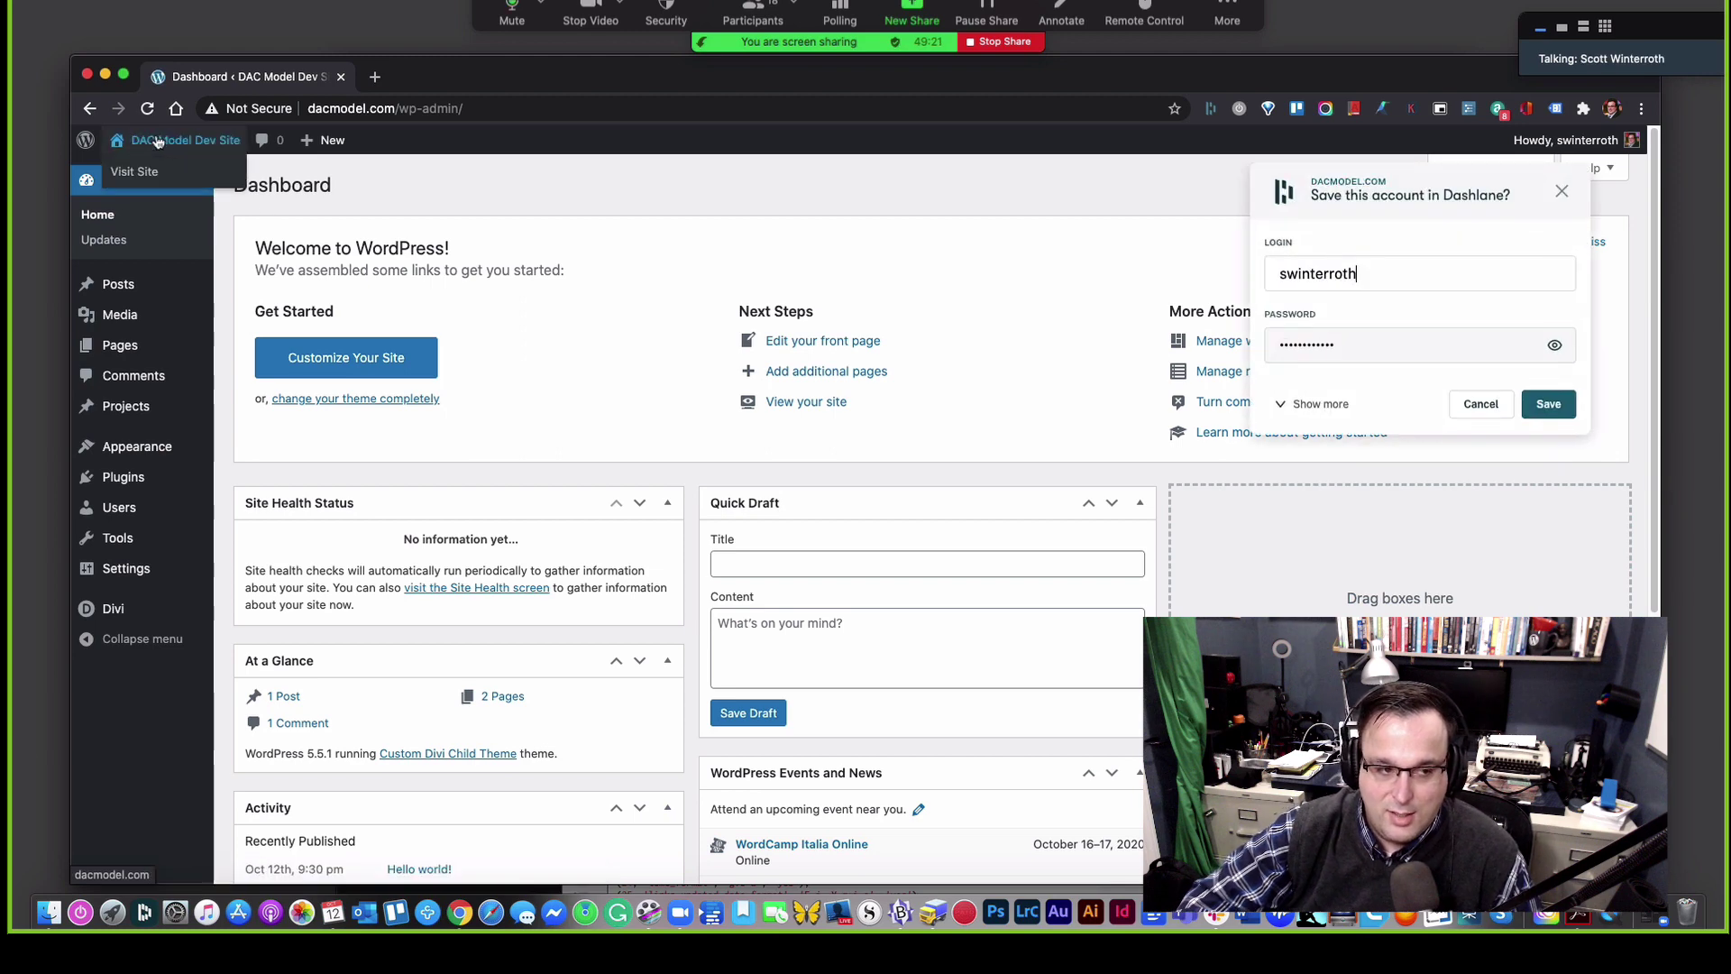
pyautogui.click(1480, 404)
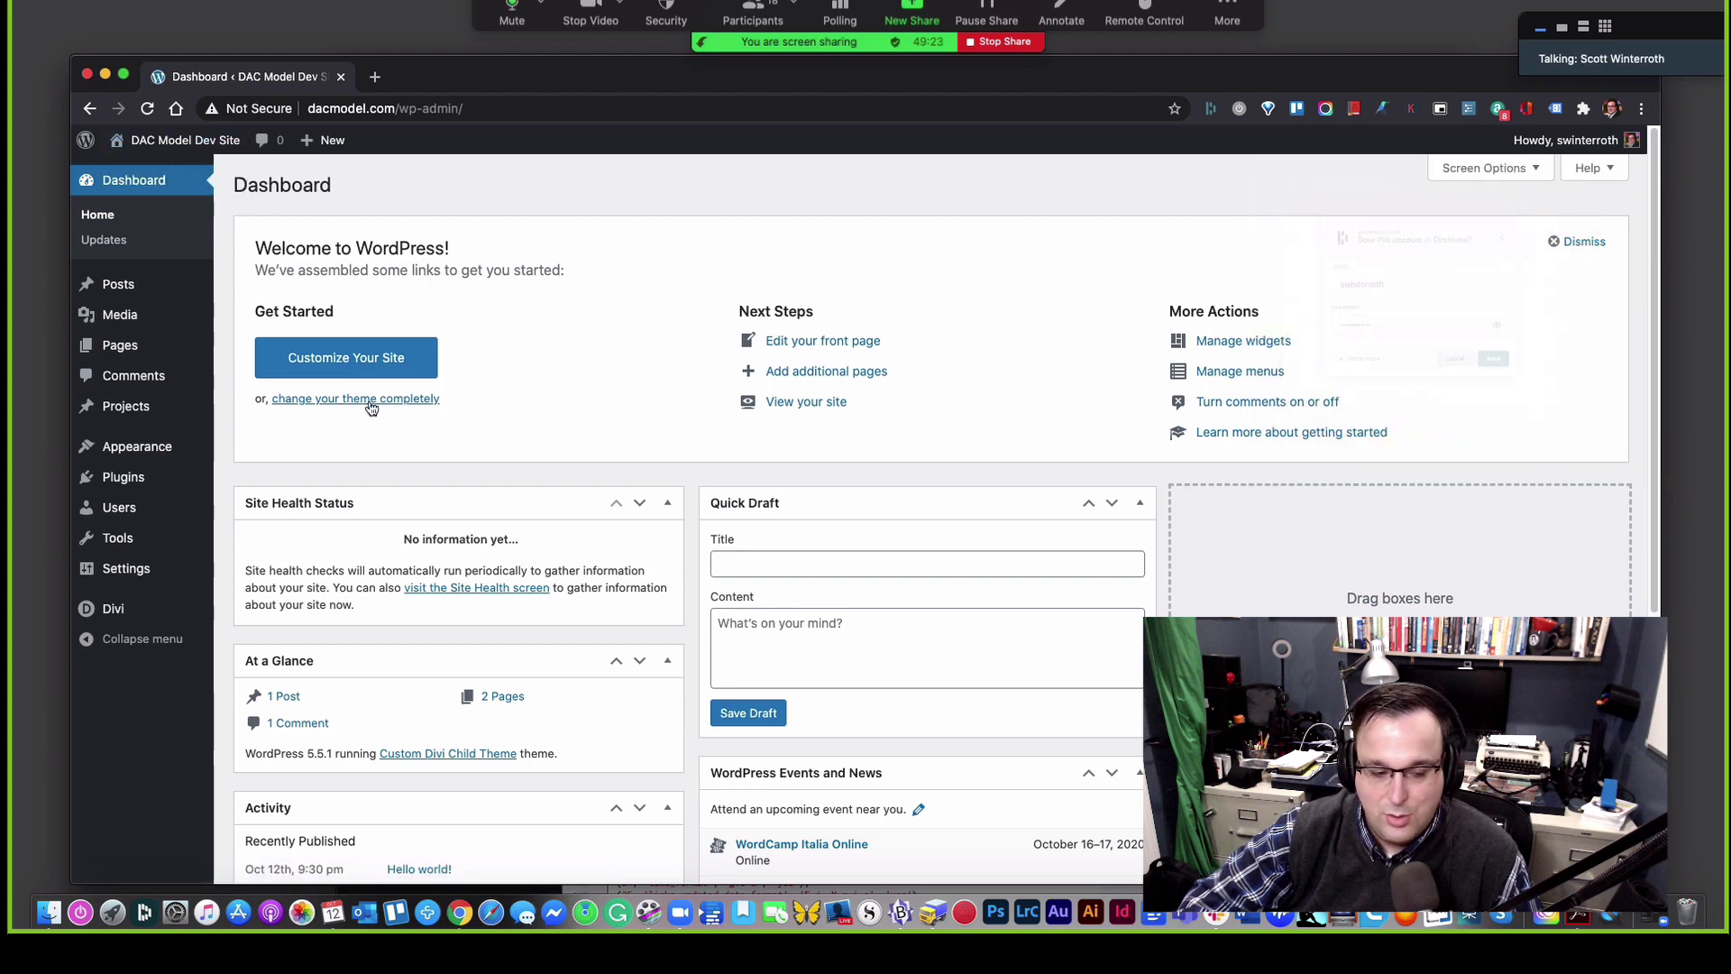
# Step: Upload divi-theme-options-13Oct20.dat in Divi's Backup/Restore Theme Options, then reload the page
pyautogui.moveTo(153, 624)
pyautogui.click(266, 617)
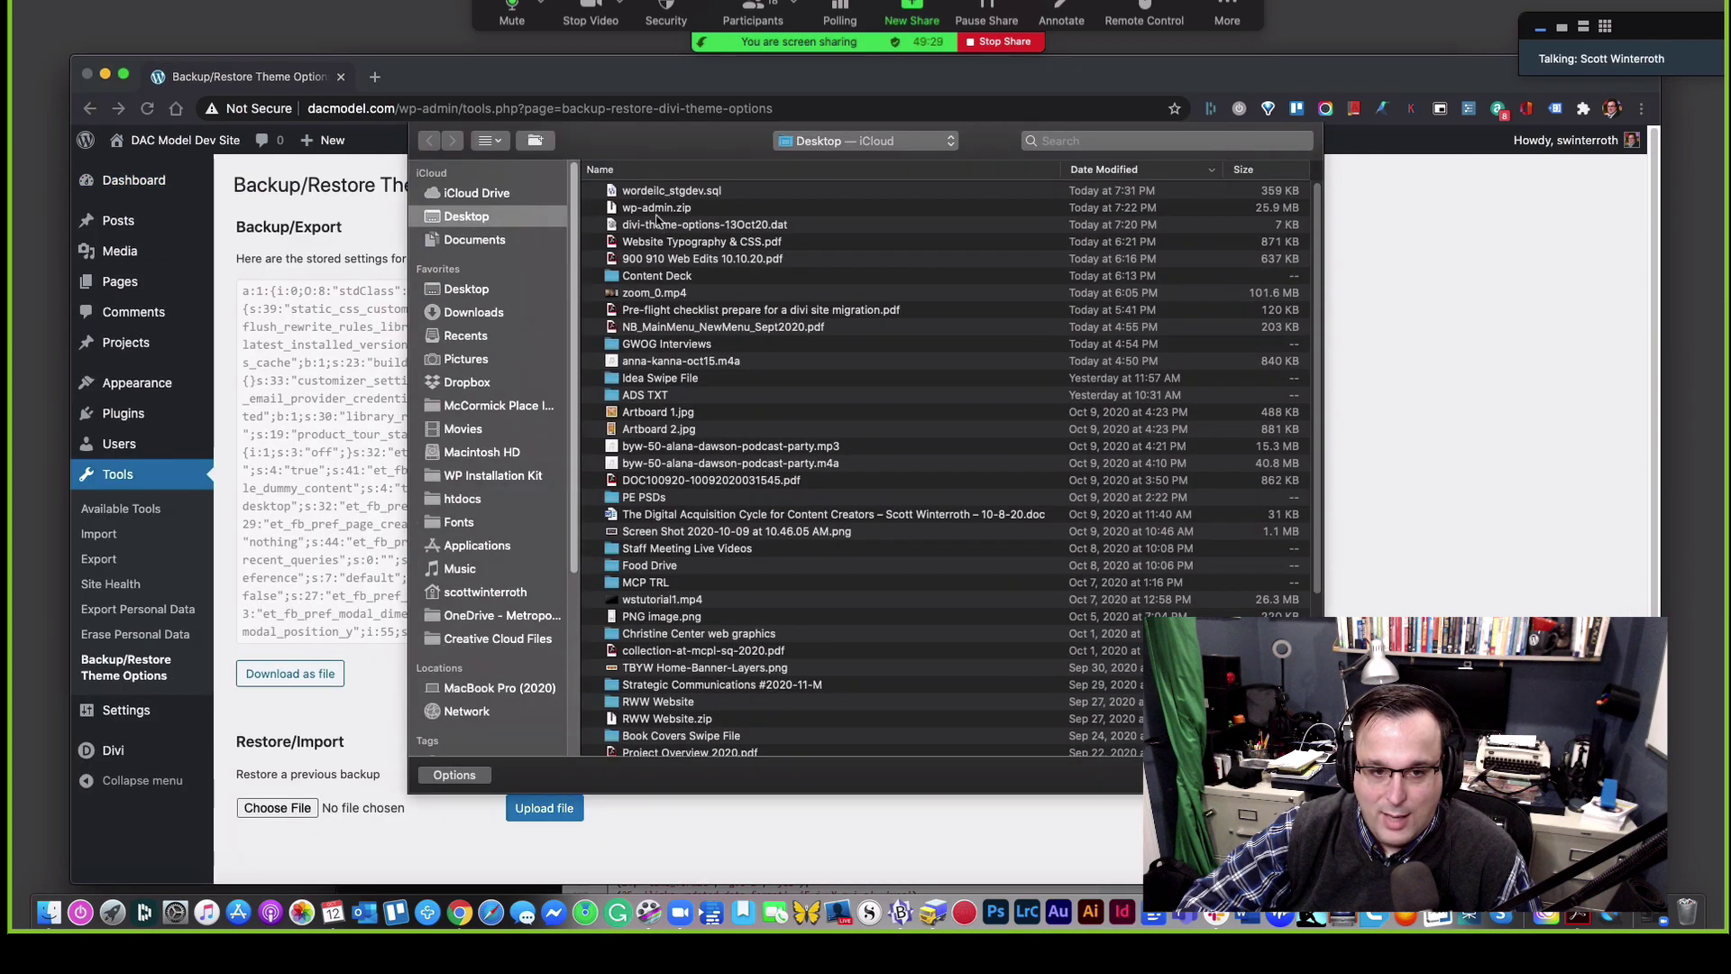
pyautogui.doubleClick(656, 231)
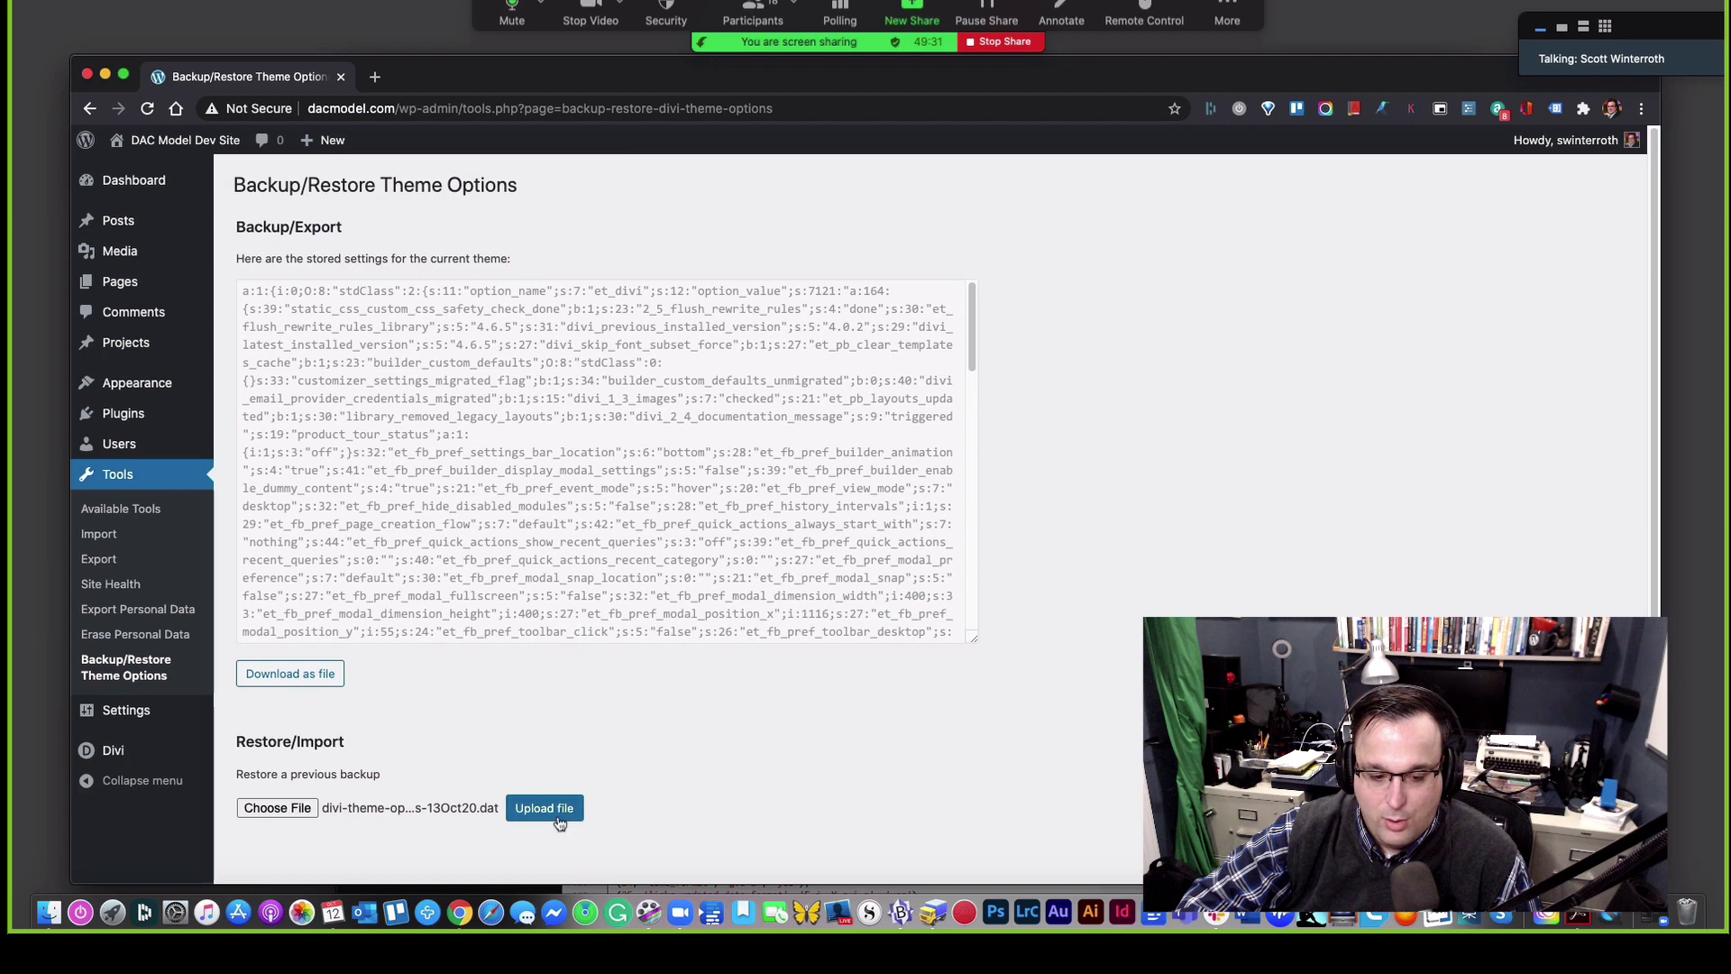
pyautogui.click(568, 811)
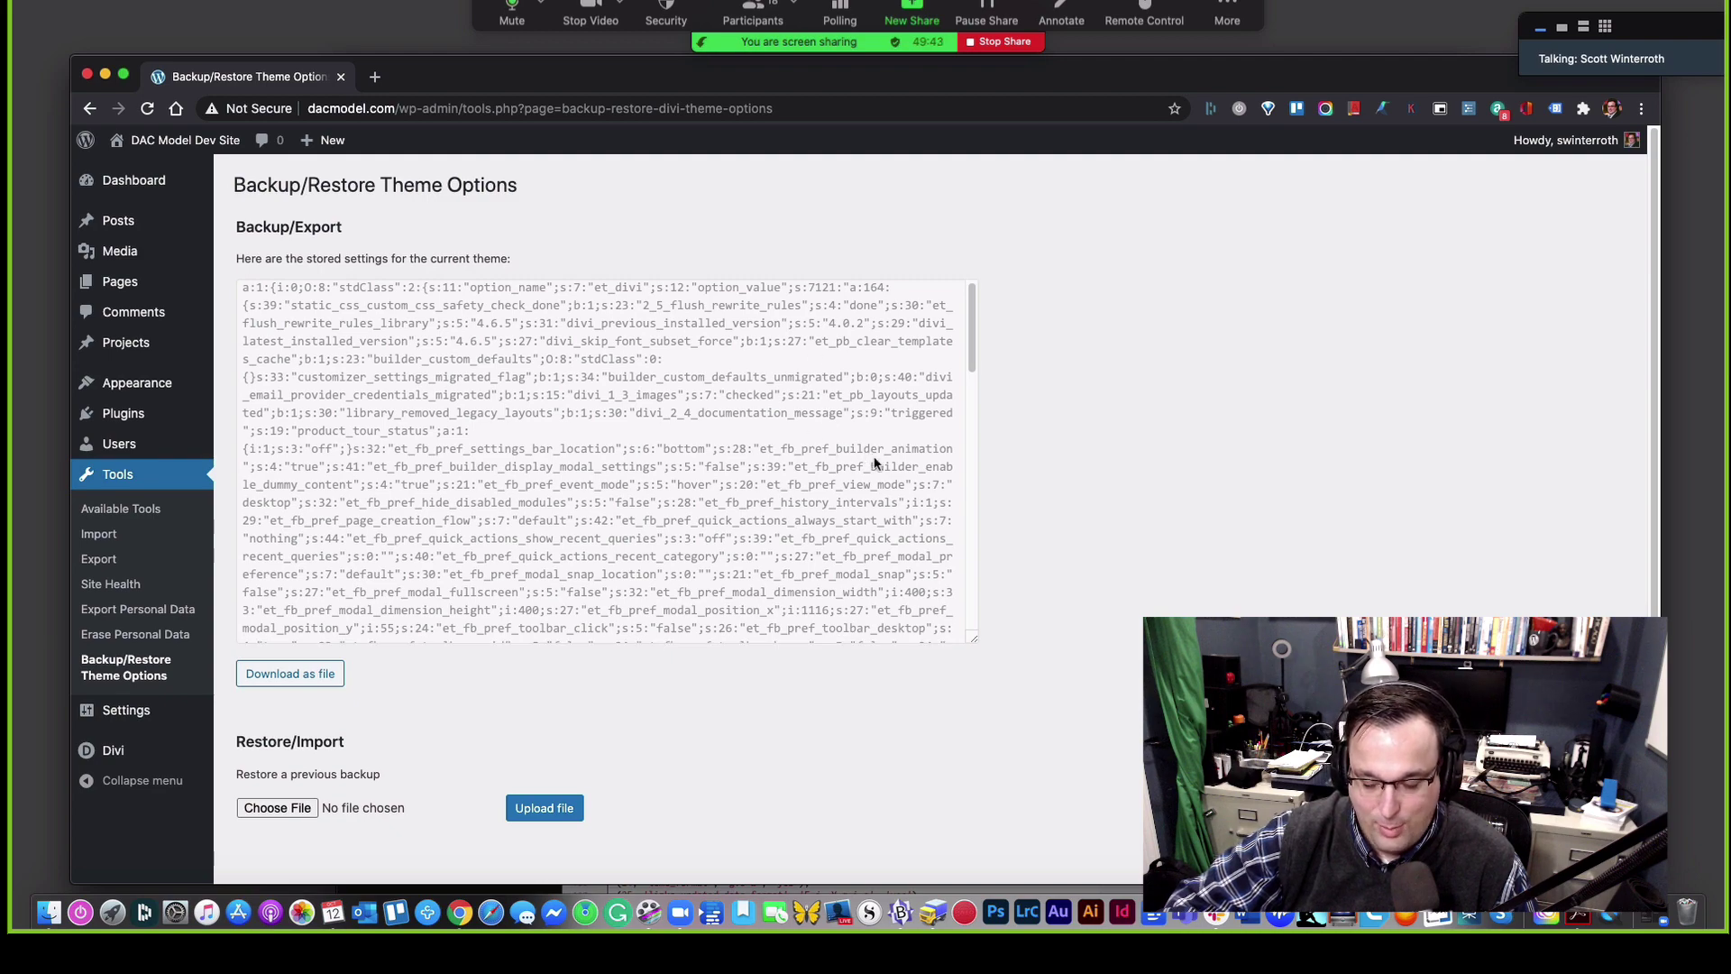
pyautogui.scroll(-3, 873, 460)
pyautogui.scroll(3, 872, 459)
pyautogui.scroll(-1, 1028, 525)
pyautogui.scroll(-10, 878, 584)
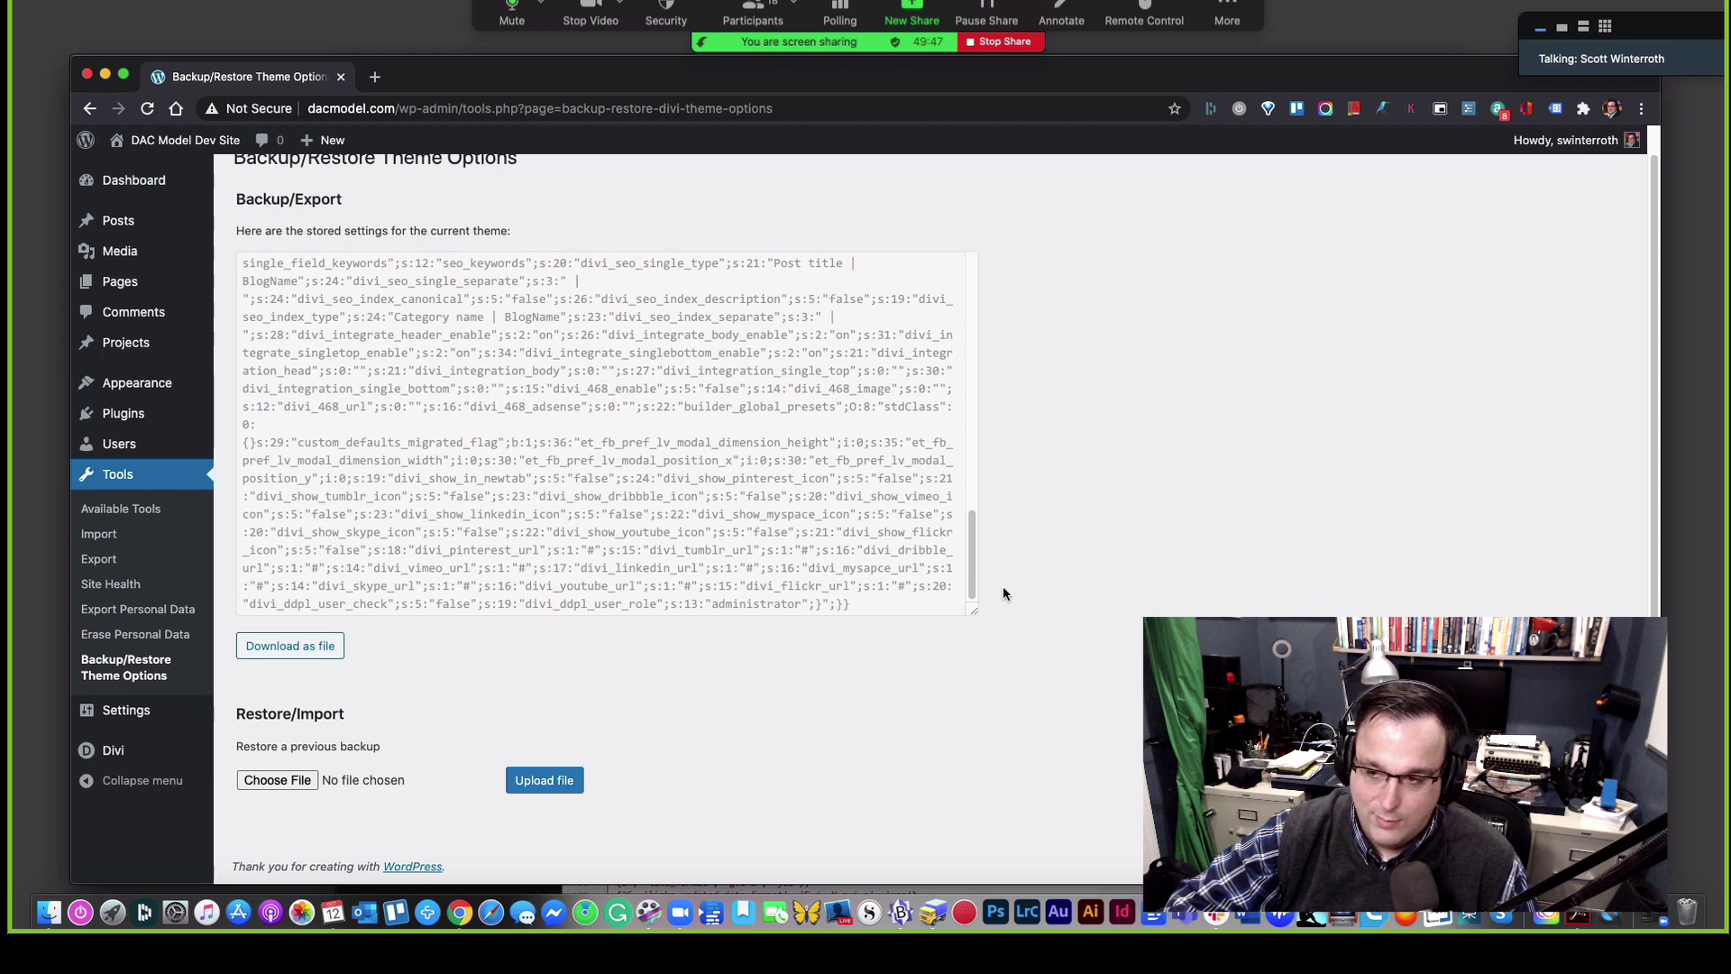
pyautogui.scroll(1, 1001, 590)
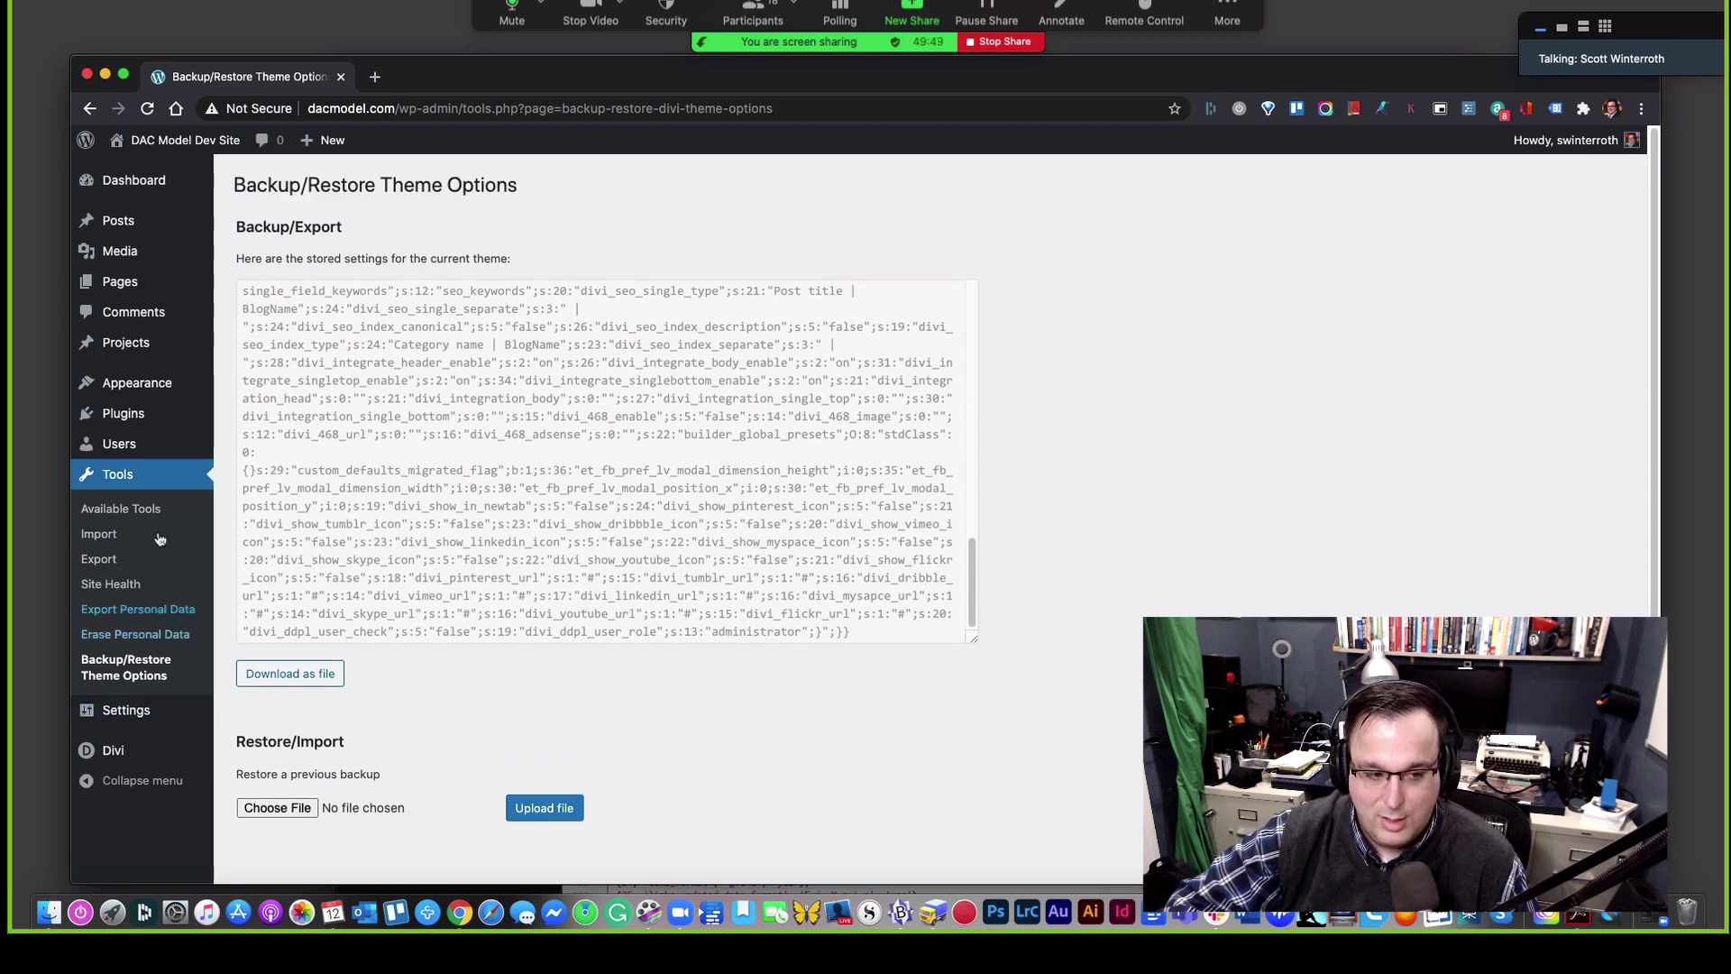
pyautogui.click(129, 757)
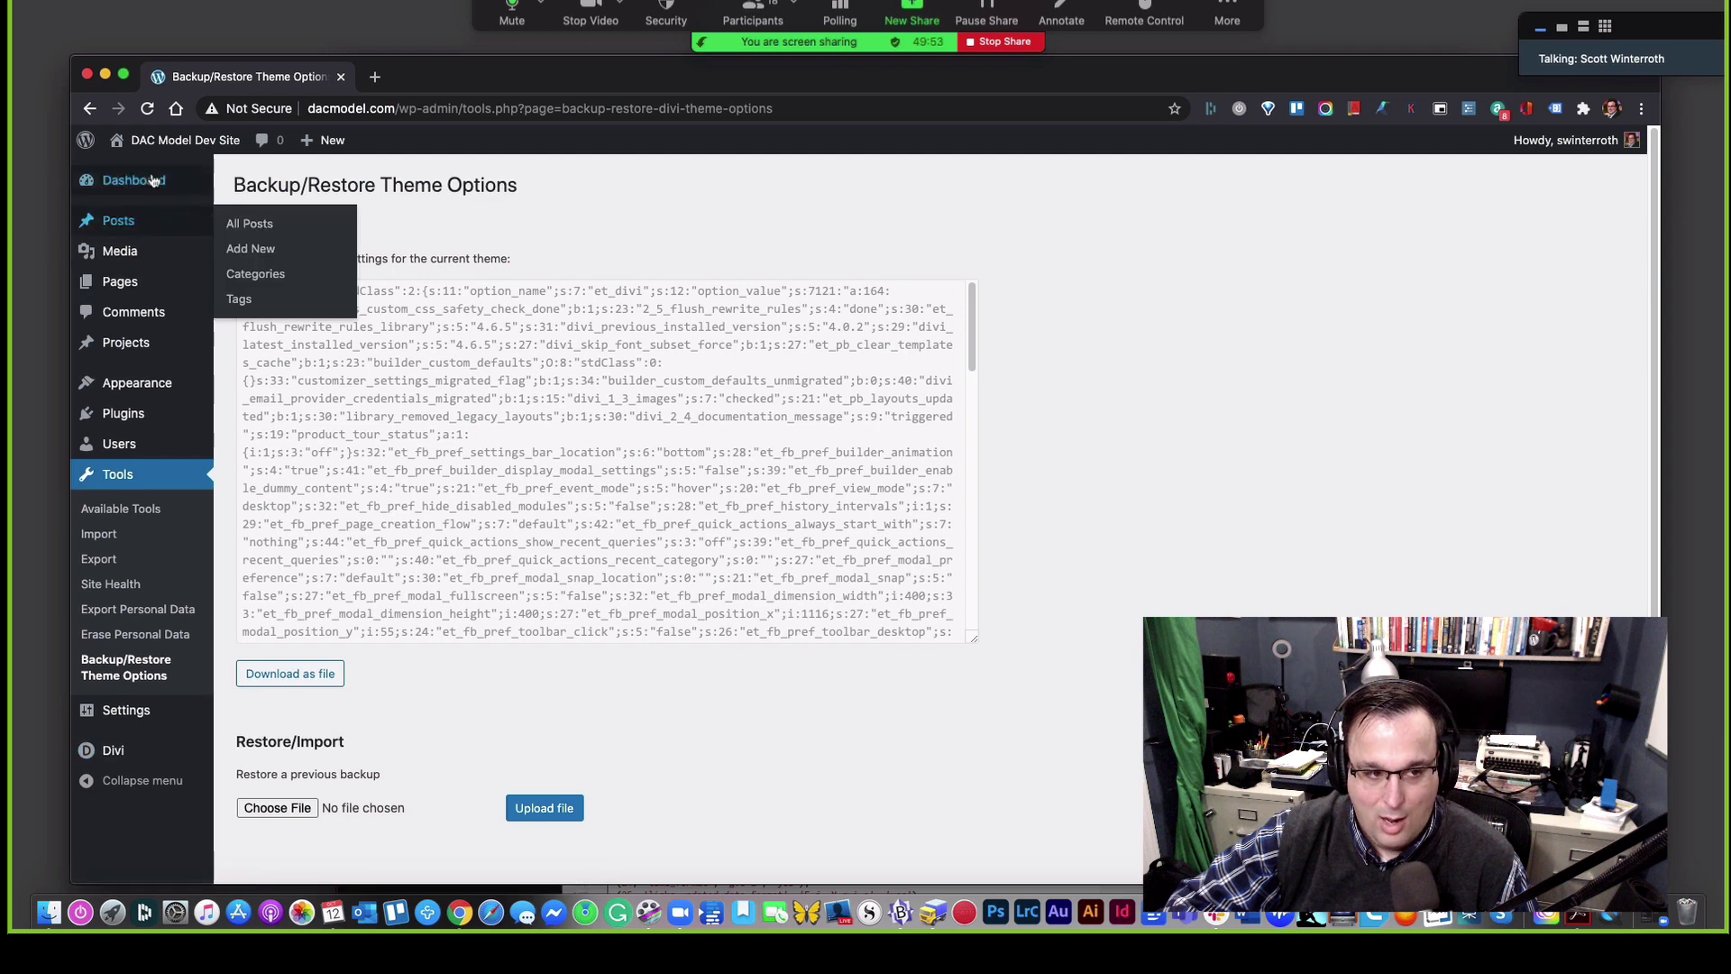
# Step: Shorten the site title to 'DAC Model', clear the tagline, keep UTC+0, and save General settings
pyautogui.click(166, 724)
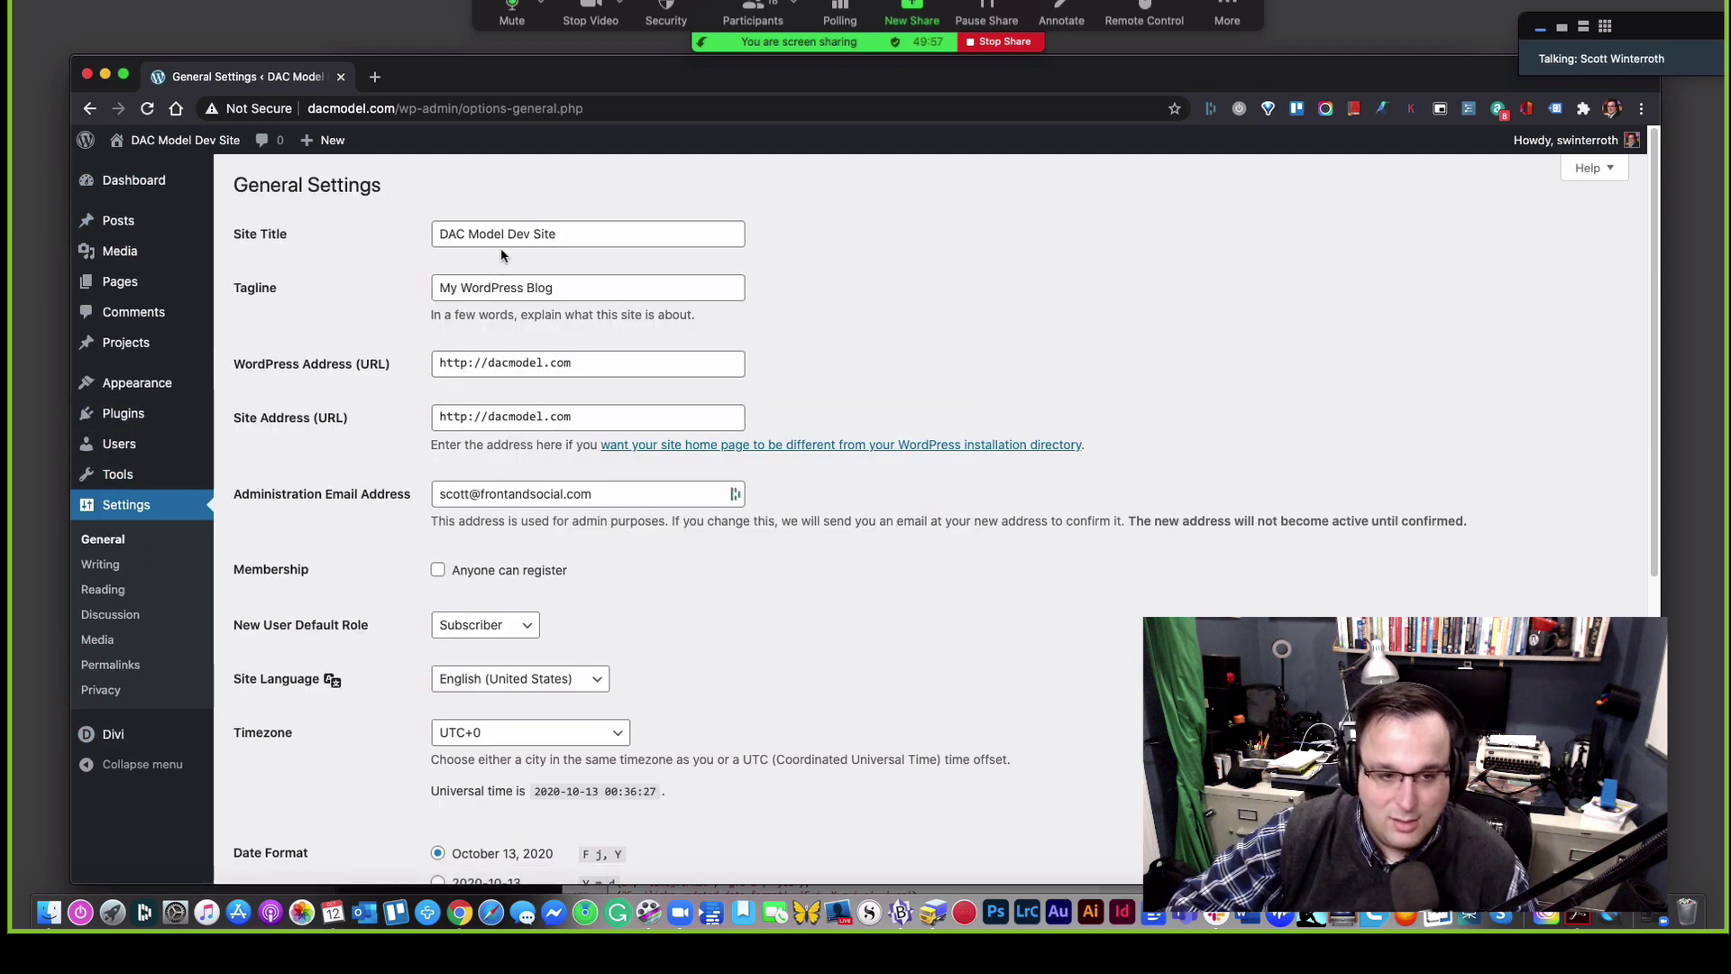
pyautogui.moveTo(504, 235); pyautogui.dragTo(811, 232)
pyautogui.press('BackSpace')
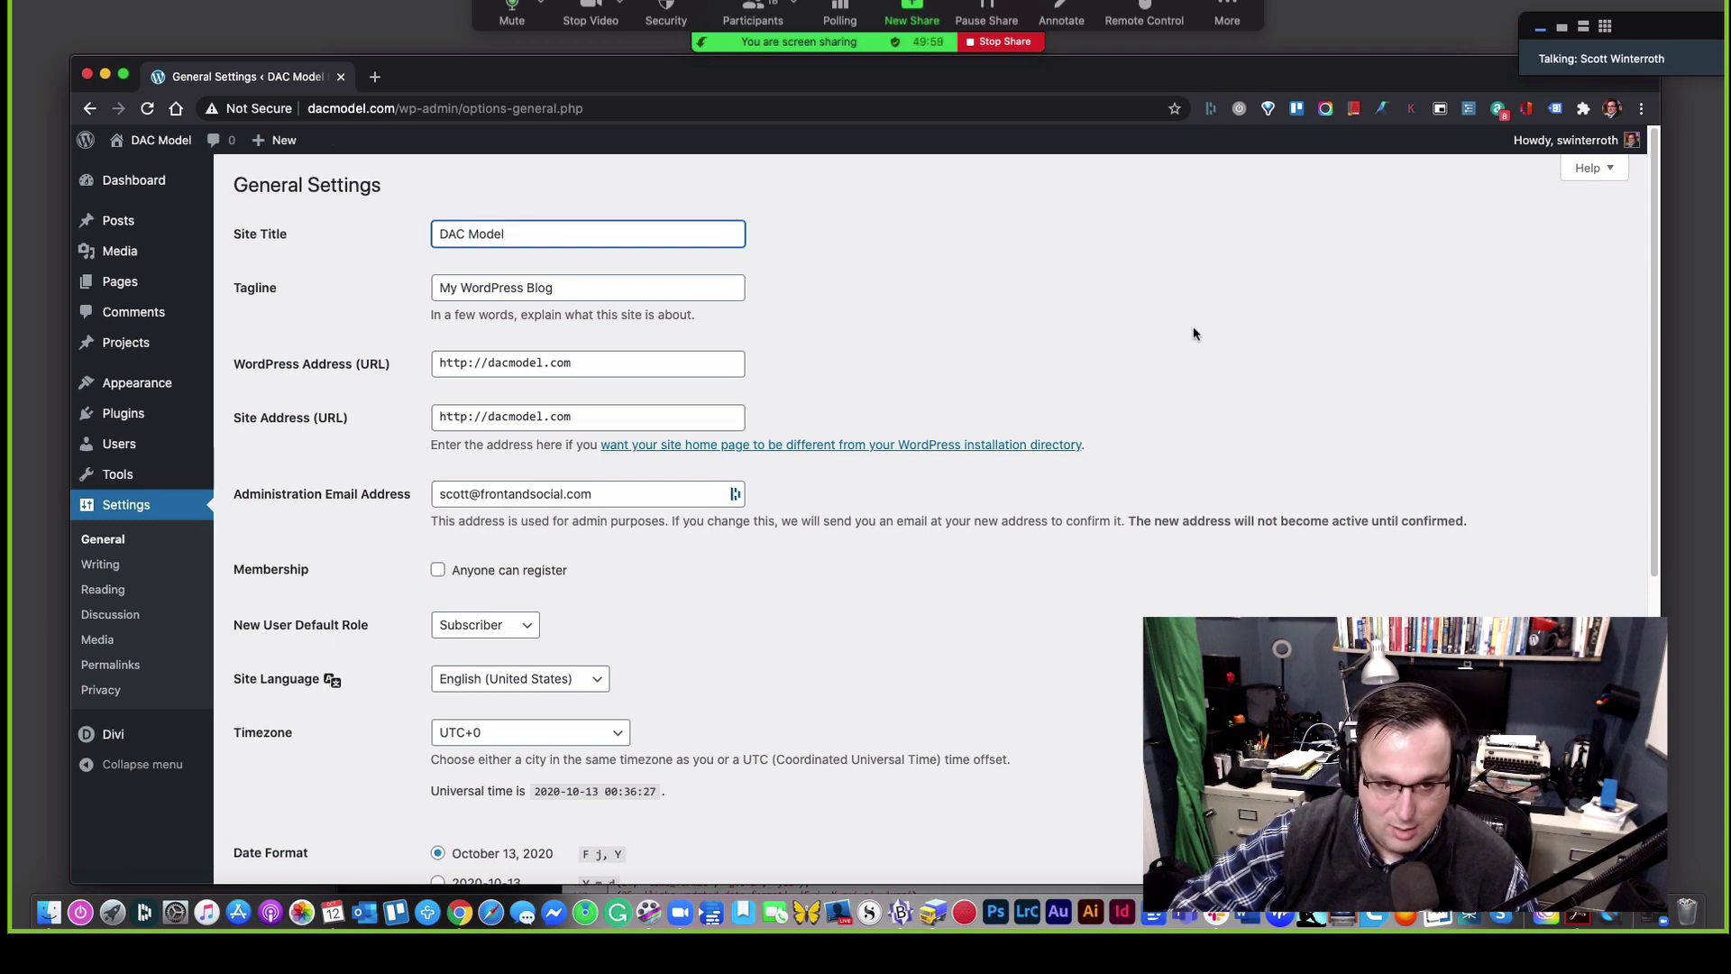
pyautogui.tripleClick(585, 287)
pyautogui.press('BackSpace')
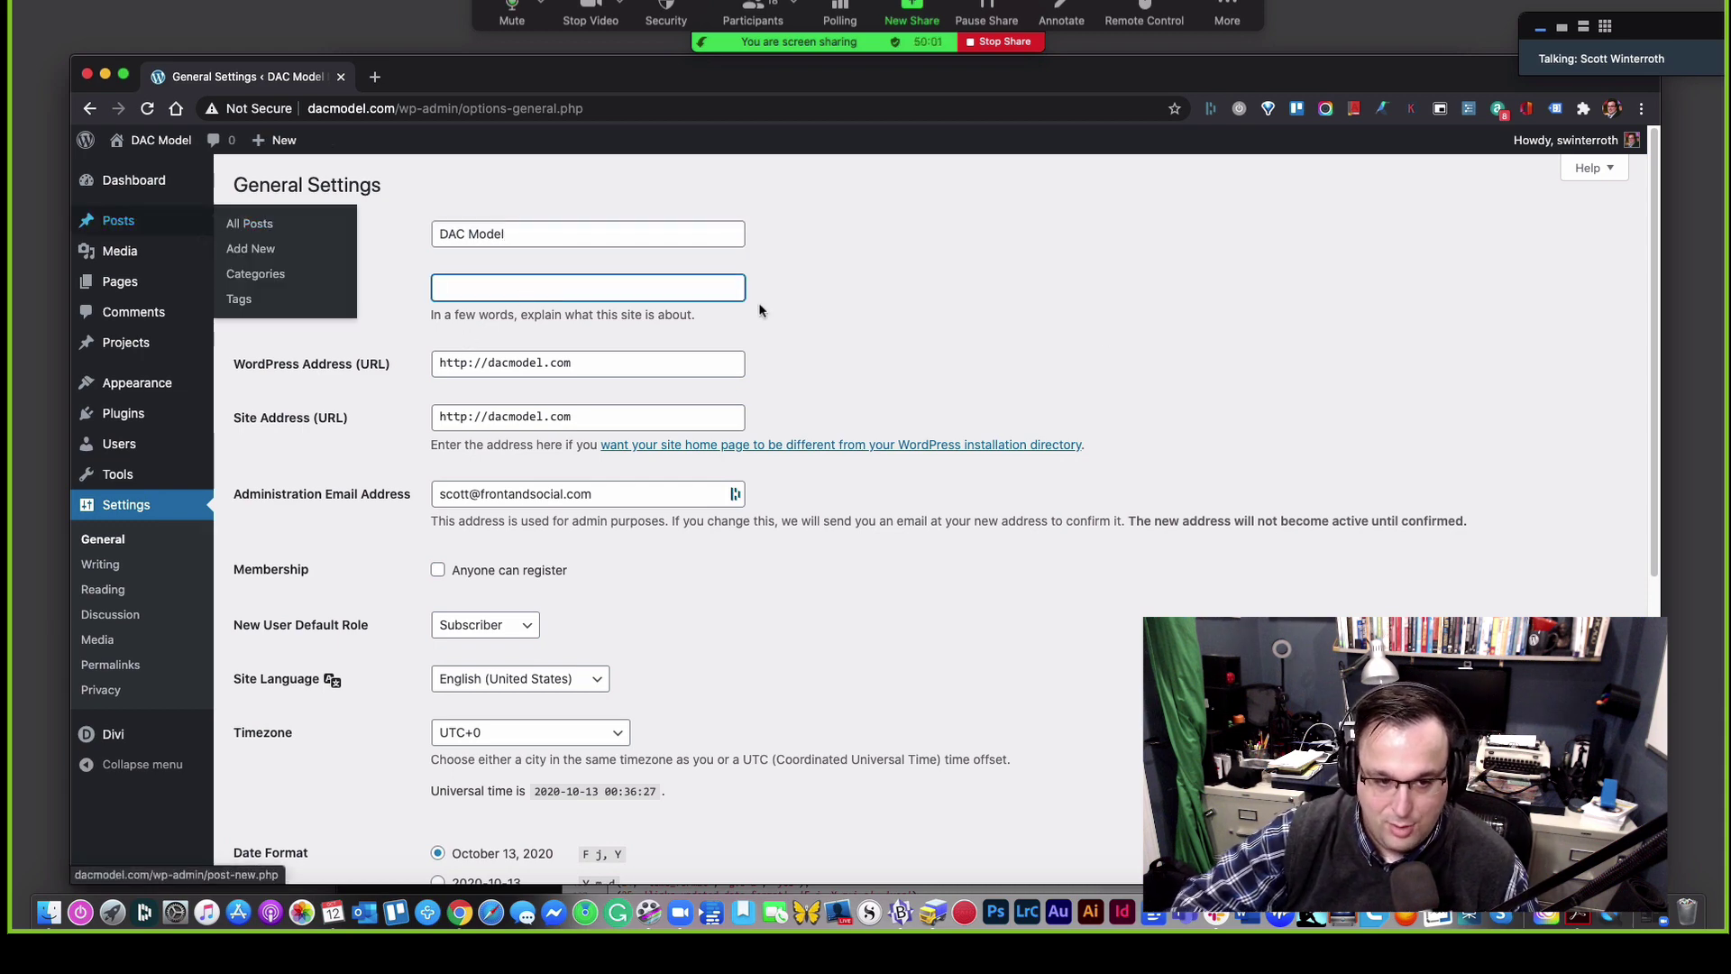
pyautogui.scroll(-3, 527, 331)
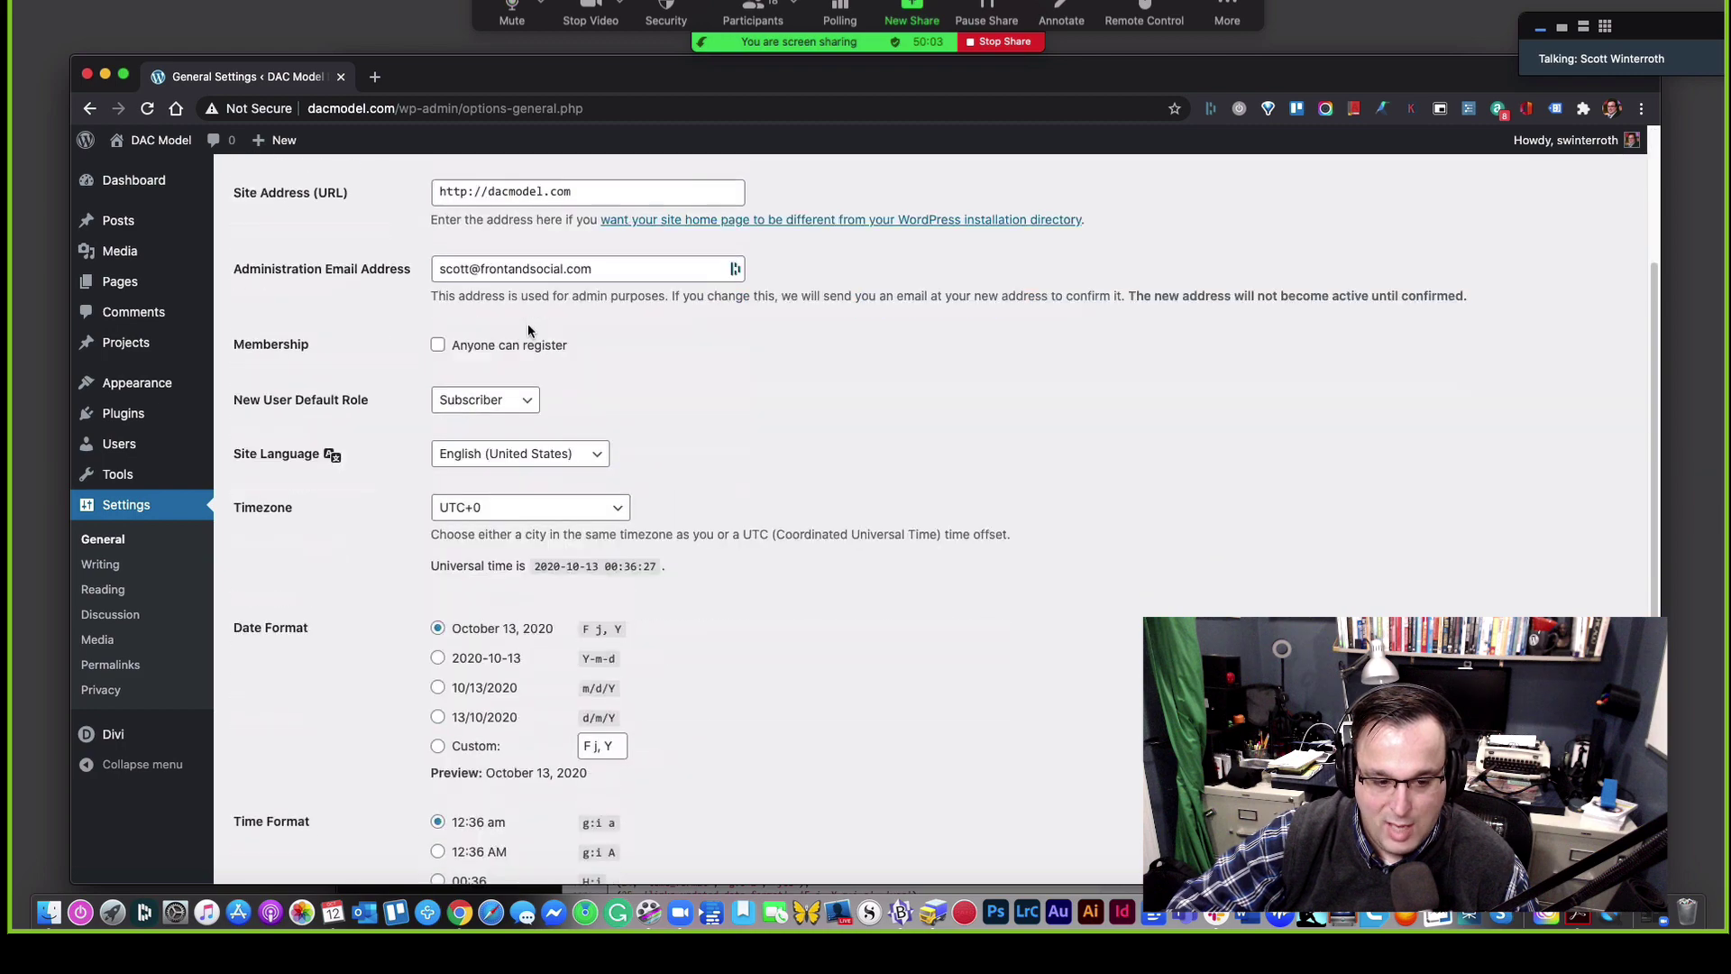
pyautogui.scroll(-1, 527, 331)
pyautogui.click(577, 417)
pyautogui.scroll(15, 577, 433)
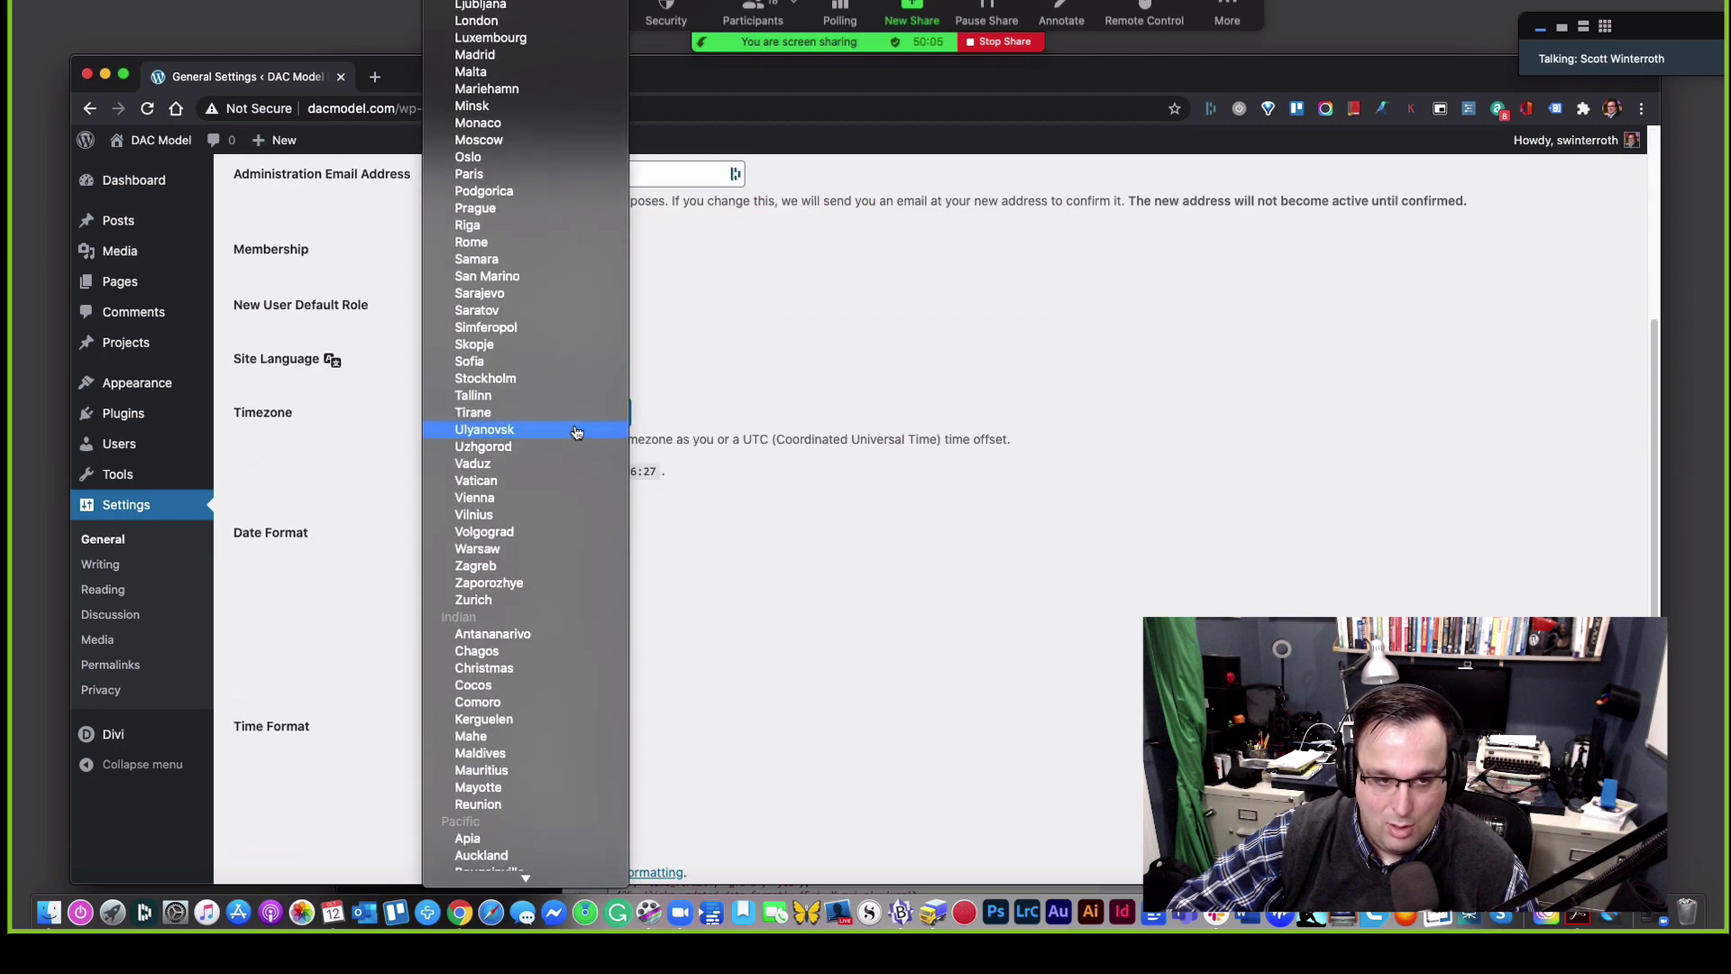
pyautogui.scroll(20, 577, 433)
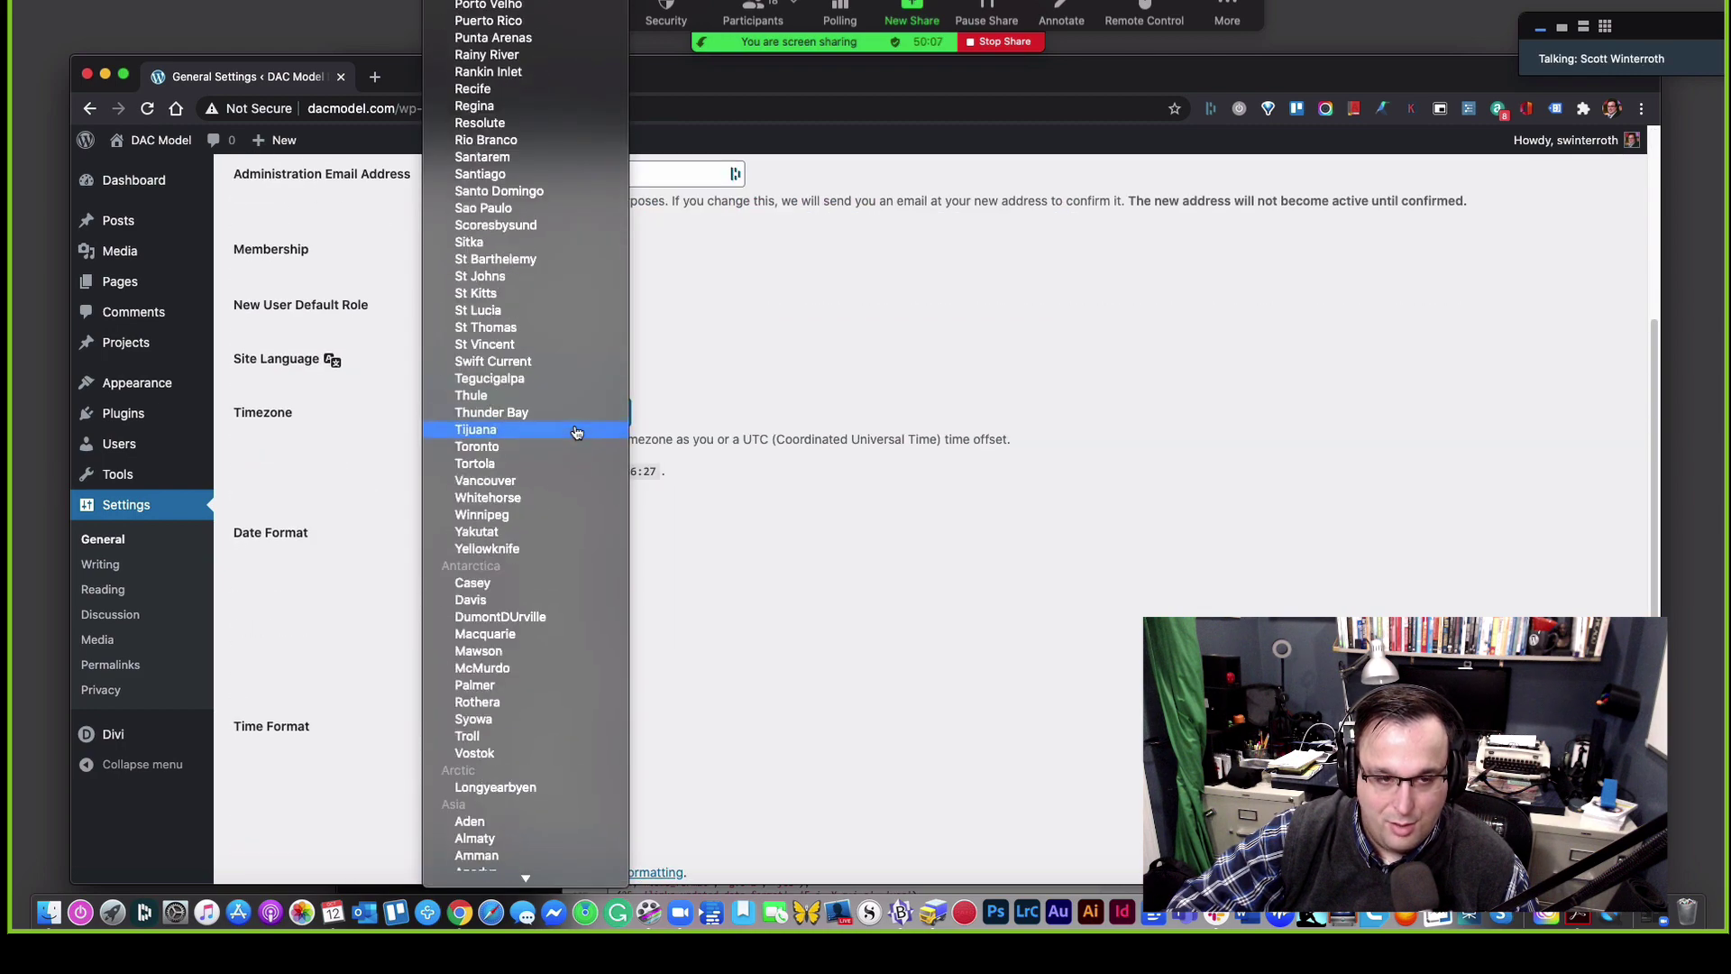
pyautogui.scroll(10, 577, 433)
pyautogui.click(1001, 424)
pyautogui.scroll(-2, 919, 532)
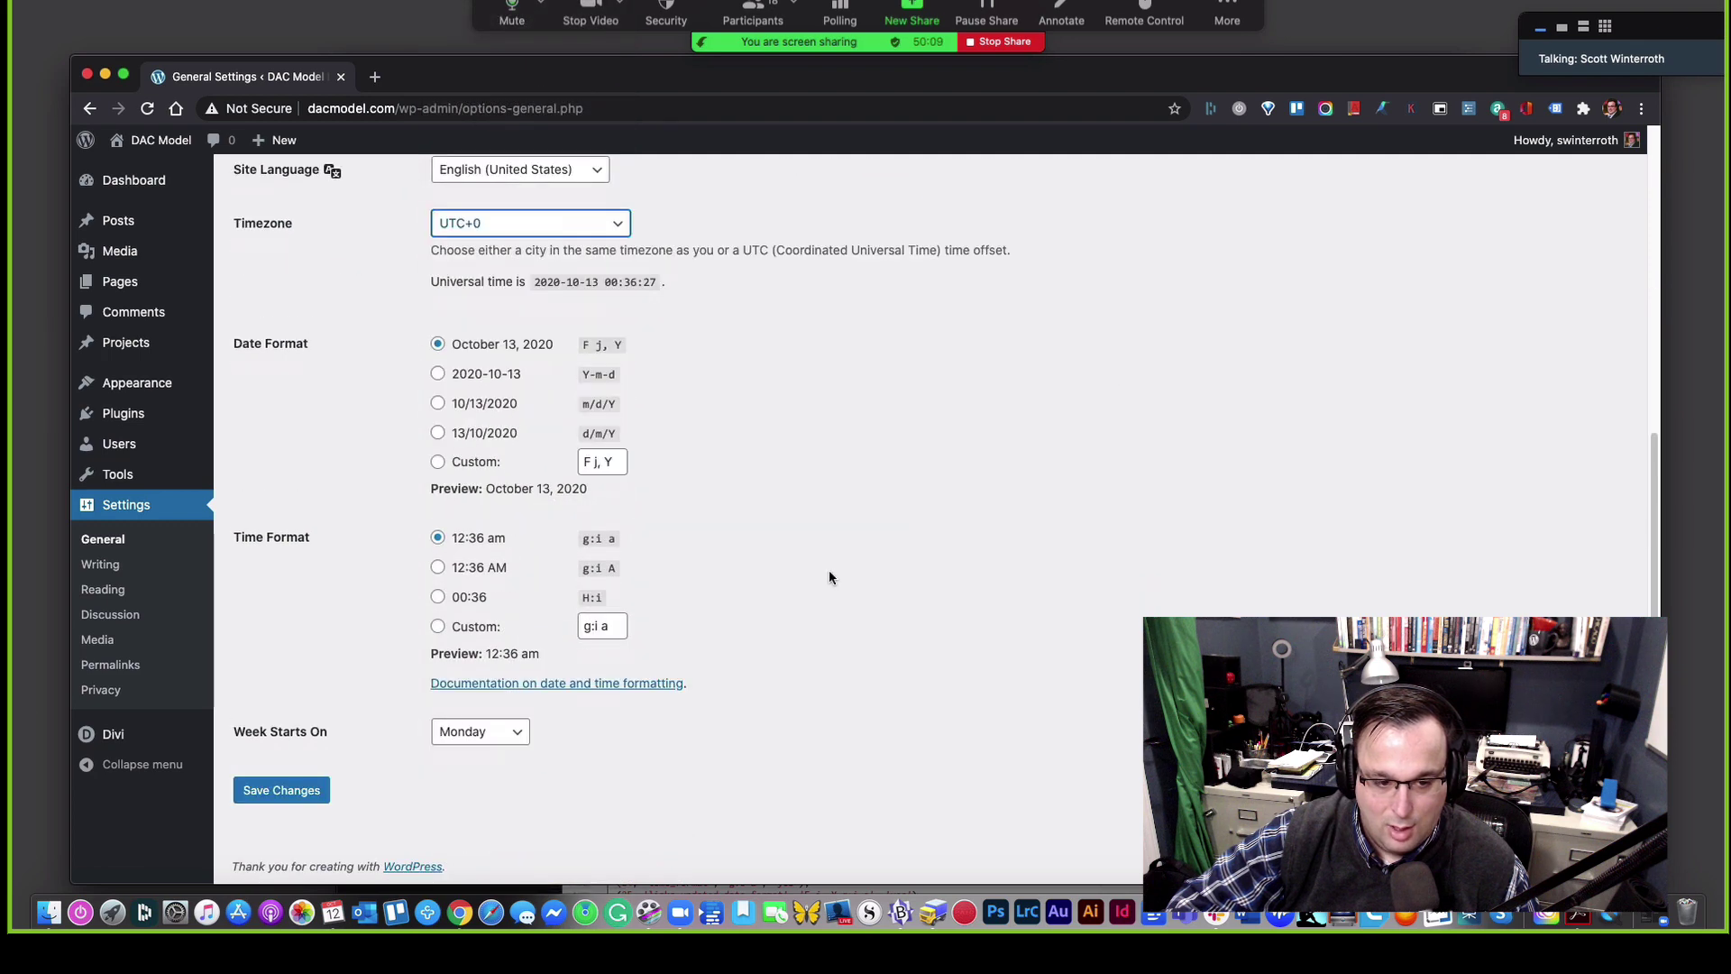
pyautogui.click(283, 789)
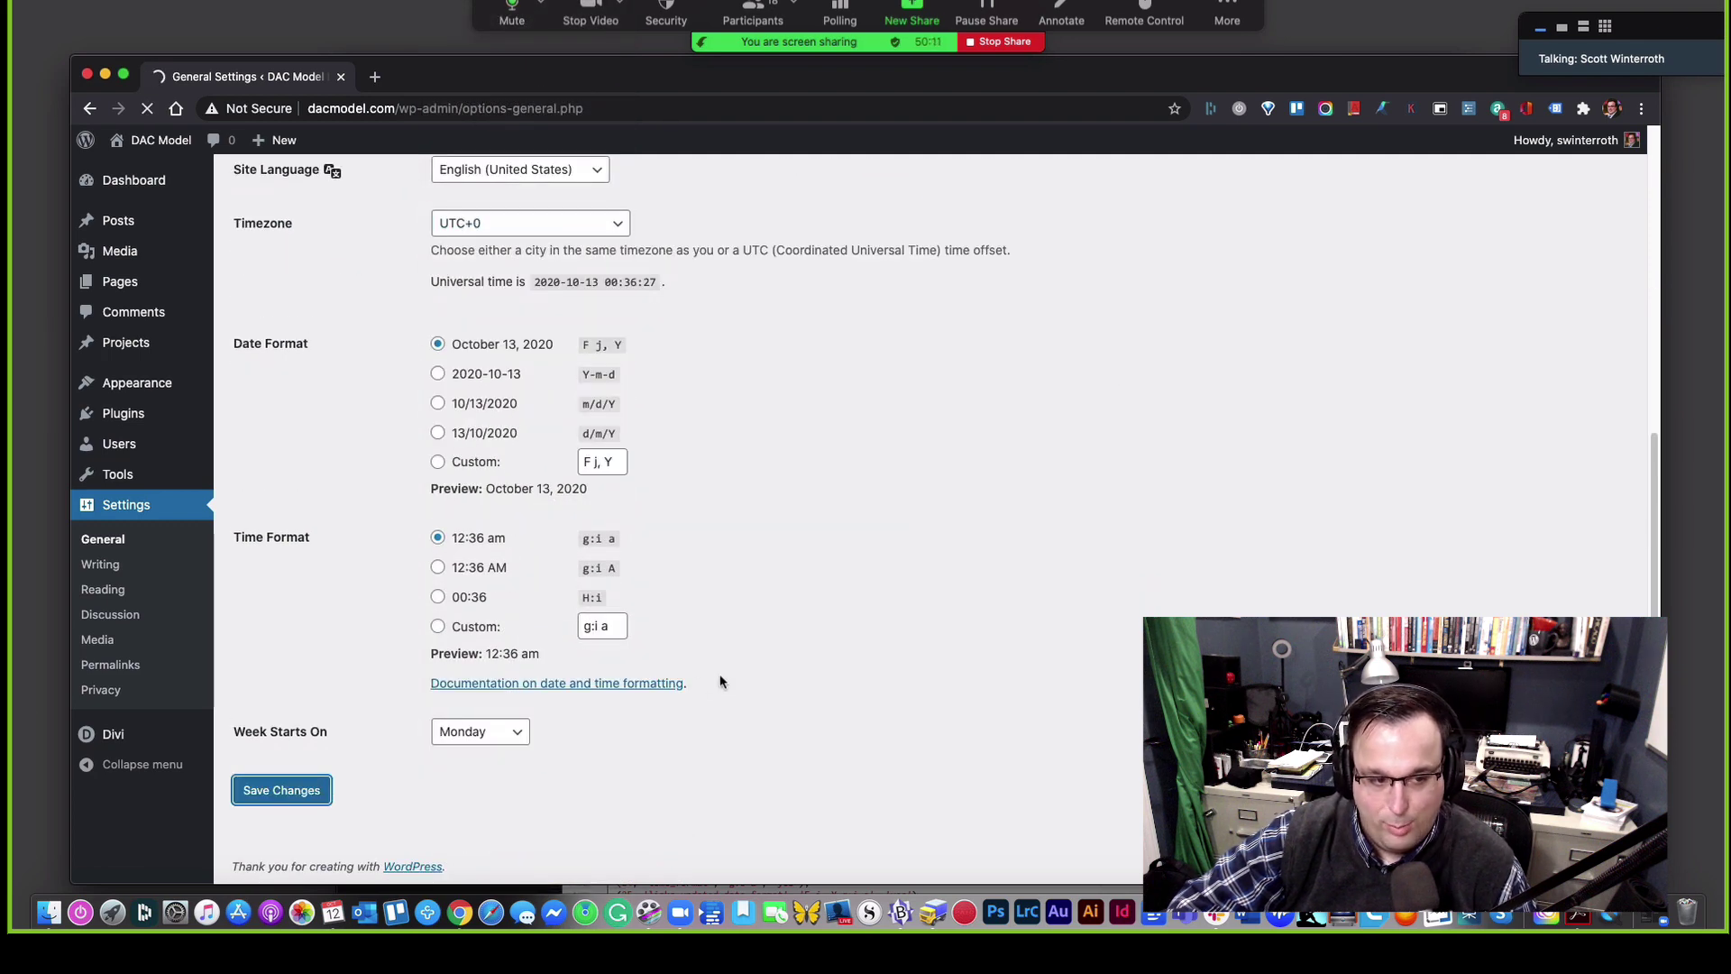
# Step: Save the Reading settings unchanged
pyautogui.click(148, 599)
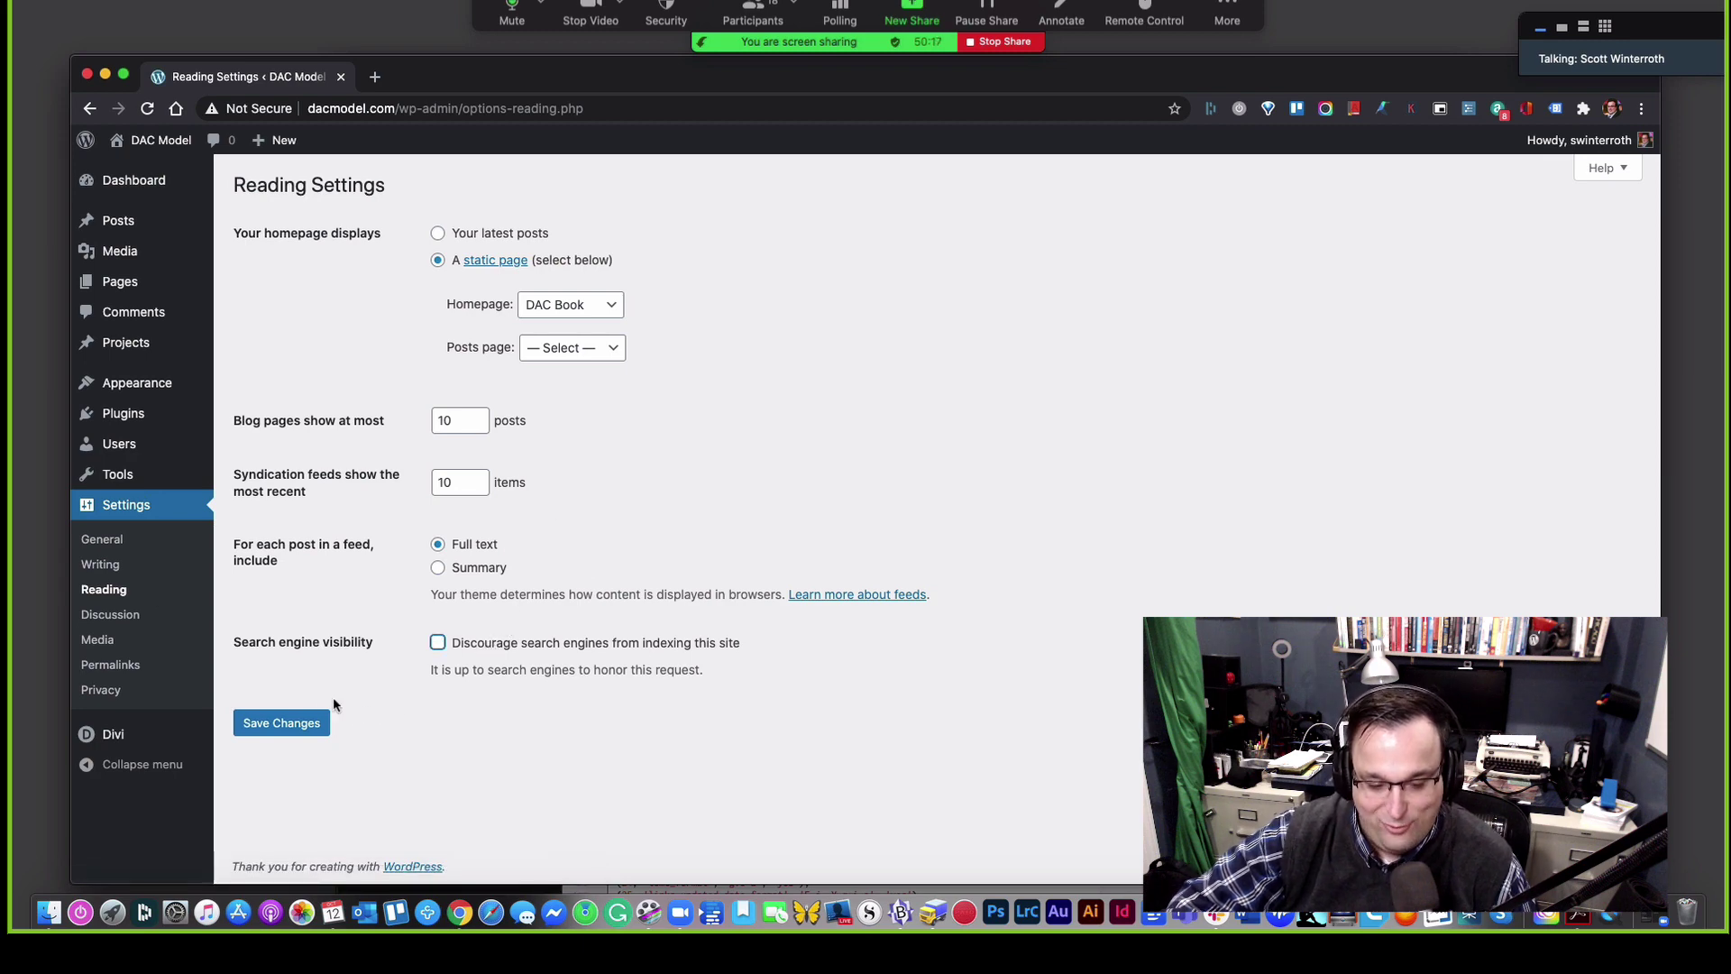
pyautogui.click(304, 722)
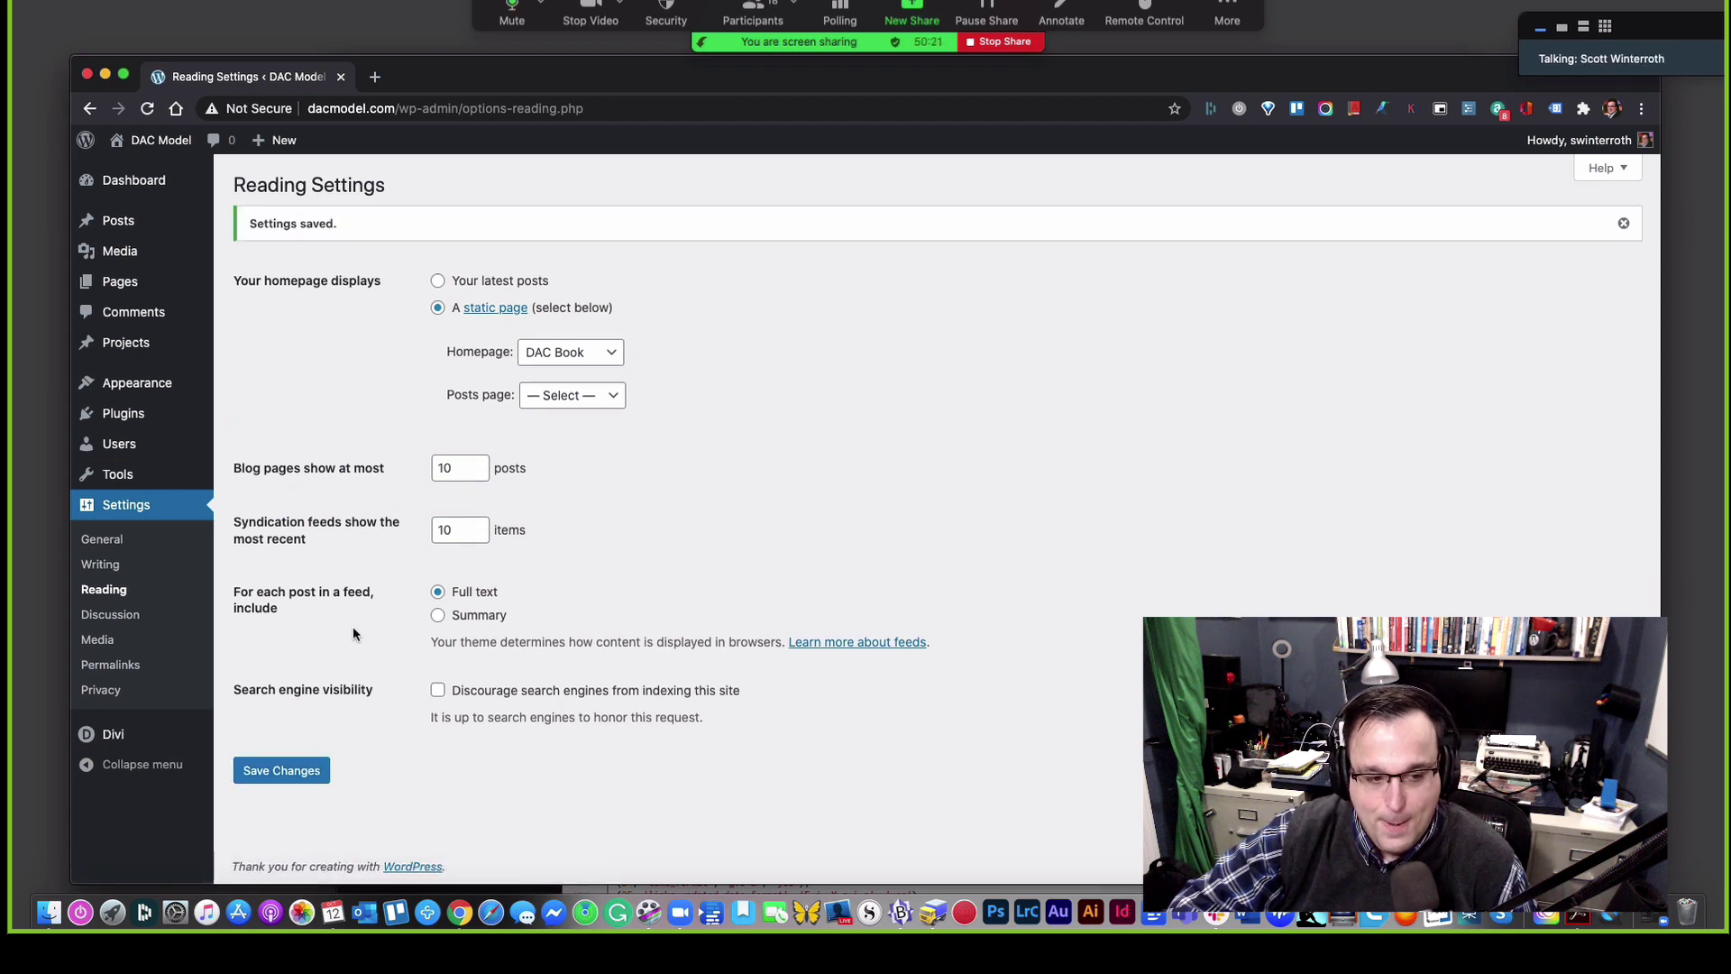
pyautogui.moveTo(146, 731)
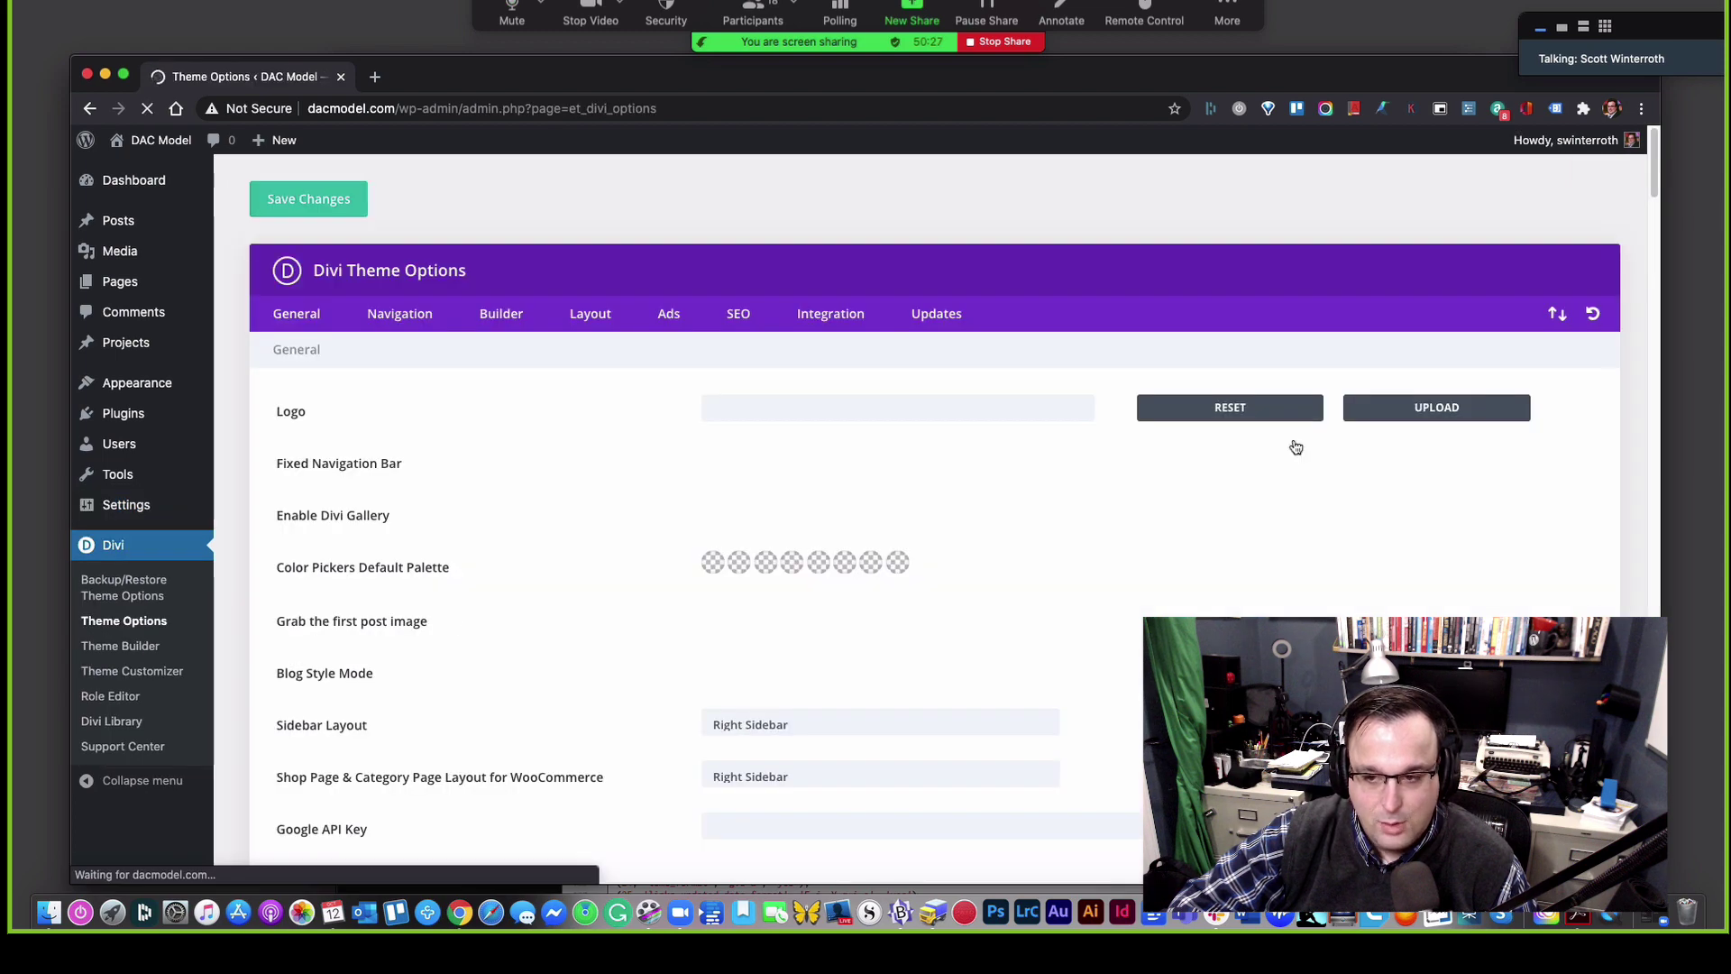
# Step: Save the Divi theme options from the Updates tab
pyautogui.click(937, 314)
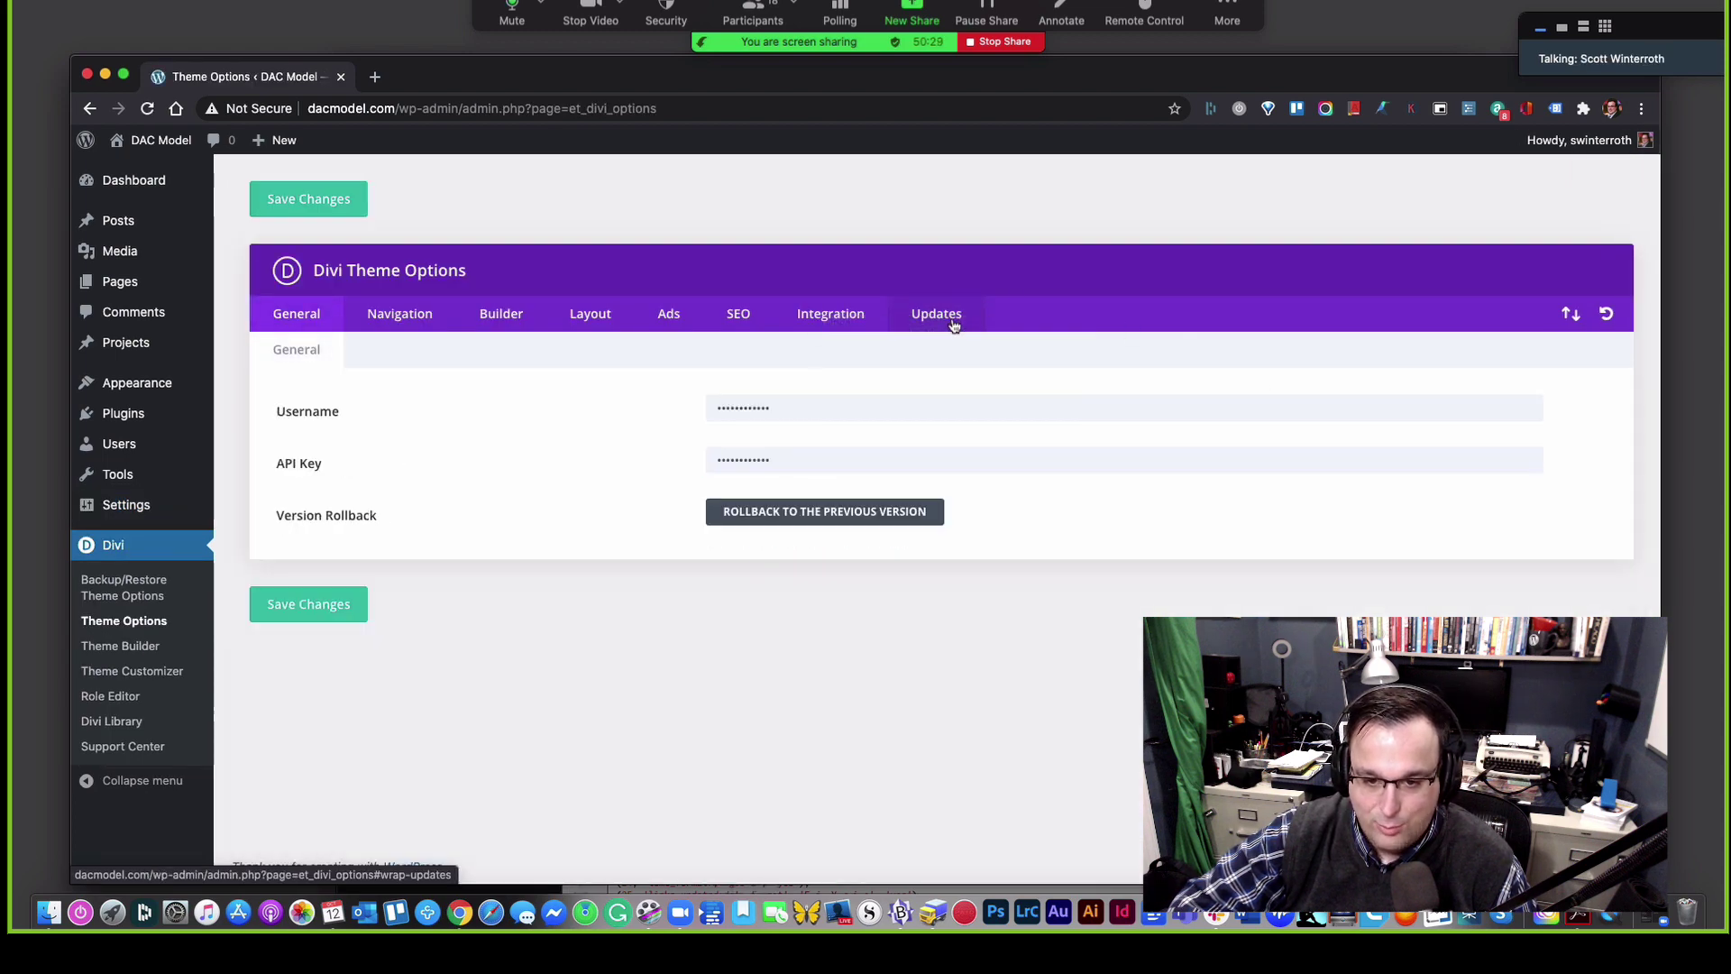
pyautogui.click(838, 416)
pyautogui.click(506, 556)
pyautogui.click(311, 606)
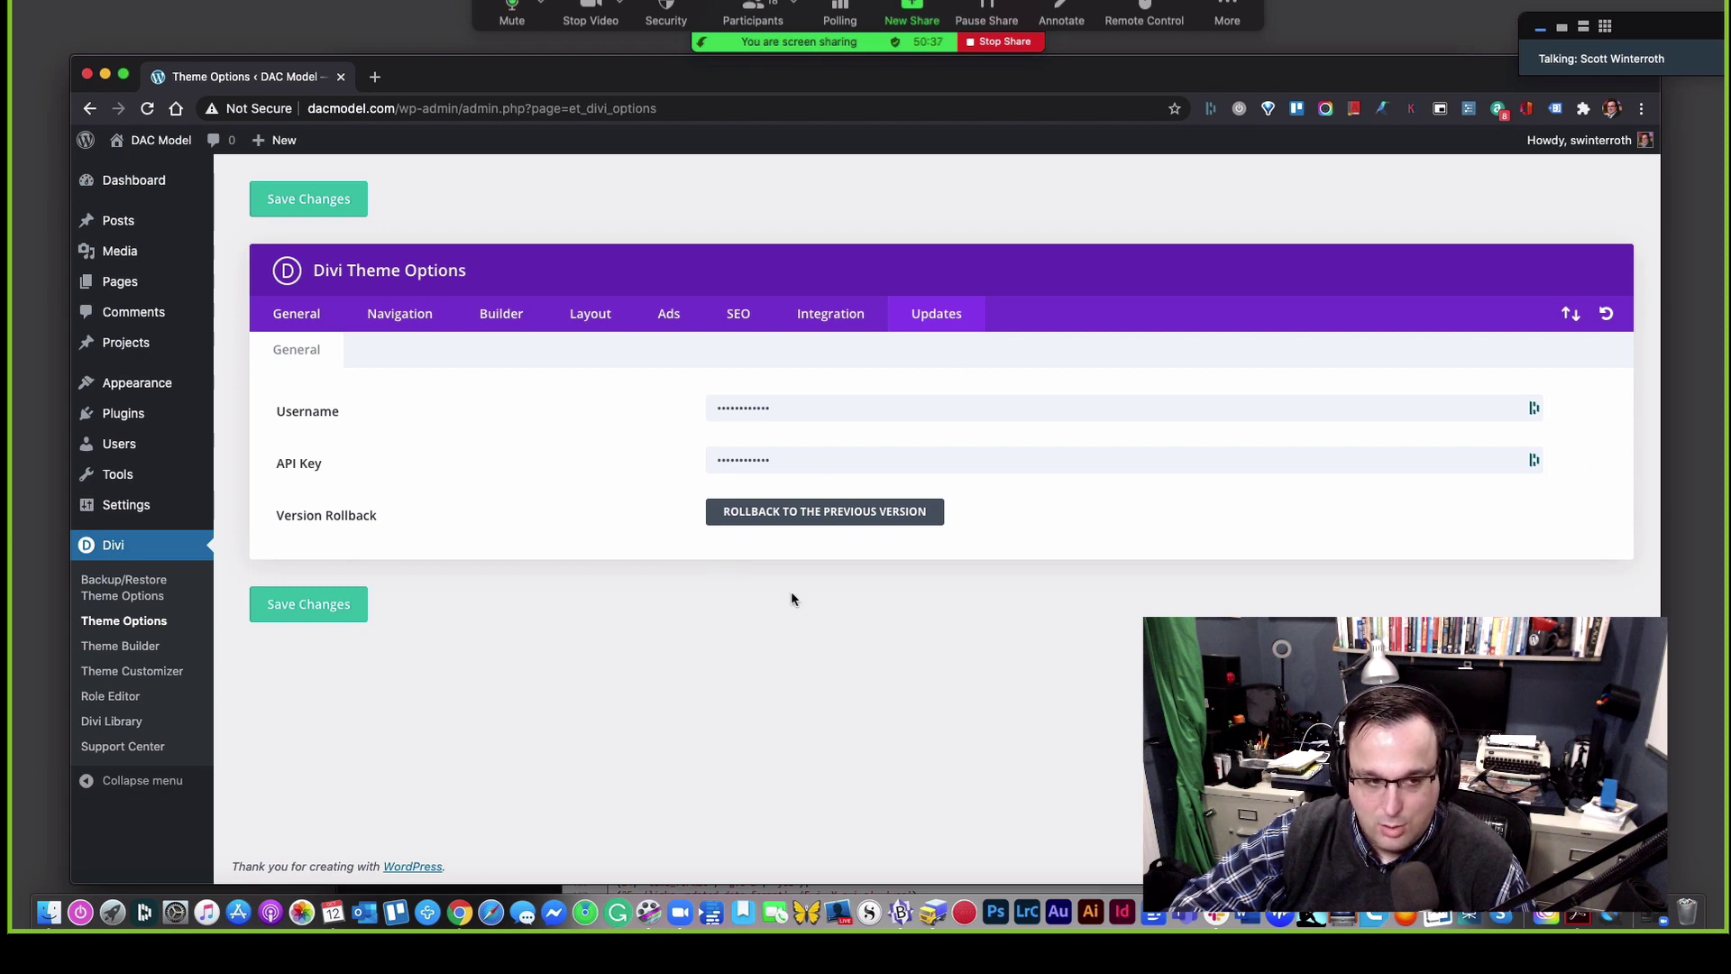
# Step: Check the live dacmodel.com homepage, then return to the admin Dashboard
pyautogui.click(155, 168)
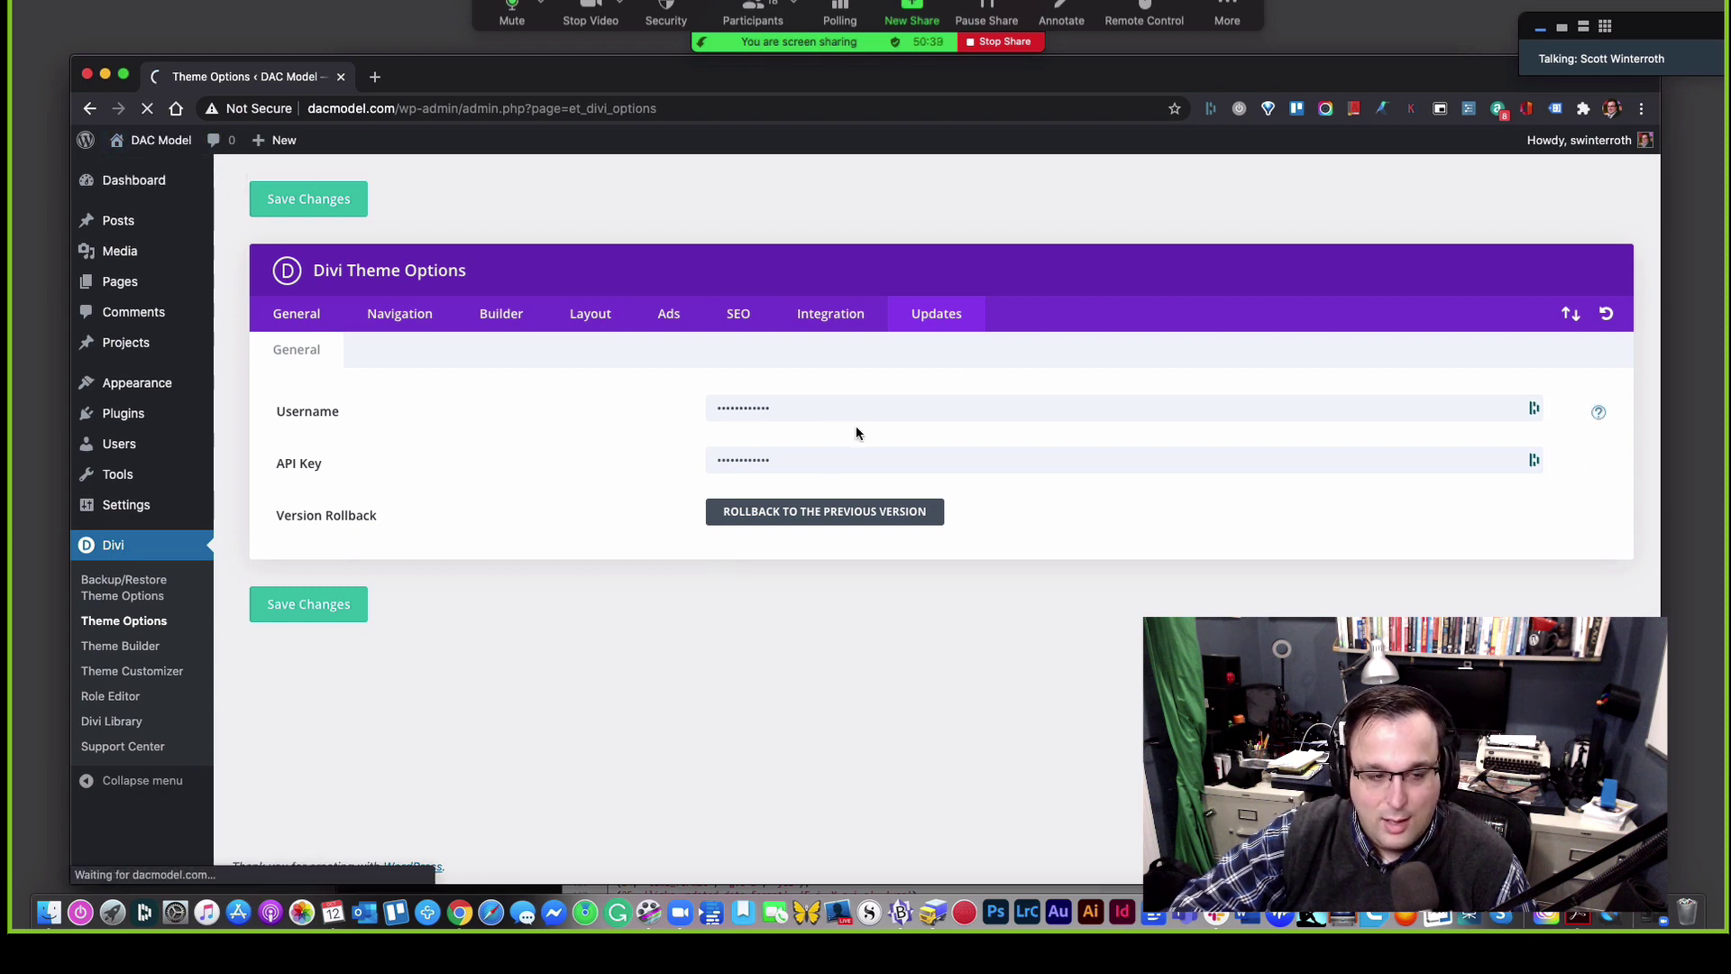
pyautogui.scroll(-20, 1568, 538)
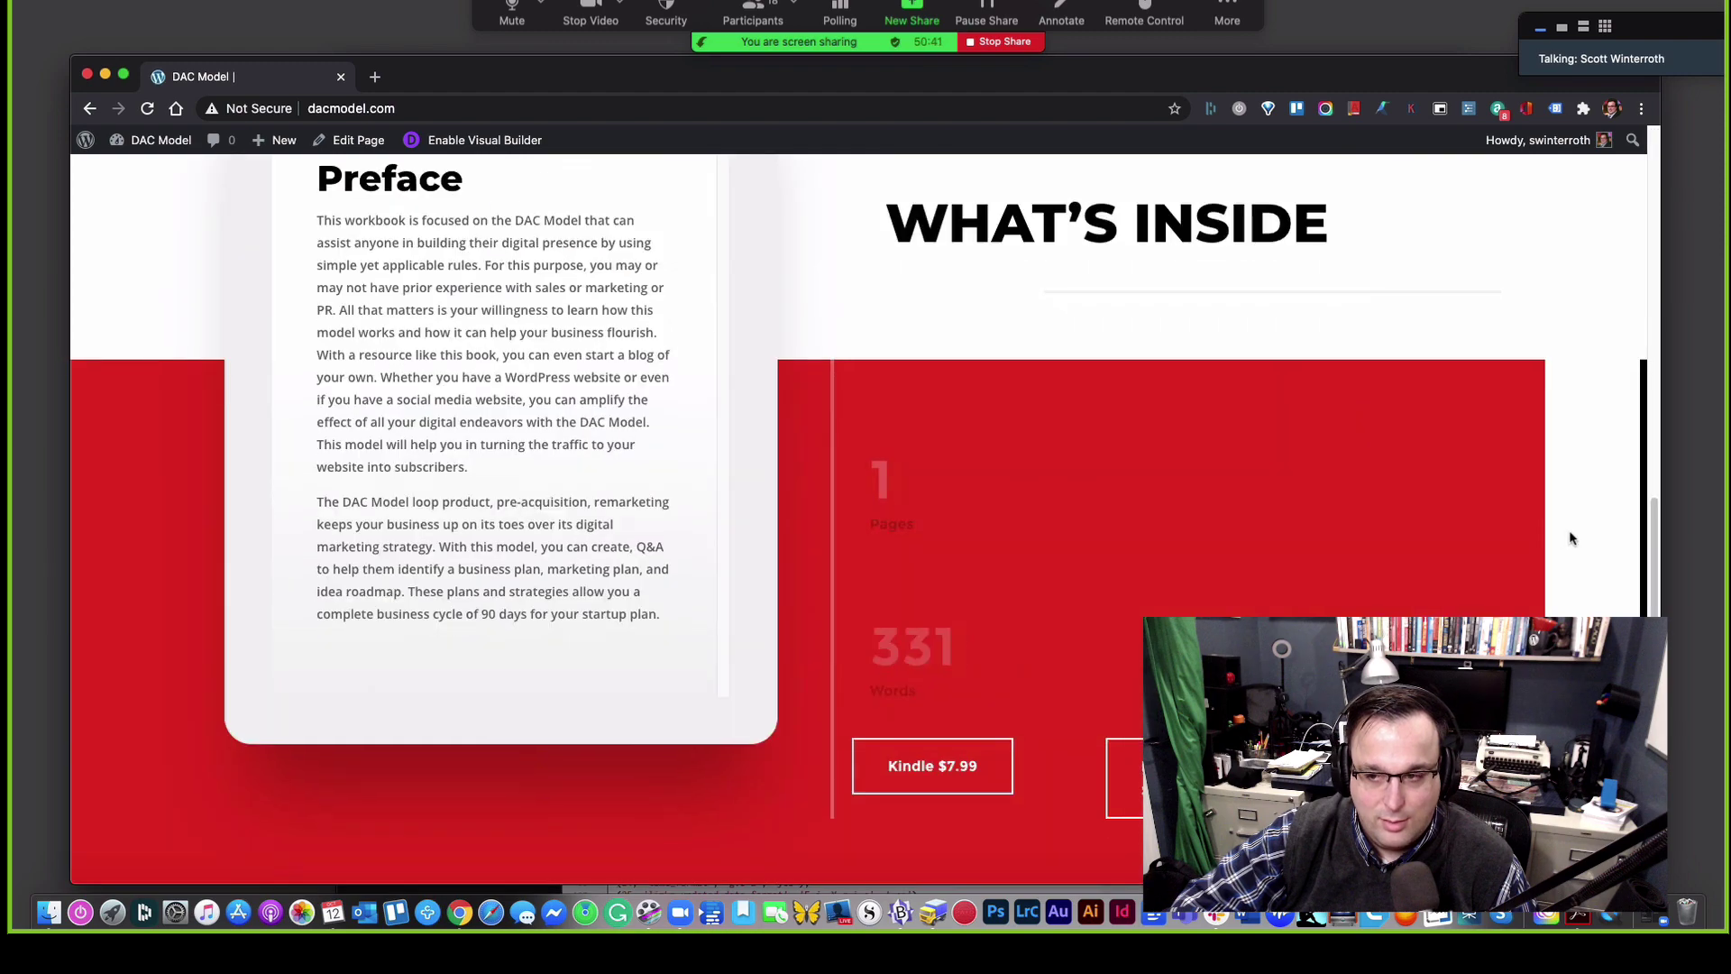
pyautogui.scroll(20, 790, 714)
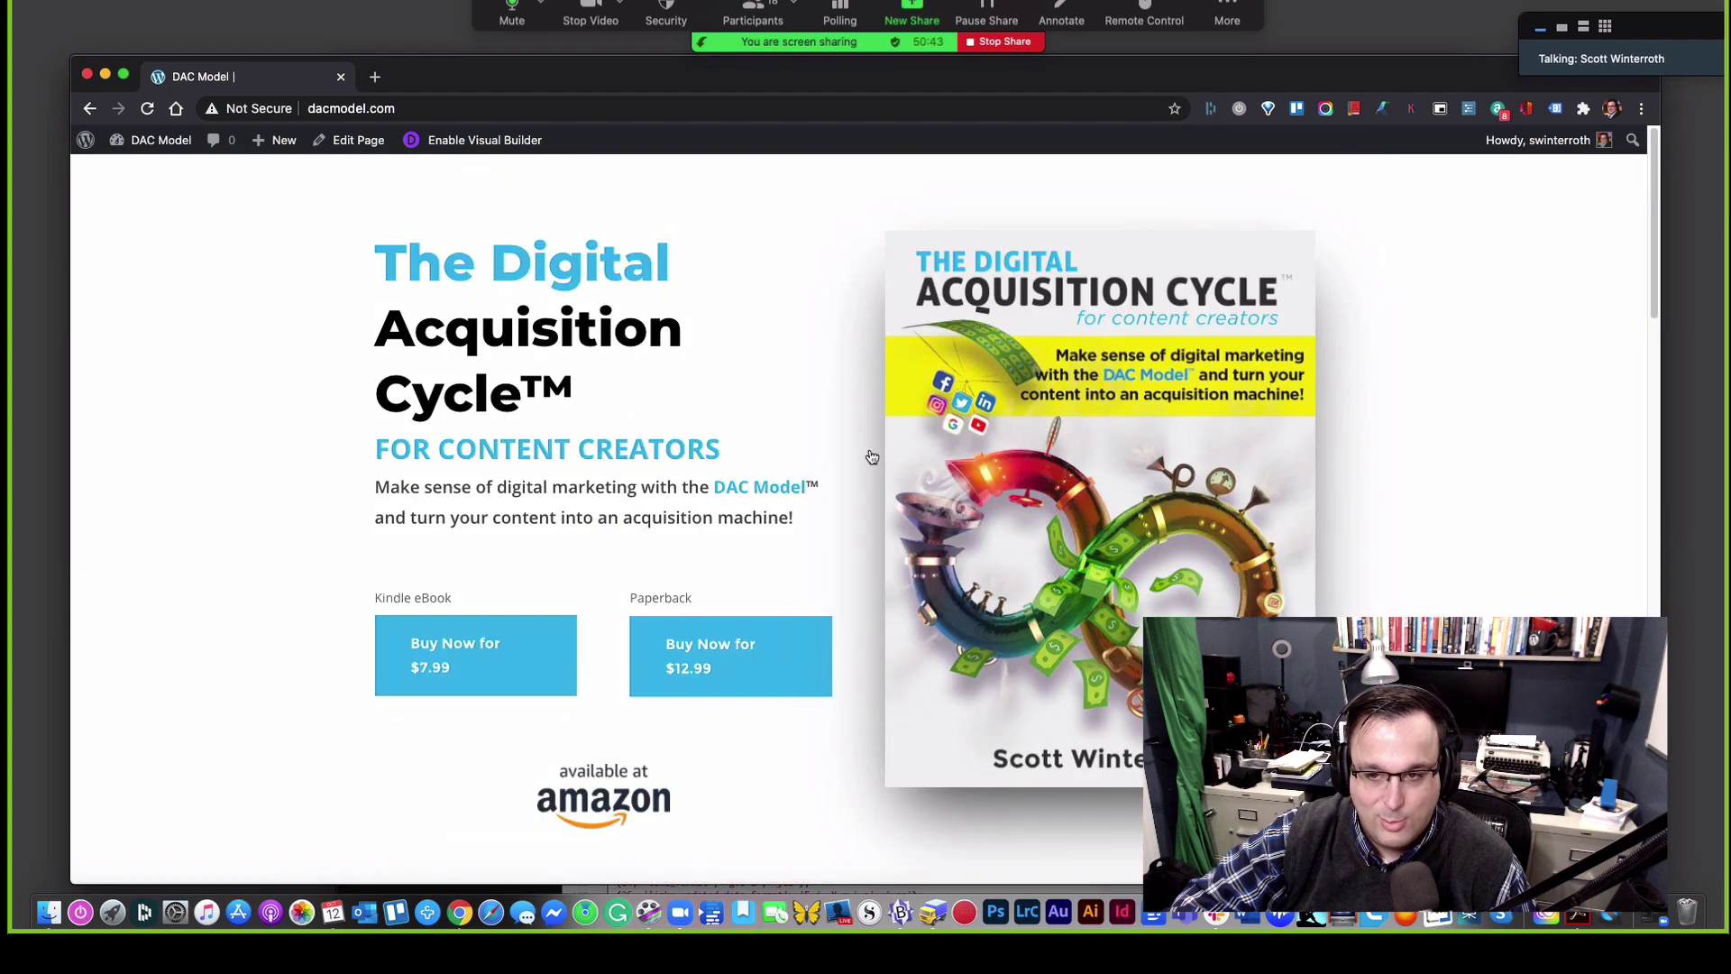
pyautogui.click(415, 109)
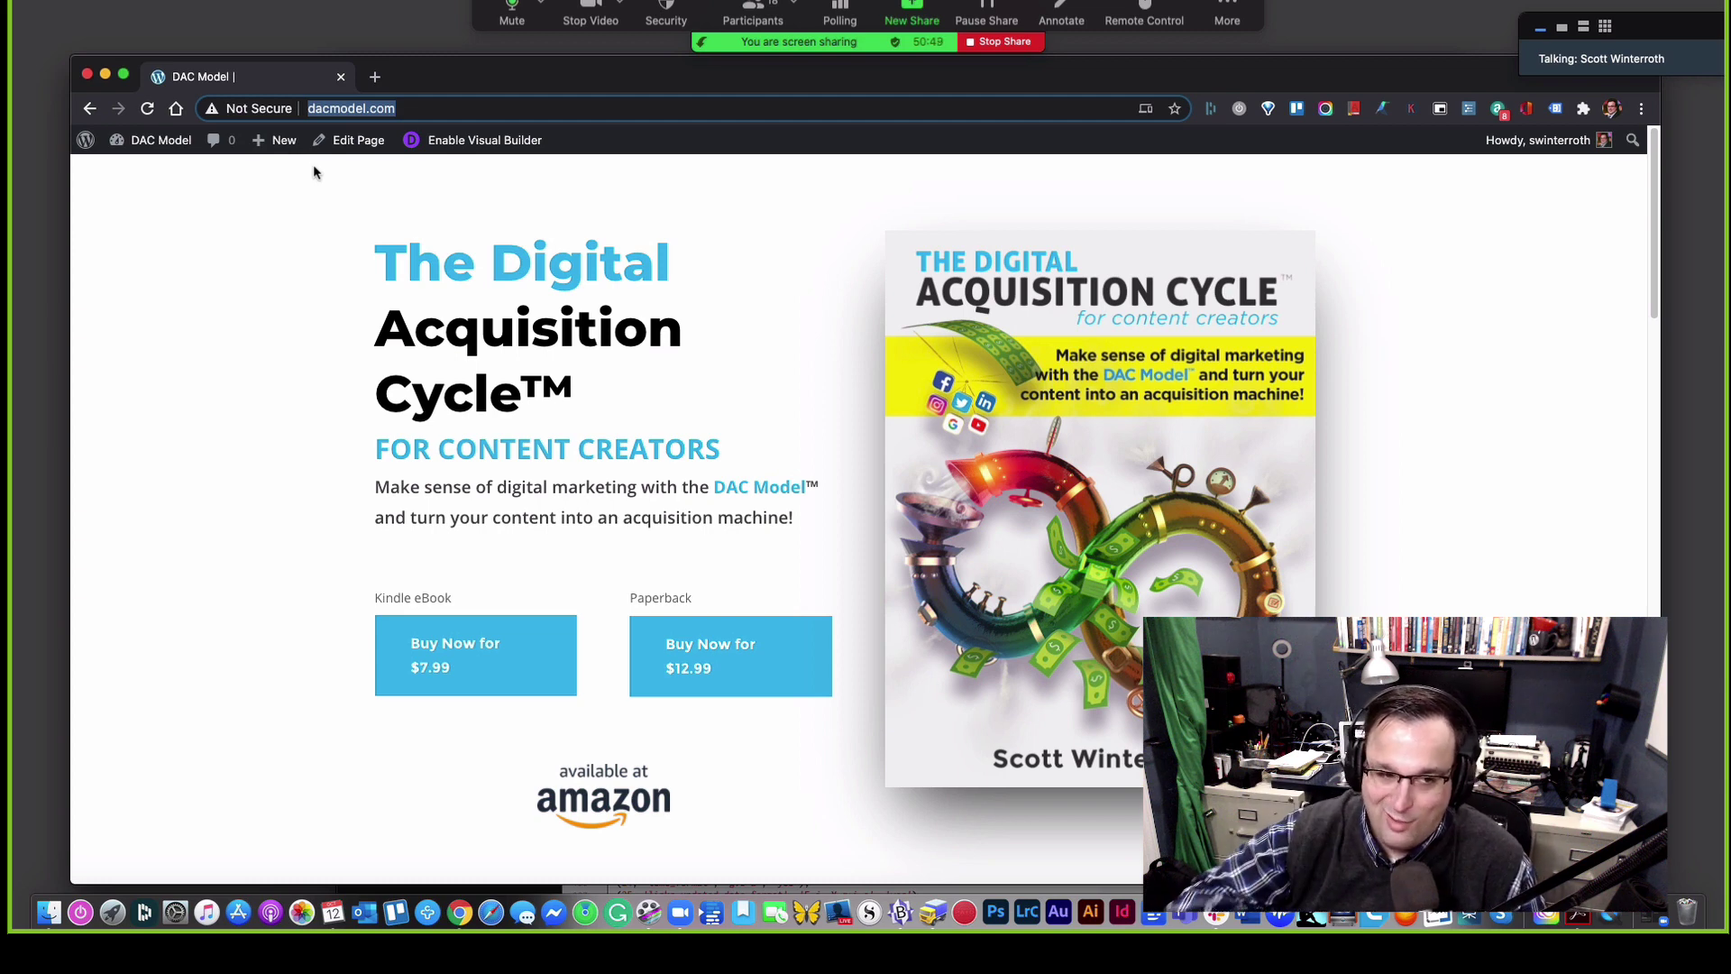
pyautogui.click(135, 166)
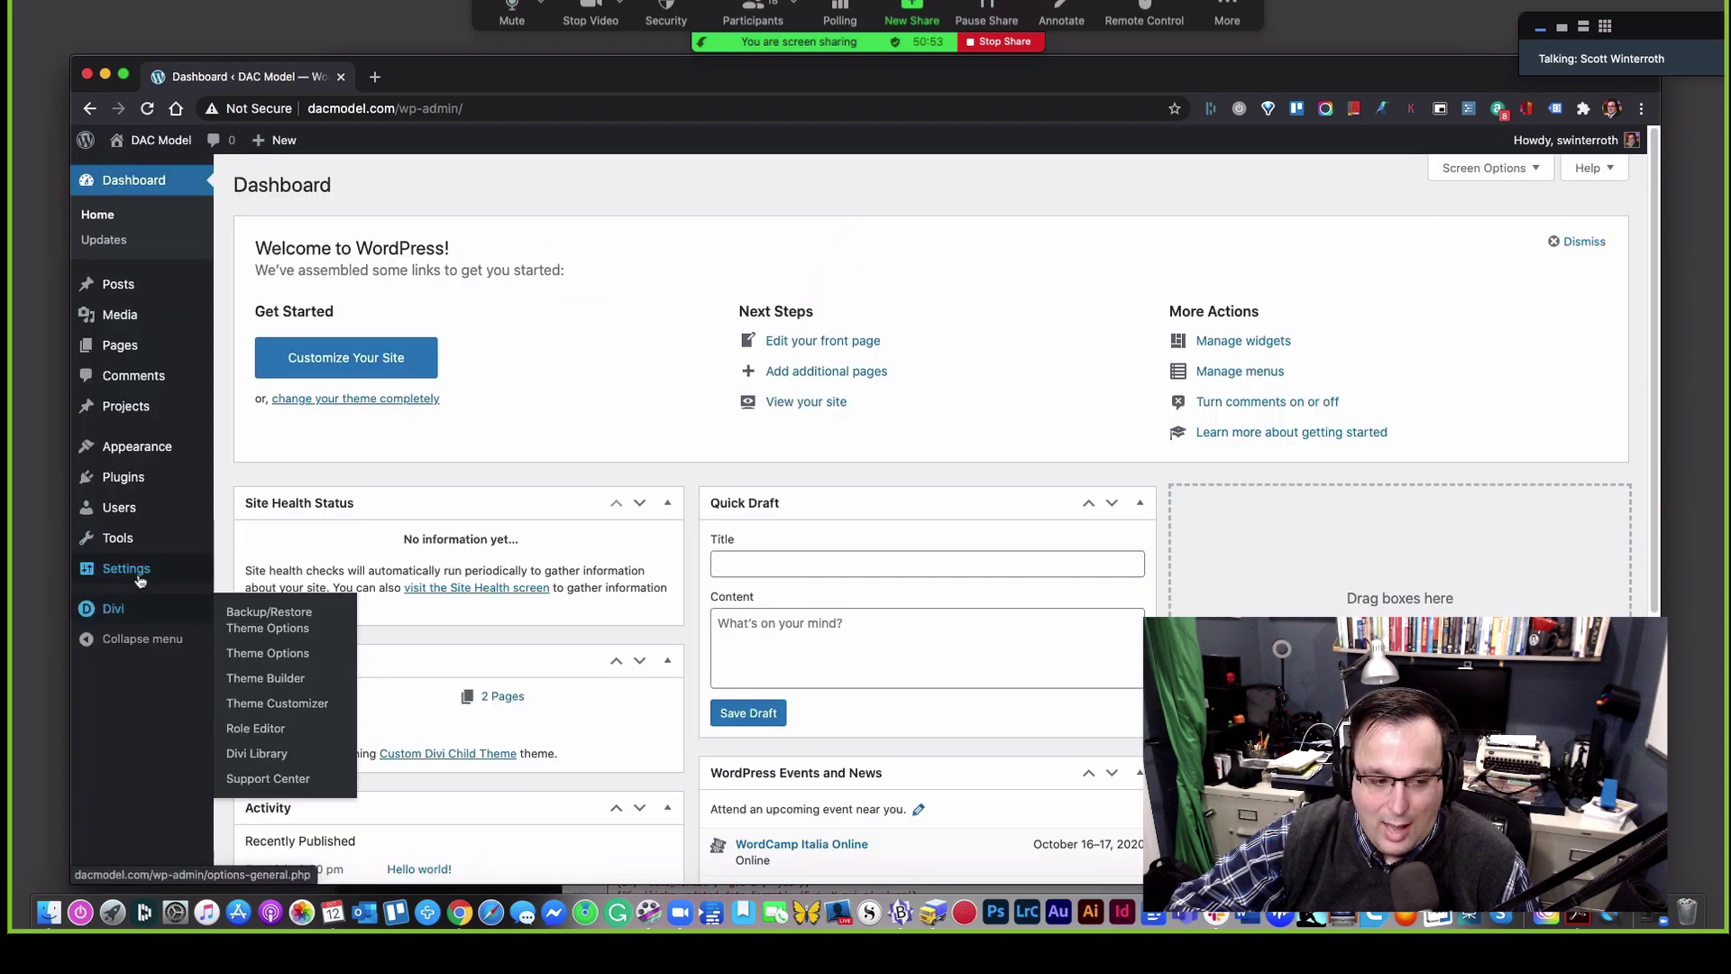
# Step: Save Settings > Permalinks with Post name kept selected, then return to the Dashboard
pyautogui.moveTo(127, 568)
pyautogui.click(256, 698)
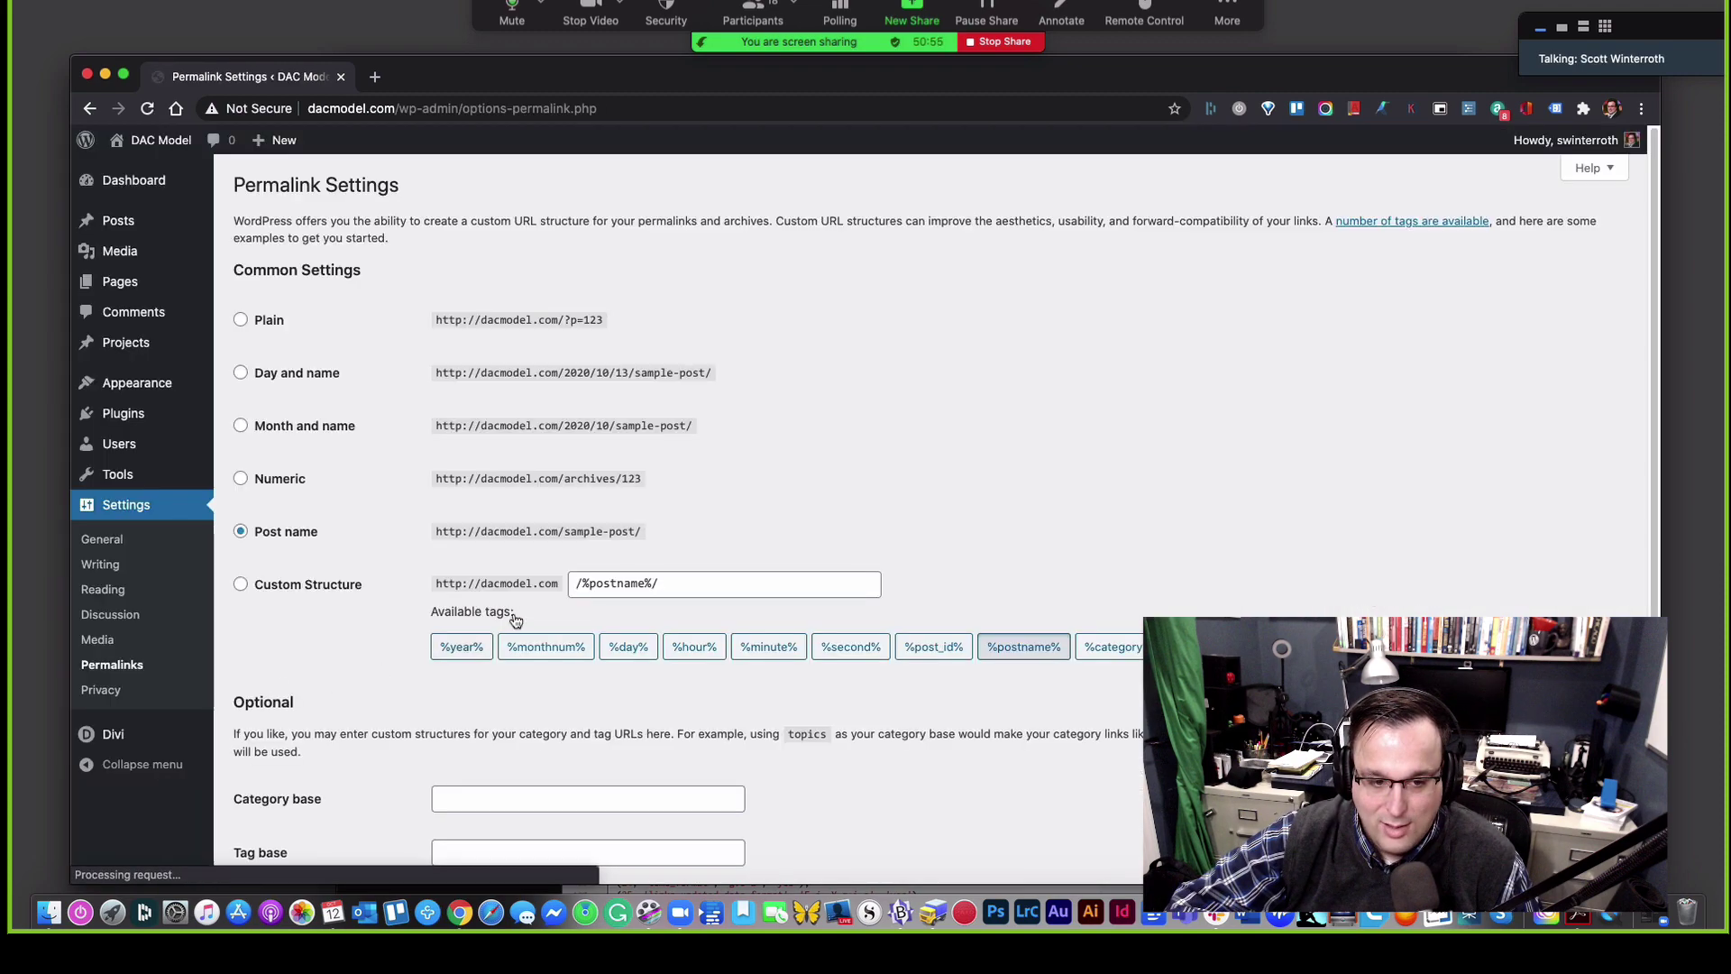
pyautogui.click(307, 532)
pyautogui.scroll(-3, 320, 631)
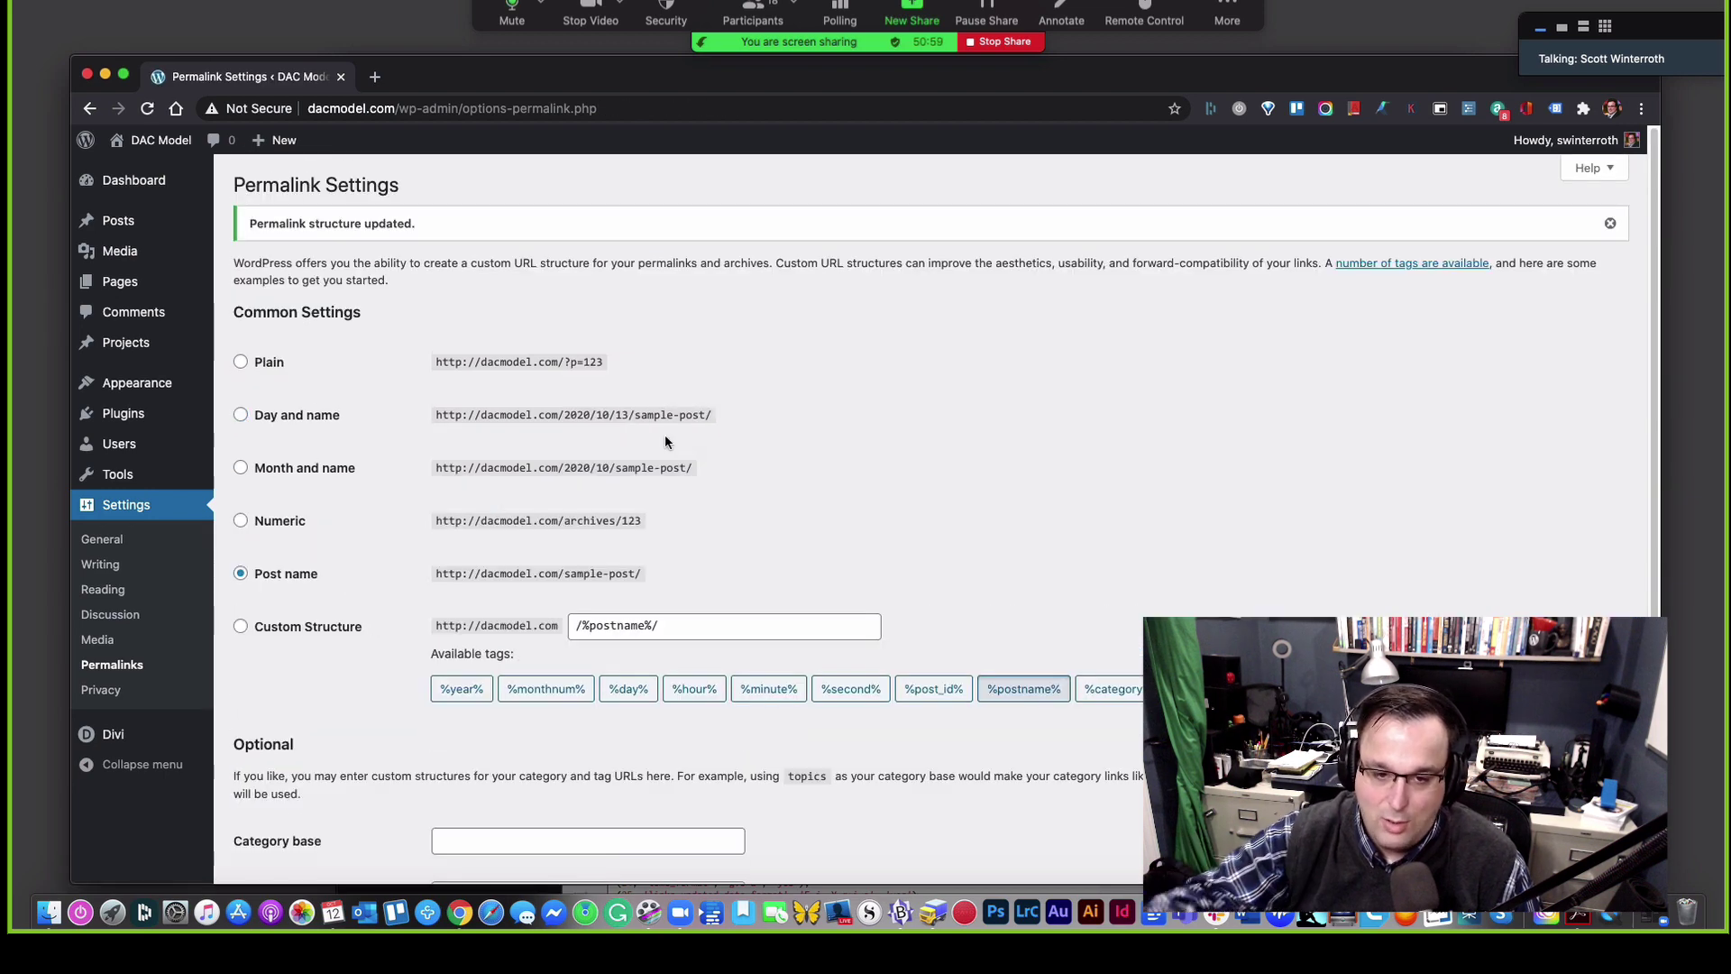
pyautogui.click(135, 180)
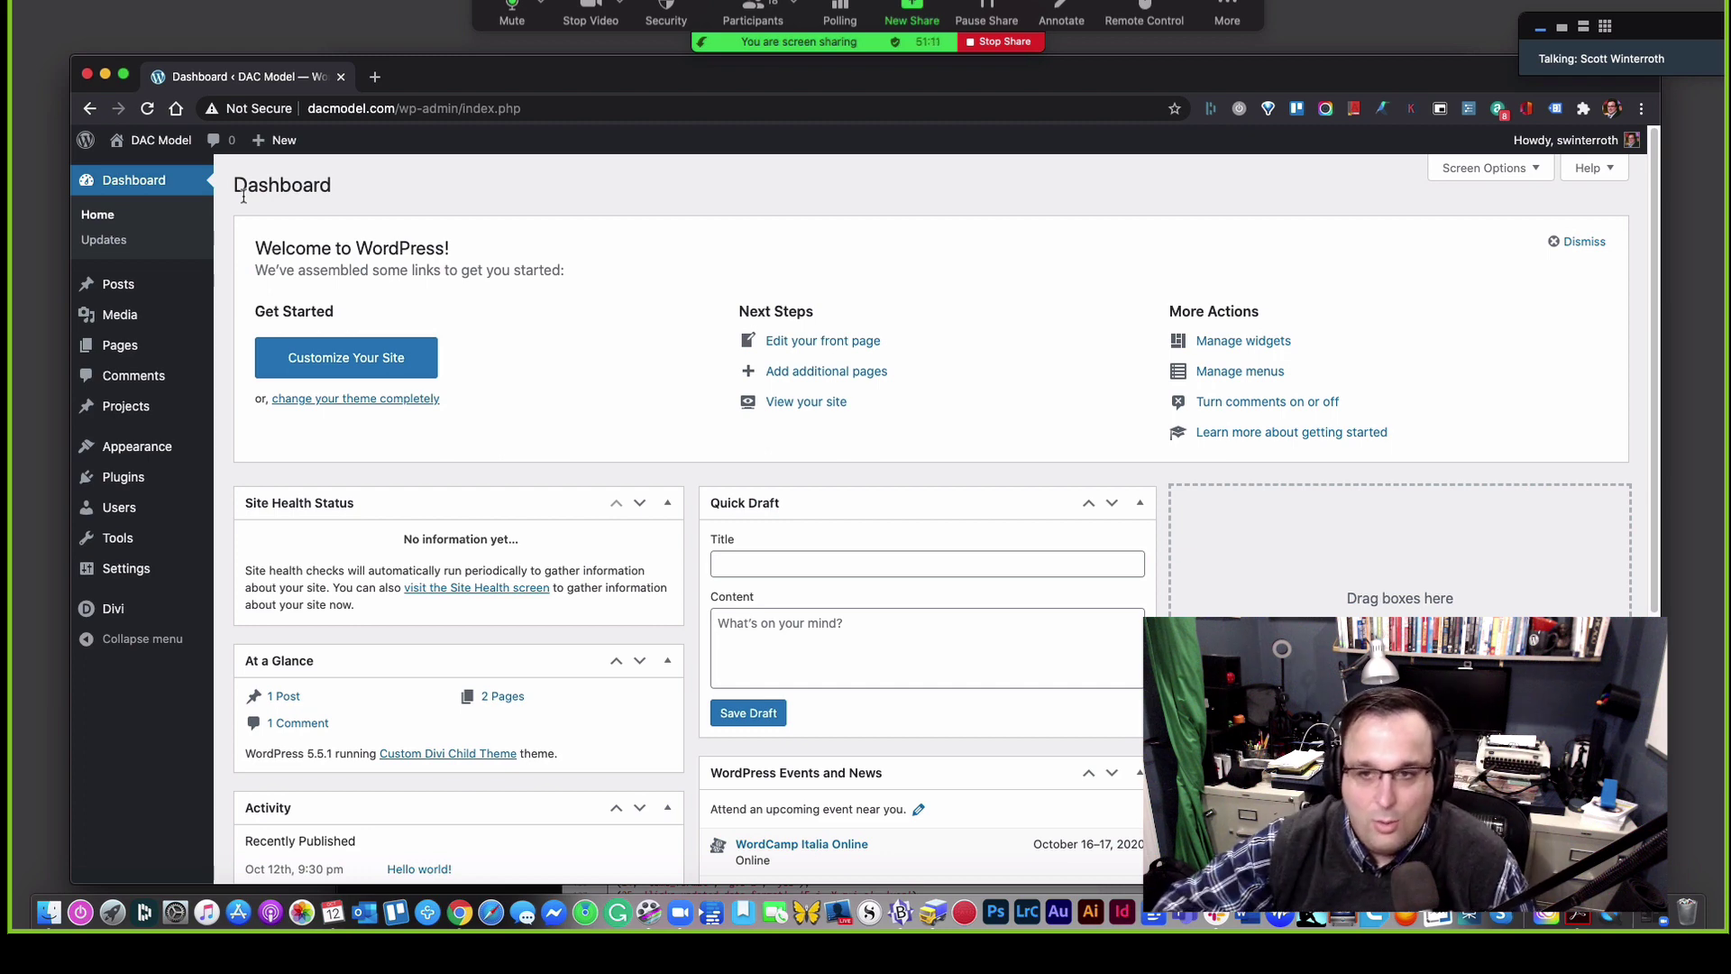
pyautogui.click(1026, 45)
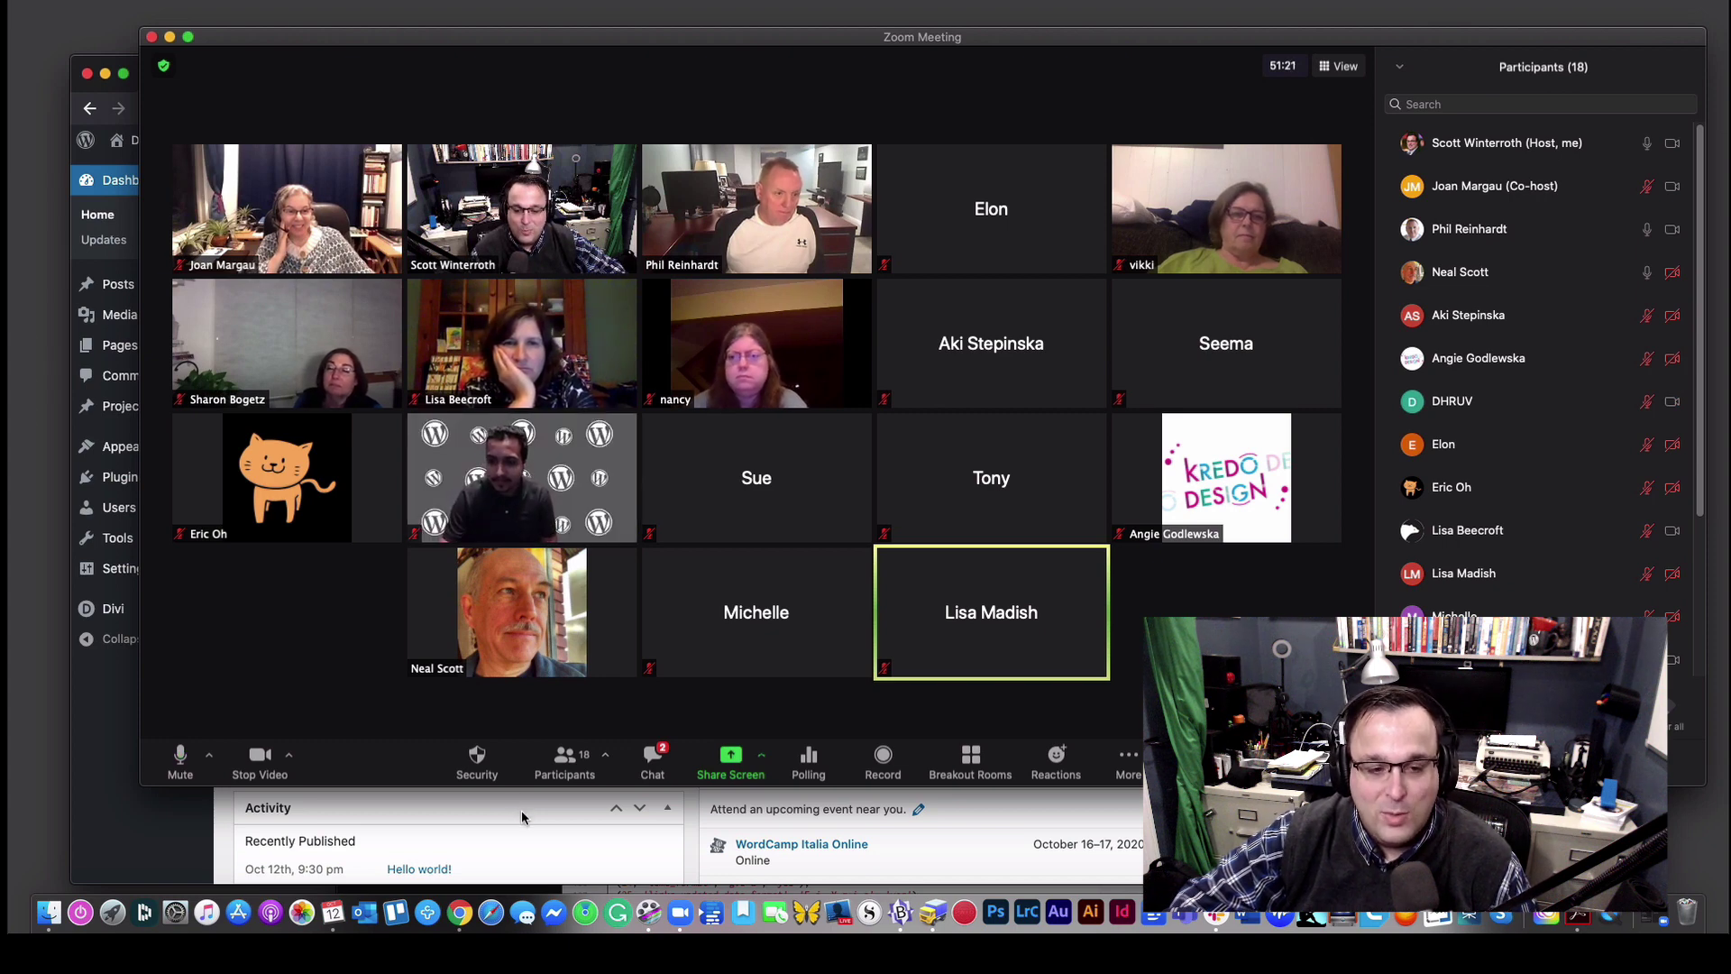
pyautogui.click(652, 762)
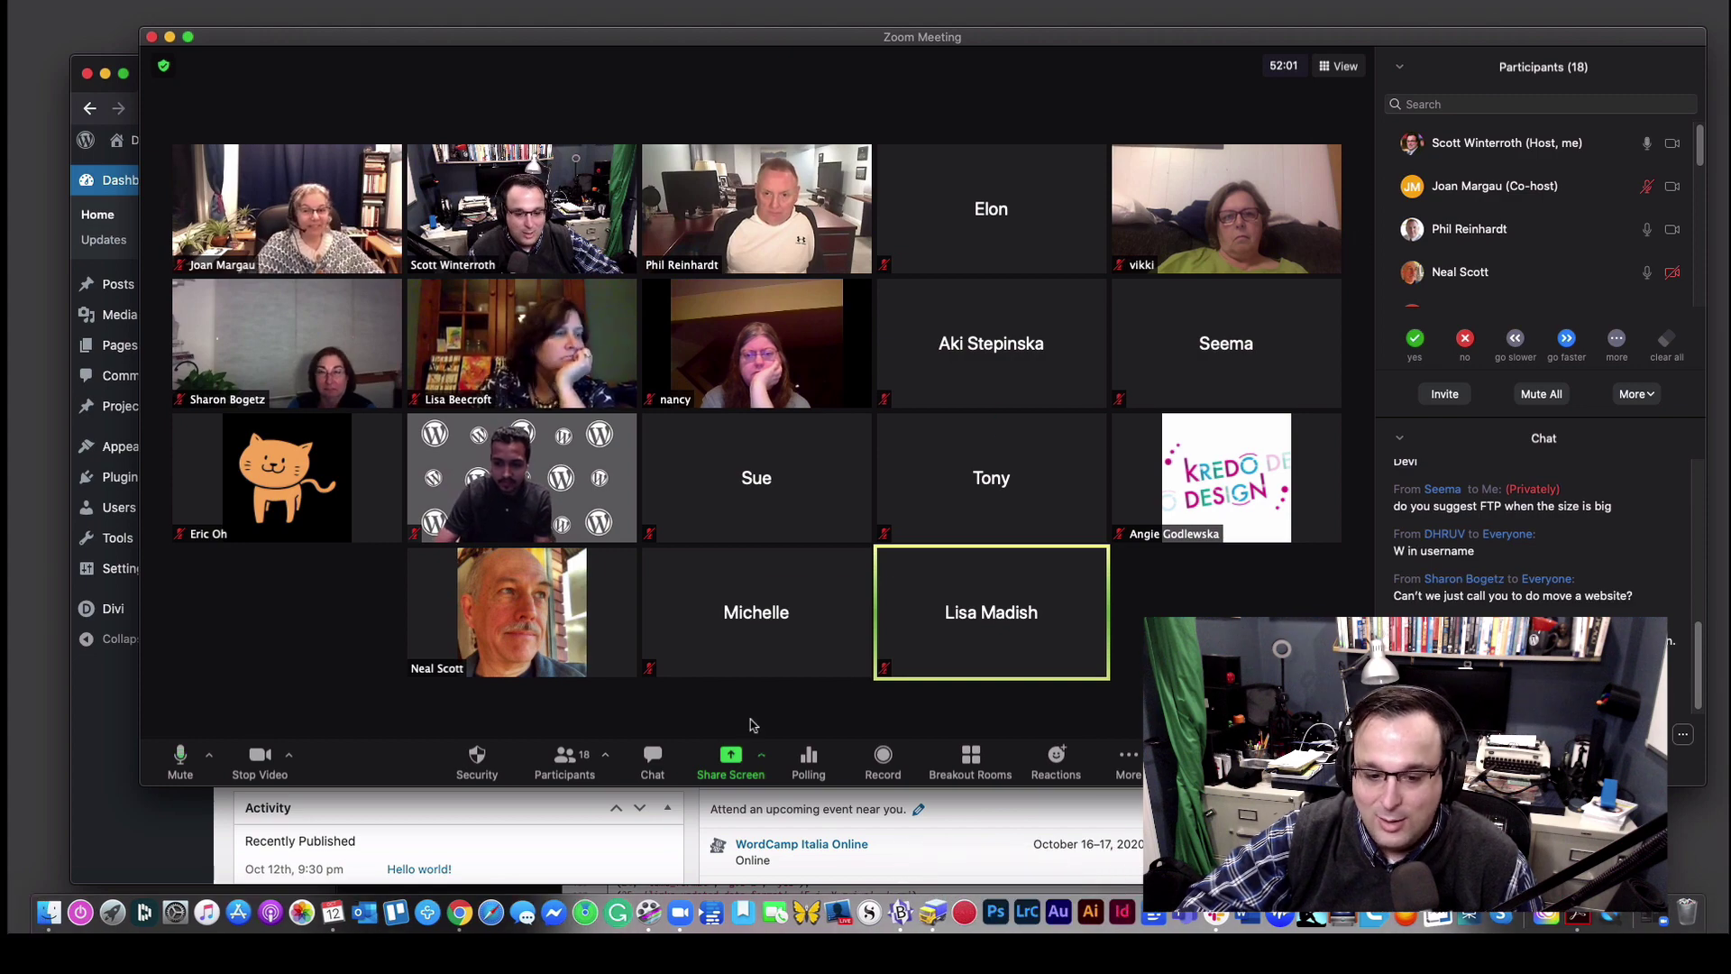
pyautogui.click(730, 762)
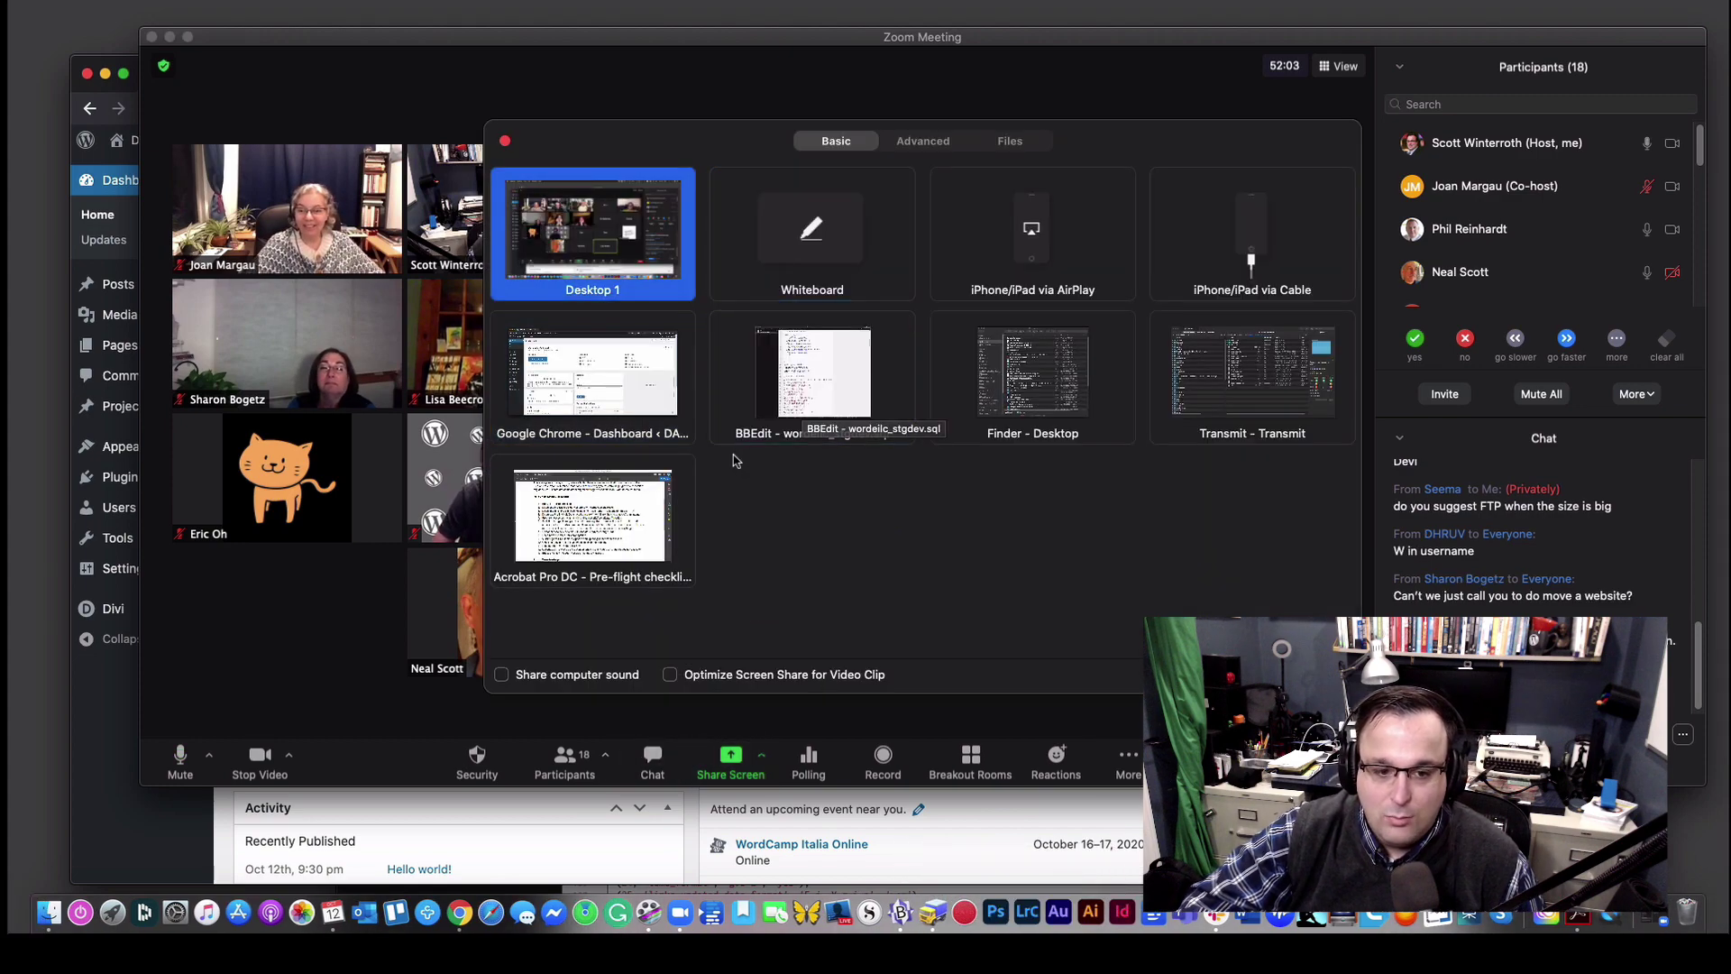
pyautogui.press('Return')
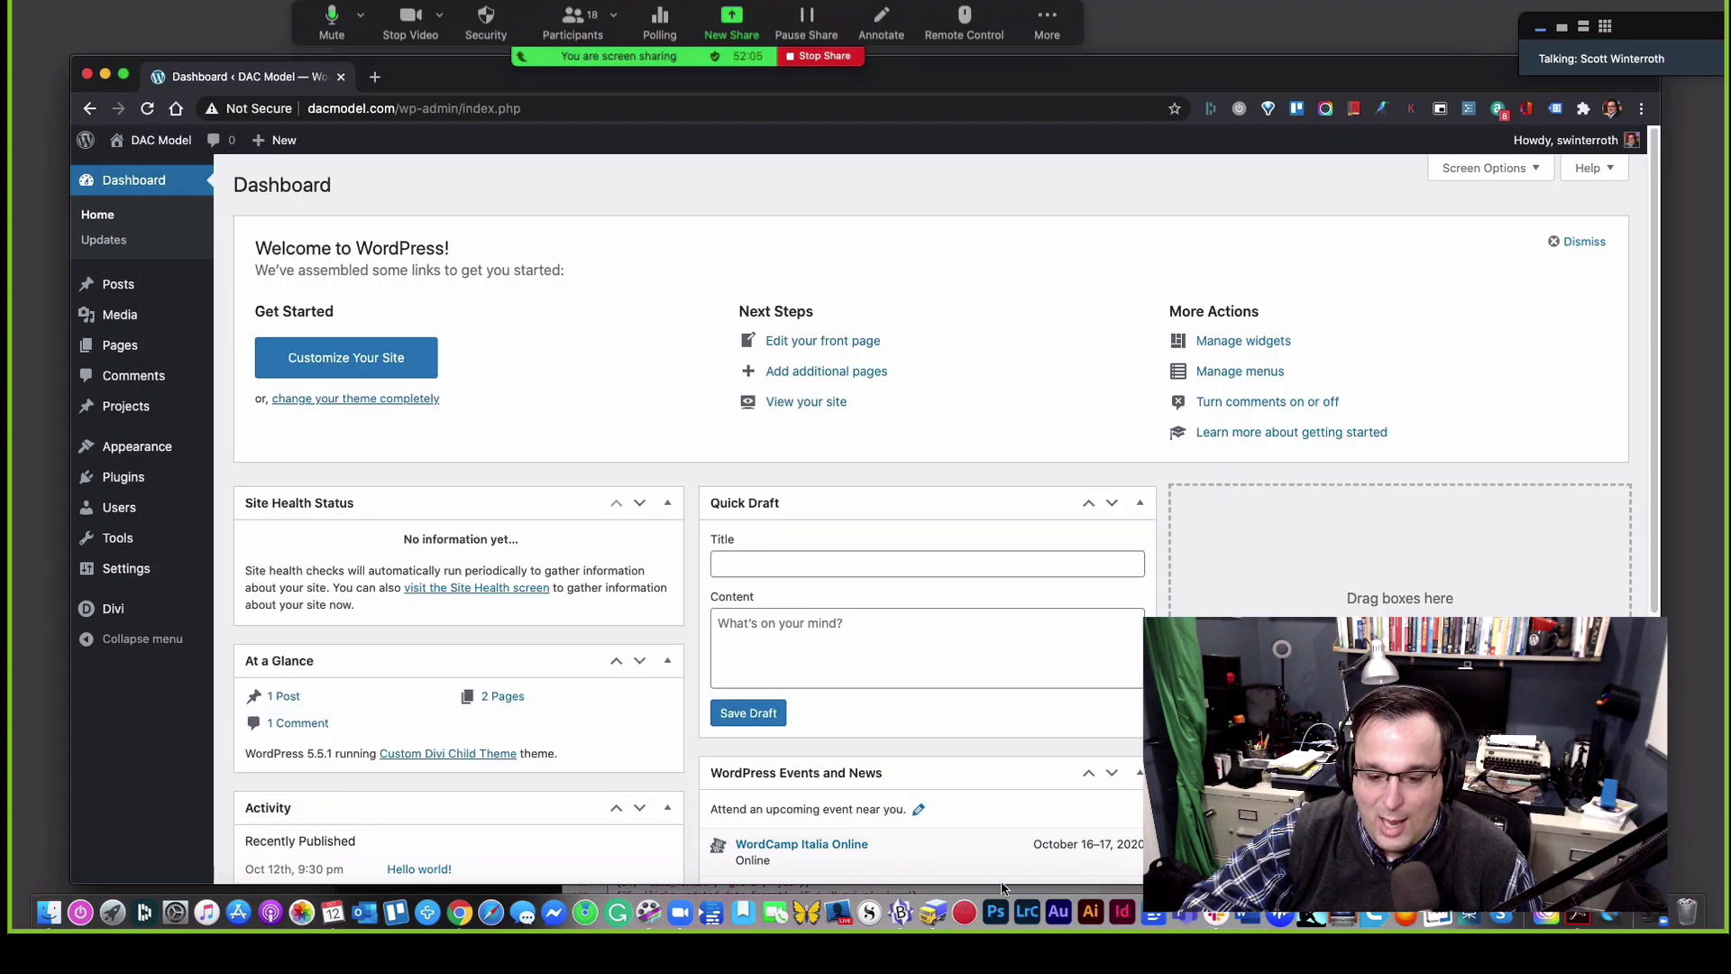
# Step: In Transmit's local pane, create a Desktop folder named move and open it
pyautogui.click(933, 912)
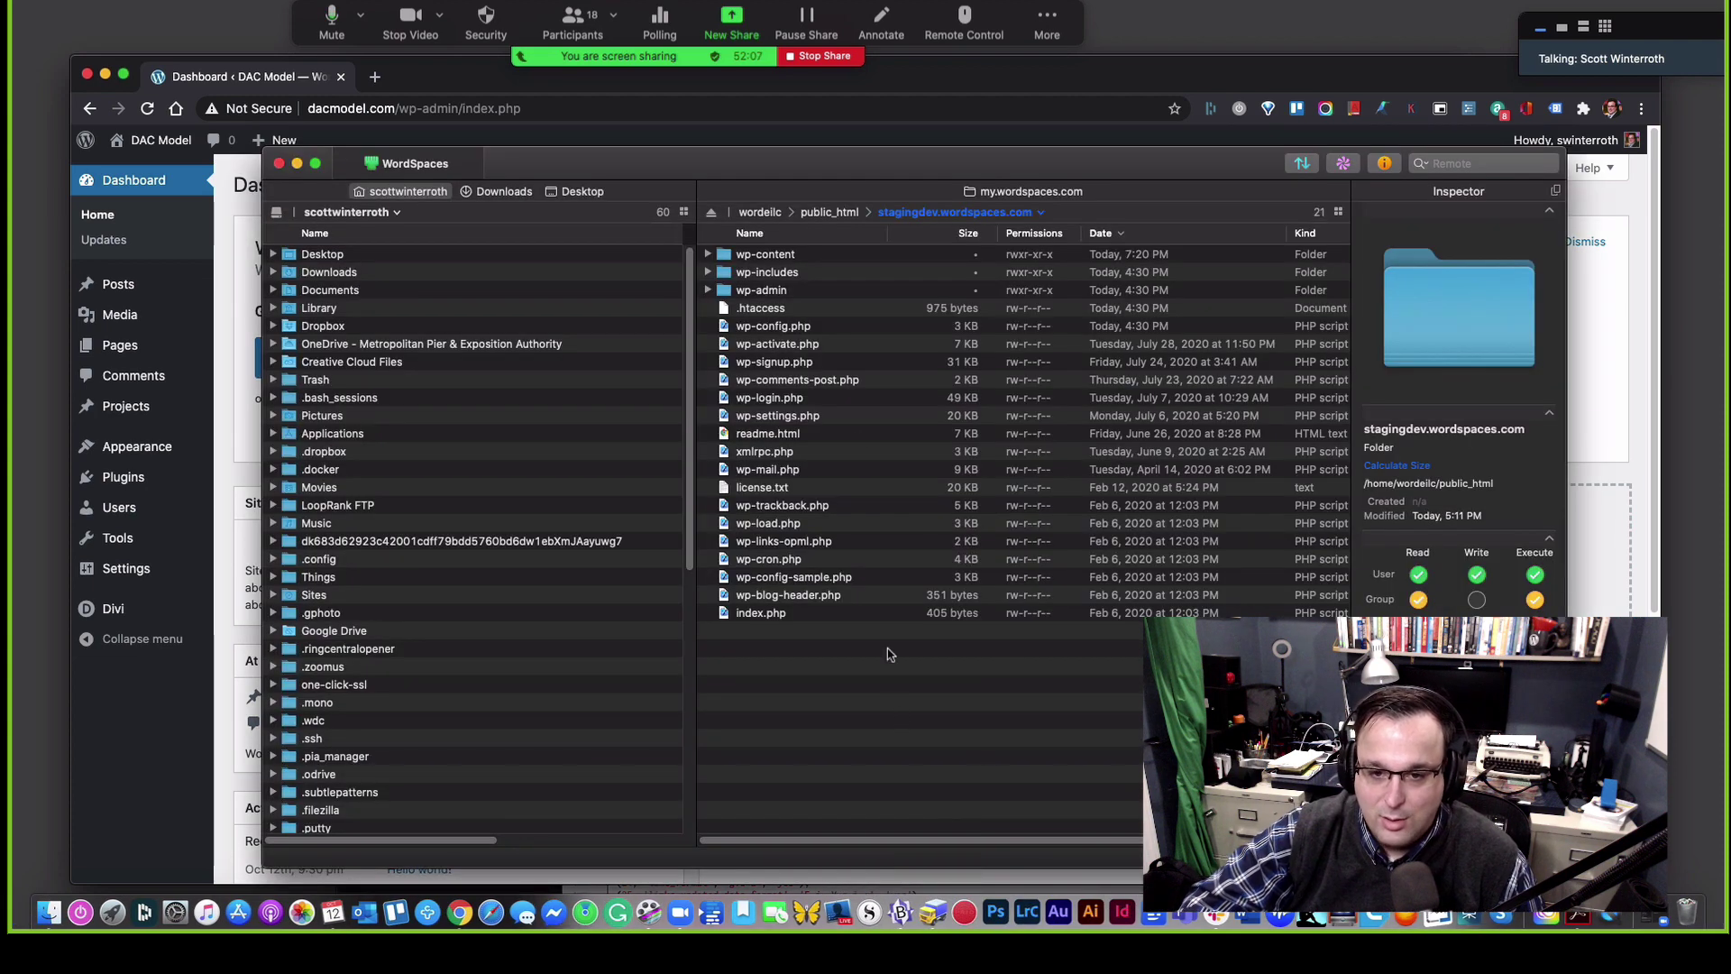
pyautogui.doubleClick(352, 256)
pyautogui.click(134, 0)
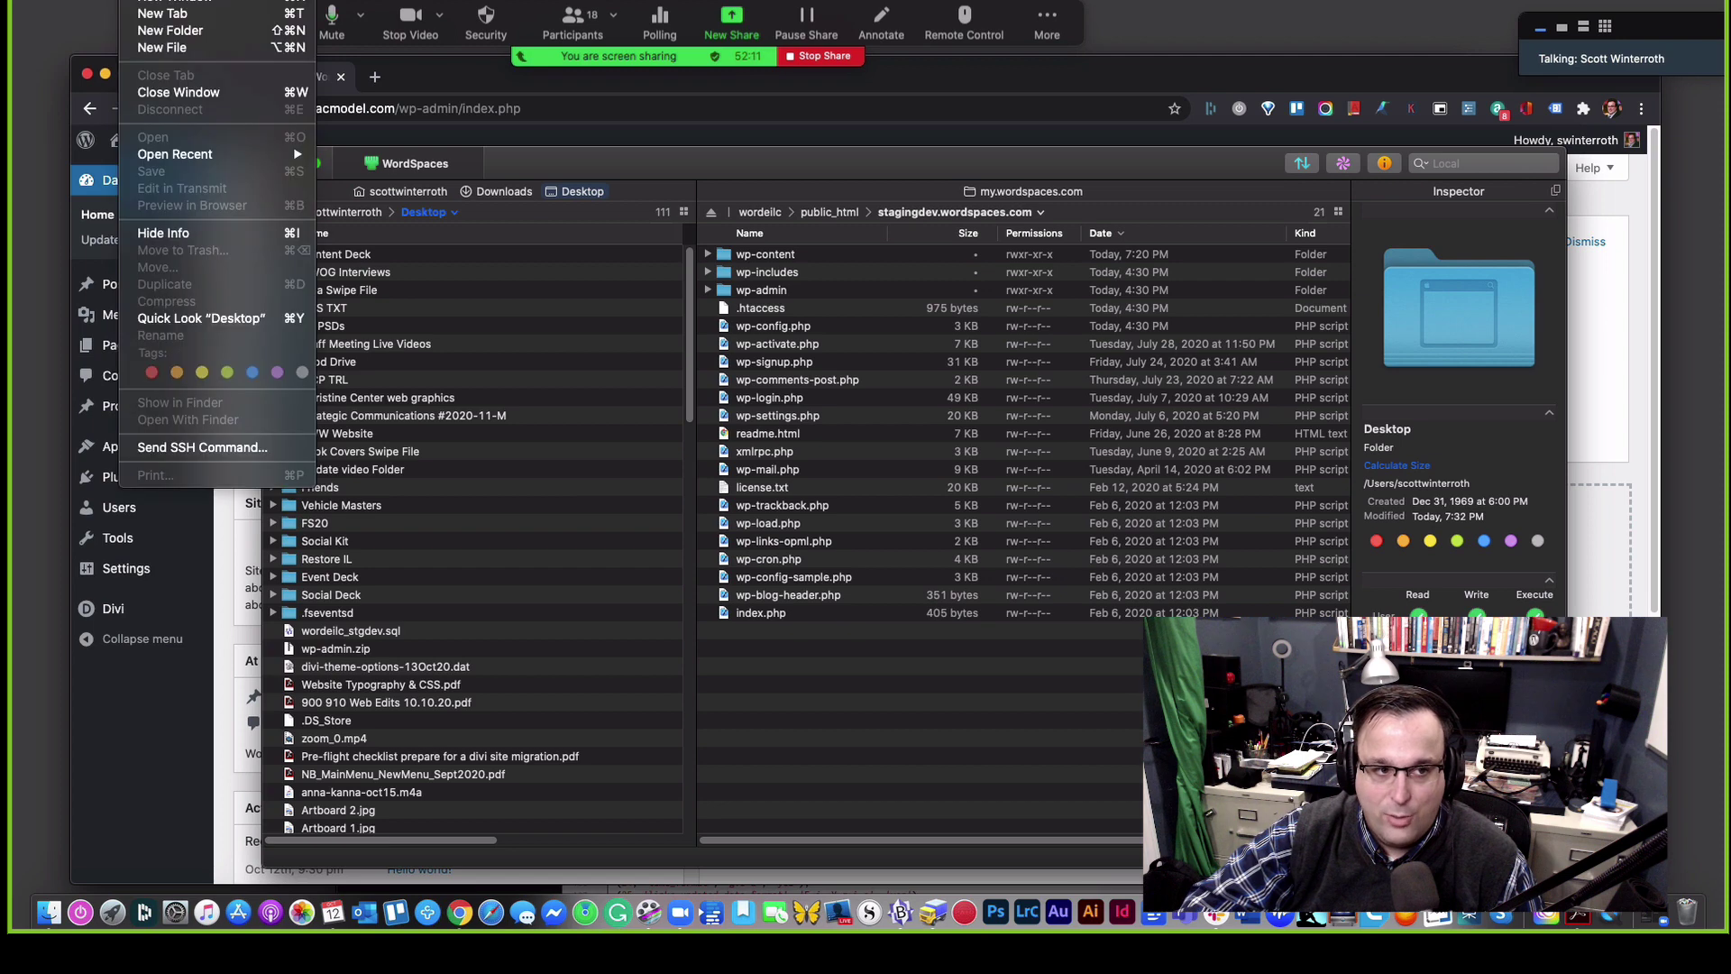
pyautogui.click(171, 30)
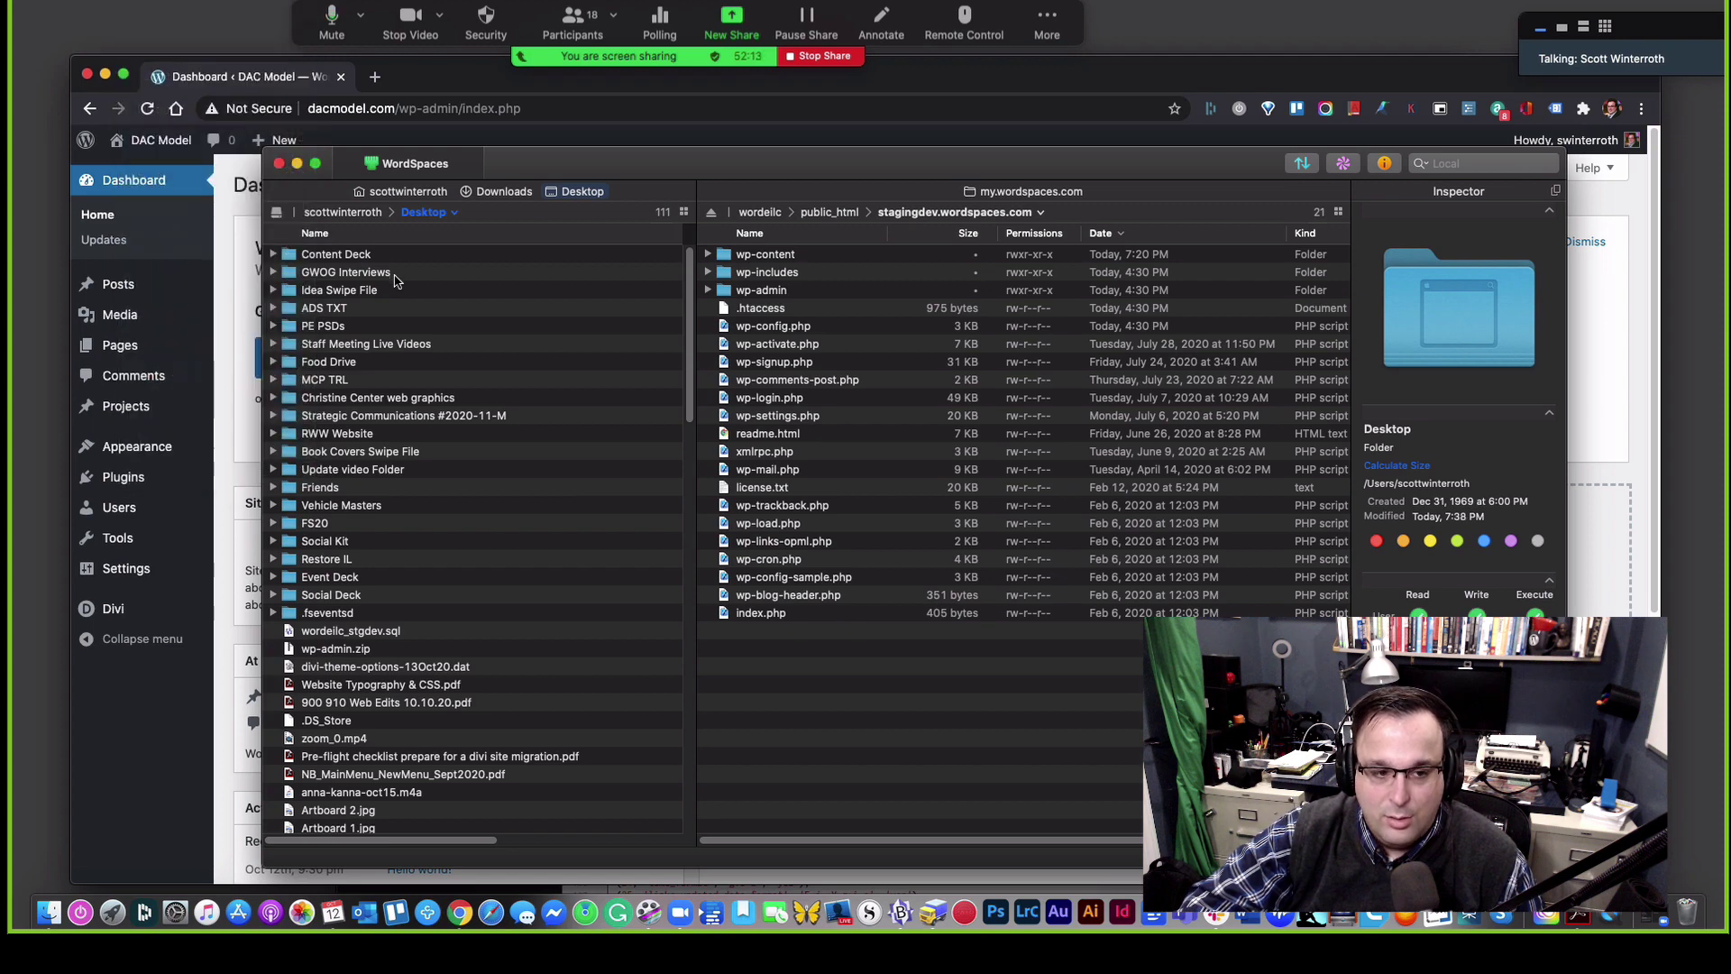
pyautogui.write('m')
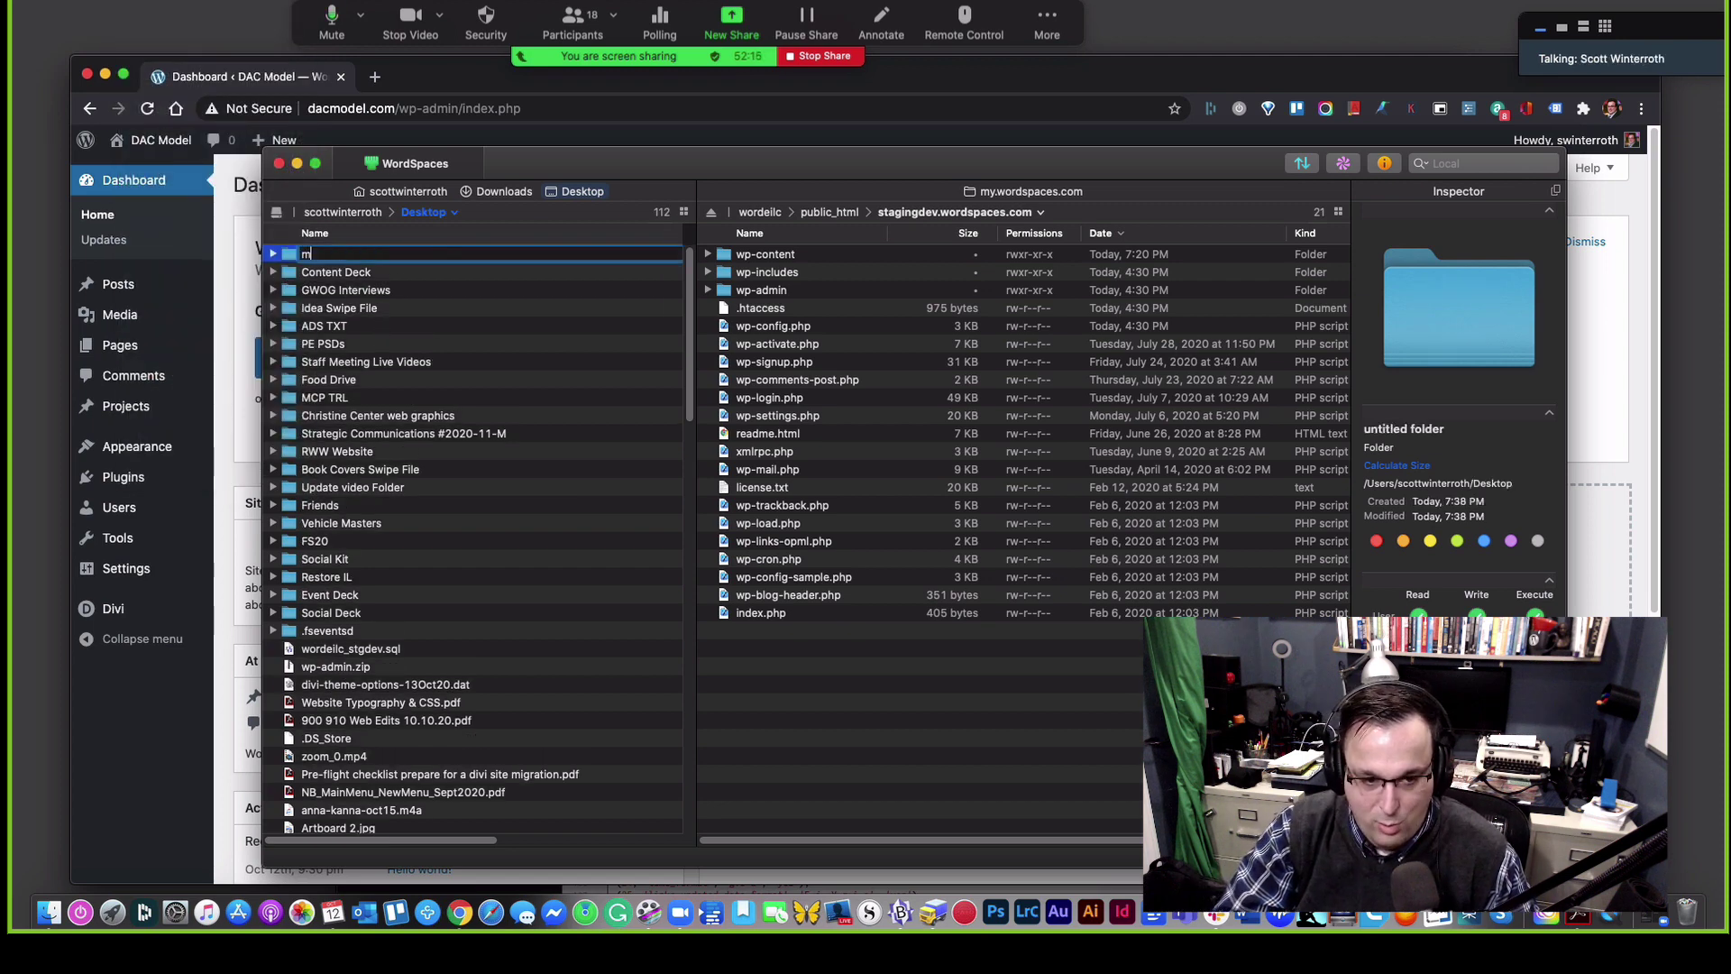
pyautogui.write('ove')
pyautogui.press('Return')
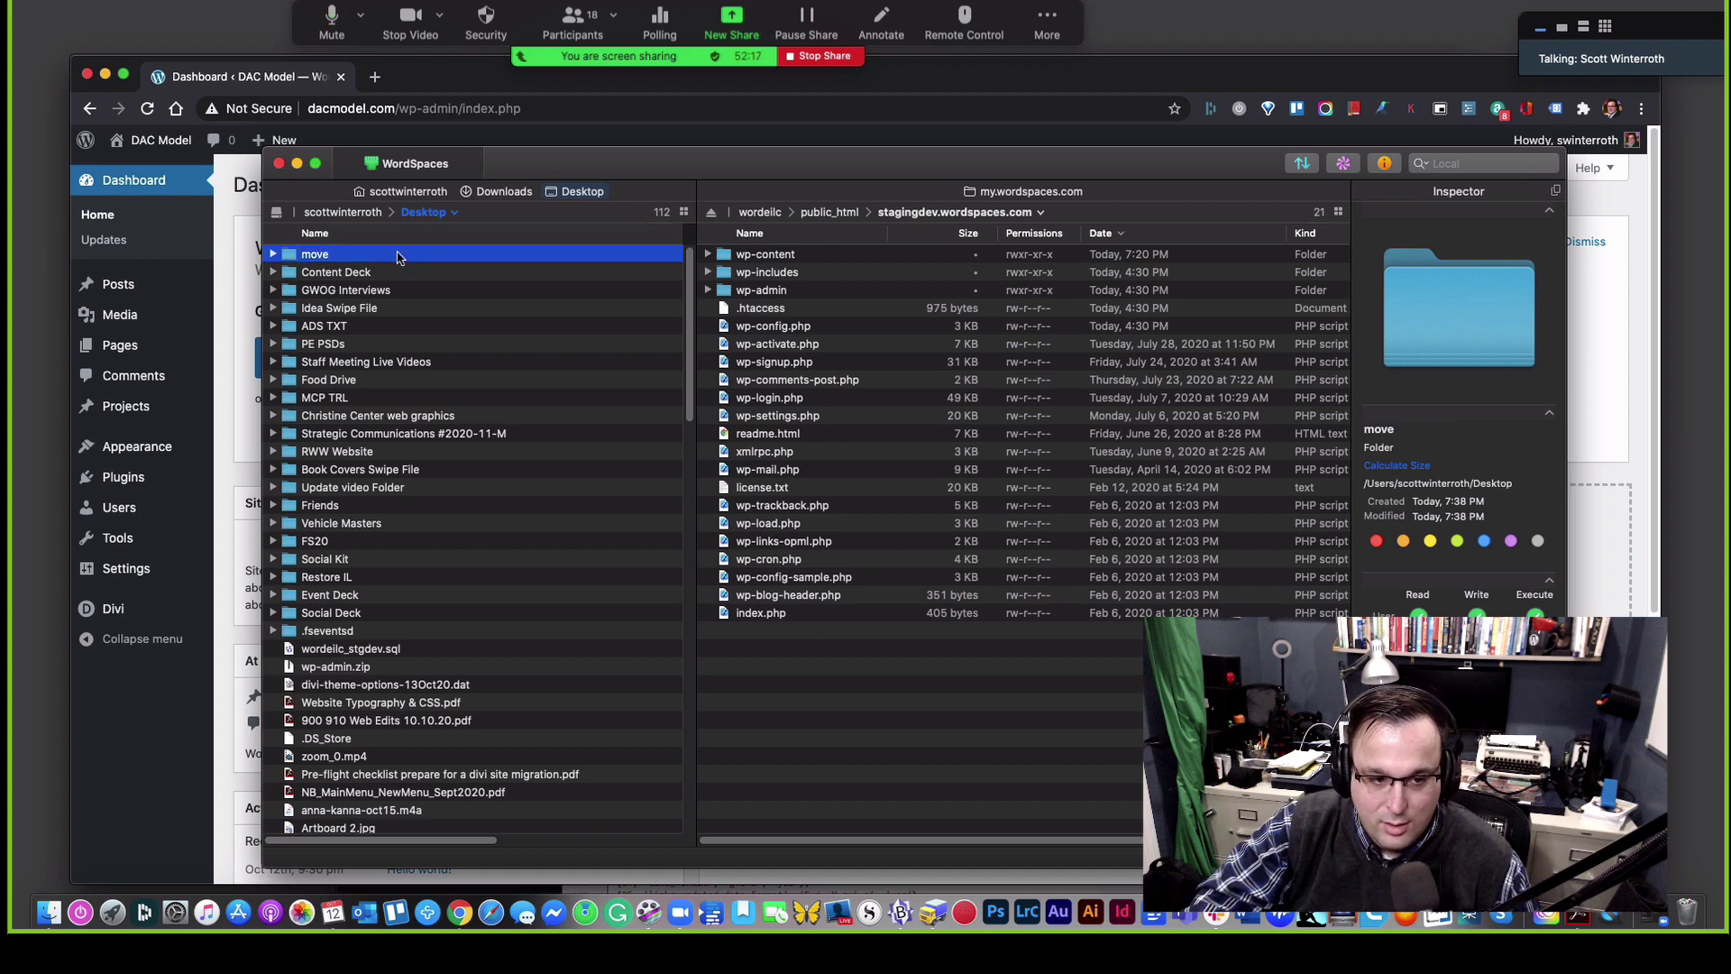
pyautogui.doubleClick(394, 259)
# Step: Download every stagingdev.wordspaces.com remote file into the move folder and check the progress
pyautogui.click(927, 721)
pyautogui.press('super+a')
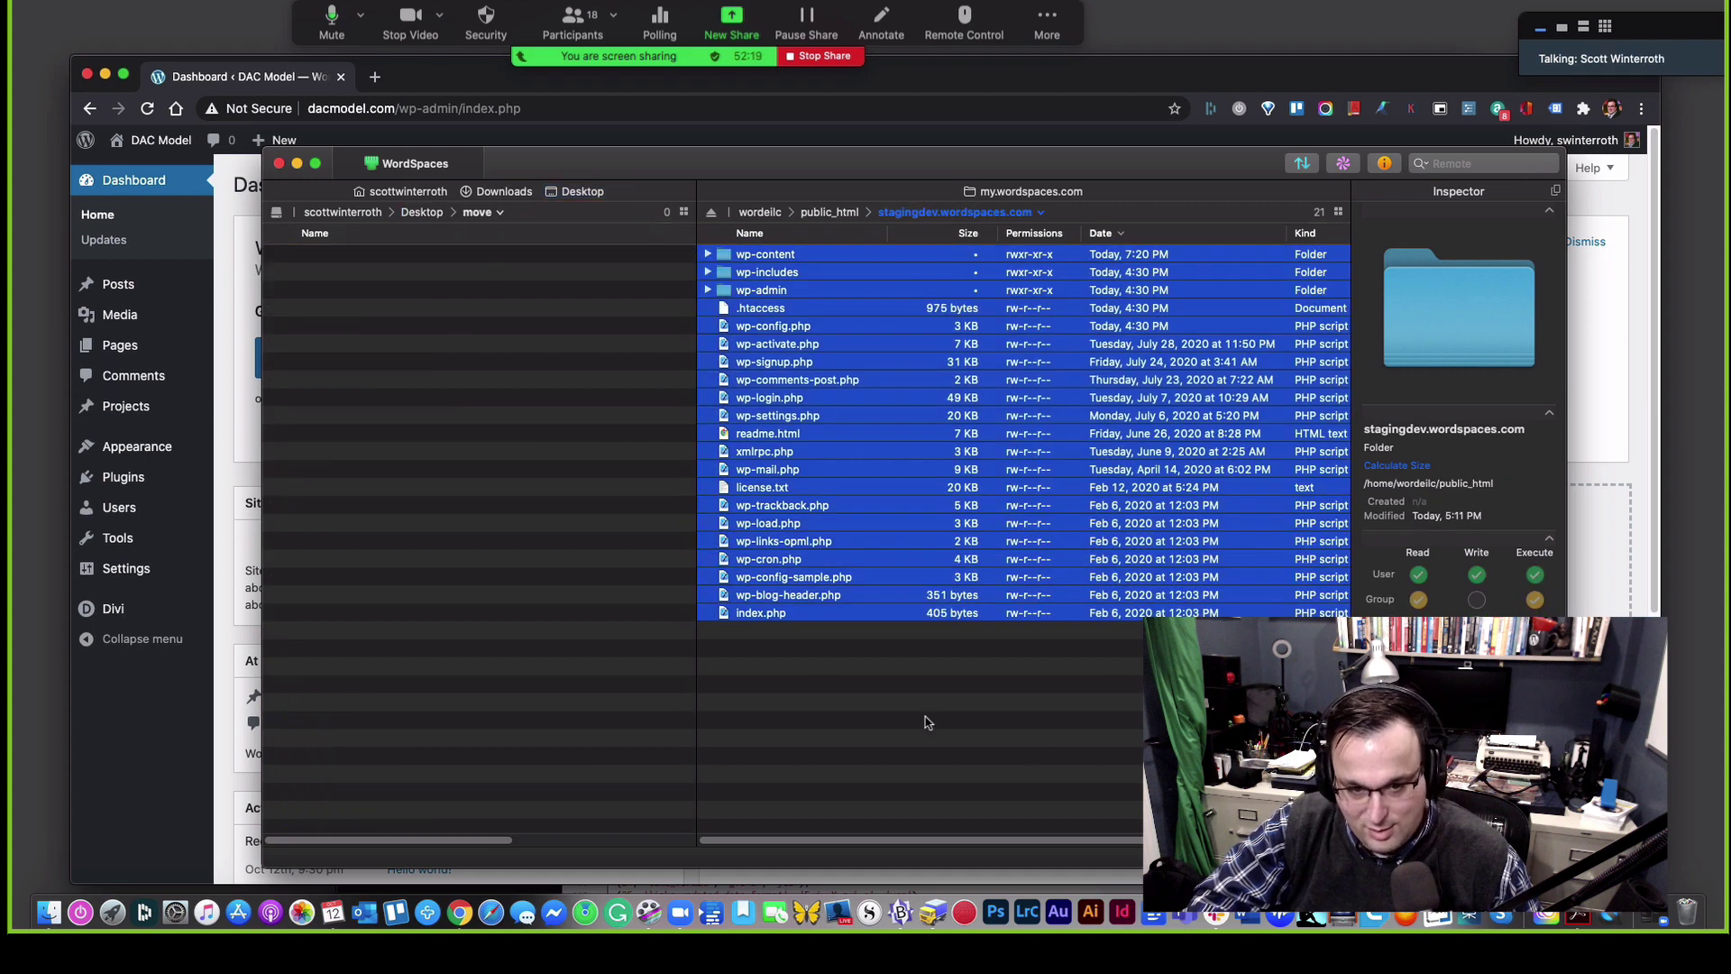
pyautogui.moveTo(826, 345); pyautogui.dragTo(386, 398)
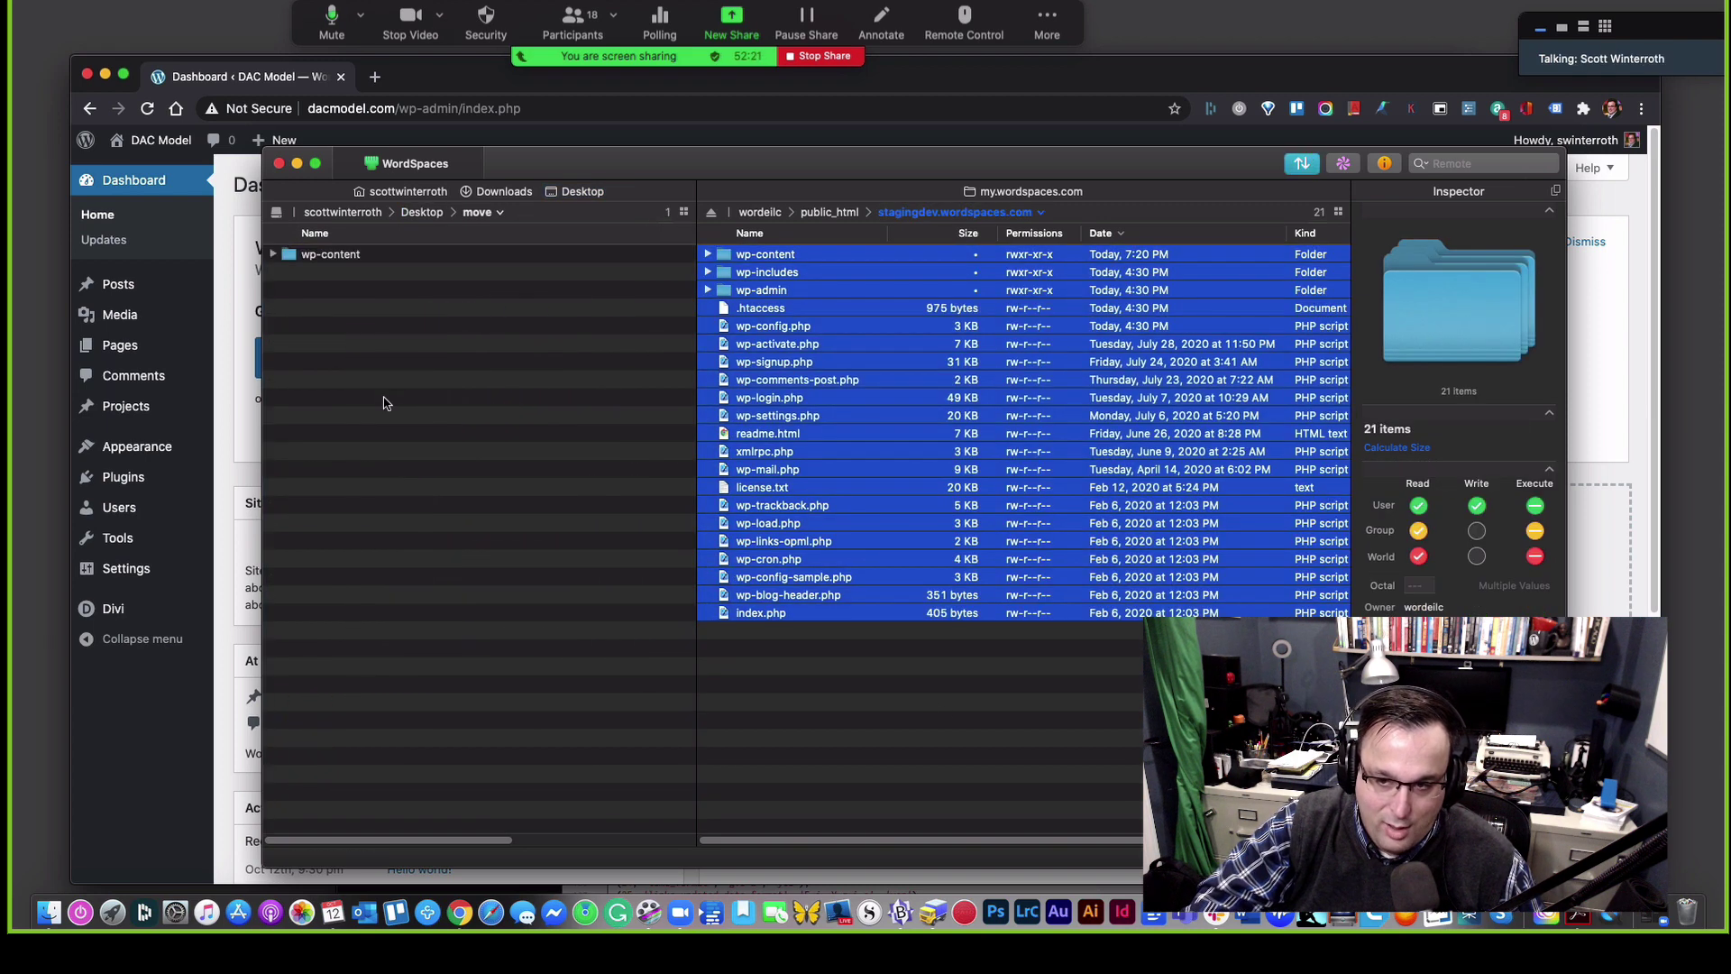
pyautogui.click(1298, 169)
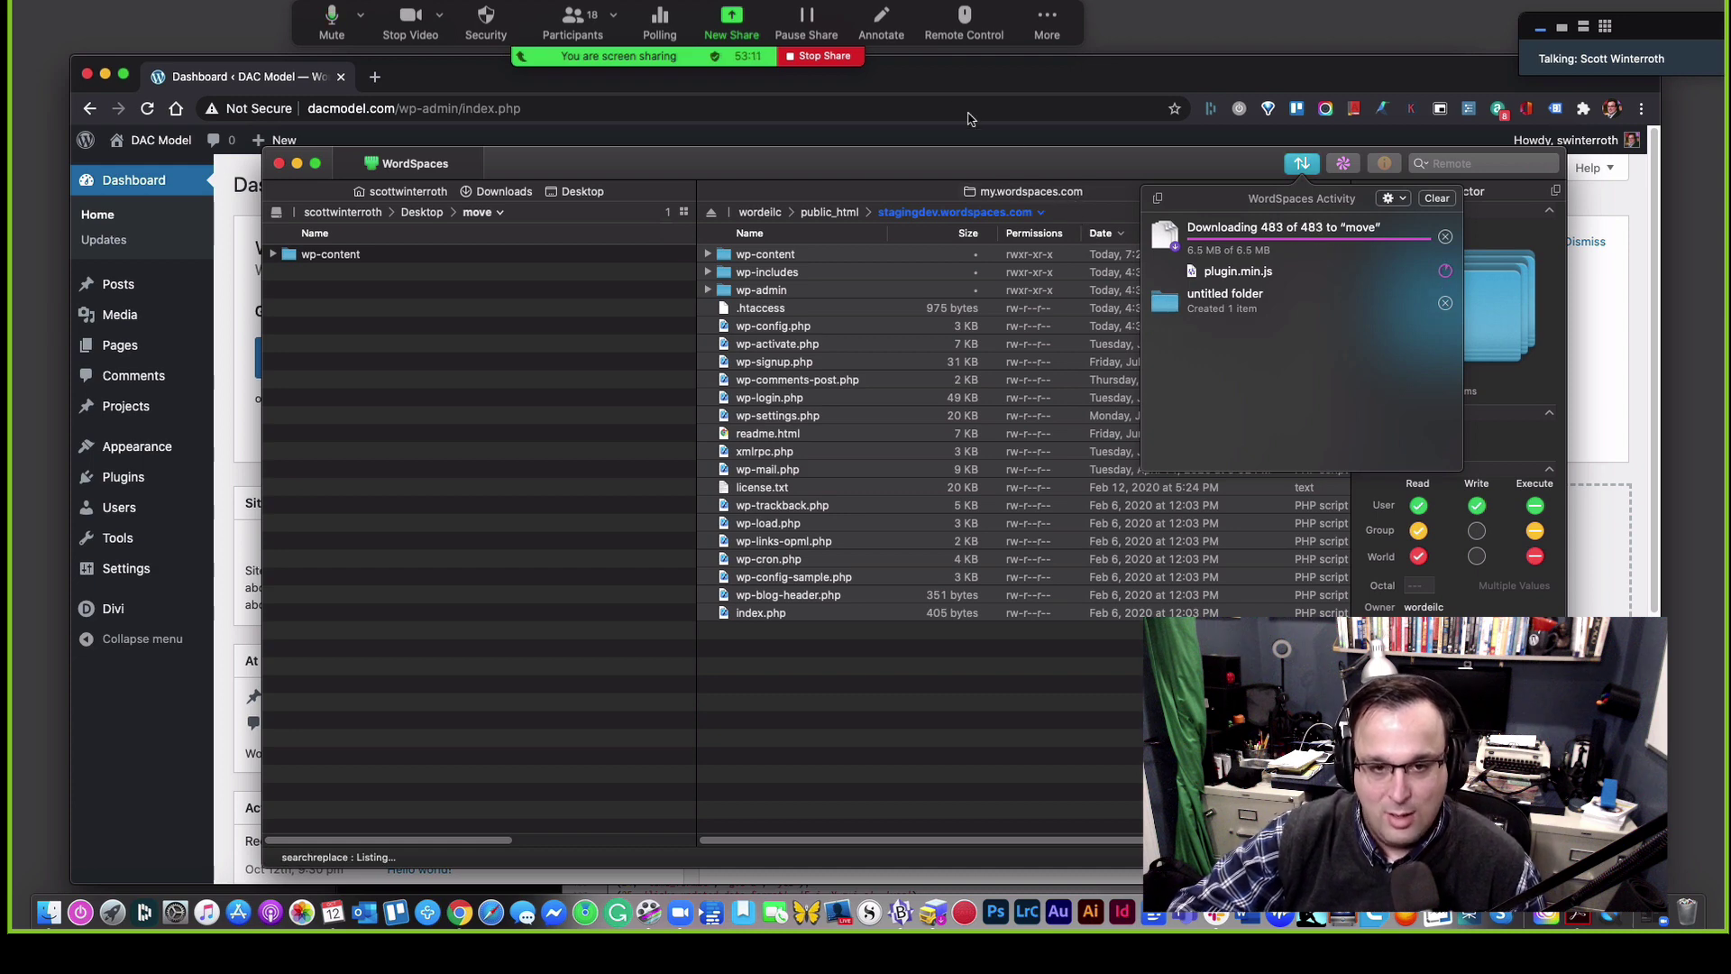
# Step: End the Zoom screen share and scroll the chat down to the newest messages
pyautogui.click(850, 61)
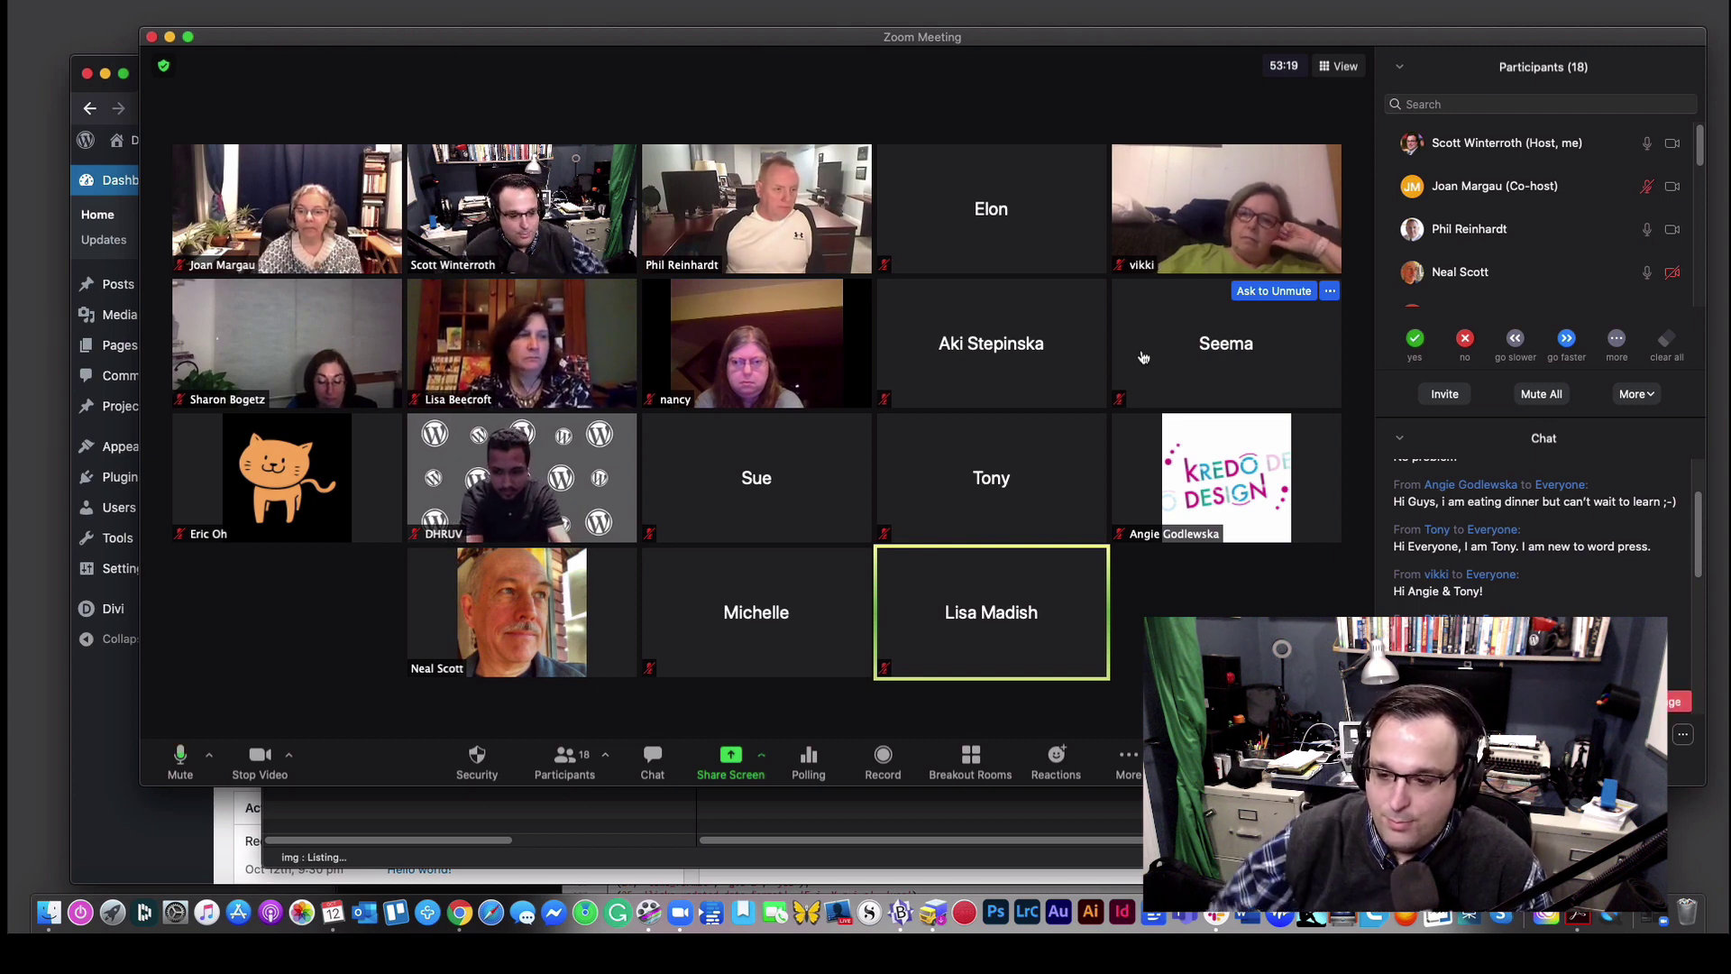
pyautogui.scroll(-10, 1541, 541)
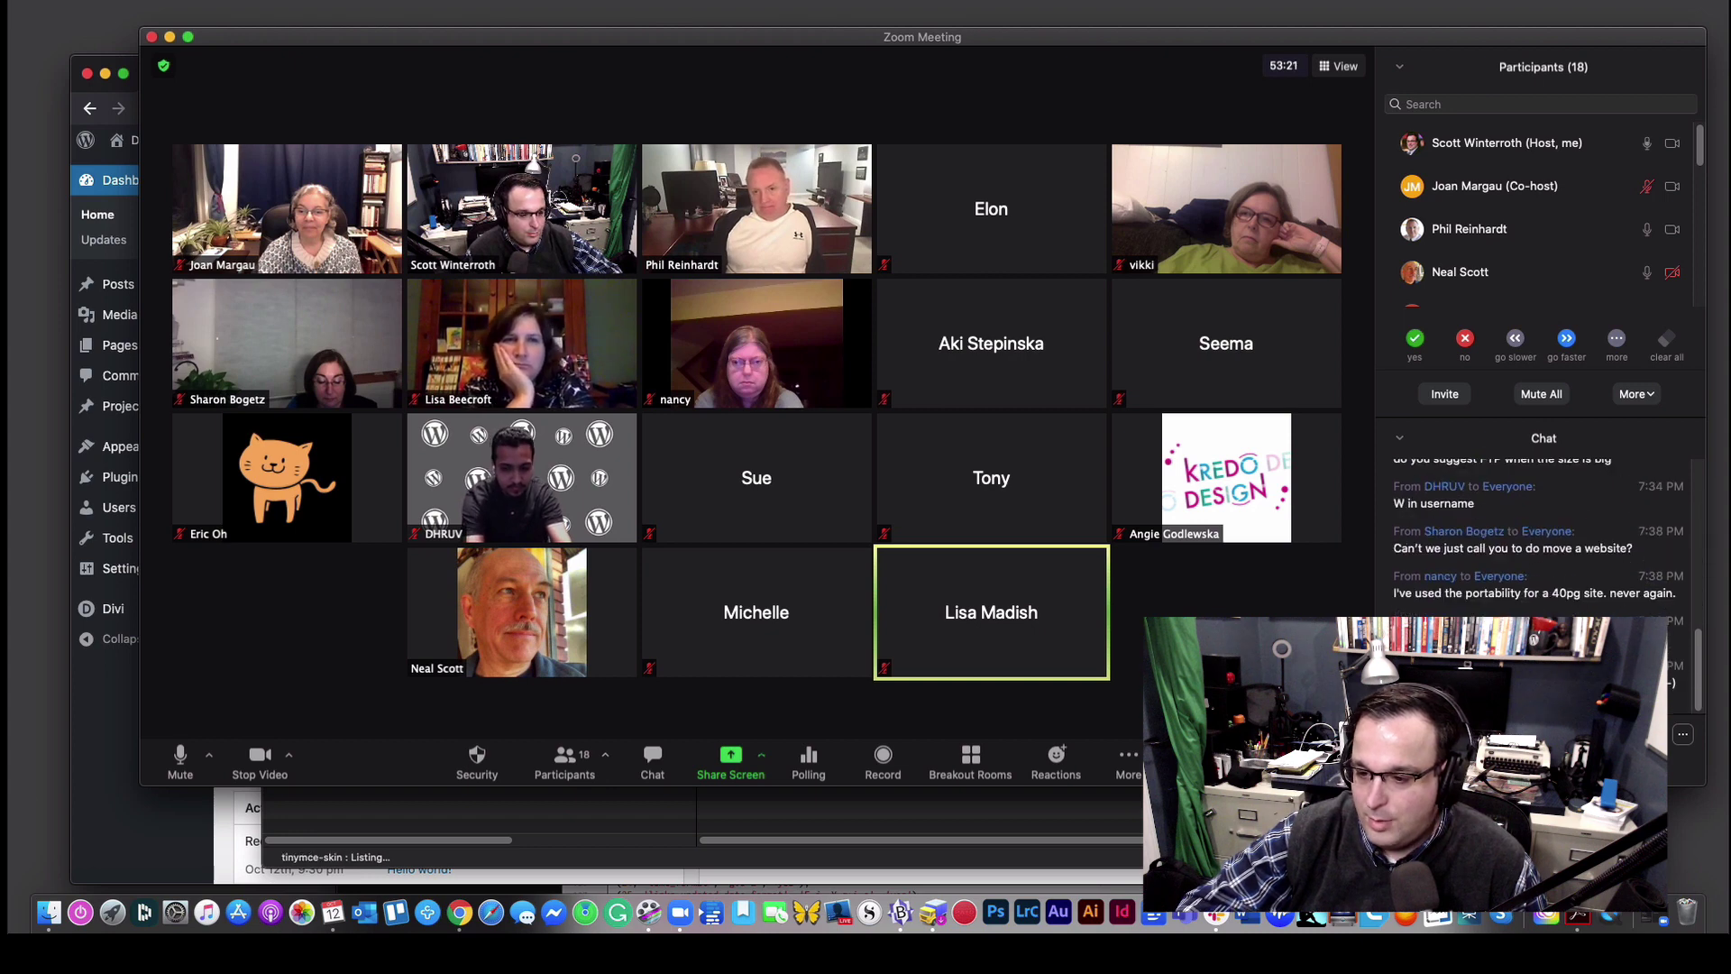